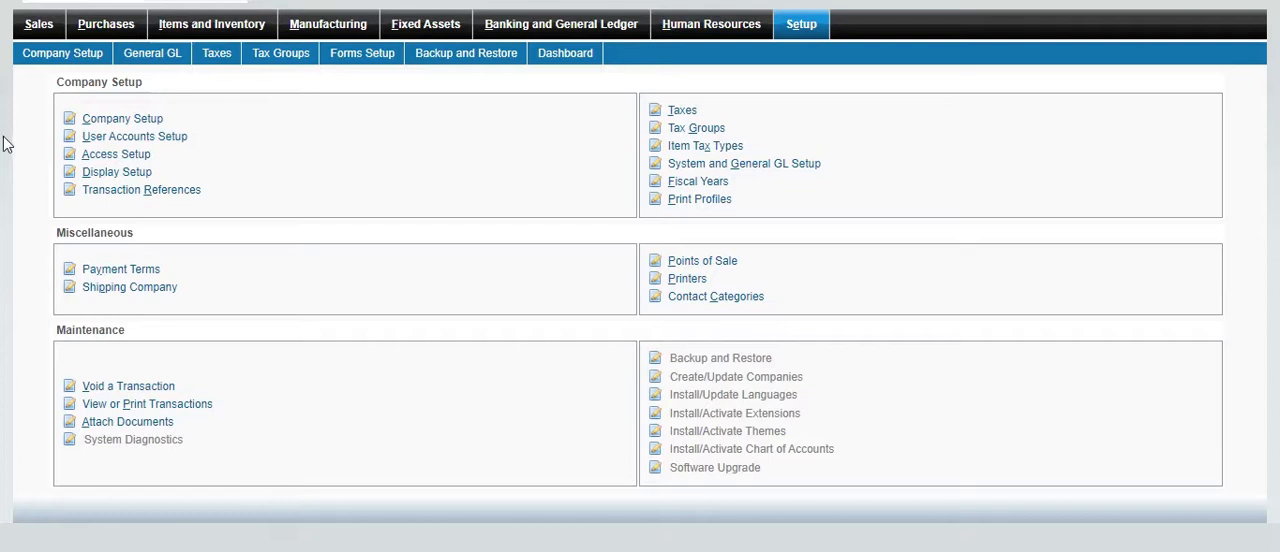
Open the Company Setup page and check which home currencies are available
left_click(131, 124)
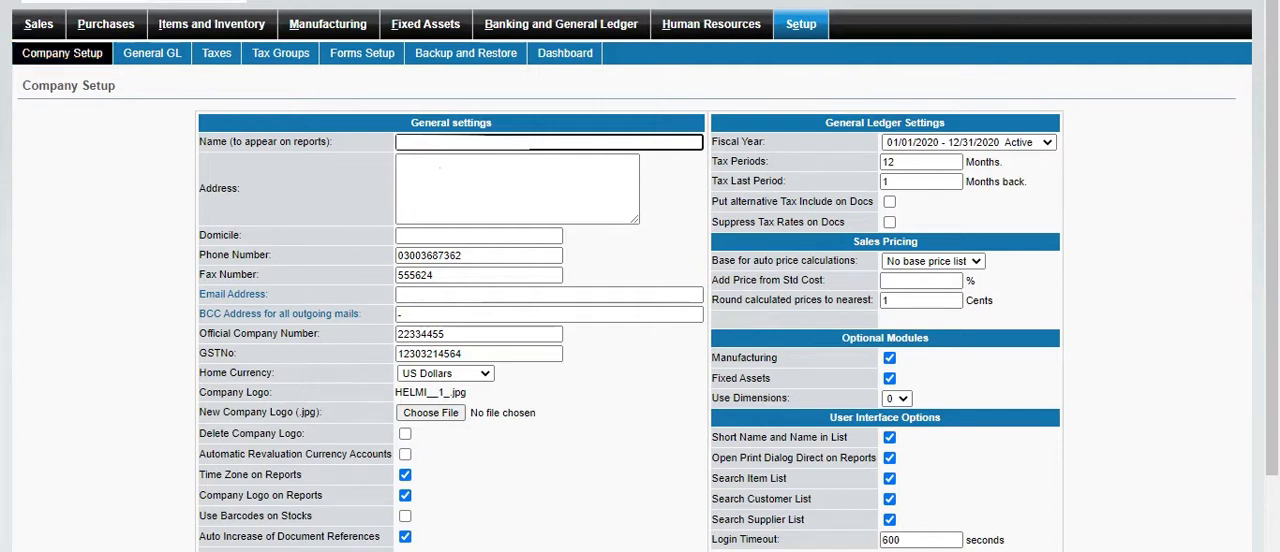
key("alt+Left")
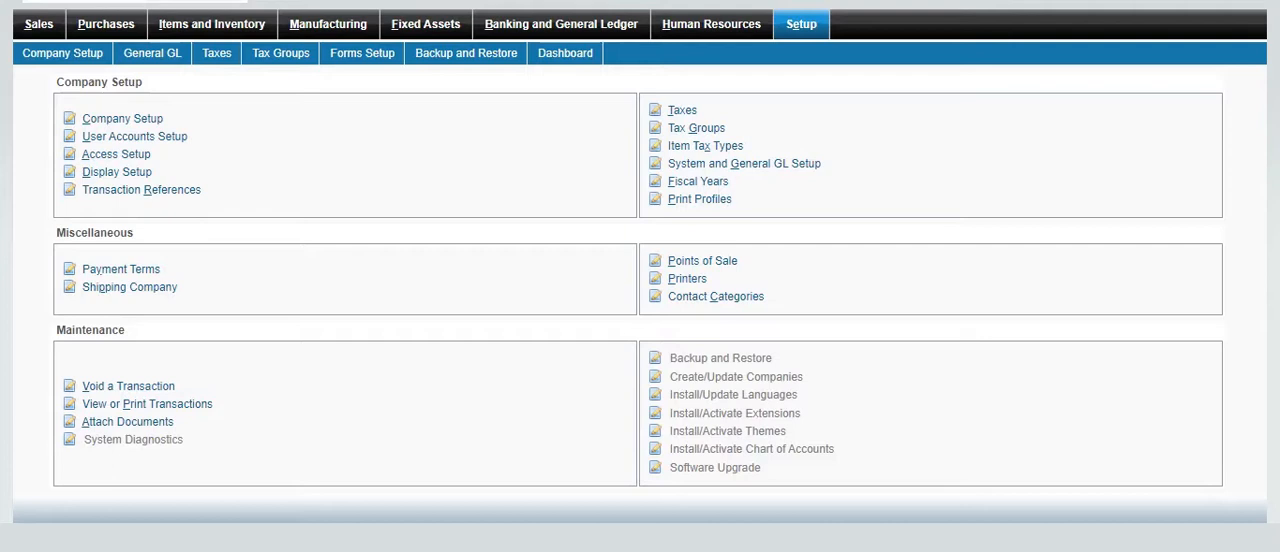
left_click(153, 122)
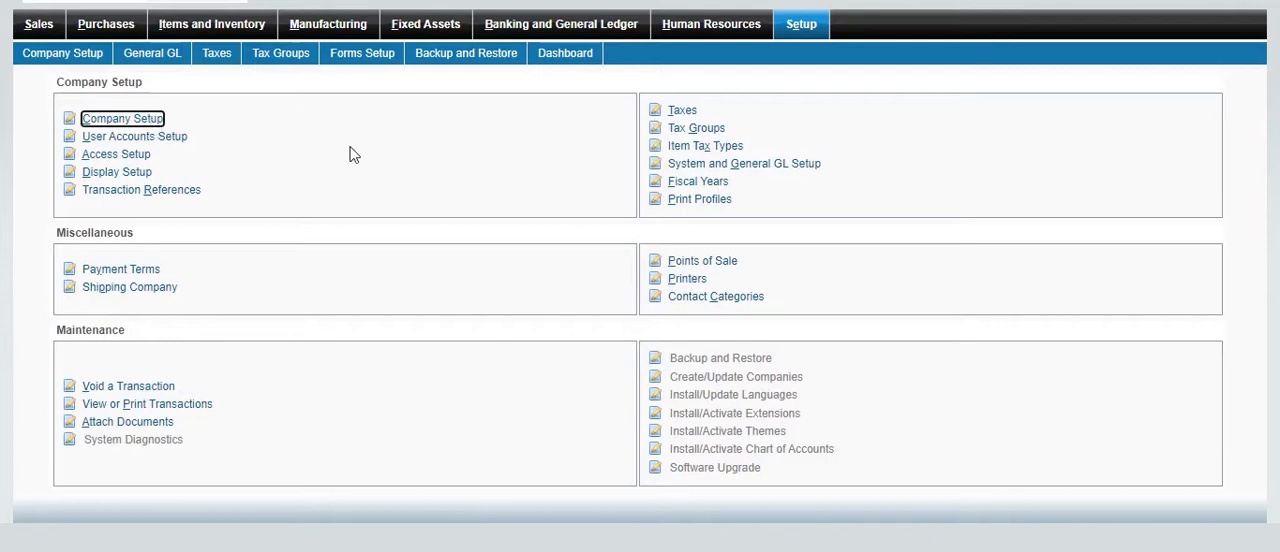
left_click(244, 384)
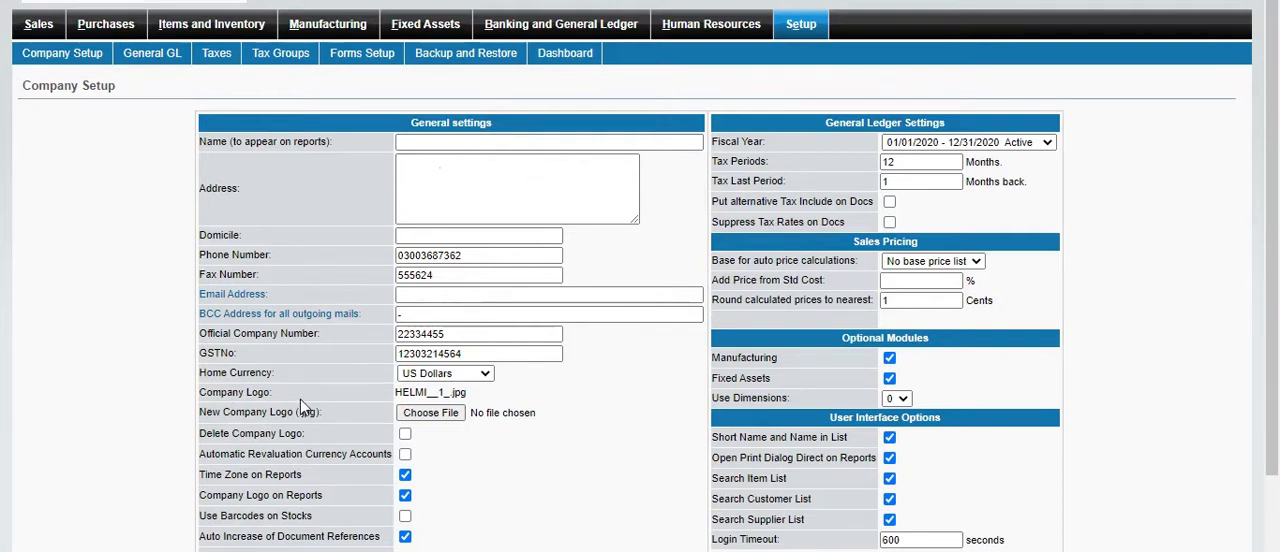
left_click(484, 376)
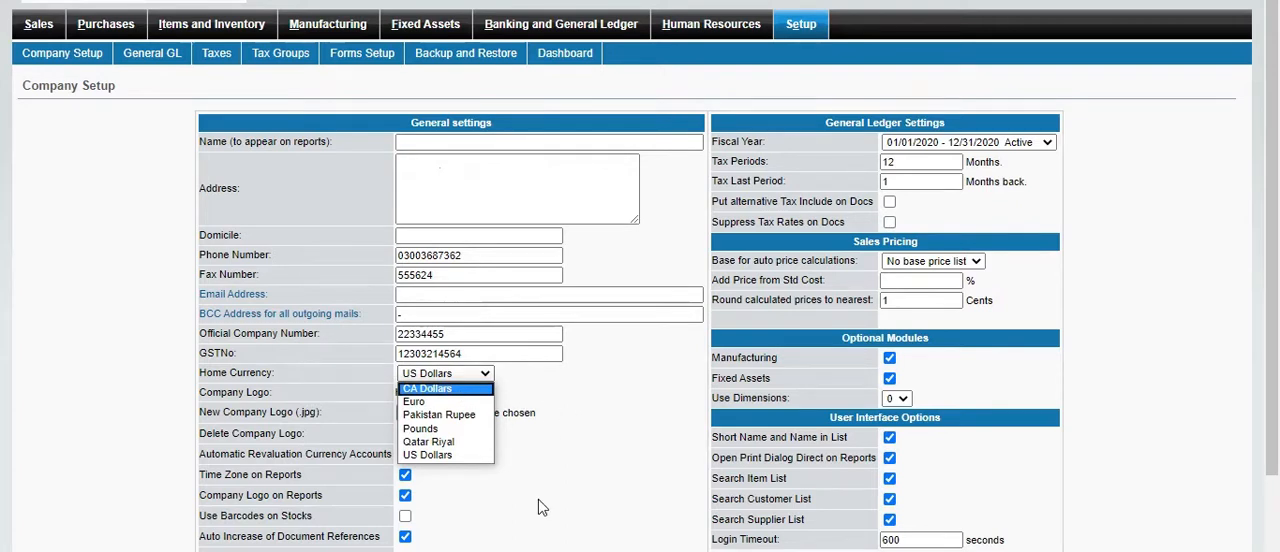
left_click(472, 327)
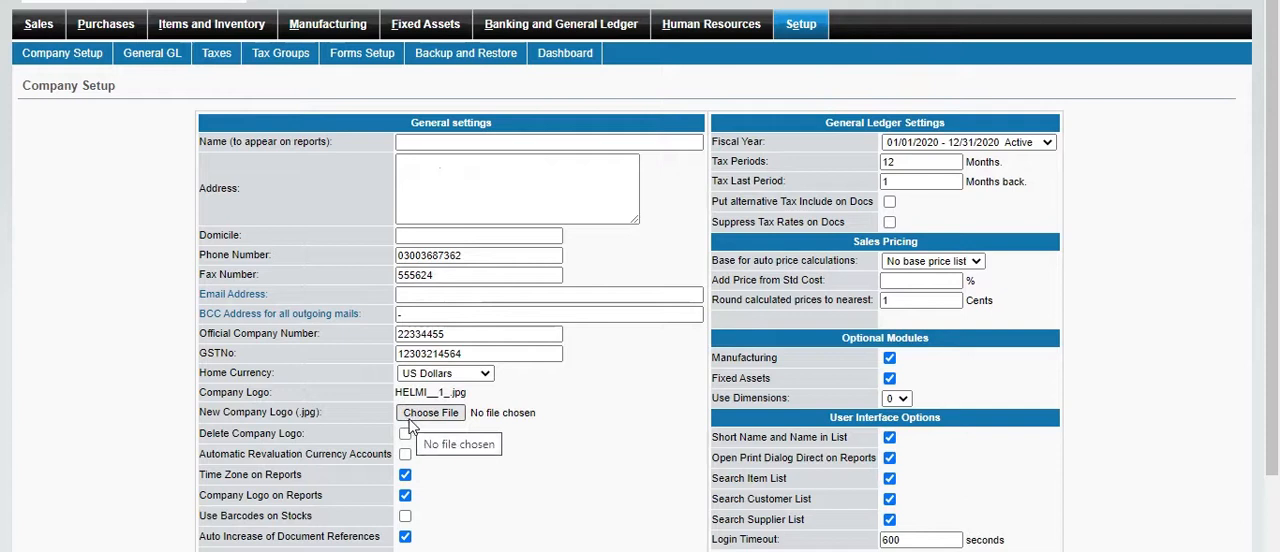
Browse the files for a new company logo and close the file selection without choosing one
left_click(429, 416)
left_click(457, 420)
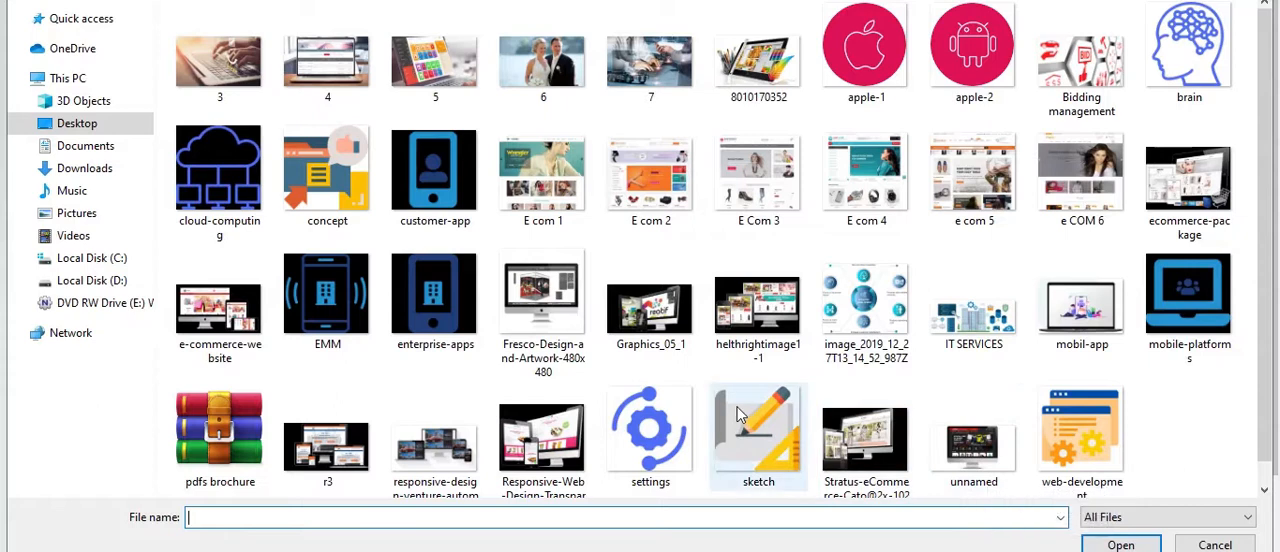
key("Escape")
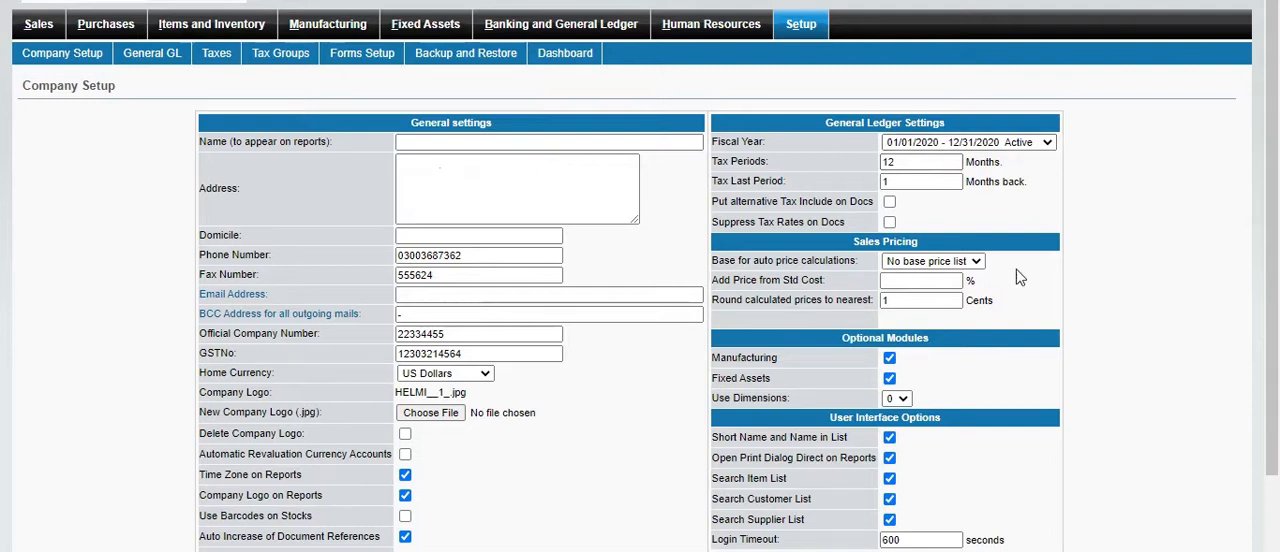
Set Add Price from Std Cost to 1000 % in the sales pricing settings, update the company settings and return to the setup overview
left_click(978, 262)
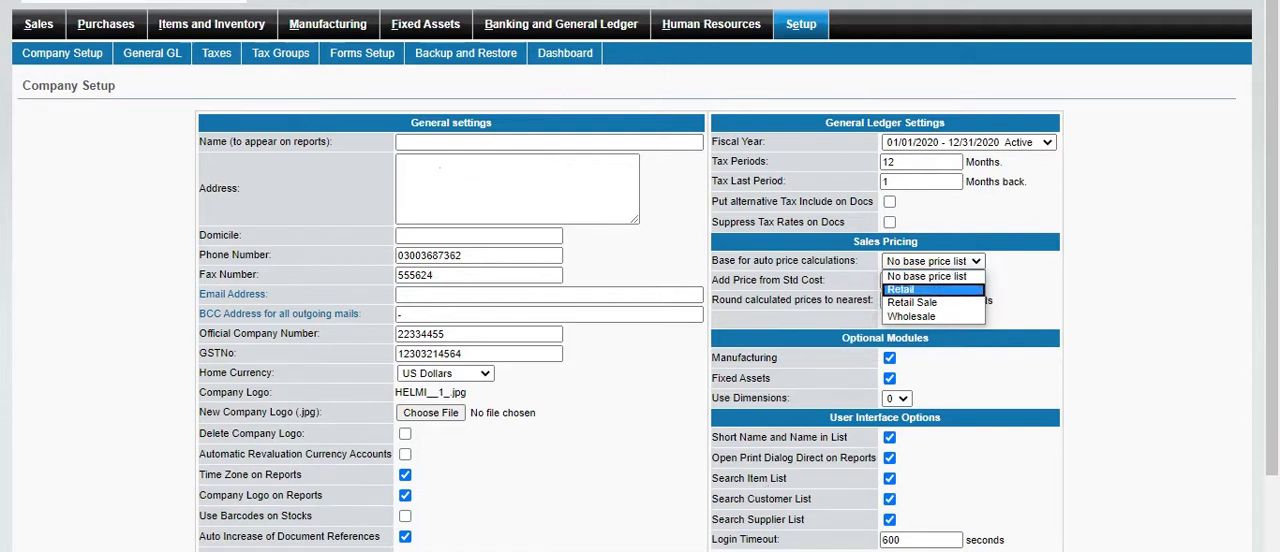
left_click(889, 327)
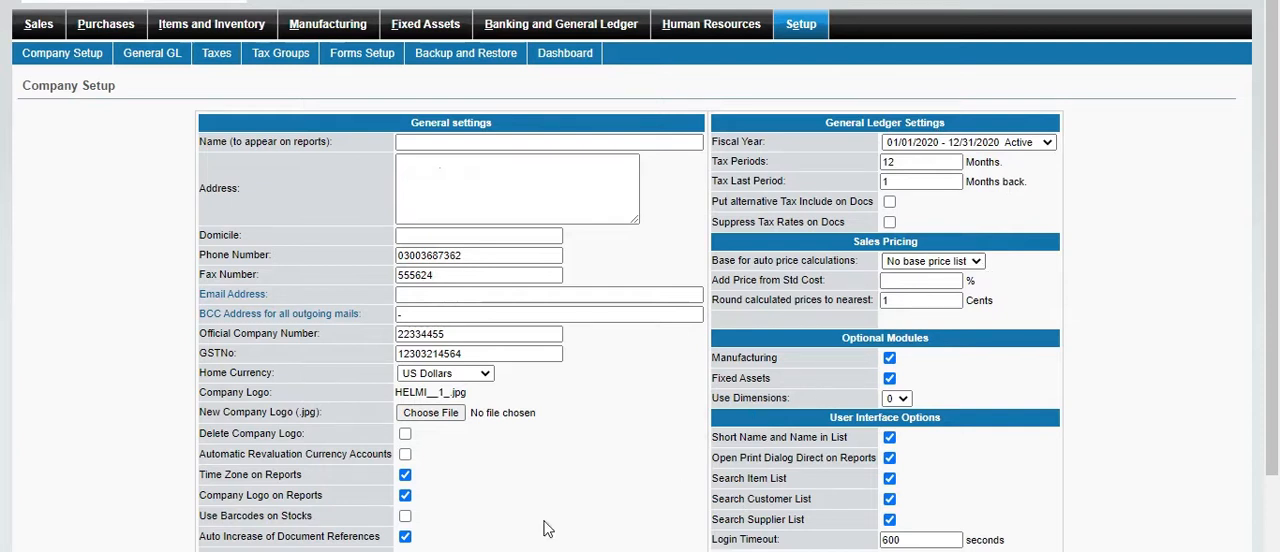
left_click(936, 286)
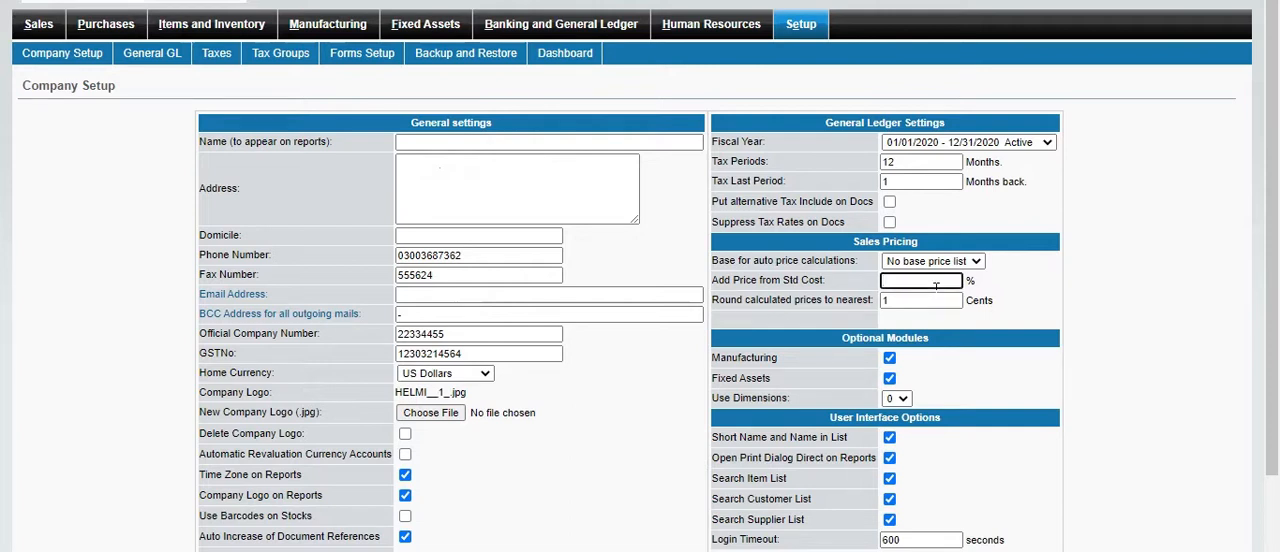
type("1000")
scroll(600, 350, "down", 1)
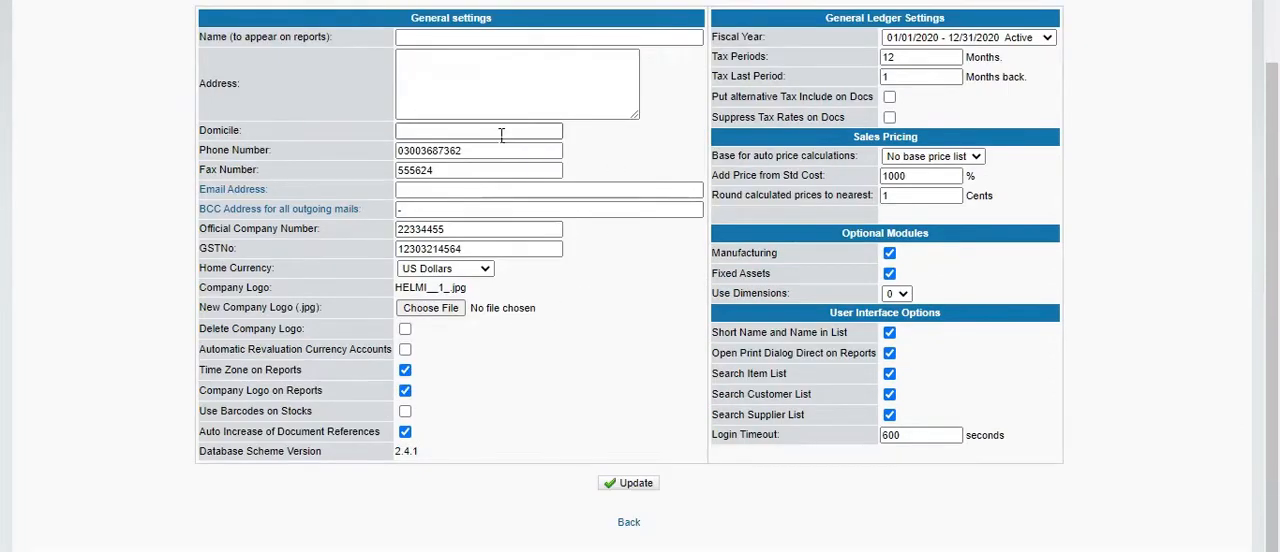
left_click(652, 486)
left_click(630, 524)
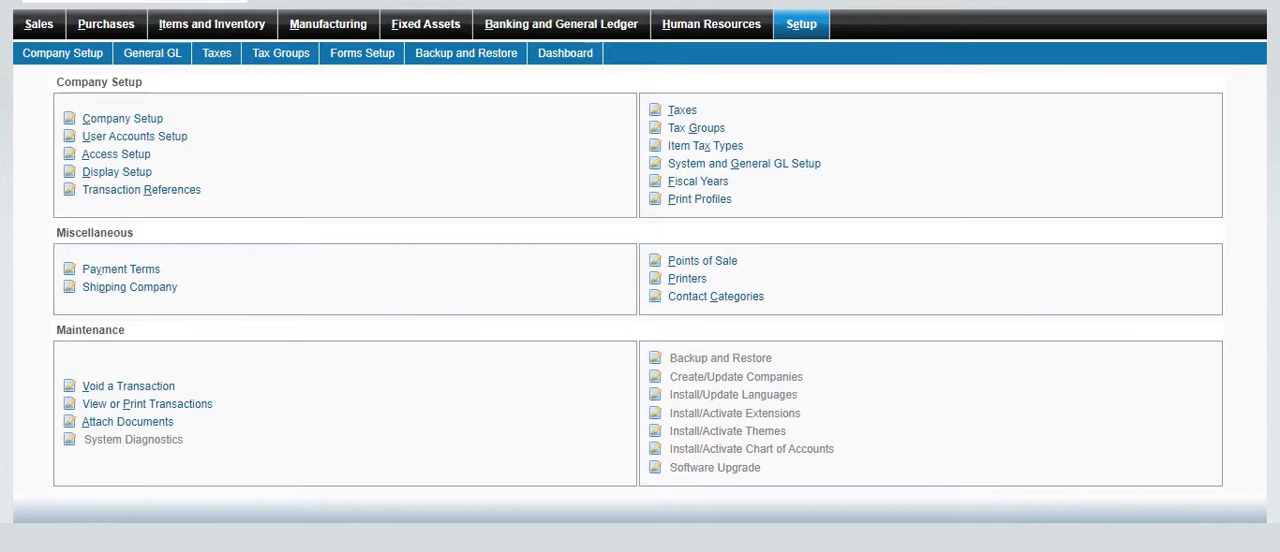
Open User Accounts Setup and enter a login name in the new user form
left_click(174, 143)
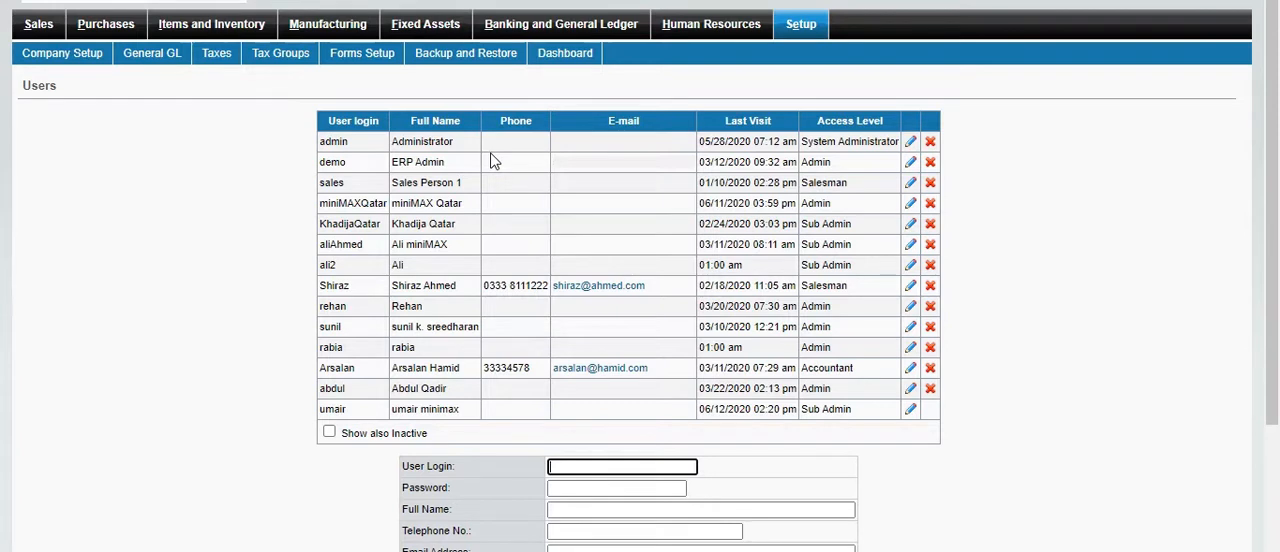
left_click(268, 550)
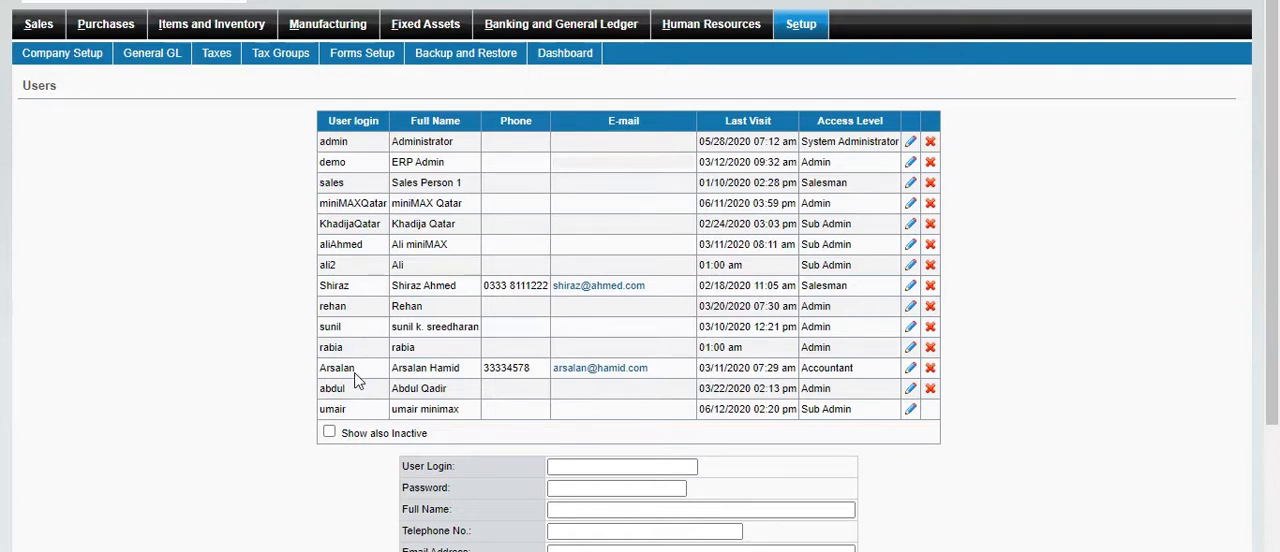
scroll(446, 217, "down", 2)
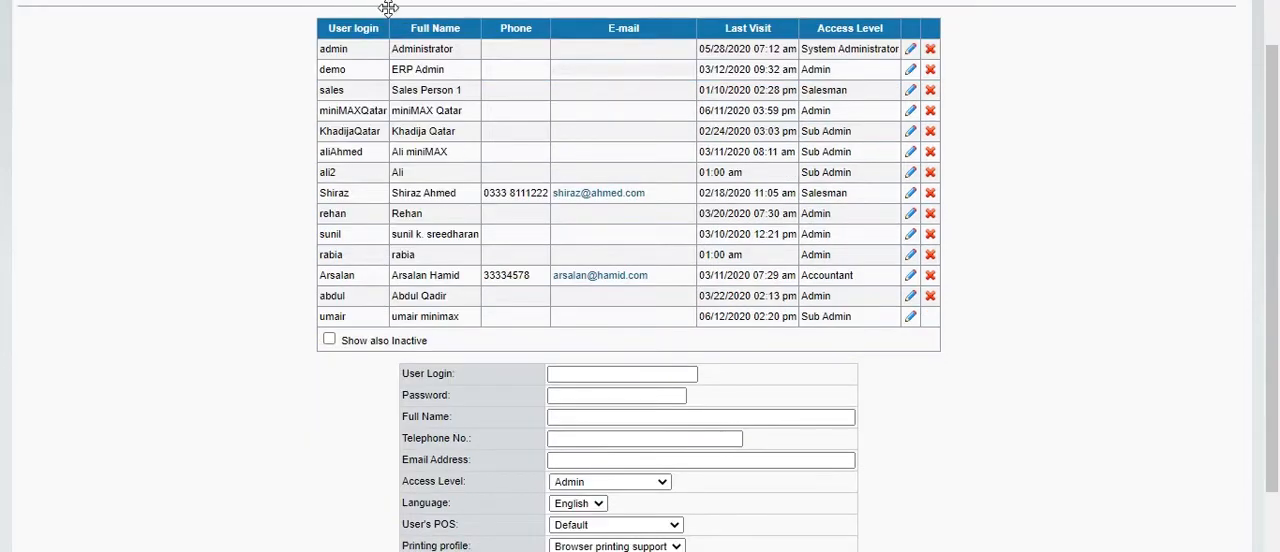
left_click(596, 380)
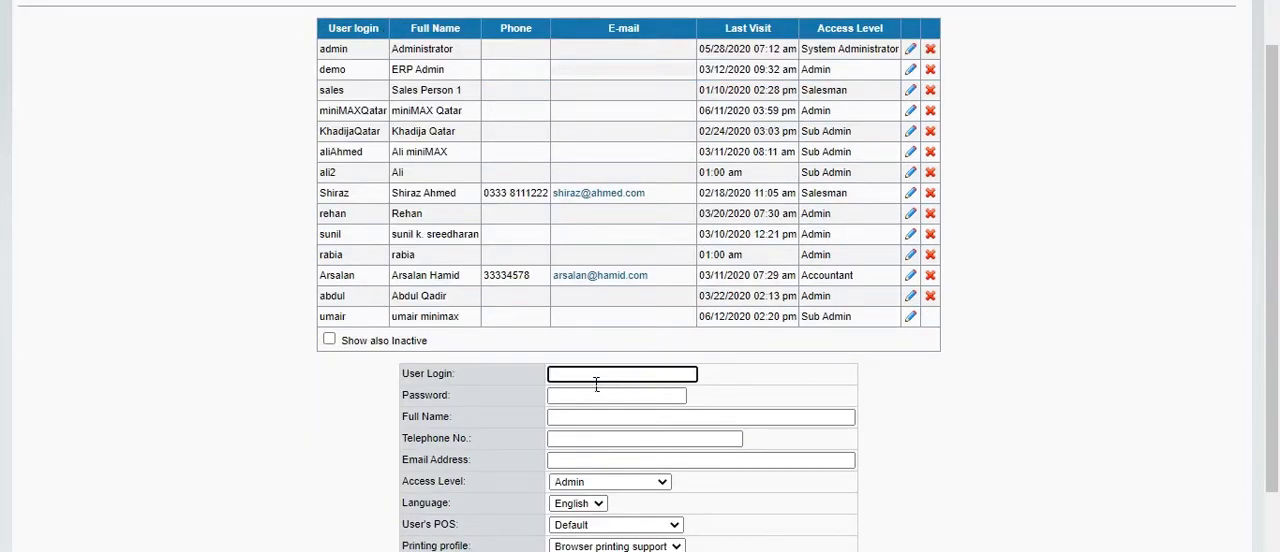
type("umair")
double_click(610, 381)
left_click(356, 317)
double_click(661, 383)
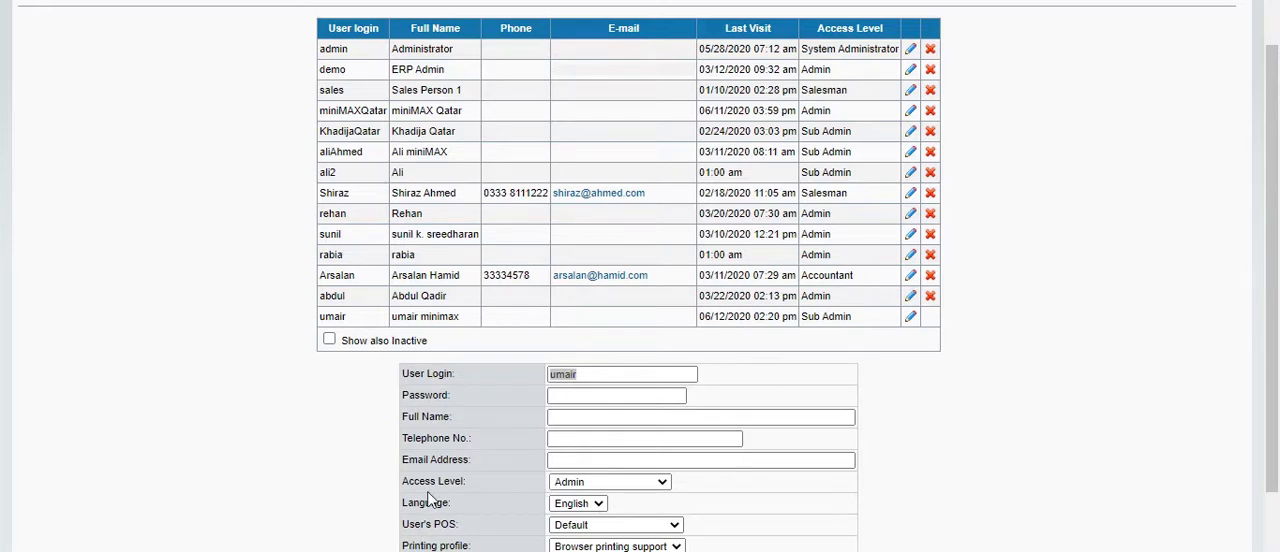
Check the access levels and points of sale available for the new user
triple_click(462, 482)
left_click(660, 483)
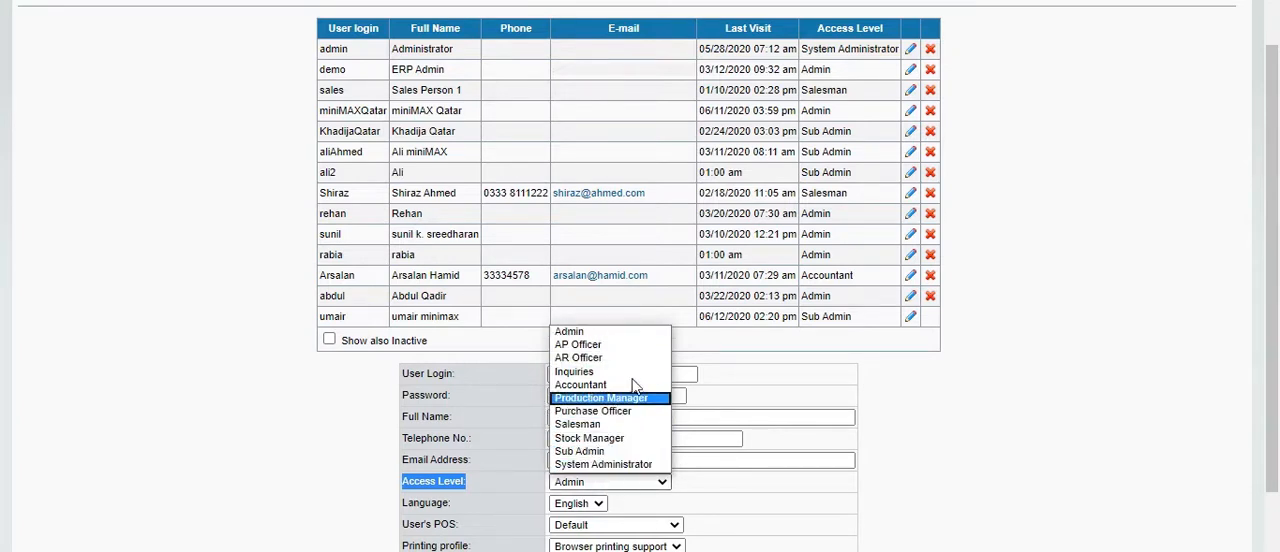
left_click(664, 484)
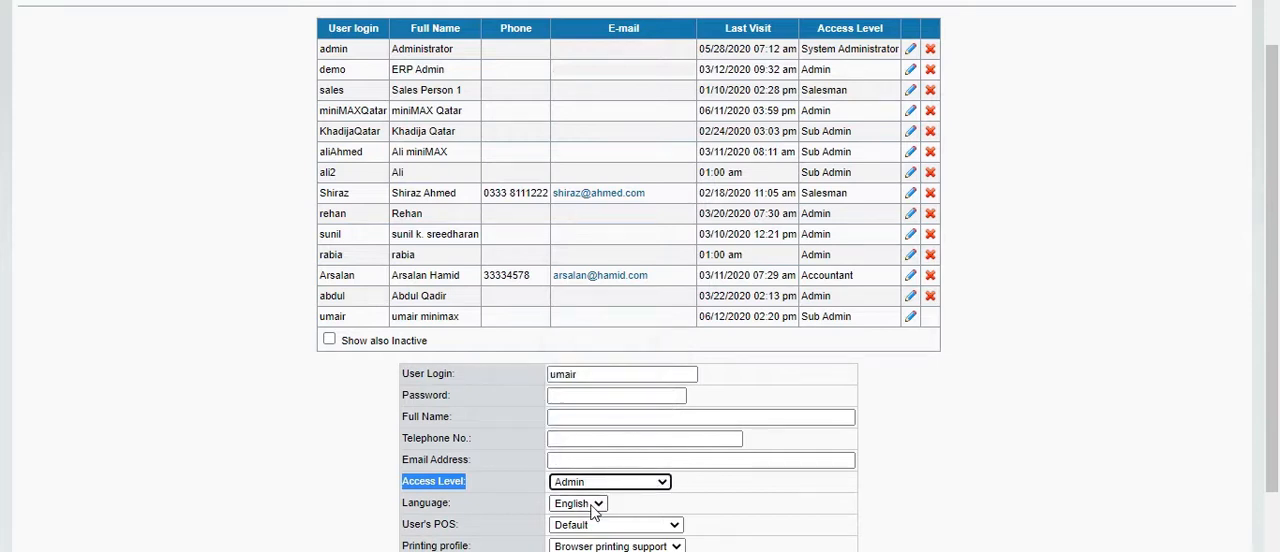
scroll(628, 276, "down", 2)
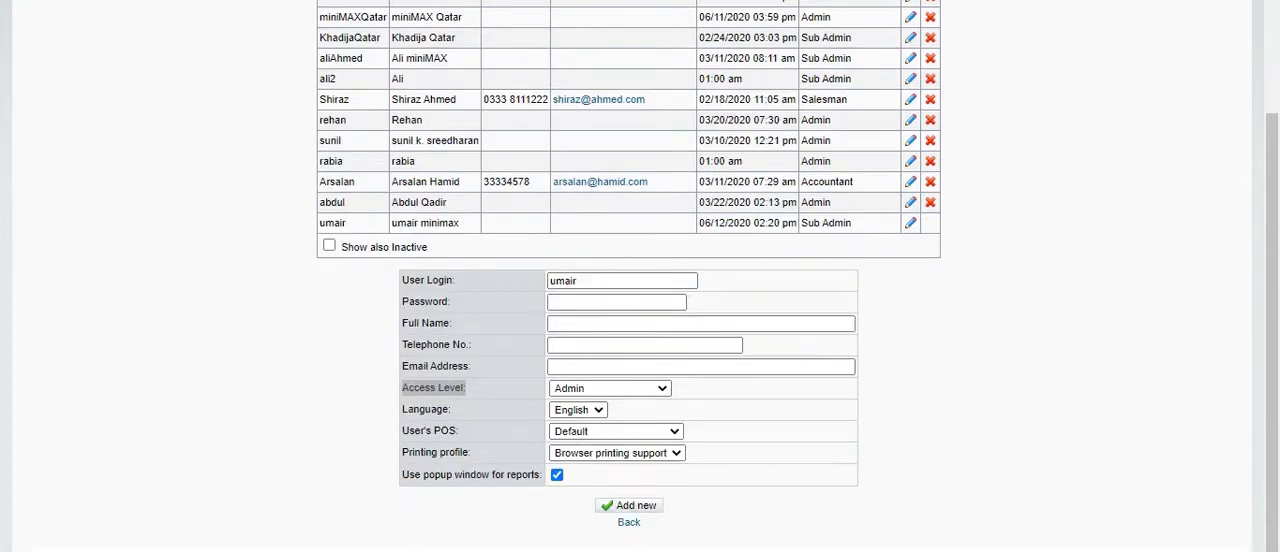
left_click_drag(409, 432, 466, 440)
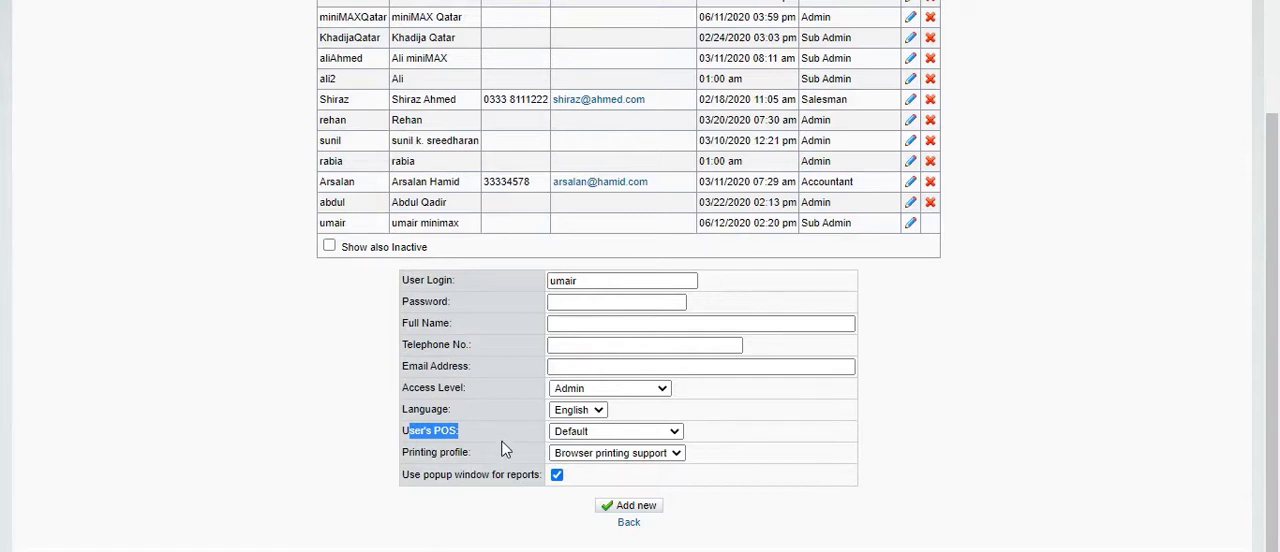
left_click(677, 436)
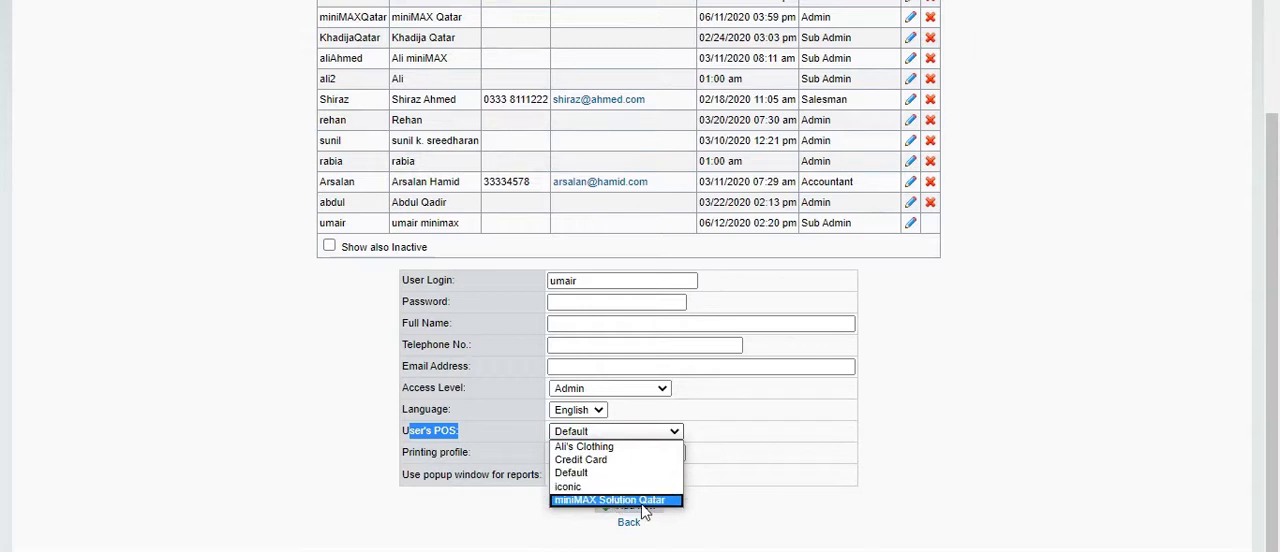
left_click(677, 432)
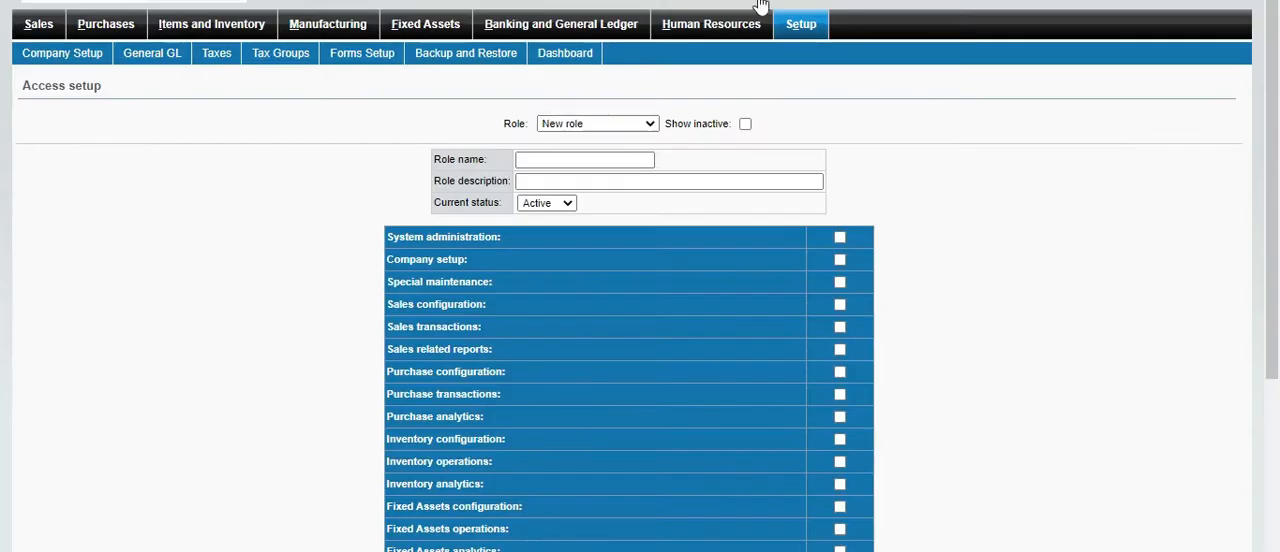
Load the Admin role in Access Setup, review its permissions through to Human Resources and return to the setup overview
left_click(818, 28)
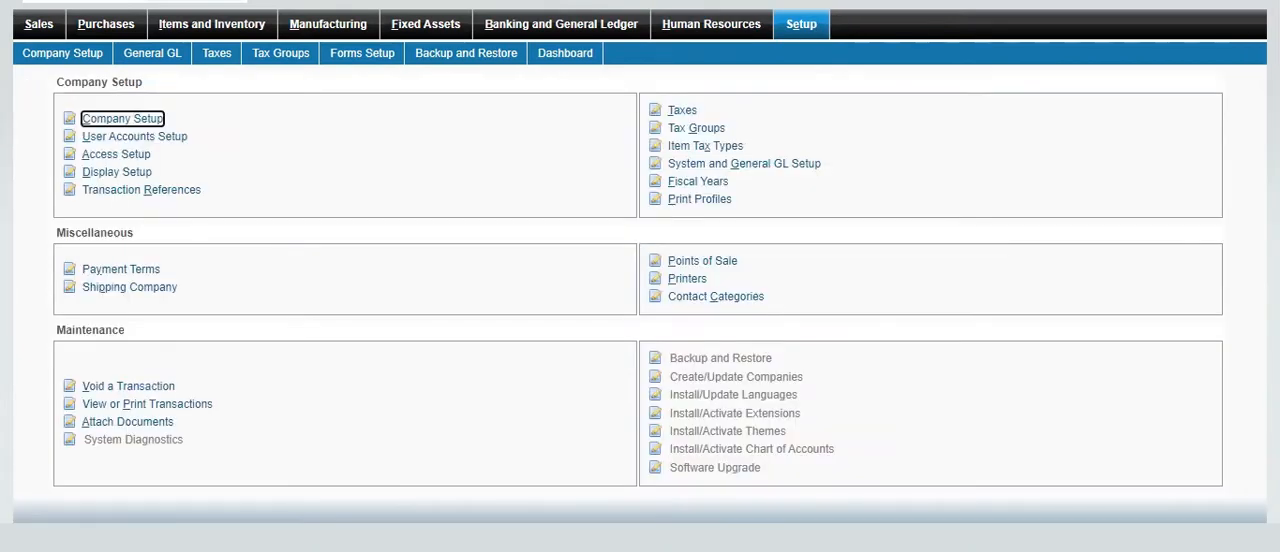
left_click(121, 156)
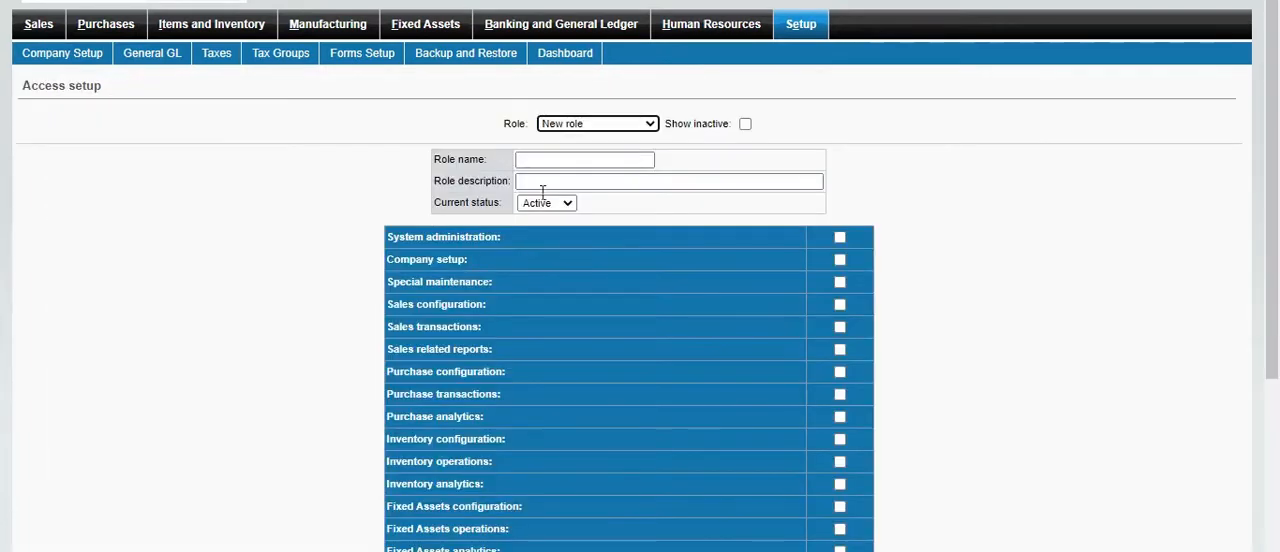
left_click(650, 123)
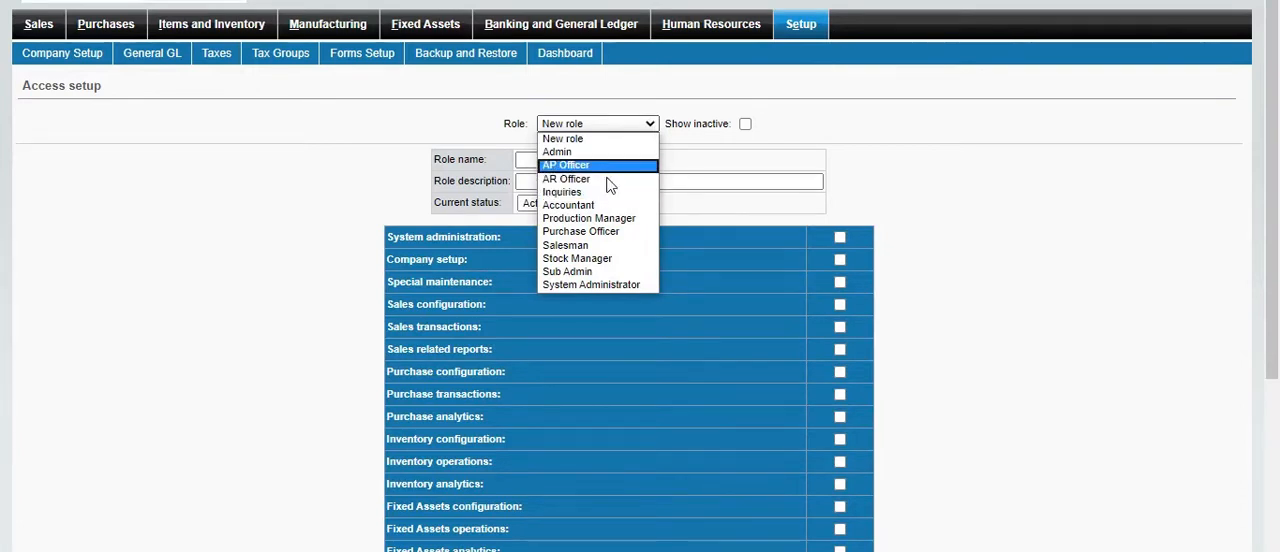
left_click(562, 152)
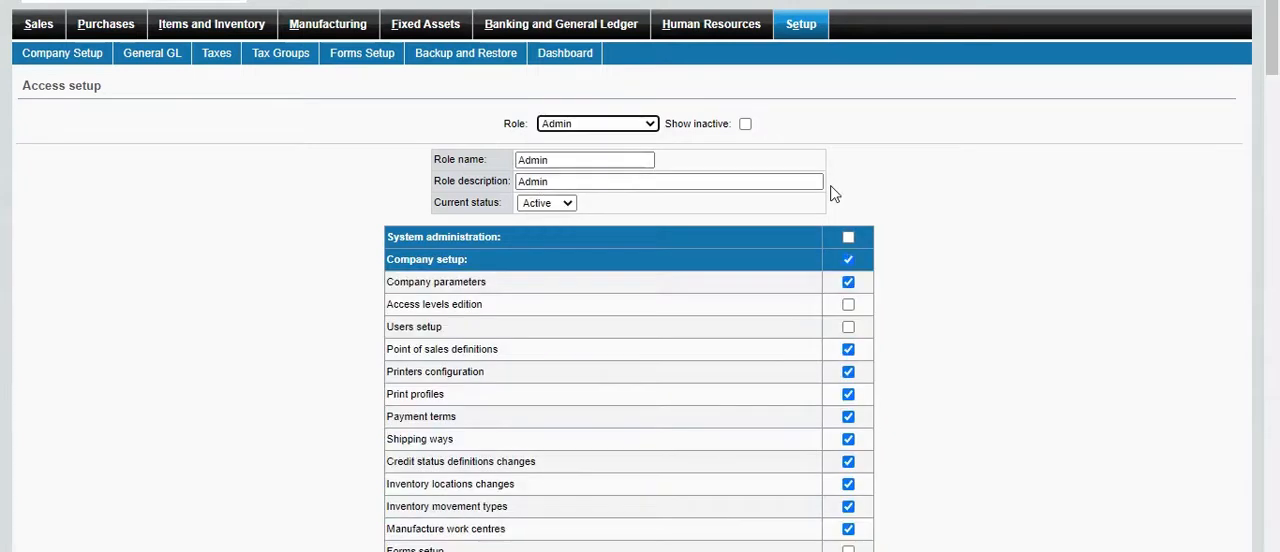
scroll(805, 195, "down", 3)
scroll(723, 191, "up", 2)
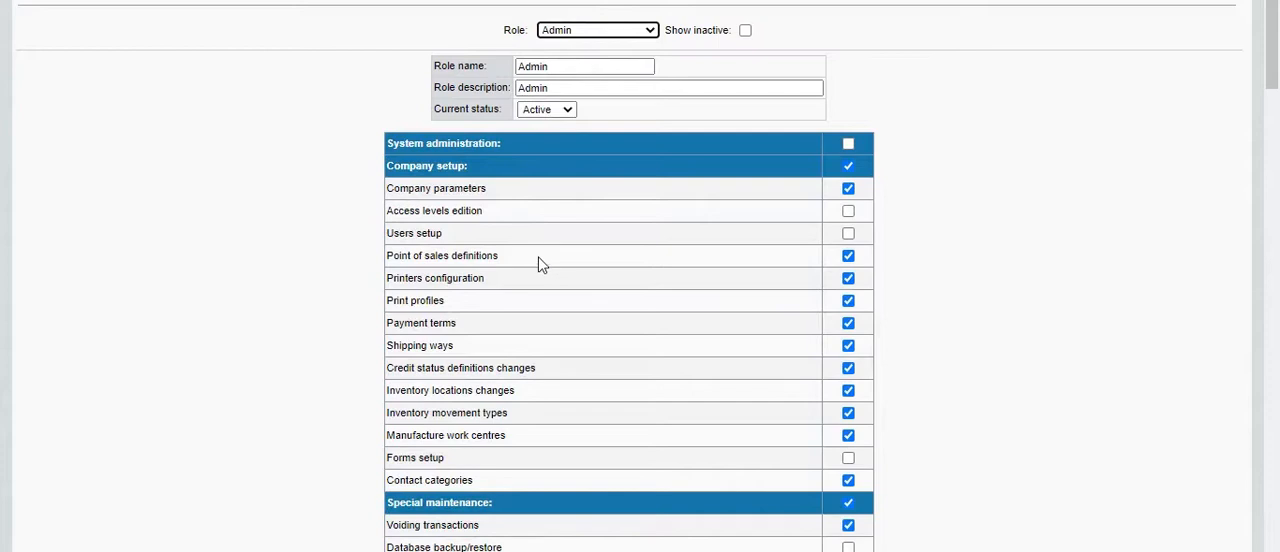
scroll(538, 261, "down", 1)
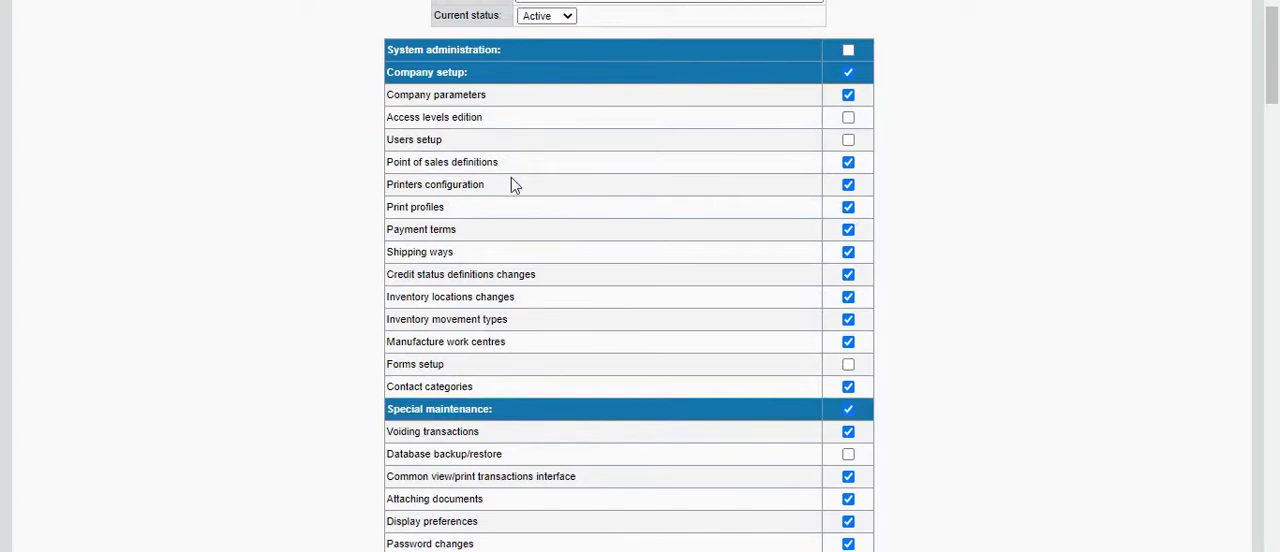
scroll(511, 181, "down", 15)
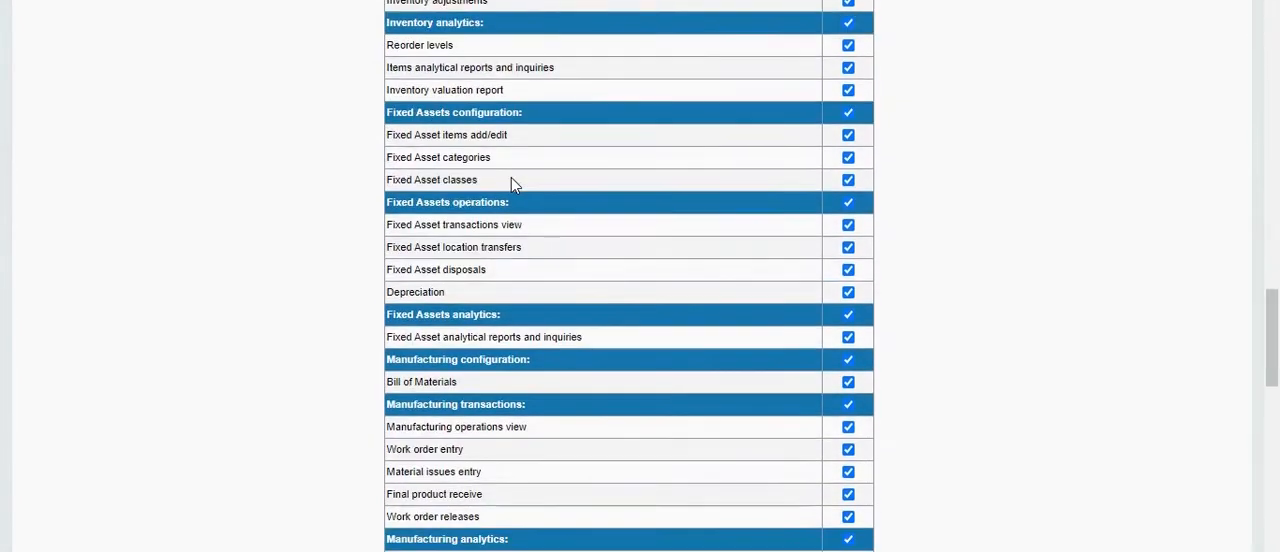
scroll(511, 181, "down", 5)
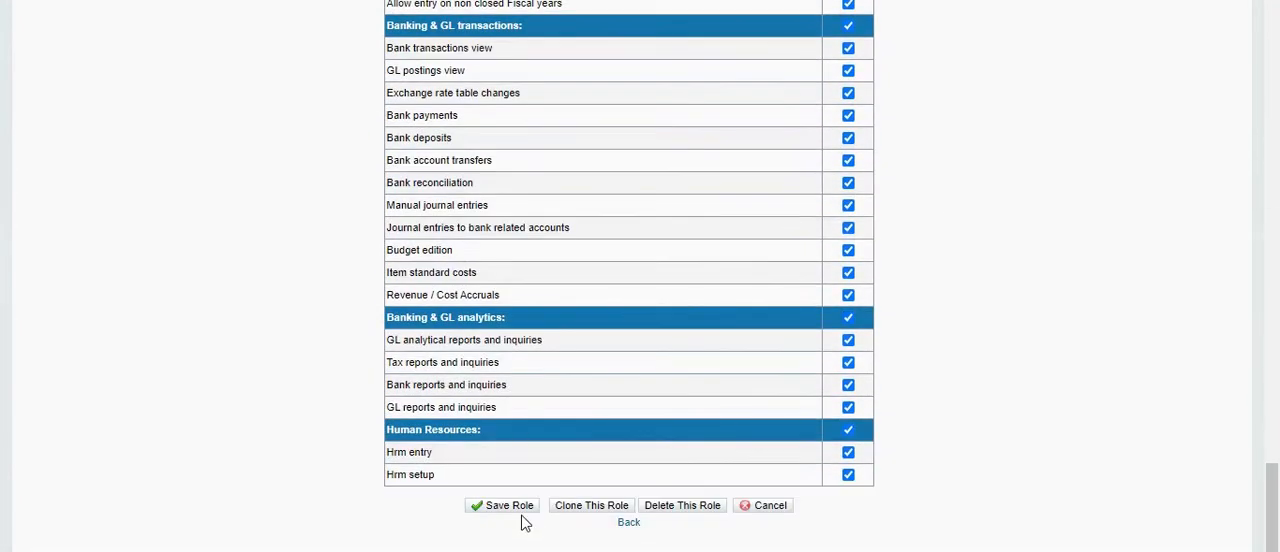
left_click(629, 522)
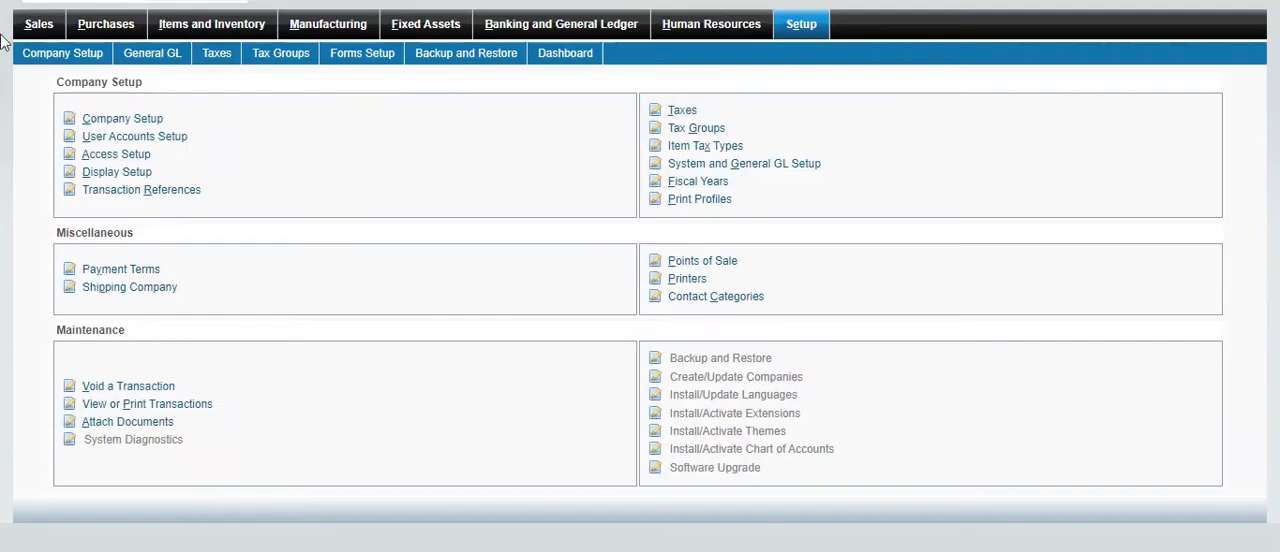
Open Display Setup, review the decimal, date format, report and miscellaneous preferences and return to the setup overview
left_click(139, 174)
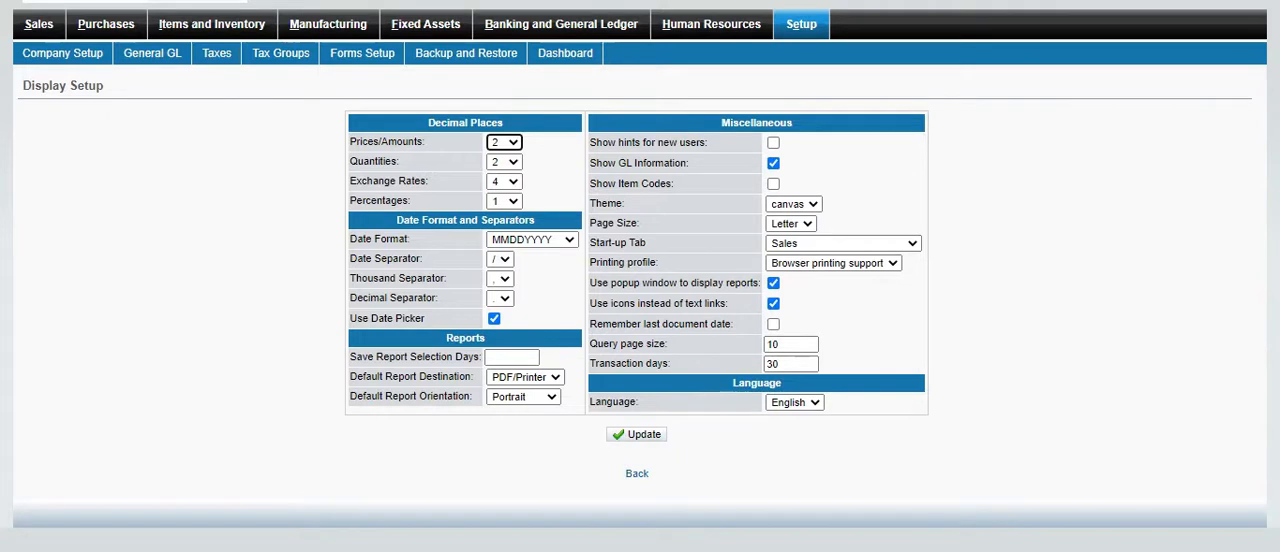
triple_click(24, 86)
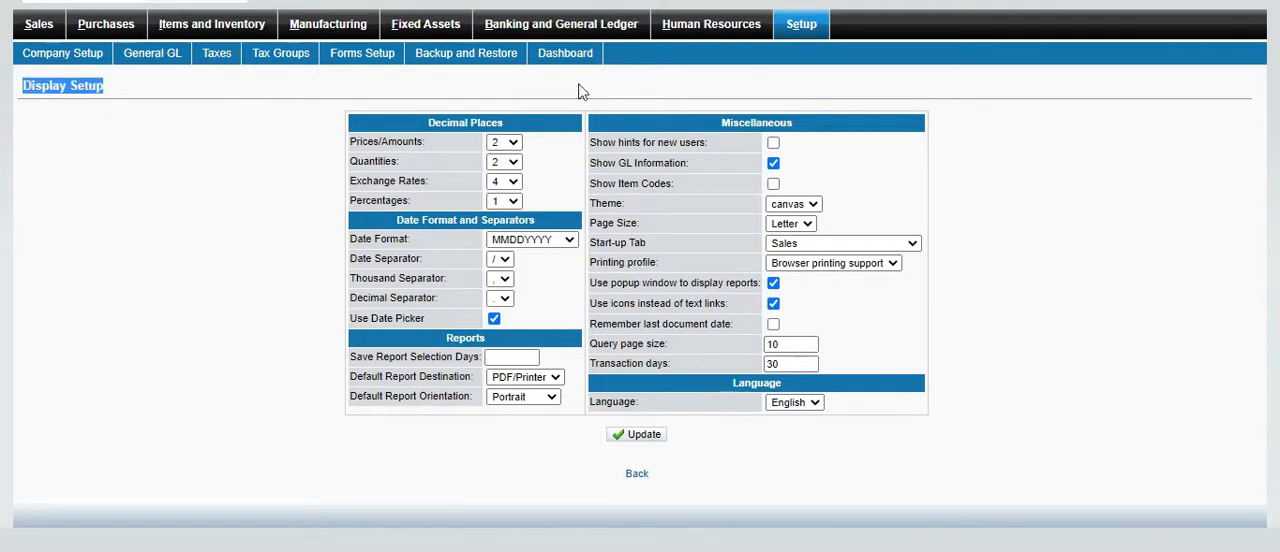
left_click(166, 198)
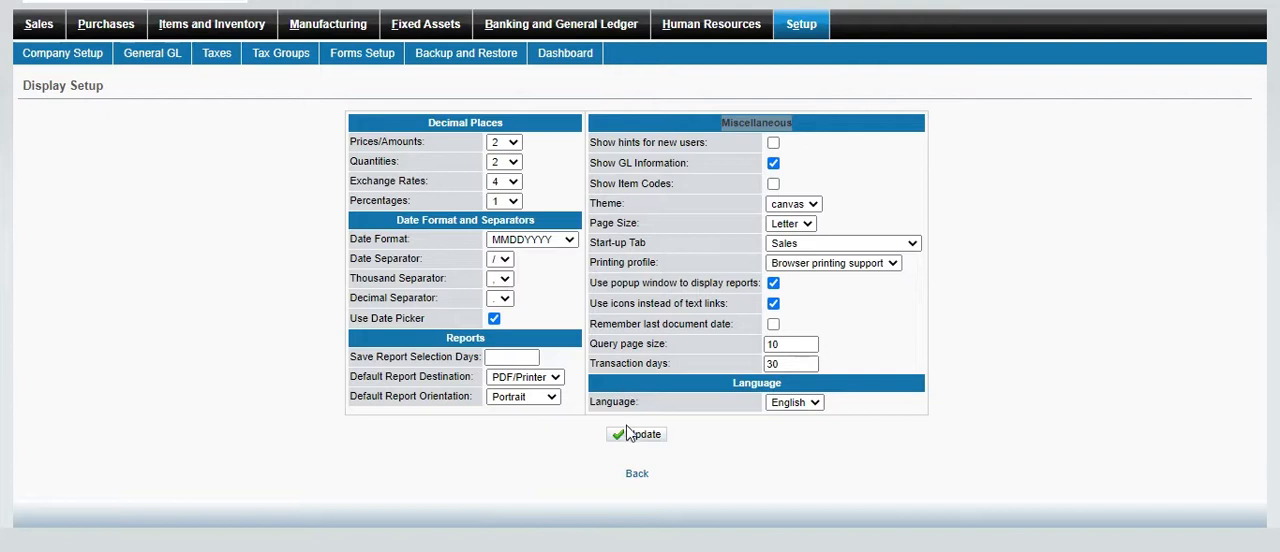
left_click(637, 476)
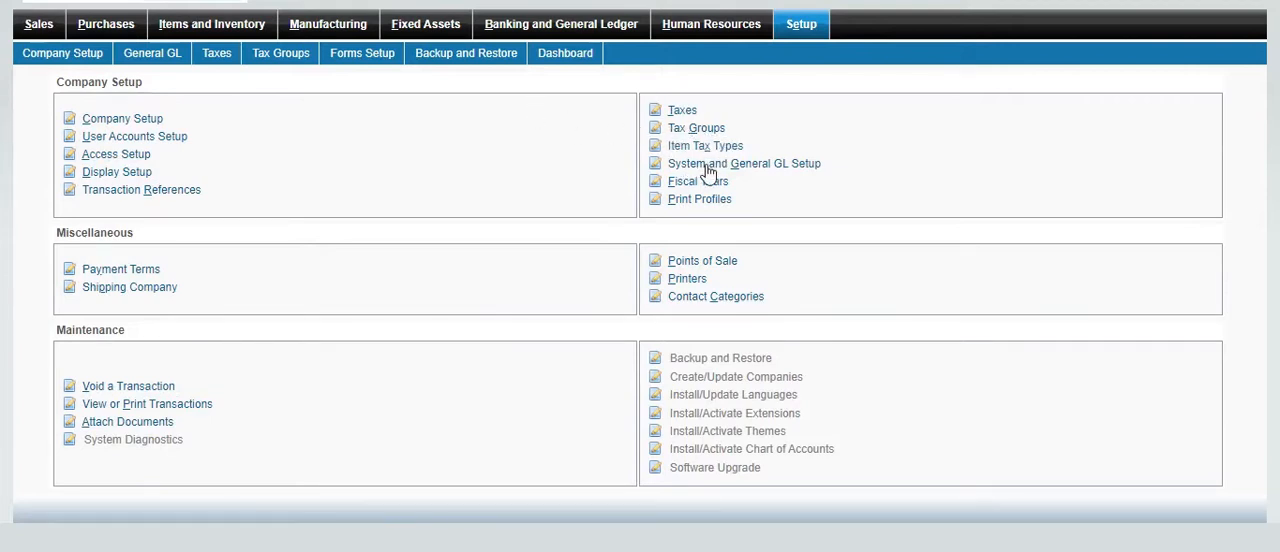
Open System and General GL Setup, review its default accounts and settings and return to the setup overview
left_click(740, 150)
left_click(770, 166)
scroll(249, 476, "down", 3)
scroll(249, 476, "up", 3)
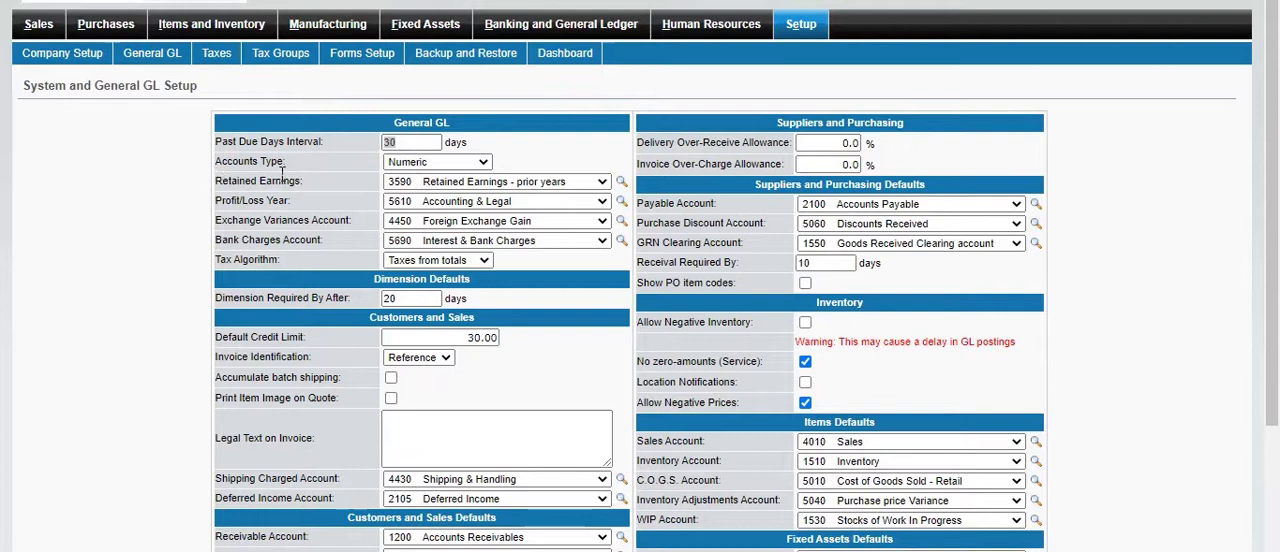
scroll(273, 212, "down", 1)
scroll(273, 212, "down", 3)
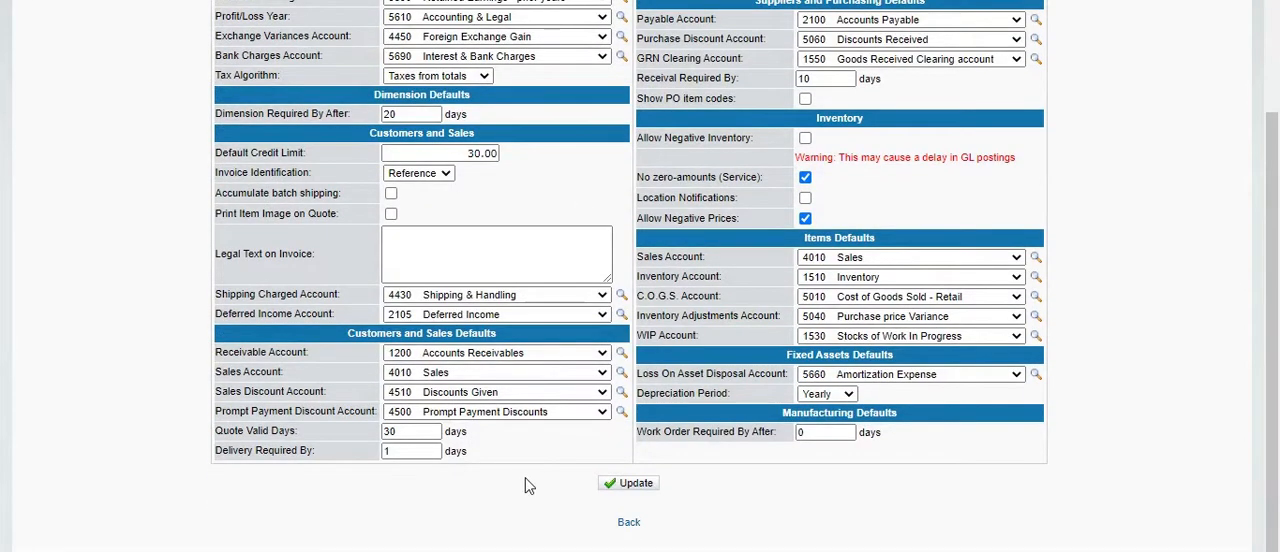
left_click(629, 522)
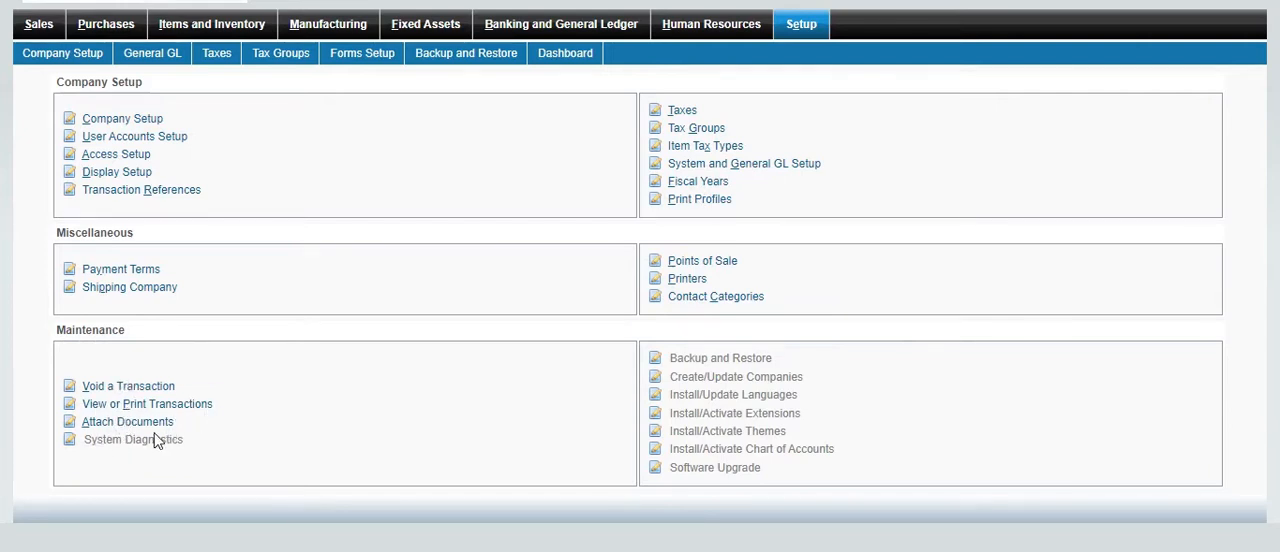
Open Void a Transaction and view the general ledger details of journal entry 59
left_click(128, 386)
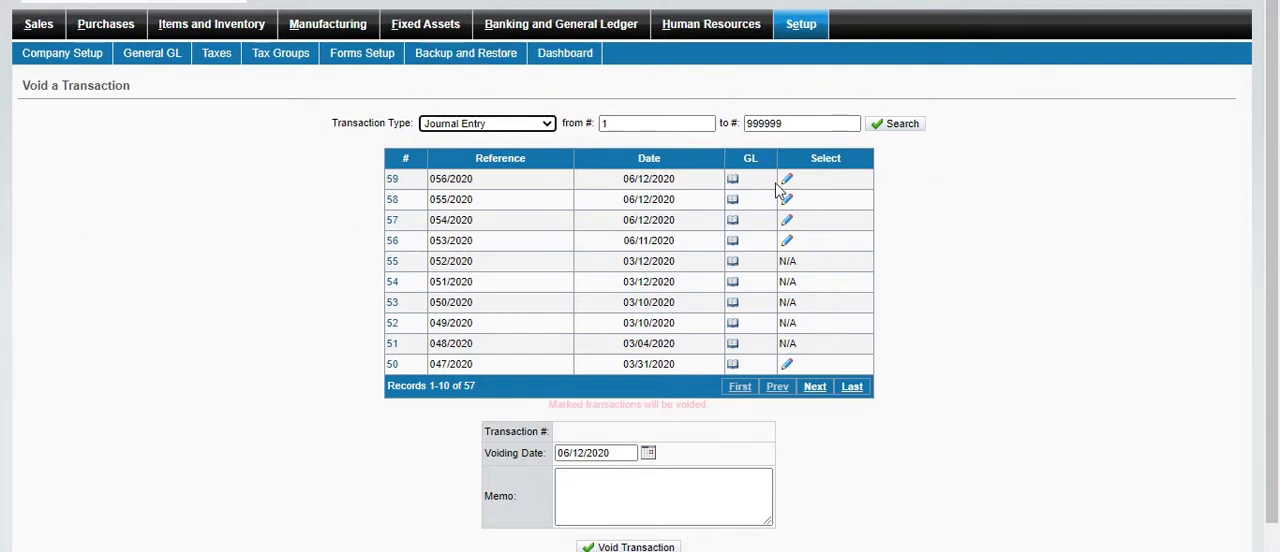
left_click(739, 180)
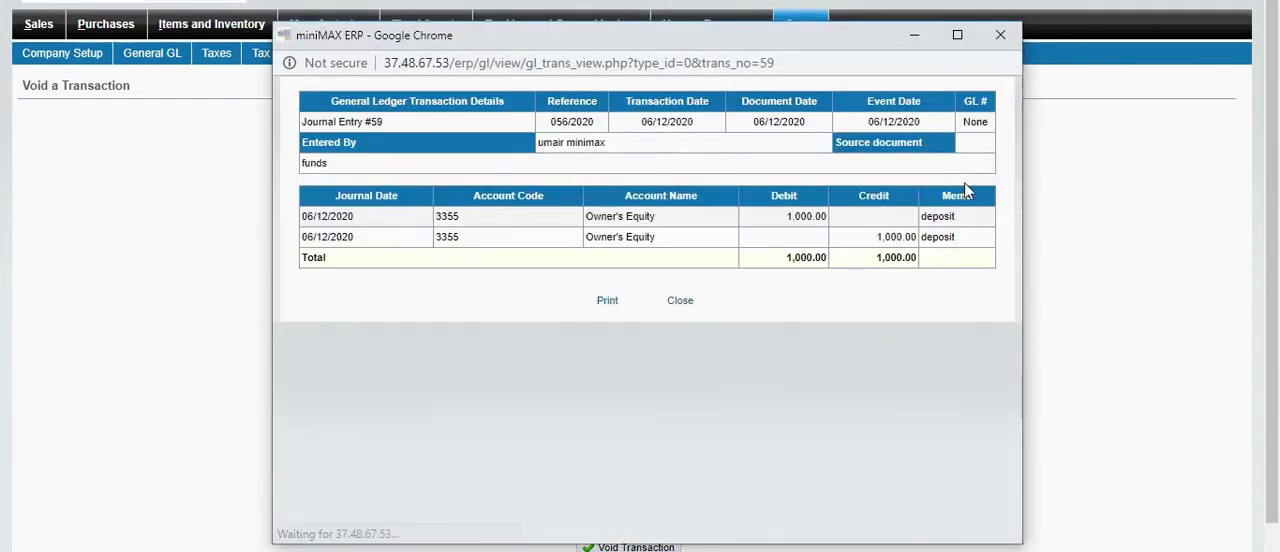
left_click(995, 38)
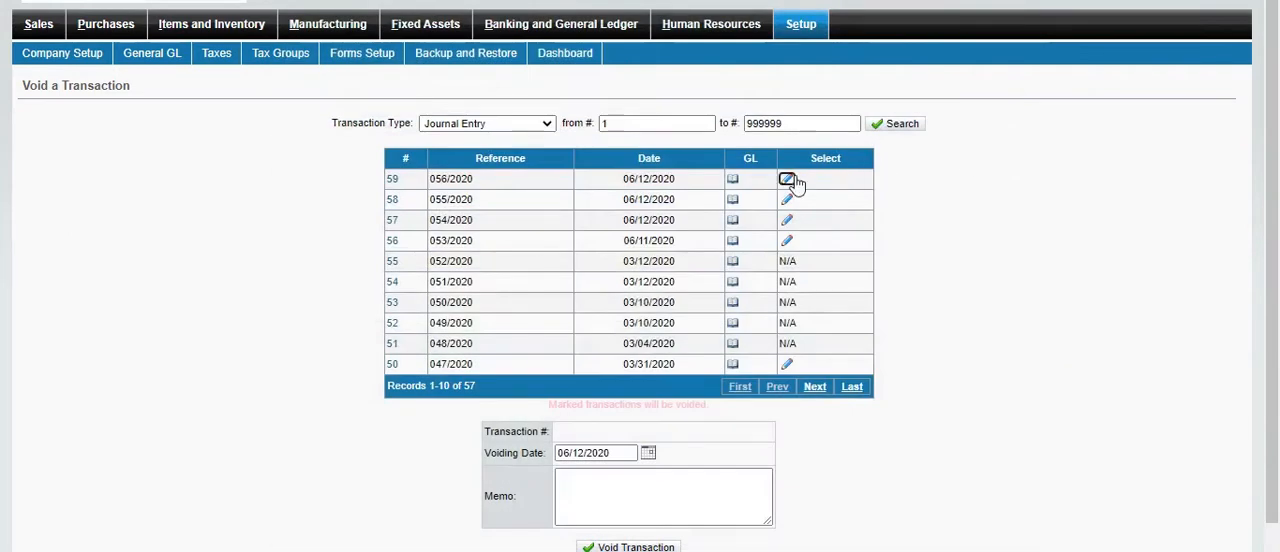
Select journal entry 59 and then 58 for voiding, and return to the setup overview without voiding either
left_click(790, 182)
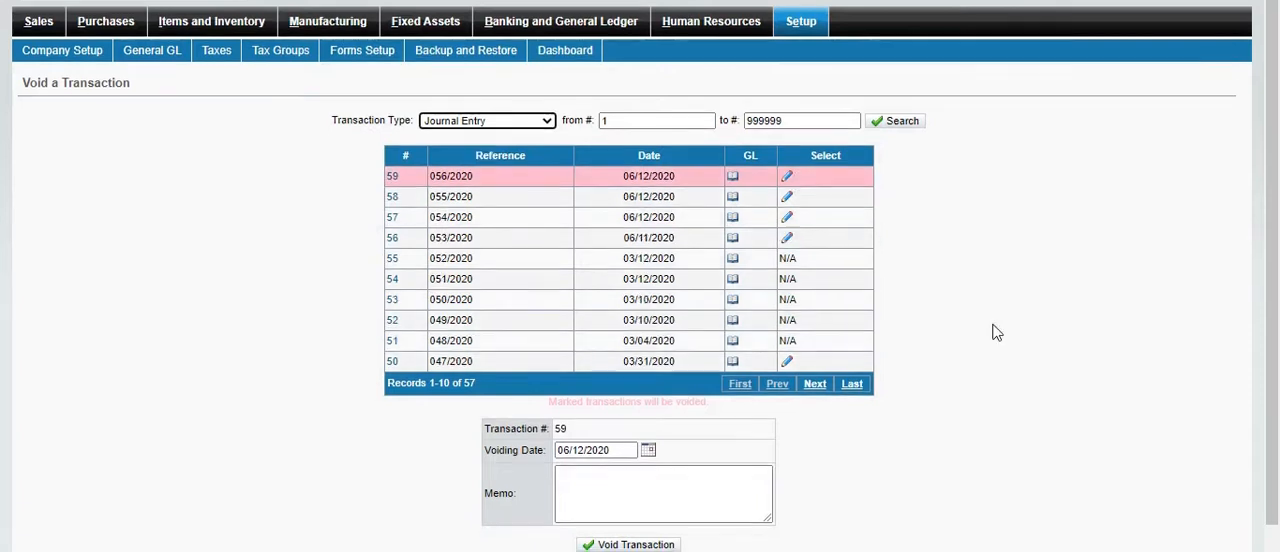
scroll(909, 329, "down", 1)
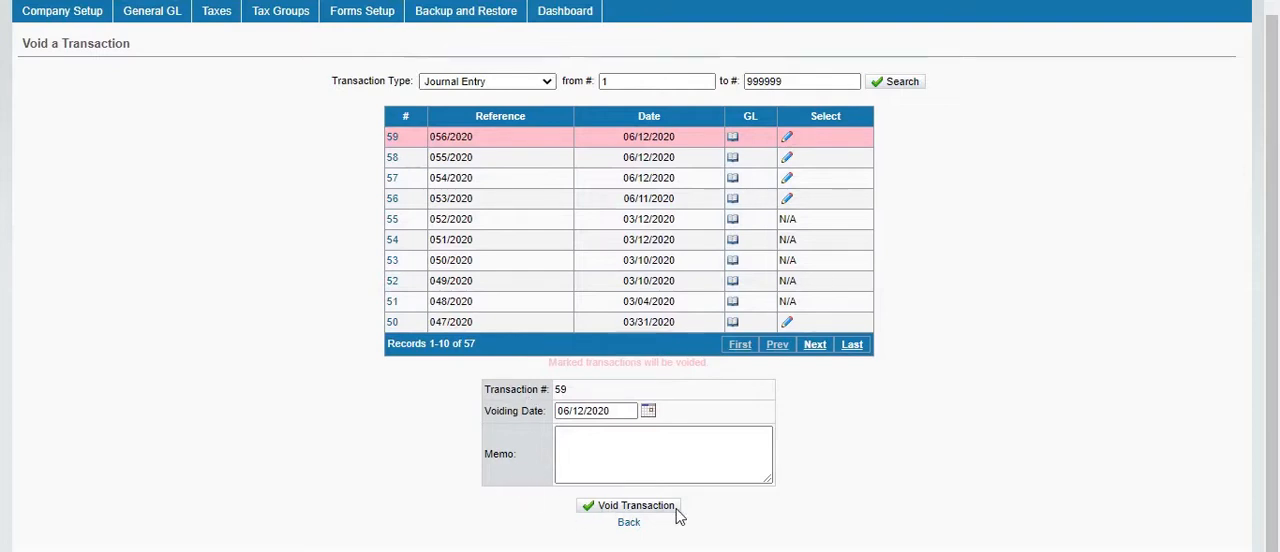
double_click(568, 391)
left_click(579, 392)
left_click(789, 159)
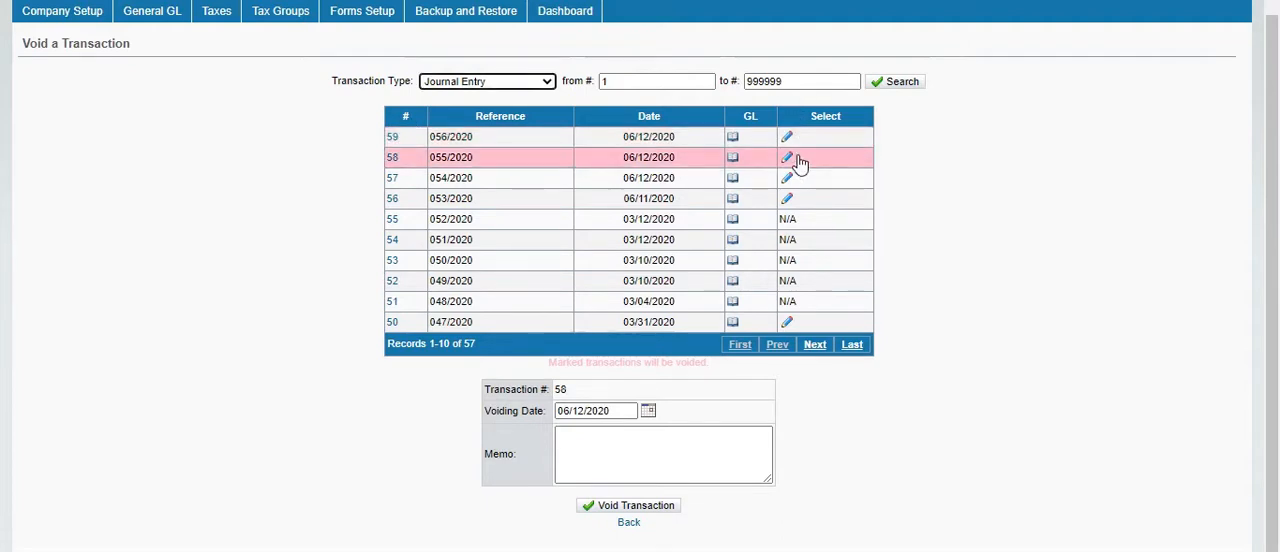
left_click(628, 460)
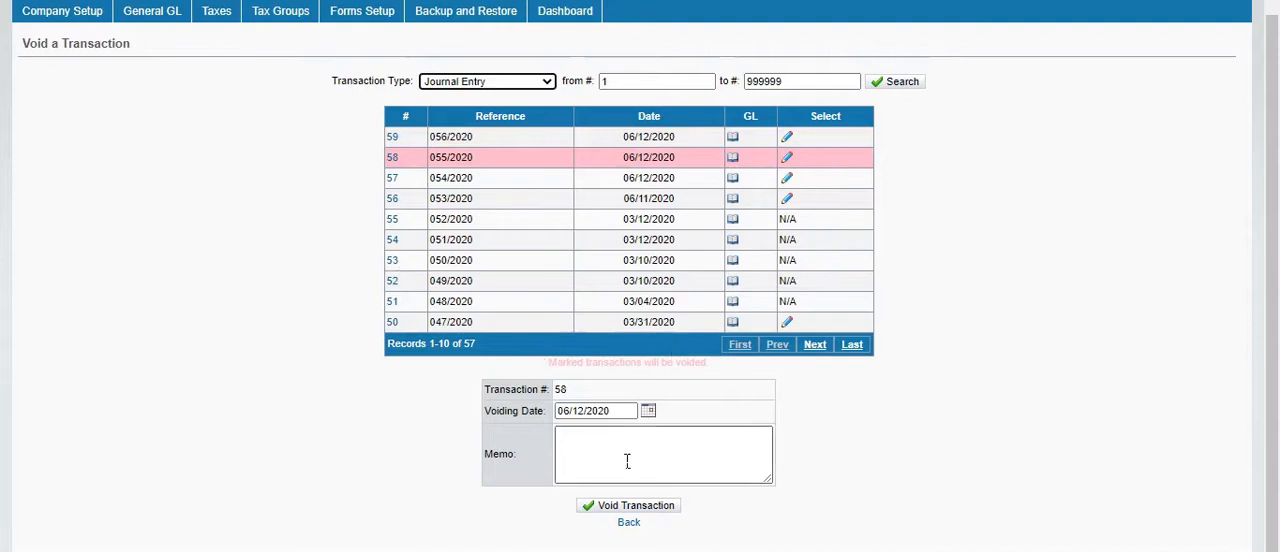
left_click(632, 522)
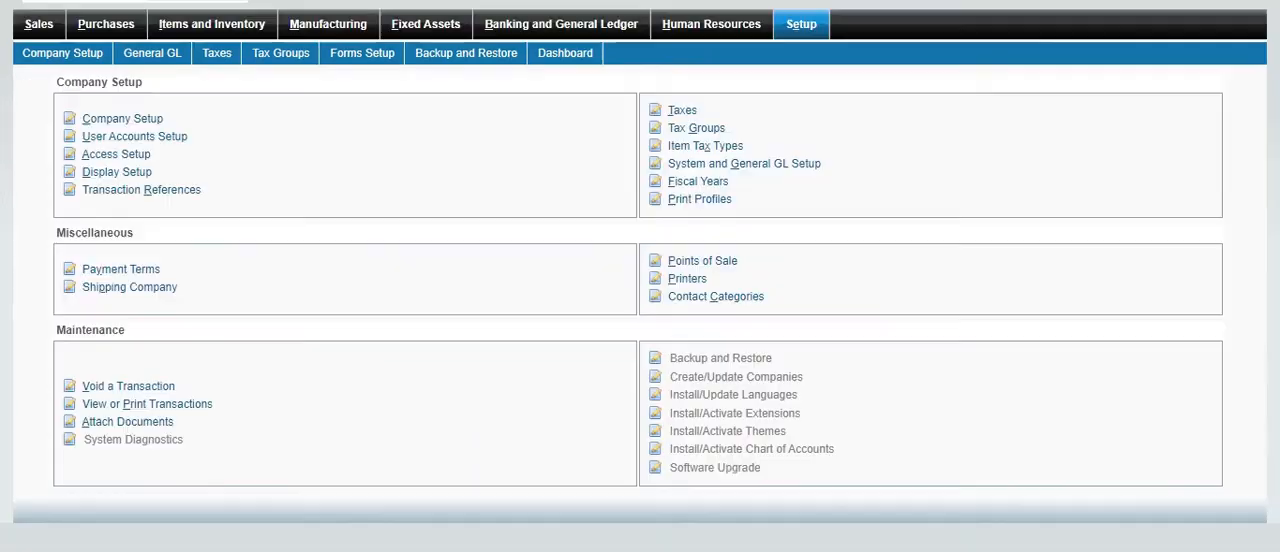
Look over the Attach Documents form and return to the setup overview
left_click(140, 424)
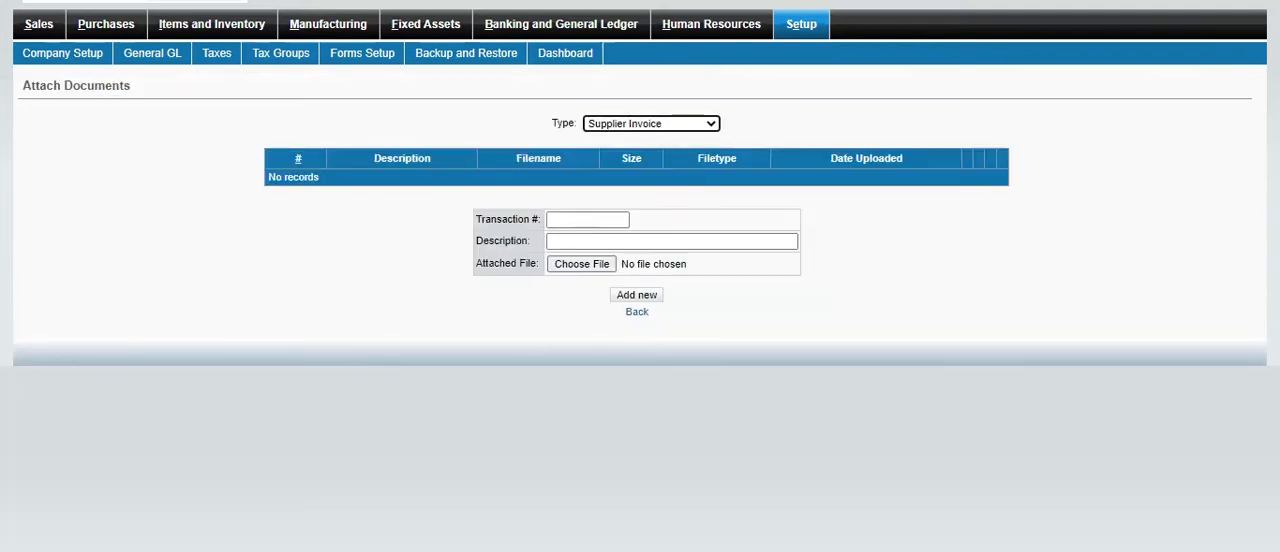
key("alt+Left")
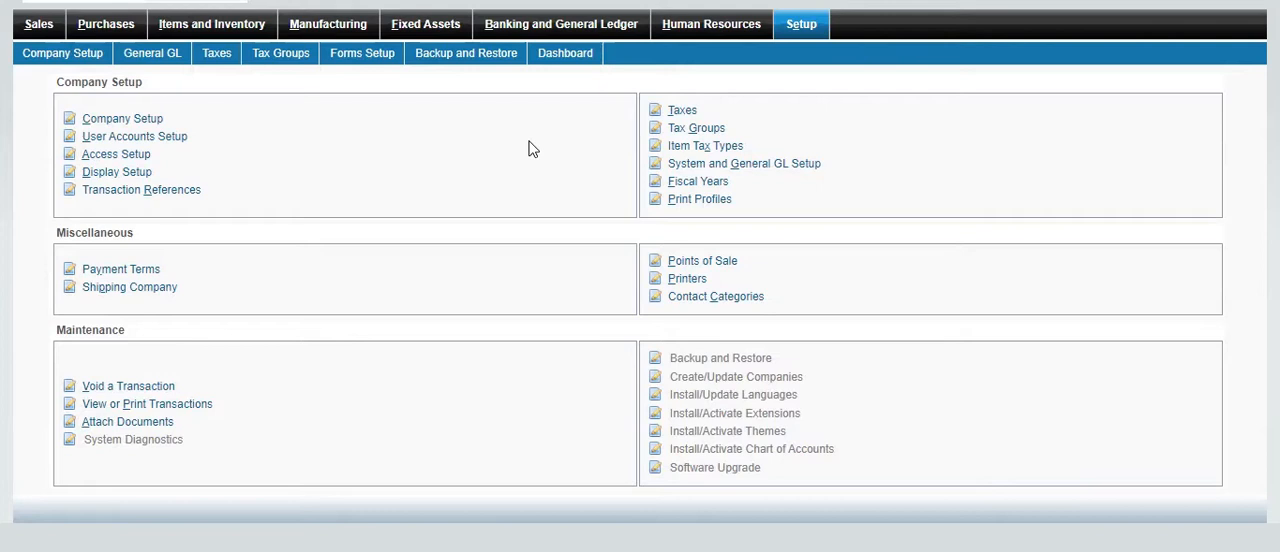
Open a Journal Entry form in Banking and General Ledger, set its currency to Pakistan Rupee and examine the exchange rate
left_click(572, 30)
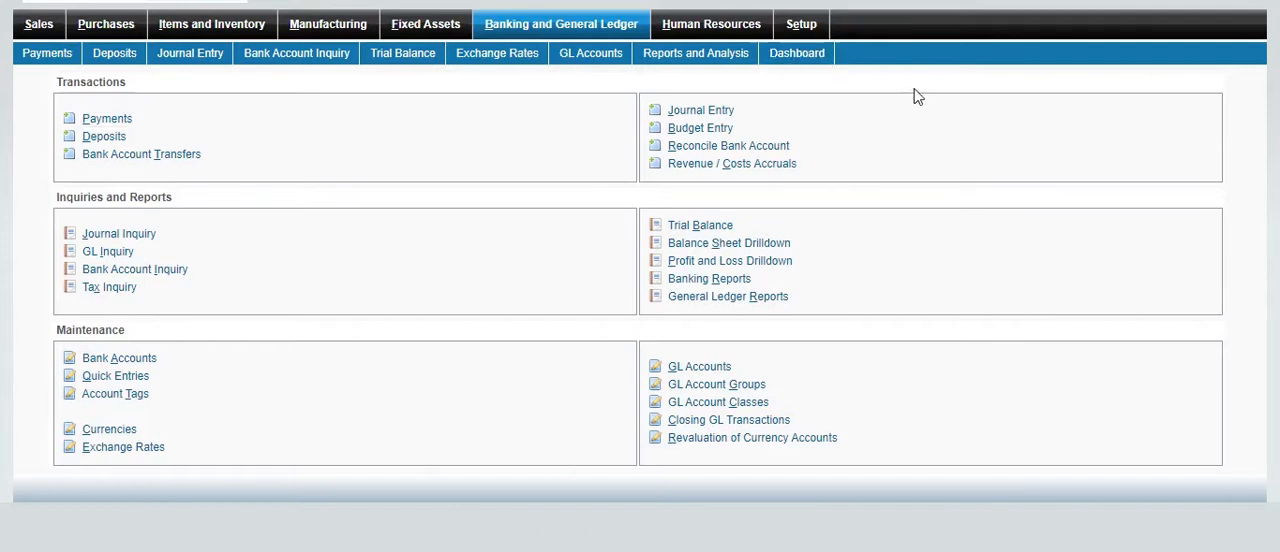
left_click(724, 117)
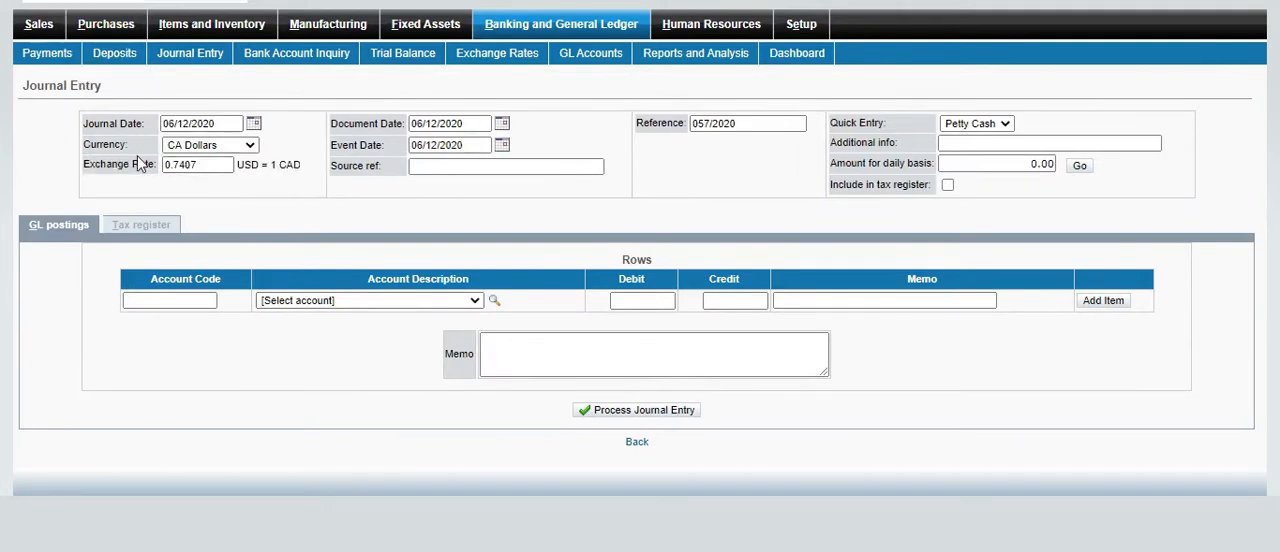
left_click_drag(85, 123, 170, 133)
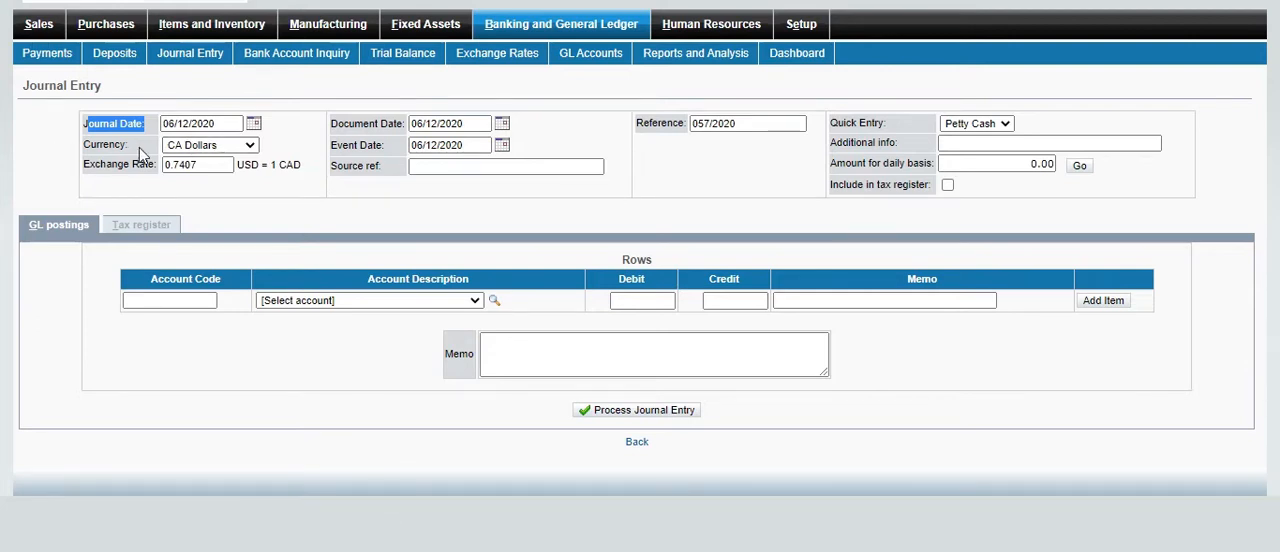
left_click(257, 147)
left_click(205, 184)
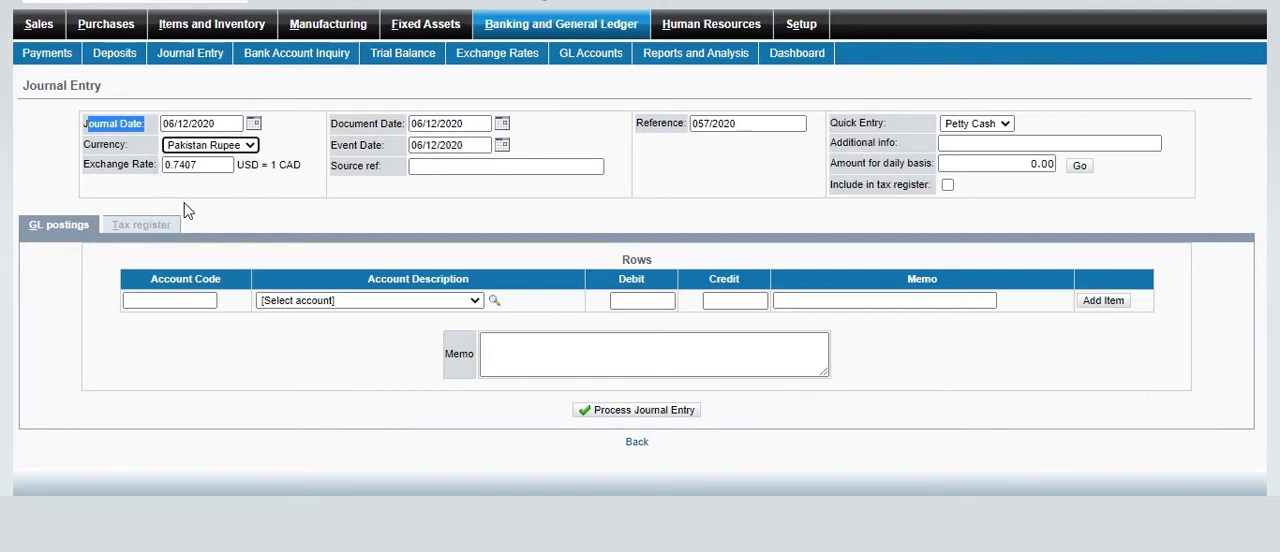
left_click_drag(96, 166, 147, 168)
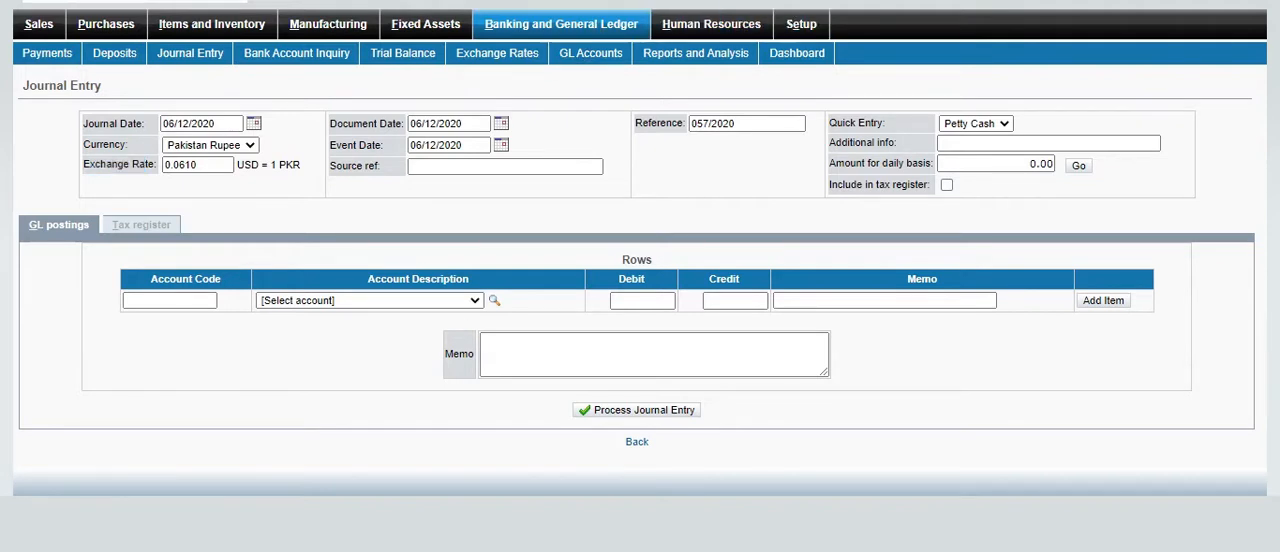
left_click_drag(93, 167, 155, 180)
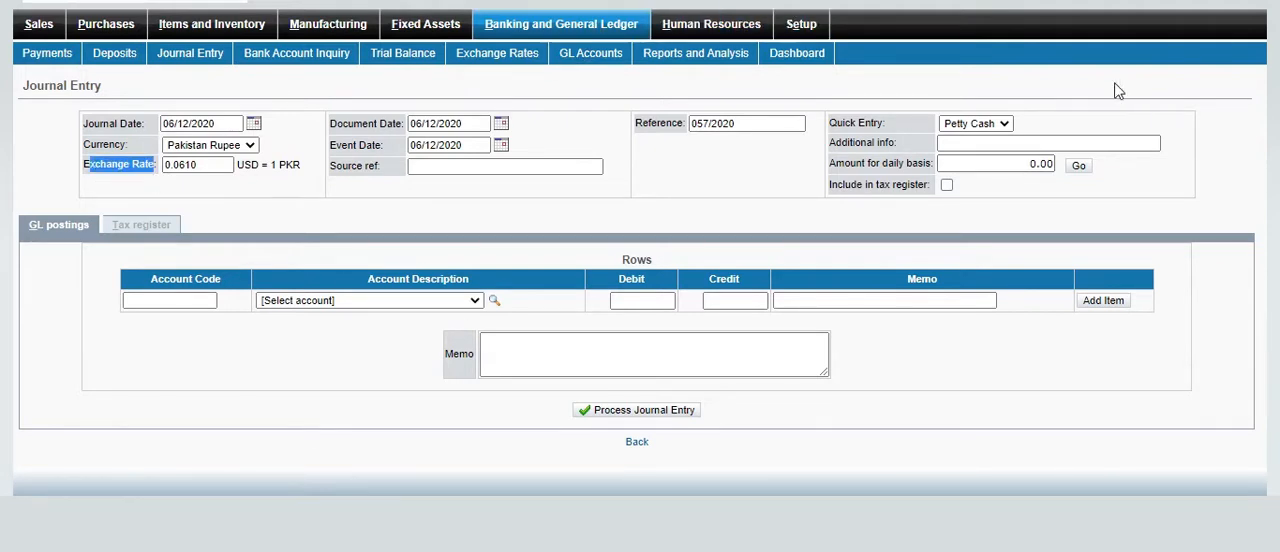
Return to the Banking and General Ledger overview and check the Exchange Rates page in its Maintenance section
left_click(600, 24)
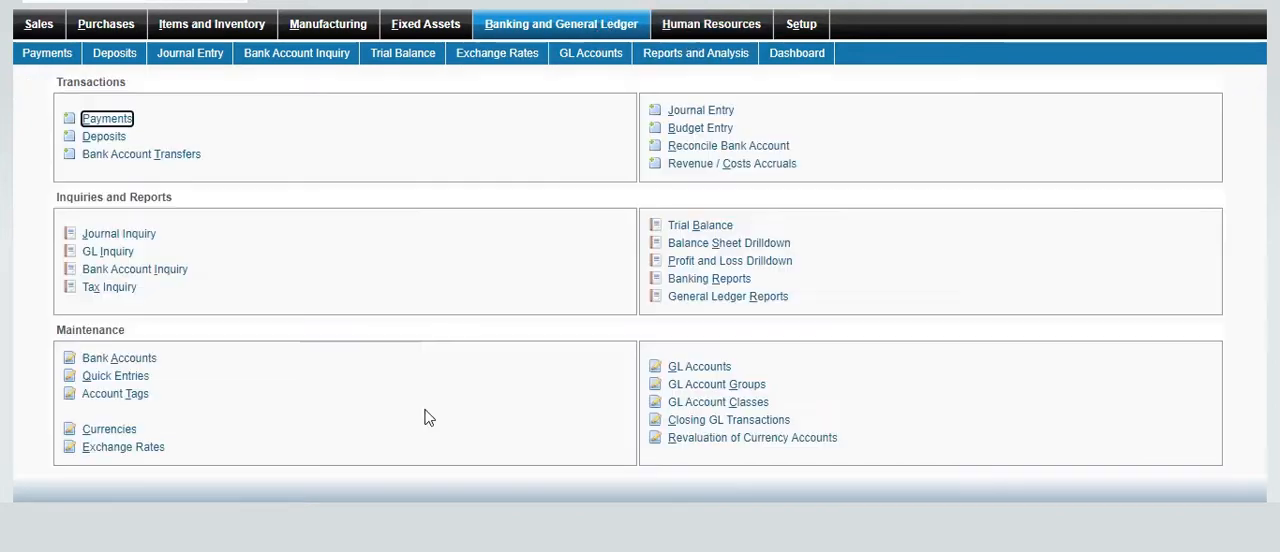
double_click(75, 329)
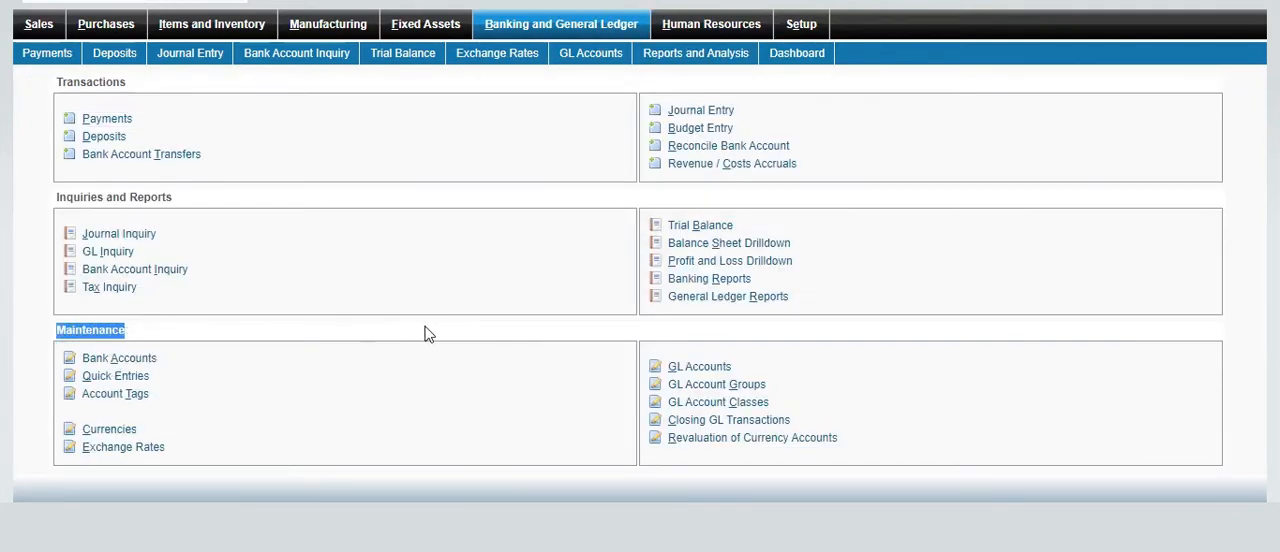
left_click(471, 337)
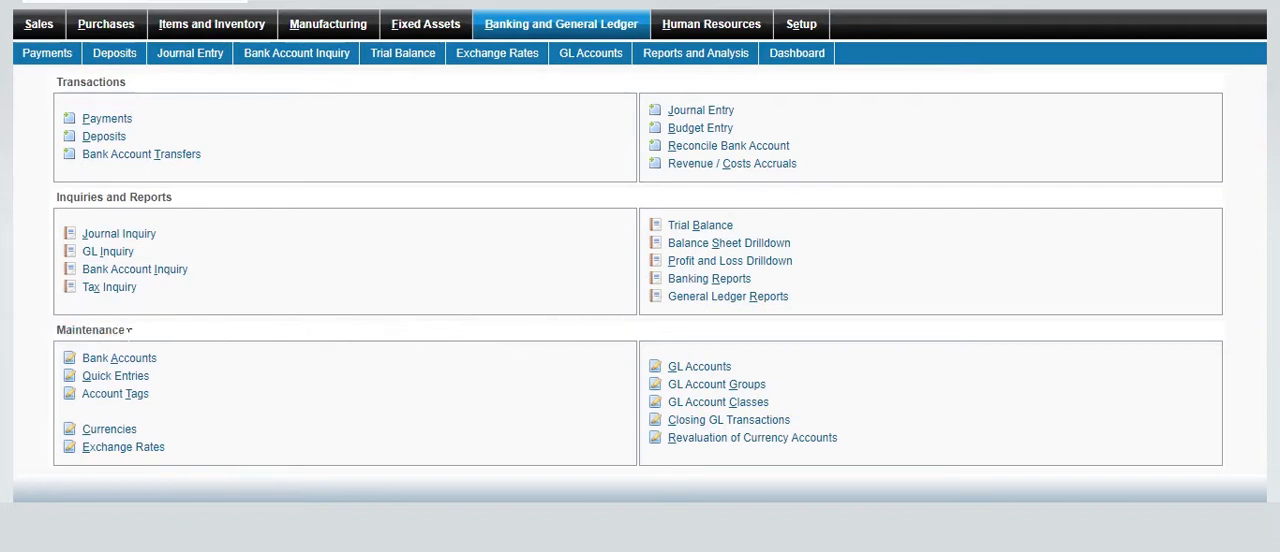
double_click(129, 335)
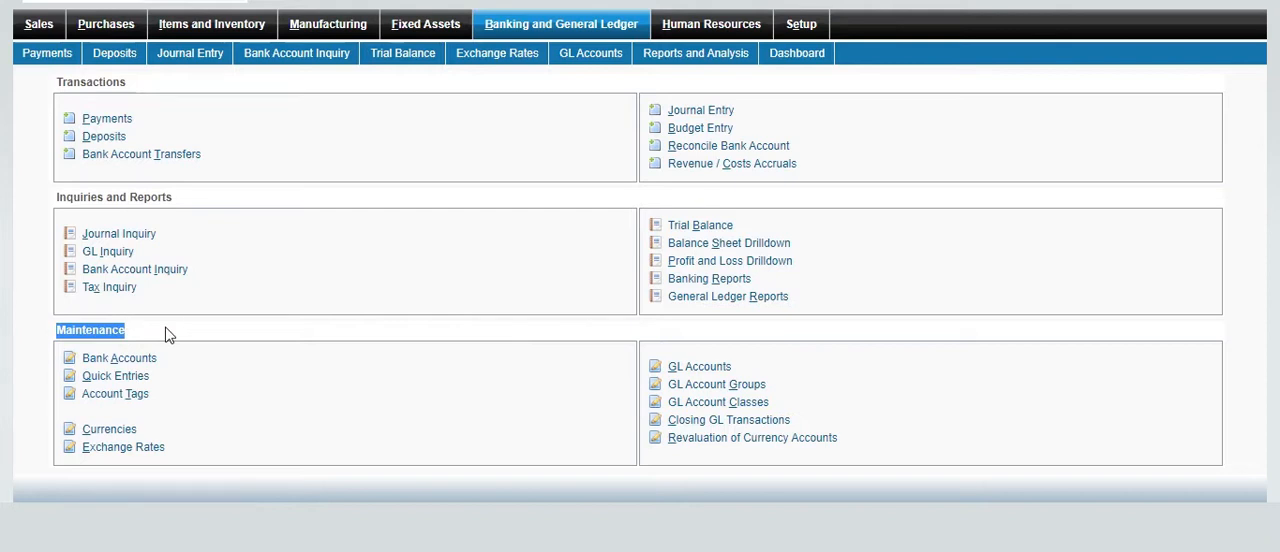
left_click(169, 335)
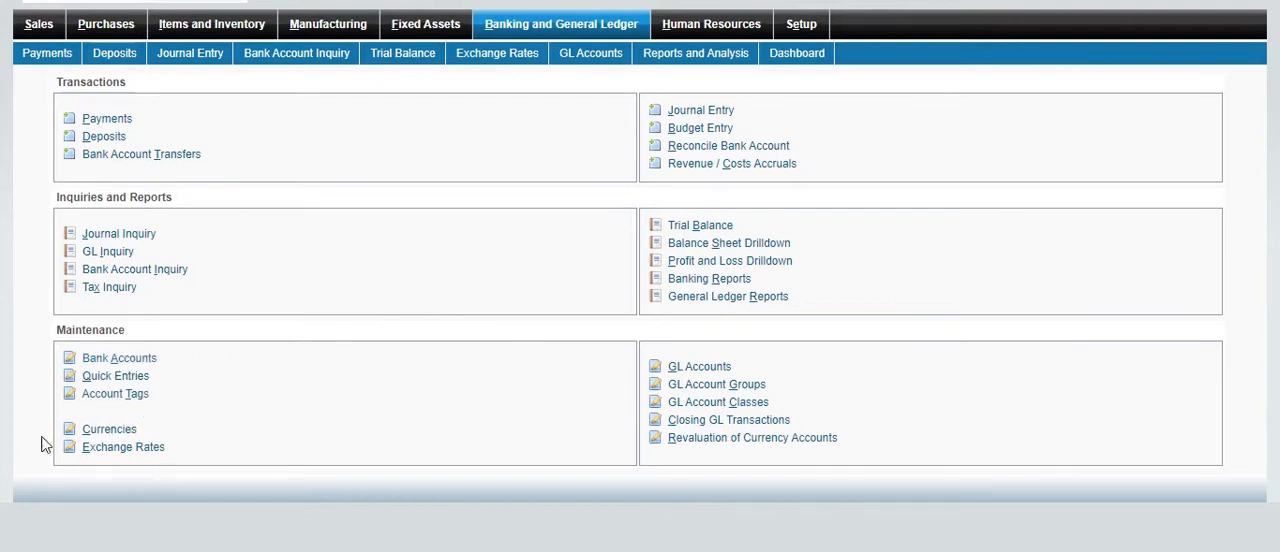
left_click(123, 447)
left_click(467, 253)
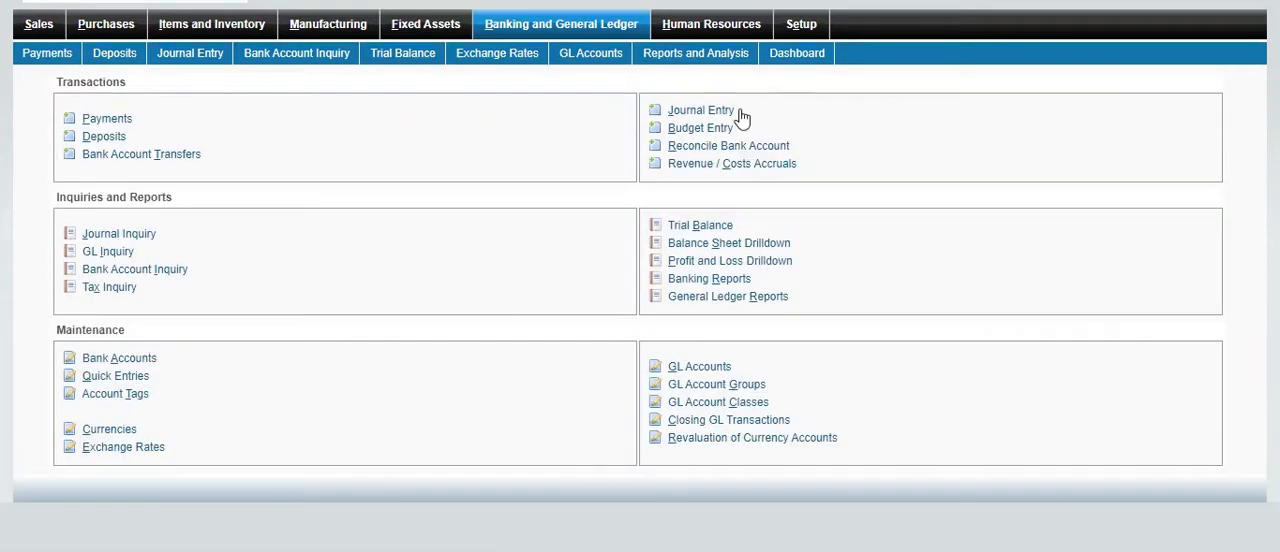
Start a new journal entry and choose Pakistan Rupee as its currency
left_click(739, 113)
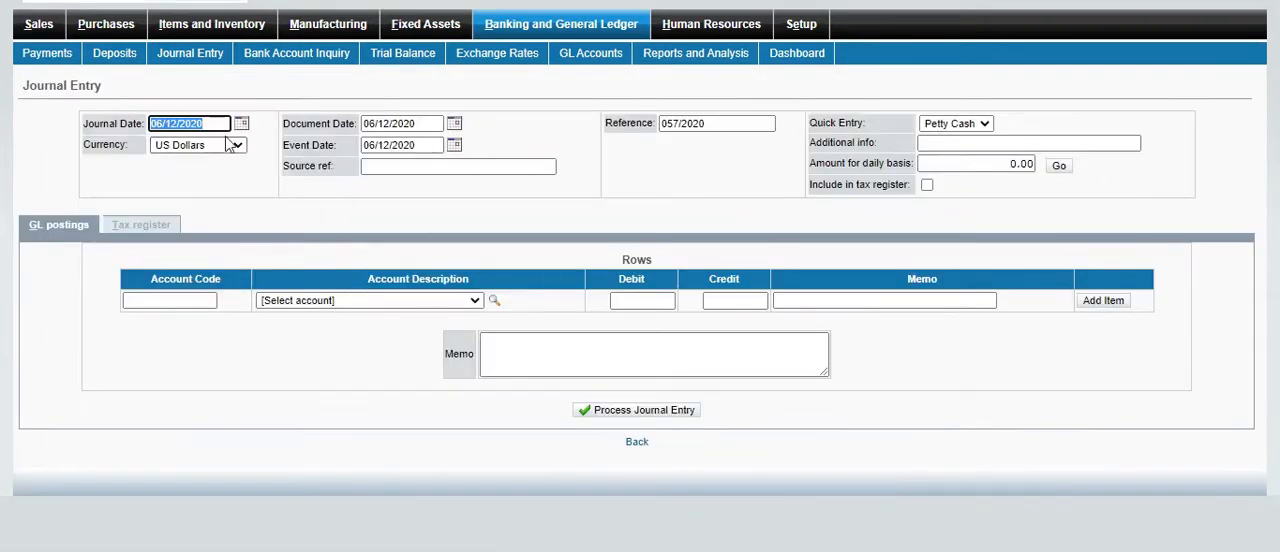
left_click(229, 145)
left_click(207, 190)
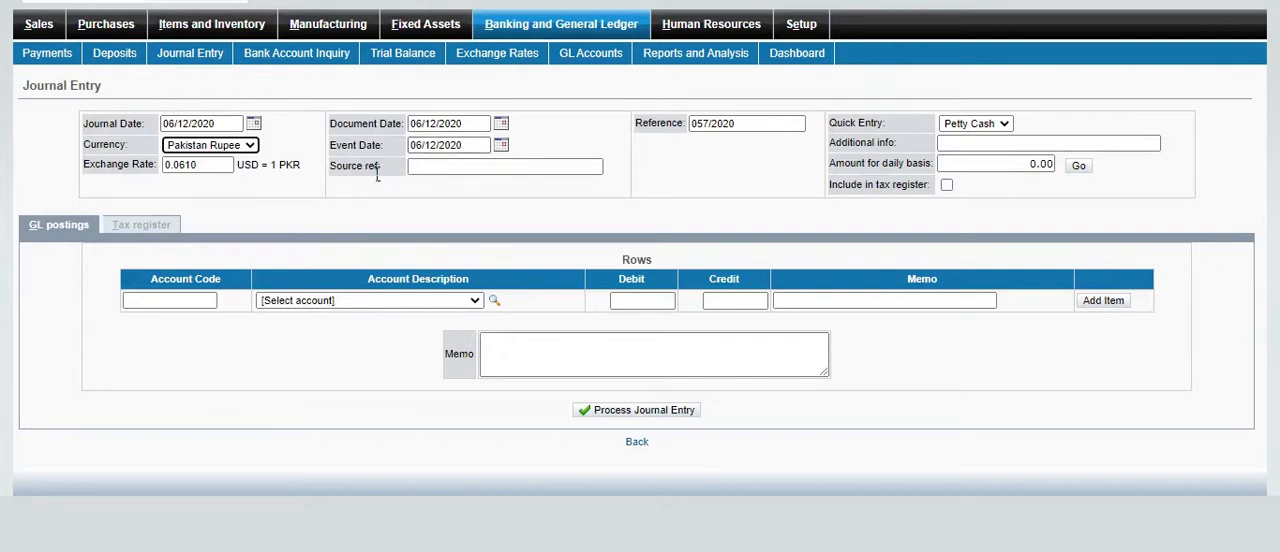
Enter "income" as the journal entry's source reference, leaving it out of the tax register
left_click(471, 168)
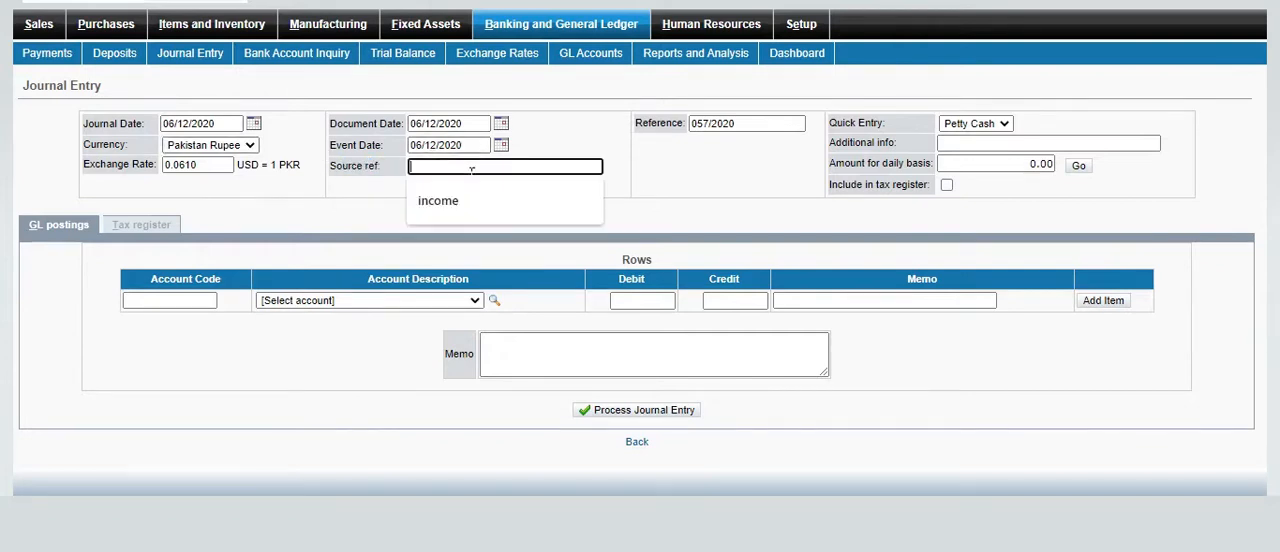
left_click_drag(346, 173, 408, 174)
left_click(468, 172)
left_click(459, 194)
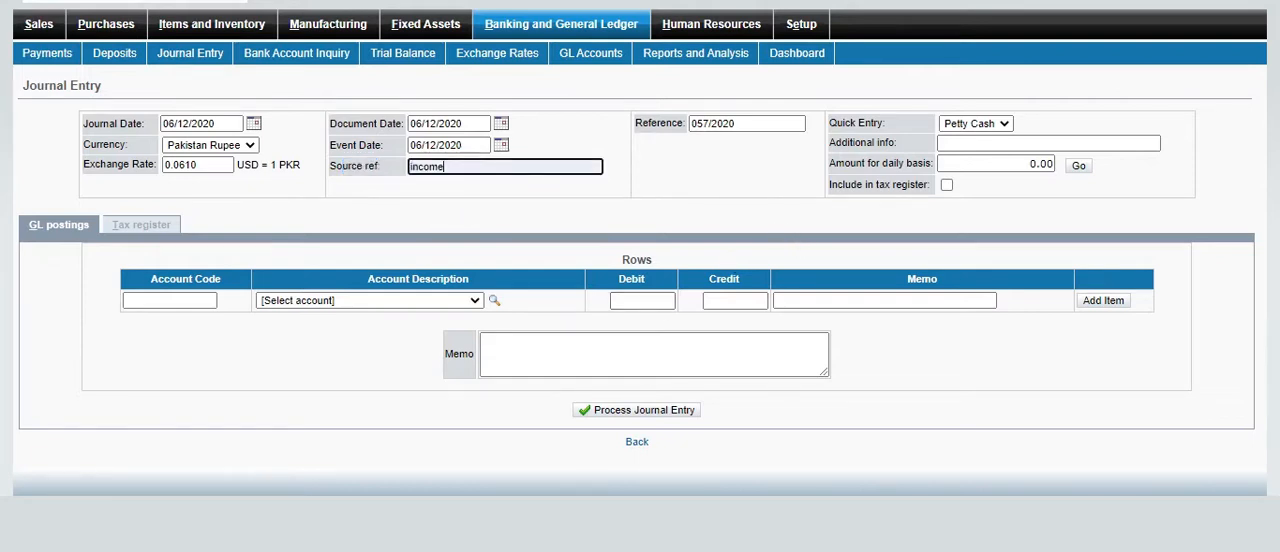
left_click(421, 173)
left_click(679, 187)
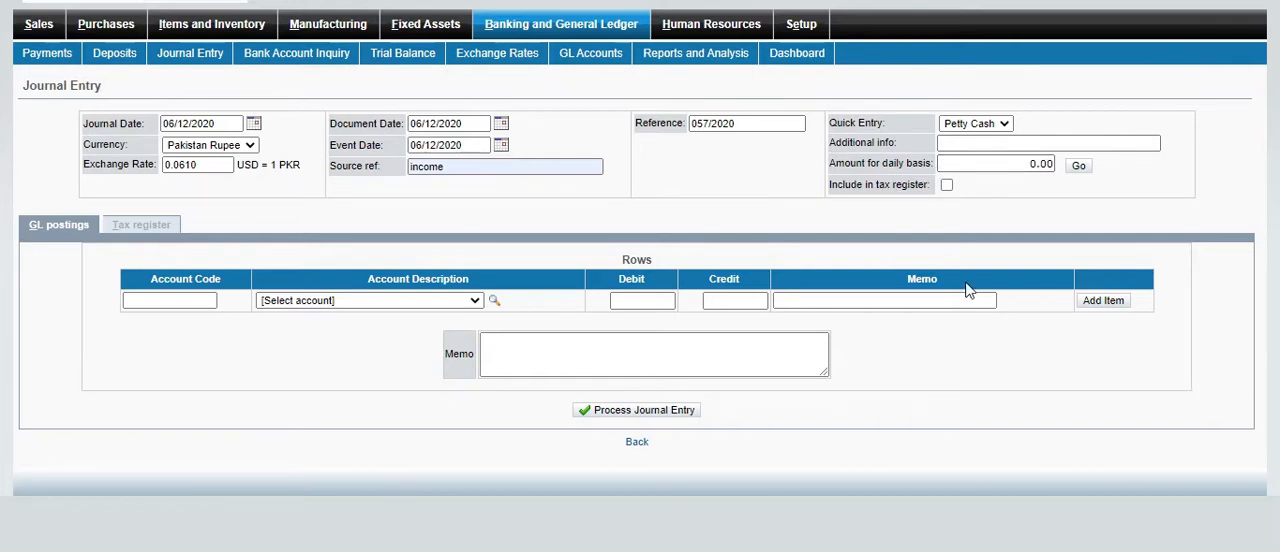
left_click(946, 186)
left_click(946, 186)
Choose account 3355 Owner's Equity for the first row of the journal entry's GL postings
left_click(474, 302)
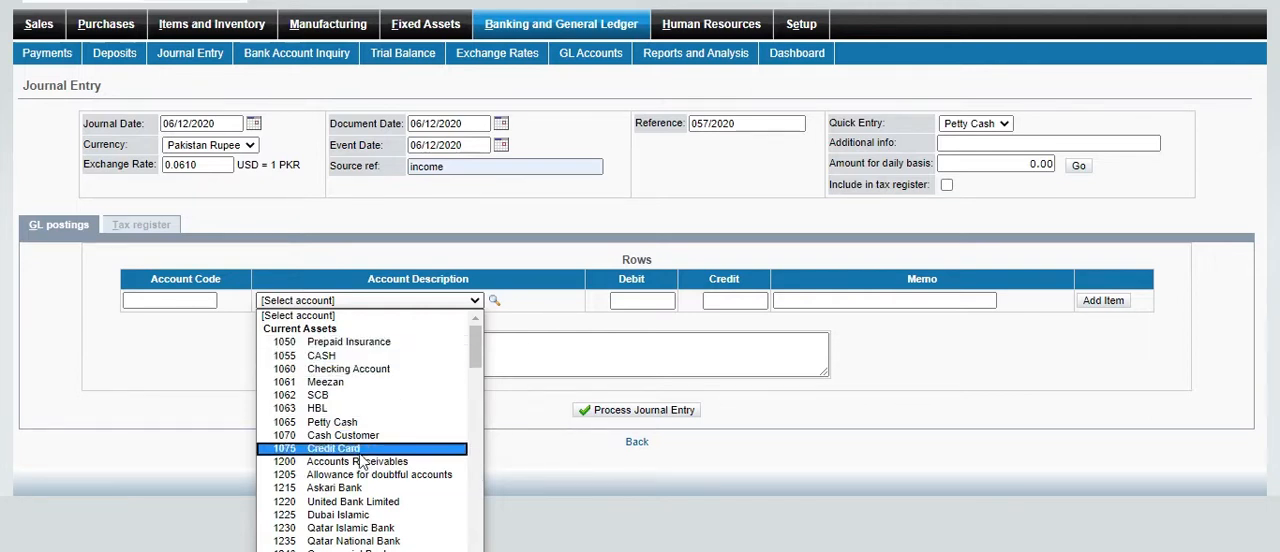
left_click_drag(475, 333, 479, 540)
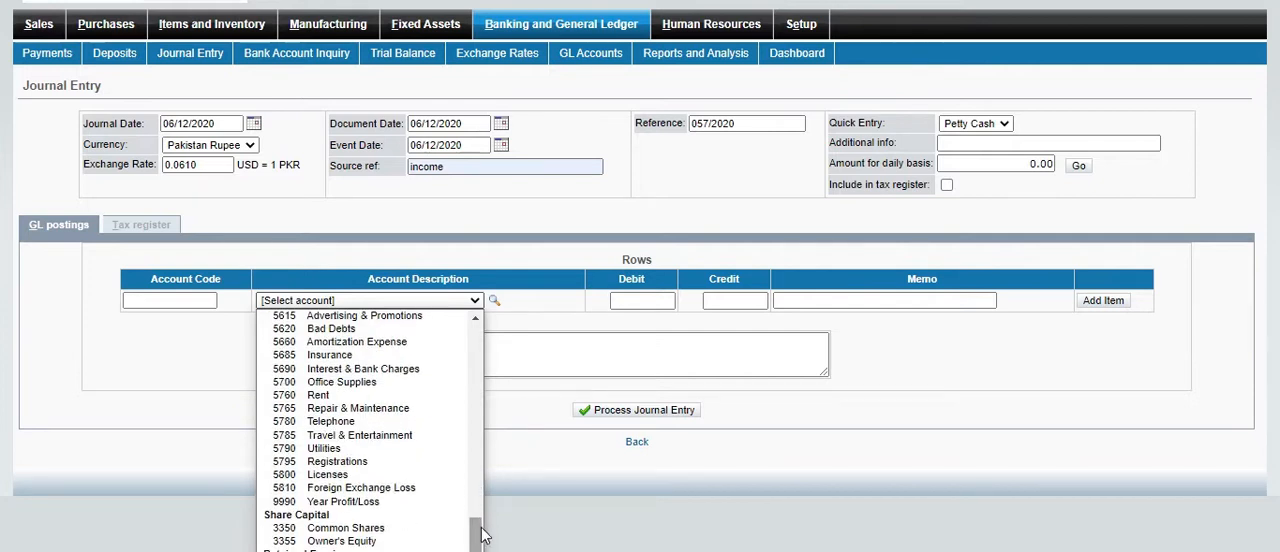
left_click(358, 542)
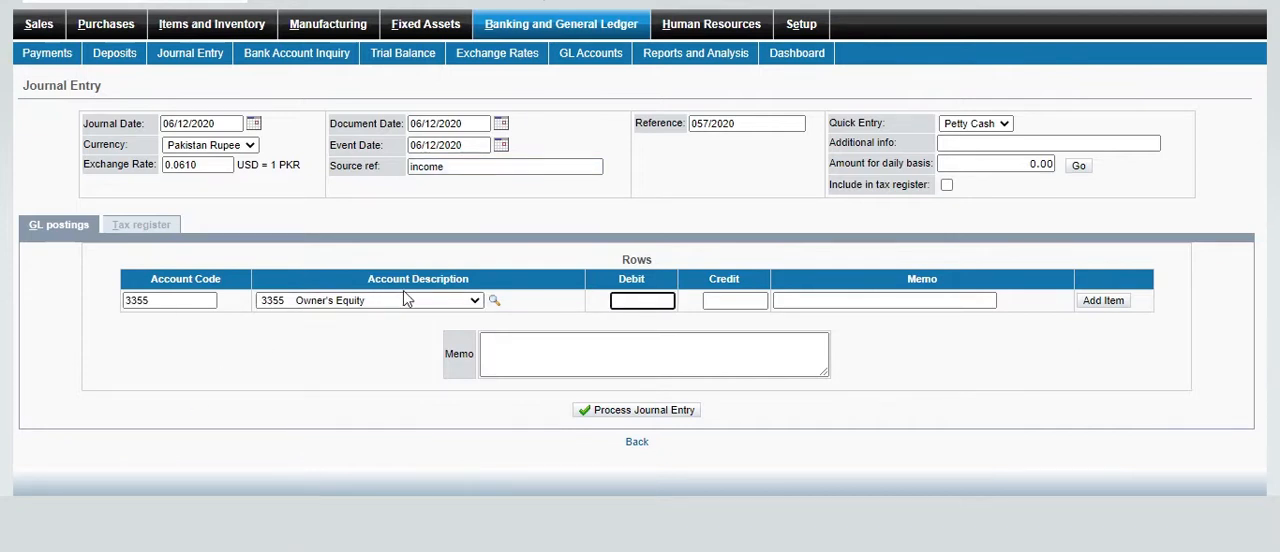
left_click(482, 550)
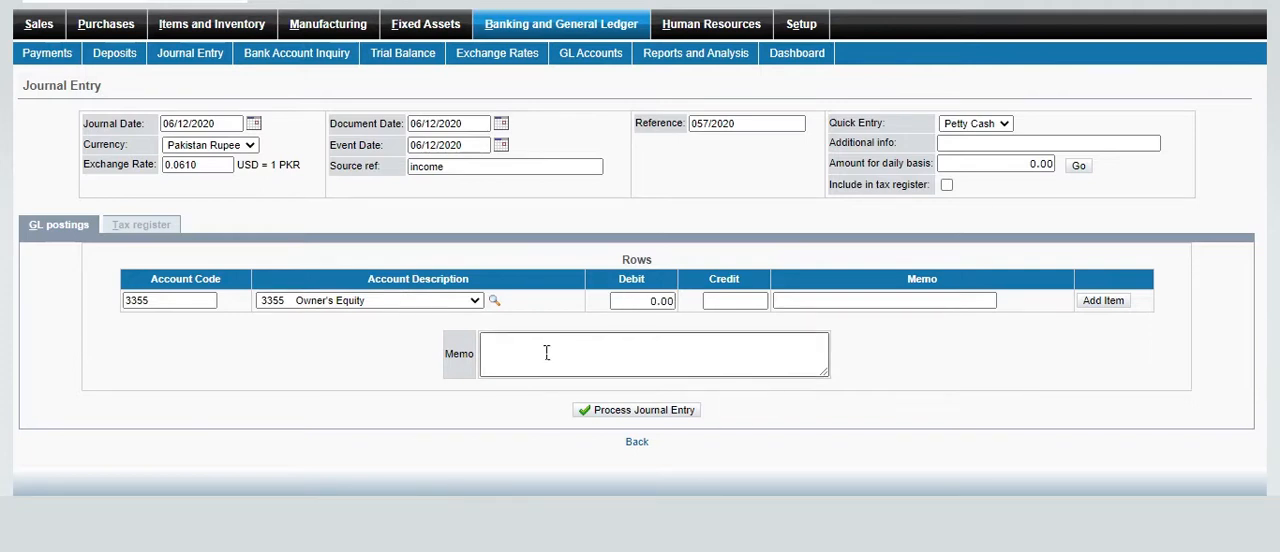
Set the Owner's Equity row's debit to 1,000 with the memo "deposit" and add it to the postings
left_click(645, 301)
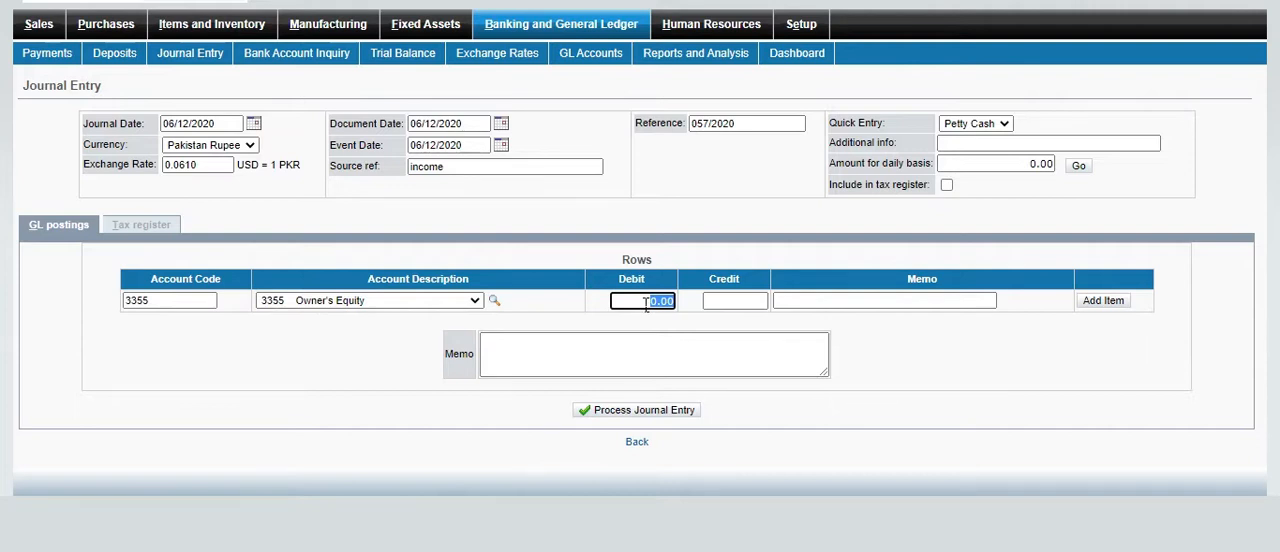
type("5")
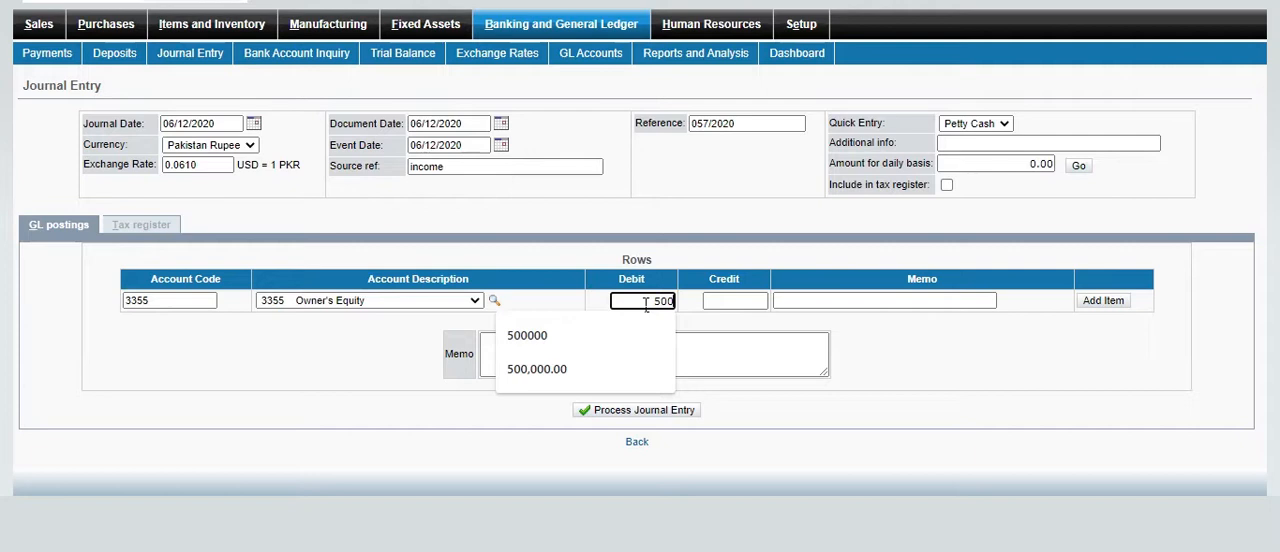
key("BackSpace")
key("BackSpace")
type("1,0")
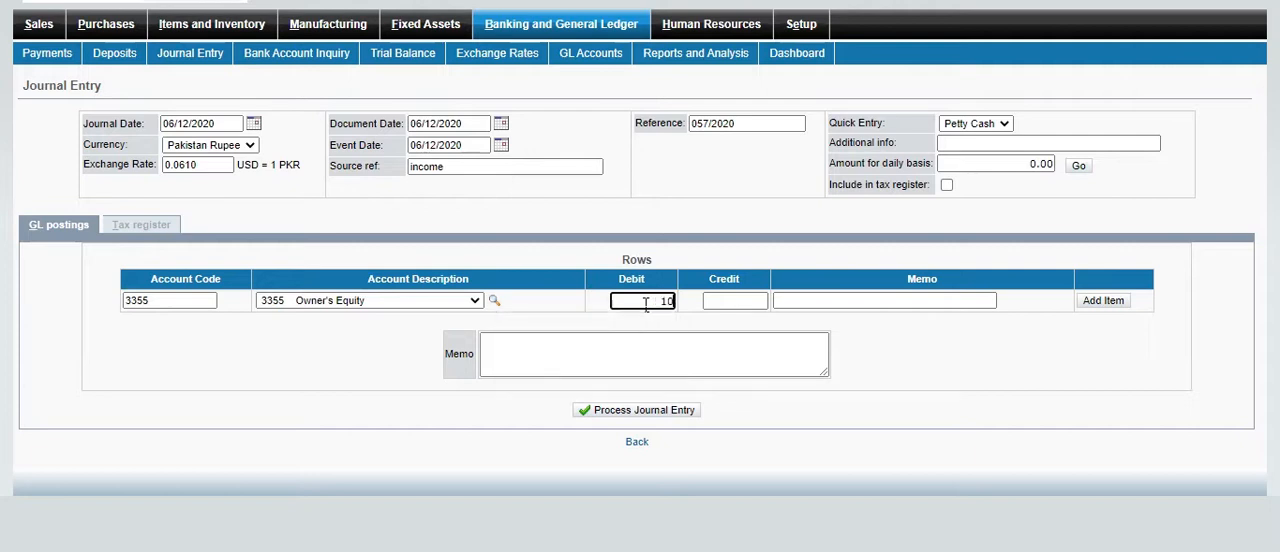
type("00")
left_click(820, 301)
left_click(815, 340)
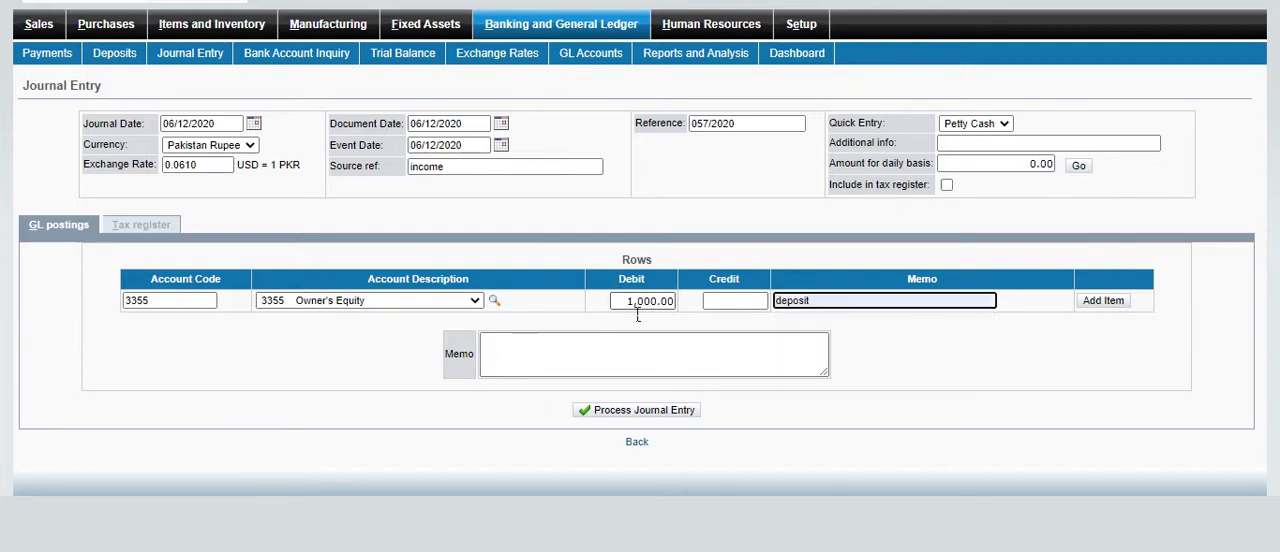
left_click(1103, 300)
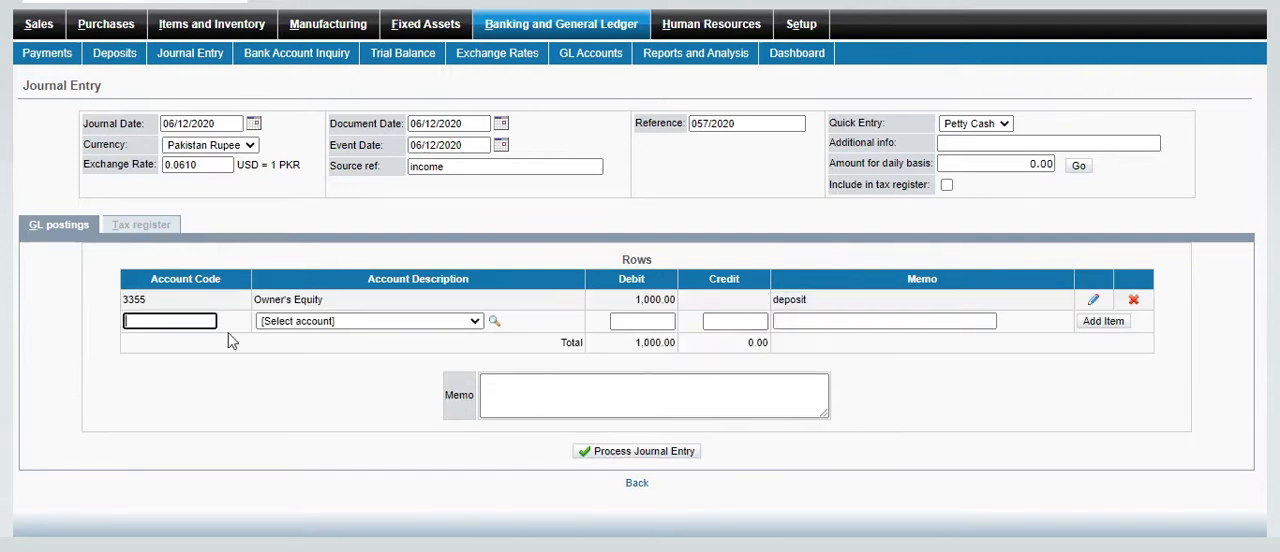
Choose account 3355 Owner's Equity for the second posting row
left_click(474, 321)
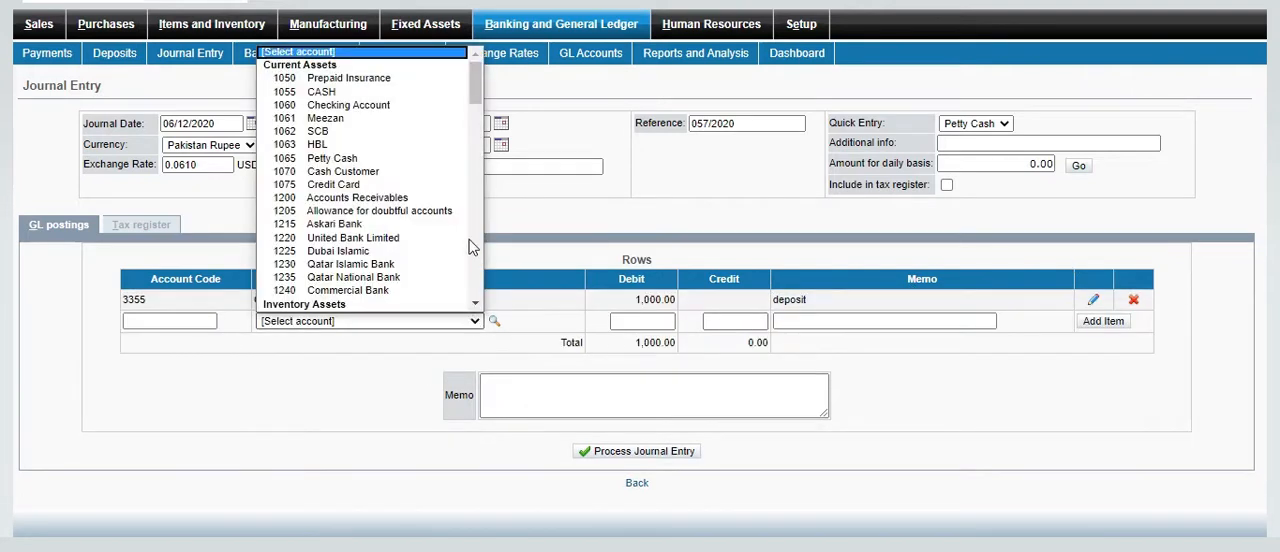
left_click_drag(476, 85, 487, 261)
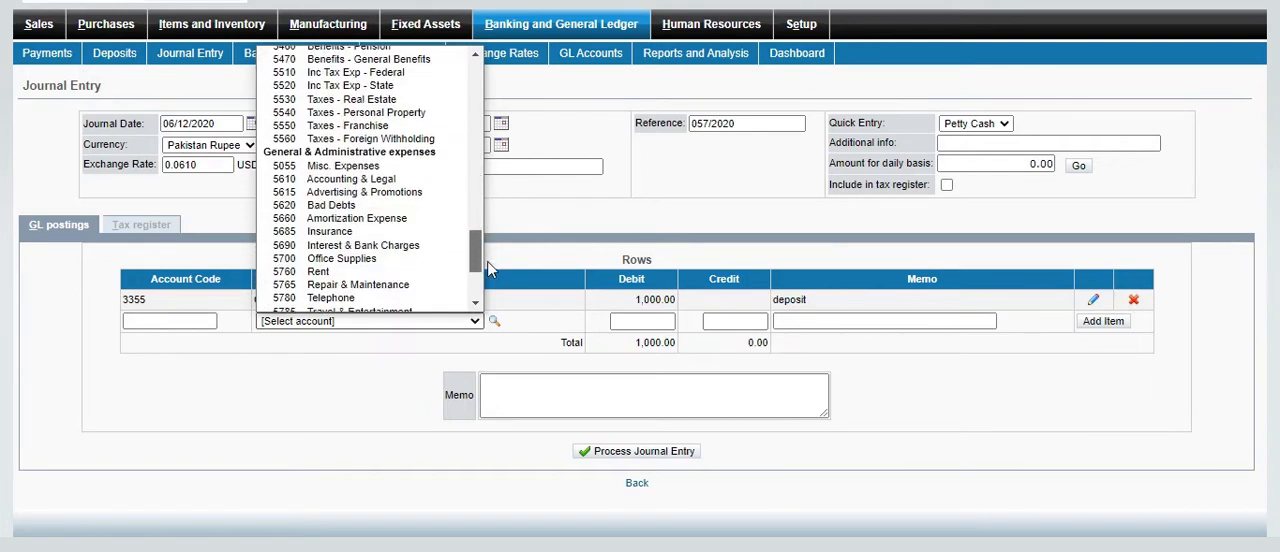
scroll(487, 261, "down", 3)
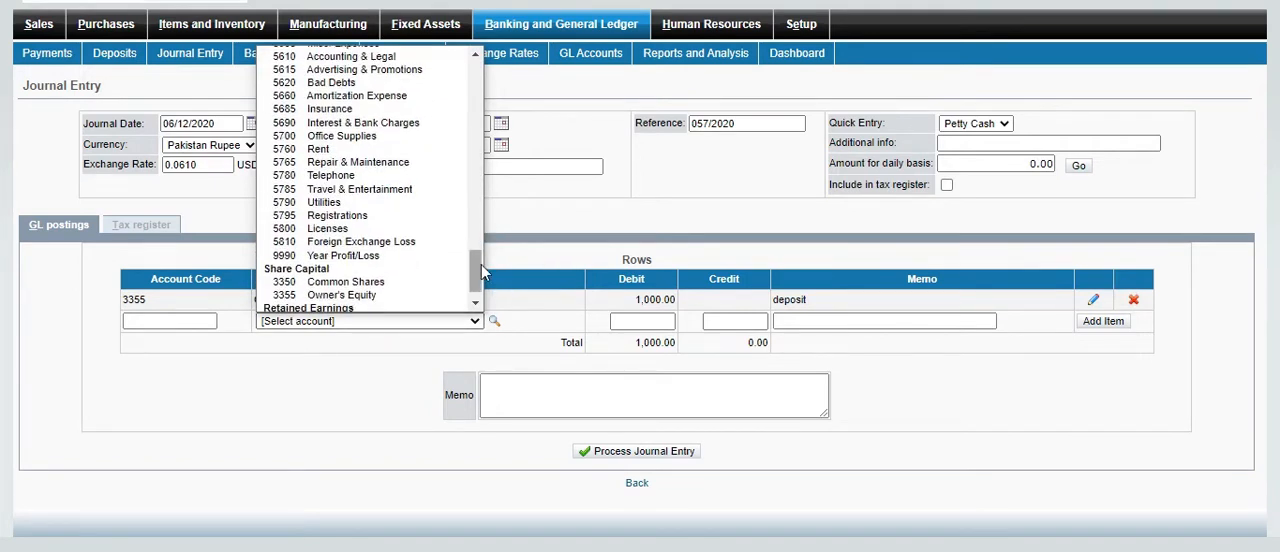
left_click(330, 295)
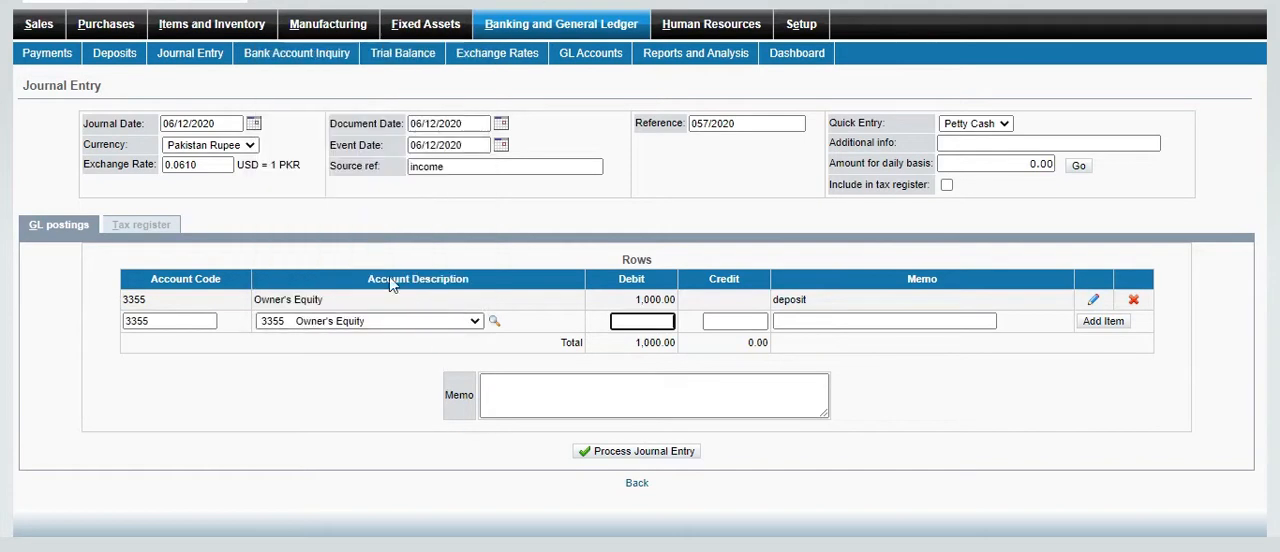
Set the second row's credit to 1,000 and its memo to "deposit"
left_click(745, 322)
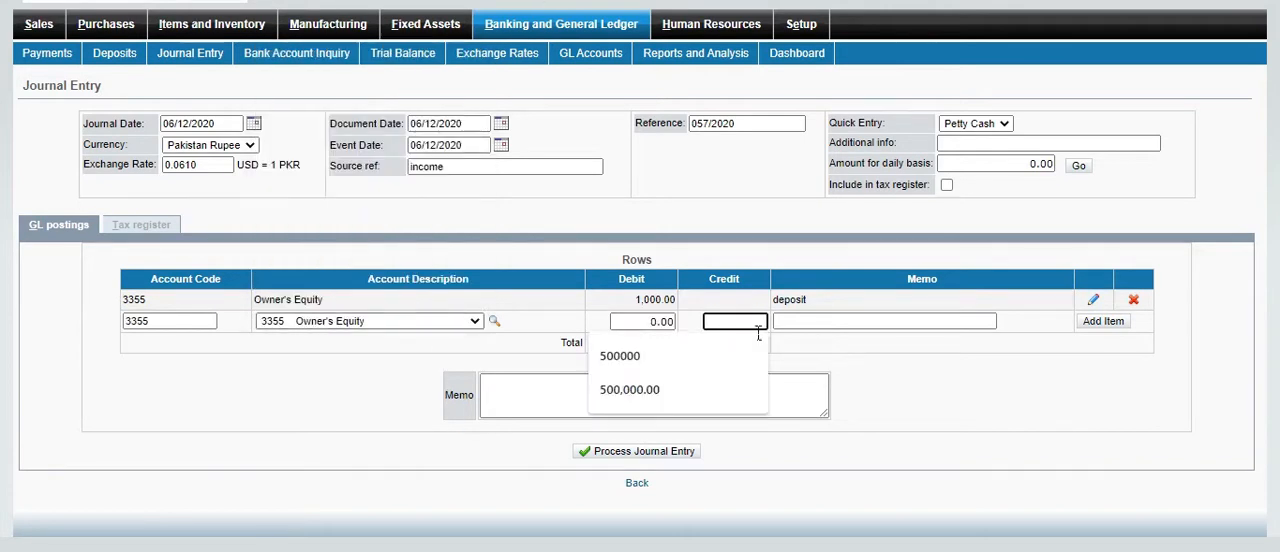
type("1,0")
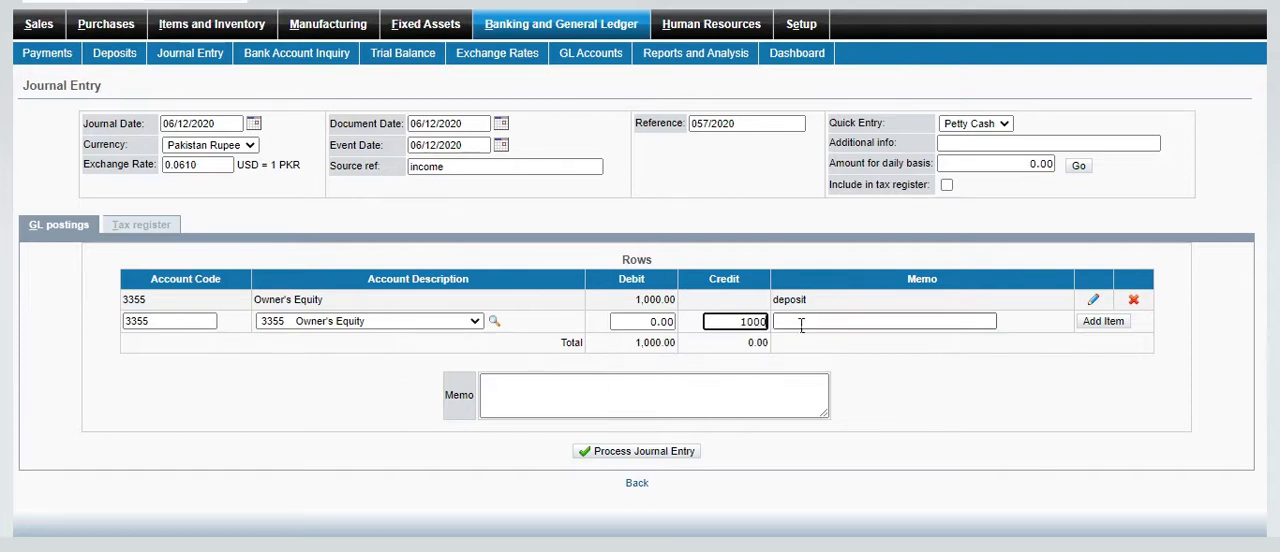
type("00")
left_click(776, 322)
left_click(834, 350)
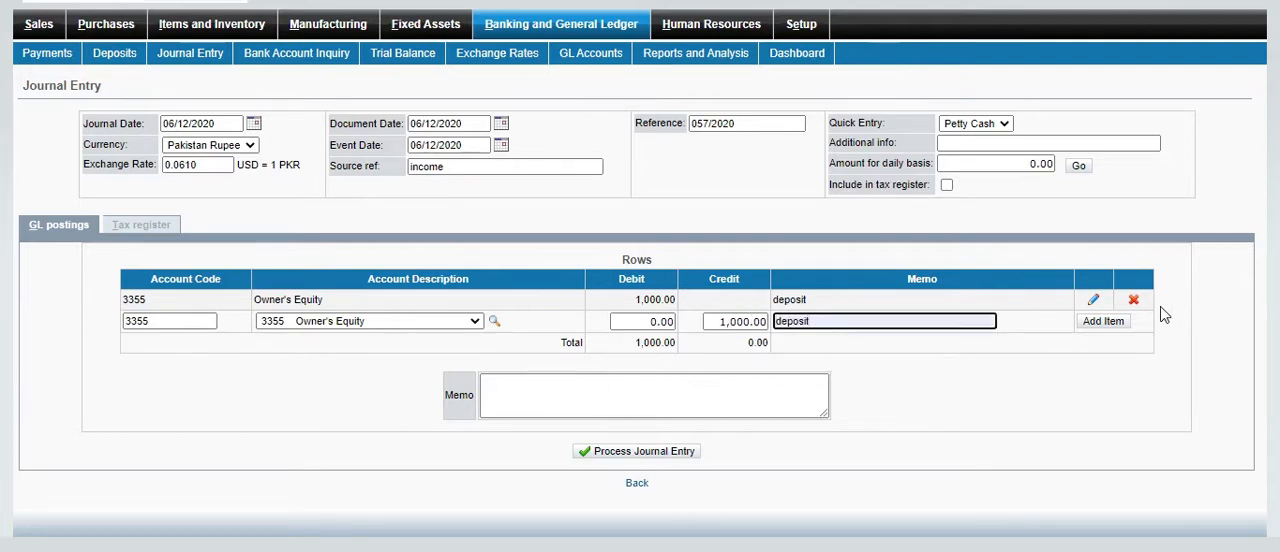
Add the credit row and process the journal entry with the overall memo "for funds"
left_click(706, 399)
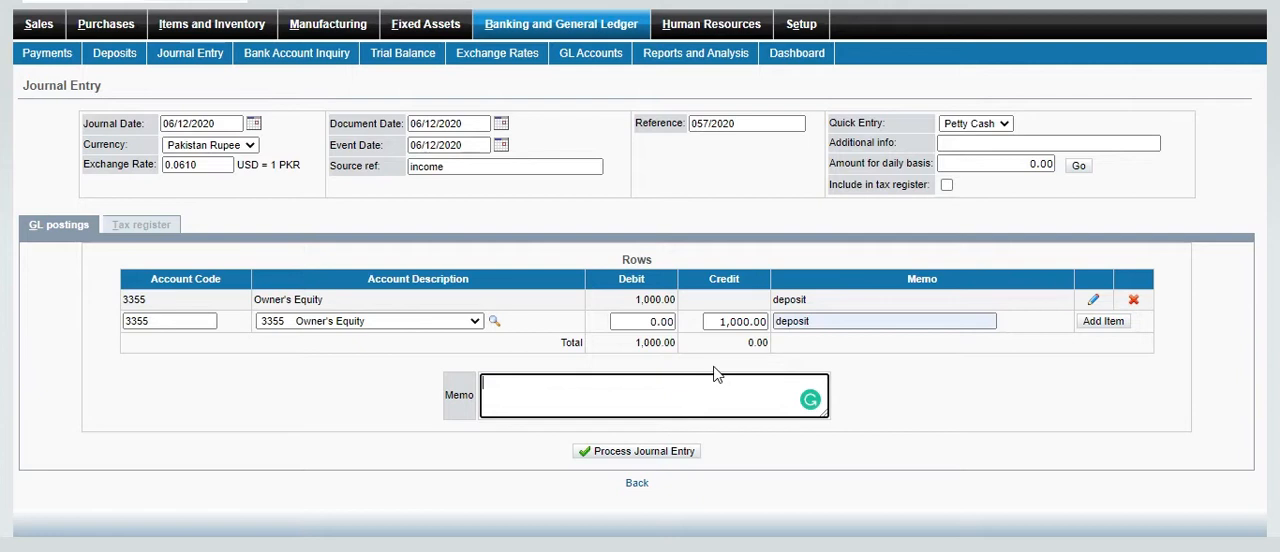
type("for funds")
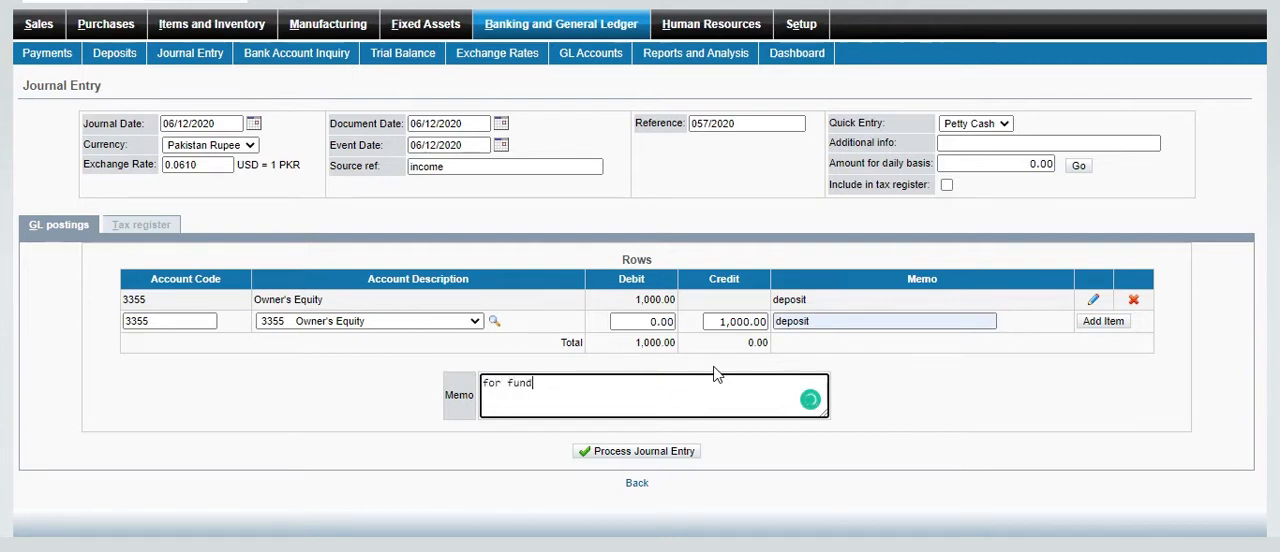
left_click(1103, 321)
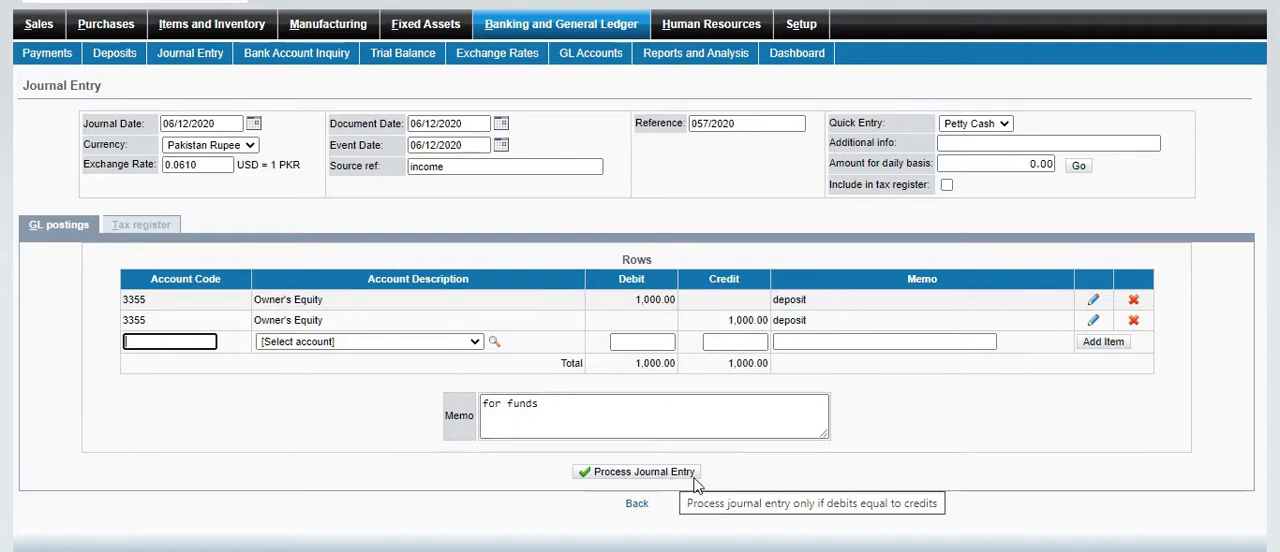
left_click(664, 474)
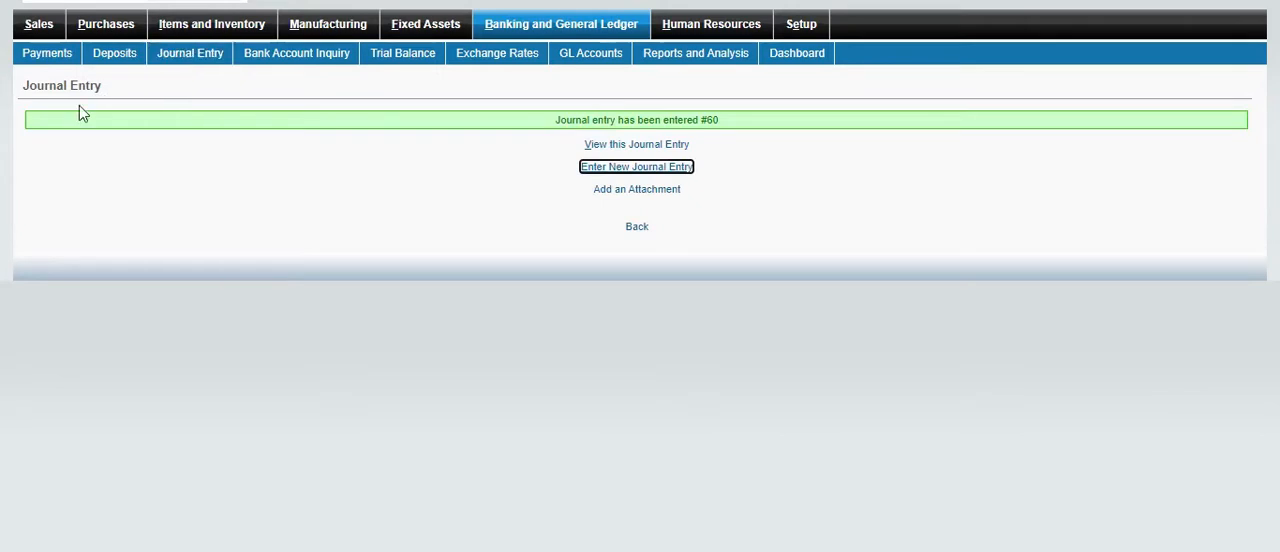
View a posted journal entry's transaction details, check its debit and credit amounts and totals, and close the view
left_click_drag(724, 118, 340, 168)
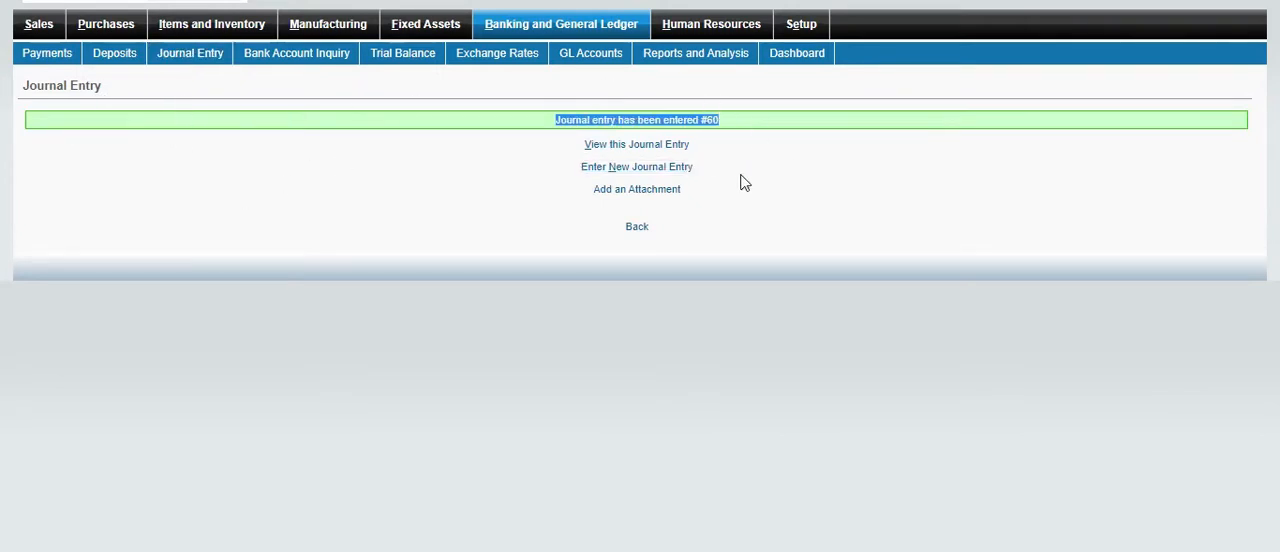
left_click(714, 130)
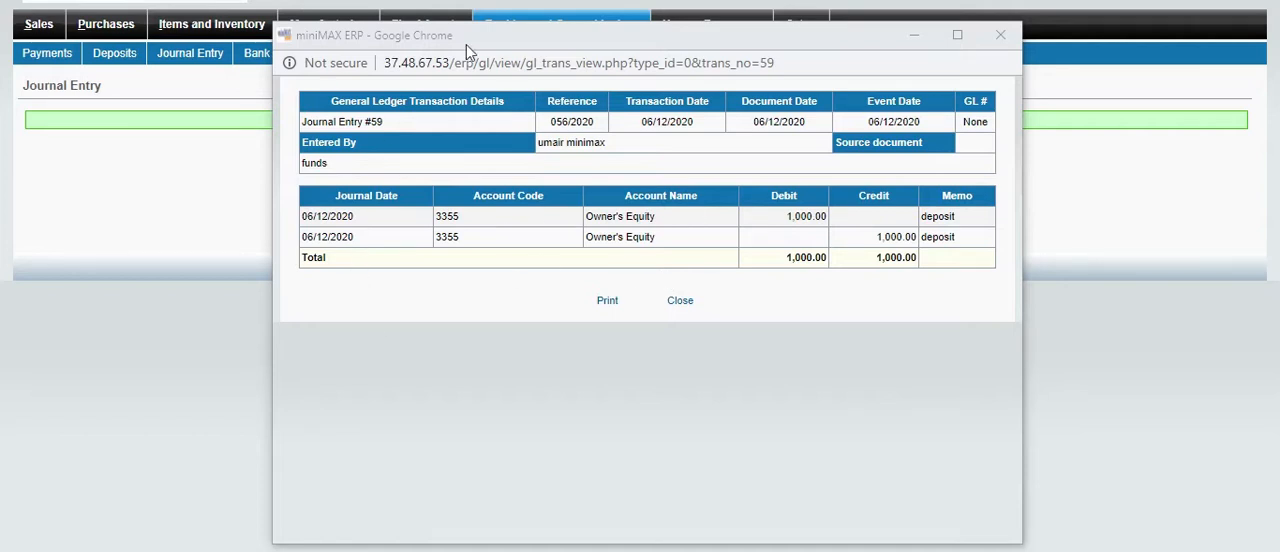
double_click(810, 226)
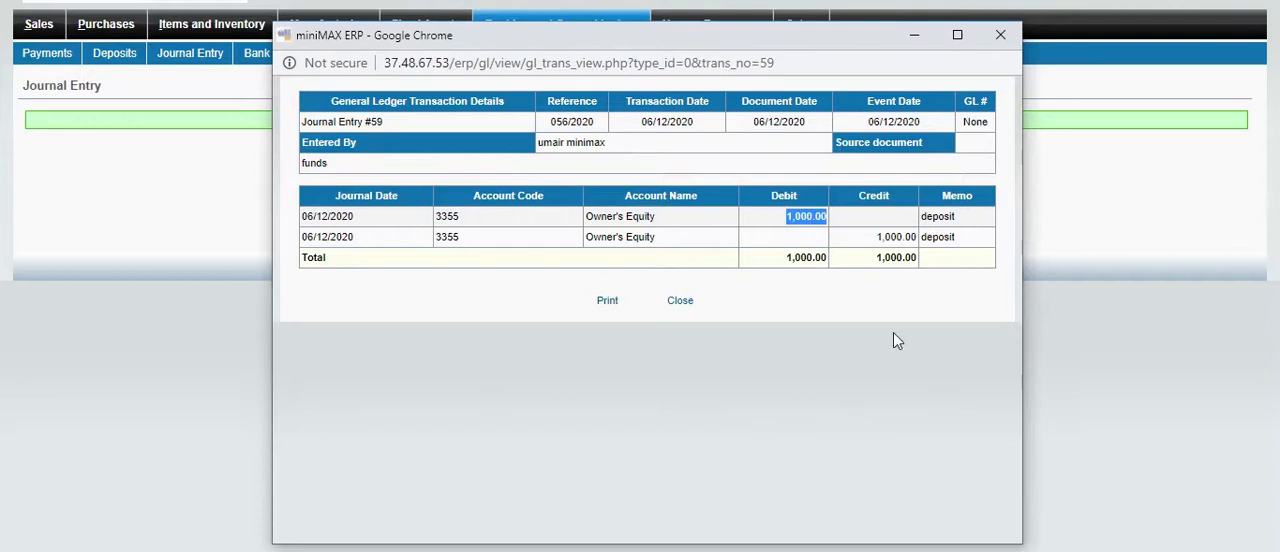
double_click(815, 259)
left_click(867, 262)
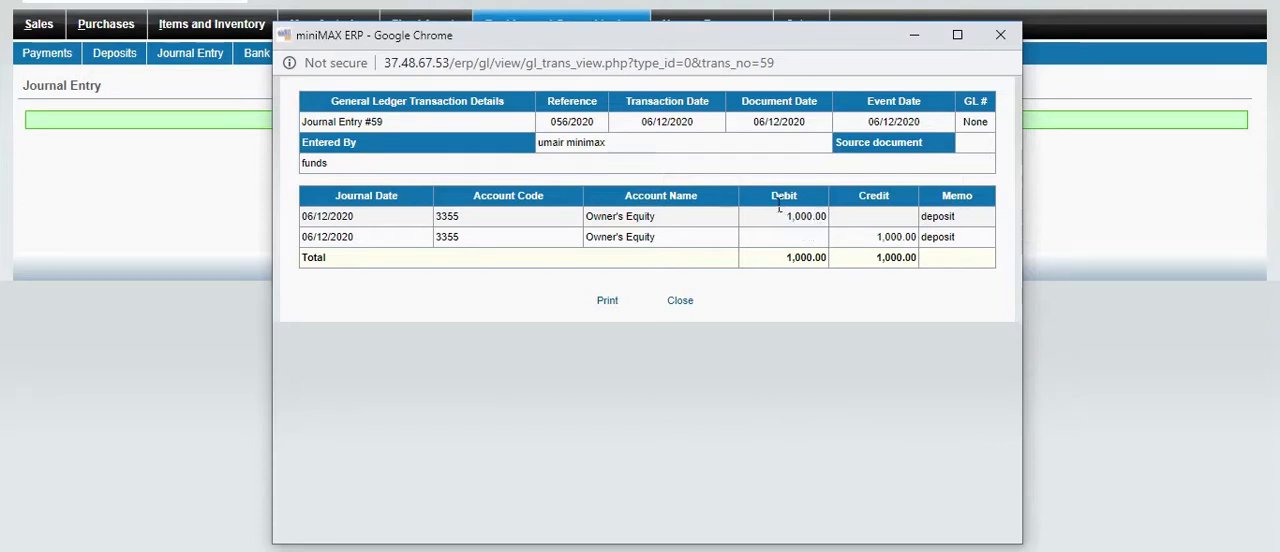
left_click_drag(924, 262, 622, 254)
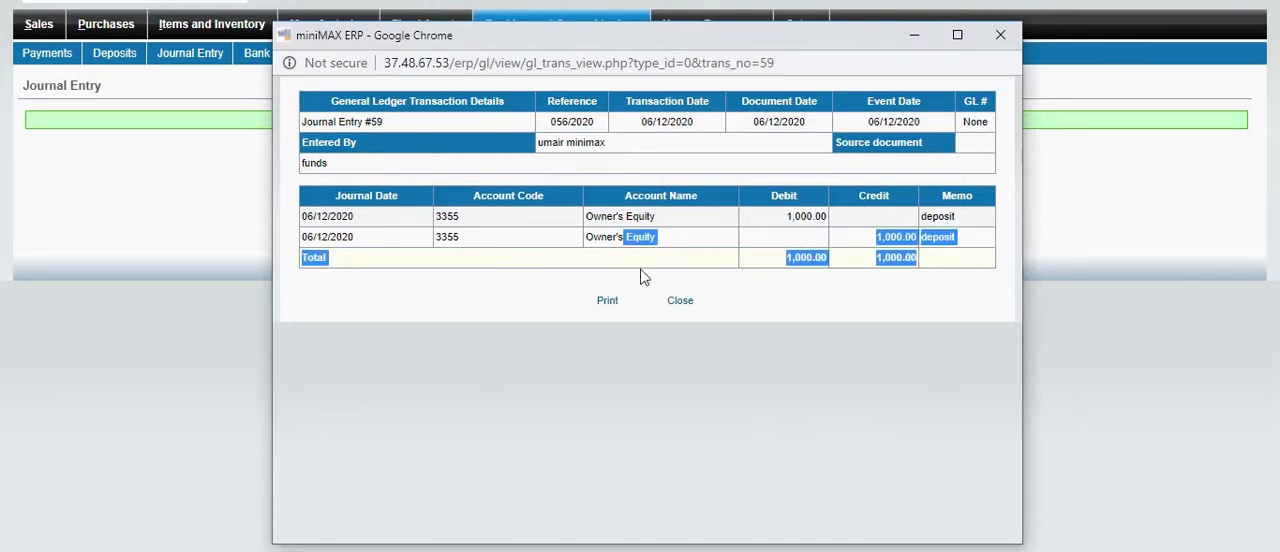
left_click(1000, 35)
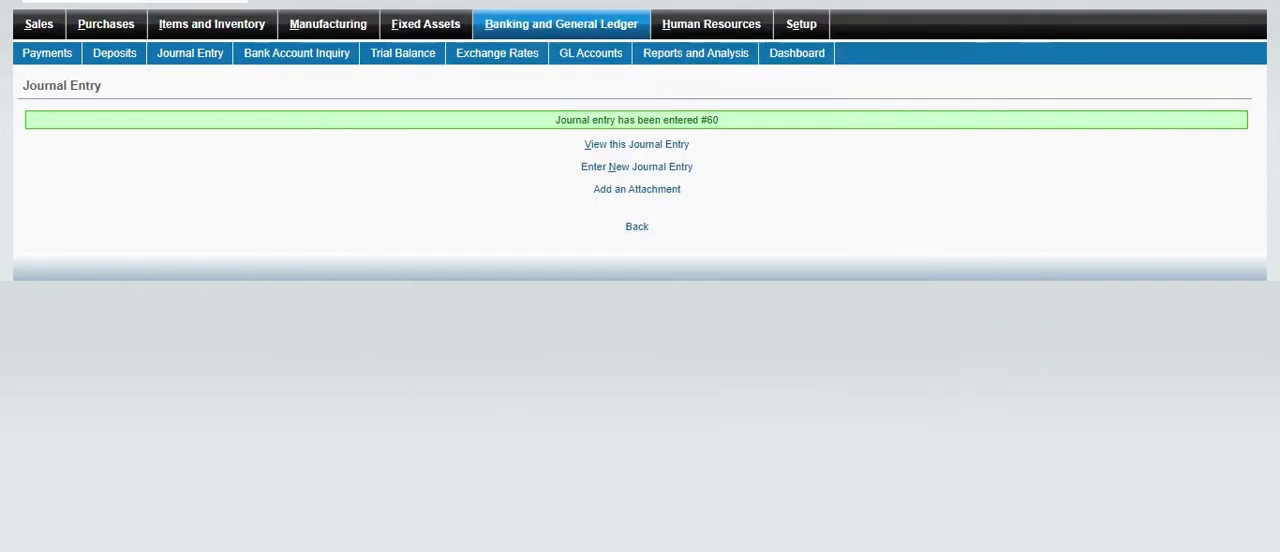
Open the Trial Balance from Banking and General Ledger and search the page for "owne" to find Owner's Equity
left_click(585, 30)
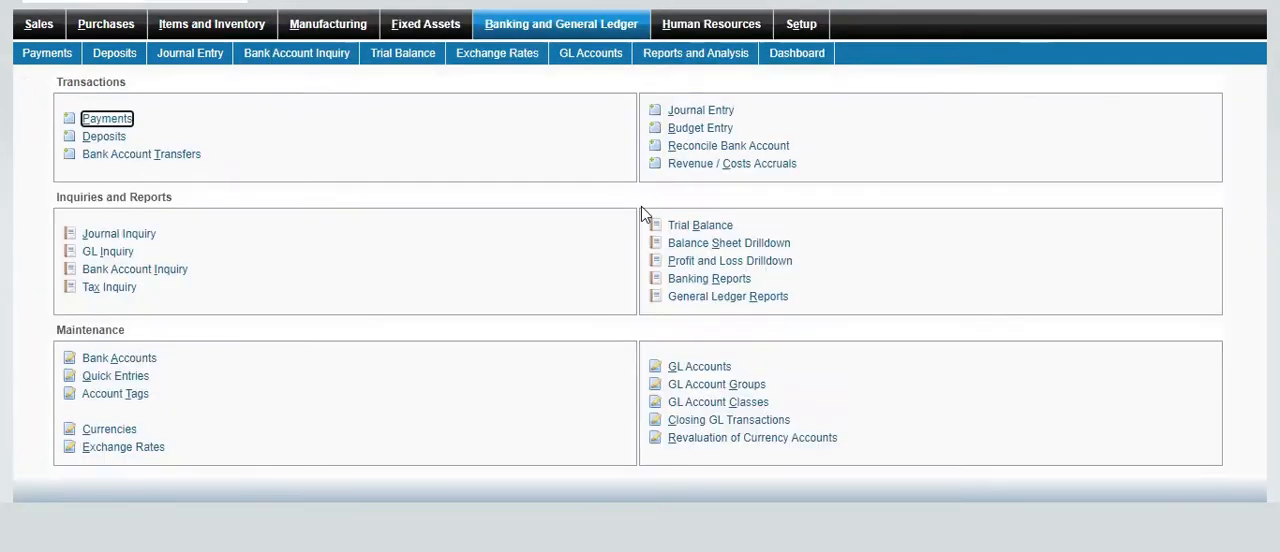
left_click(700, 226)
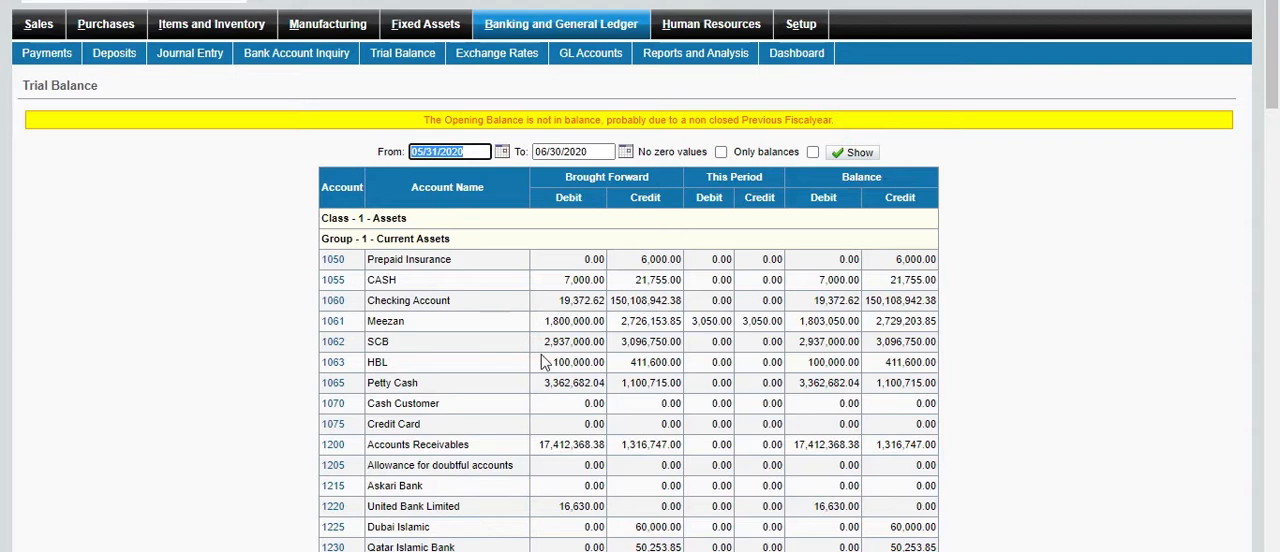
scroll(541, 362, "down", 3)
scroll(541, 362, "up", 3)
scroll(834, 337, "down", 3)
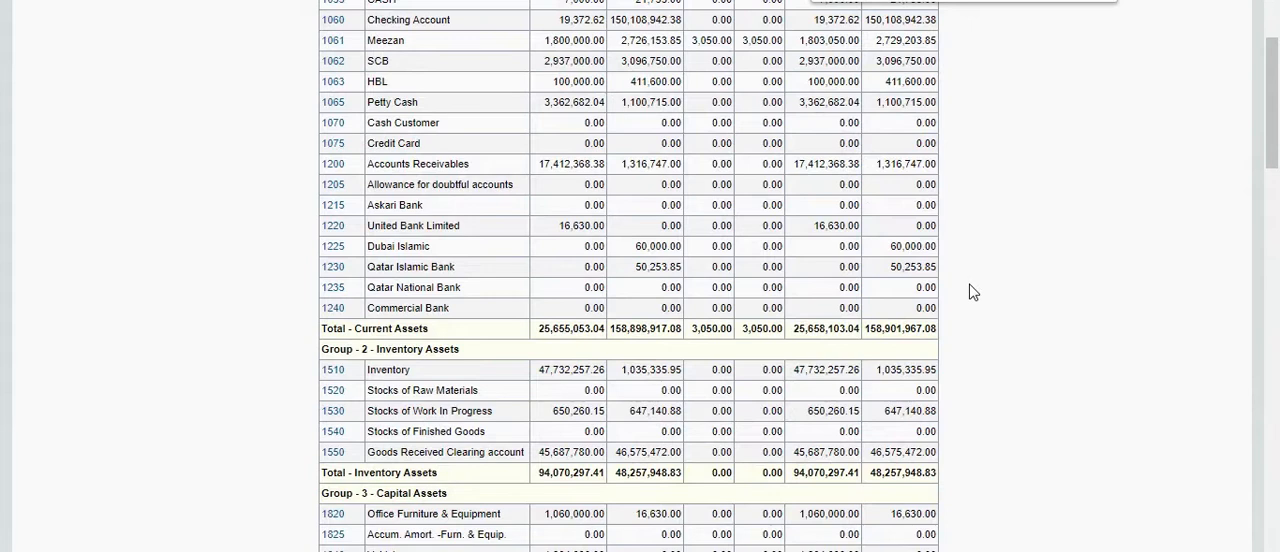
type("owne")
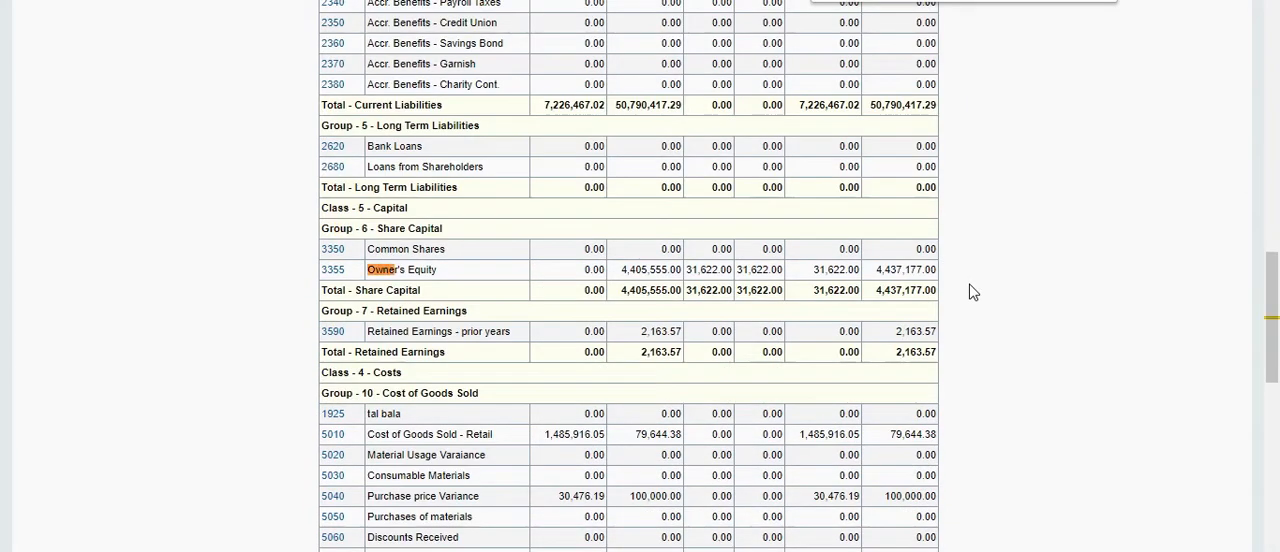
Examine the Owner's Equity row's brought forward, current period and balance amounts in the trial balance
left_click_drag(418, 276, 1077, 257)
left_click(1110, 266)
left_click_drag(620, 276, 940, 277)
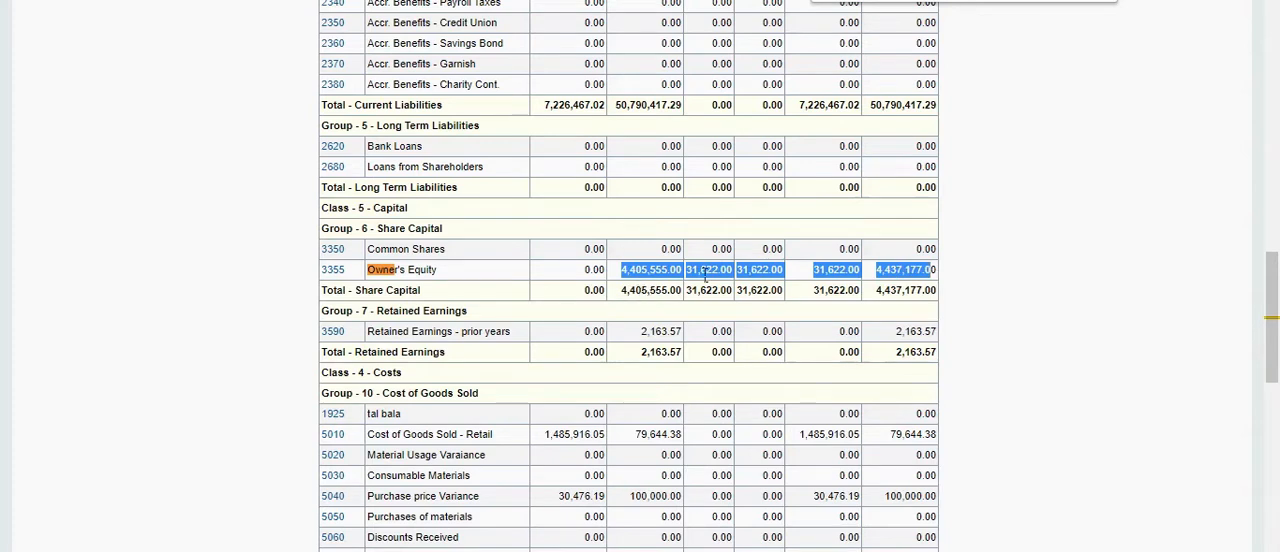
left_click(650, 278)
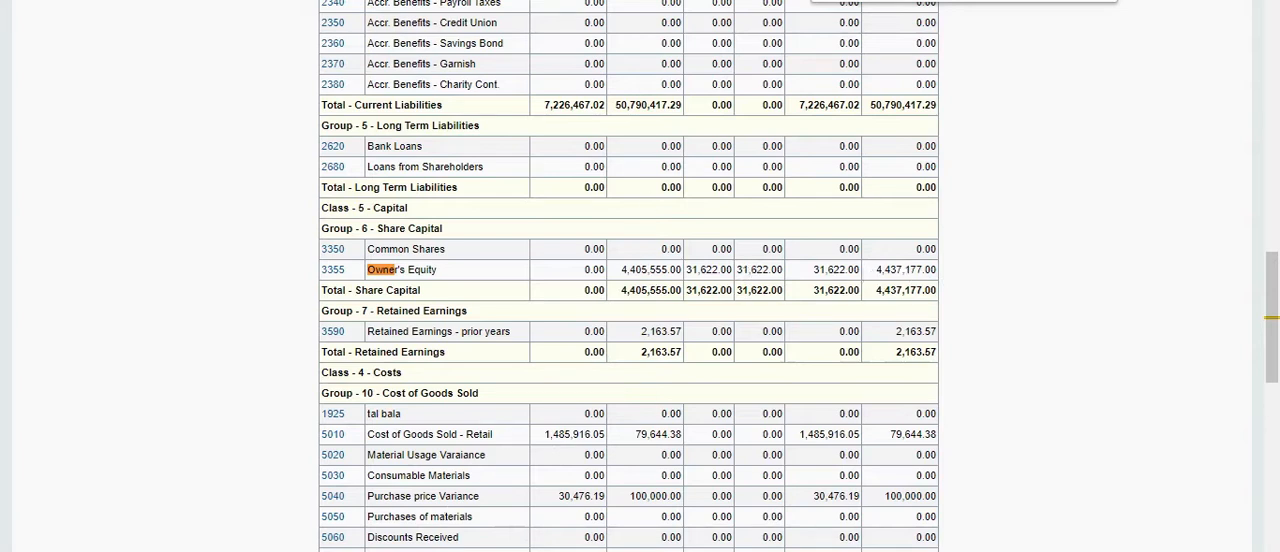
Look through the rest of the trial balance and return to the Banking and General Ledger overview
scroll(707, 453, "up", 15)
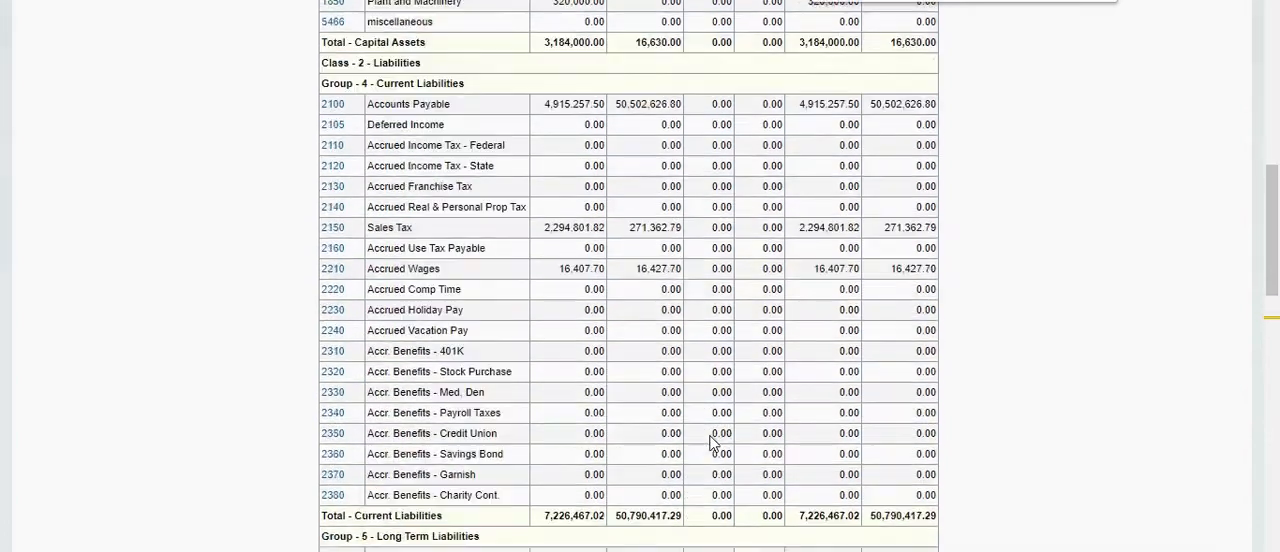
scroll(686, 412, "up", 2)
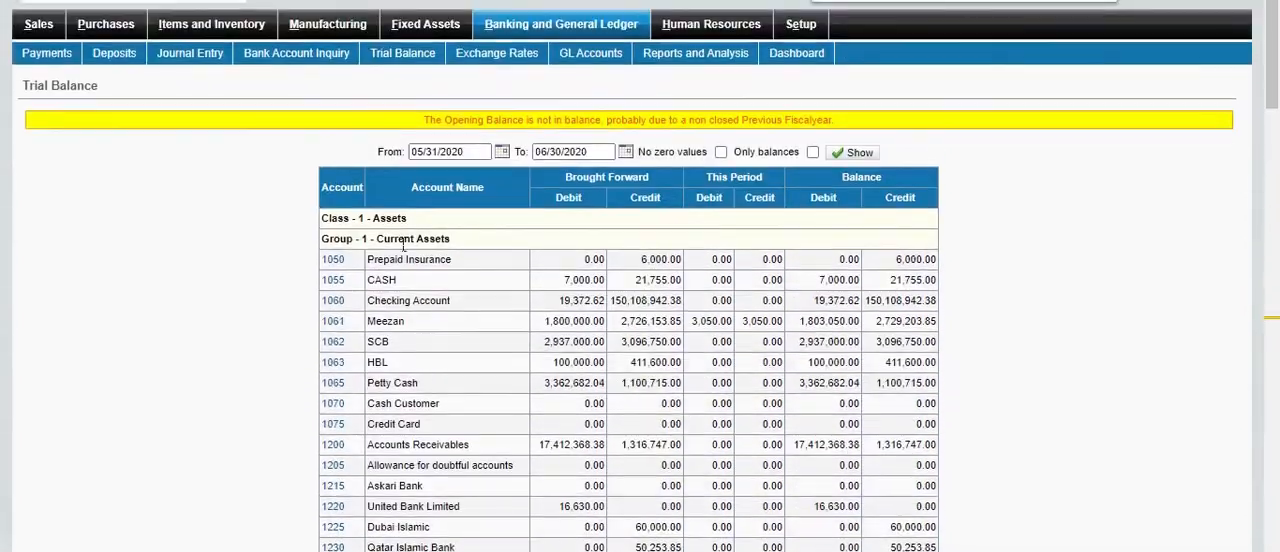
scroll(541, 381, "down", 15)
scroll(541, 381, "down", 15)
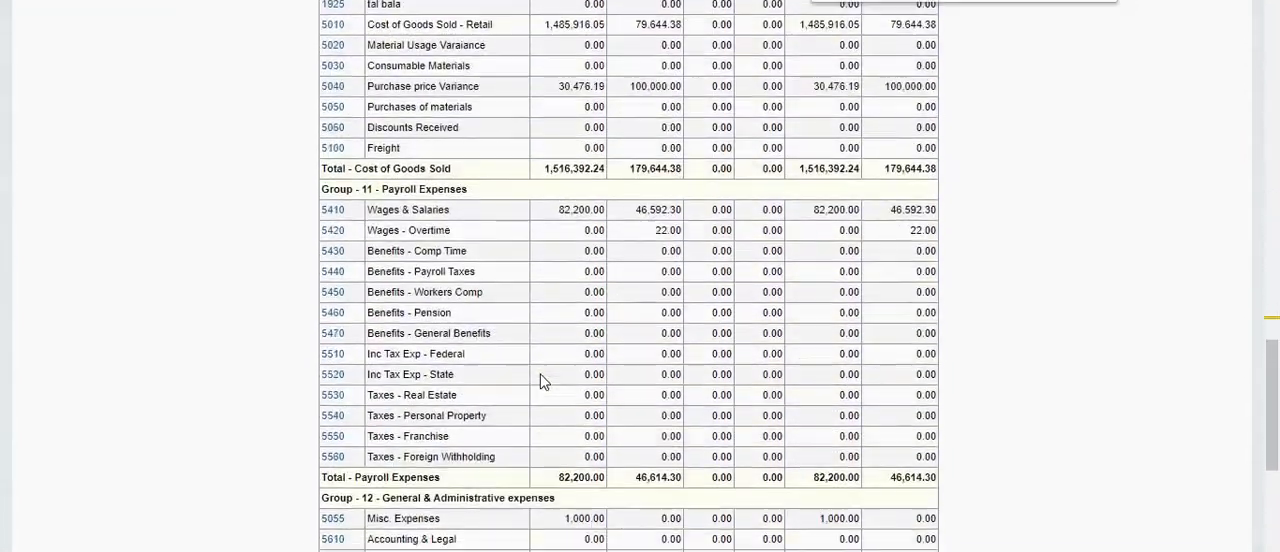
left_click(628, 522)
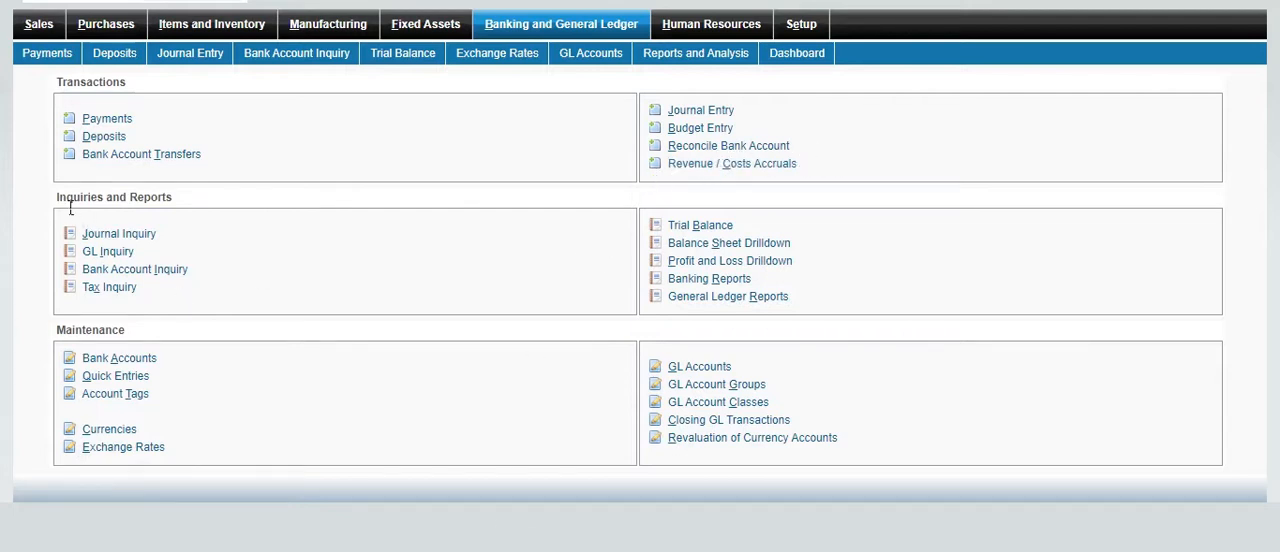
left_click_drag(62, 200, 176, 206)
Open the Items maintenance page of the Items and Inventory module
left_click(234, 31)
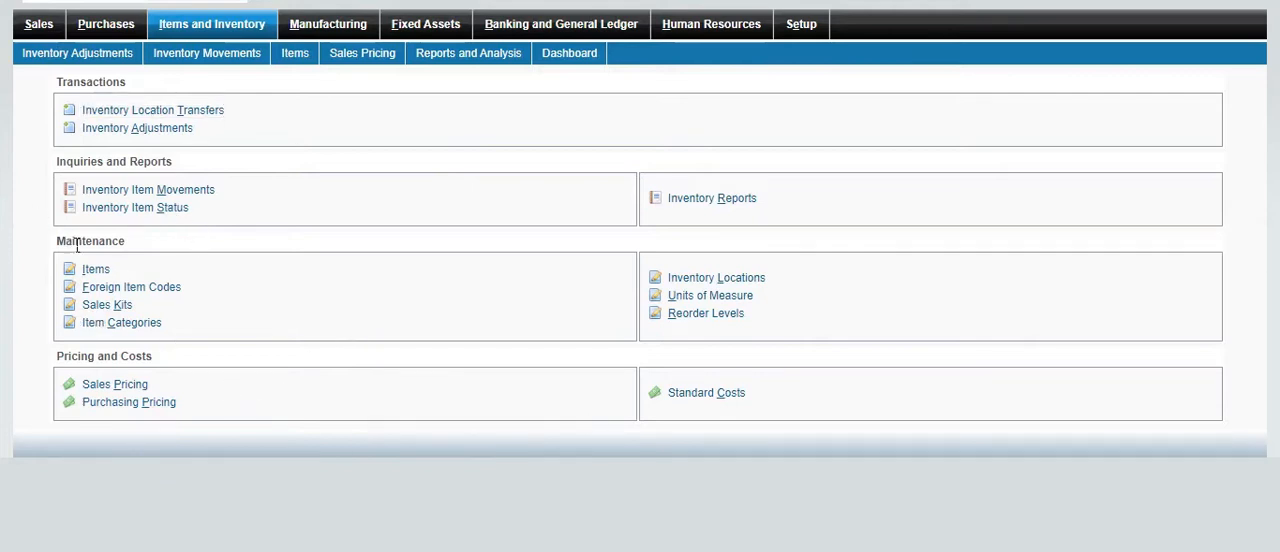
left_click_drag(57, 245, 429, 237)
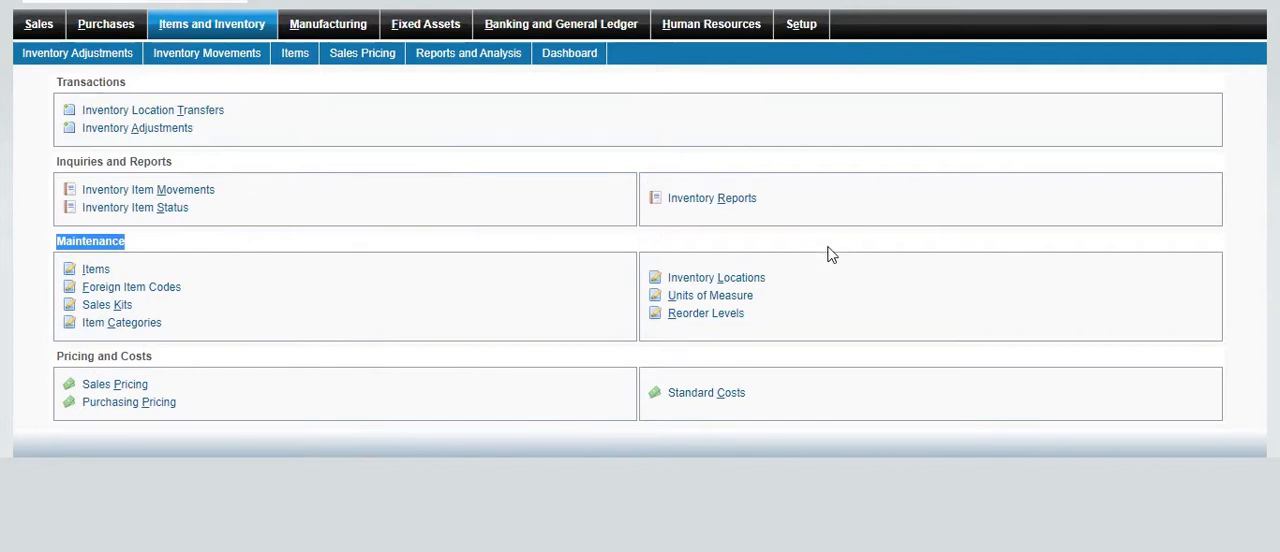
left_click(96, 269)
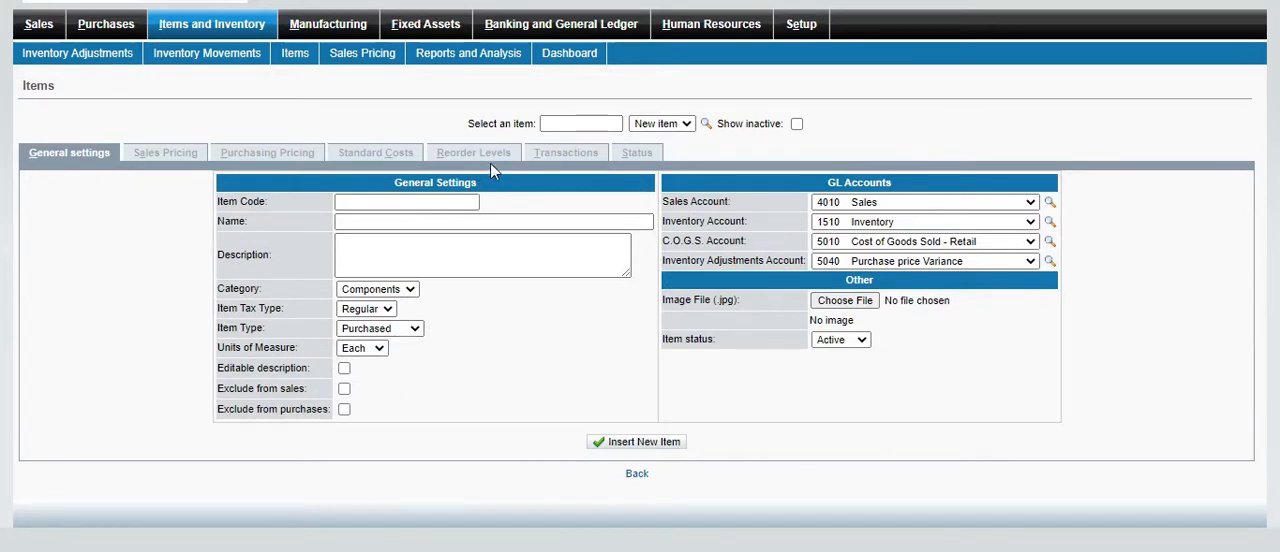
Look up item 106, Apple iPhone 10, in the item list and check its general settings and the show-inactive option
left_click(706, 124)
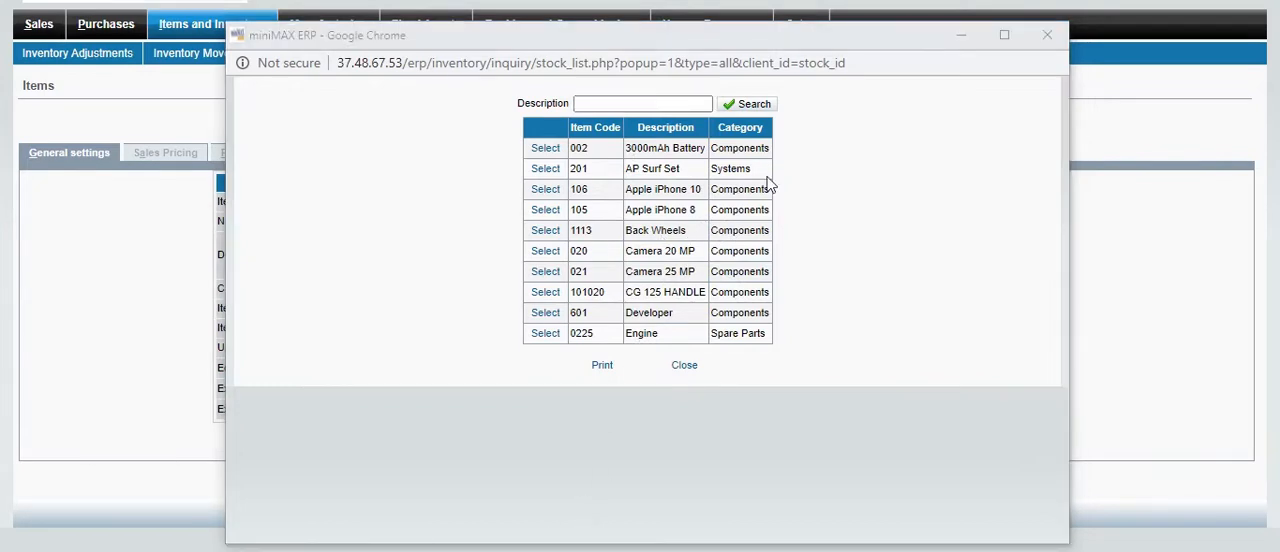
left_click(546, 189)
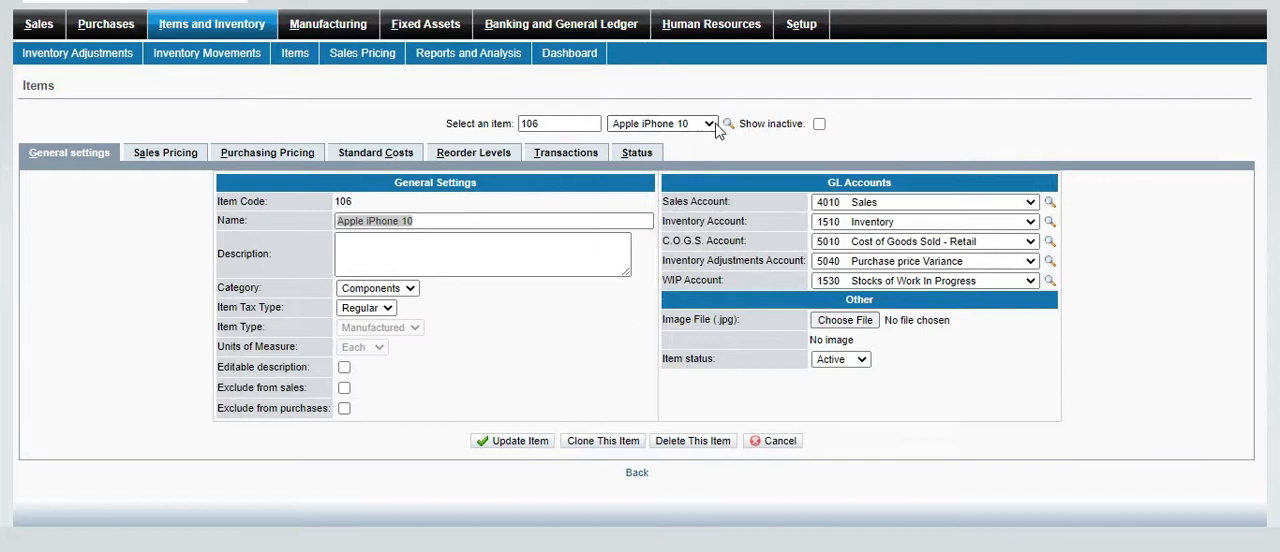
left_click(816, 130)
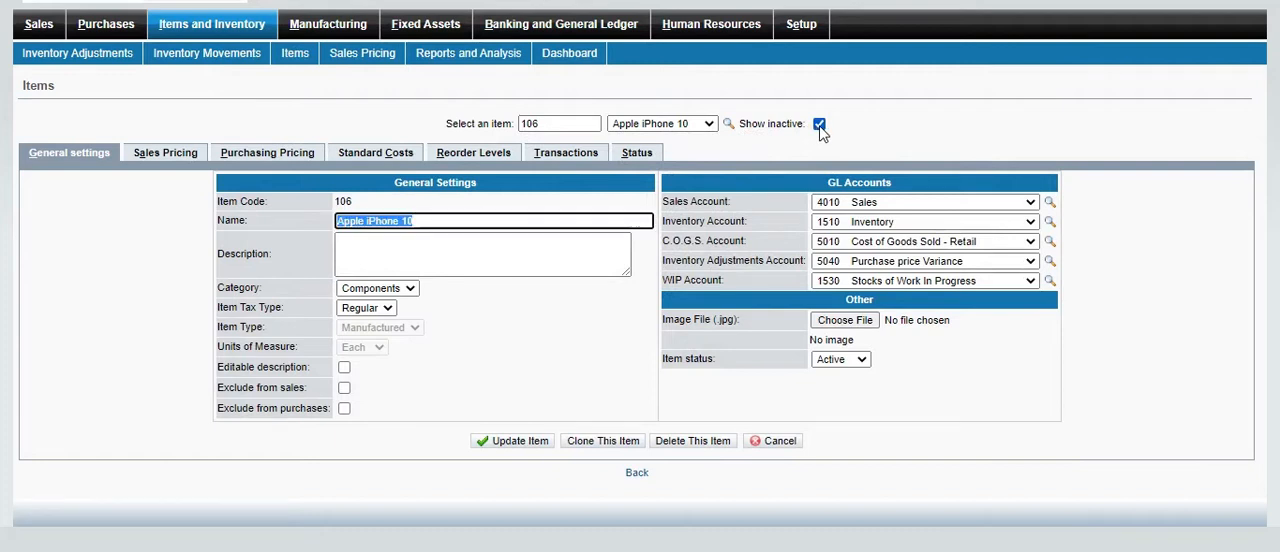
left_click(819, 125)
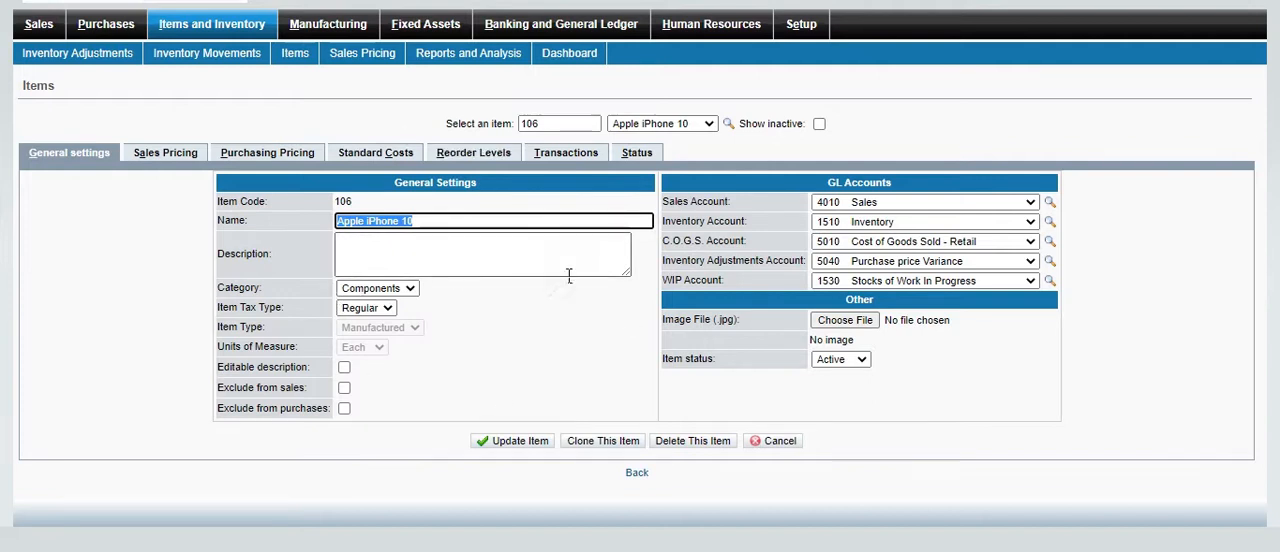
left_click(652, 124)
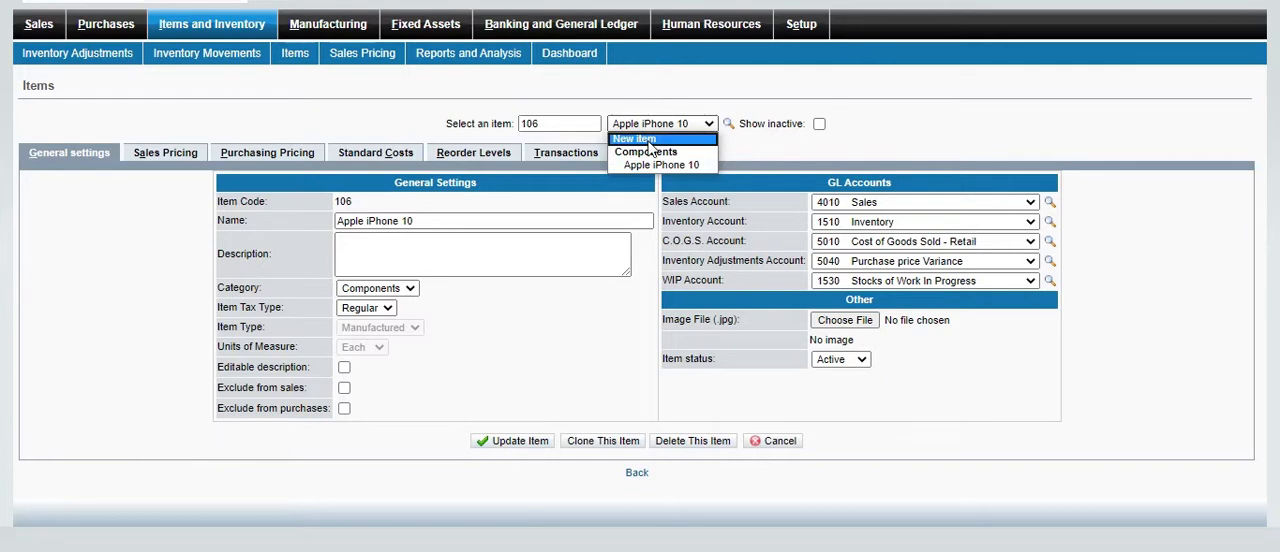
left_click(661, 165)
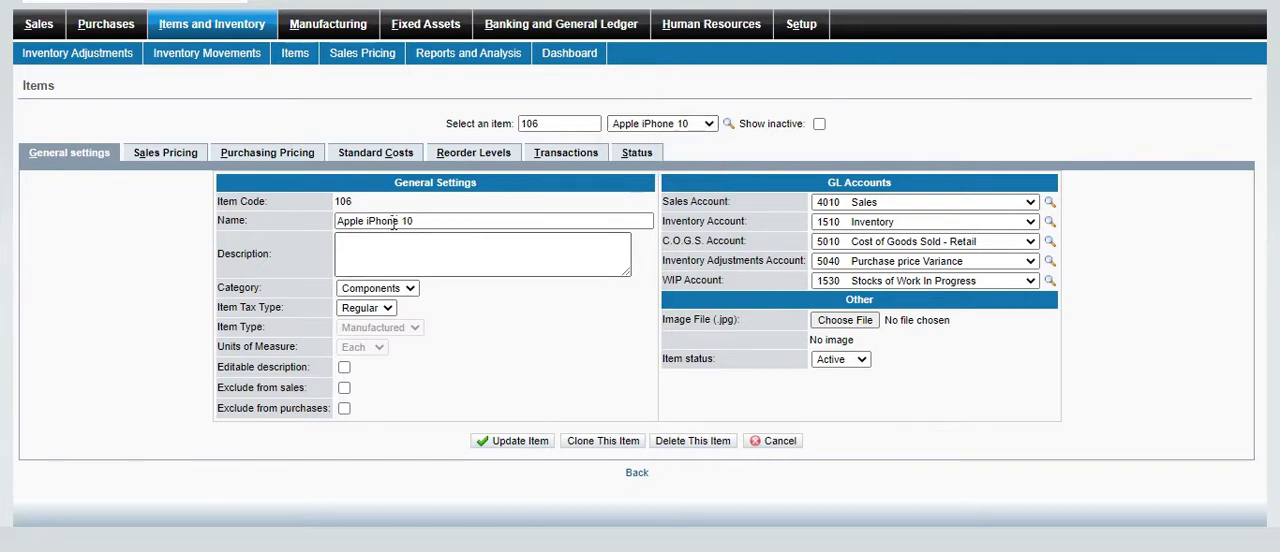
Start a new inventory item and set its item code to 106523
left_click(710, 124)
left_click(680, 137)
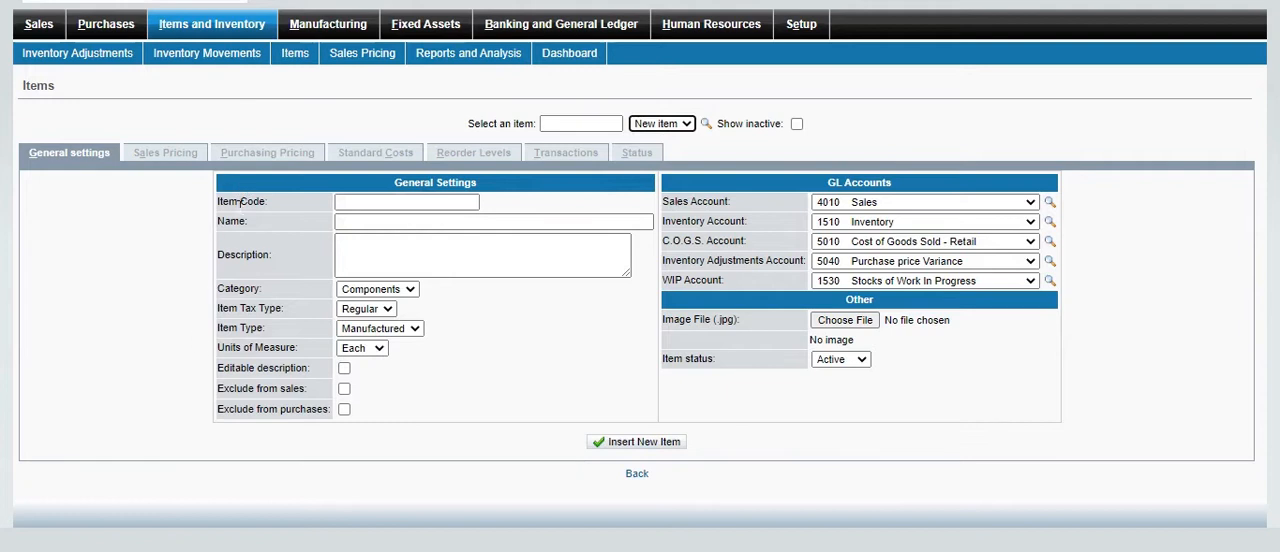
left_click_drag(216, 203, 282, 208)
left_click(368, 206)
type("106523")
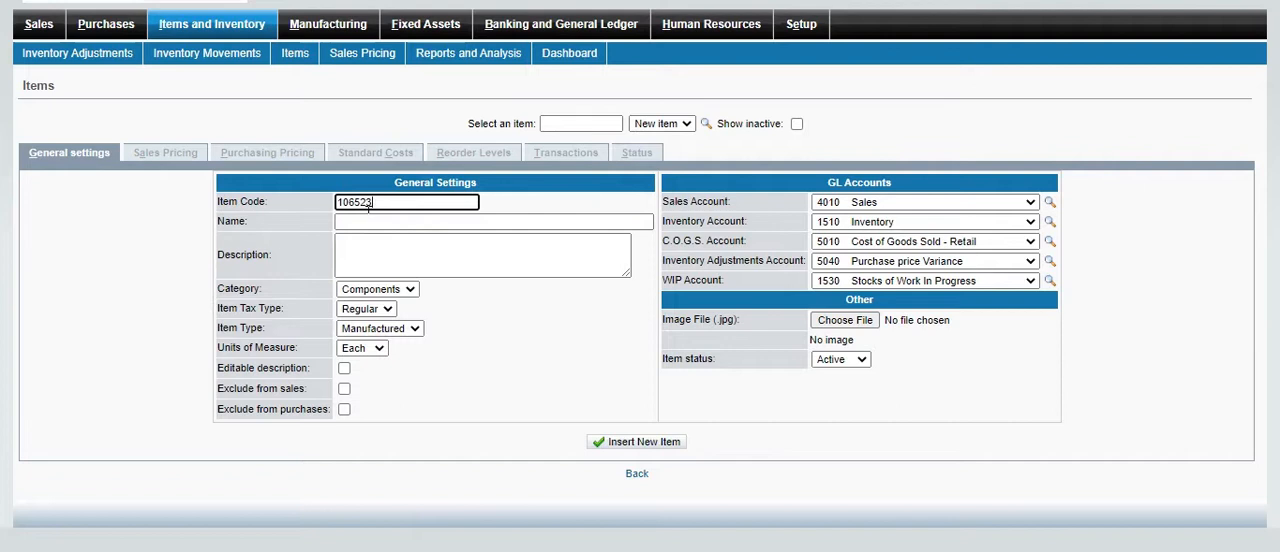
left_click(378, 221)
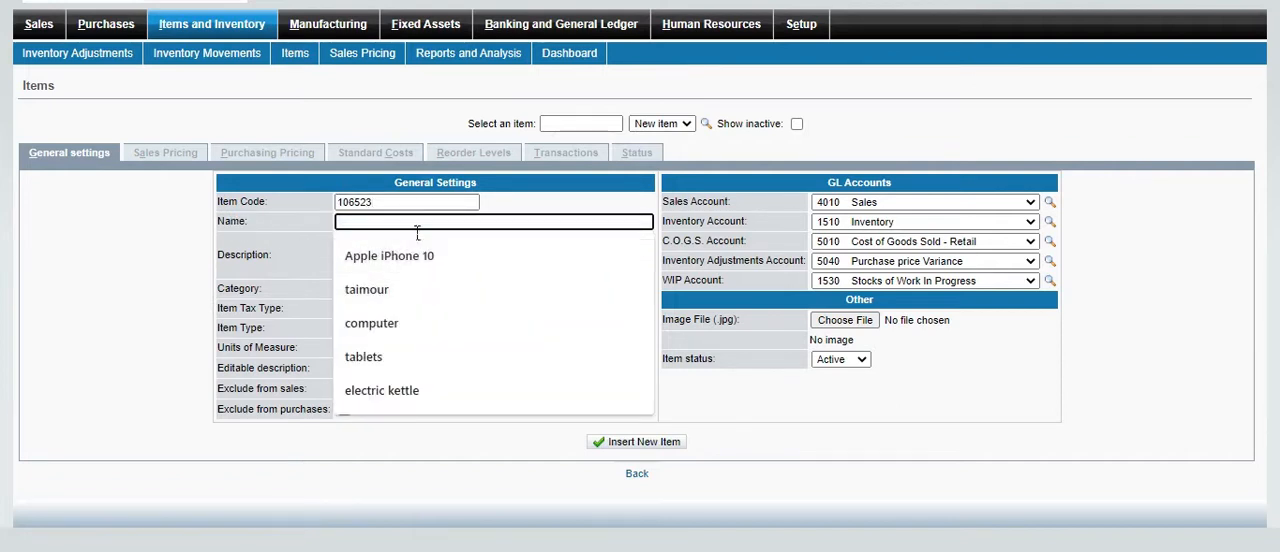
left_click(415, 326)
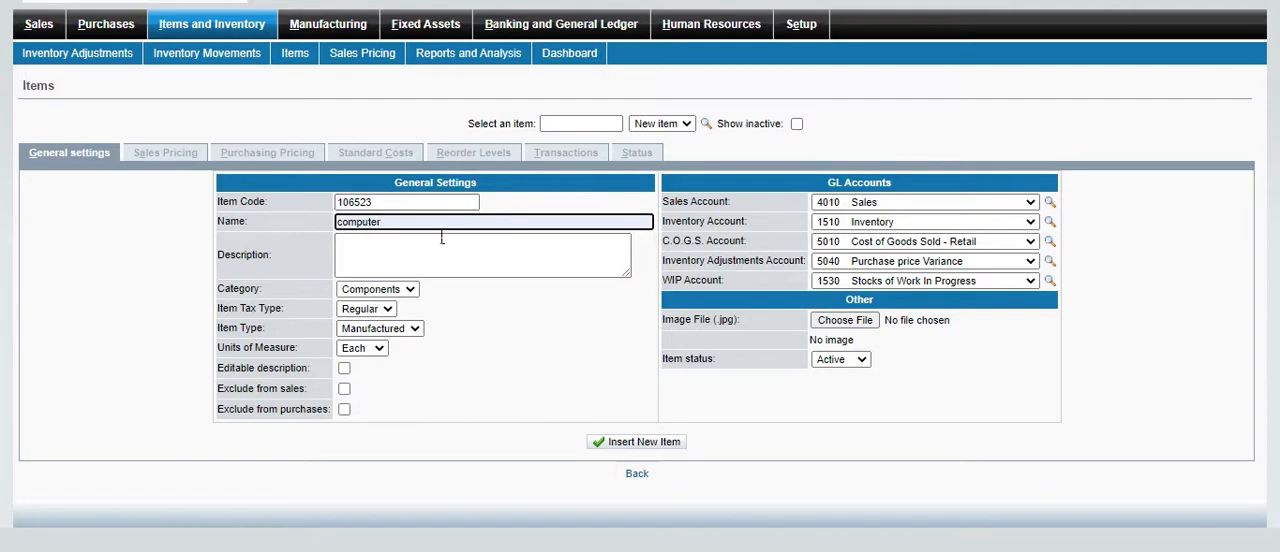
key("BackSpace")
key("BackSpace")
key("BackSpace")
key("BackSpace")
key("BackSpace")
key("BackSpace")
key("BackSpace")
key("BackSpace")
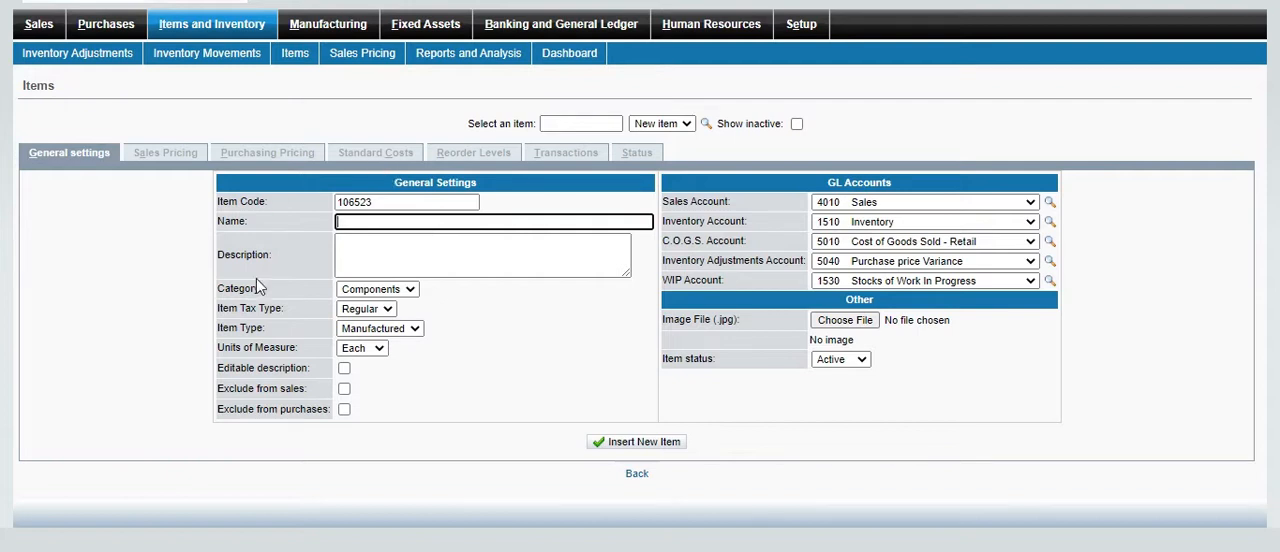
Name the new item "tablets"
left_click(389, 272)
left_click(443, 223)
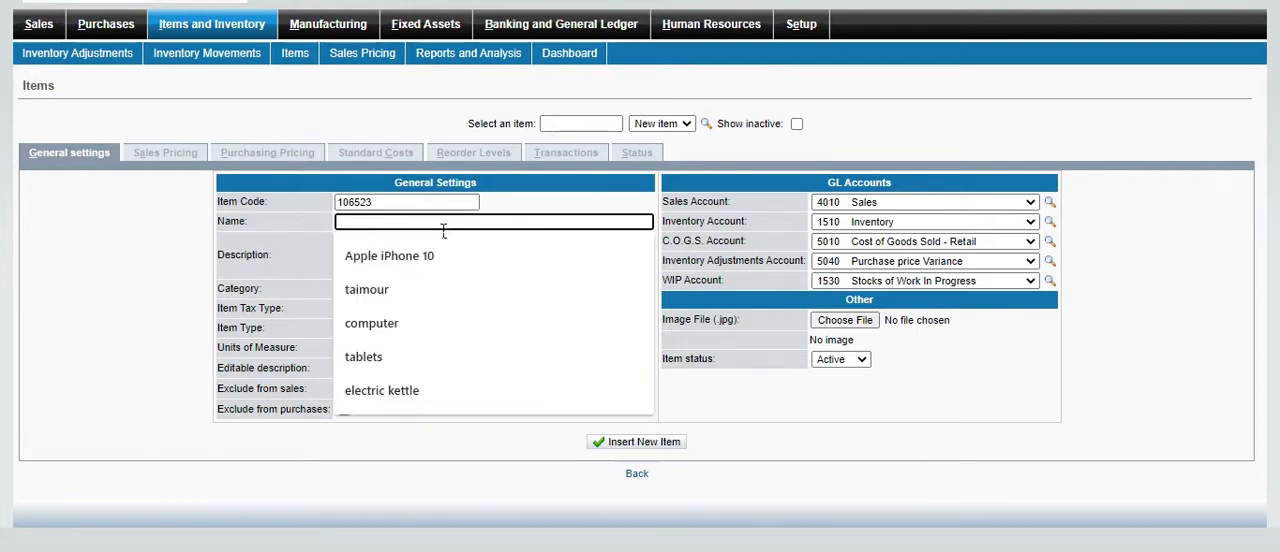
left_click(356, 357)
left_click(389, 268)
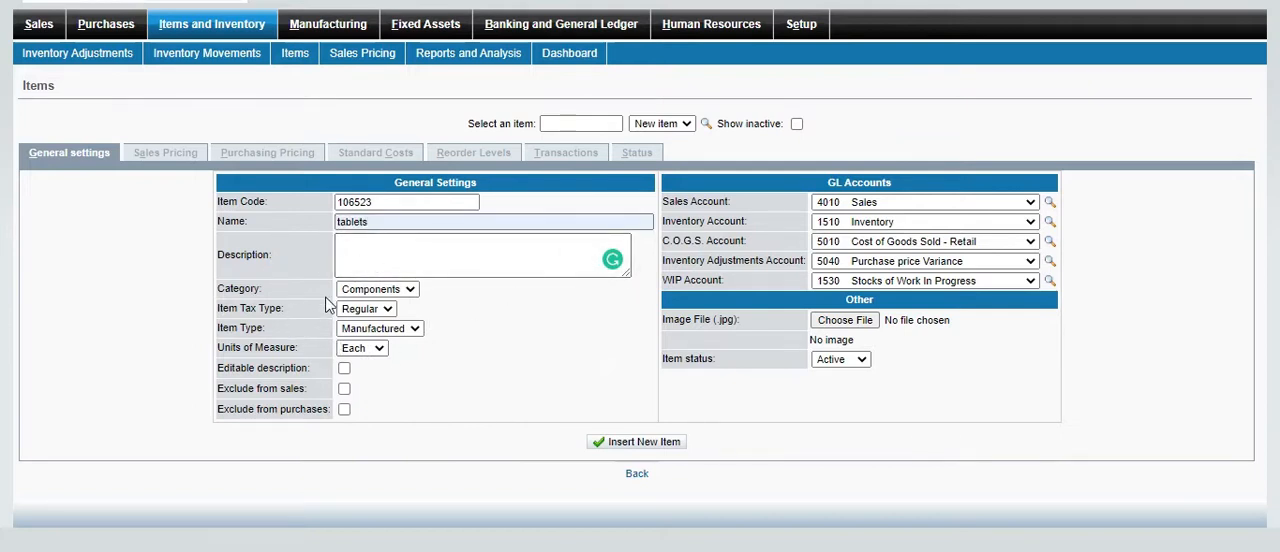
Set the item's category to Products and check the available item types
left_click(409, 290)
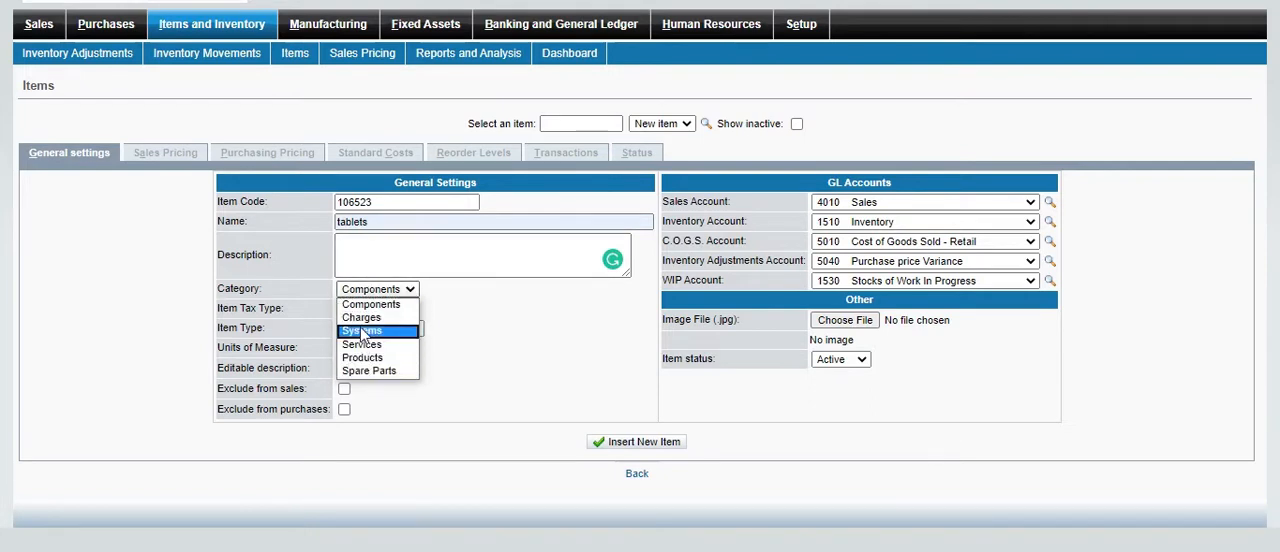
left_click(404, 358)
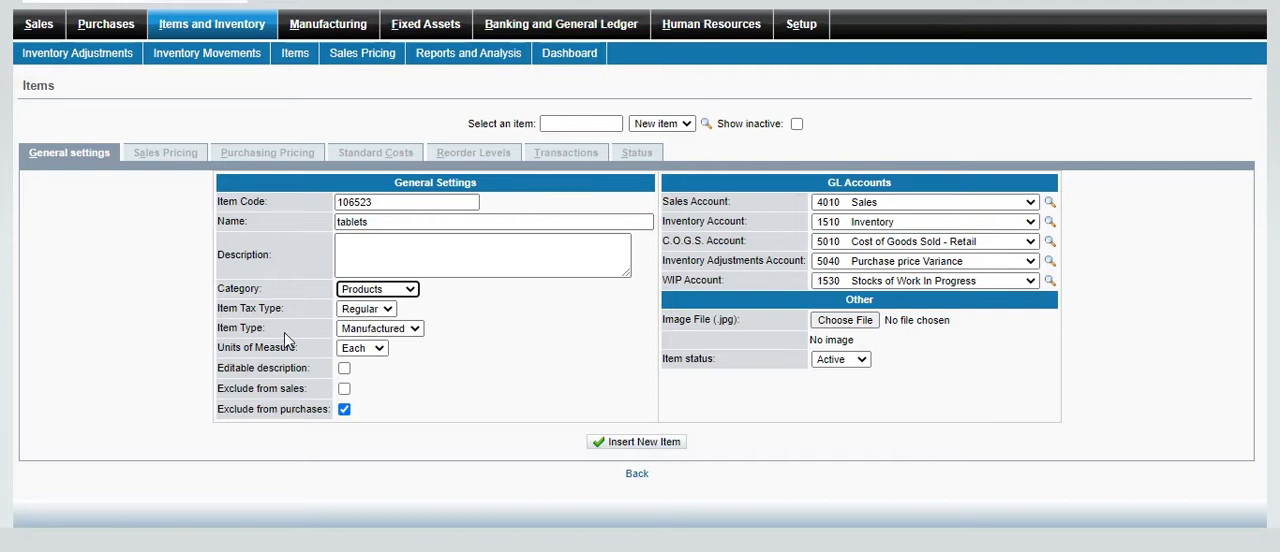
left_click(415, 330)
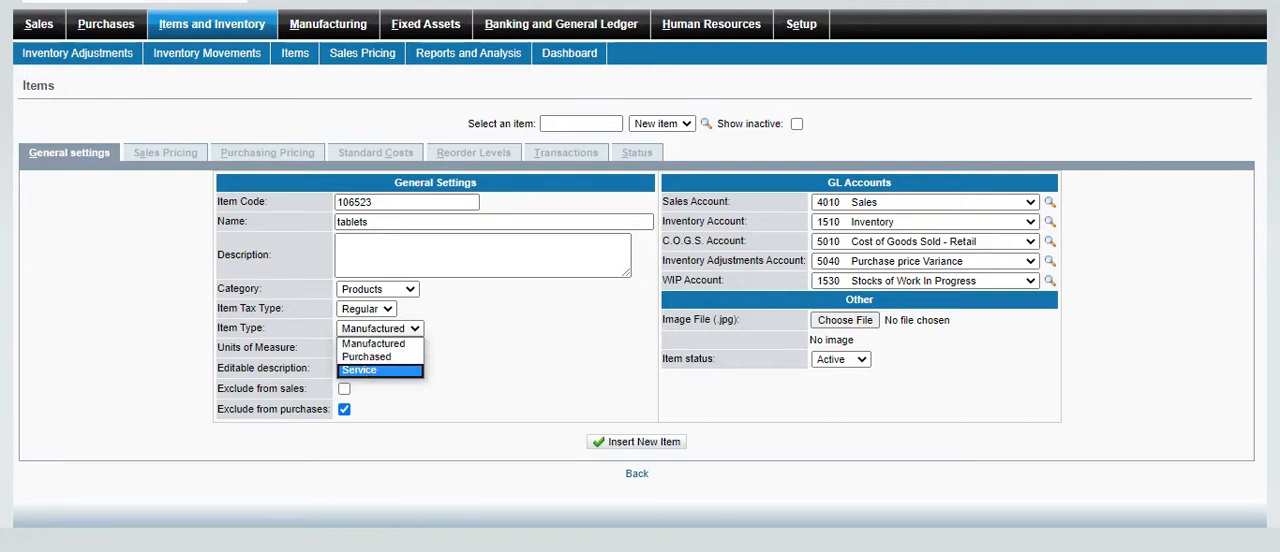
key("Escape")
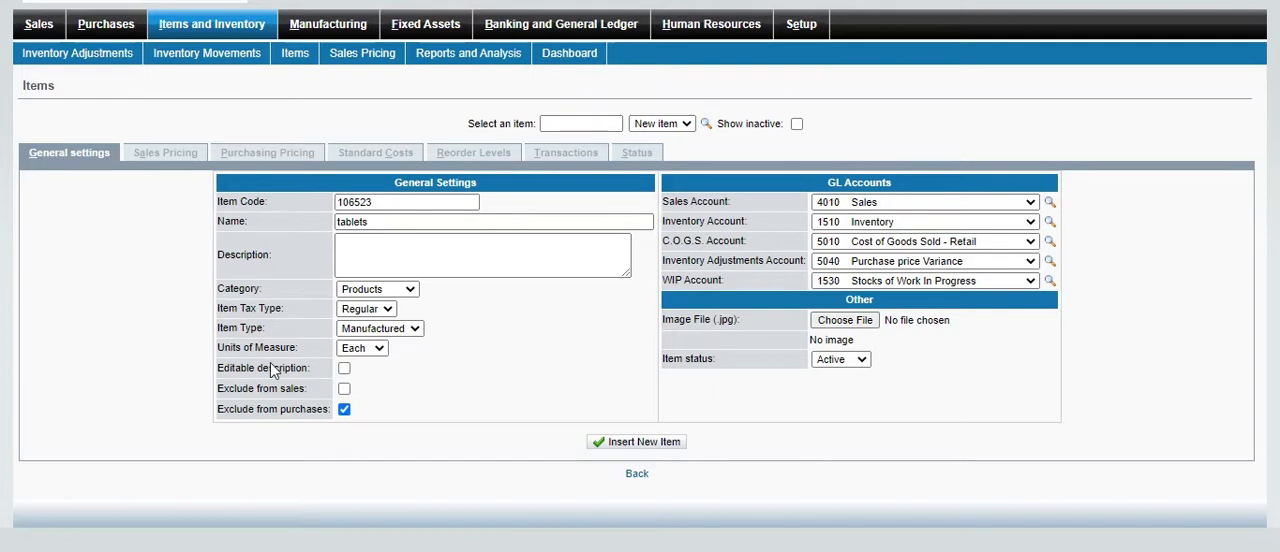
Check the available units of measure and select Each for the item
left_click(383, 353)
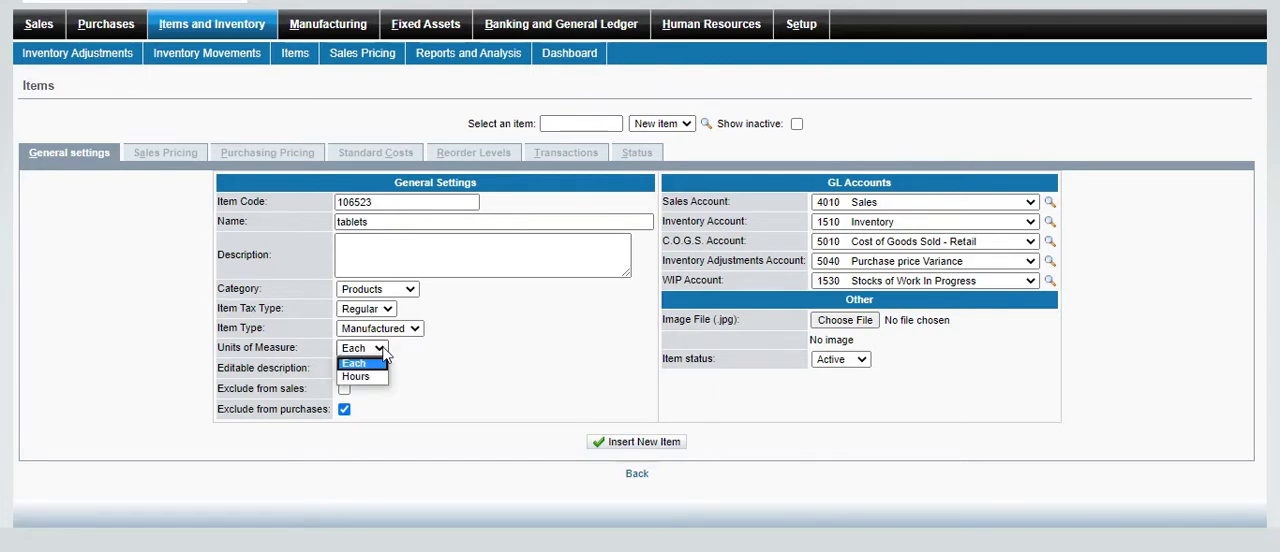
left_click(367, 361)
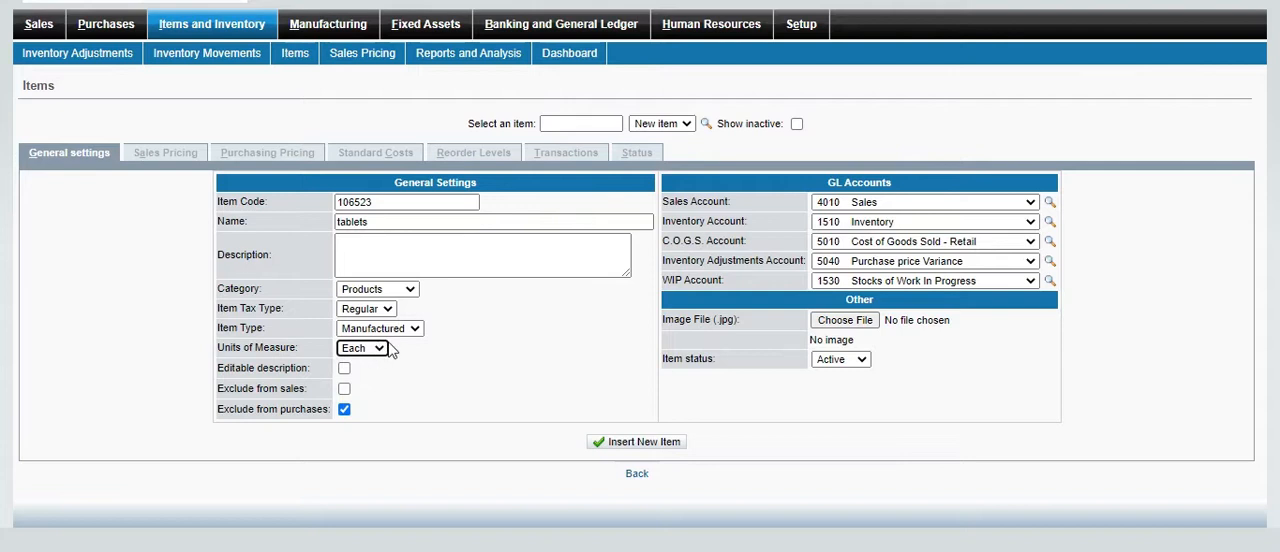
left_click(380, 349)
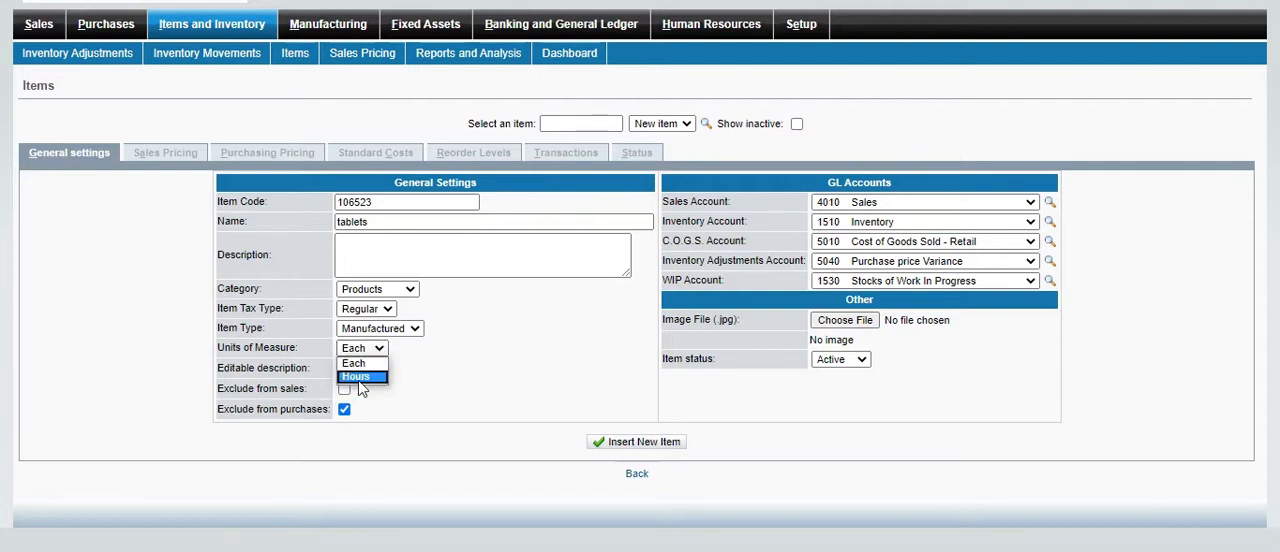
left_click(386, 378)
left_click(380, 346)
left_click(372, 364)
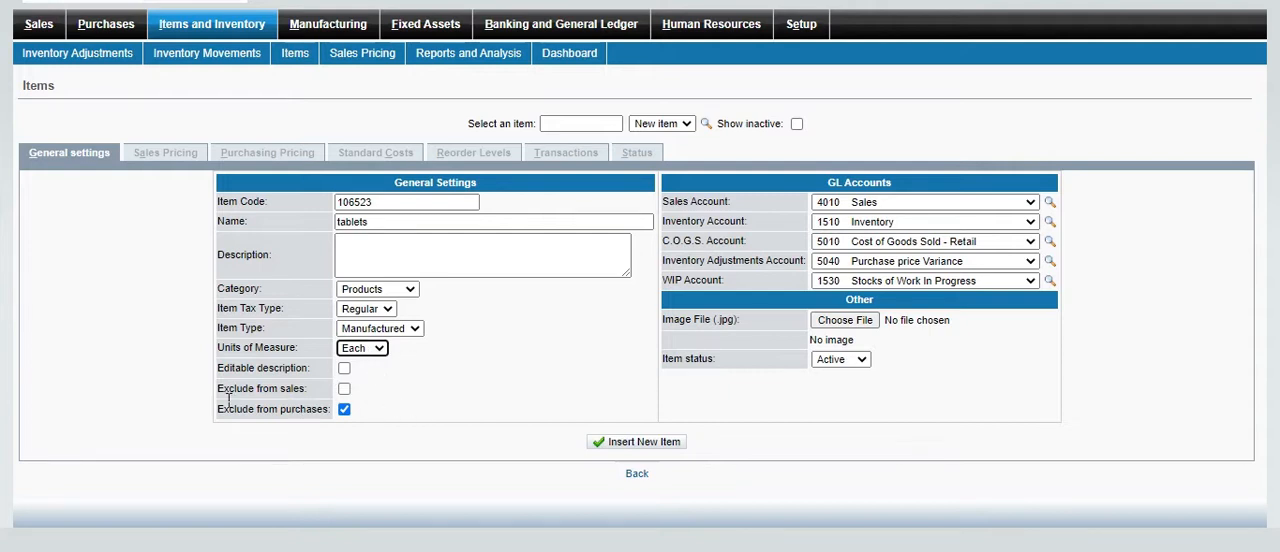
Examine the item's Editable description and Exclude from purchases options
left_click(303, 375)
left_click(344, 369)
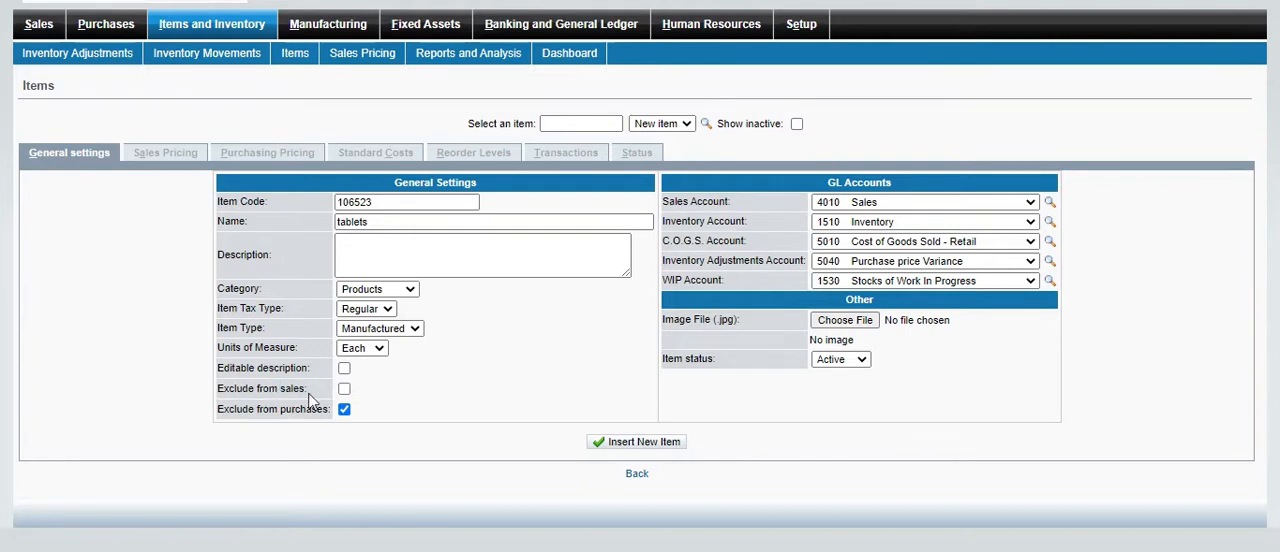
triple_click(300, 418)
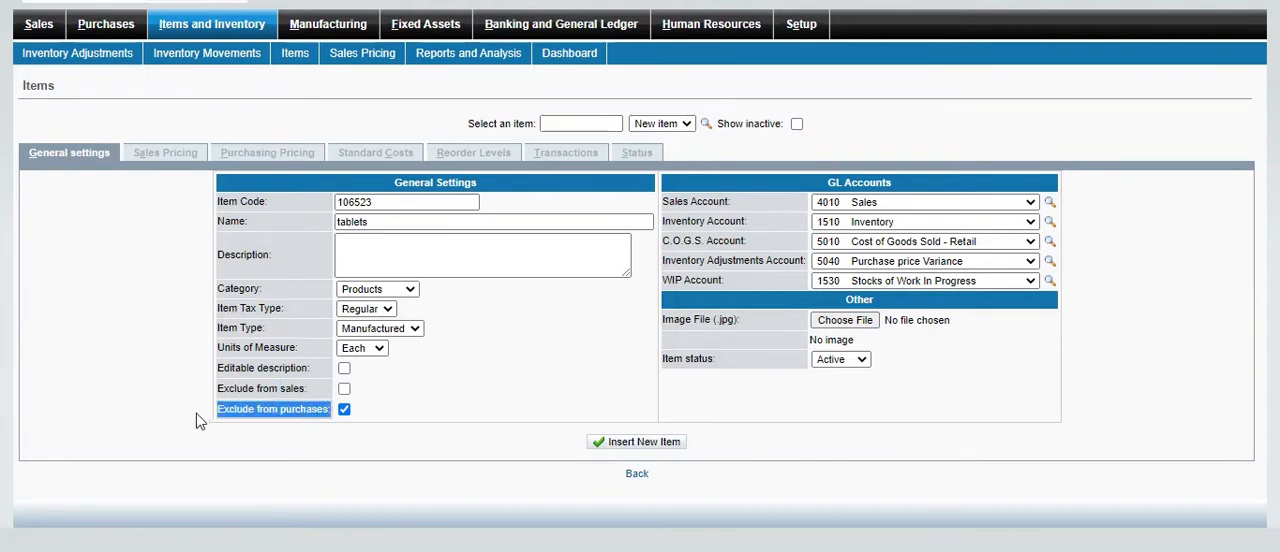
double_click(308, 412)
triple_click(310, 414)
Look through the GL accounts available for the new item's Sales Account, leaving the selection as it is
left_click(853, 186)
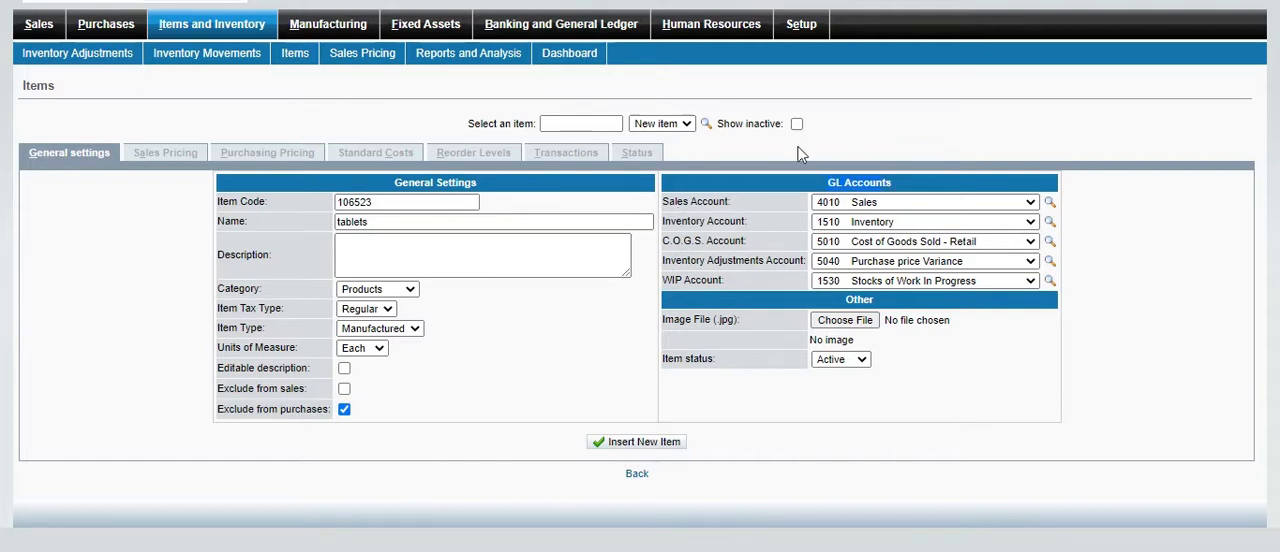
left_click(1030, 203)
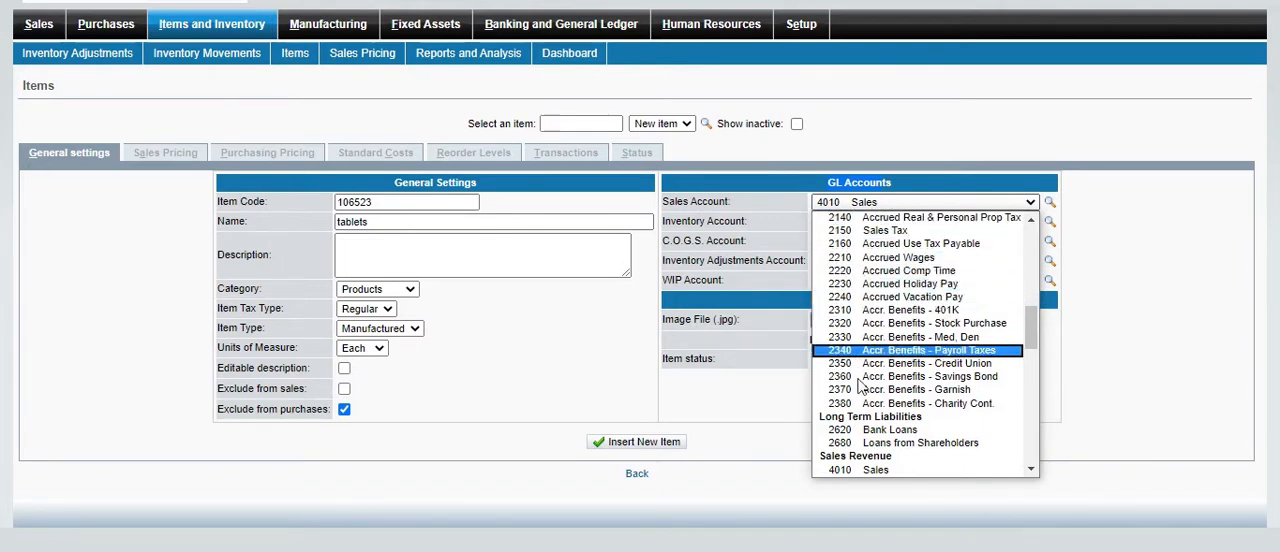
scroll(900, 330, "down", 15)
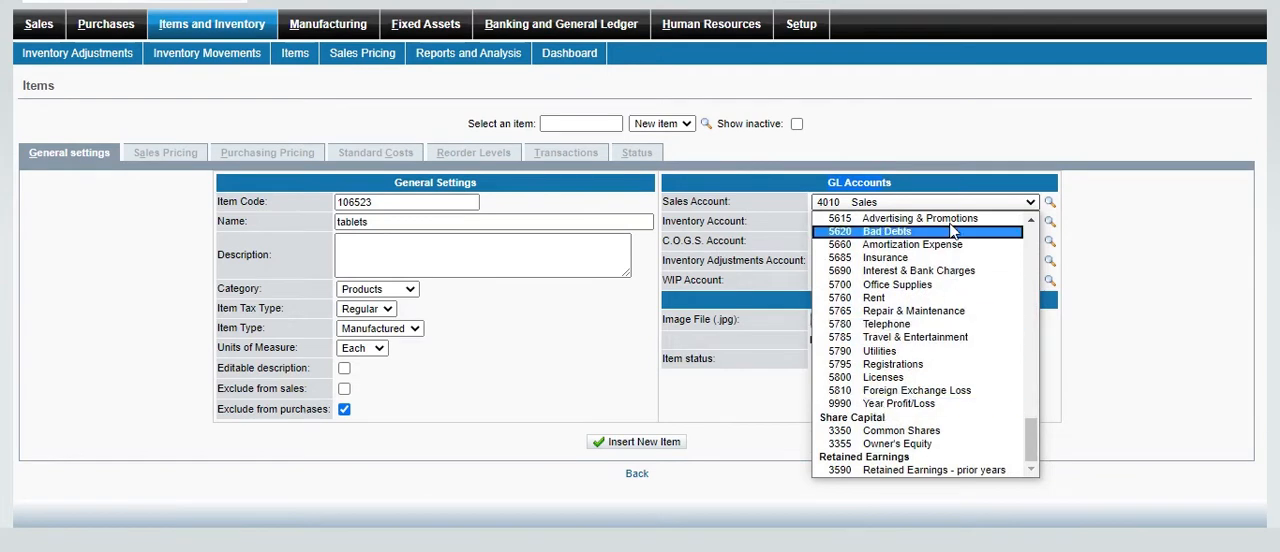
scroll(948, 222, "up", 1)
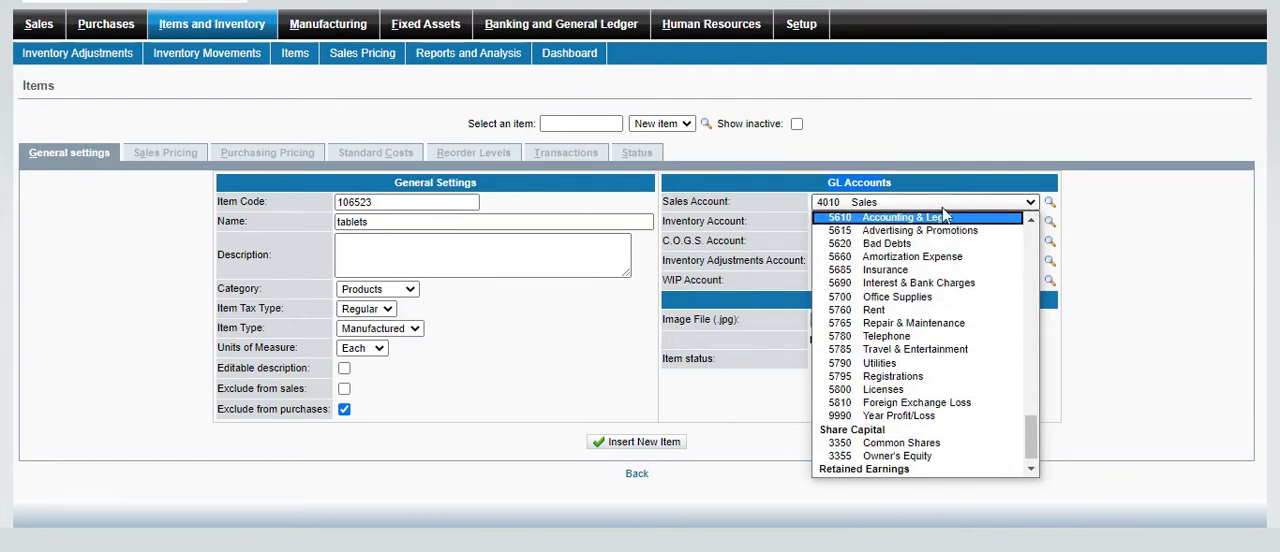
left_click(1027, 207)
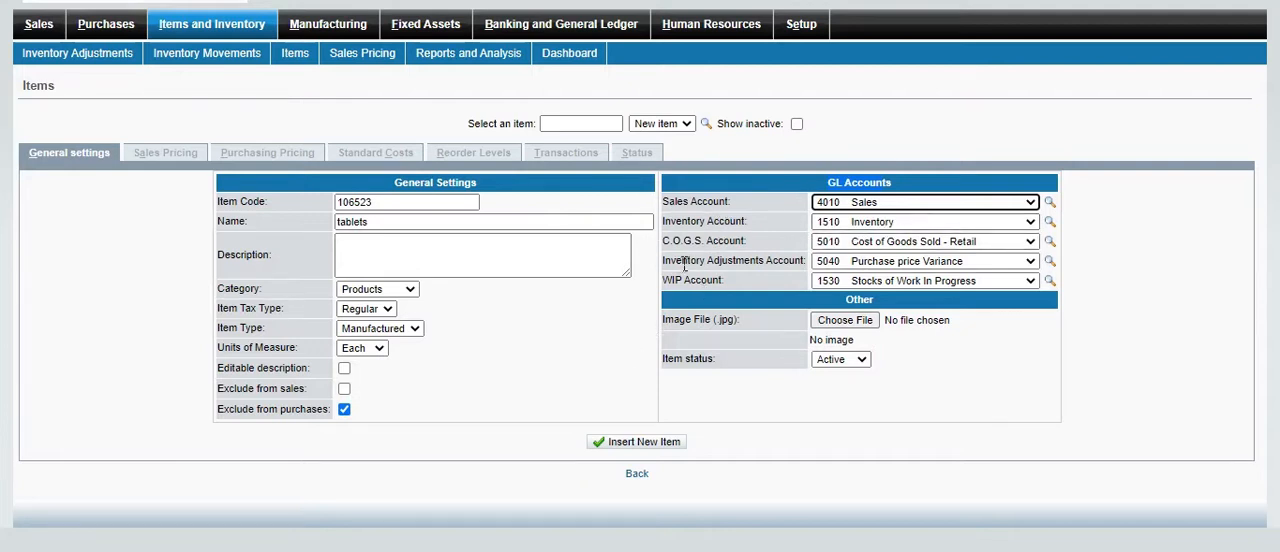
left_click(660, 549)
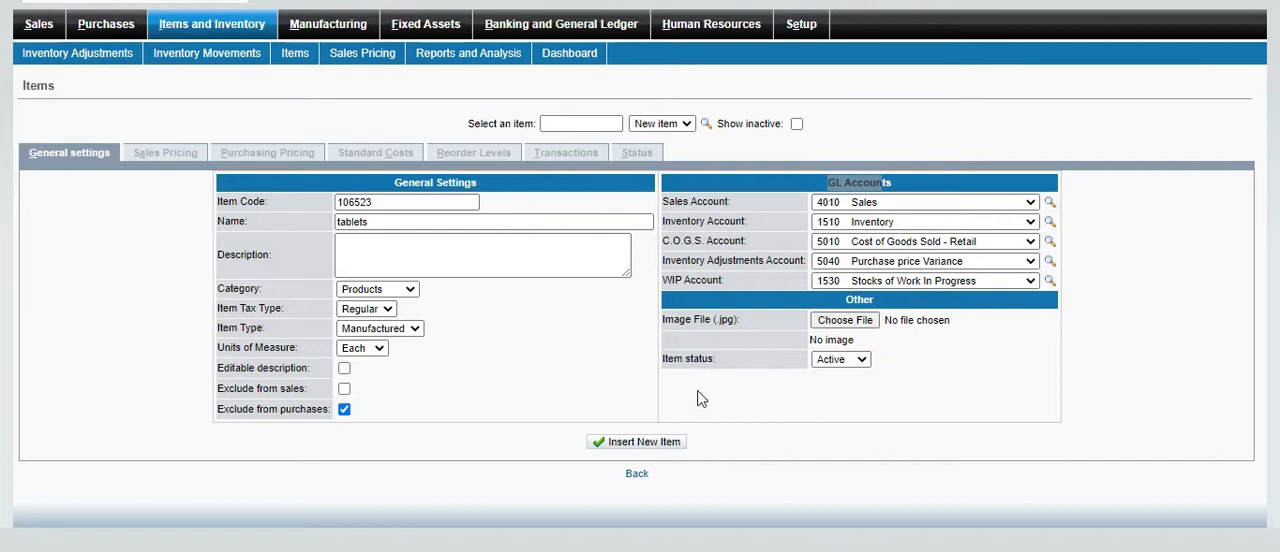
Examine the item's image file option and check the available item statuses
left_click(862, 300)
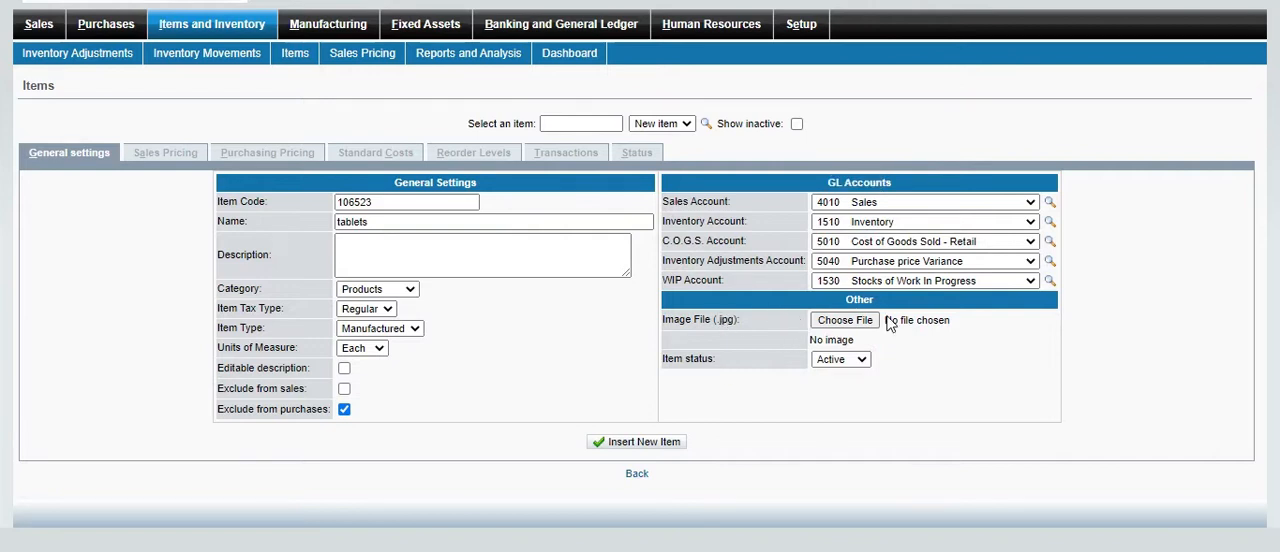
left_click(851, 329)
left_click(857, 362)
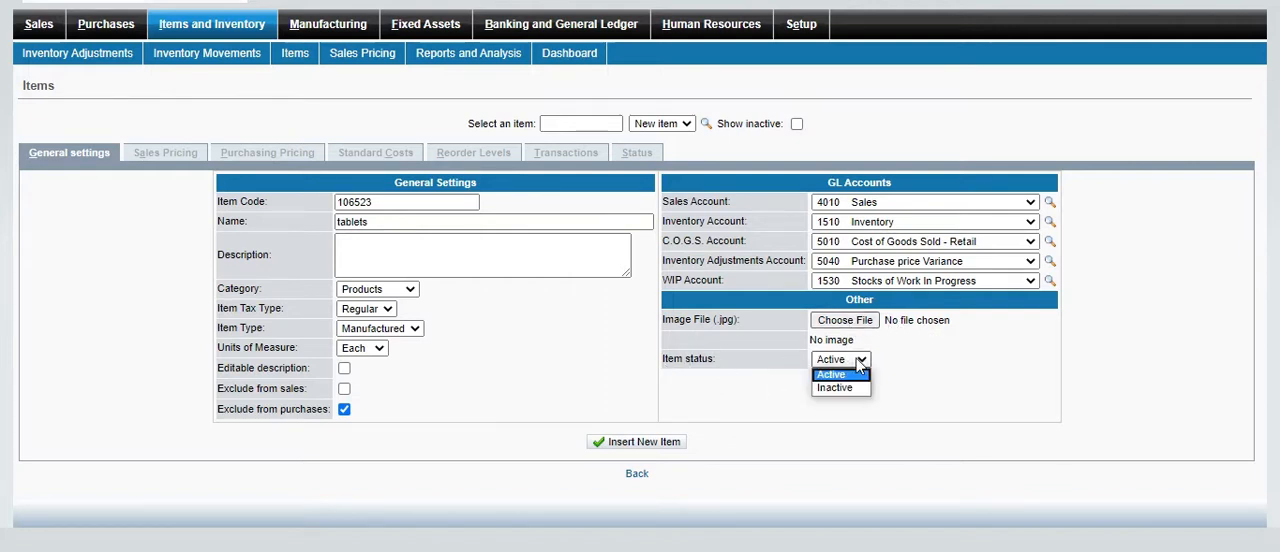
left_click(857, 365)
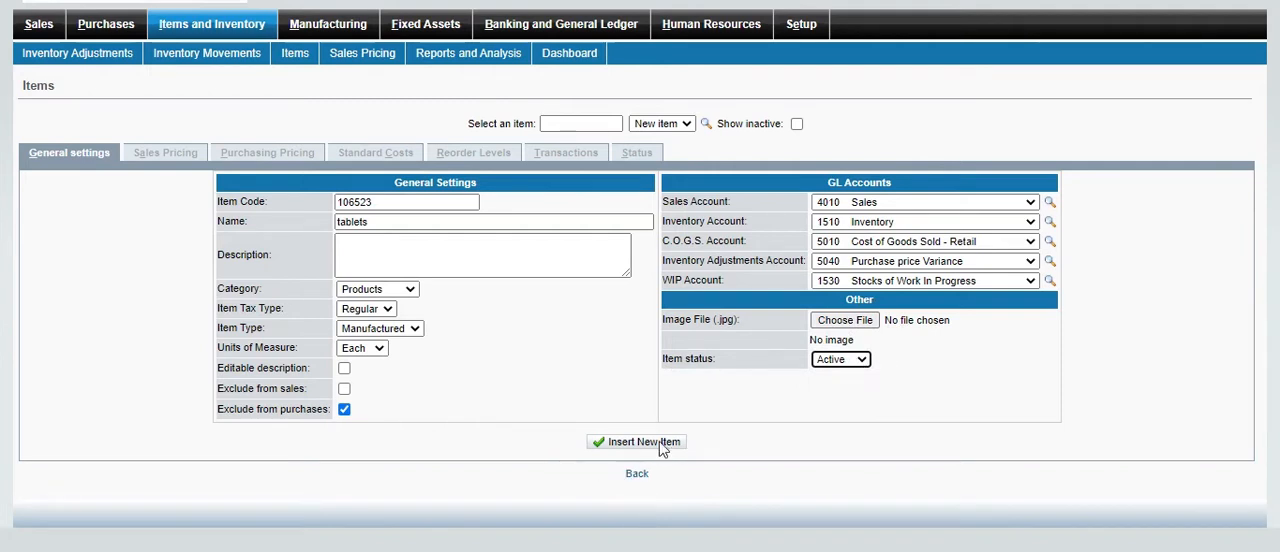
View the list of existing items, close it and return to the Items and Inventory overview
left_click(487, 551)
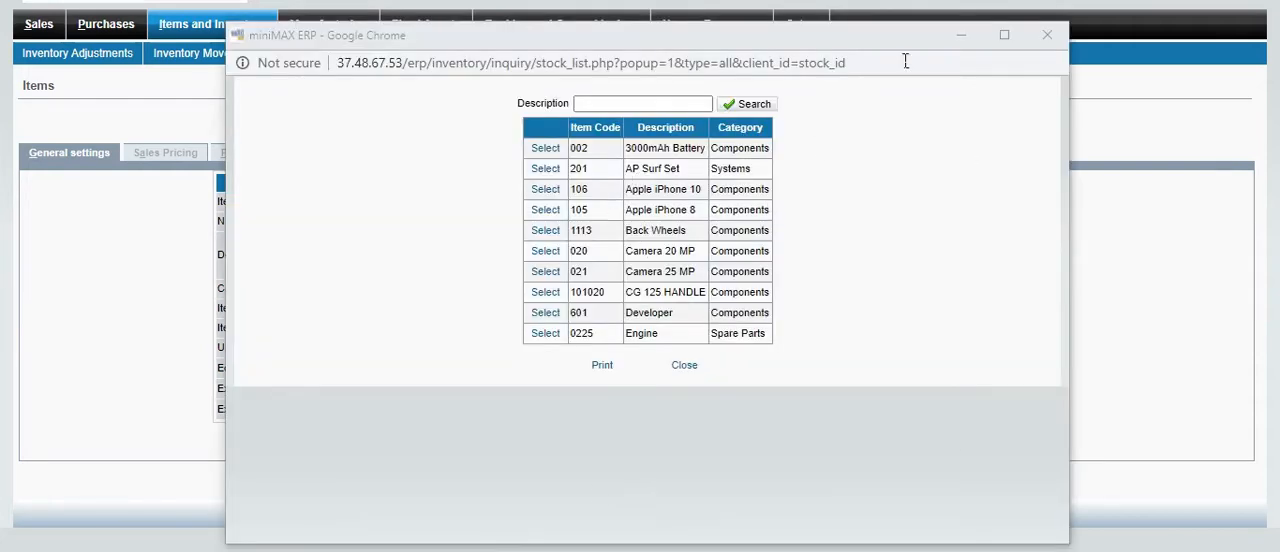
left_click(1047, 35)
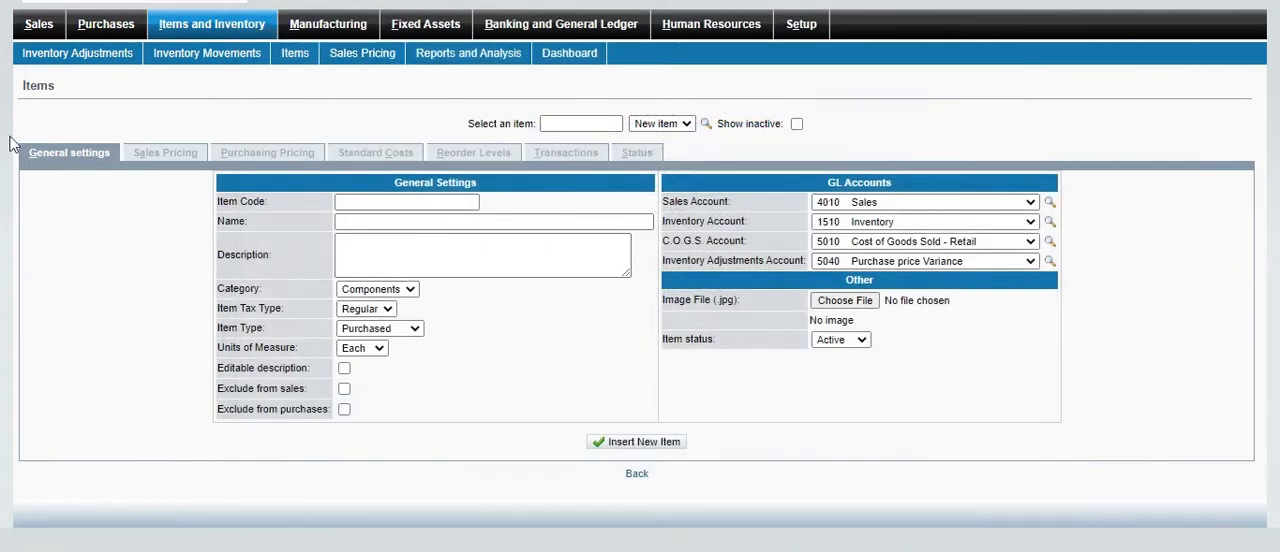
left_click(212, 24)
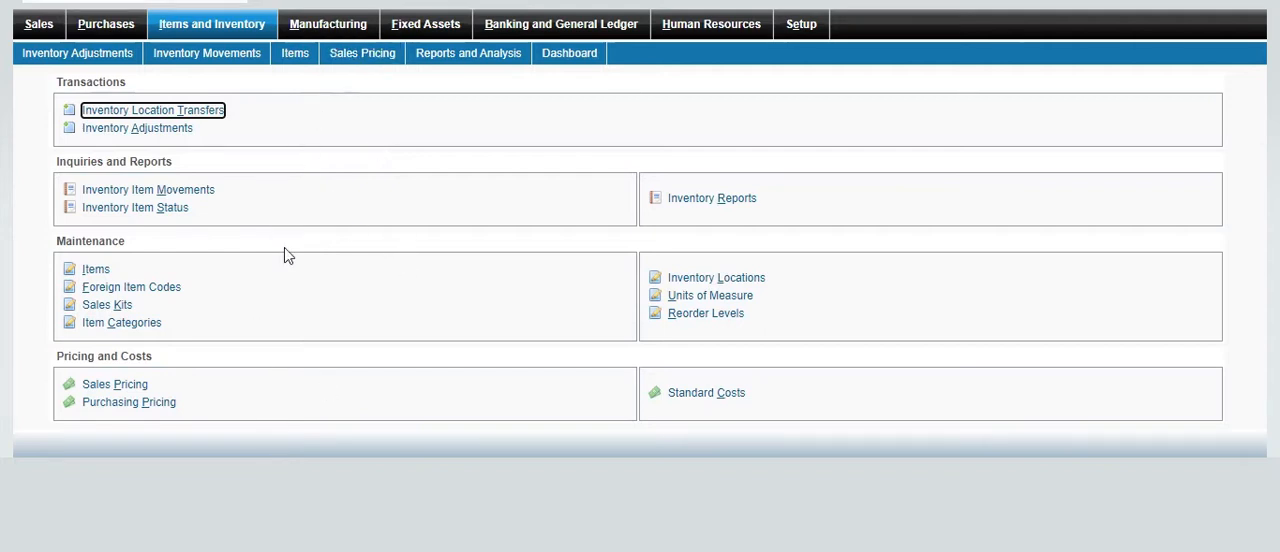
Open the supplier records in Purchases, choose Beefeater Ltd. from the supplier list and return to the Purchases overview
left_click(131, 35)
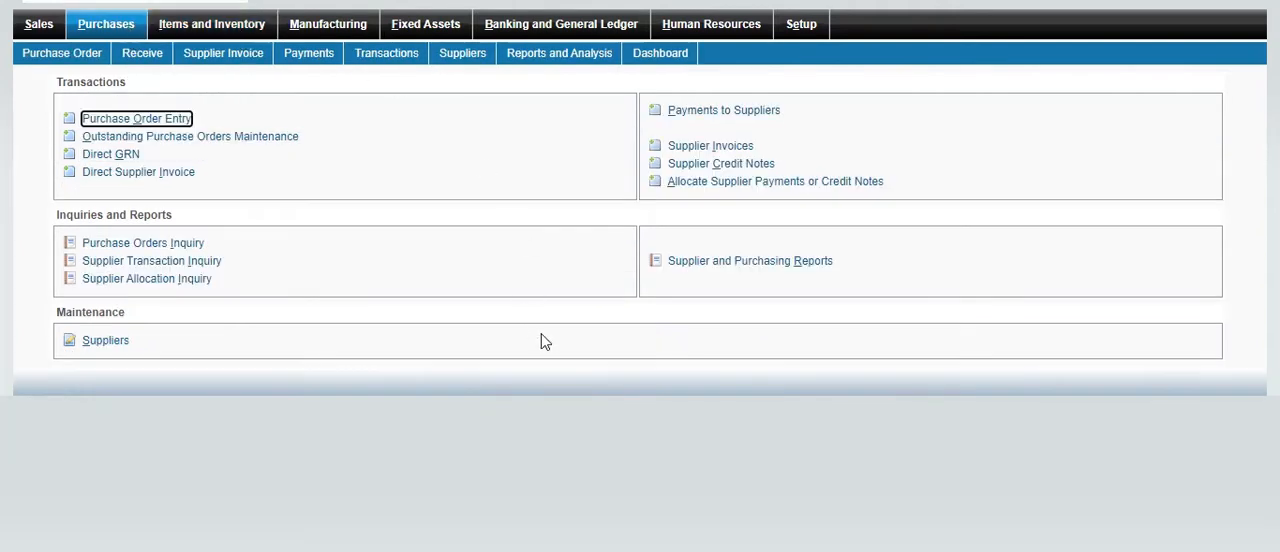
left_click(112, 342)
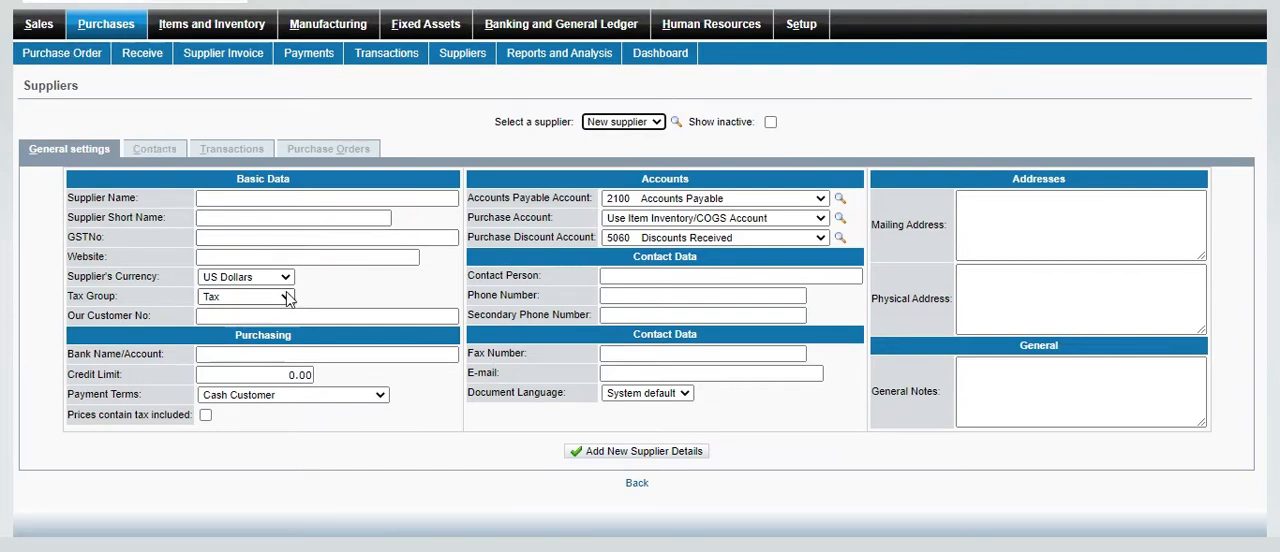
left_click(675, 121)
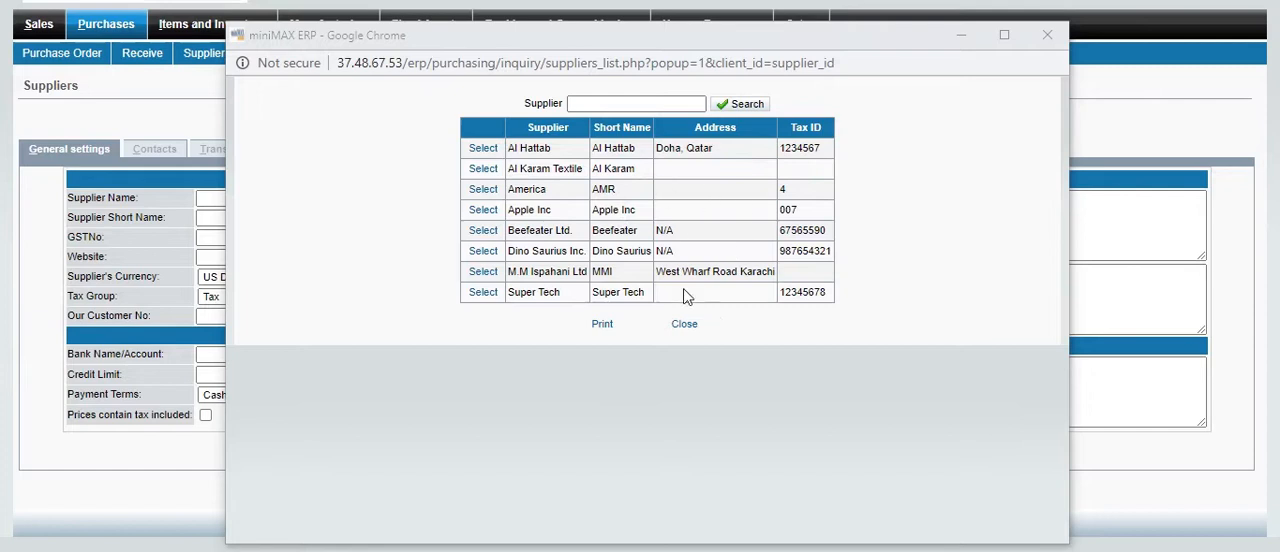
left_click(484, 236)
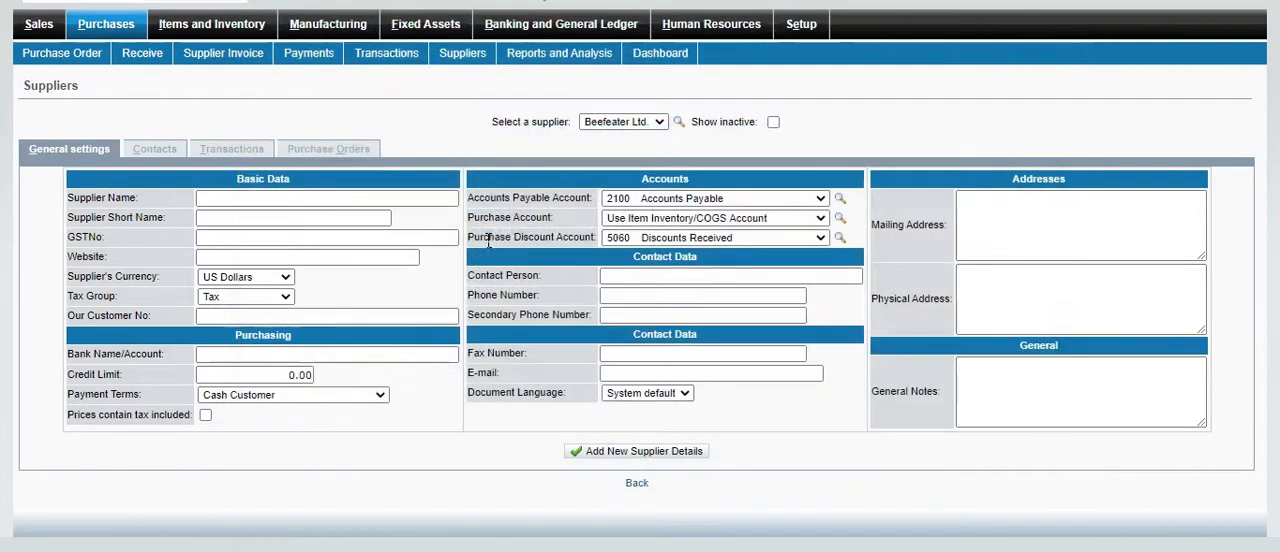
scroll(590, 460, "down", 1)
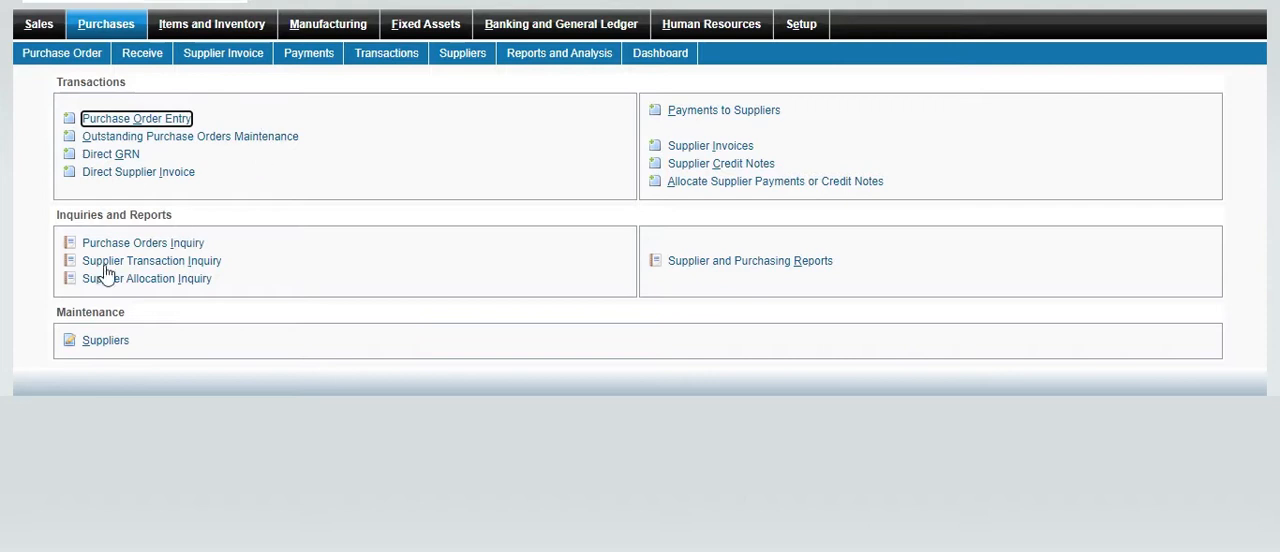
Open the new supplier form from the Purchases maintenance section and examine its fields, including the Credit Limit
left_click_drag(66, 314, 172, 325)
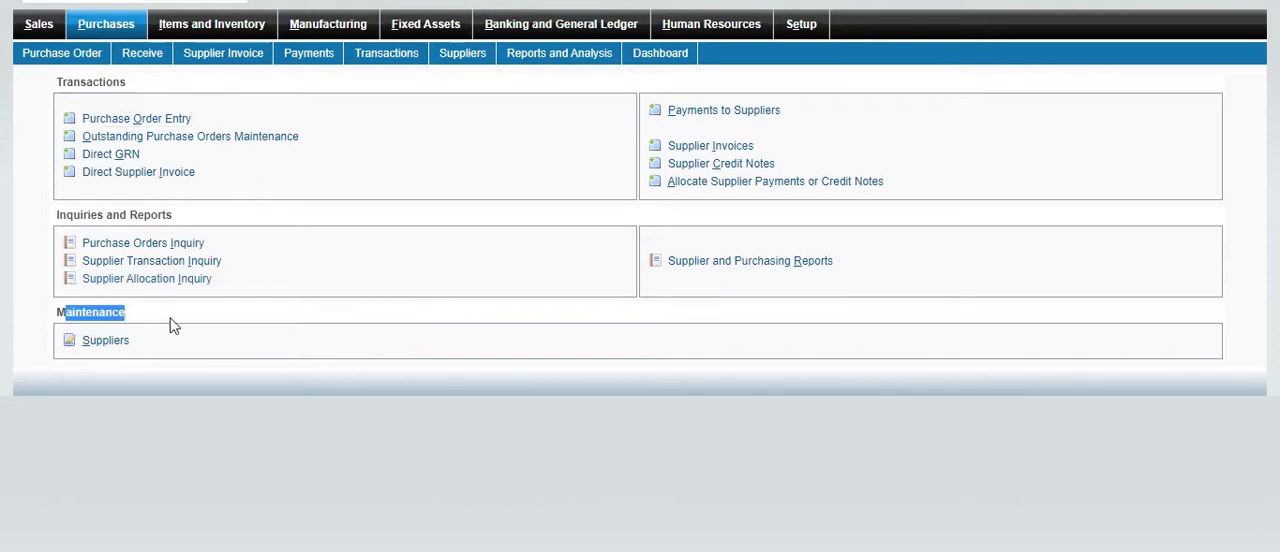
left_click(114, 345)
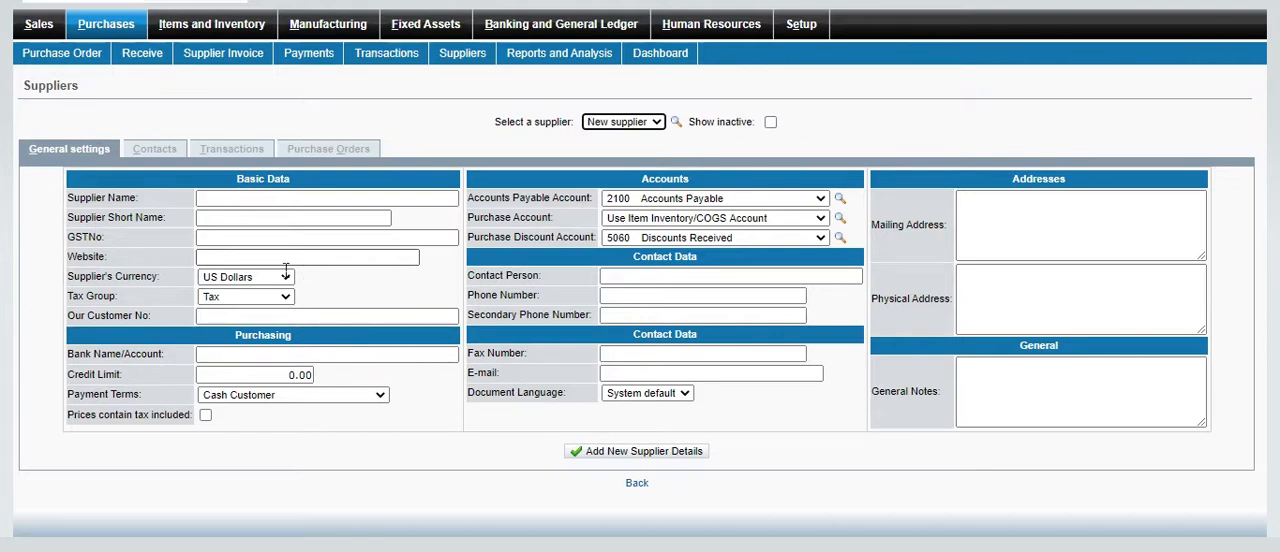
left_click(304, 377)
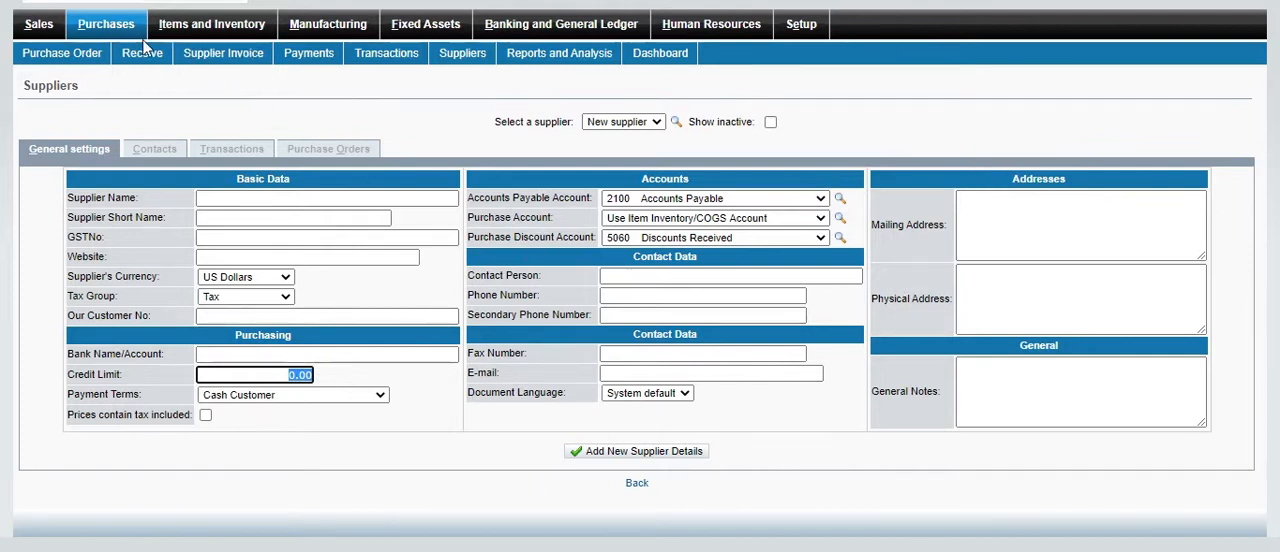
Review the overview pages of Items and Inventory and Banking and General Ledger
left_click(228, 34)
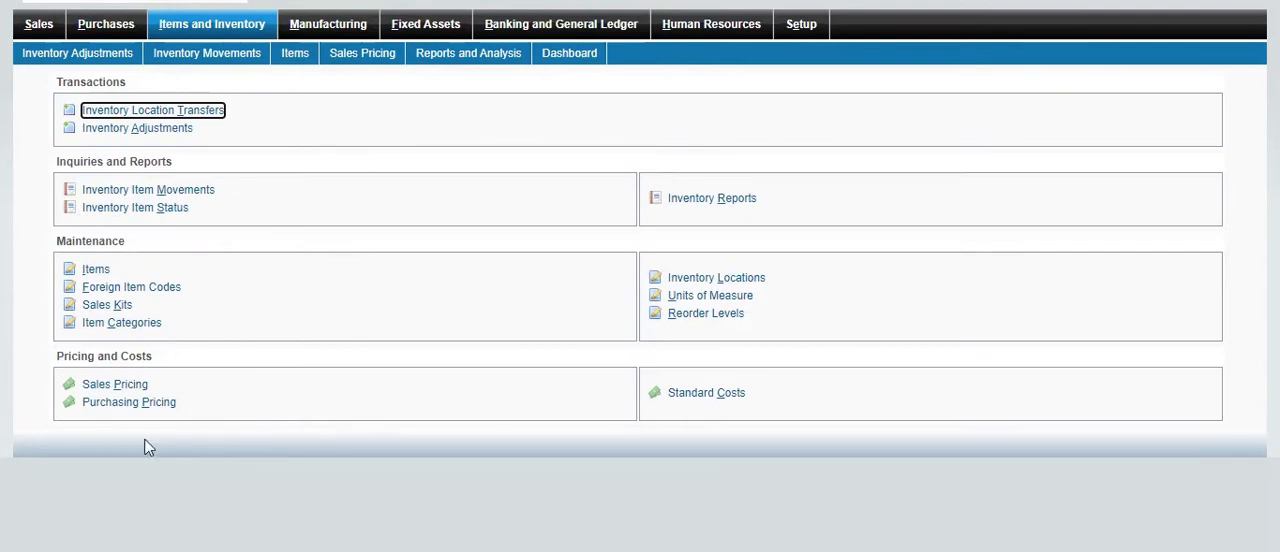
left_click(586, 26)
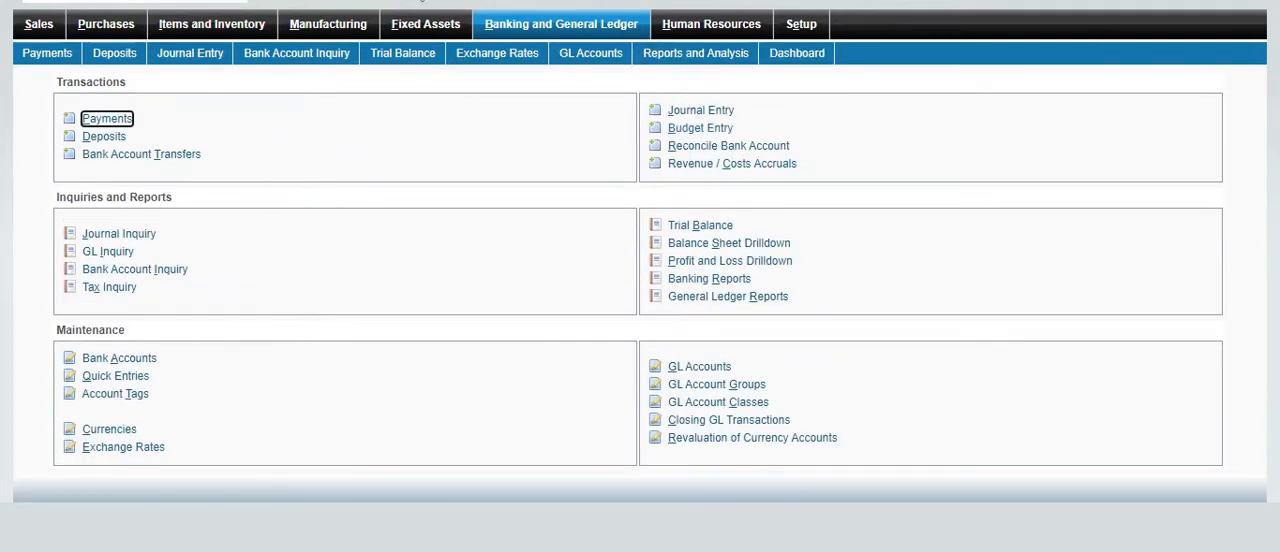
left_click(232, 30)
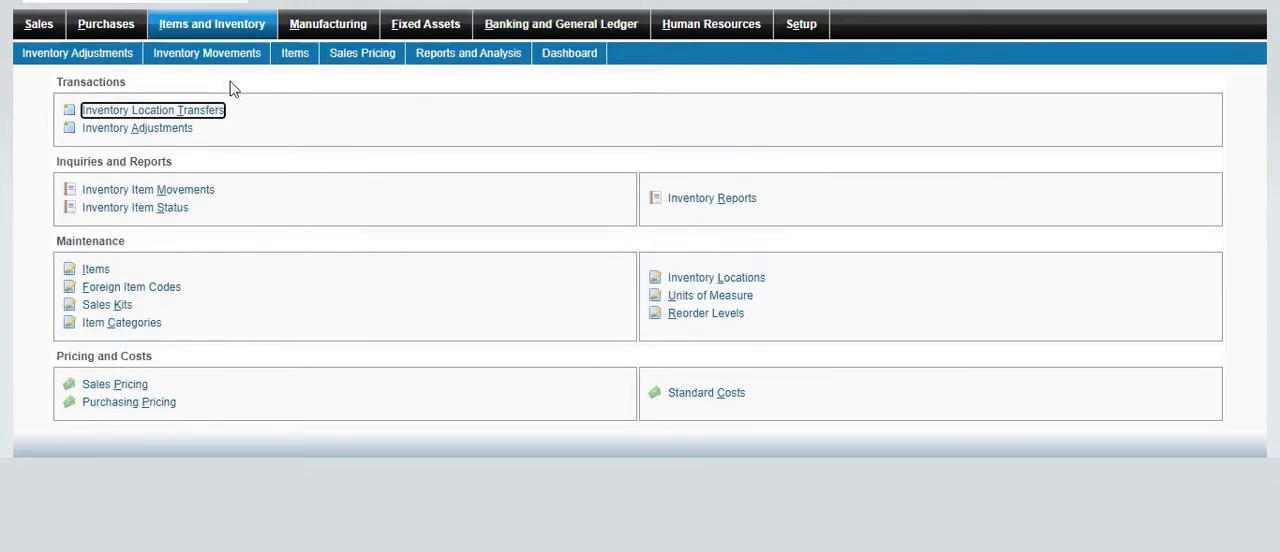
Open a new purchase order entry in Purchases and examine its layout and Supplier field
left_click(112, 25)
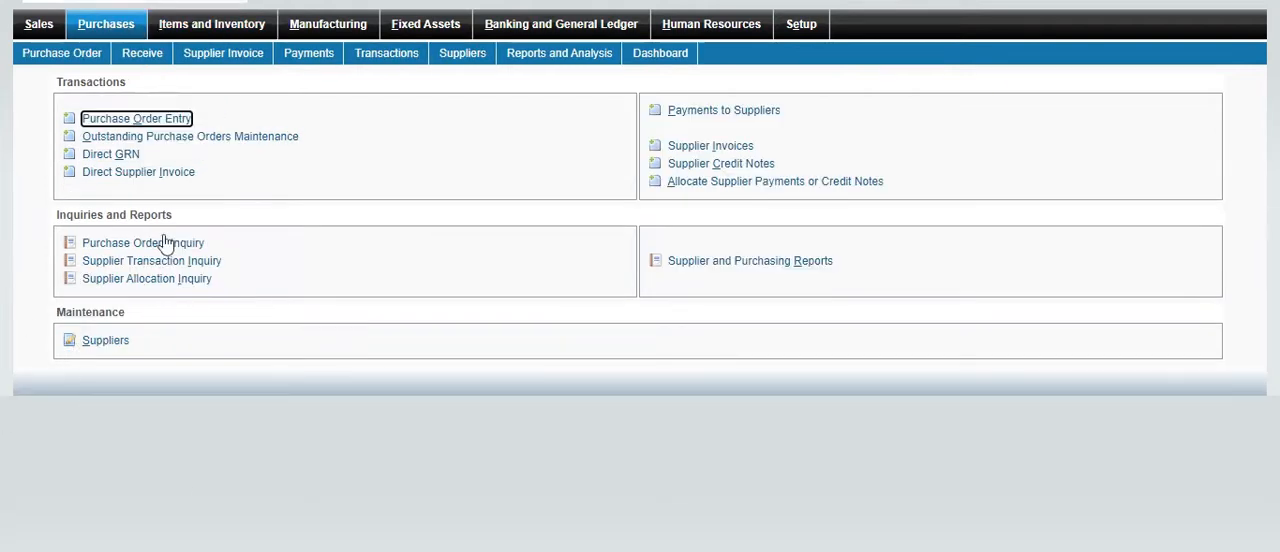
left_click(122, 120)
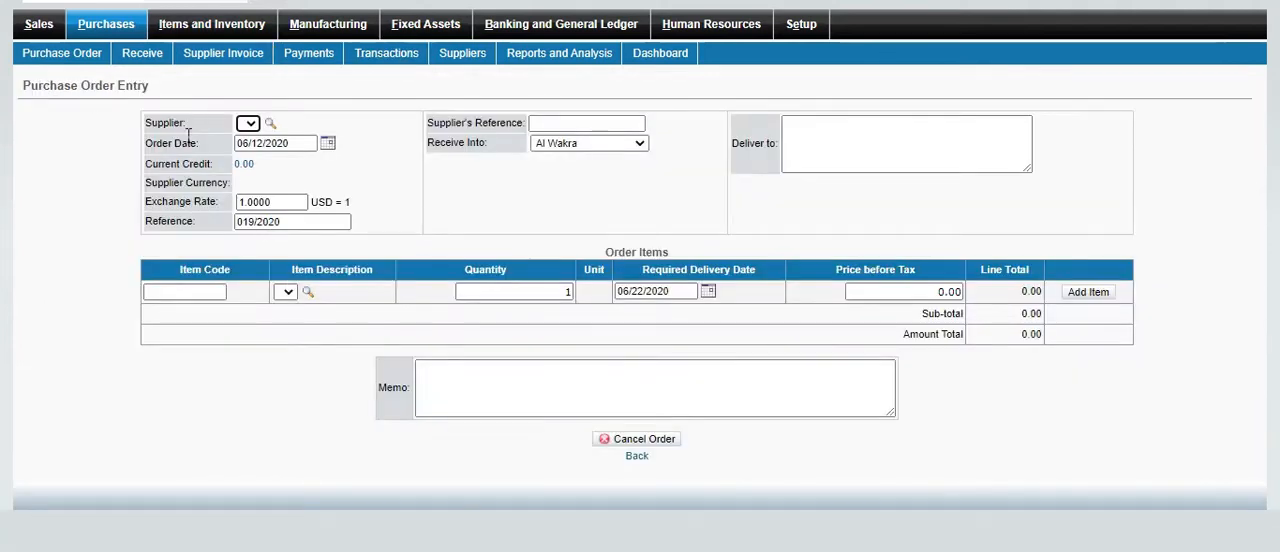
left_click_drag(114, 106, 804, 420)
left_click(909, 396)
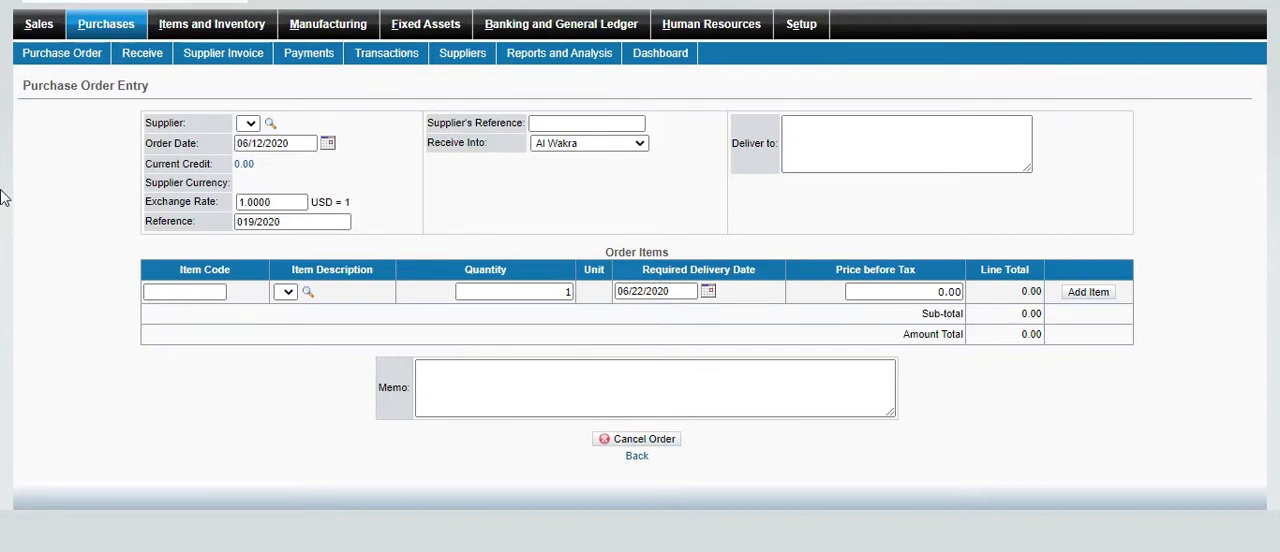
left_click_drag(92, 88, 160, 92)
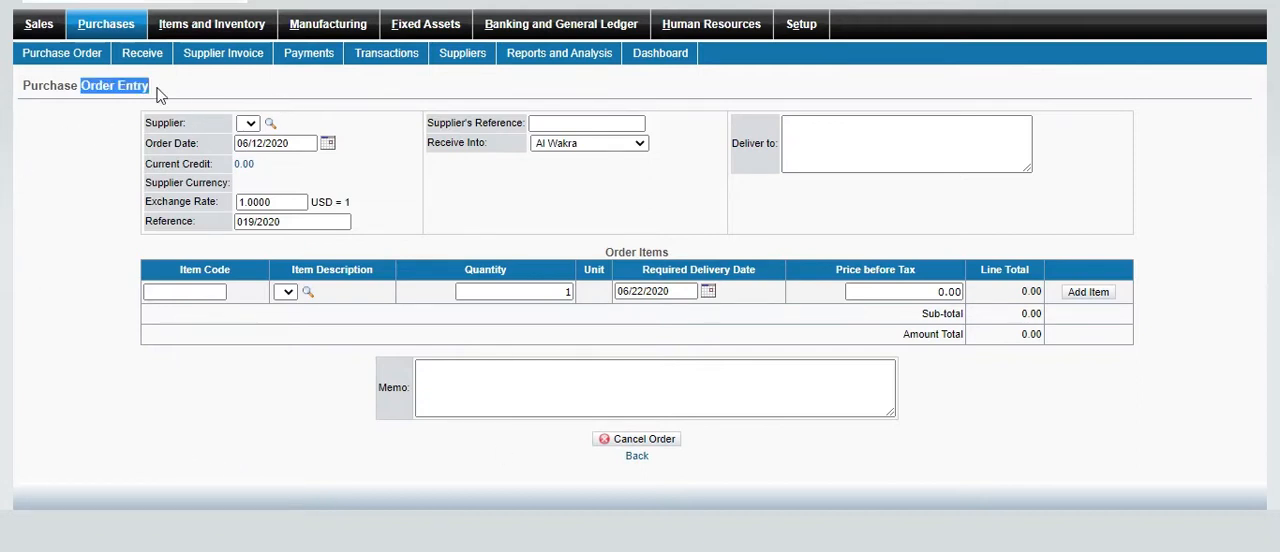
left_click_drag(24, 90, 180, 92)
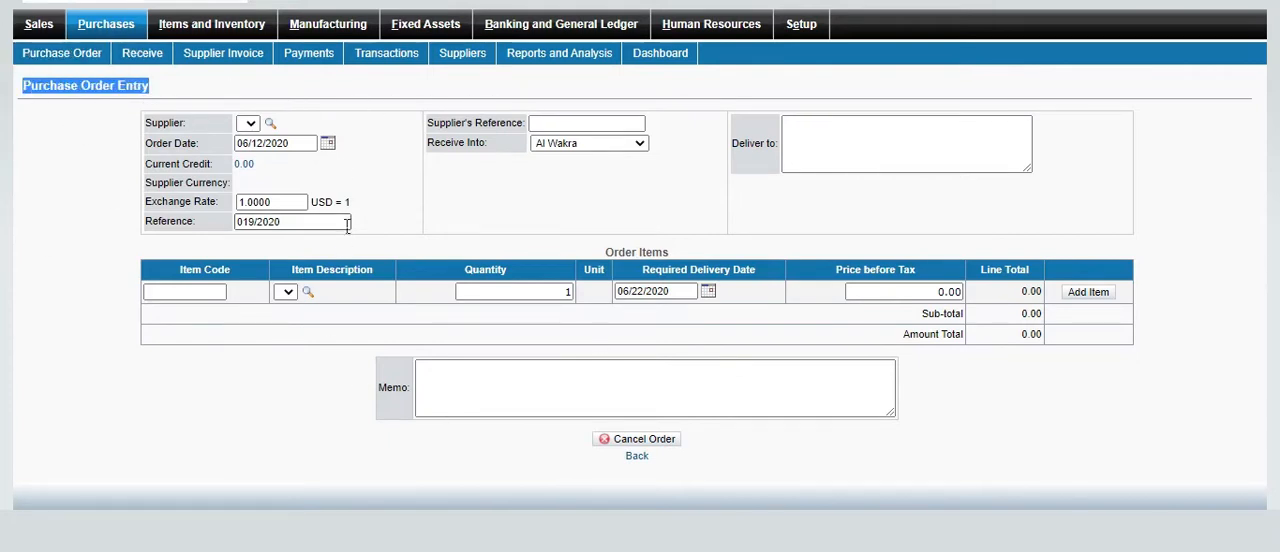
left_click_drag(188, 125, 163, 130)
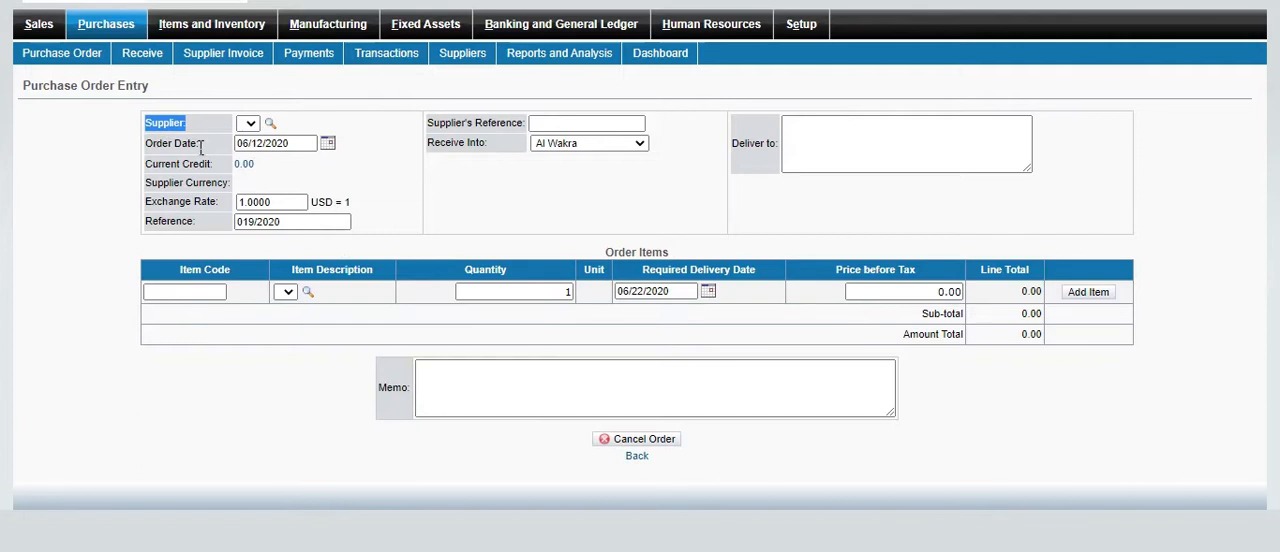
Try Al Hattab as the purchase order's supplier and change the supplier to AMR - America - EUR
left_click(270, 123)
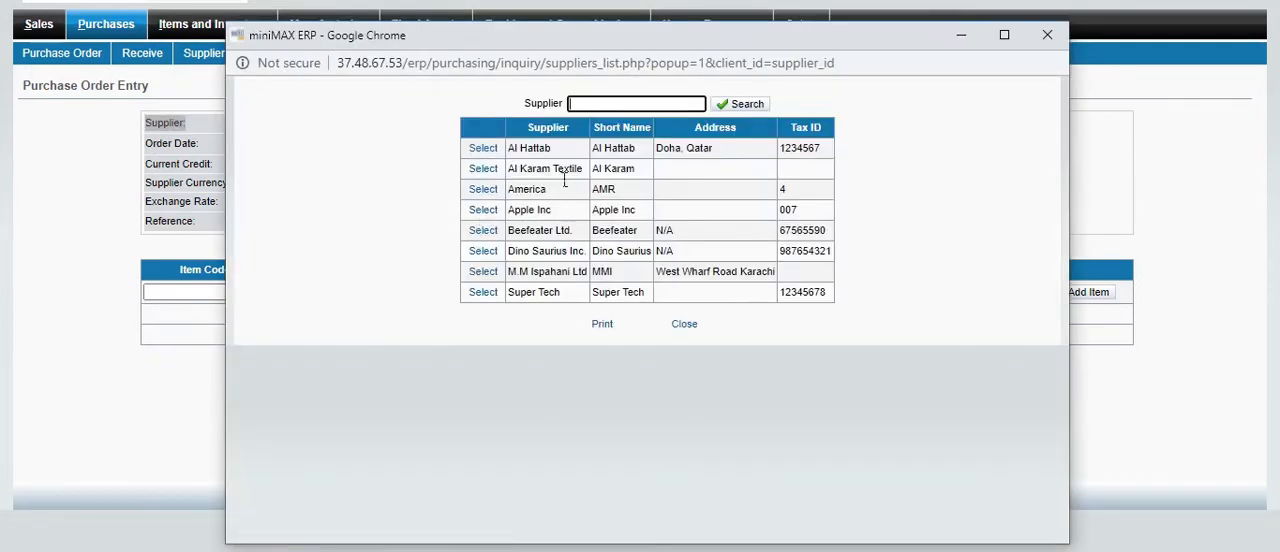
left_click(483, 148)
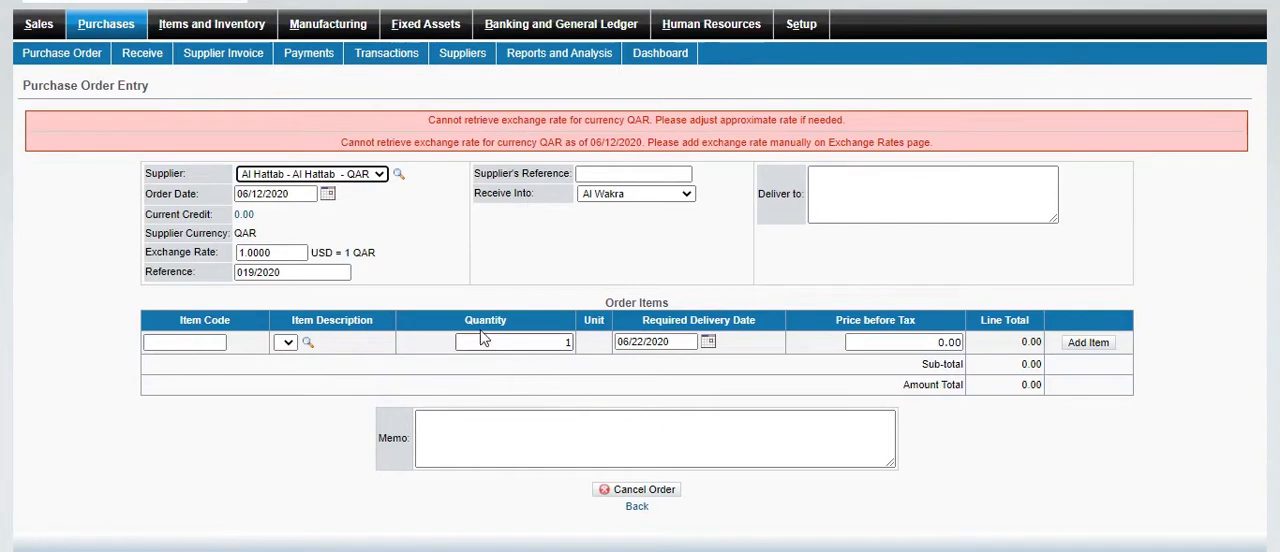
left_click(634, 507)
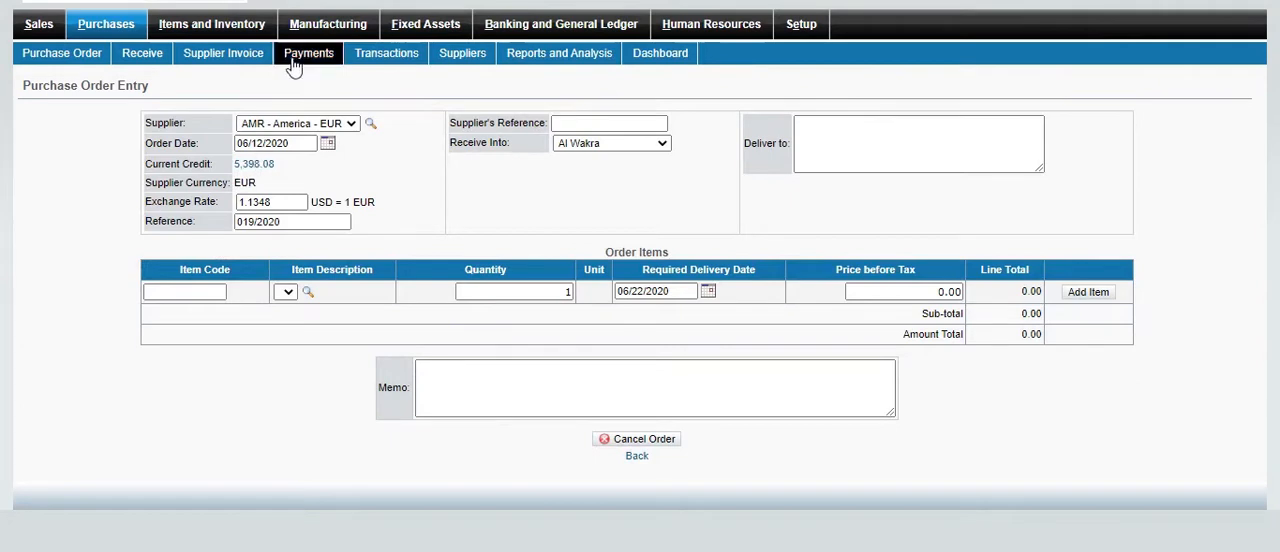
Examine the purchase order's Order Date, Current Credit and Reference fields
left_click_drag(147, 144, 232, 150)
left_click_drag(146, 164, 214, 169)
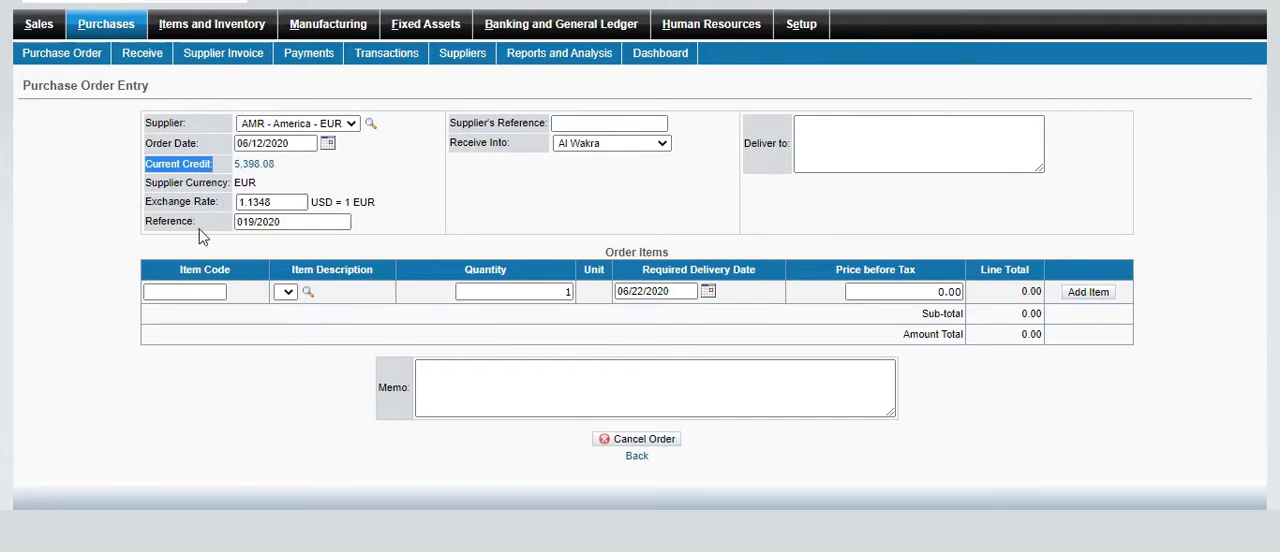
triple_click(266, 225)
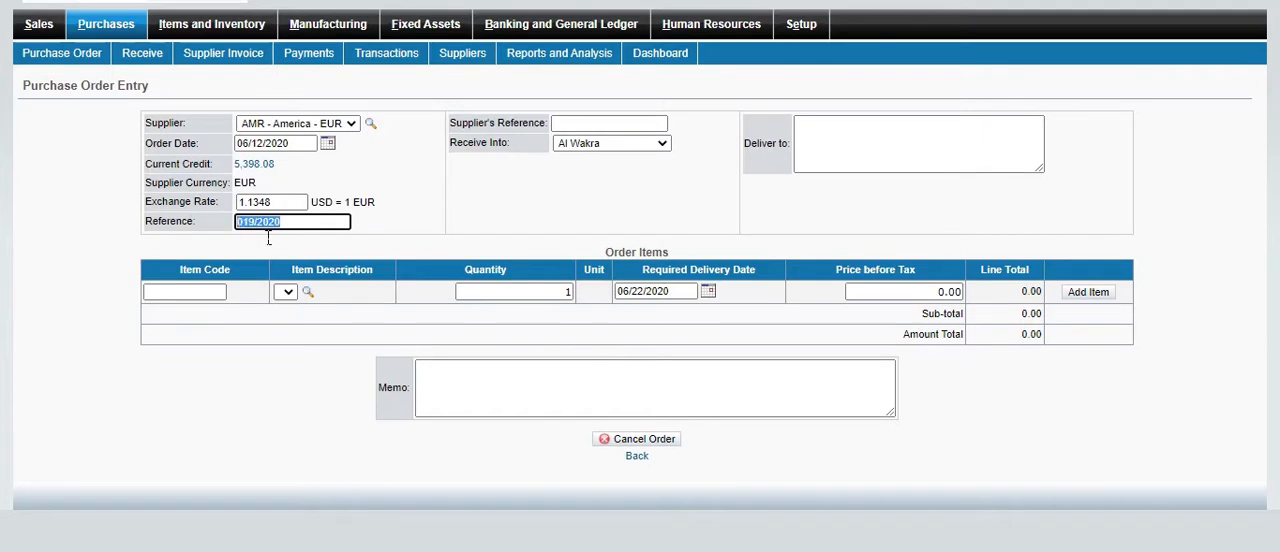
Set the purchase order's Supplier's Reference to RB and enter the recipient's name as the Deliver to address
left_click(584, 124)
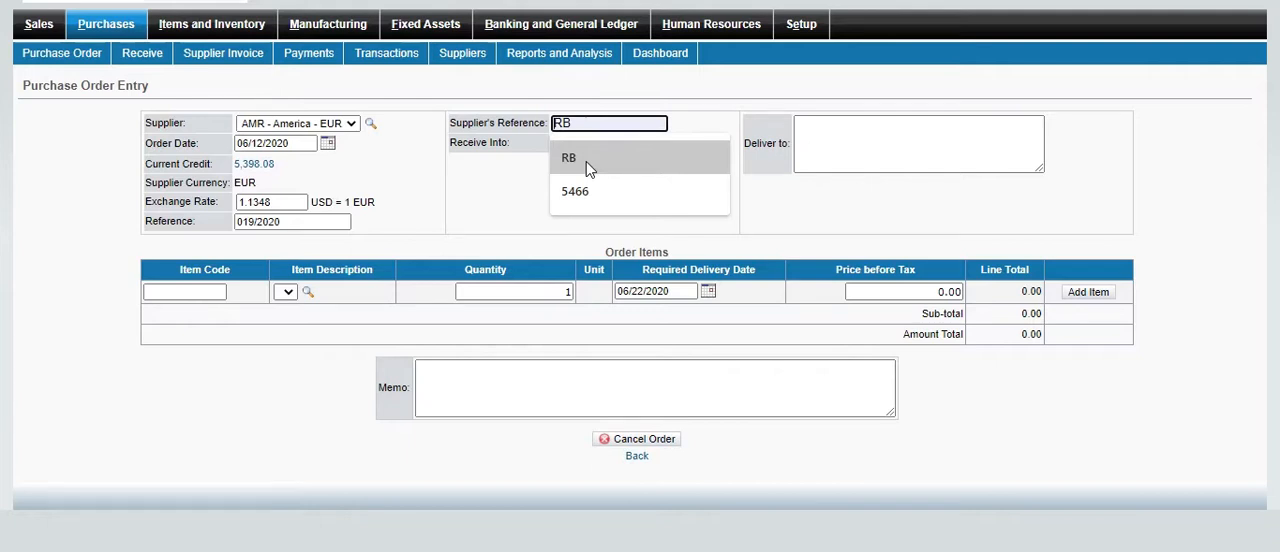
left_click(586, 161)
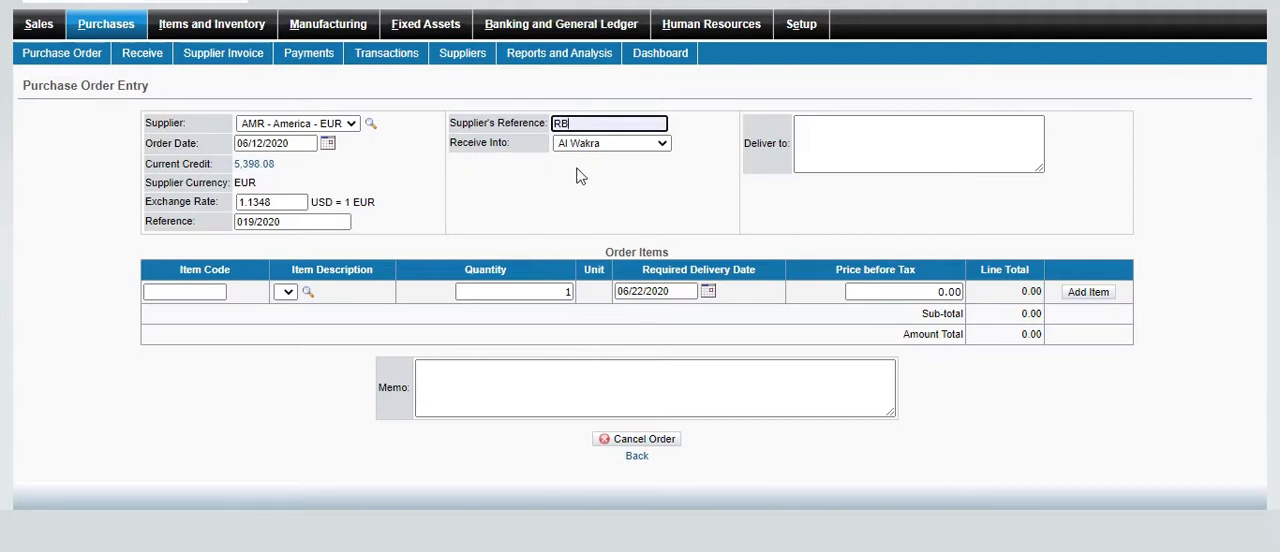
double_click(770, 158)
left_click(863, 155)
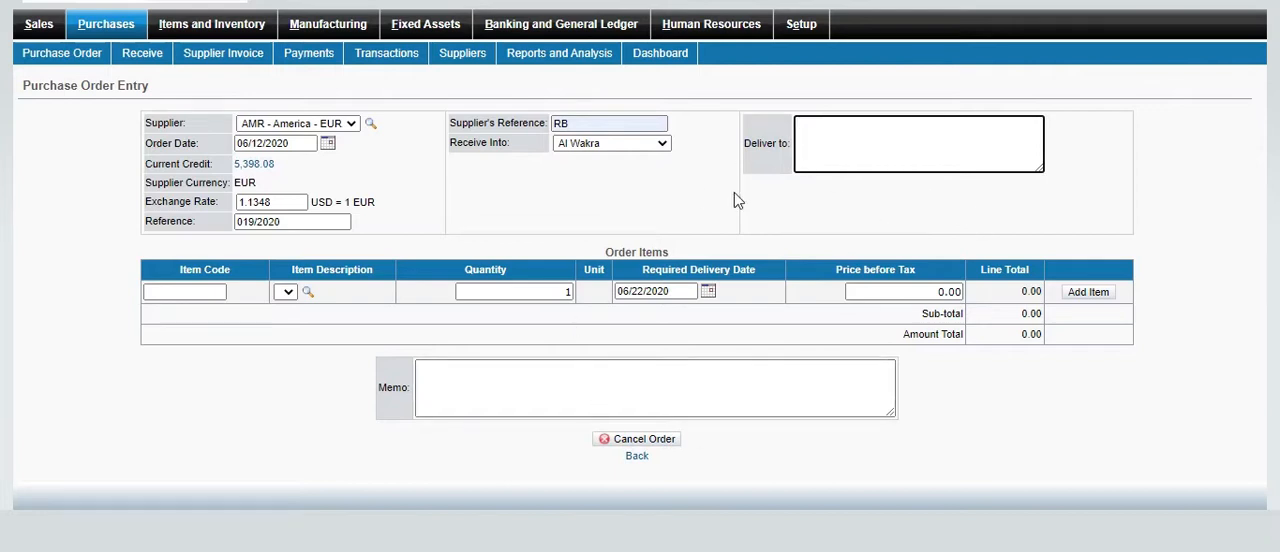
type("umair")
left_click(329, 311)
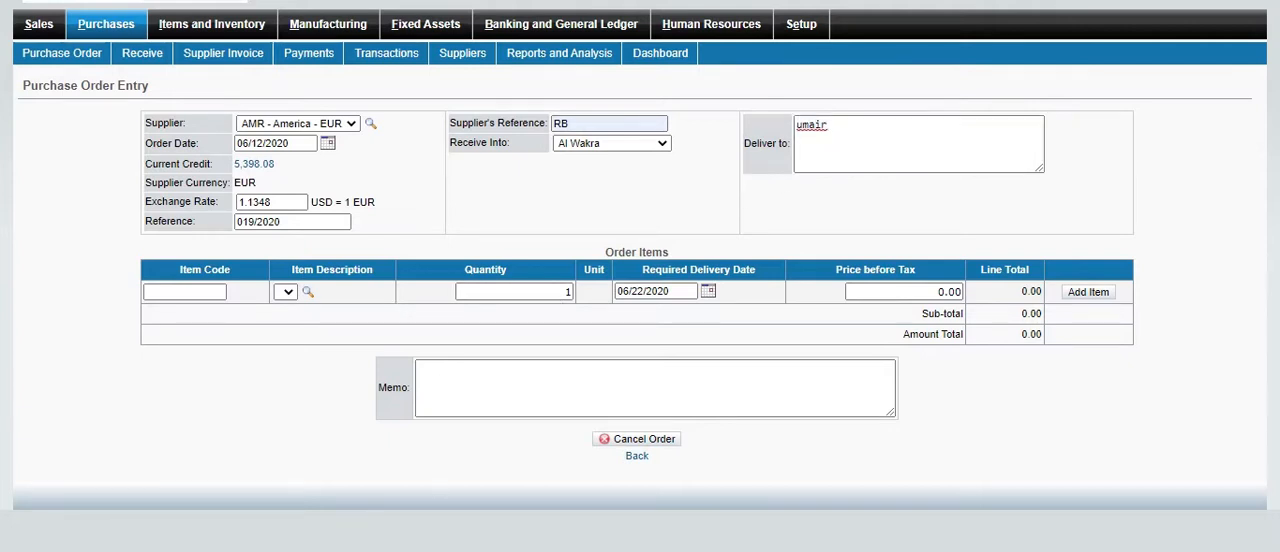
Add item 0225 Engine to the order with quantity 1 and a price before tax of 40000
left_click(307, 294)
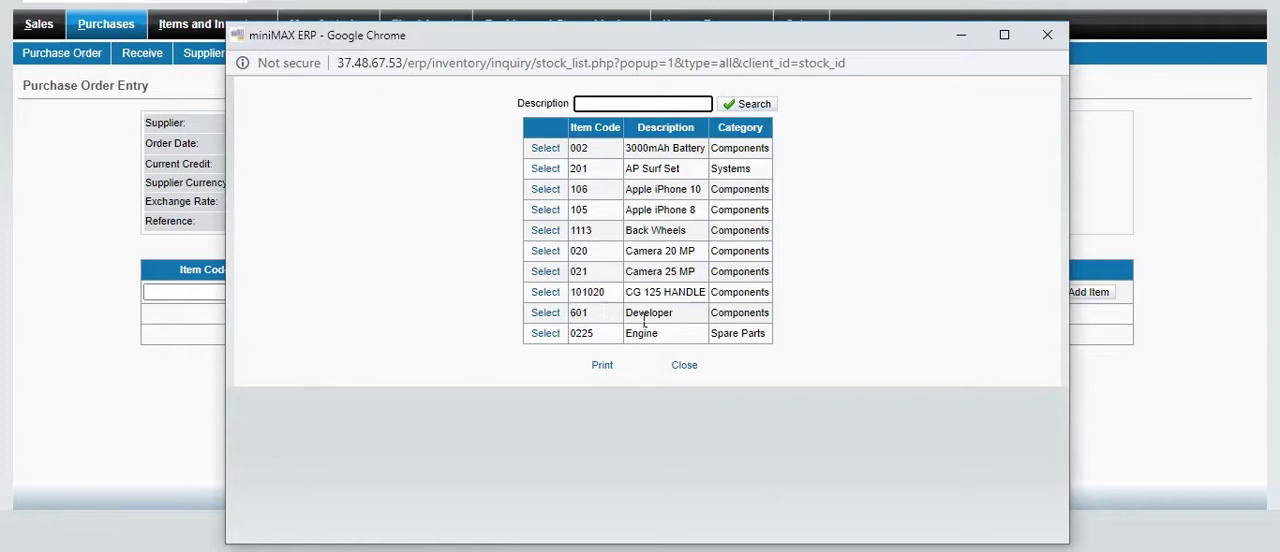
left_click(550, 335)
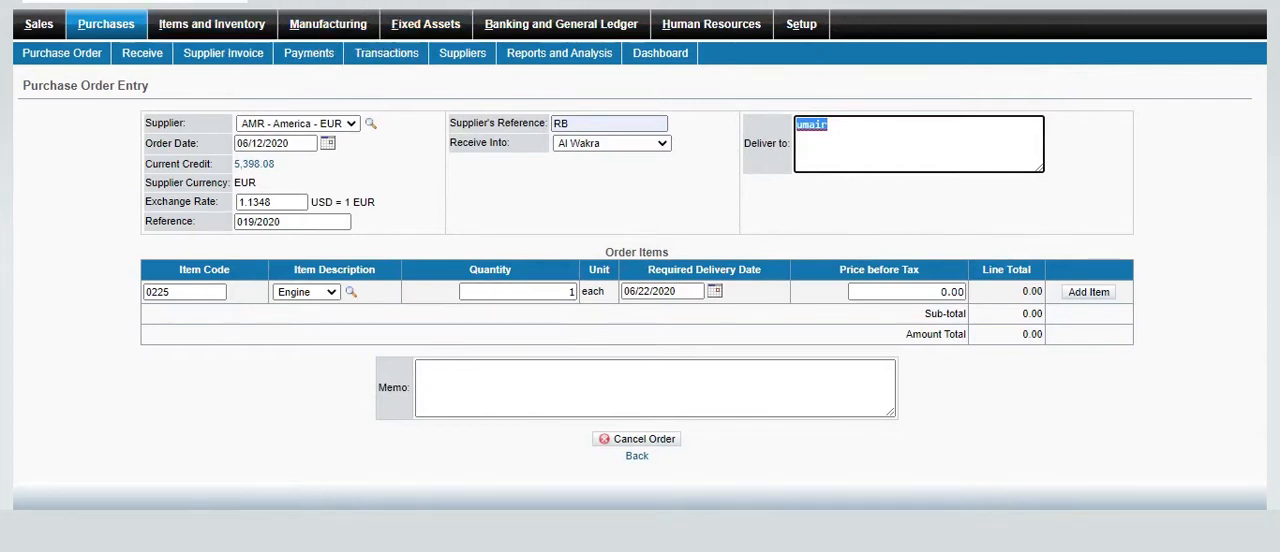
left_click(502, 294)
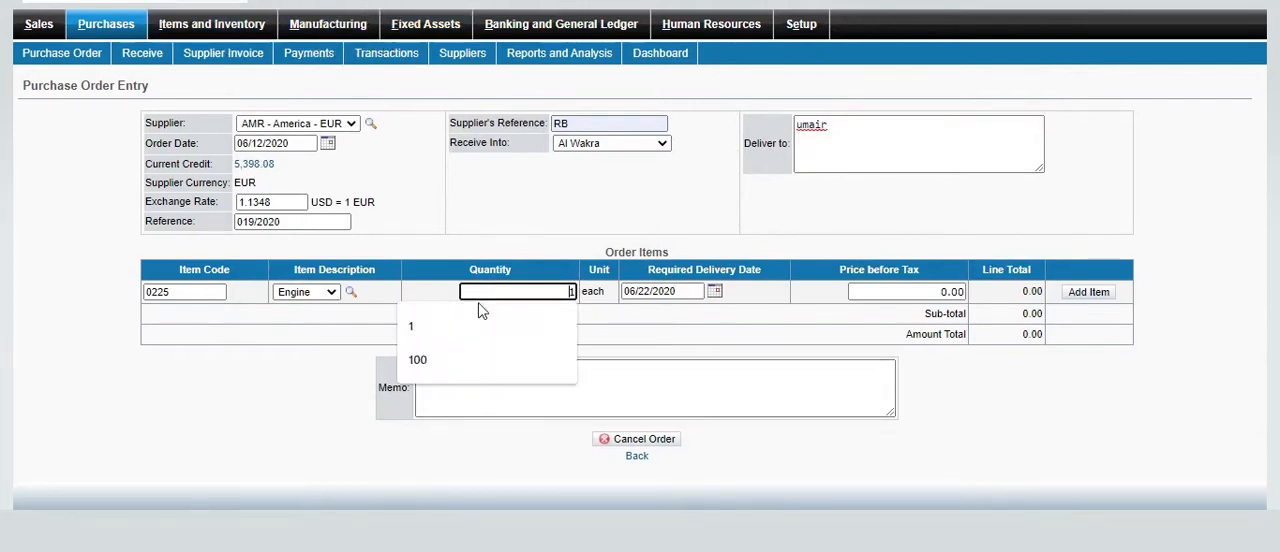
left_click(441, 332)
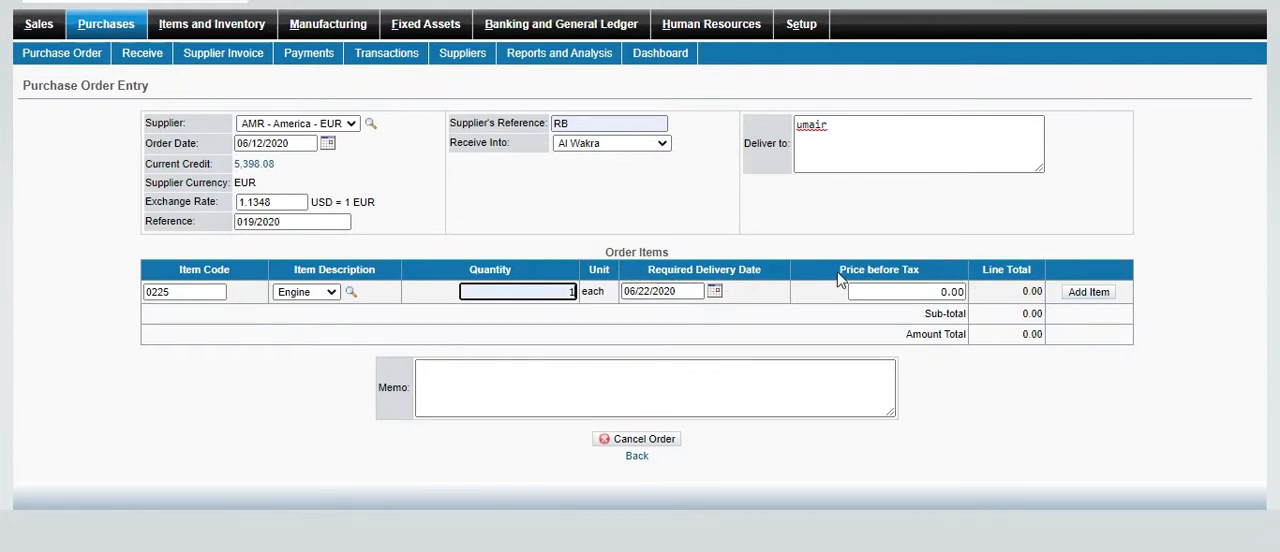
left_click(938, 296)
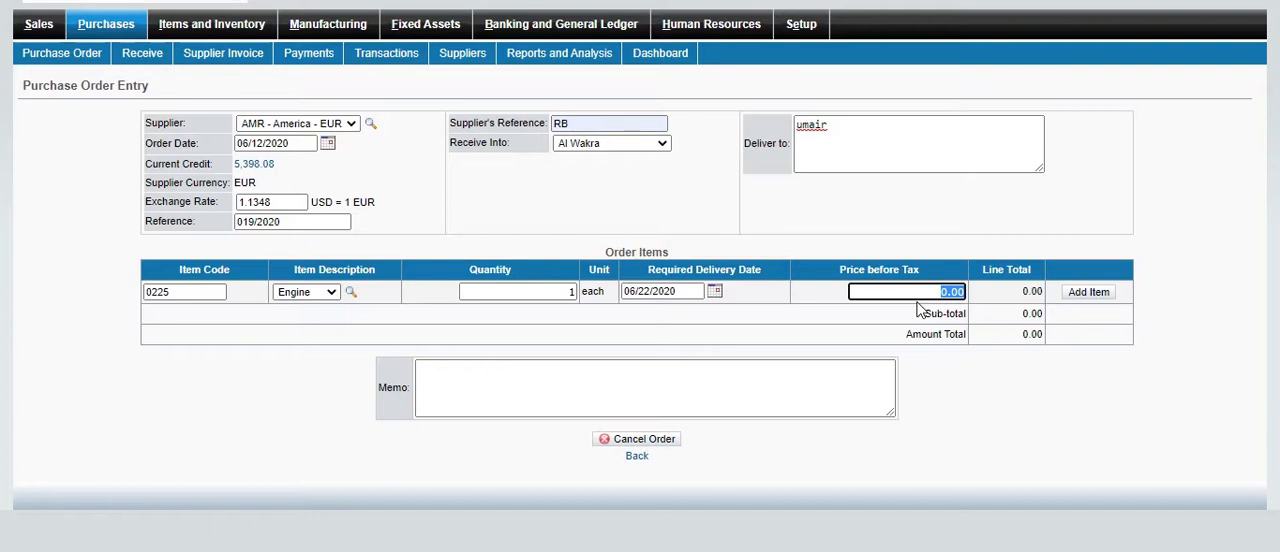
type("40000")
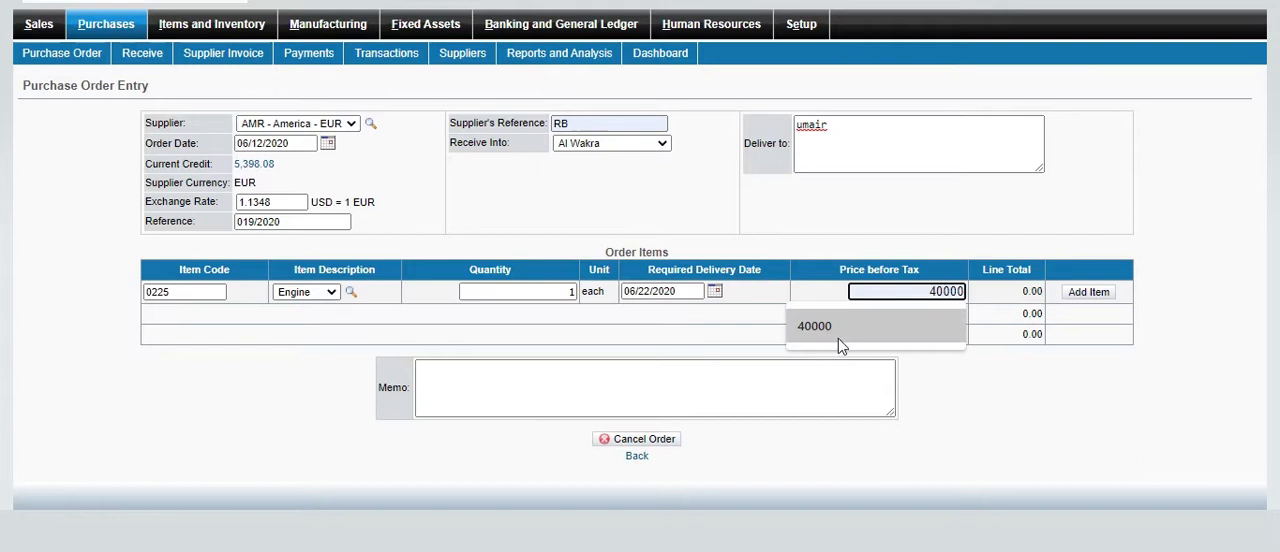
left_click(838, 338)
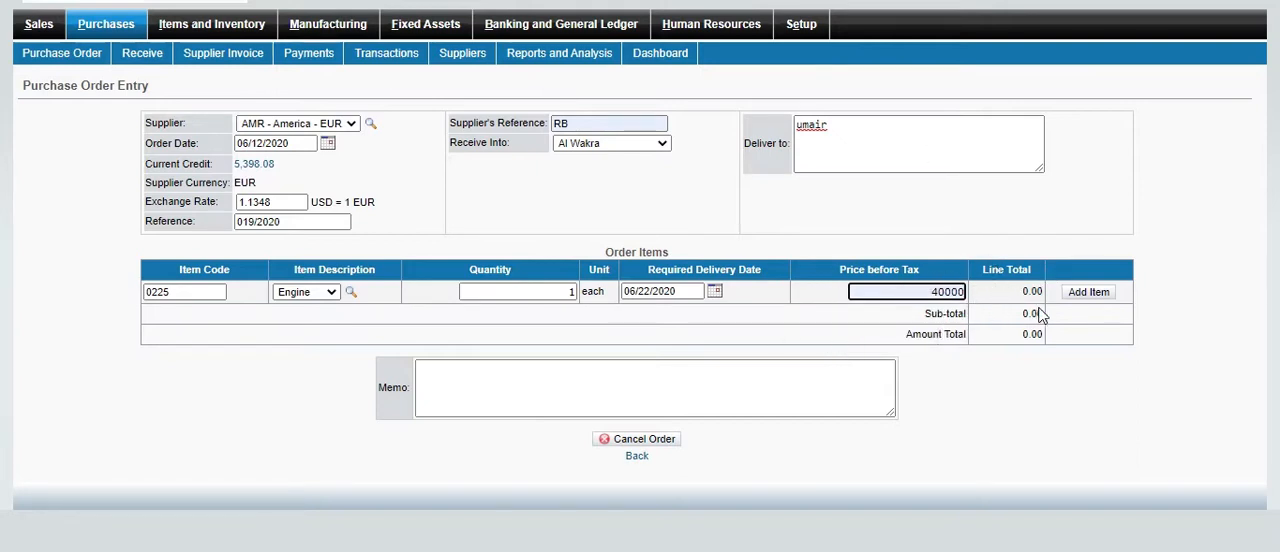
left_click(1089, 296)
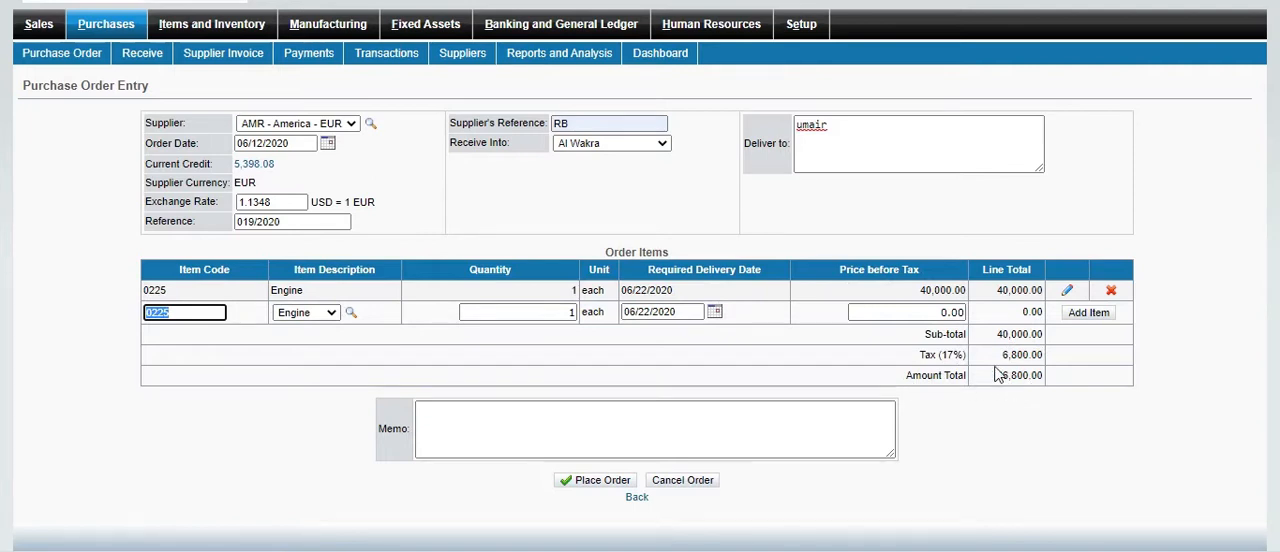
Enter the memo "this for our machine" and place the purchase order
left_click(584, 446)
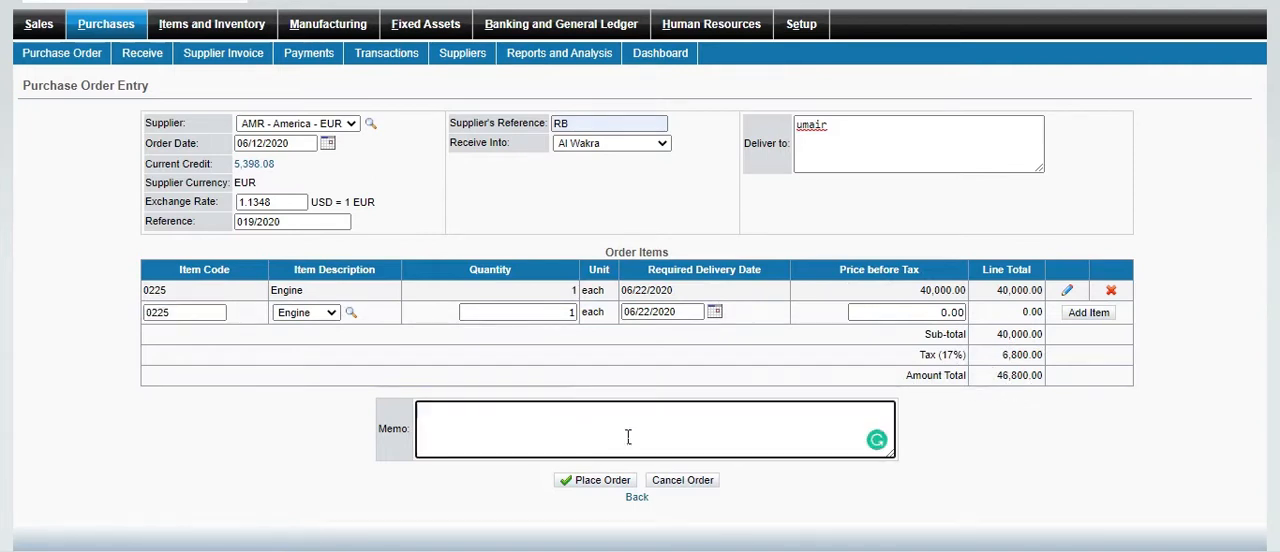
type("this for our")
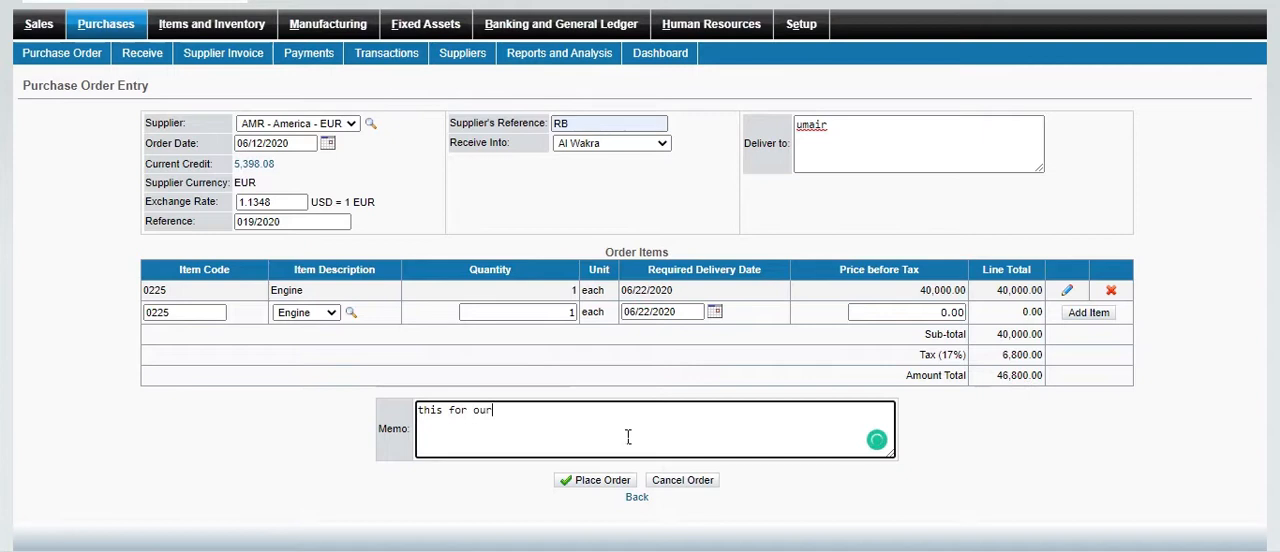
type(" machine")
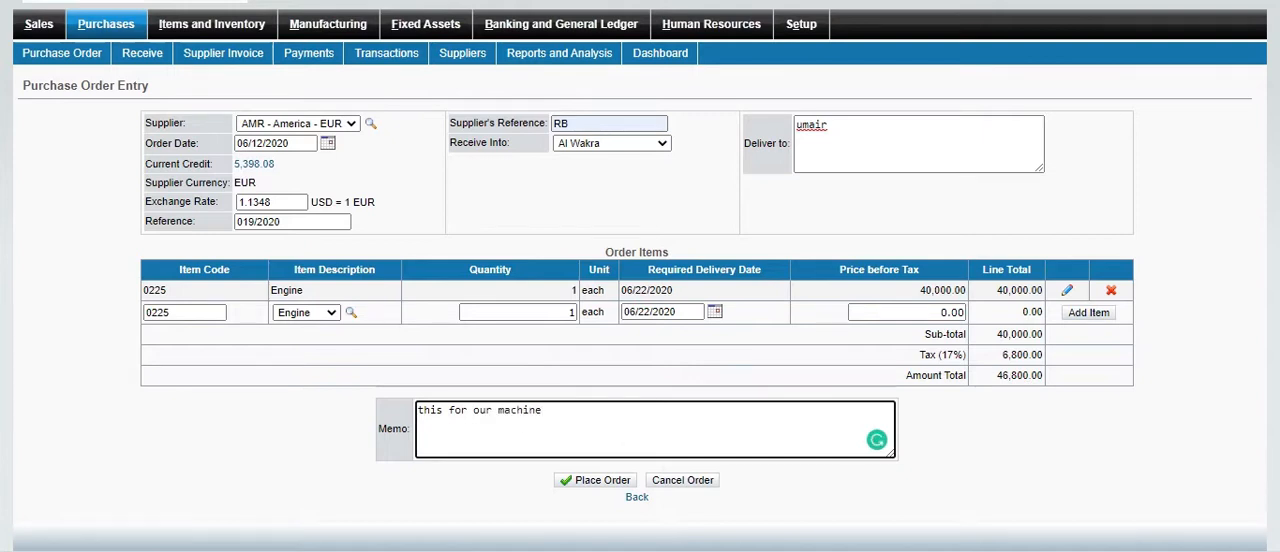
middle_click(640, 276)
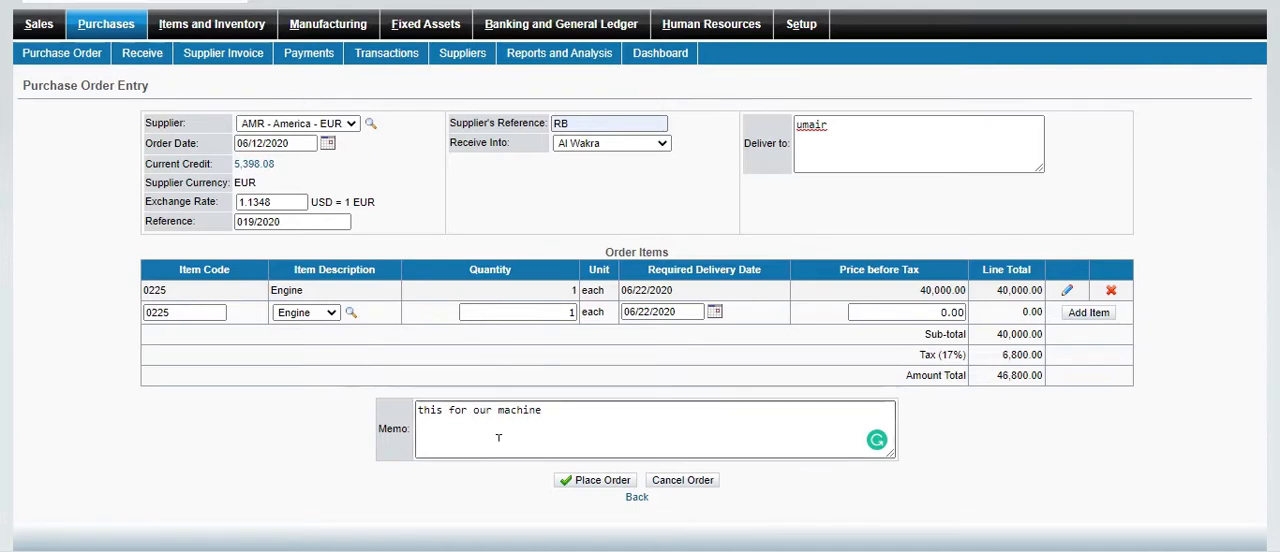
left_click(591, 486)
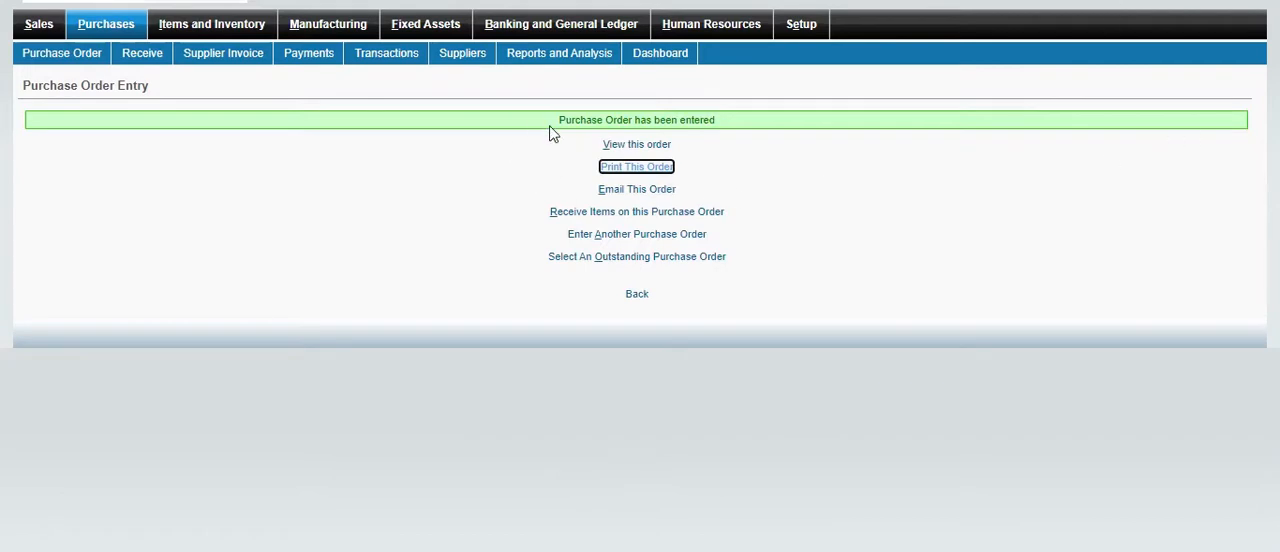
View the placed purchase order's line details and amount total, and open the page for receiving its items
left_click_drag(546, 118, 906, 160)
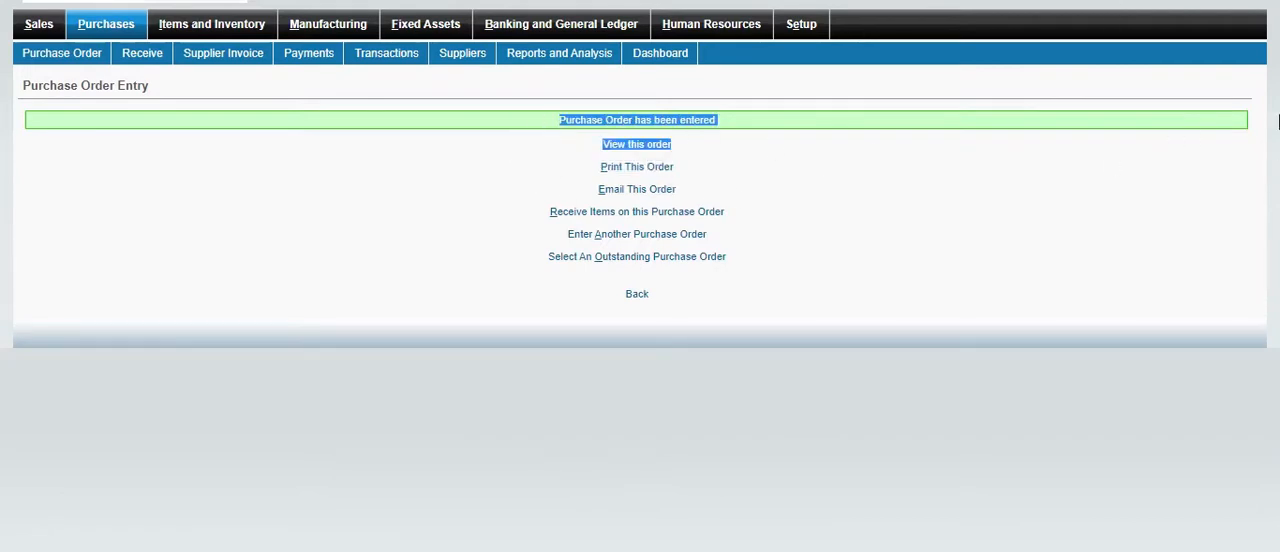
left_click(900, 192)
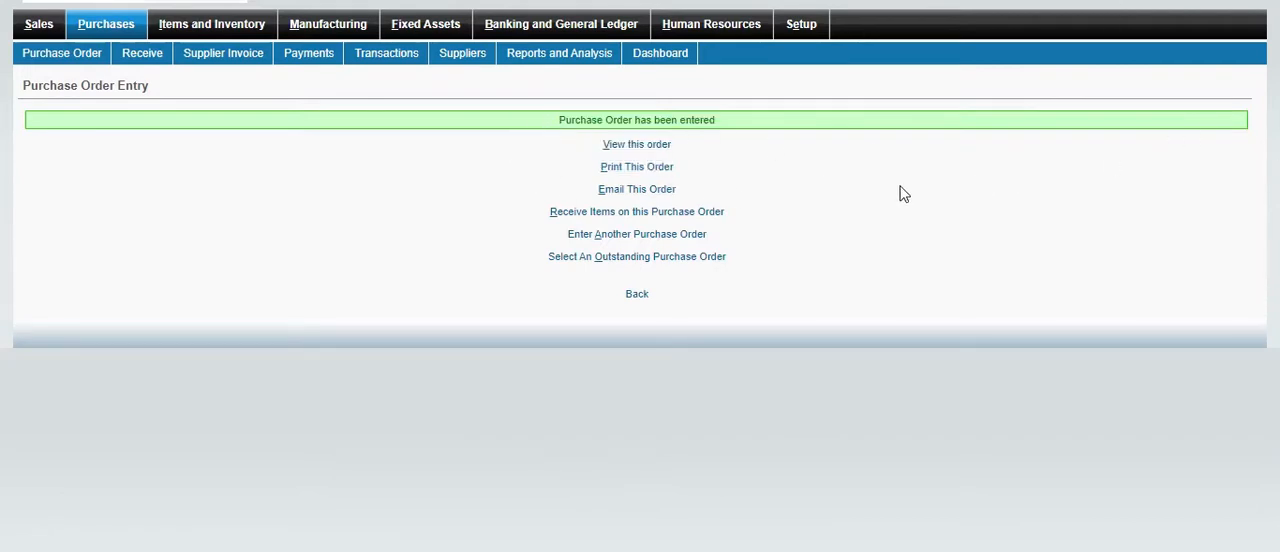
left_click(650, 147)
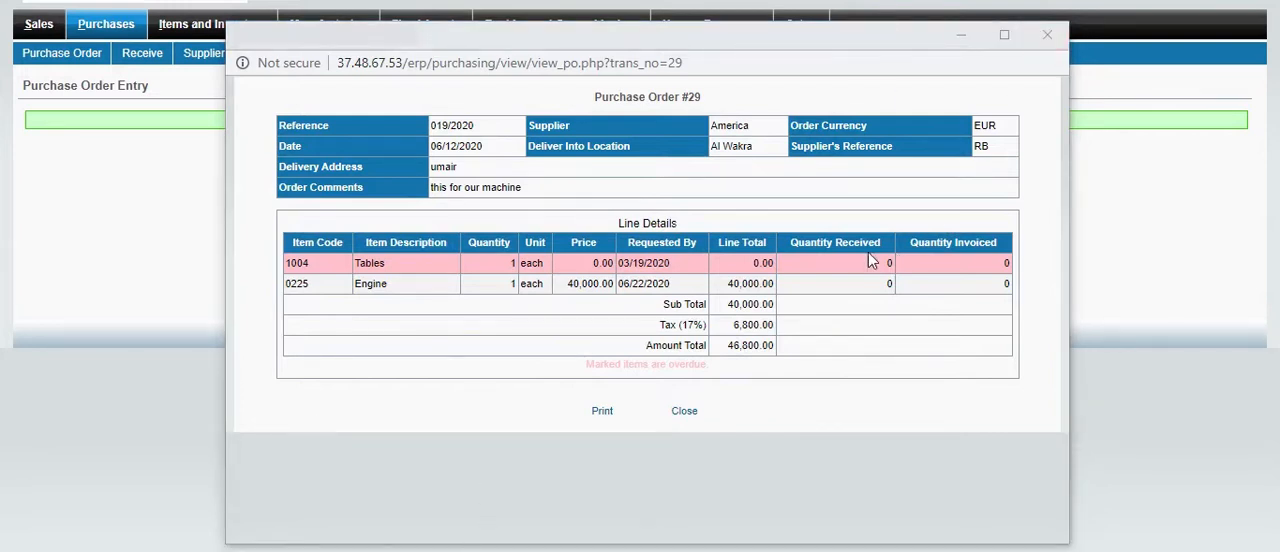
left_click_drag(644, 346, 795, 350)
left_click(1046, 34)
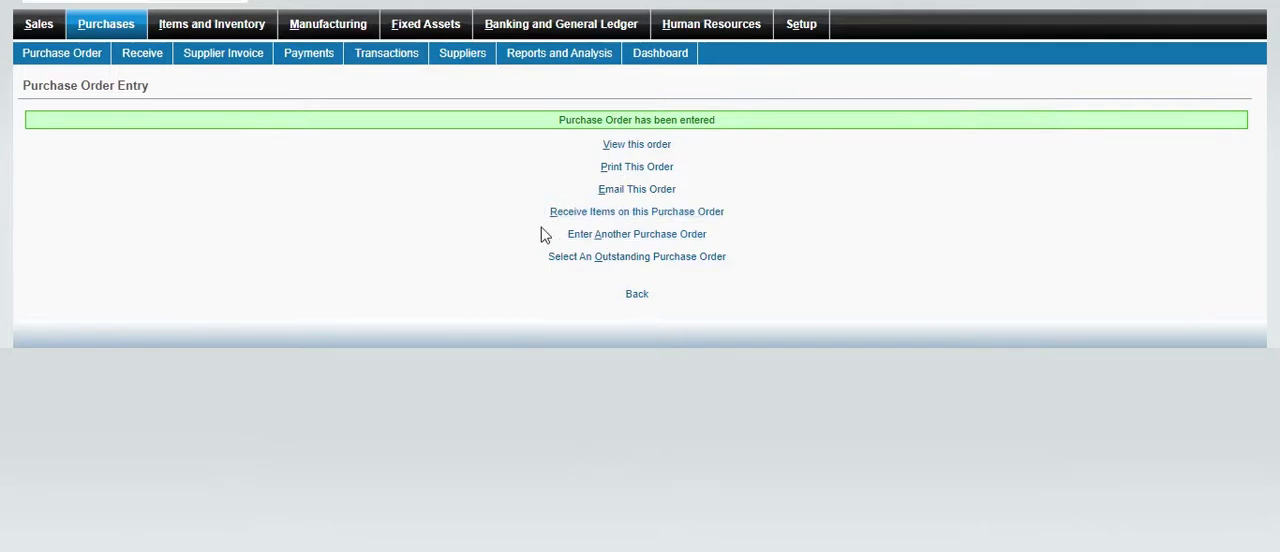
left_click(714, 215)
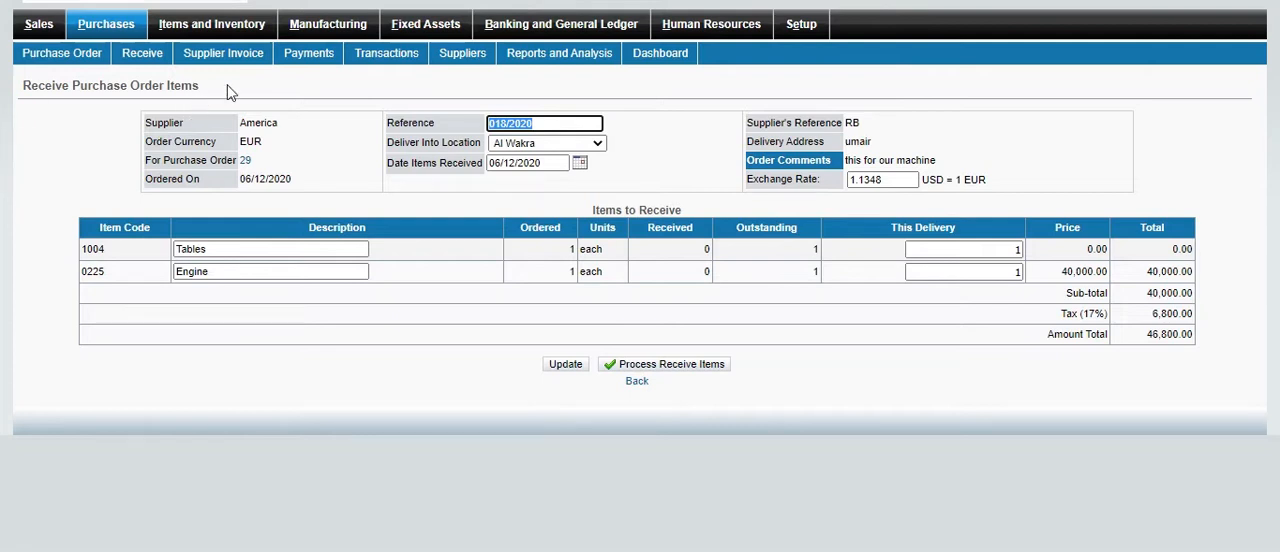
left_click_drag(228, 92, 18, 86)
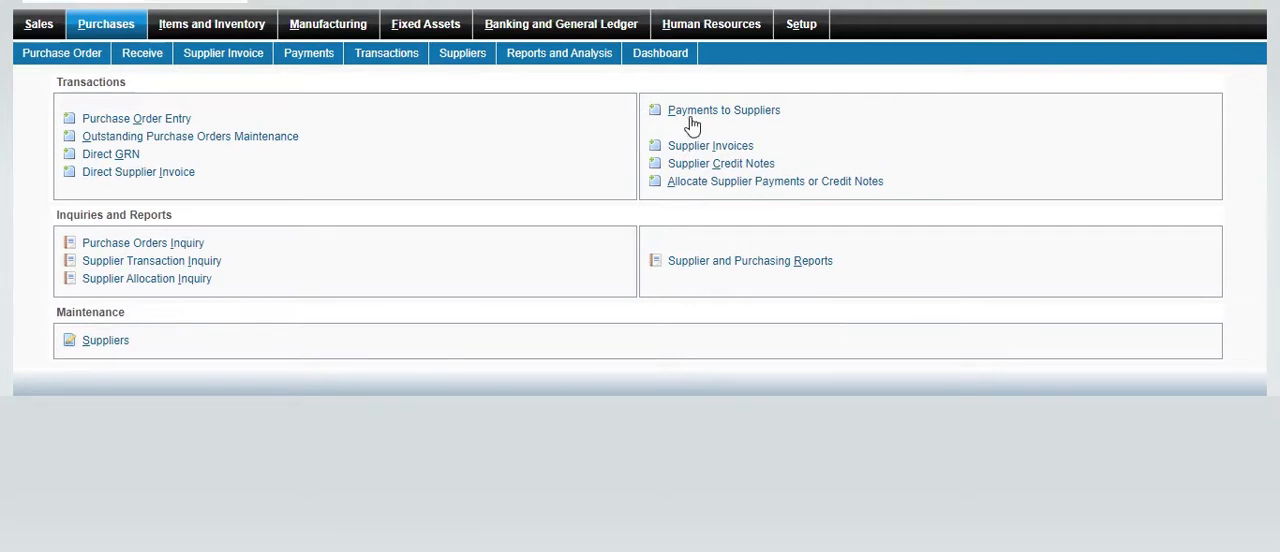
Open a new supplier payment entry and examine its Bank Balance and the available bank accounts
left_click(783, 121)
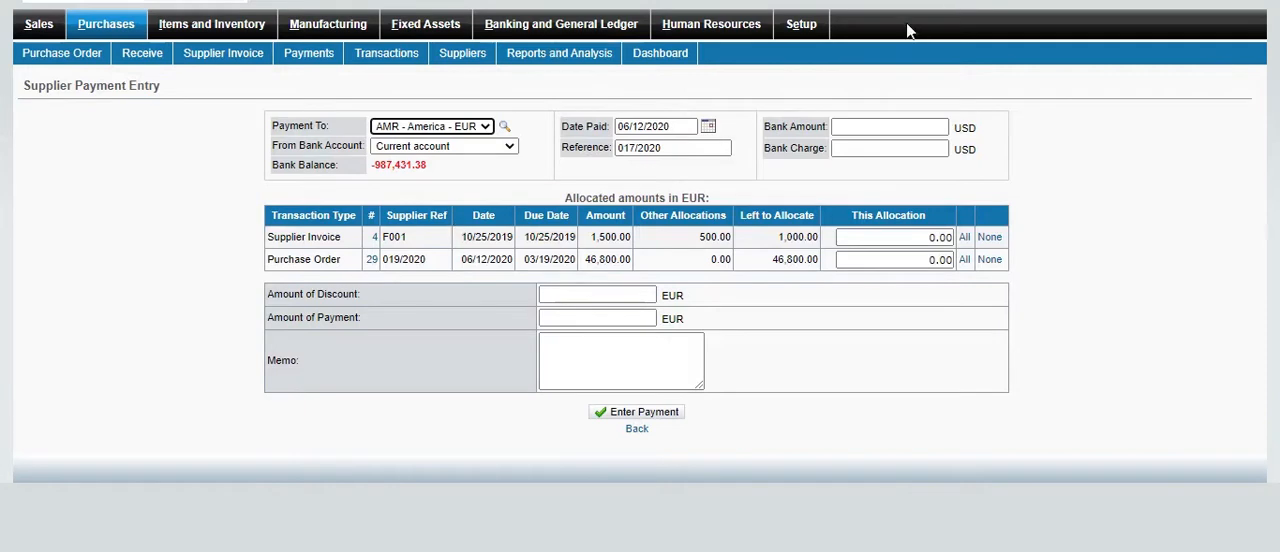
triple_click(321, 166)
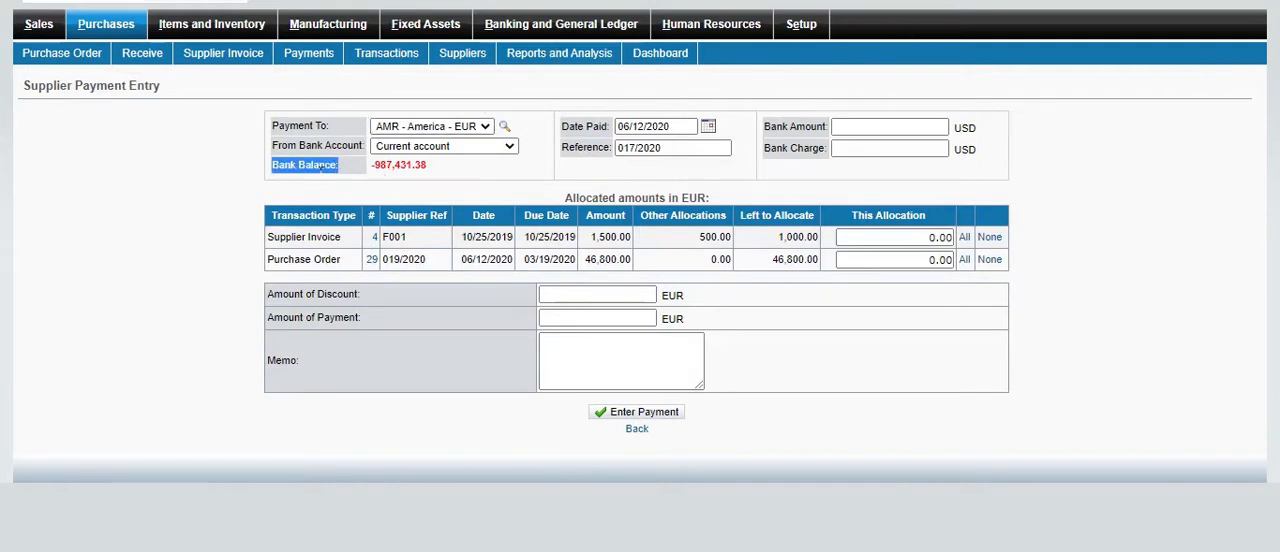
left_click(322, 168)
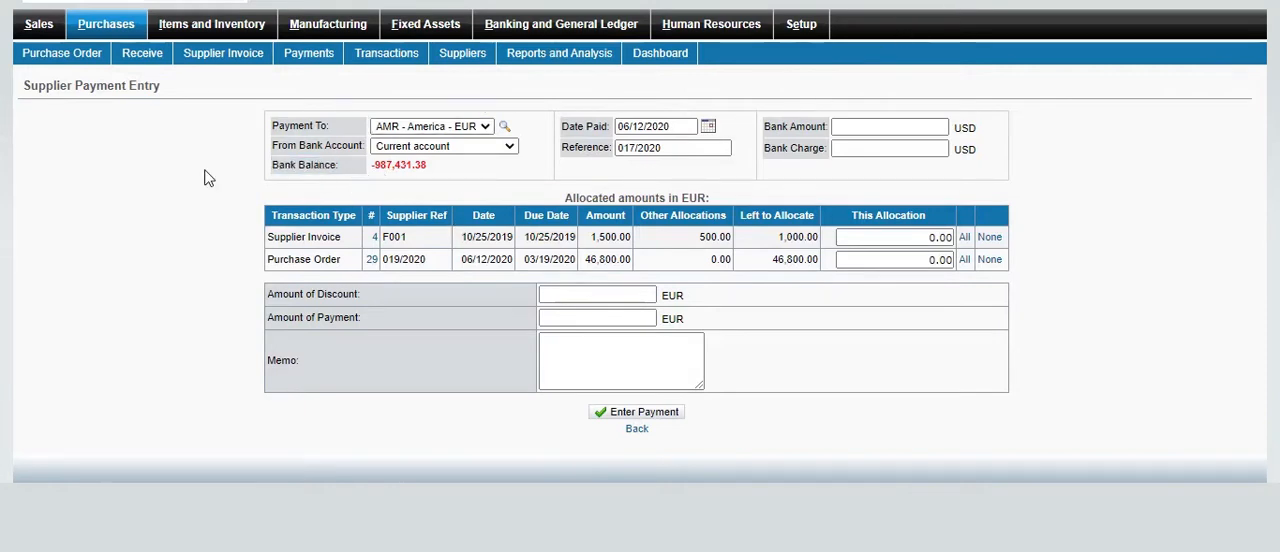
left_click(510, 147)
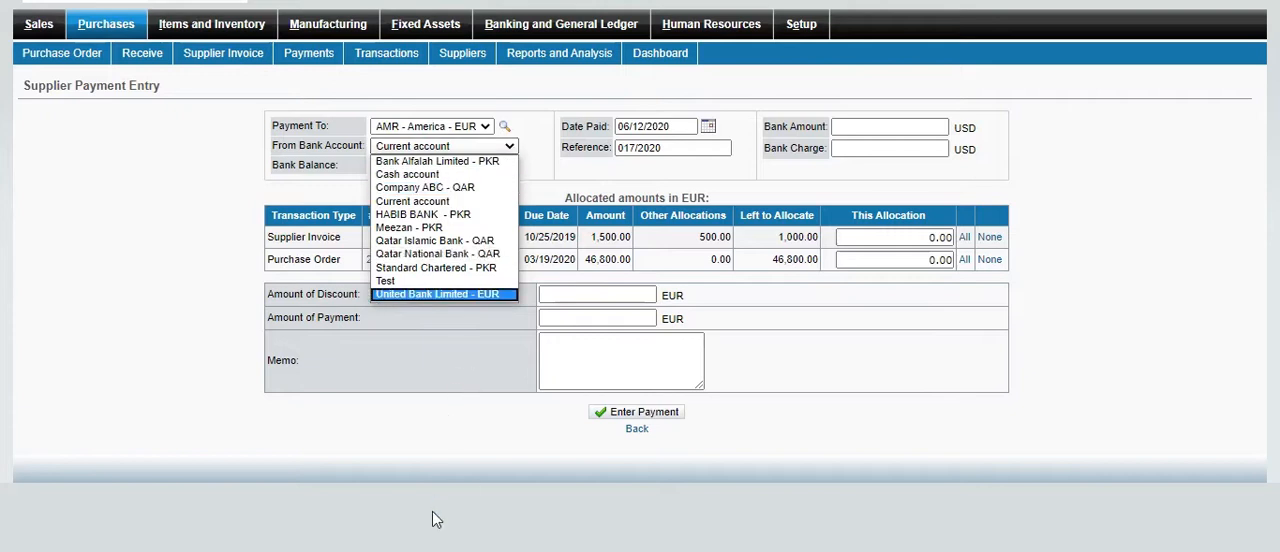
key("Escape")
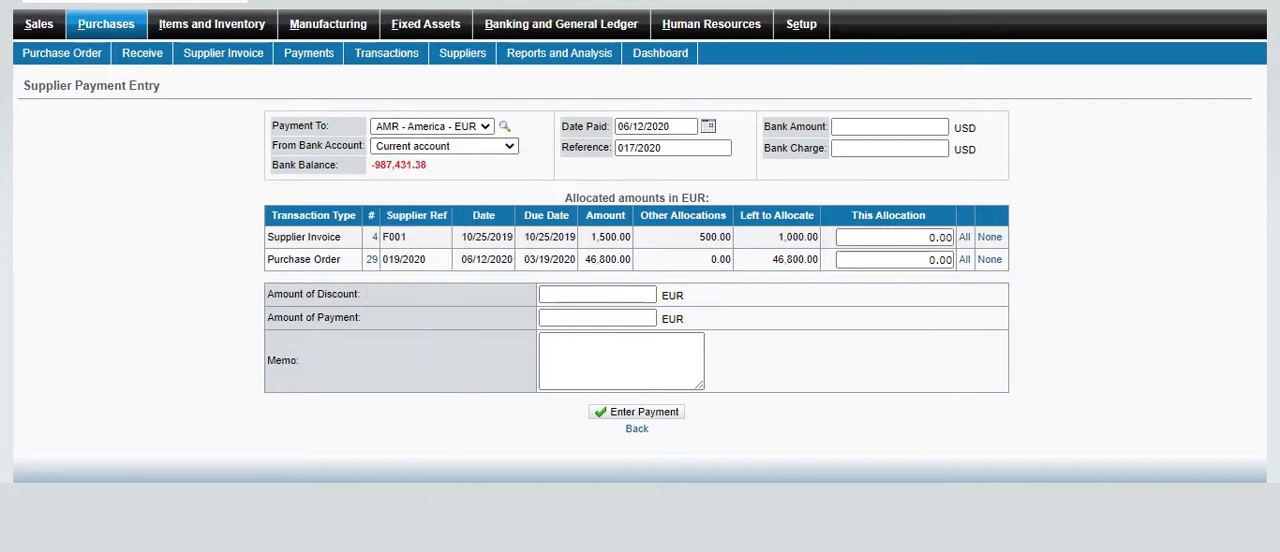
Try Bank Alfalah Limited - PKR and Meezan - PKR as the account the supplier payment is made from
left_click(508, 147)
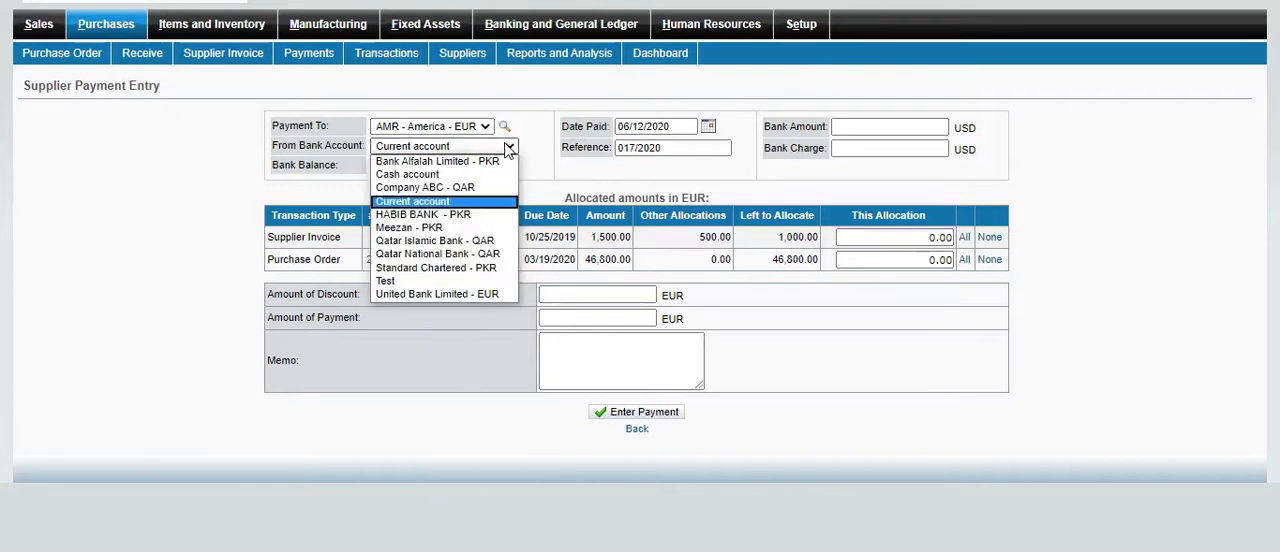
left_click(416, 161)
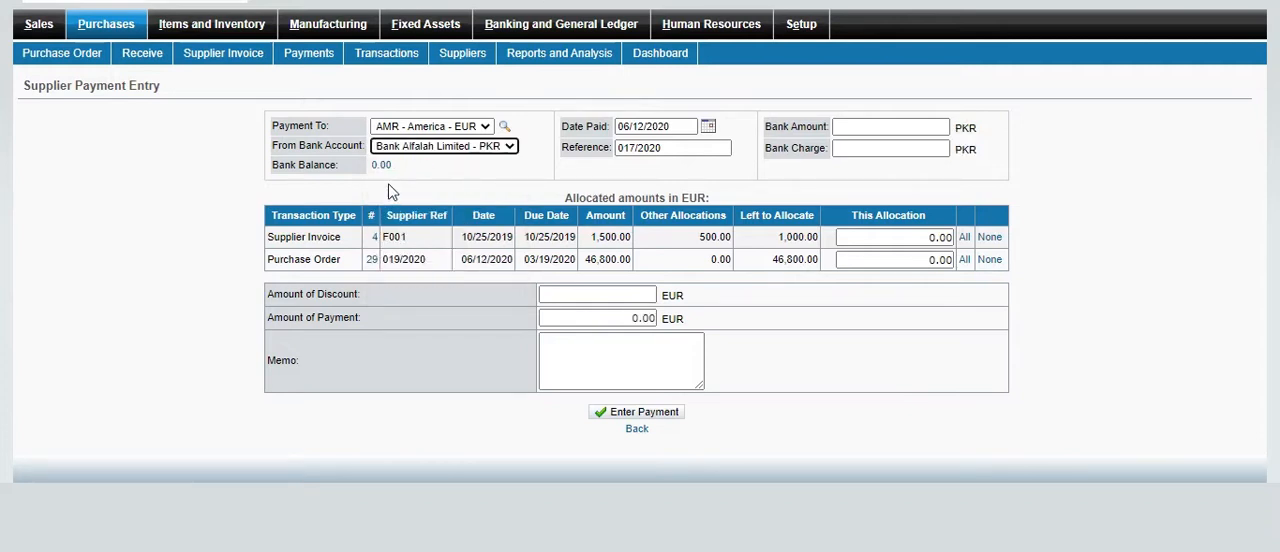
left_click(510, 148)
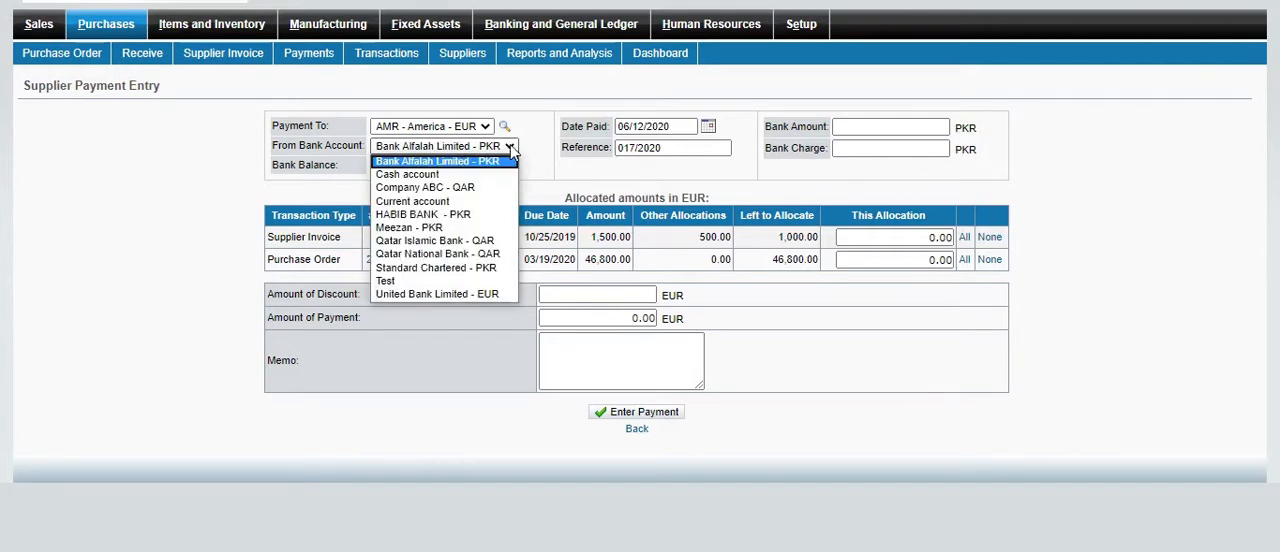
left_click(440, 229)
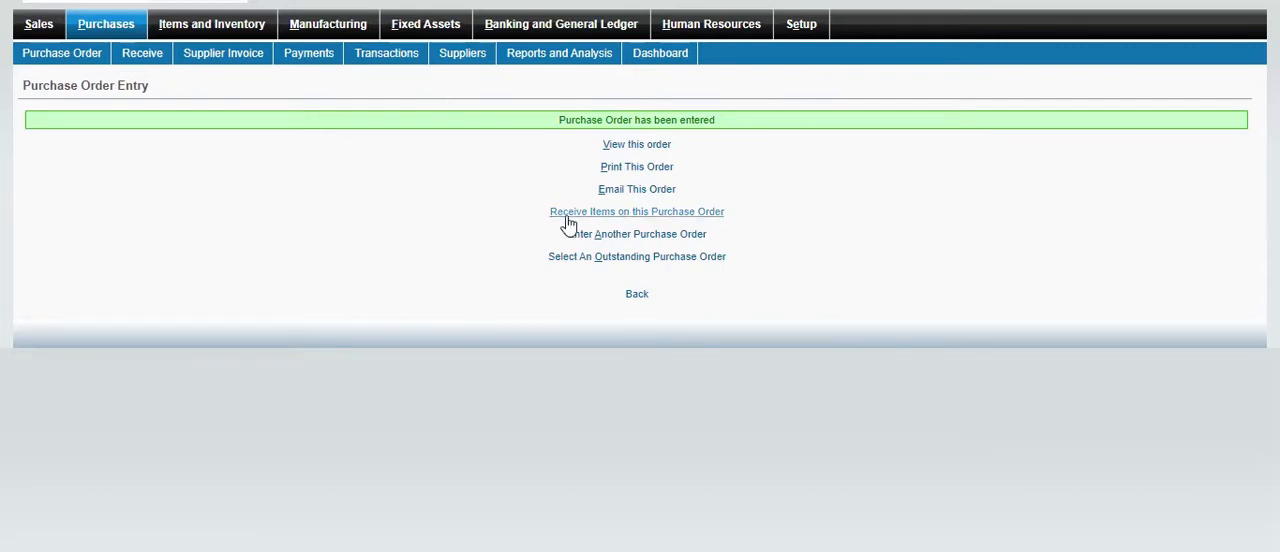
Receive the Engine item on the newly entered purchase order, checking its amount total, and process the delivery
left_click(671, 212)
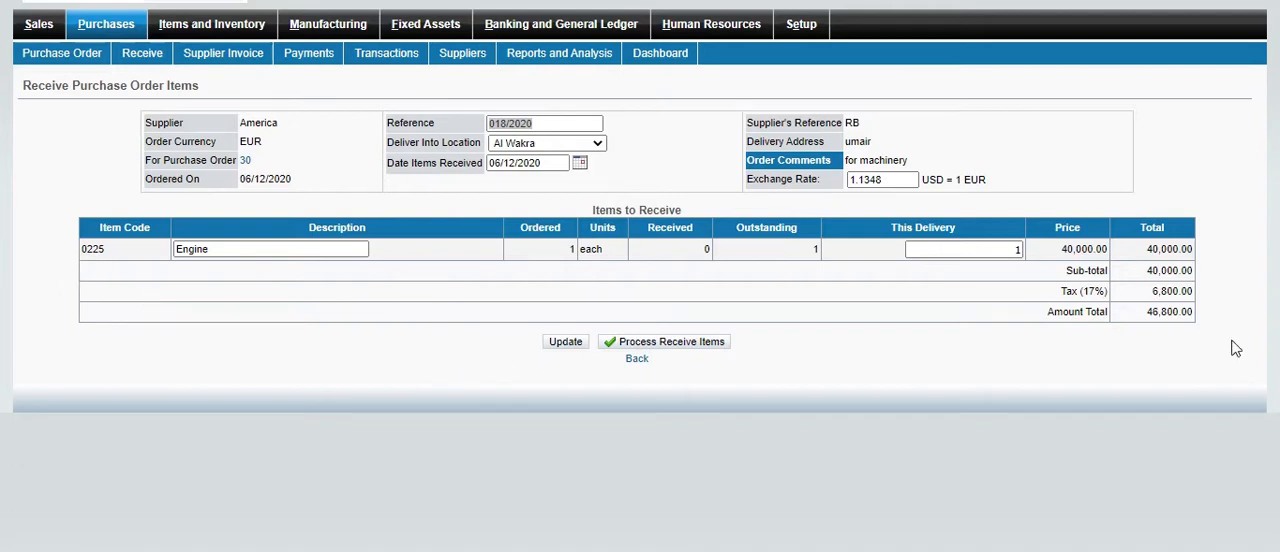
left_click_drag(1147, 313, 1205, 328)
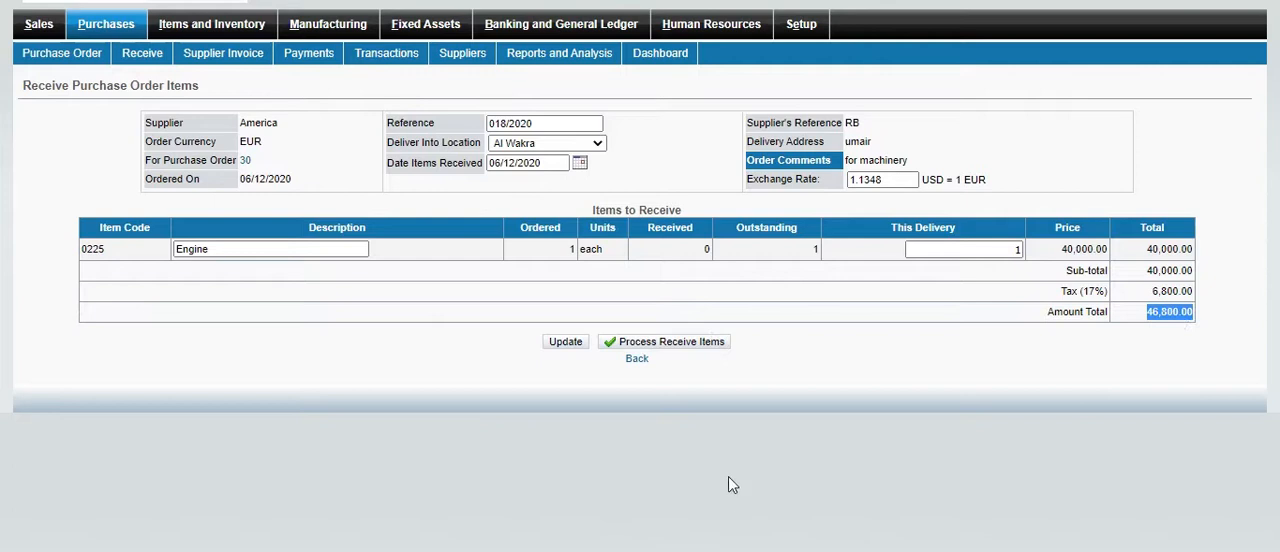
left_click(690, 343)
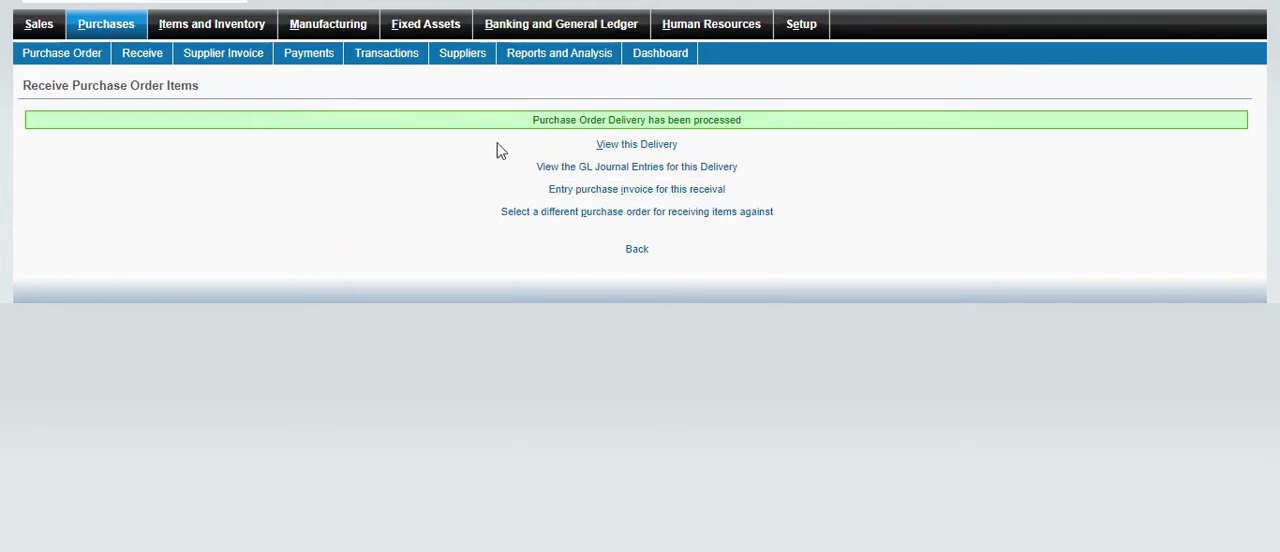
Open the purchase invoice entry for the processed delivery and examine its supplier details, items yet to be invoiced, GL items and totals
left_click(701, 195)
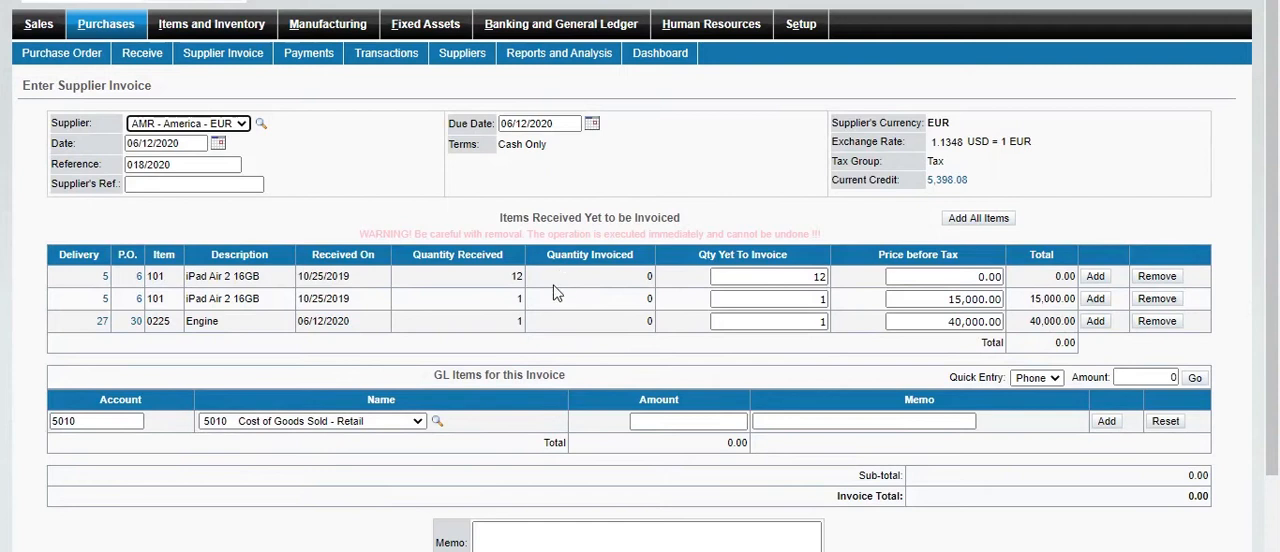
scroll(727, 272, "down", 2)
scroll(727, 272, "up", 2)
scroll(729, 272, "down", 2)
scroll(727, 272, "up", 2)
scroll(727, 272, "down", 2)
scroll(727, 272, "up", 2)
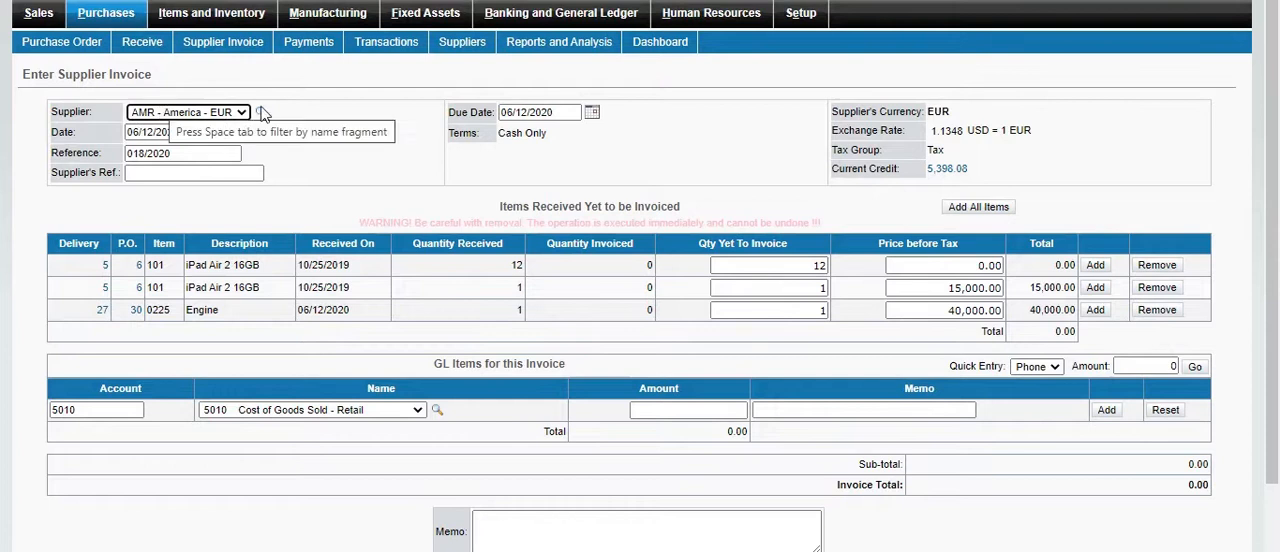
scroll(190, 120, "down", 2)
scroll(210, 125, "up", 2)
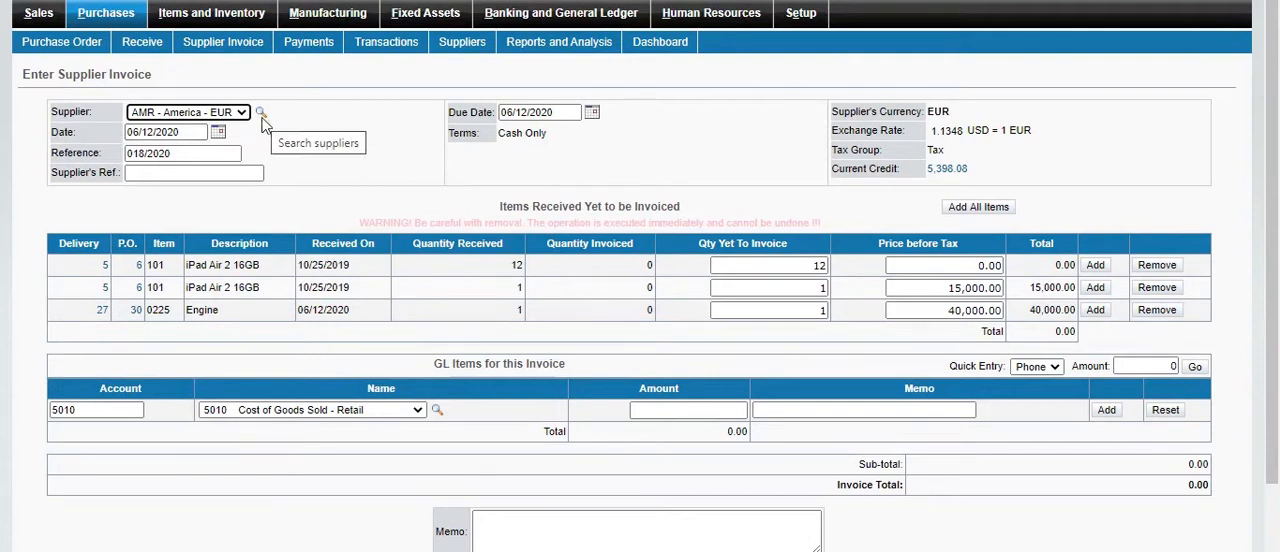
scroll(265, 125, "down", 2)
scroll(229, 222, "up", 2)
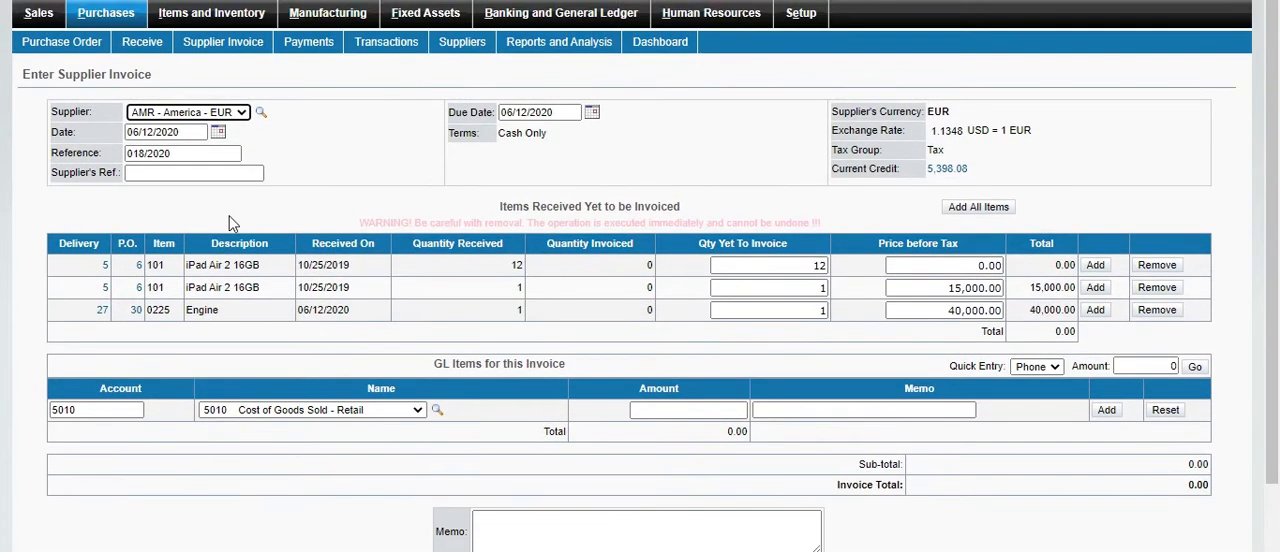
scroll(491, 200, "down", 2)
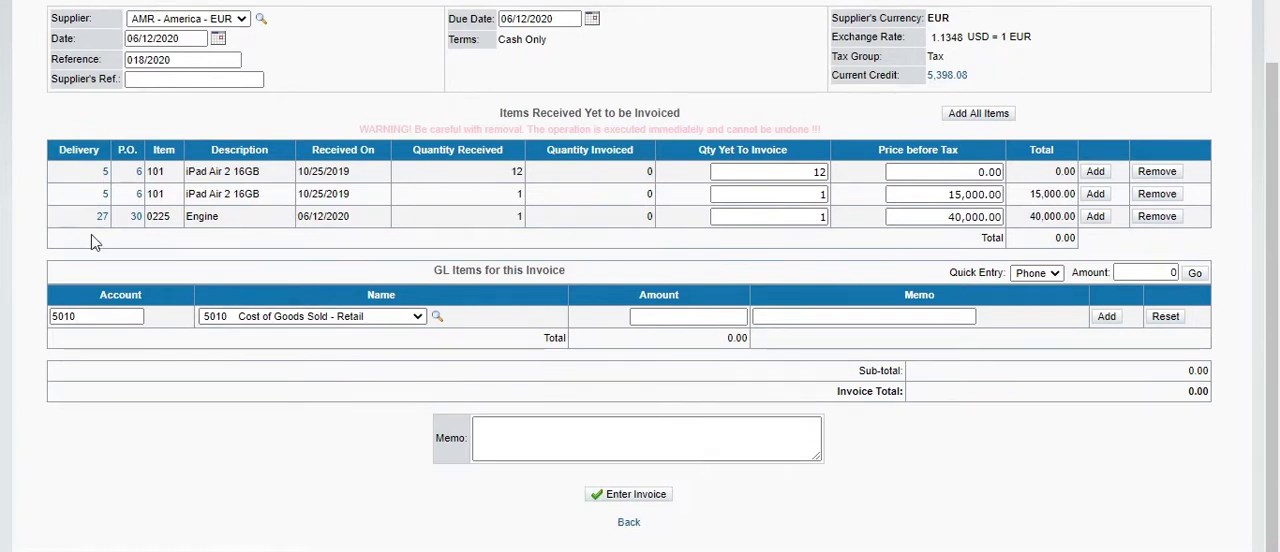
scroll(77, 46, "up", 2)
left_click_drag(31, 85, 245, 110)
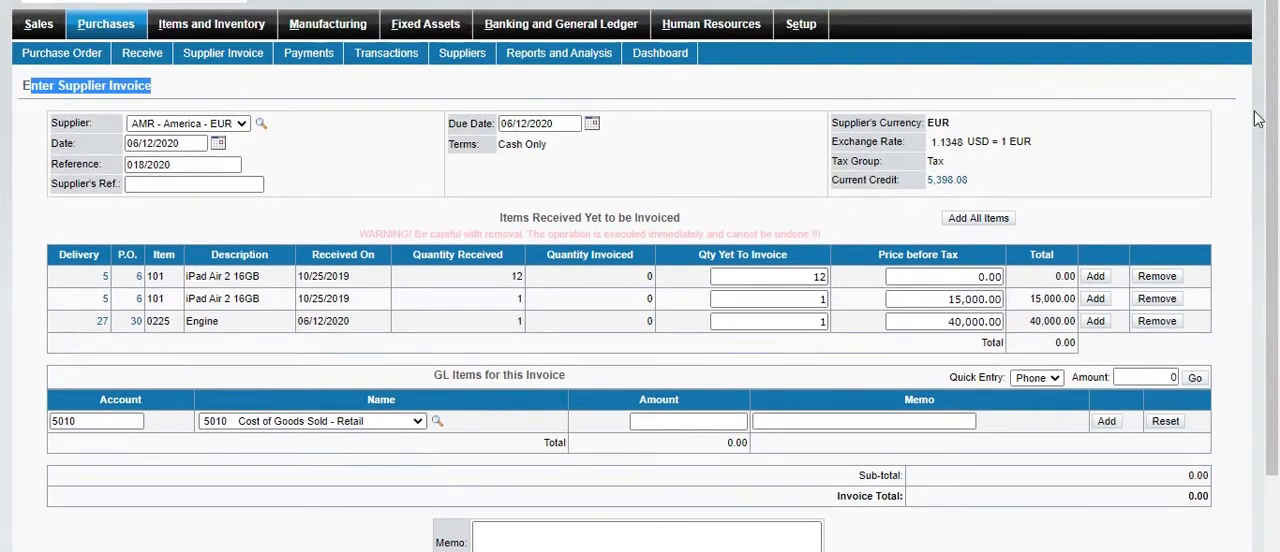
scroll(1120, 330, "down", 2)
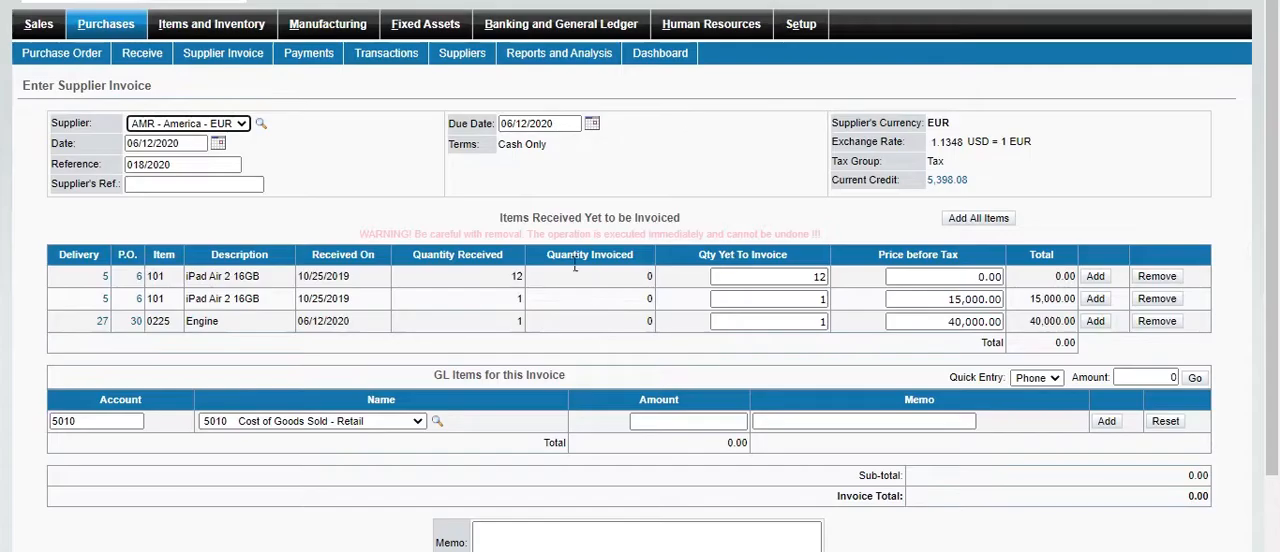
scroll(640, 300, "down", 2)
scroll(252, 186, "up", 2)
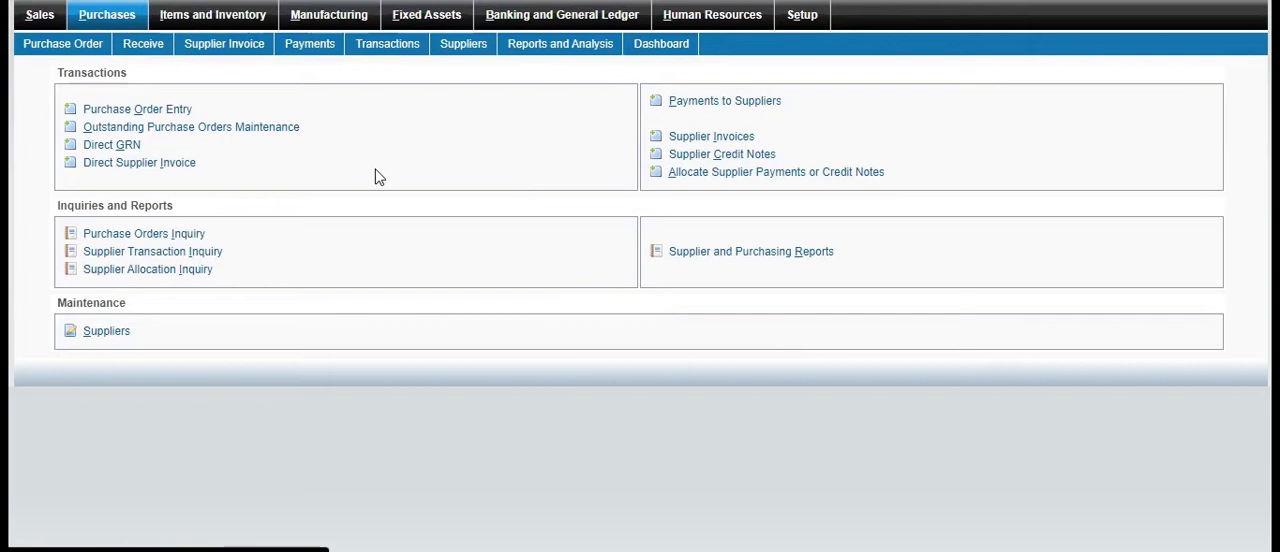
Start a new supplier invoice for the supplier America, found through the supplier search, and set the supplier's reference to 5
left_click(695, 138)
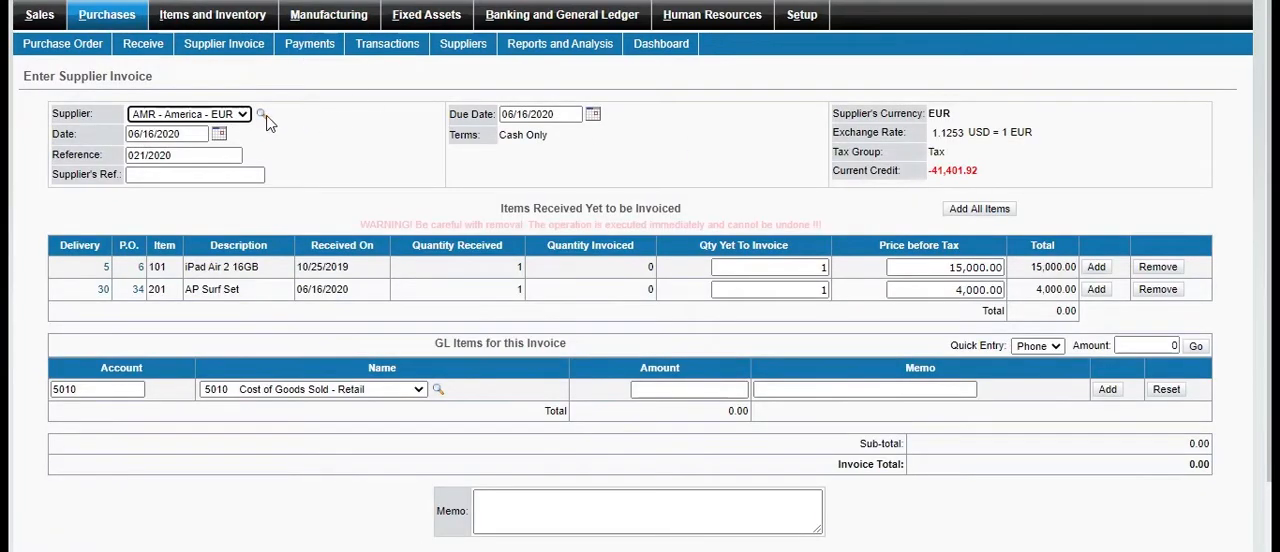
left_click(261, 115)
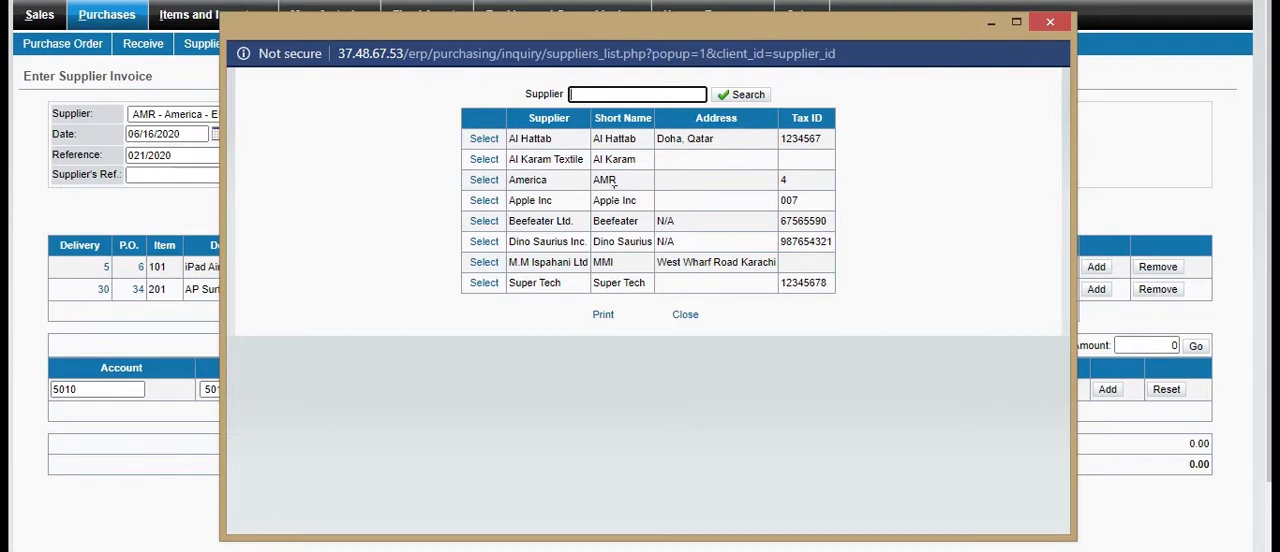
left_click(485, 181)
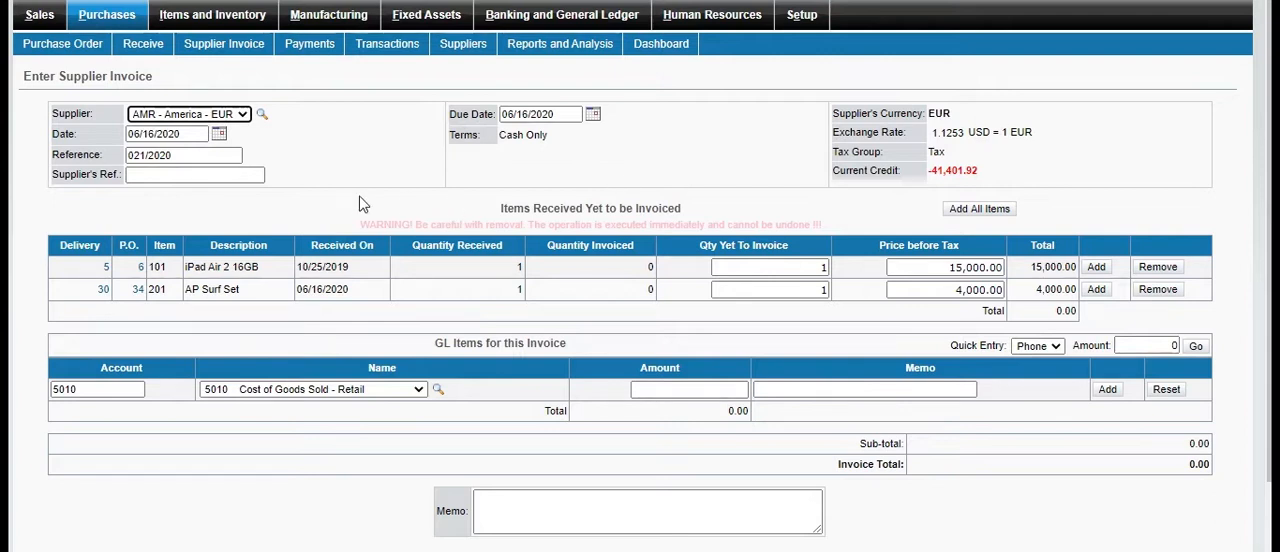
left_click(174, 176)
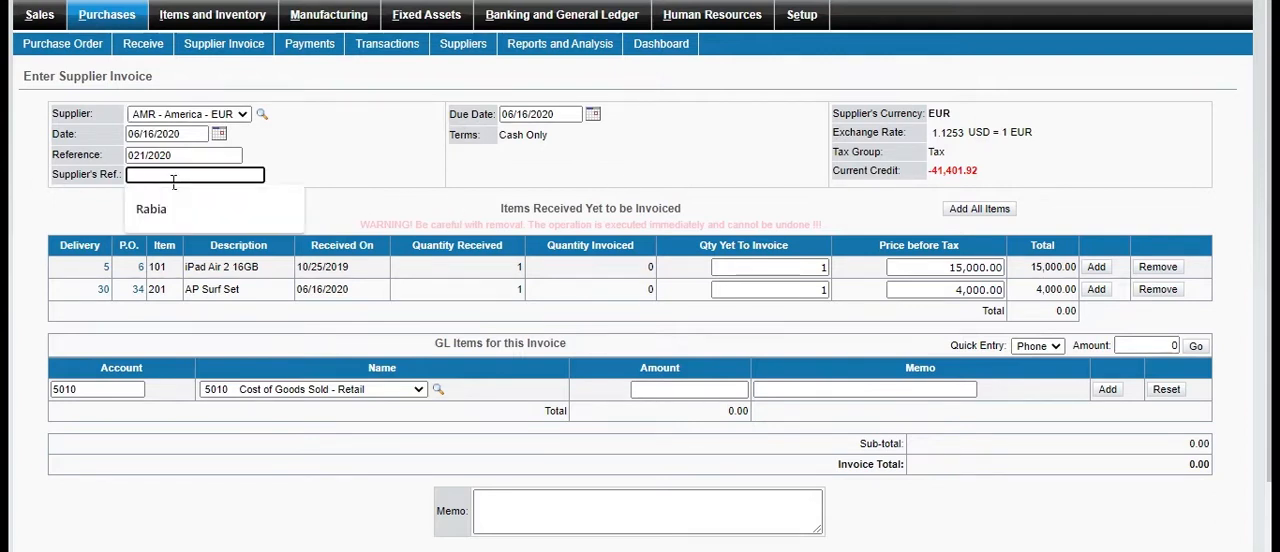
type("5421")
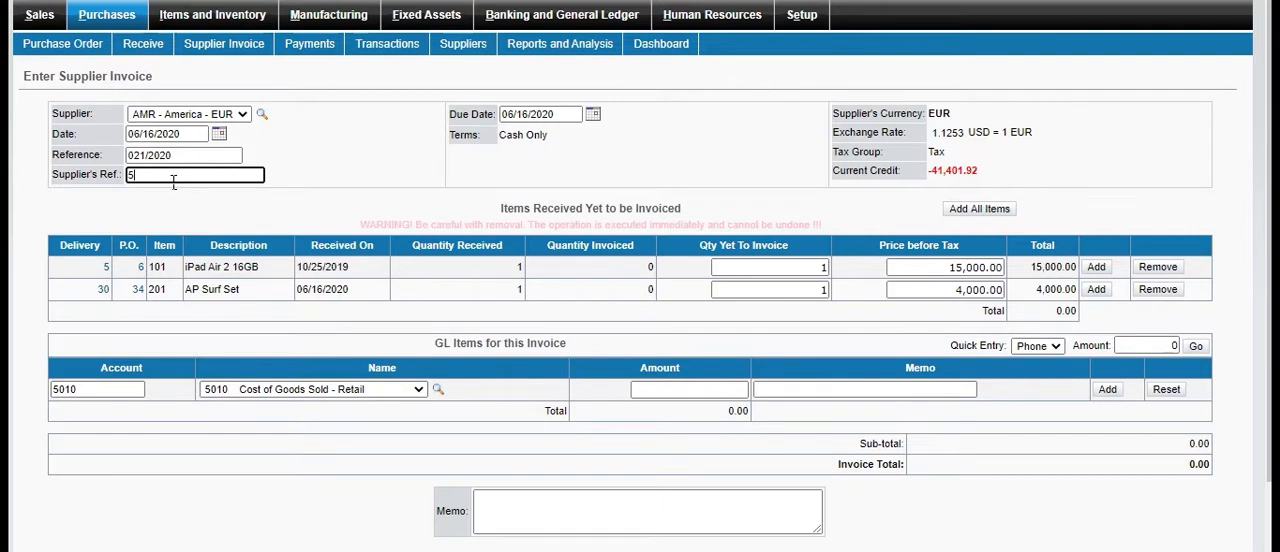
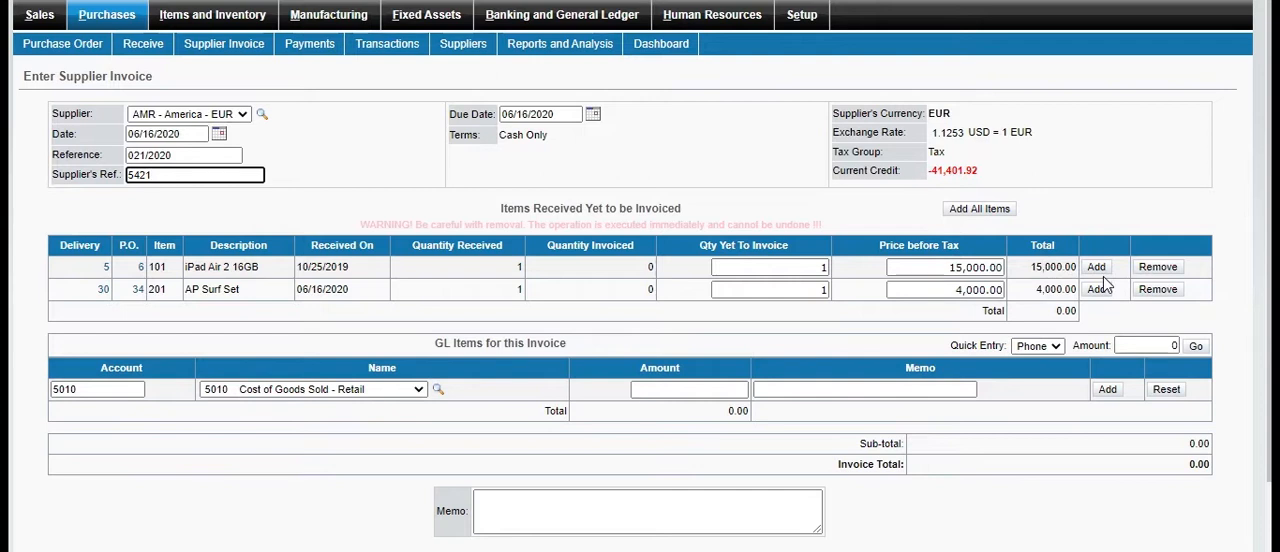
Add the AP Surf Set item to the supplier invoice, write bill as the memo, and enter the invoice
left_click(1148, 268)
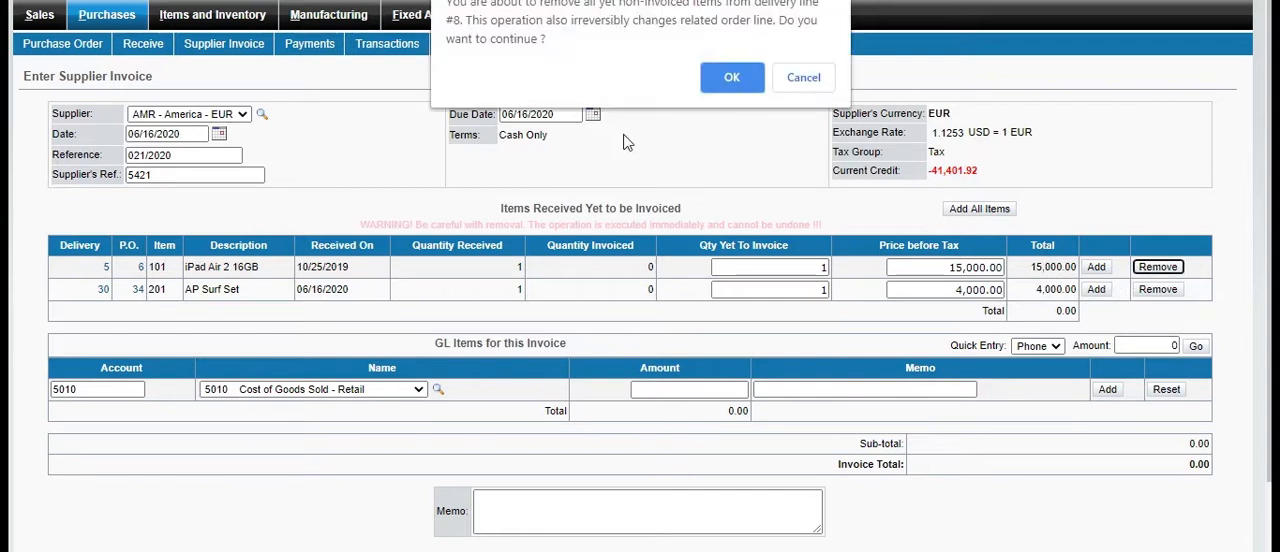
left_click(802, 80)
left_click(1097, 292)
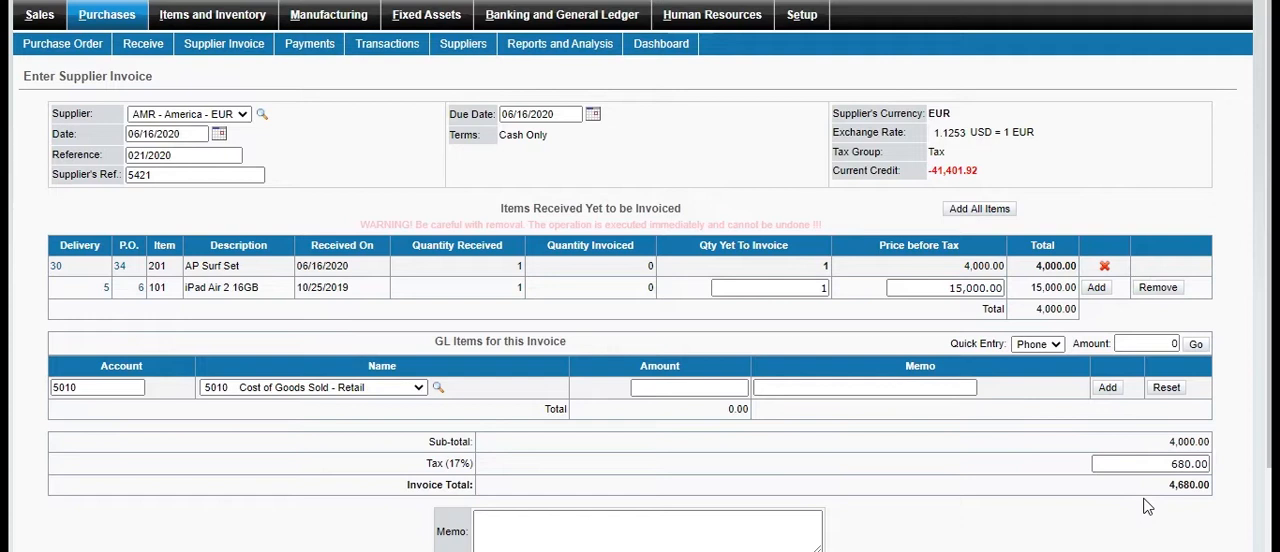
scroll(1145, 500, "down", 1)
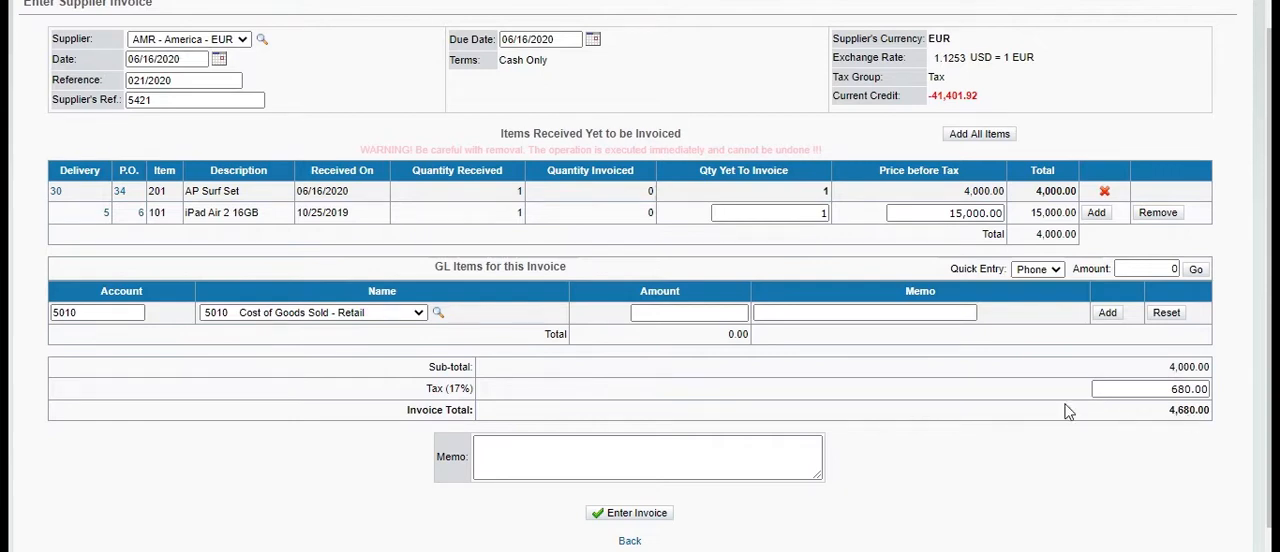
left_click(661, 457)
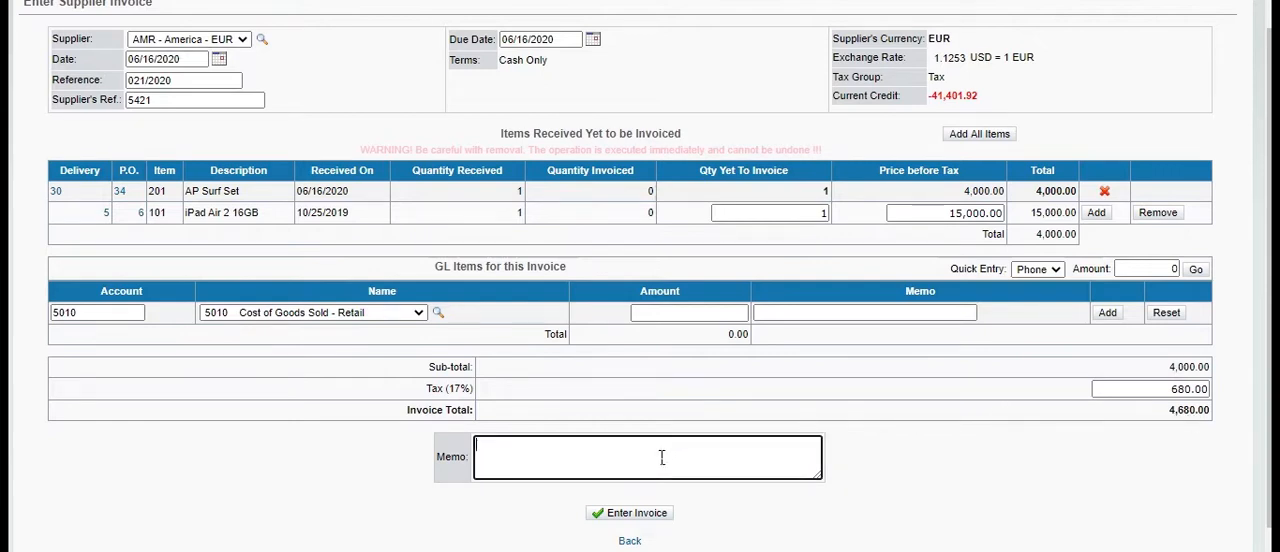
type("bill")
left_click(630, 511)
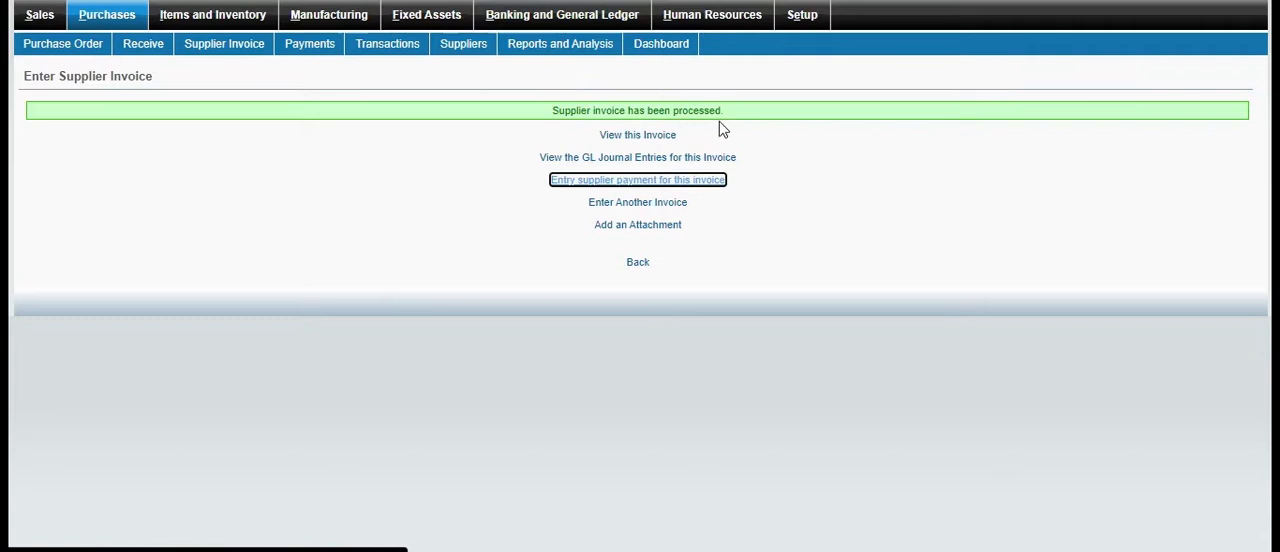
View the processed supplier invoice and its GL journal entries
left_click(667, 136)
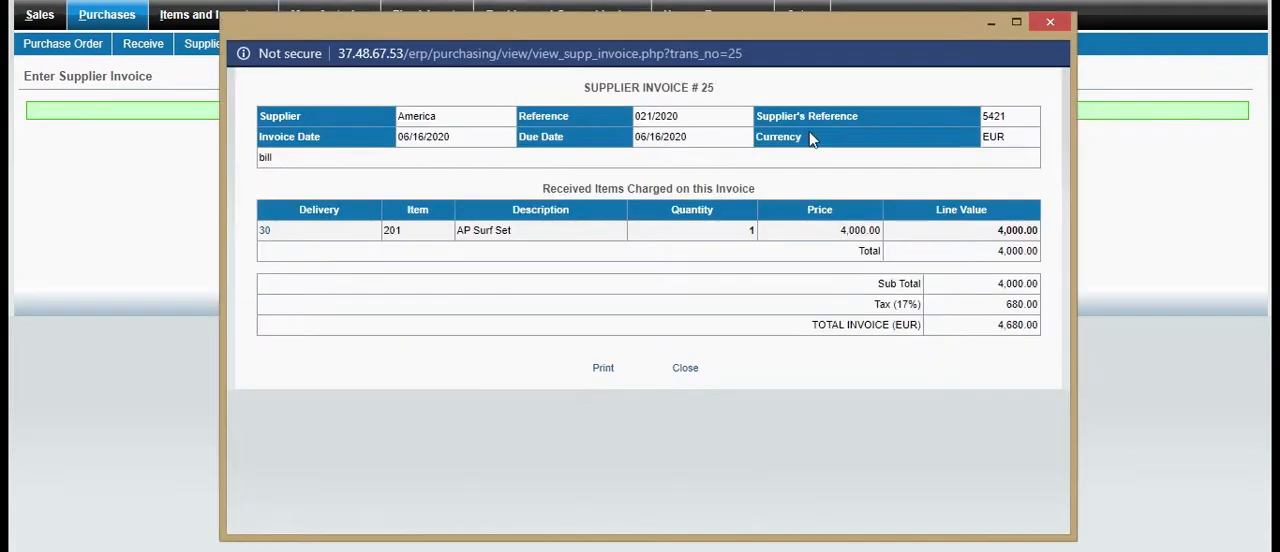
left_click(1050, 21)
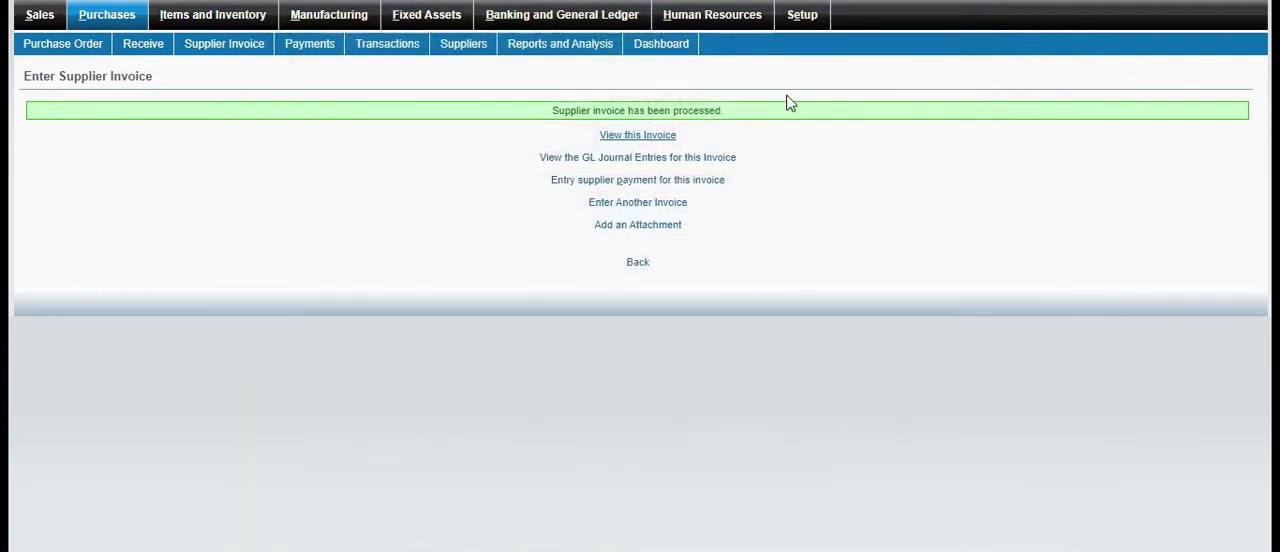
left_click(605, 159)
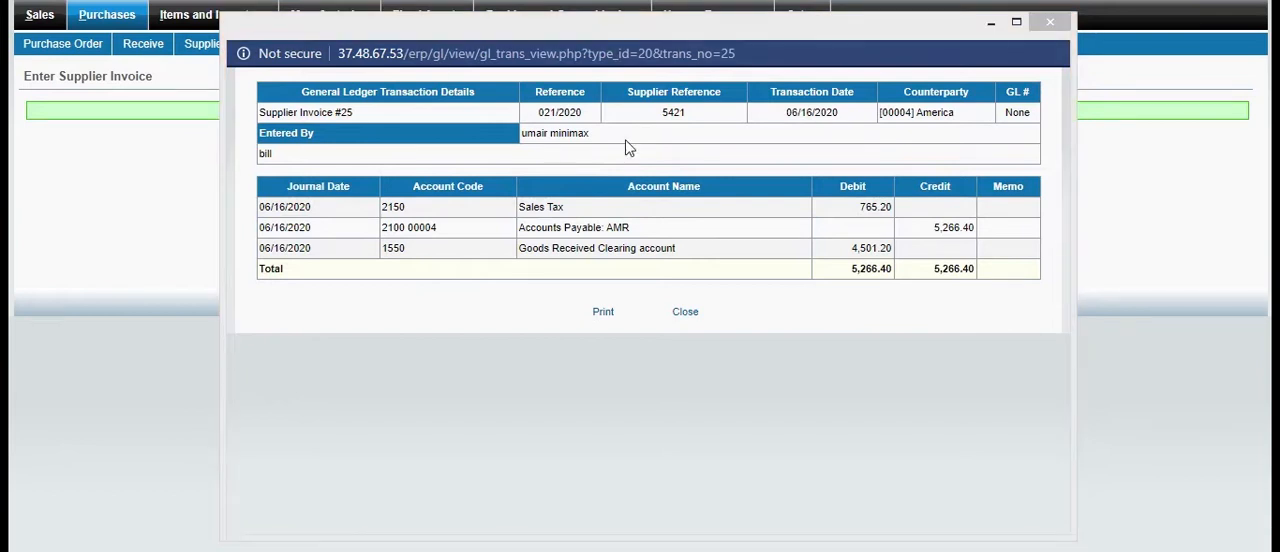
left_click(1040, 30)
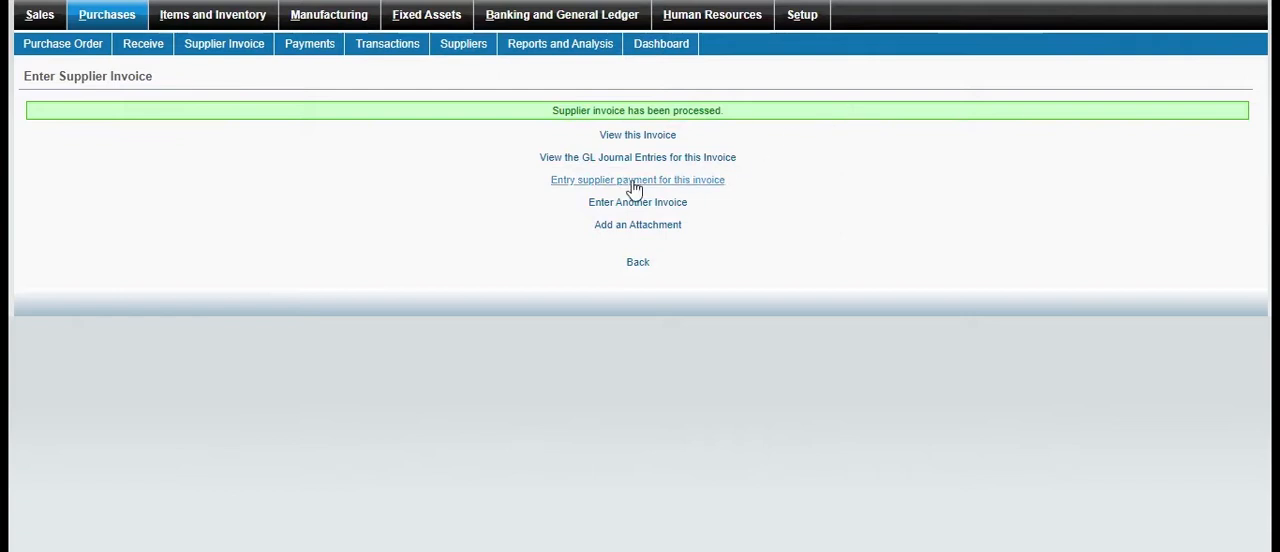
left_click(717, 183)
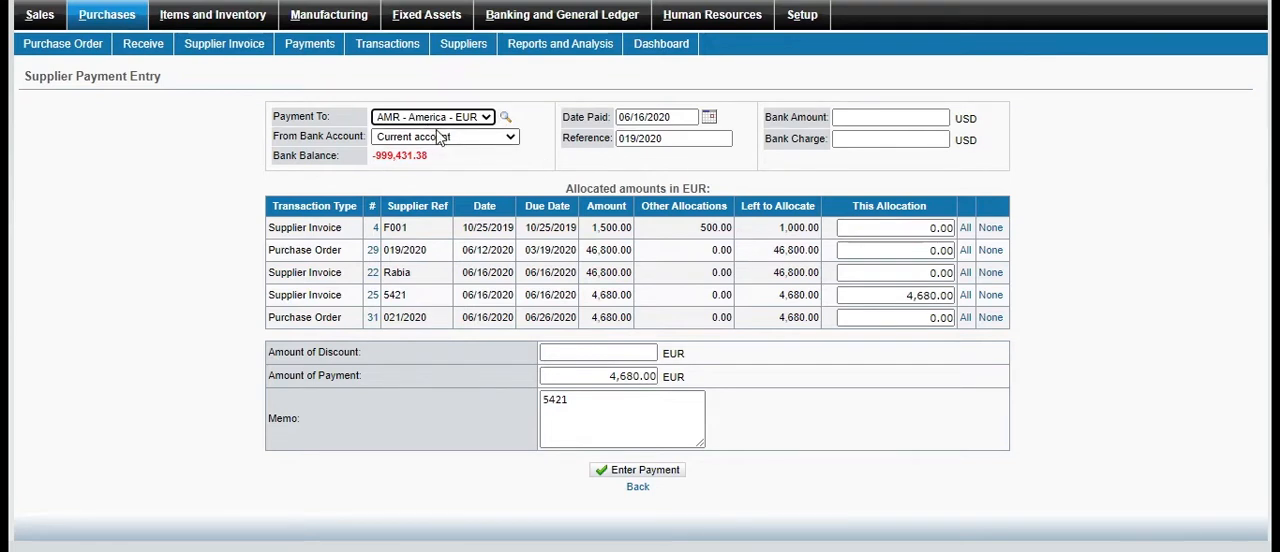
left_click(504, 114)
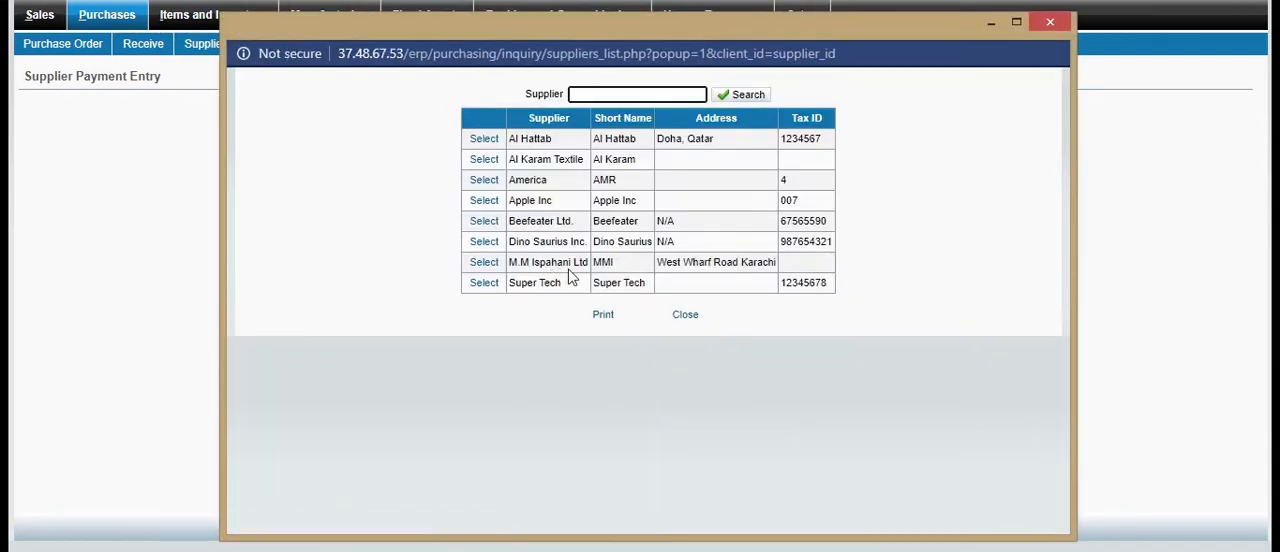
left_click(1048, 24)
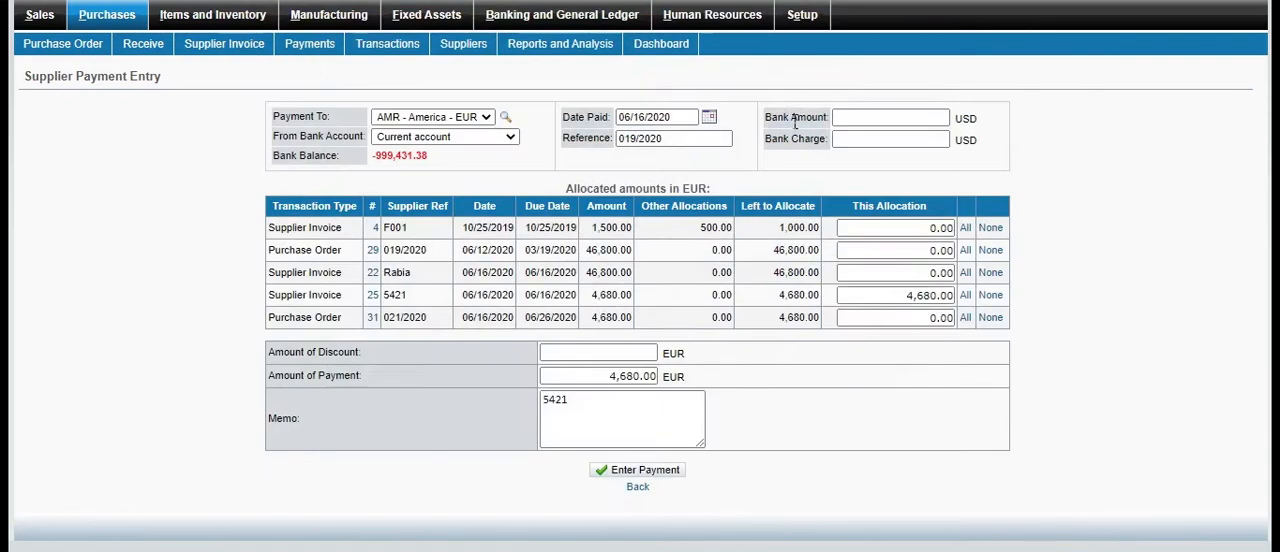
Start a new payment to the supplier America with a bank amount of 5,000.00 and a bank charge of 1,000.00 USD
left_click(108, 16)
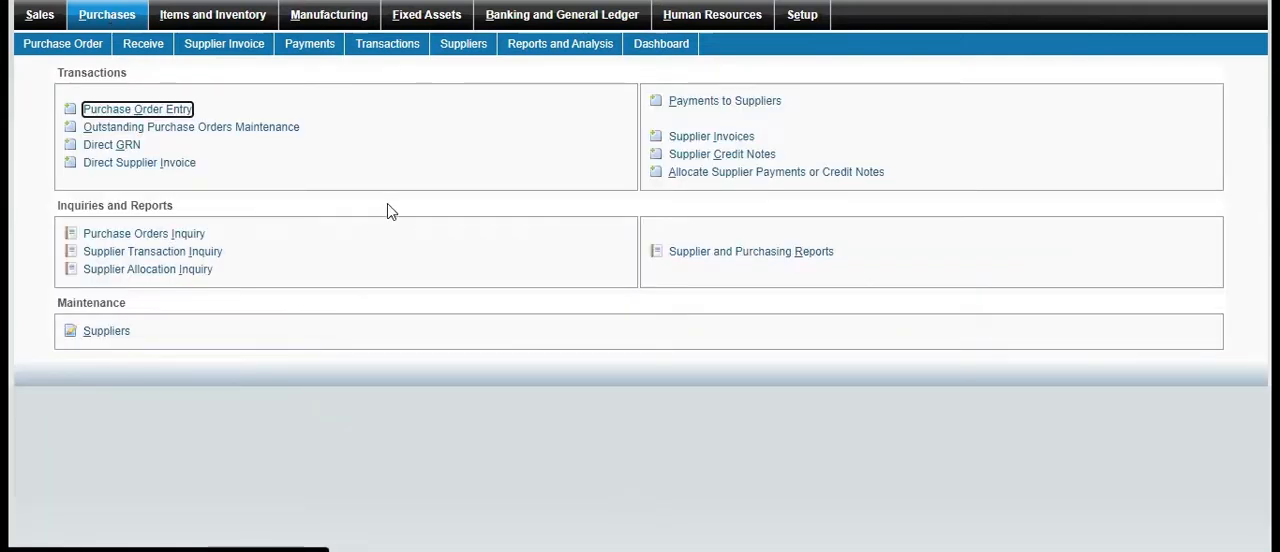
left_click(733, 102)
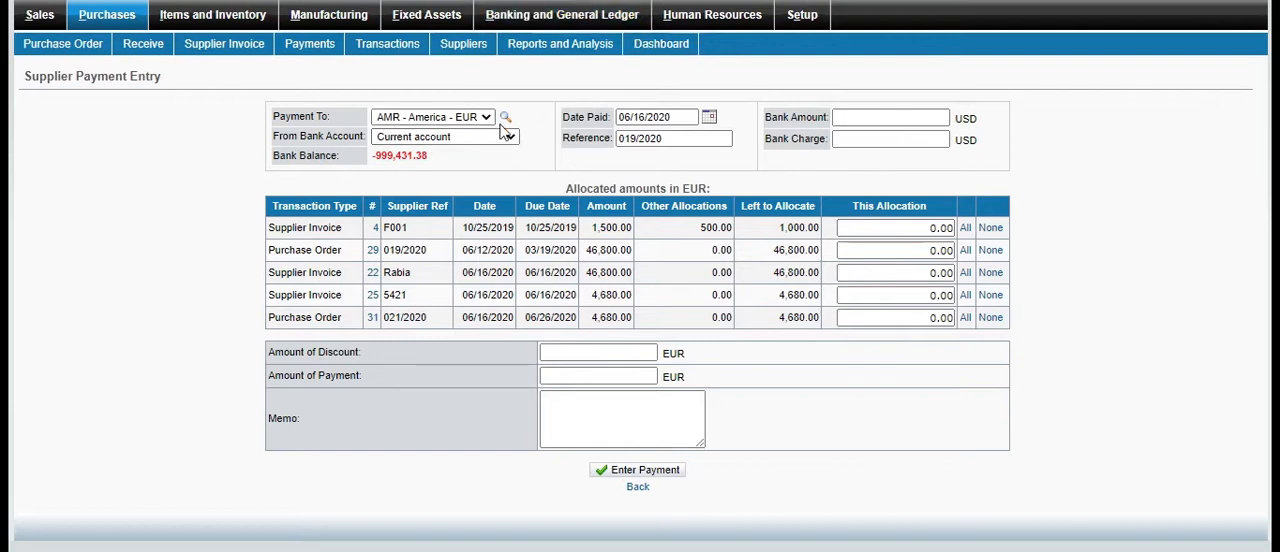
left_click(927, 128)
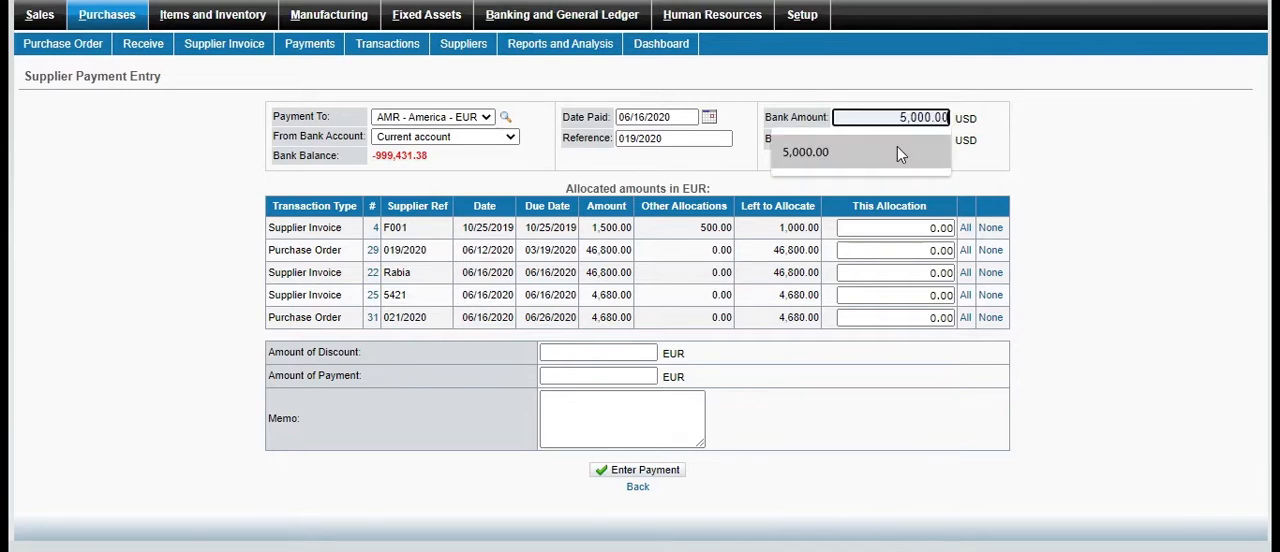
left_click(897, 144)
left_click(906, 145)
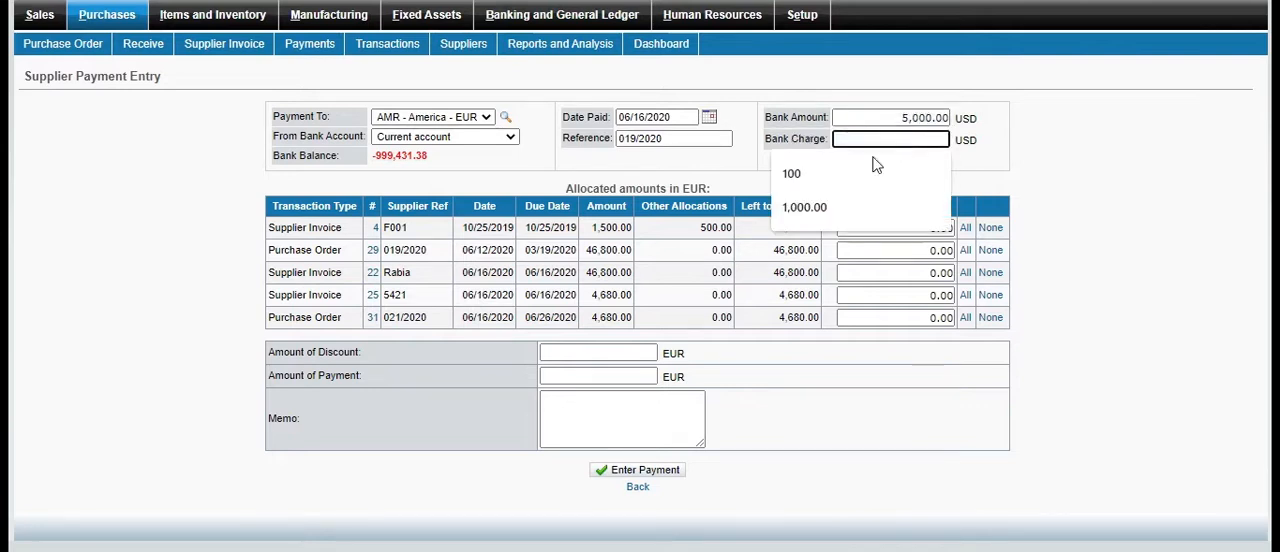
left_click(805, 208)
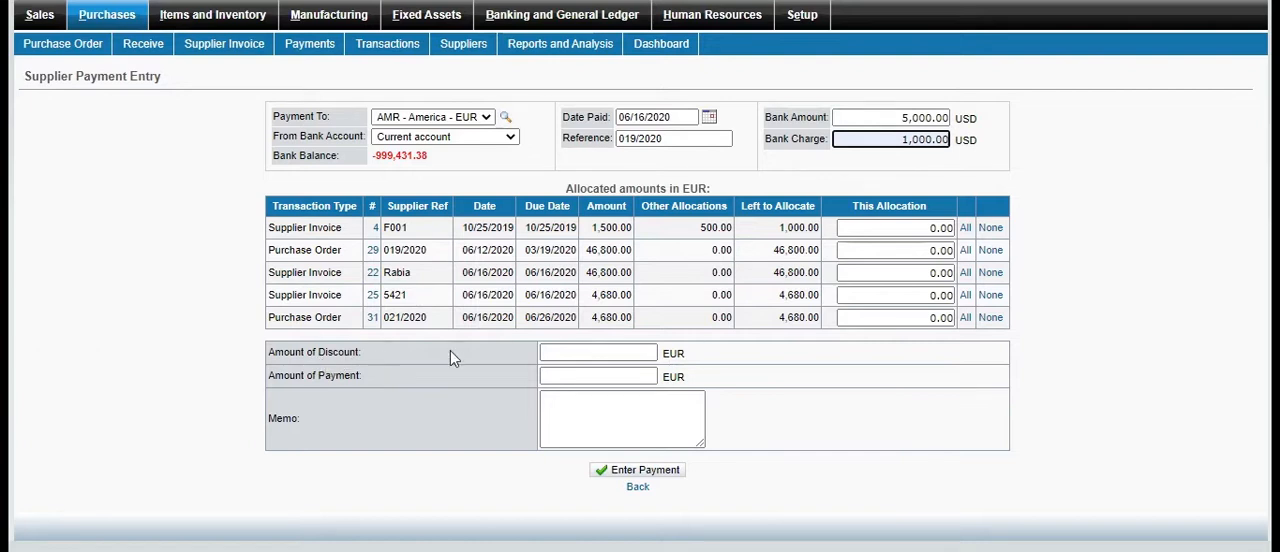
Set the discount to 10.00 EUR and the payment amount to 4,670.00 EUR, write paid as the memo, and enter the payment
left_click(586, 355)
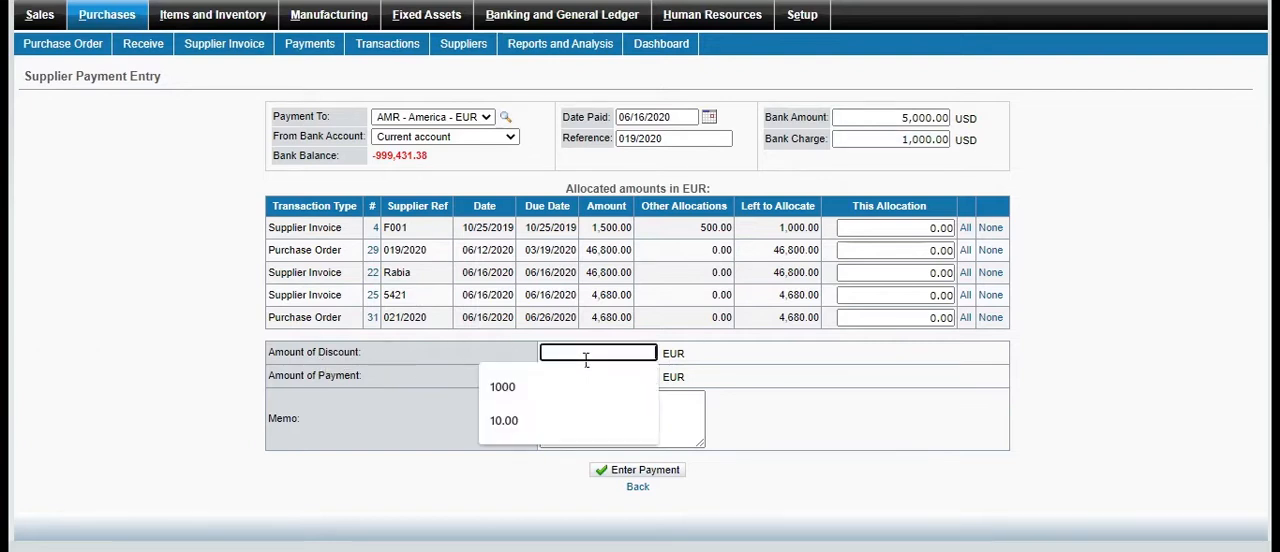
left_click(522, 421)
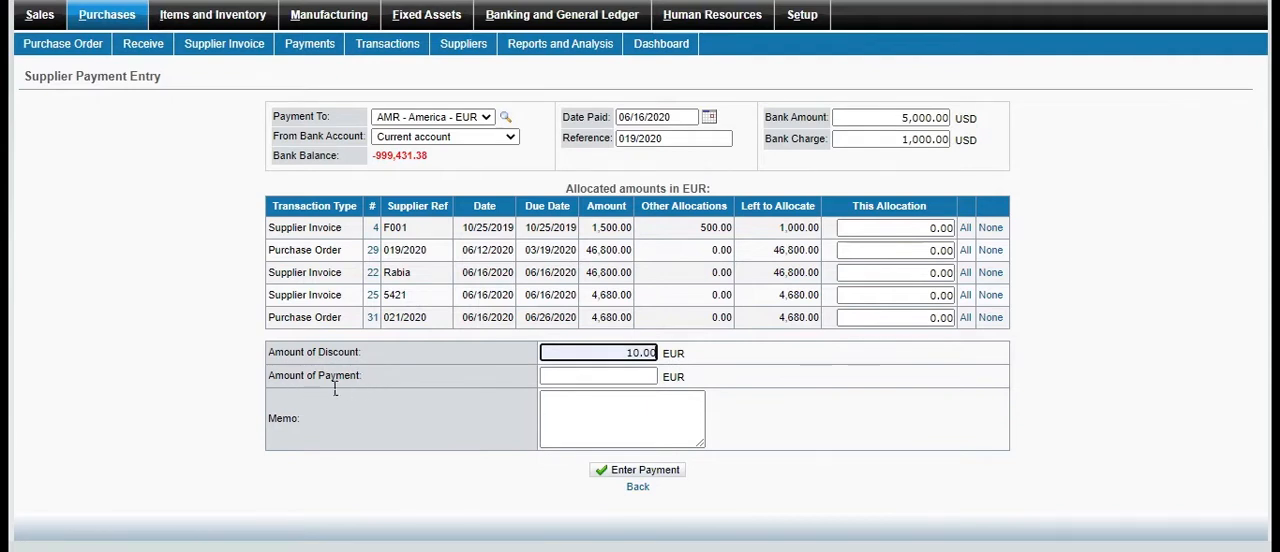
left_click(590, 377)
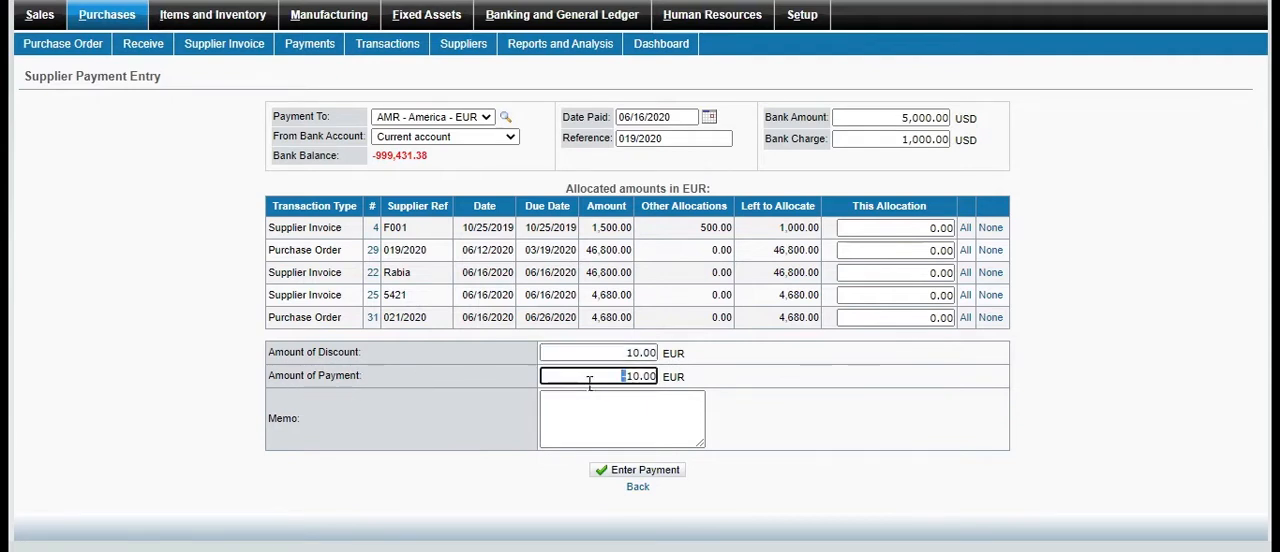
double_click(643, 383)
type("4,67")
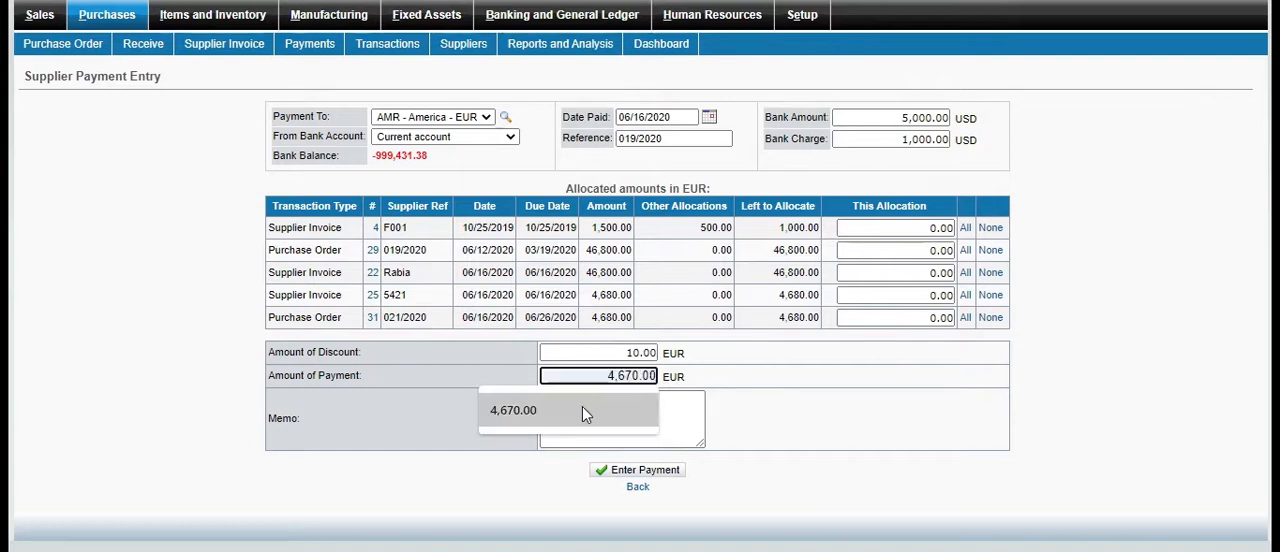
left_click(582, 406)
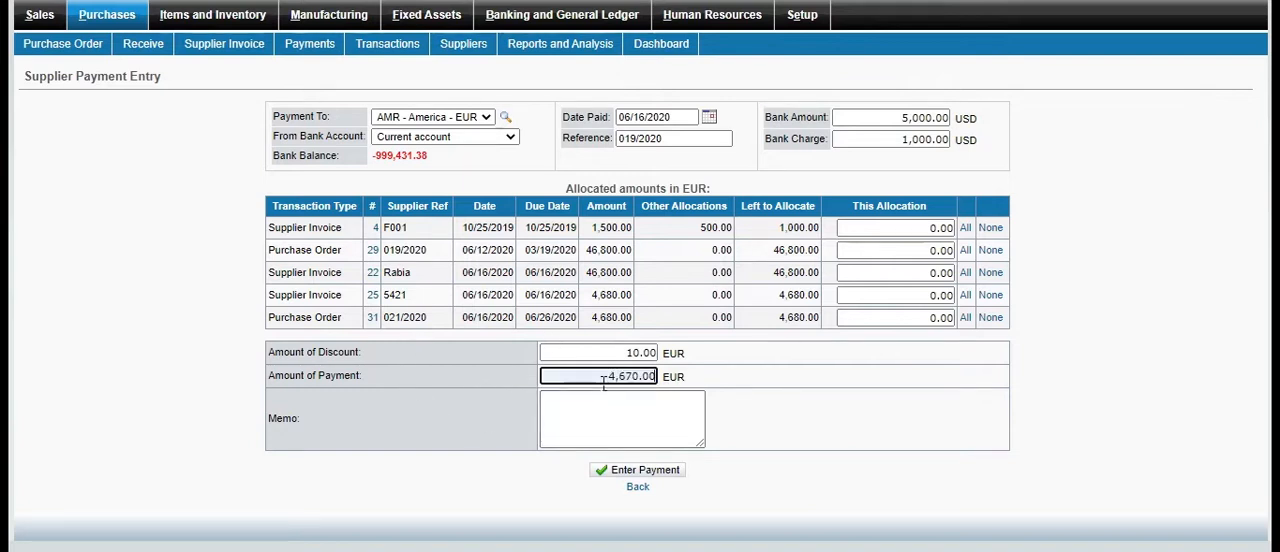
left_click(570, 426)
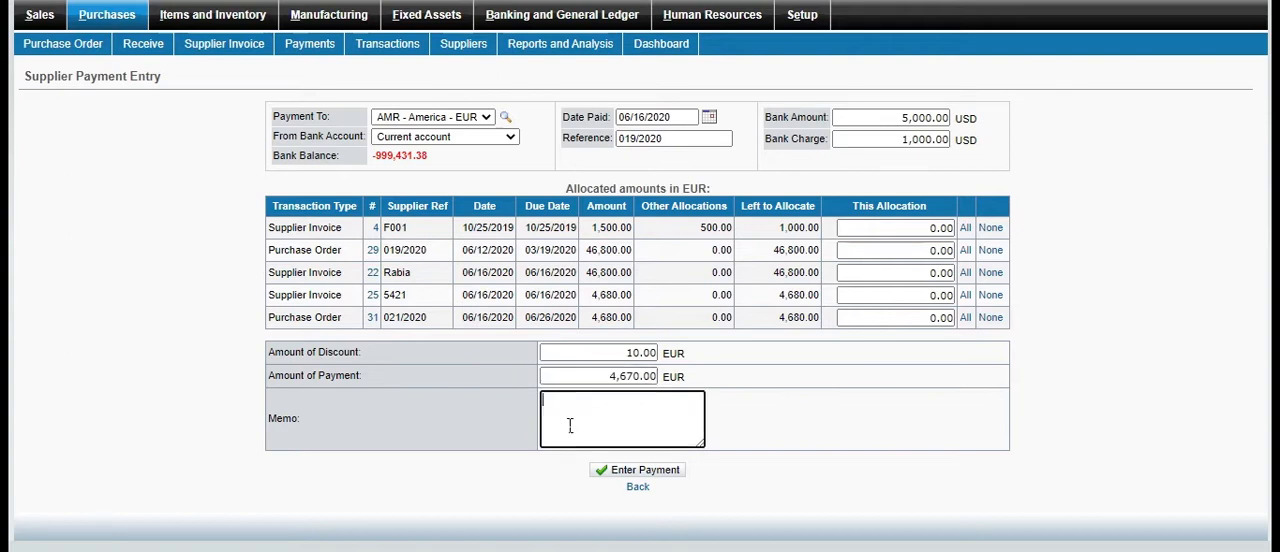
left_click(632, 474)
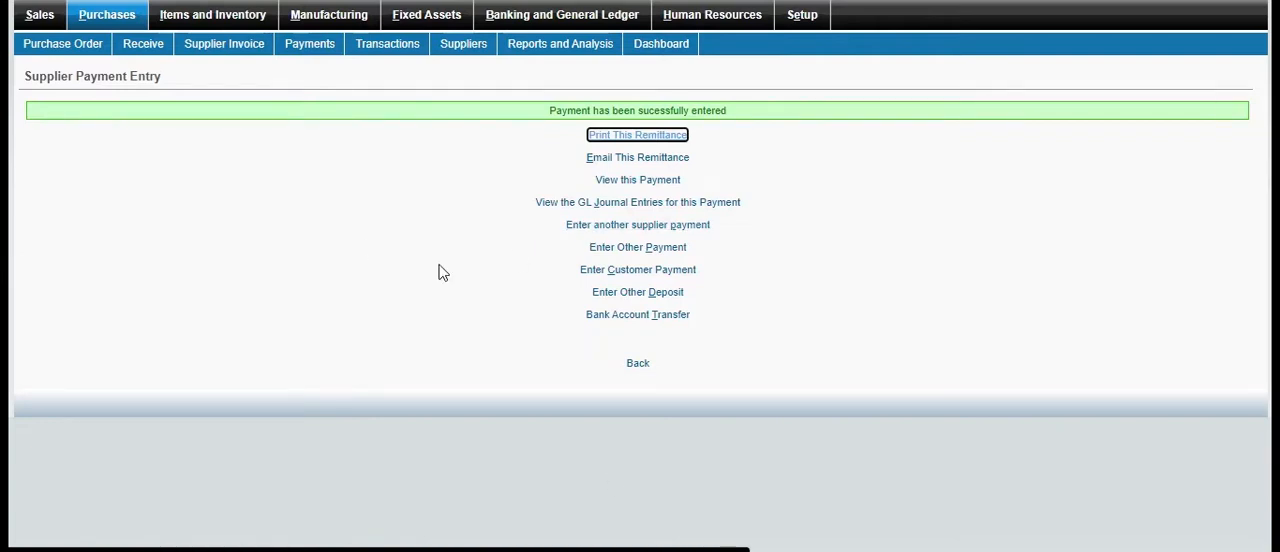
Open the printable remittance for the supplier payment and examine its details and totals
left_click(648, 137)
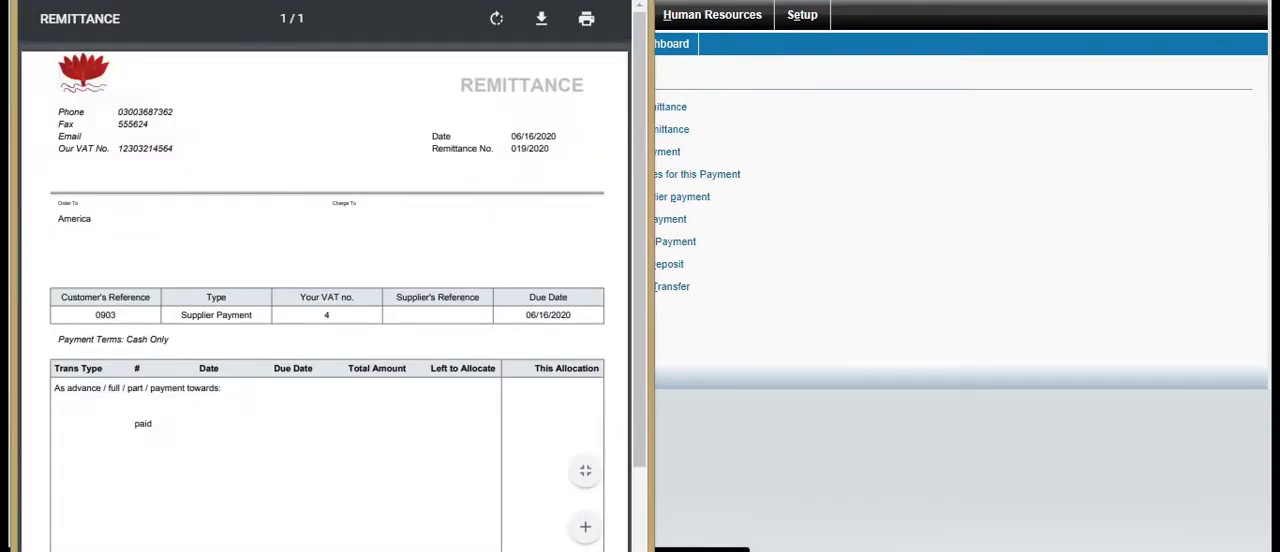
scroll(628, 114, "down", 5)
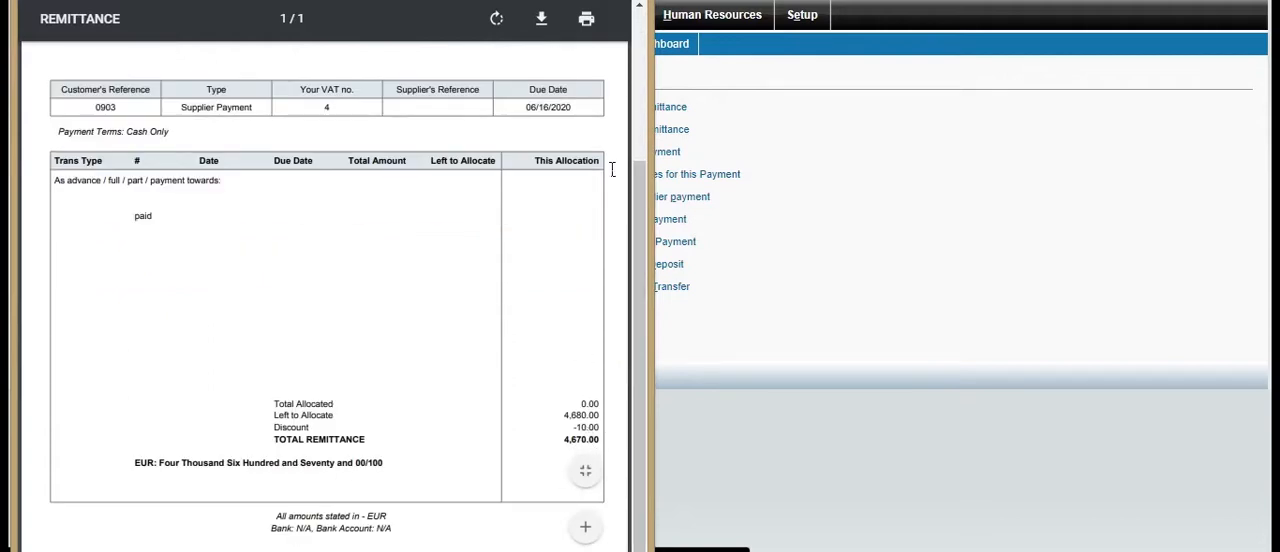
left_click(857, 309)
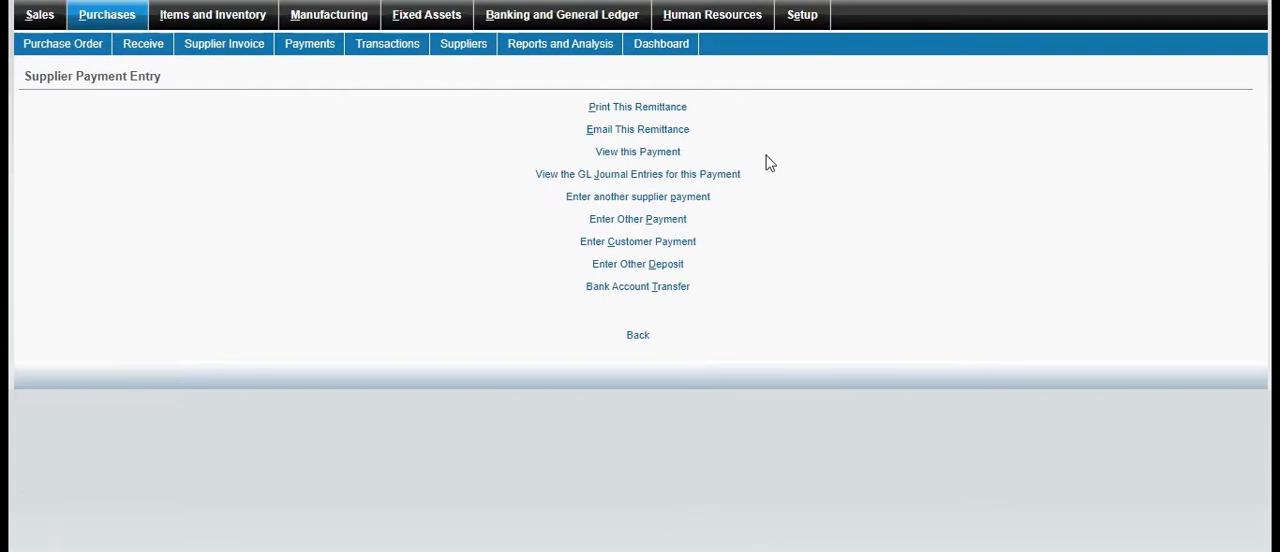
View the supplier payment's details and its GL journal entries
left_click(669, 152)
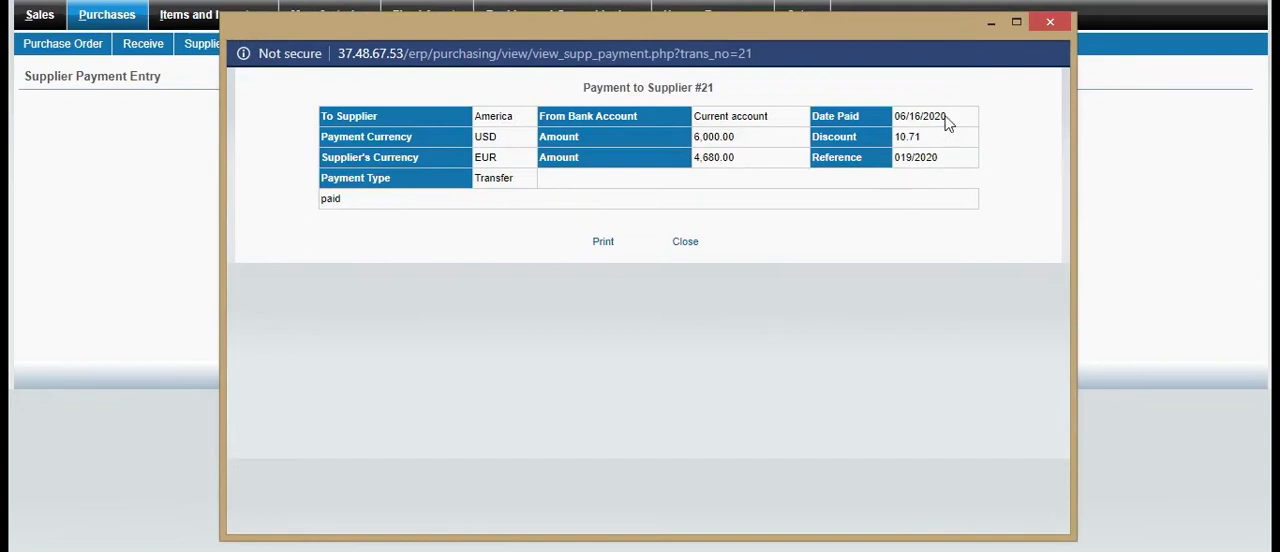
left_click(1046, 31)
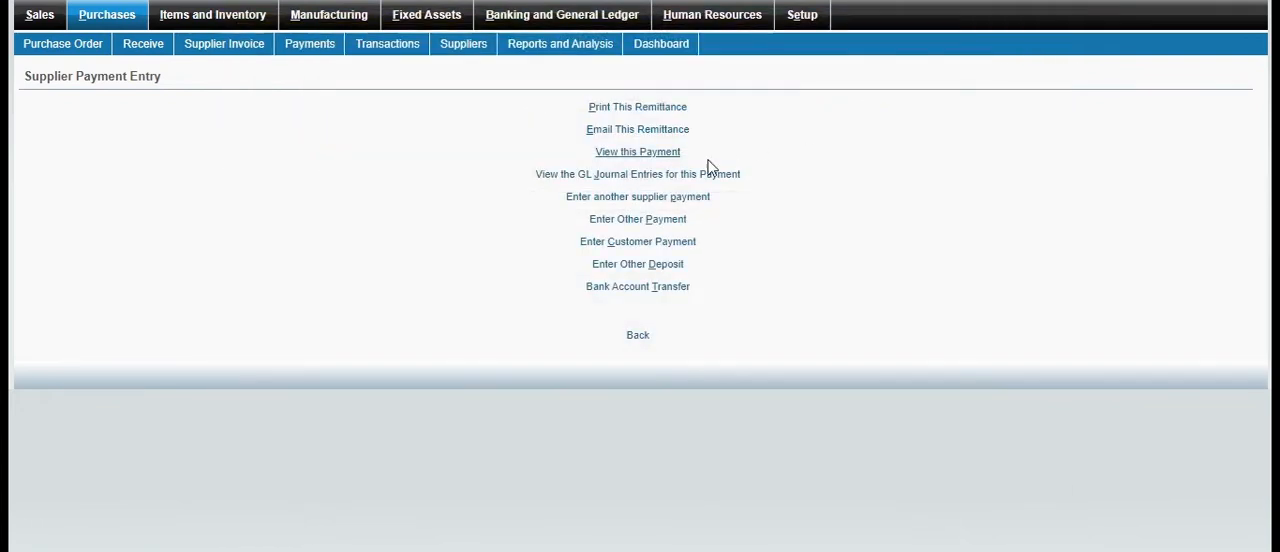
left_click(676, 178)
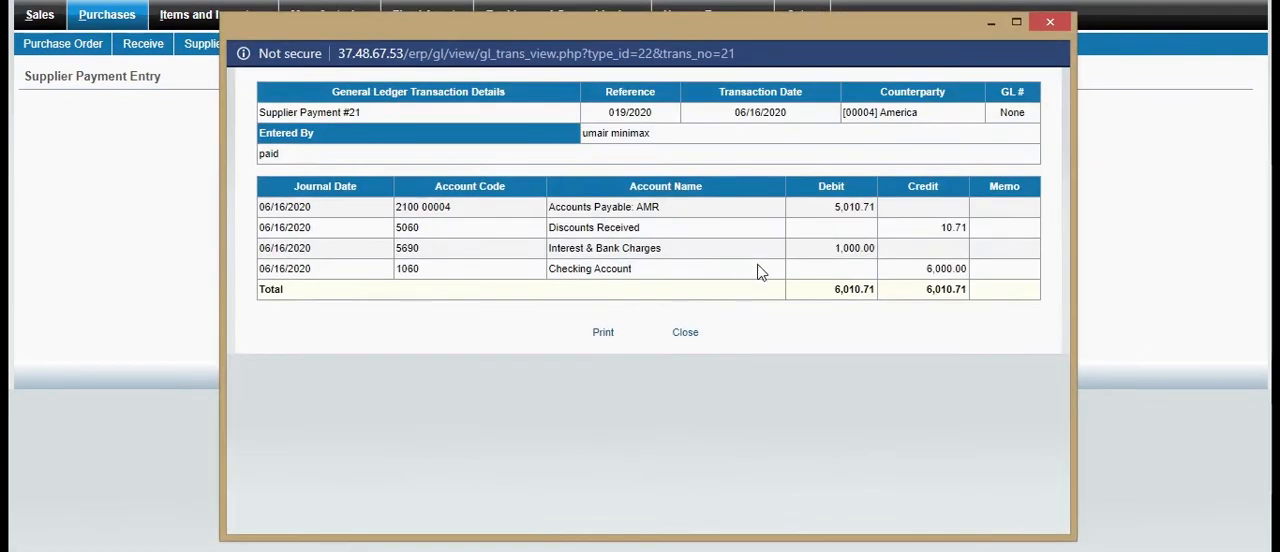
left_click(1049, 21)
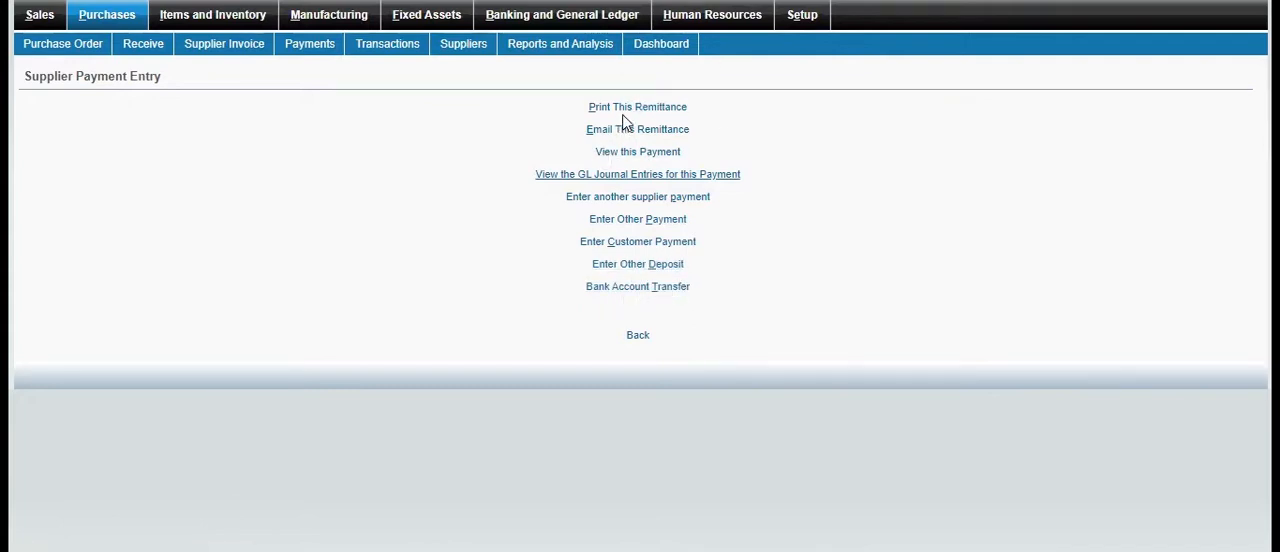
Look at the company setup settings and open the Banking and General Ledger module
left_click(800, 15)
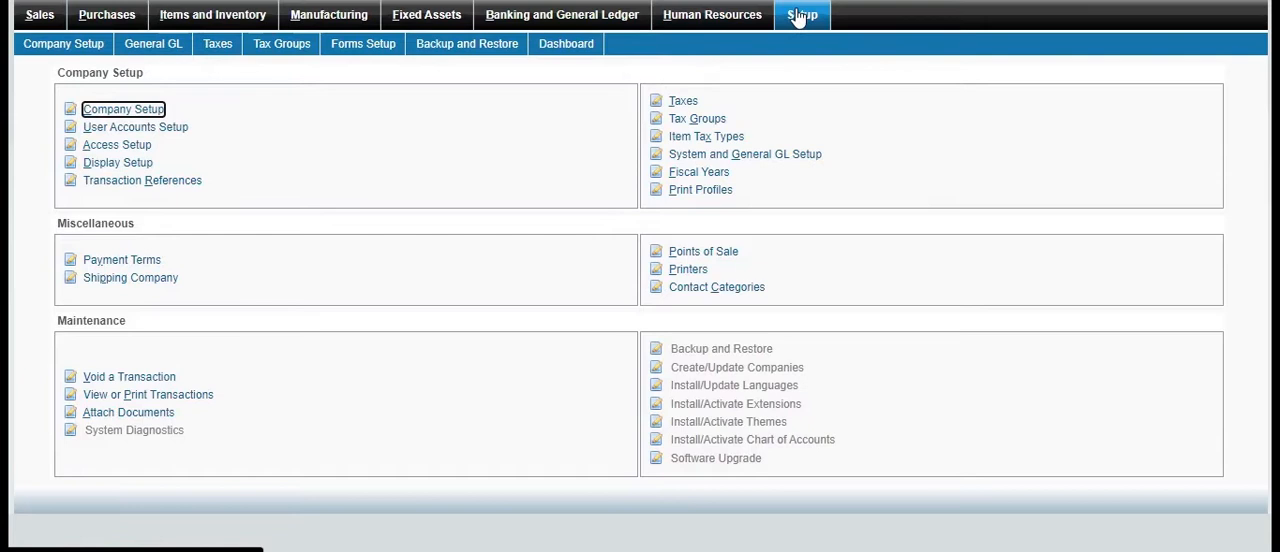
left_click(158, 116)
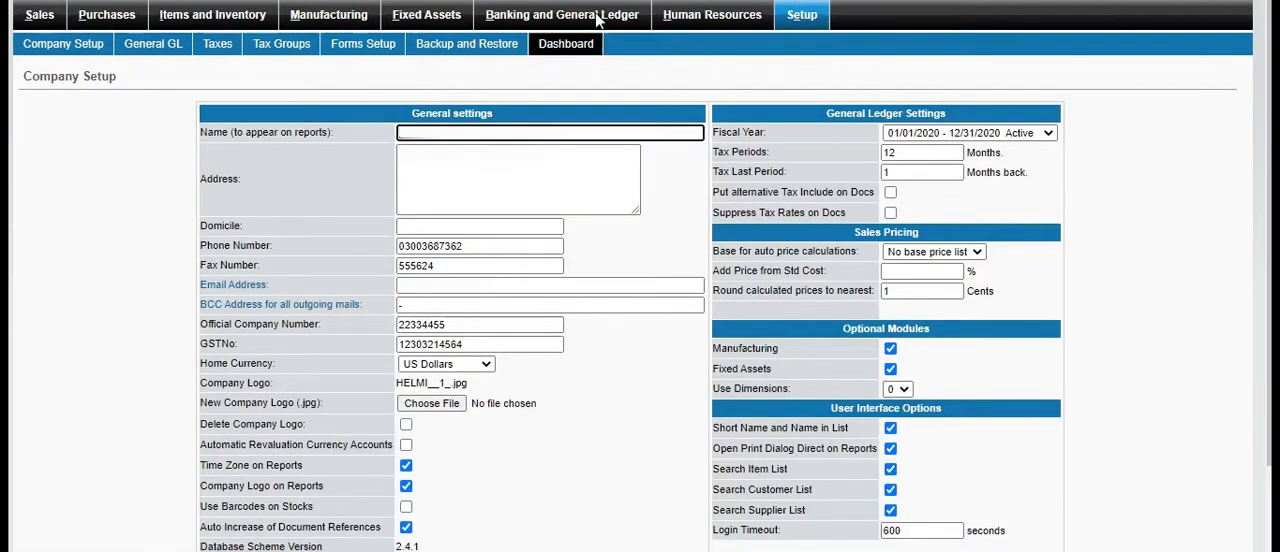
left_click(556, 18)
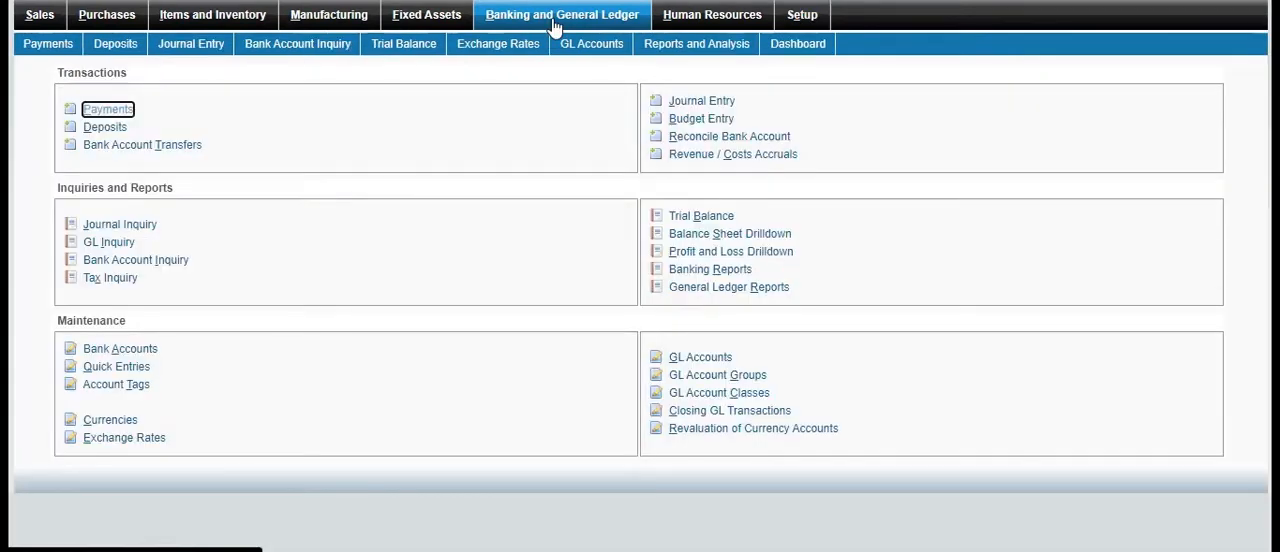
Look over the blank Journal Entry form, the Items setup form and the Suppliers setup form
left_click(729, 103)
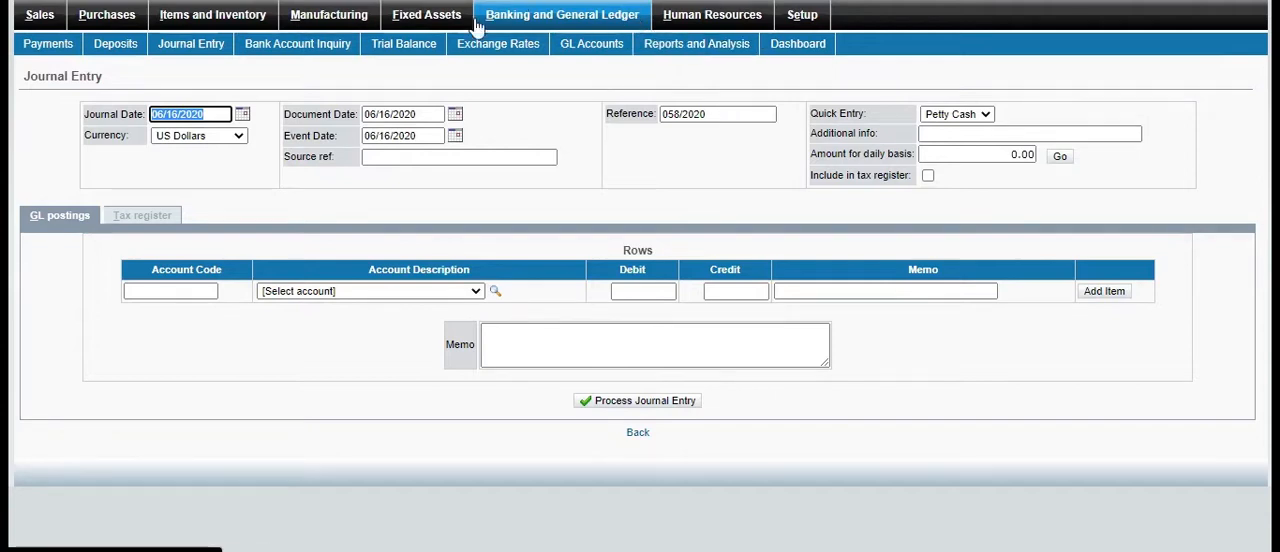
left_click(255, 20)
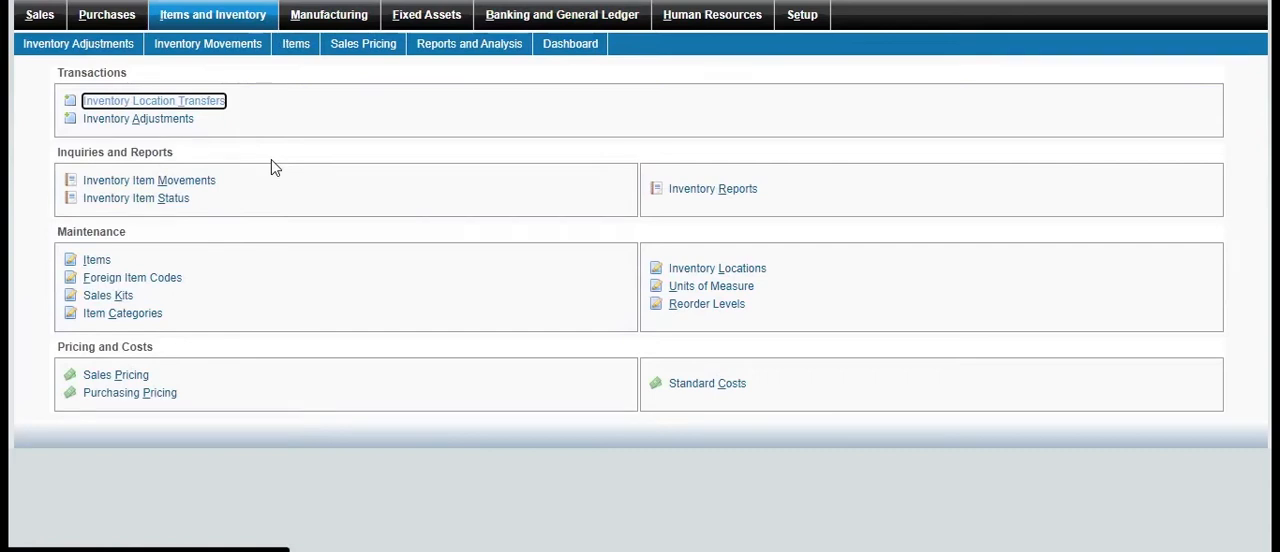
left_click(103, 261)
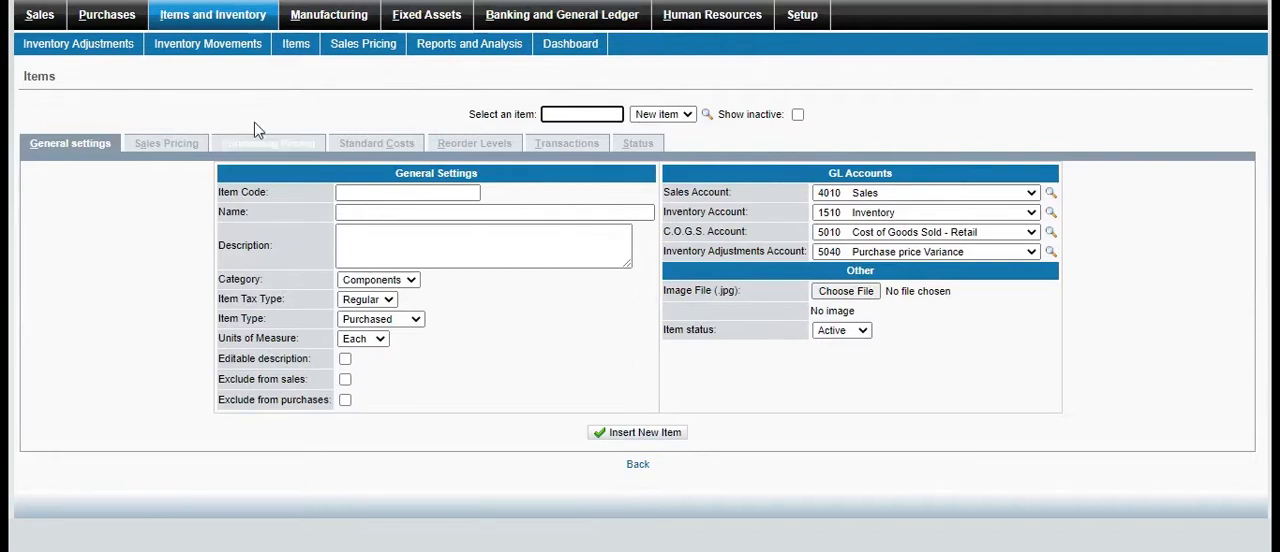
left_click(128, 27)
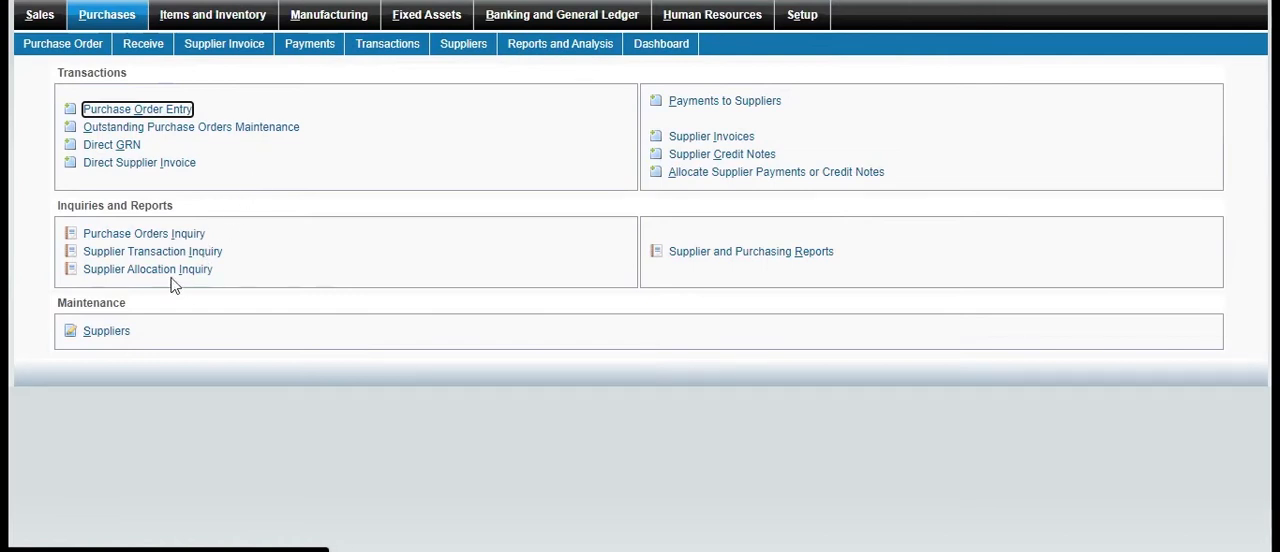
left_click(127, 336)
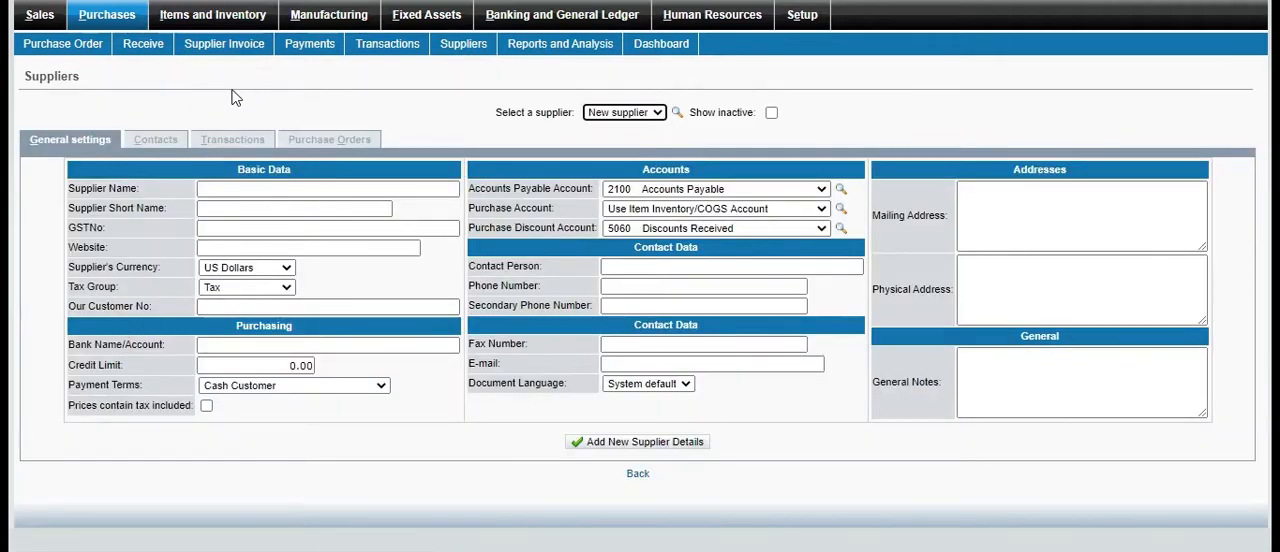
Review the purchase cycle forms: a purchase order entry with supplier America, the supplier invoice entry, and payments to suppliers
left_click(106, 28)
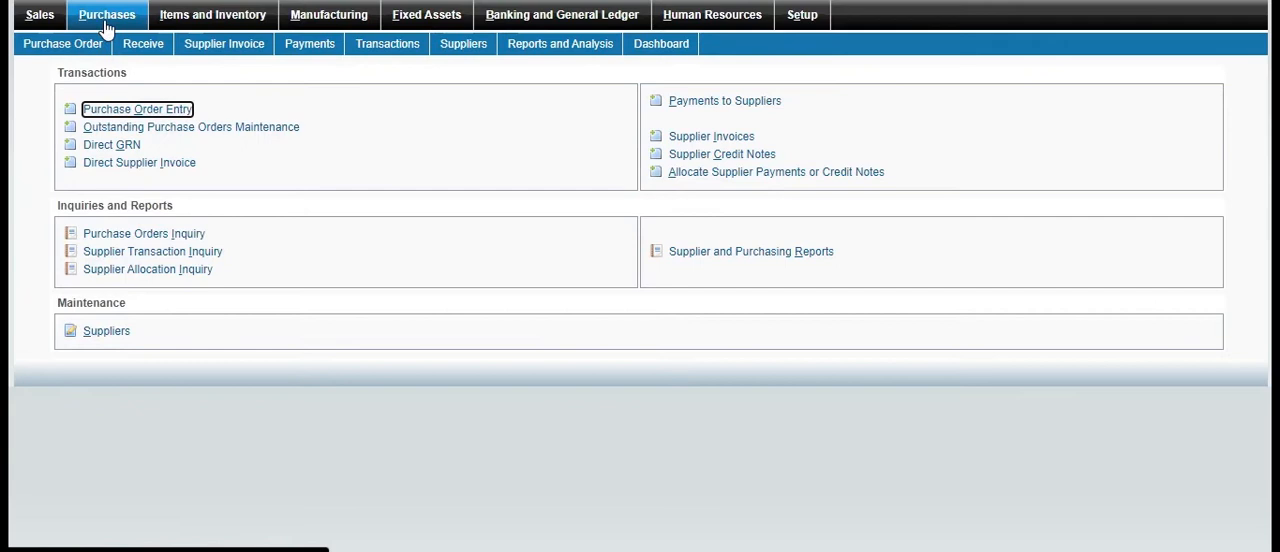
left_click(135, 111)
left_click(270, 115)
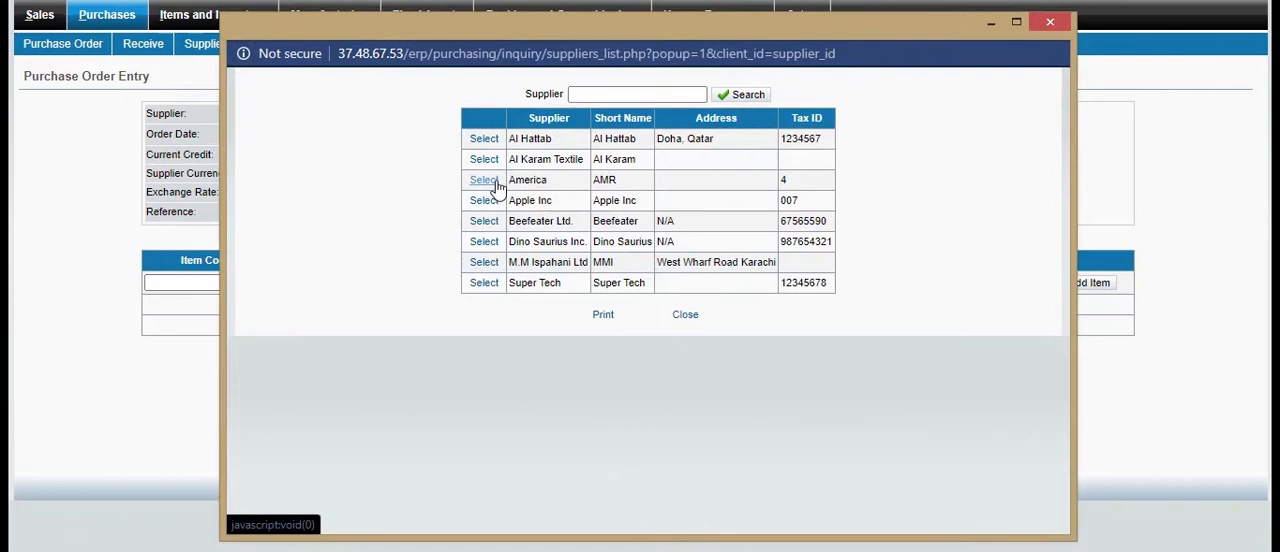
left_click(490, 181)
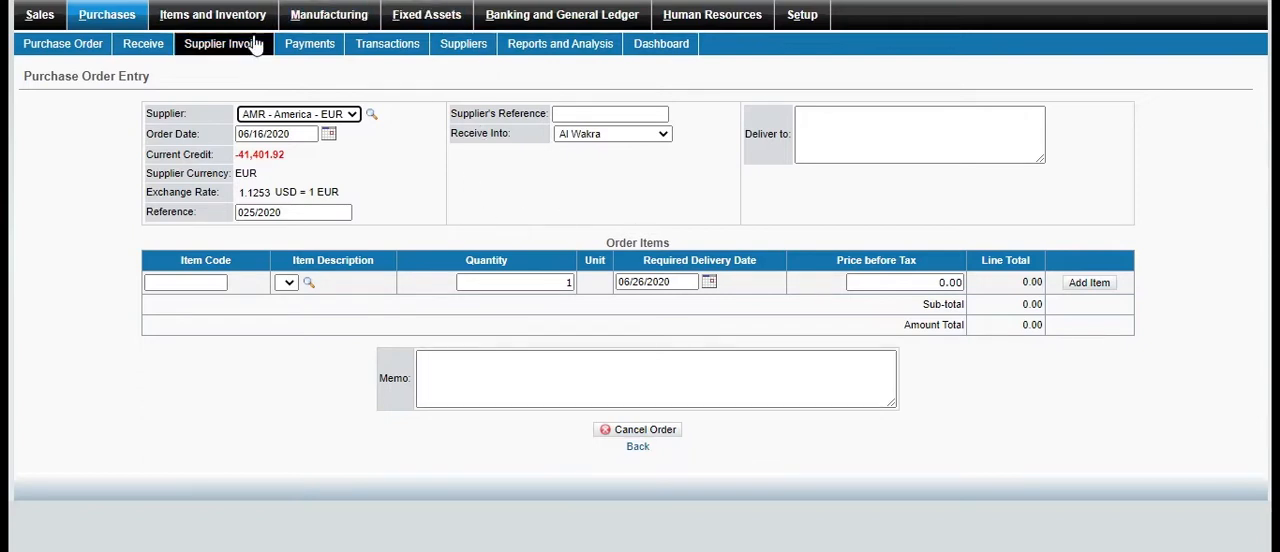
left_click(107, 17)
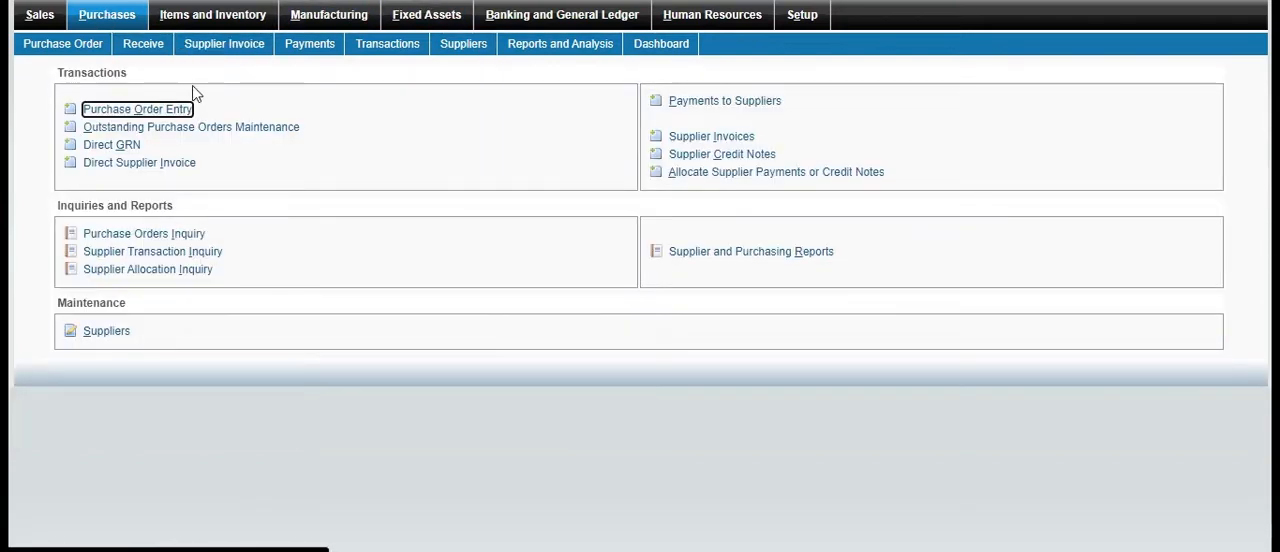
left_click(712, 138)
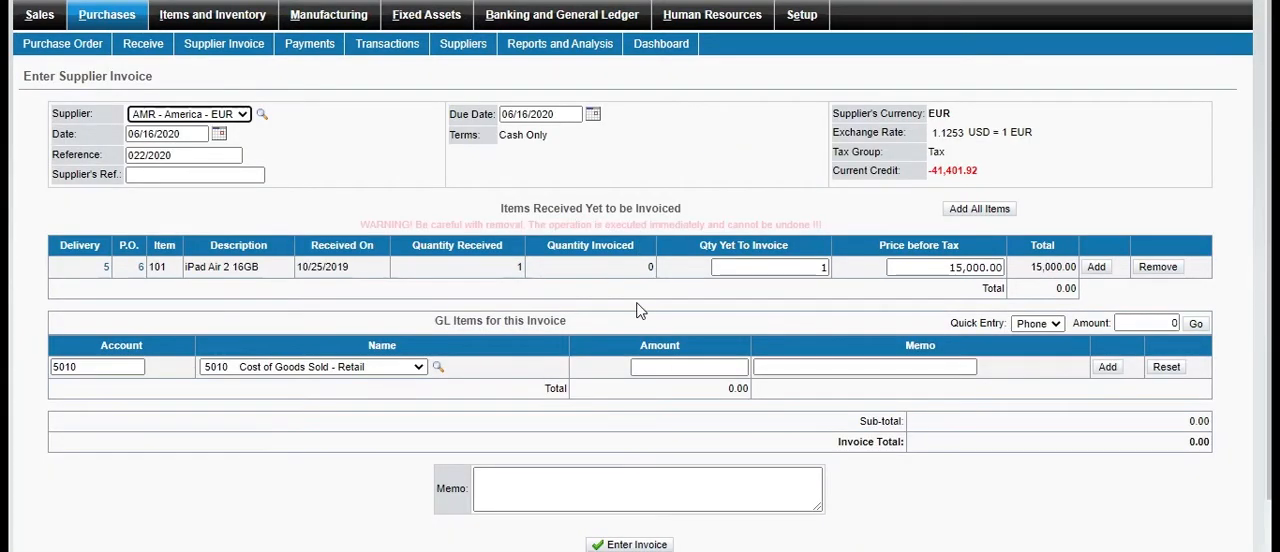
left_click(132, 14)
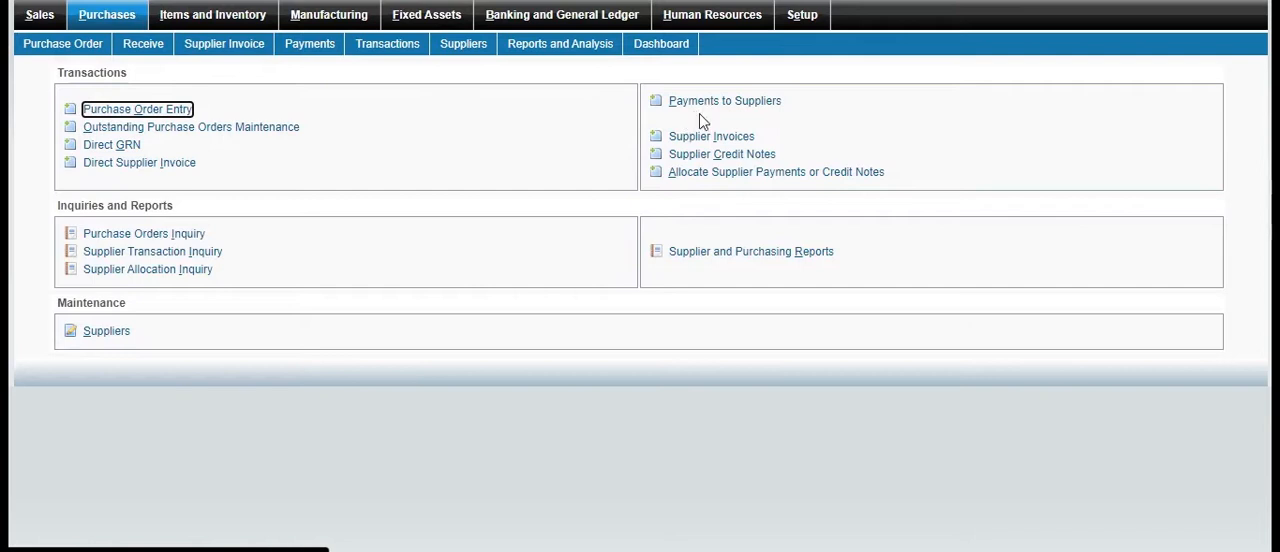
left_click(733, 104)
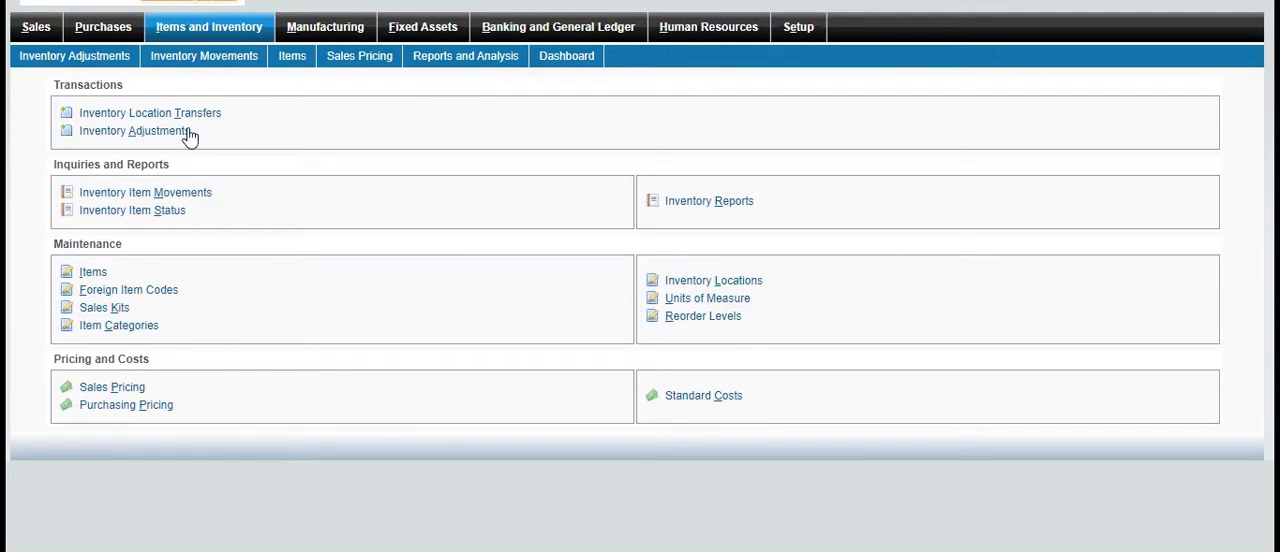
Start an inventory location transfer from Al Wakra to Doha Industrial Area
left_click(108, 193)
left_click(162, 117)
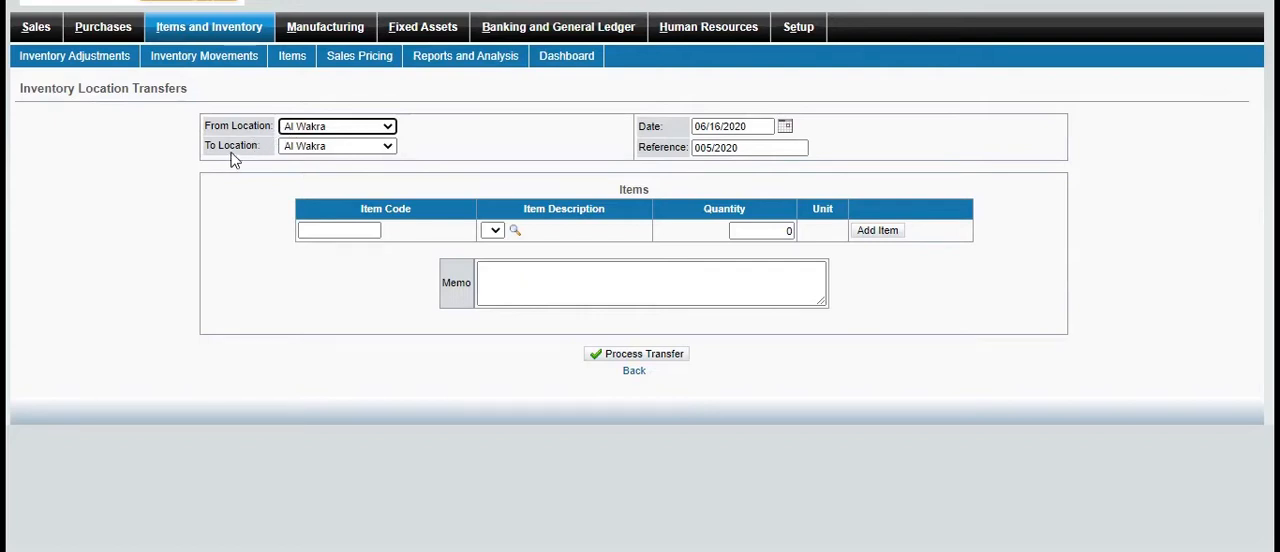
left_click(387, 147)
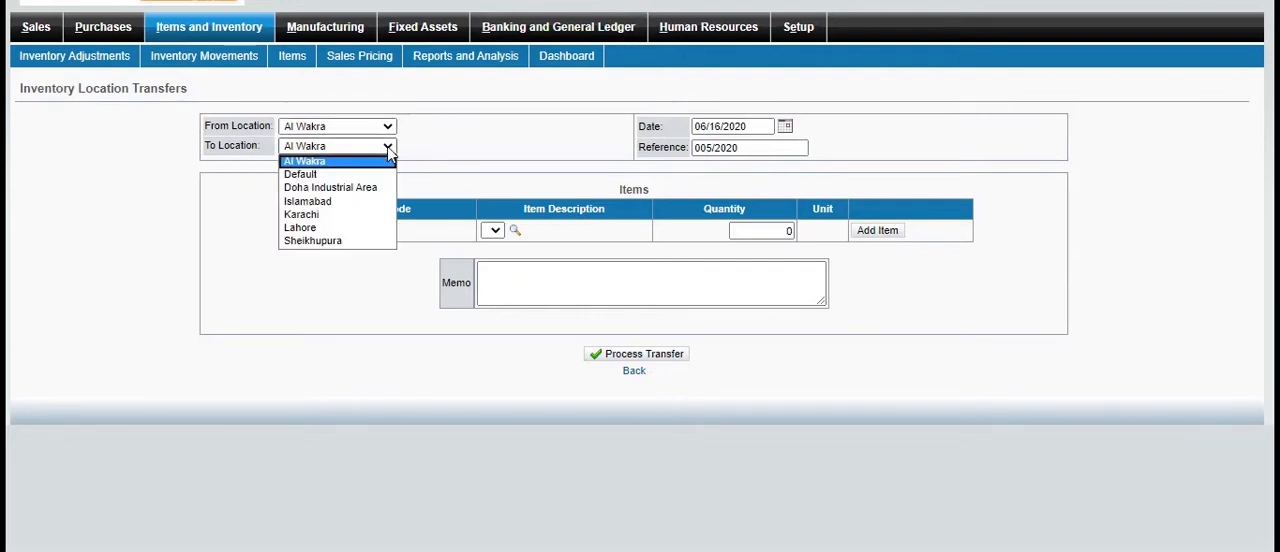
left_click(355, 187)
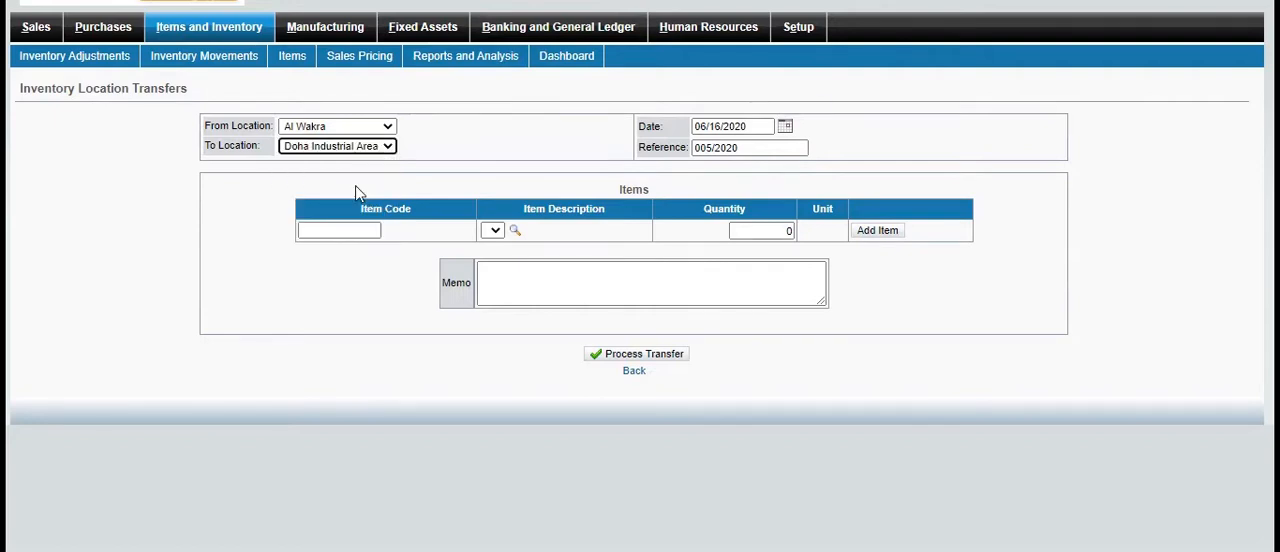
Add the item Back Wheels (1113) with a quantity of 1 to the location transfer
left_click(512, 224)
left_click(512, 230)
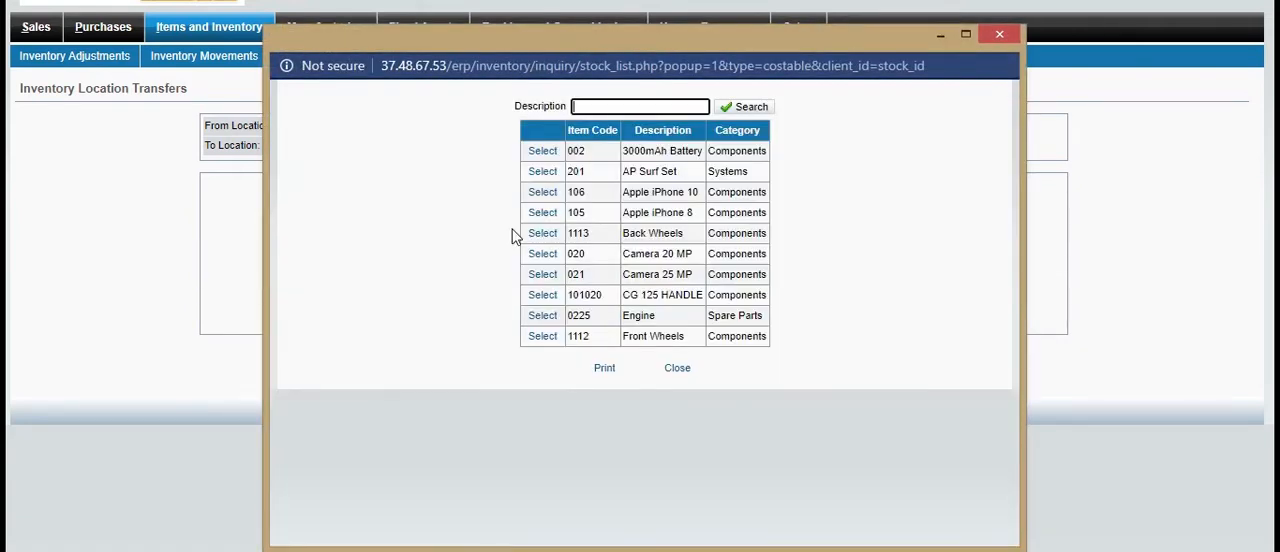
left_click(540, 234)
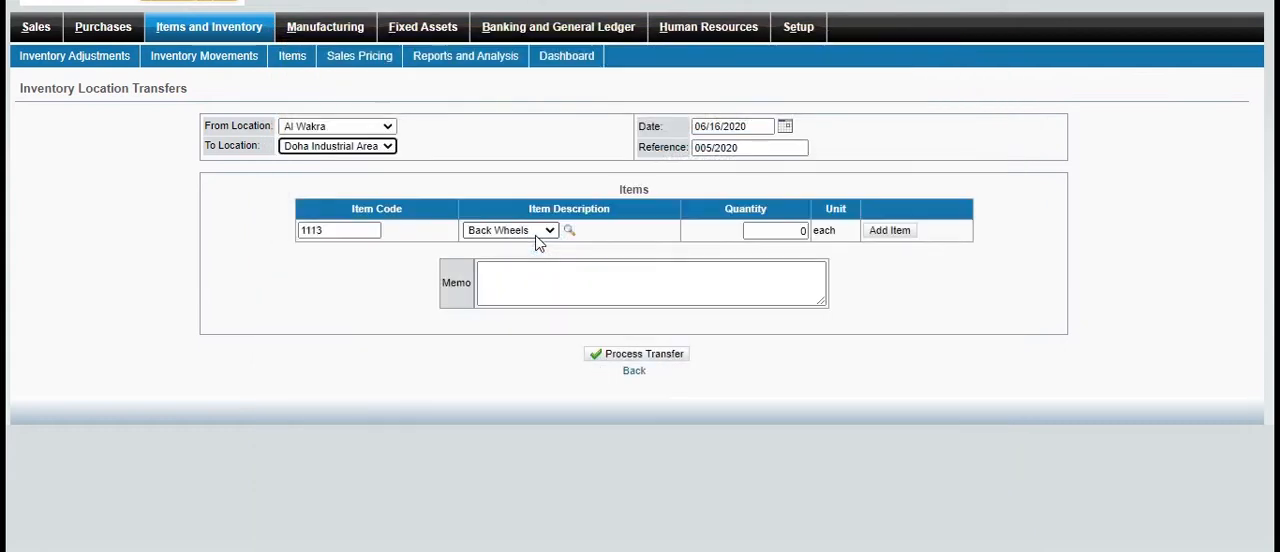
left_click(807, 234)
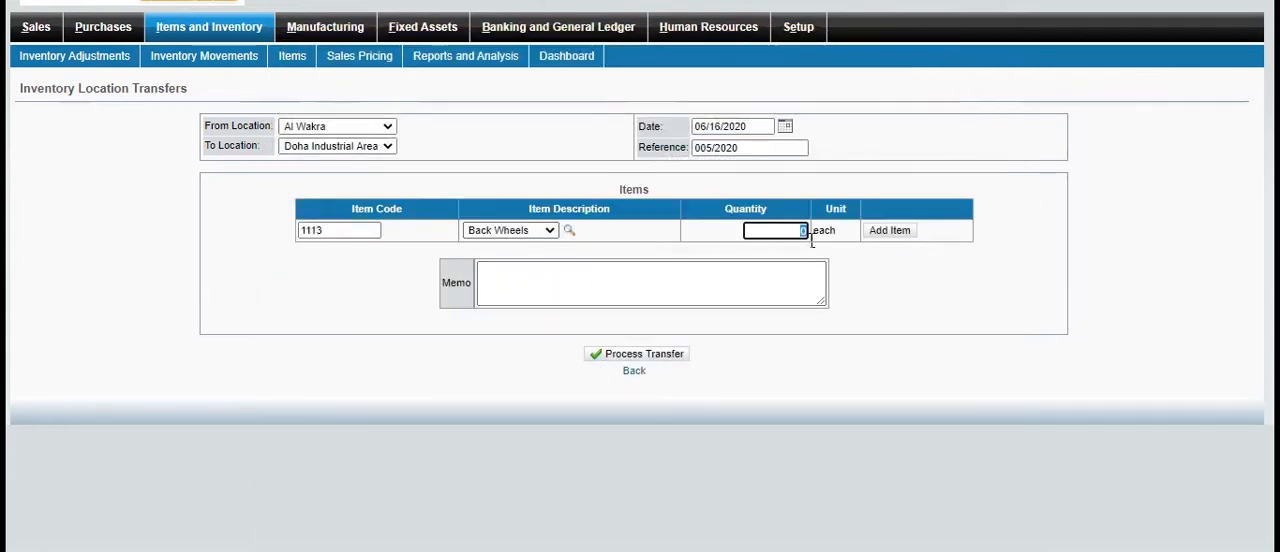
type("1")
left_click(889, 230)
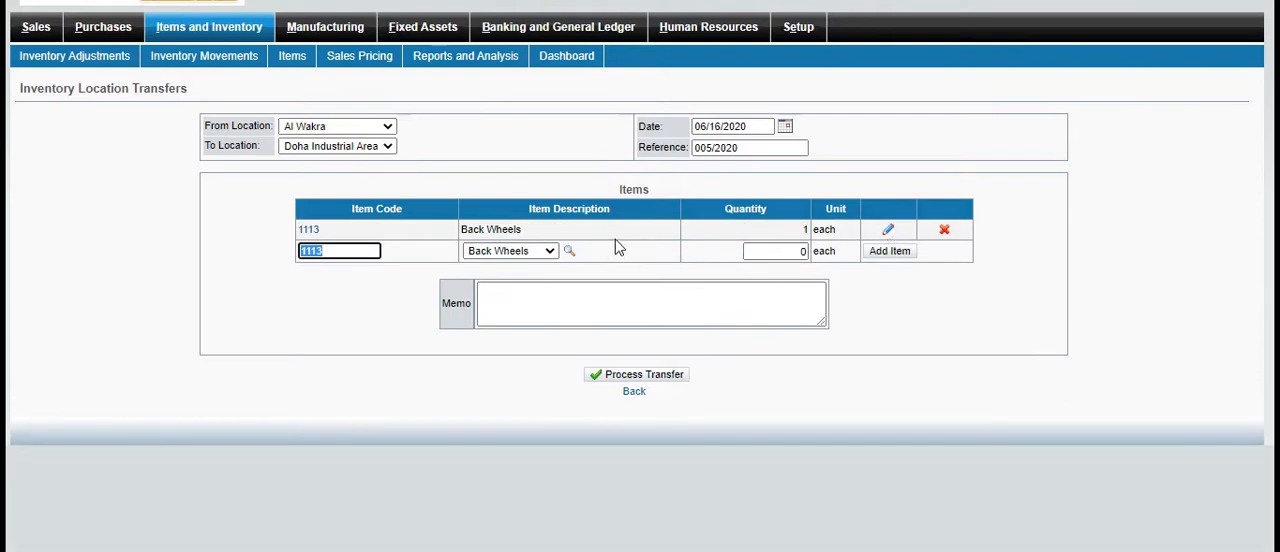
Write Transfer as the memo and process the inventory transfer
left_click(663, 304)
type("T")
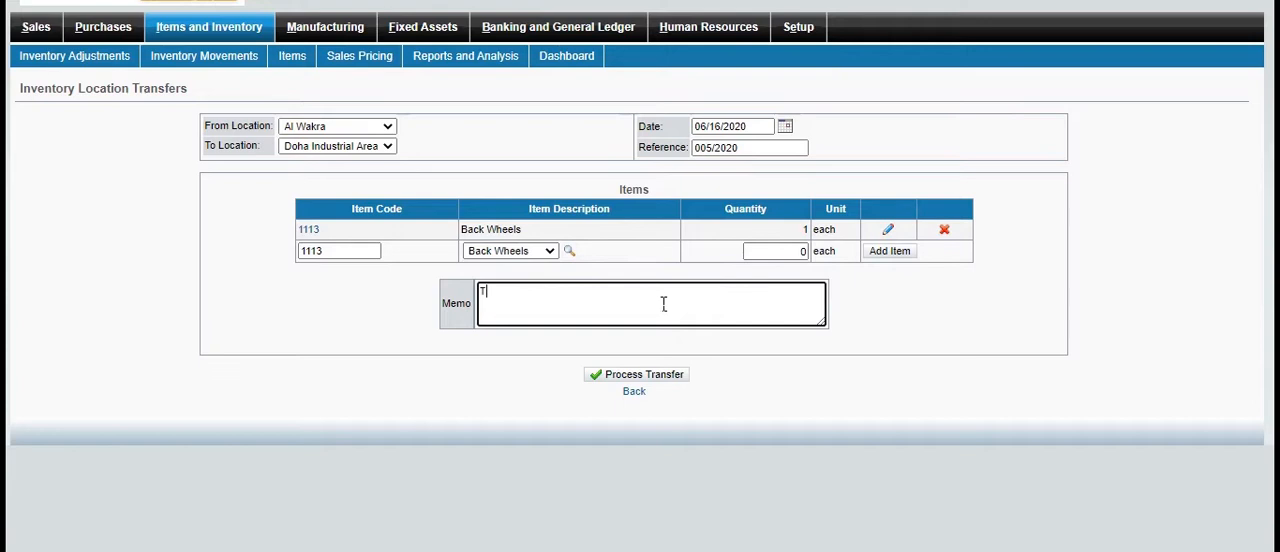
type("ransfer")
left_click(676, 379)
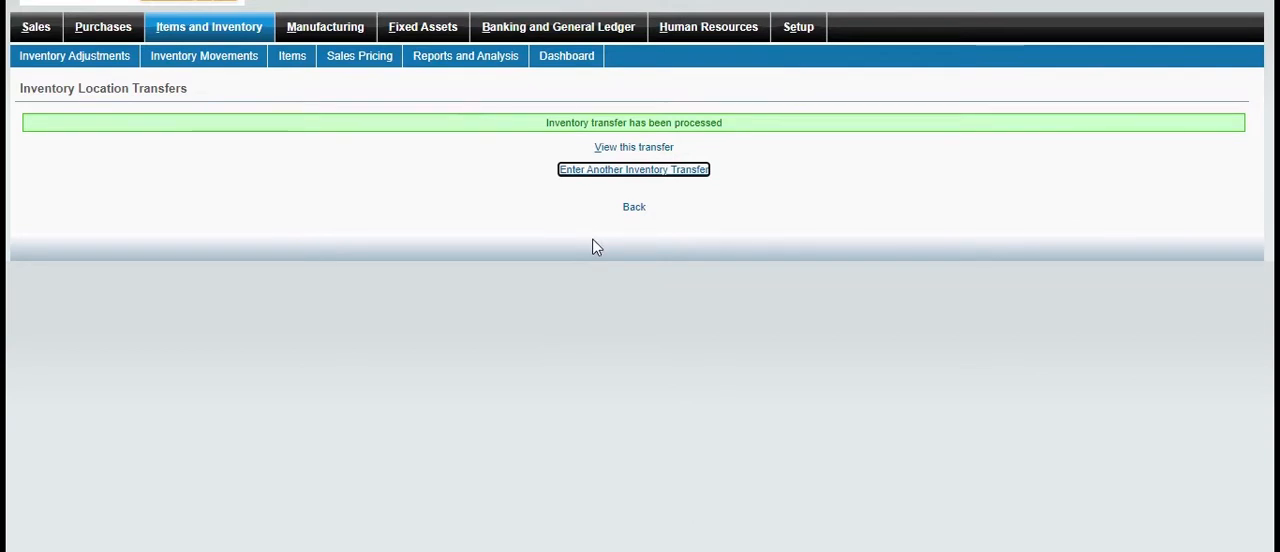
View the processed location transfer's details and return to the Items and Inventory overview
left_click(662, 149)
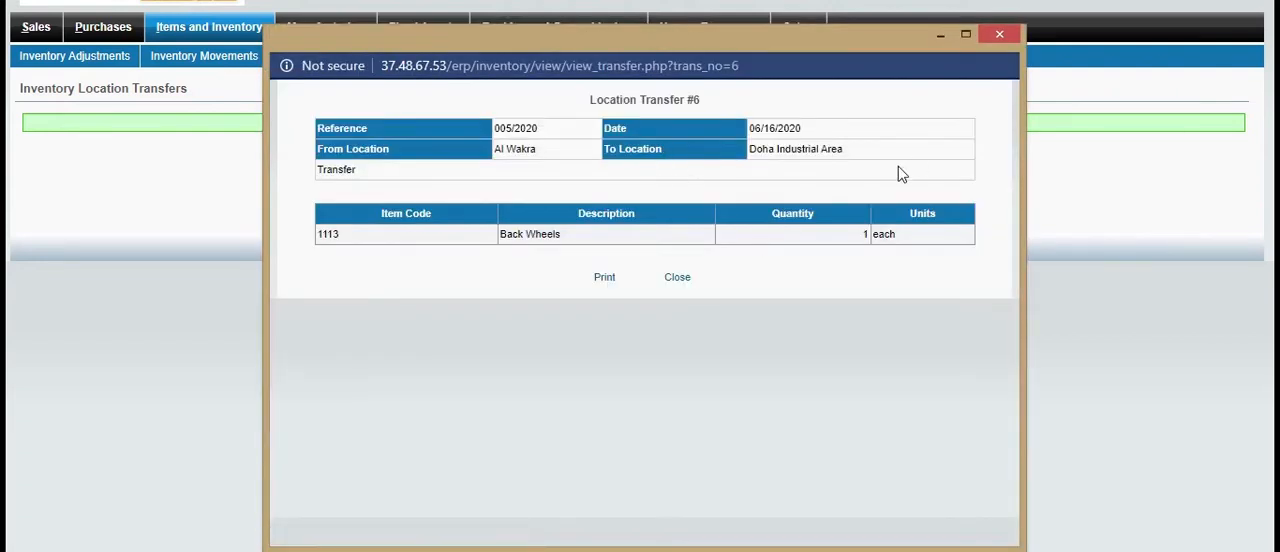
left_click(1008, 34)
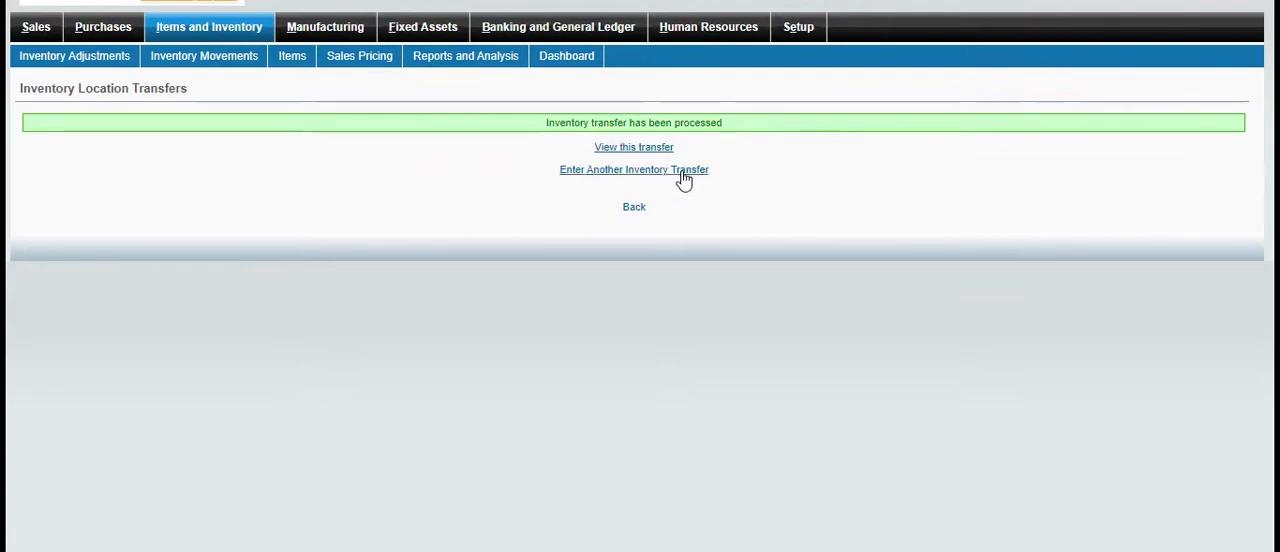
left_click(635, 209)
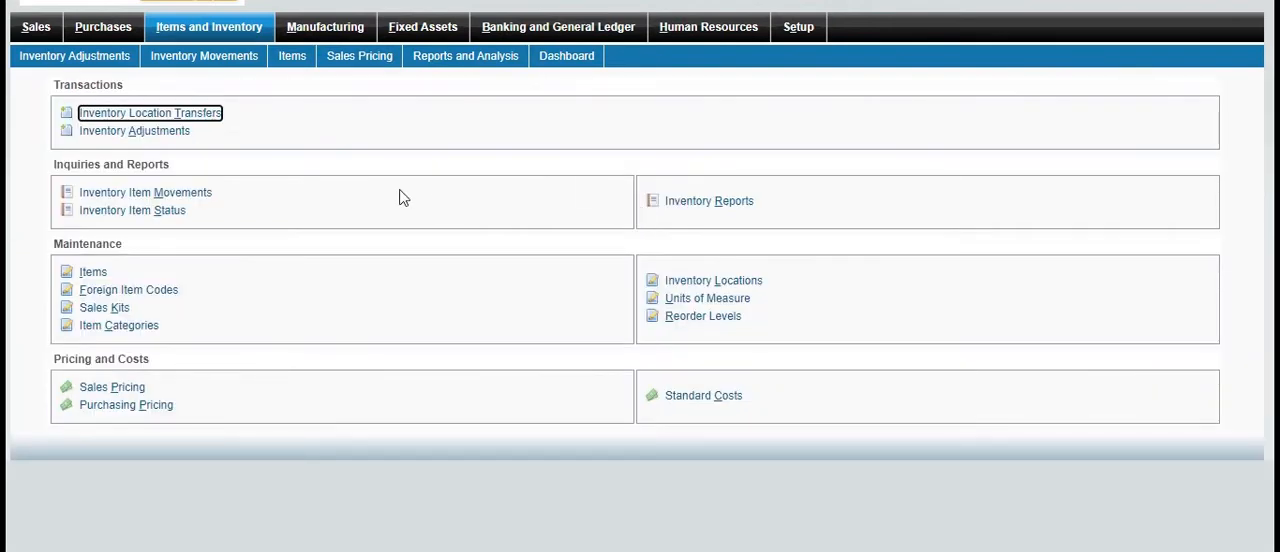
Start an inventory adjustment at Al Wakra and add the item Back Wheels (1113) with a quantity of 1
left_click(176, 140)
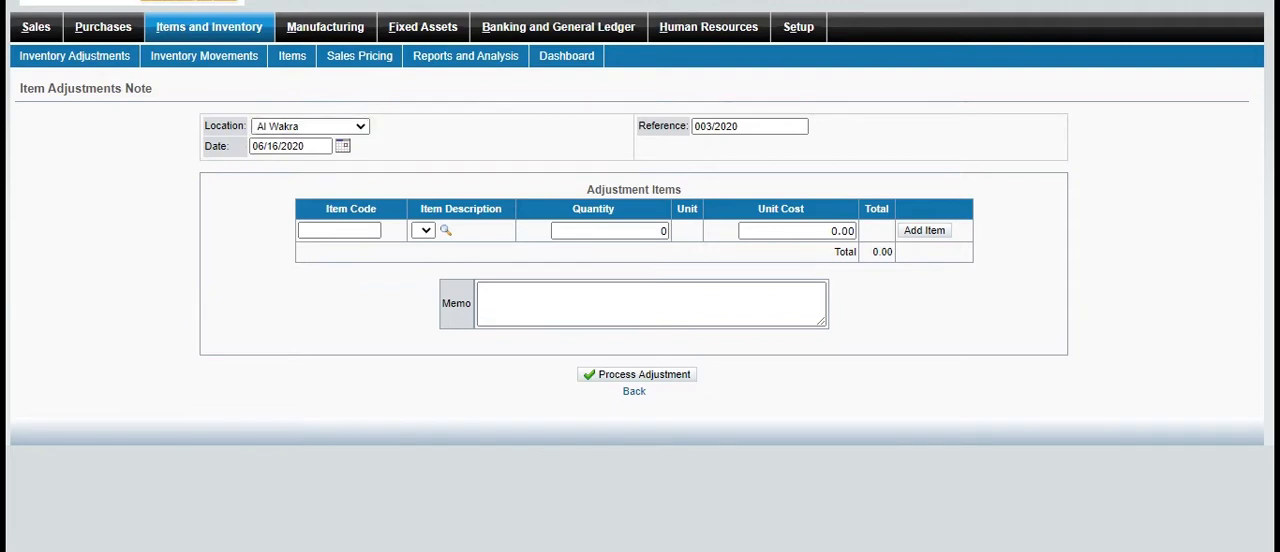
left_click(446, 230)
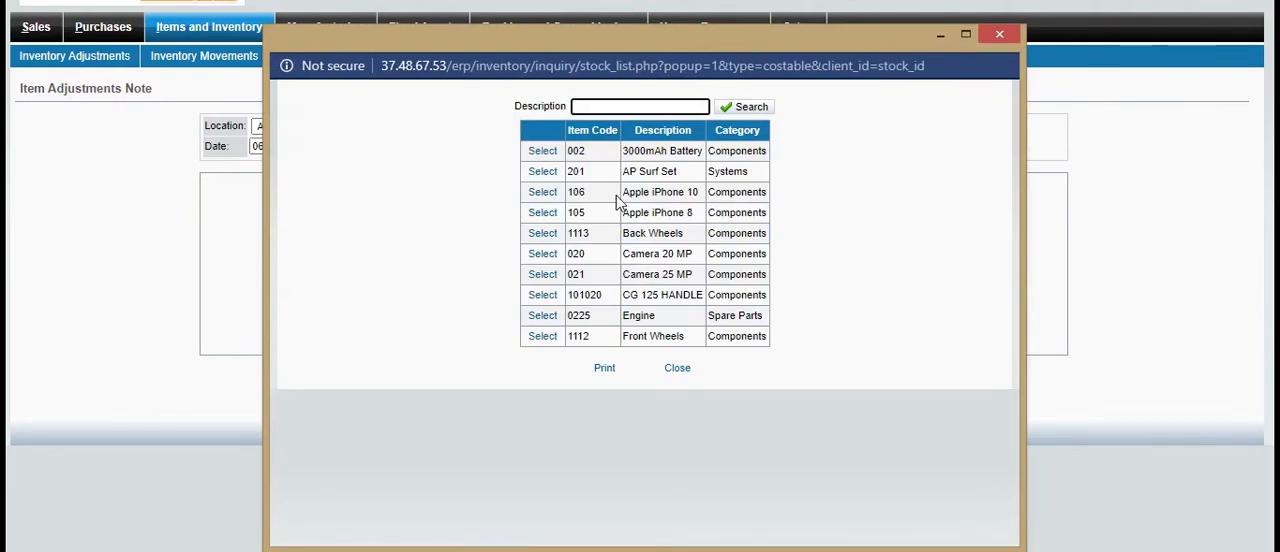
left_click(543, 233)
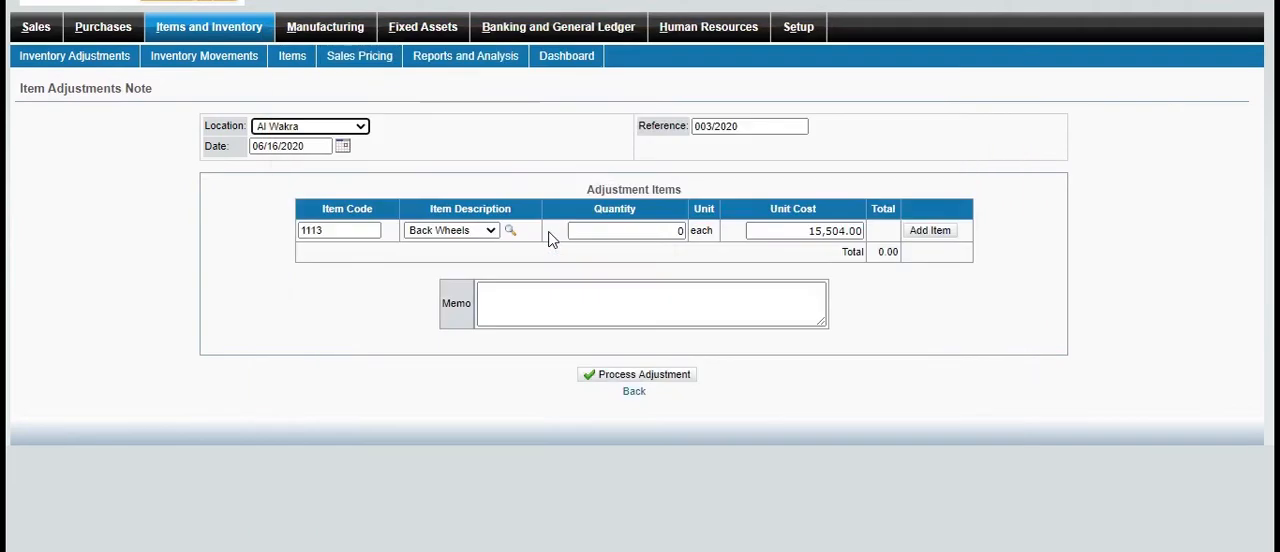
double_click(676, 234)
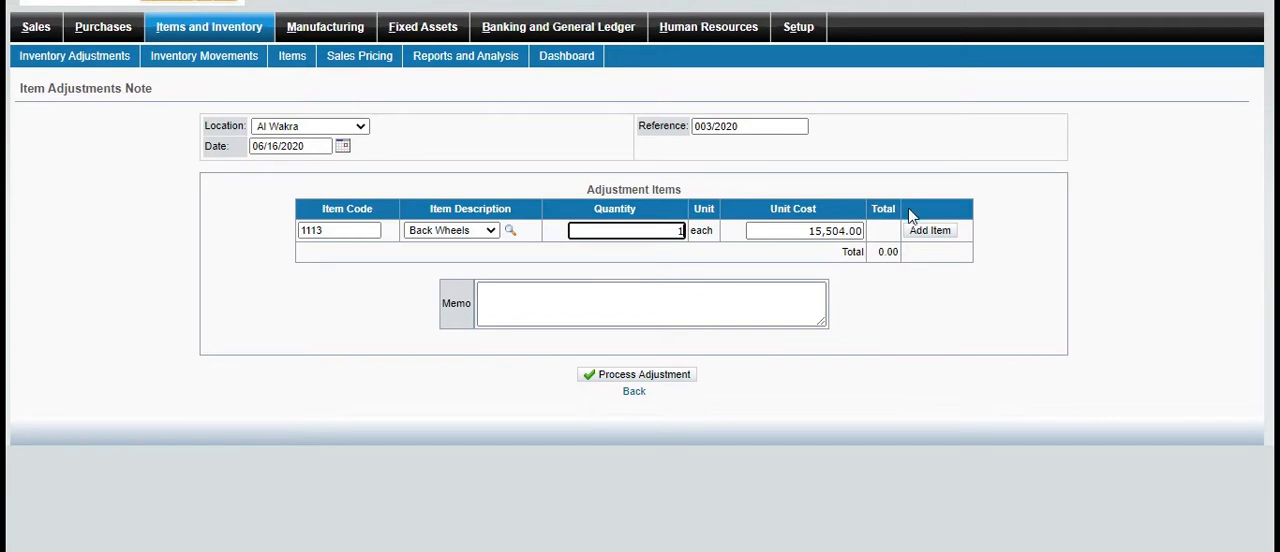
left_click(946, 233)
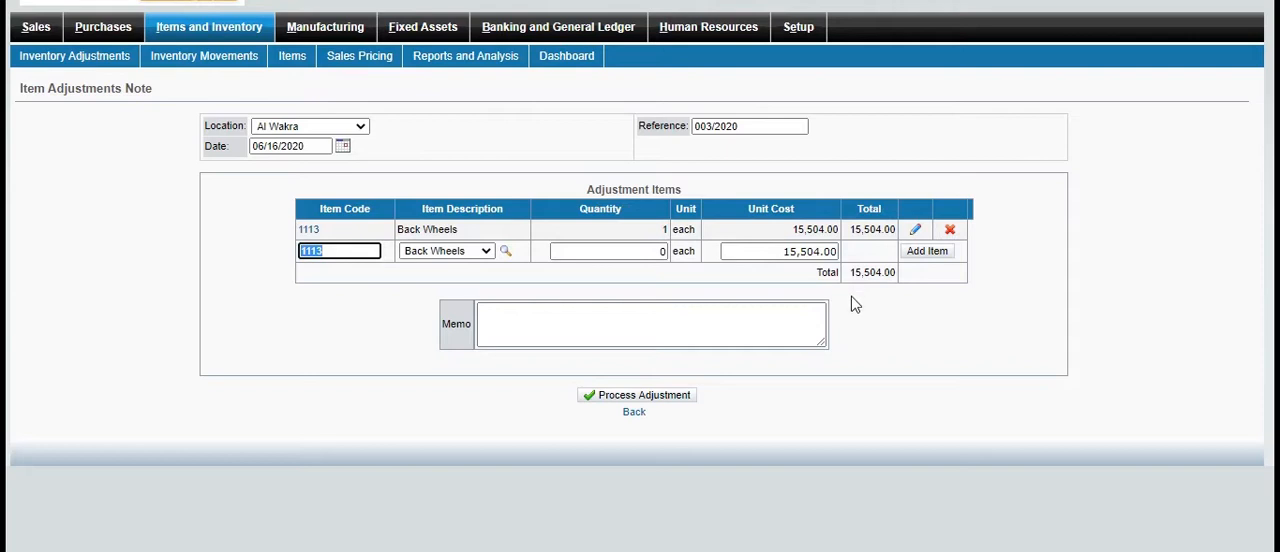
Write "for adjustment" as the memo and process the inventory adjustment
left_click(775, 337)
type("for")
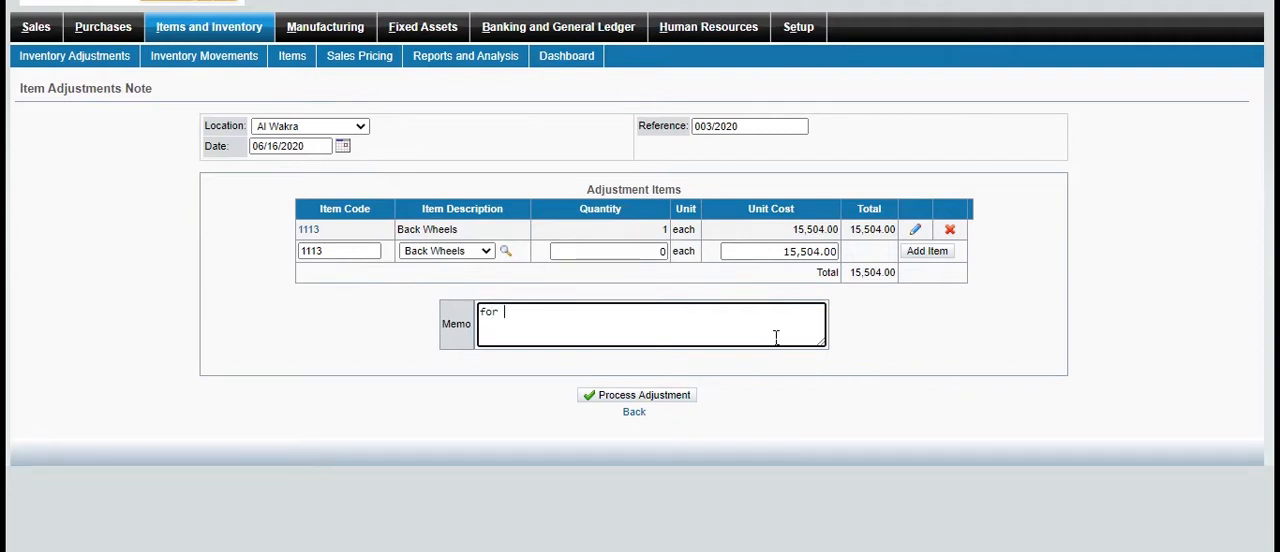
type(" adjustment")
left_click(664, 400)
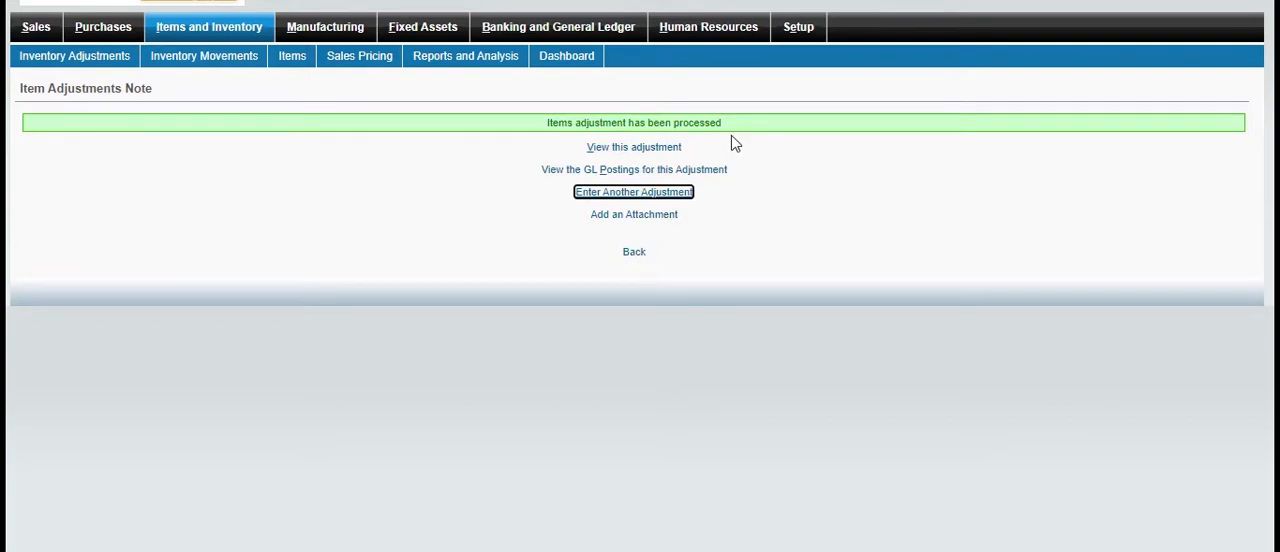
View the processed inventory adjustment's details and its GL postings
left_click(644, 147)
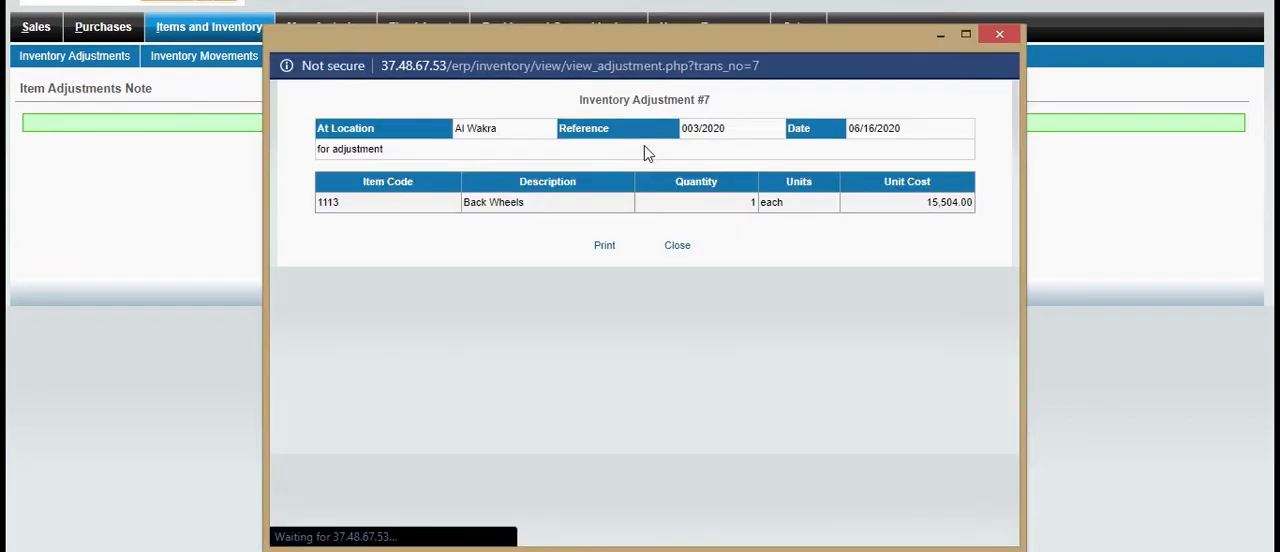
left_click(1000, 34)
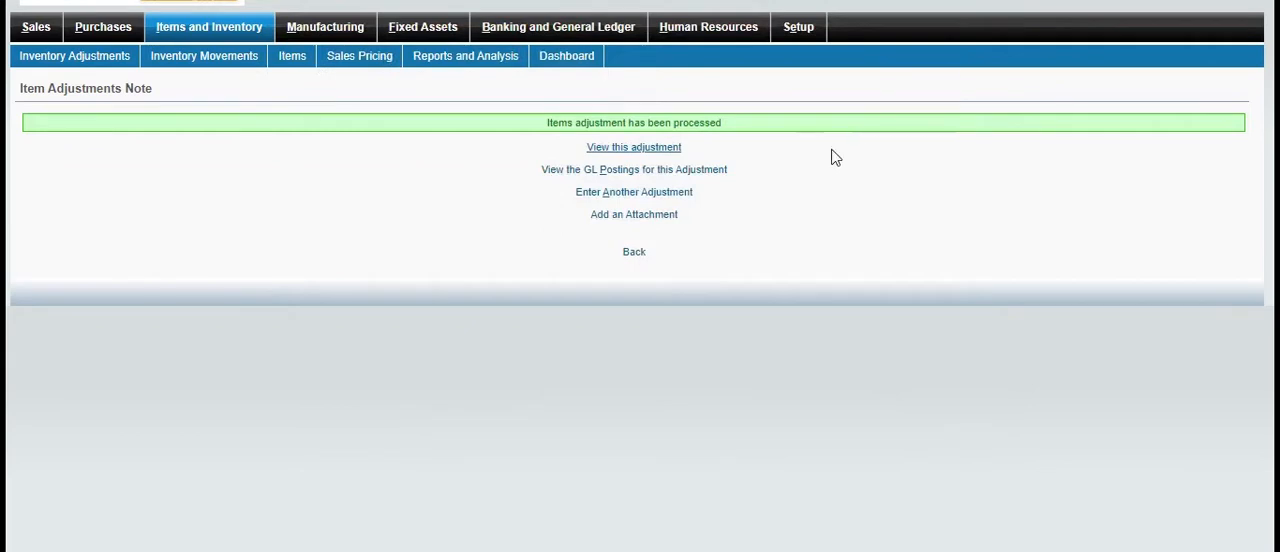
left_click(668, 169)
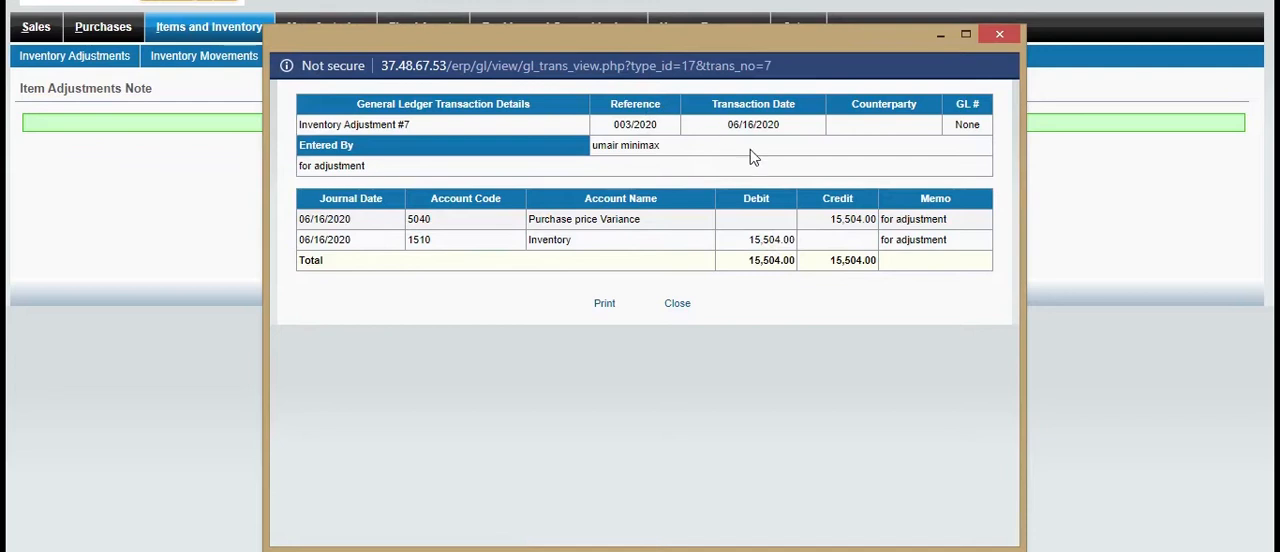
left_click(999, 33)
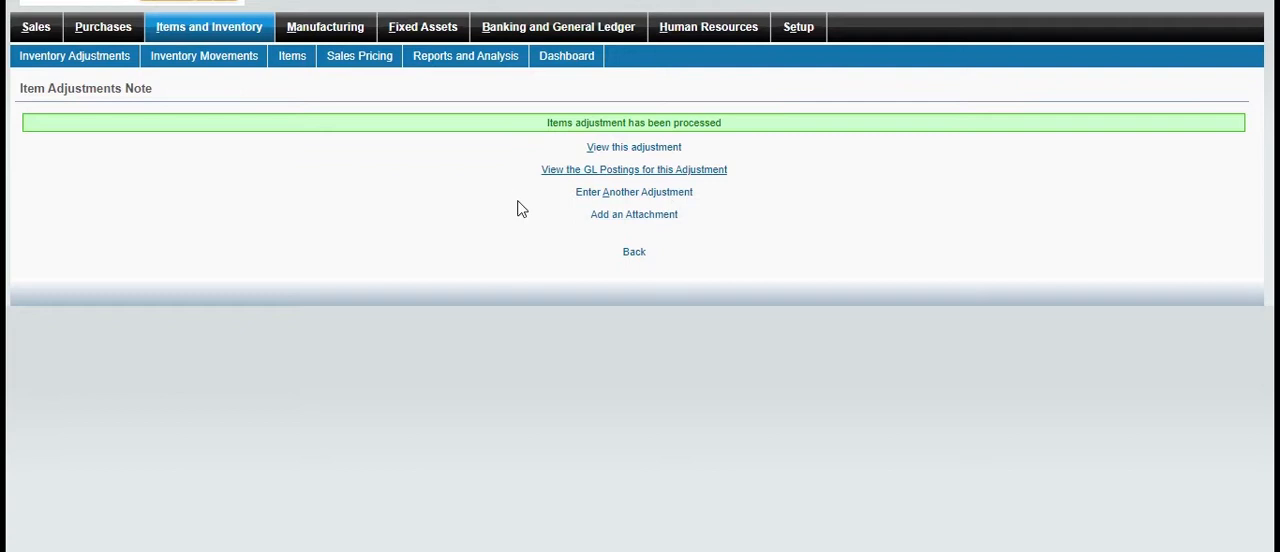
View the attachment form for the processed inventory adjustment and return to the Items and Inventory overview
left_click(610, 216)
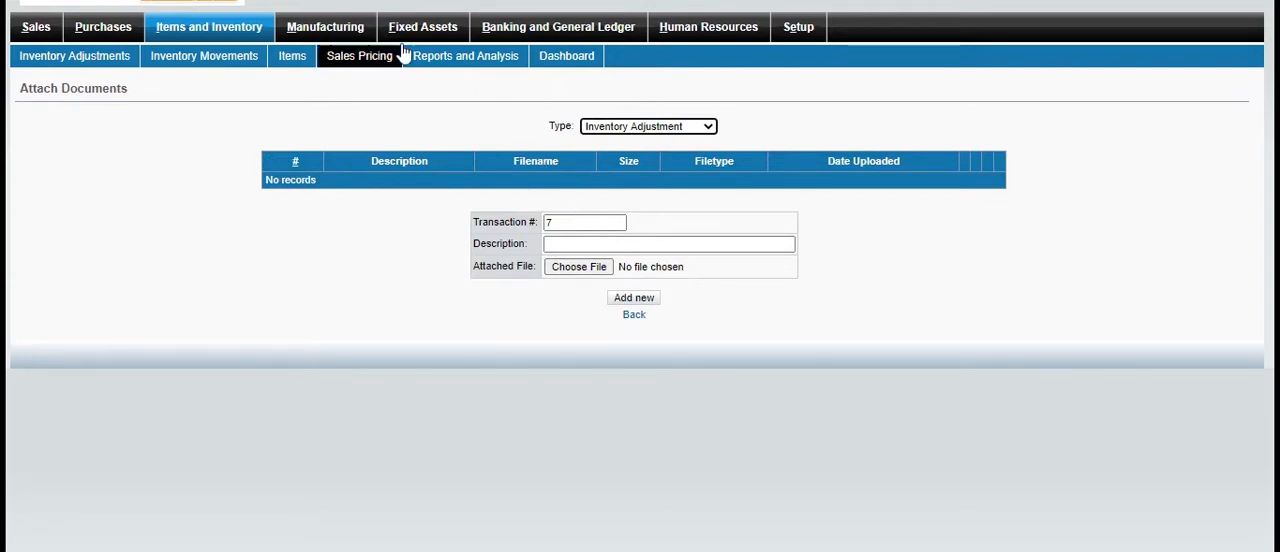
left_click(185, 30)
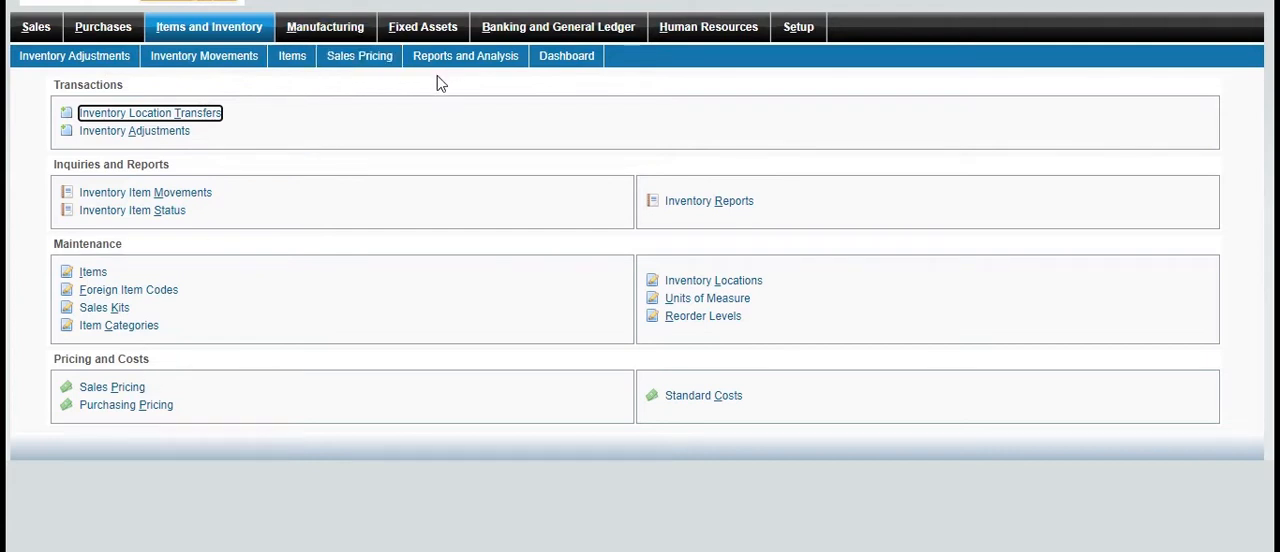
Review the top 10 sold items table and chart on the inventory dashboard, and return to the Items and Inventory overview
left_click(567, 58)
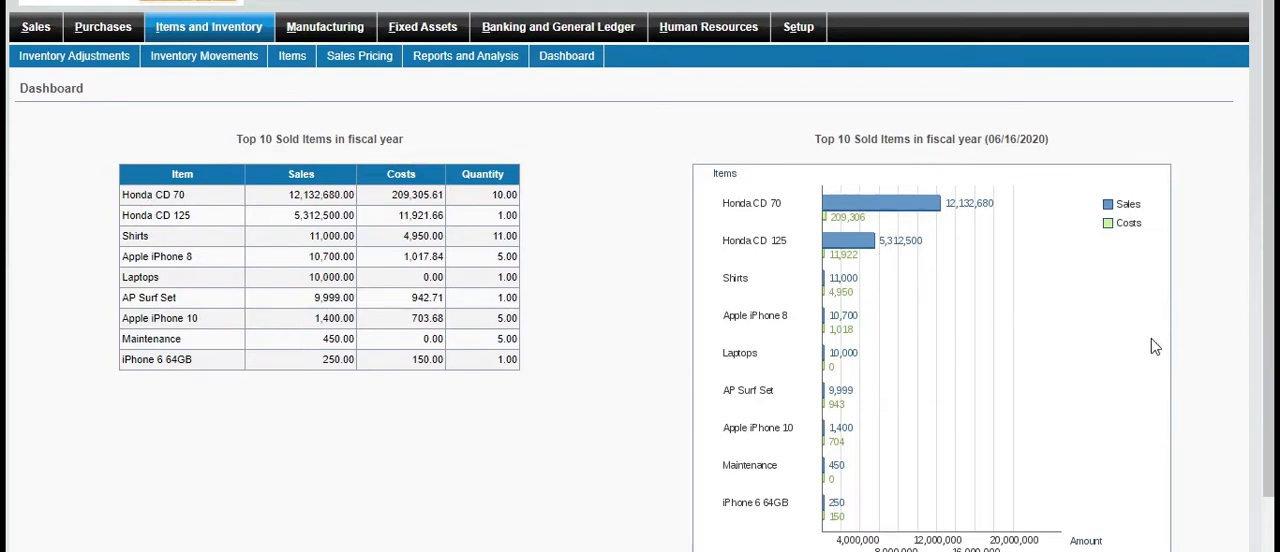
scroll(1236, 386, "down", 1)
scroll(1236, 386, "down", 1)
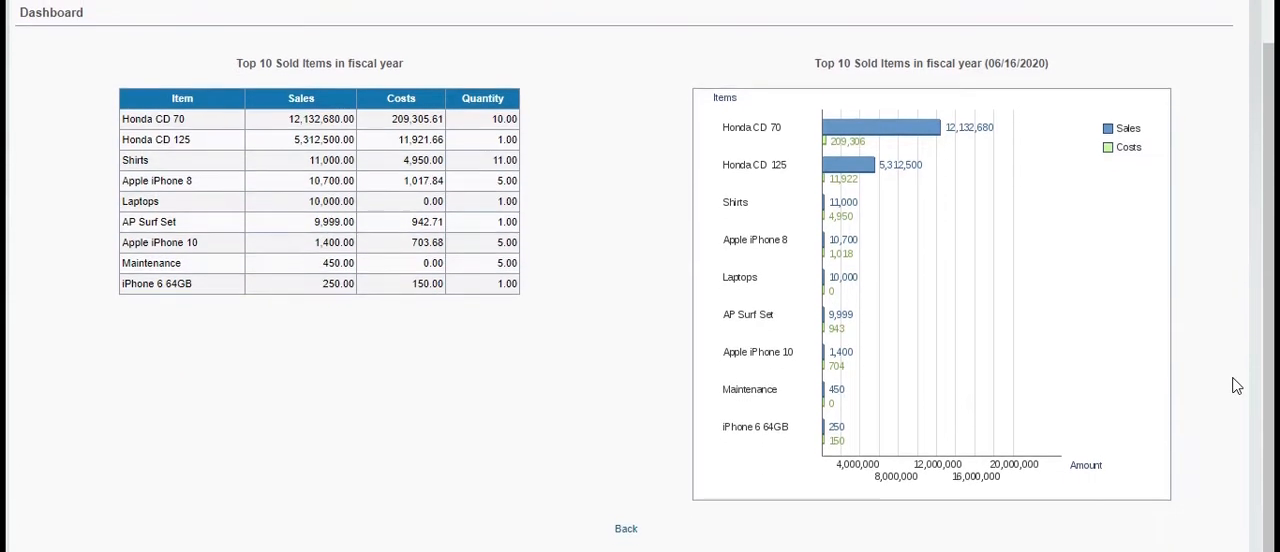
scroll(1236, 386, "up", 2)
scroll(1236, 386, "down", 1)
scroll(1236, 386, "down", 1)
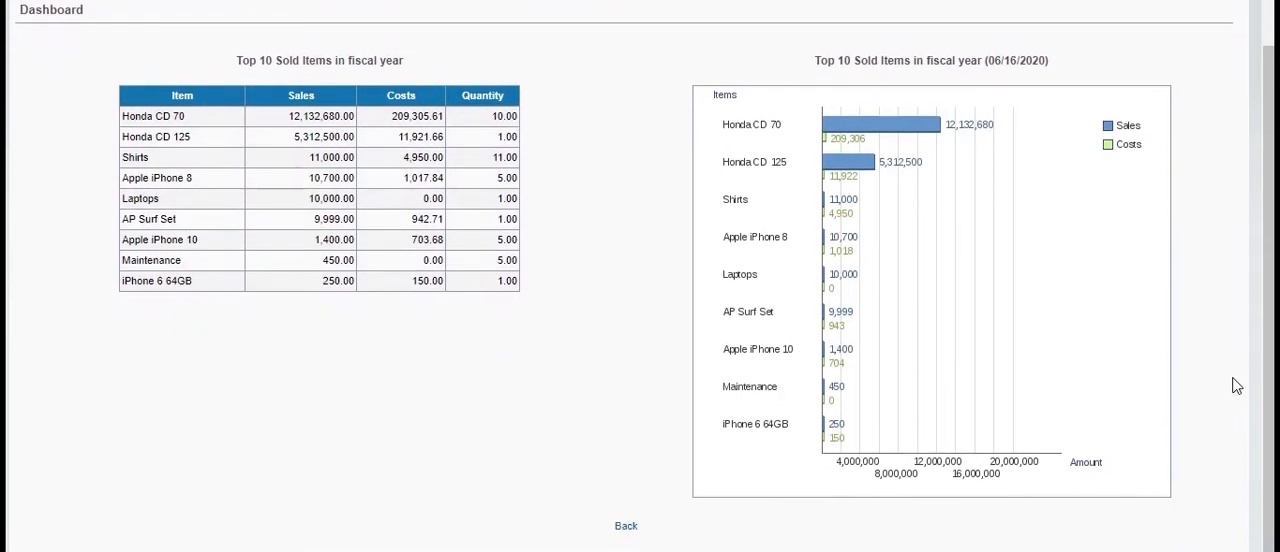
scroll(1236, 386, "up", 2)
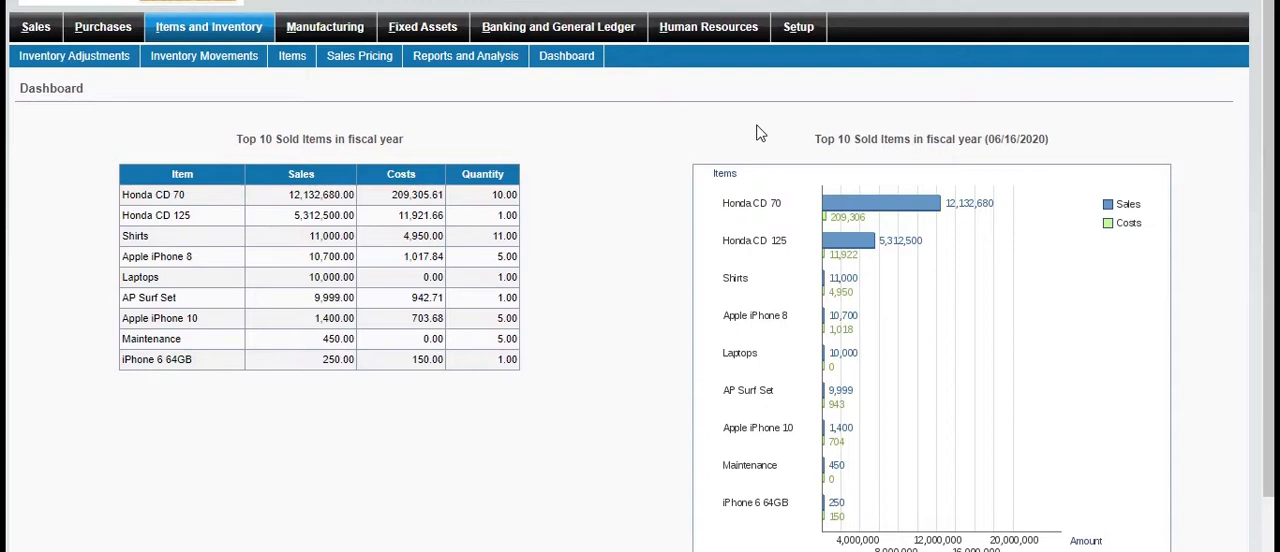
left_click(240, 32)
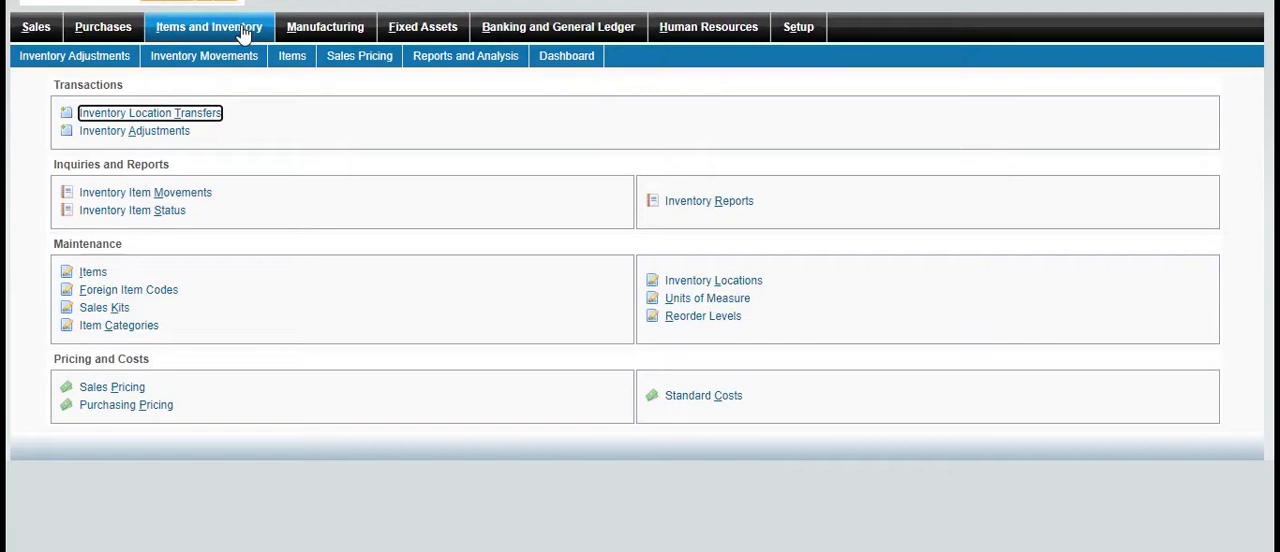
Show the inventory movements of Back Wheels (1113) at all locations from 05/17/2020 to 06/16/2020 and return to the overview
left_click(157, 199)
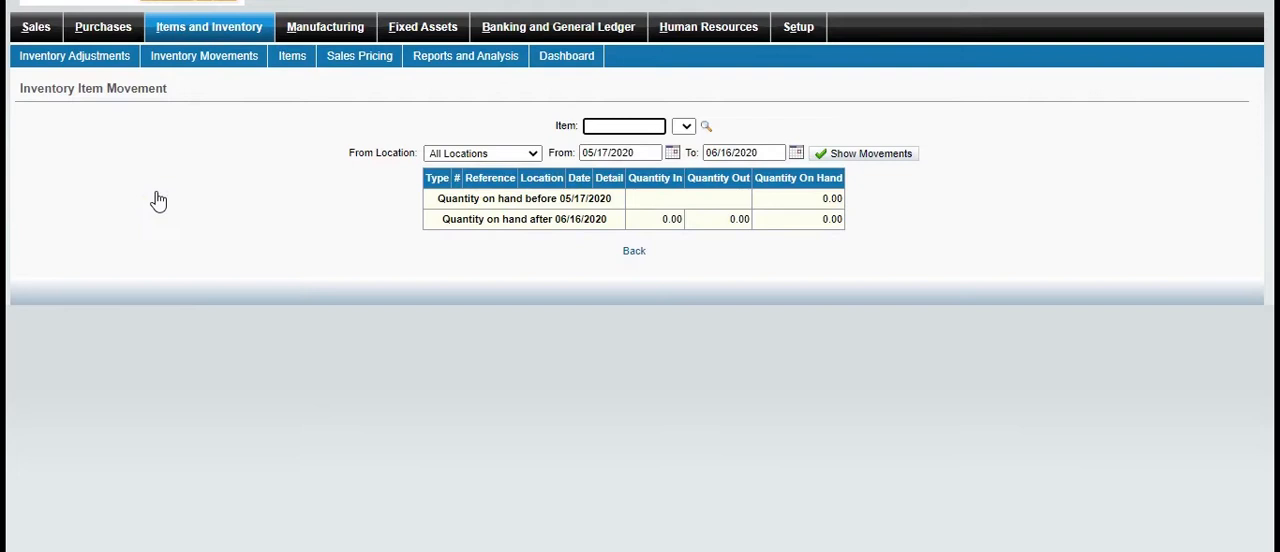
left_click(705, 127)
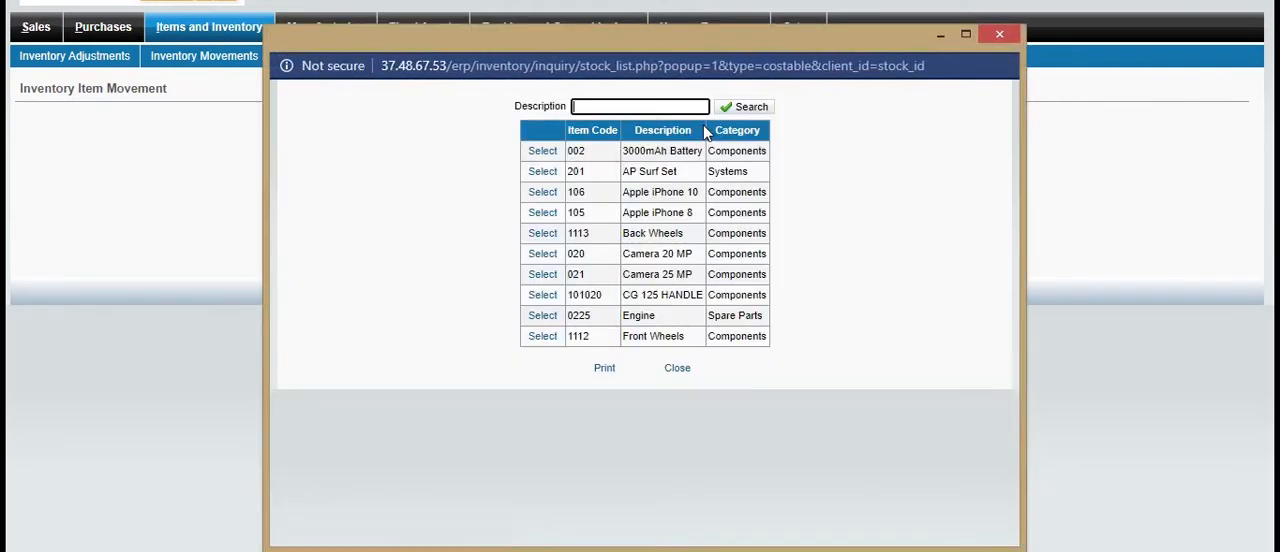
left_click(543, 236)
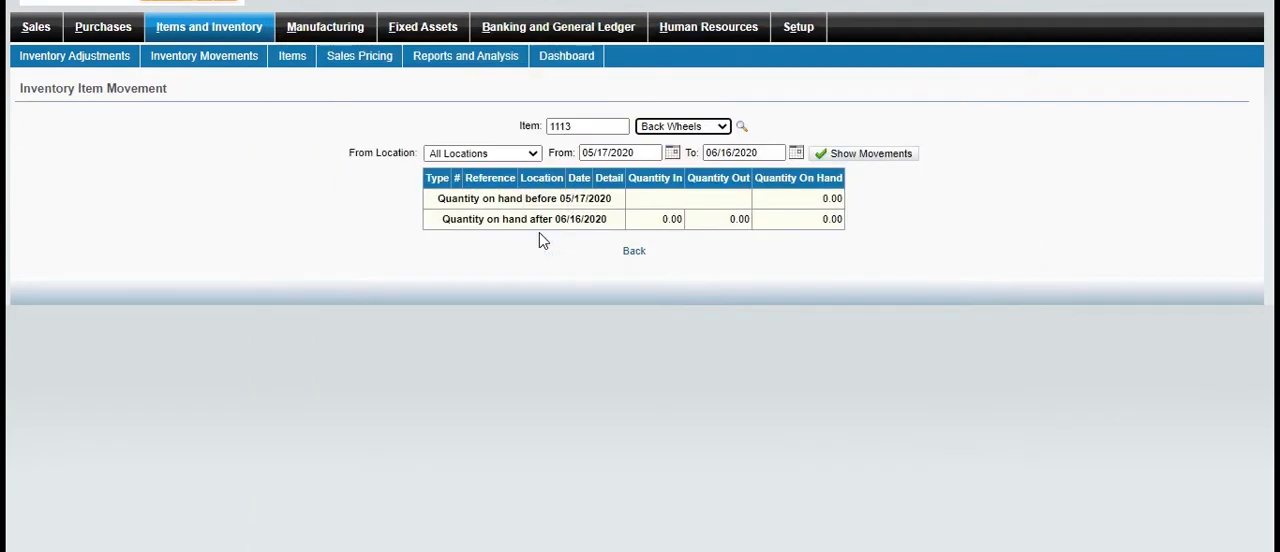
left_click(868, 154)
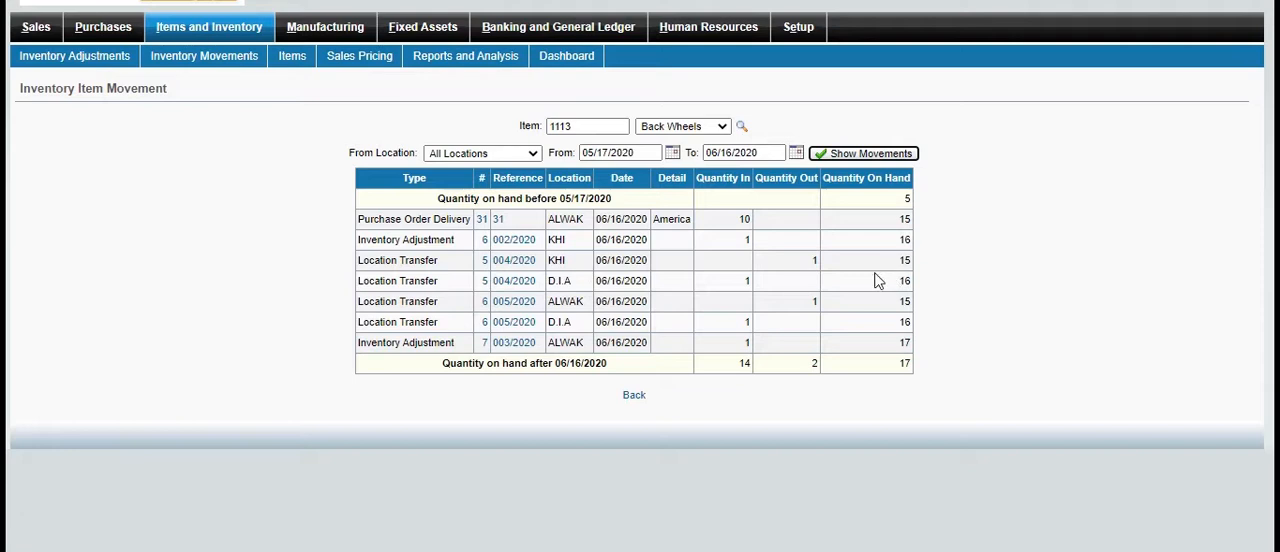
left_click(636, 395)
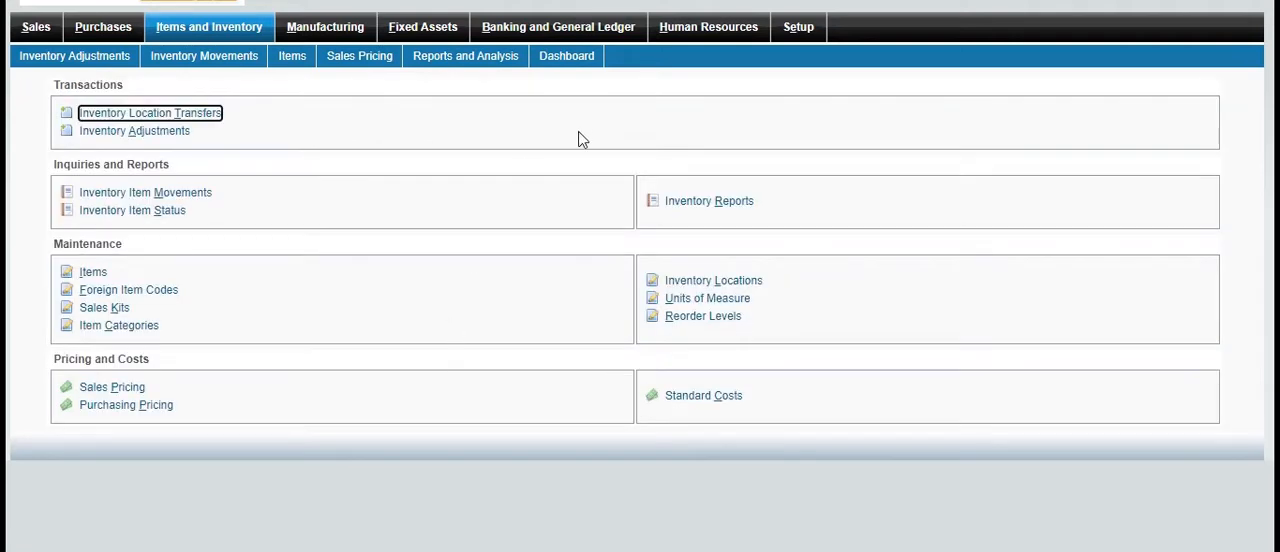
View the foreign item codes form for Back Wheels (1113) and return to the overview
left_click(155, 296)
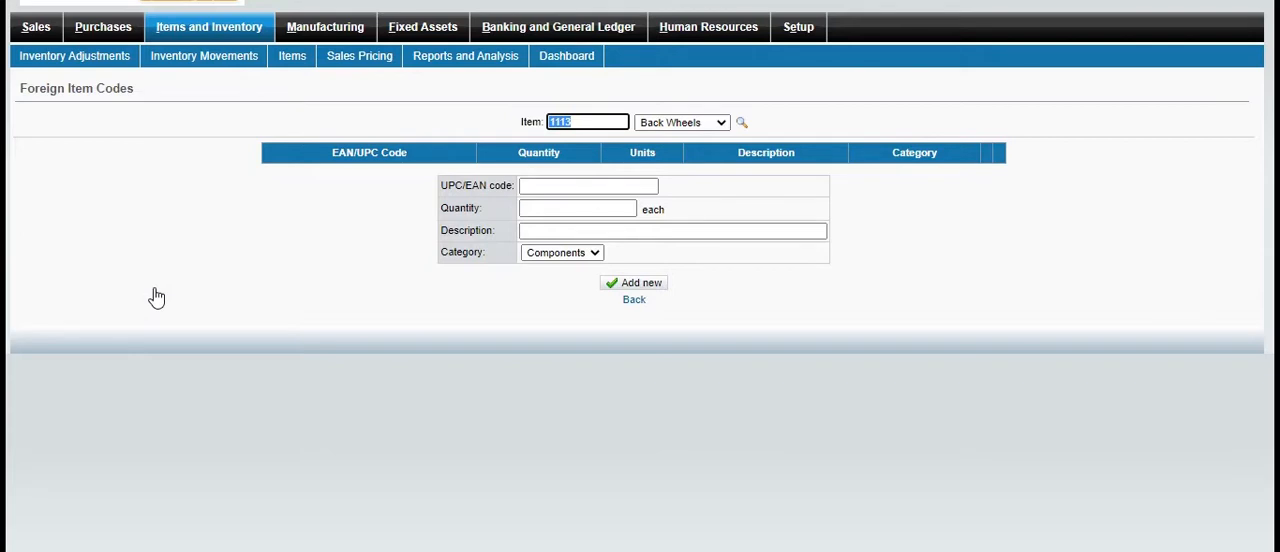
left_click(633, 301)
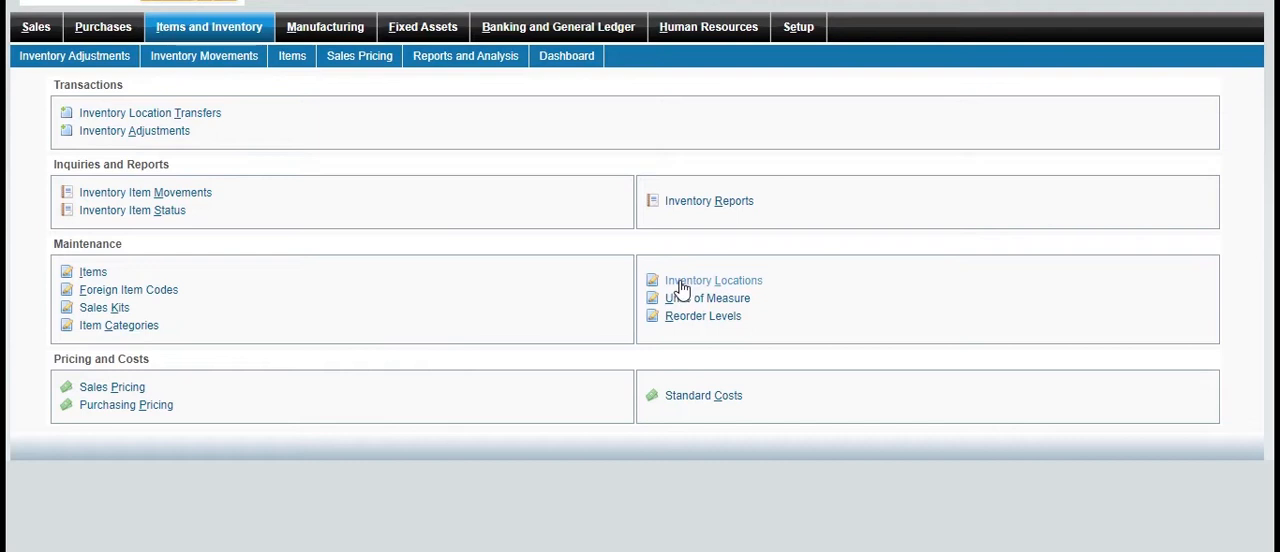
Add an inventory location with code 212 and name Canada, filling in its delivery contact, address, phone, fax and e-mail details
left_click(689, 288)
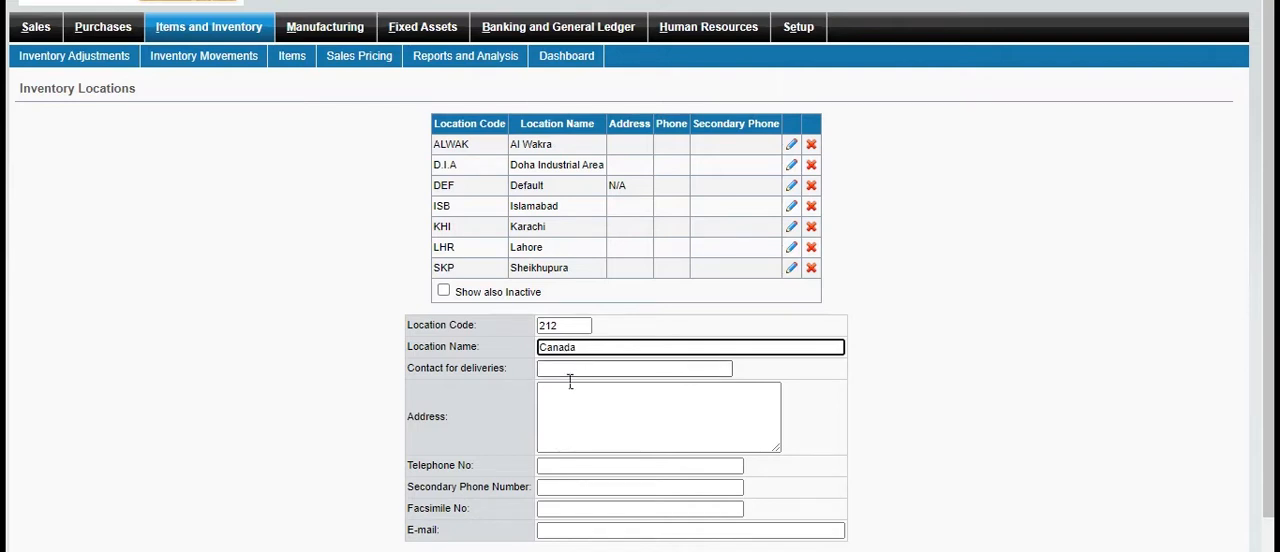
left_click(575, 380)
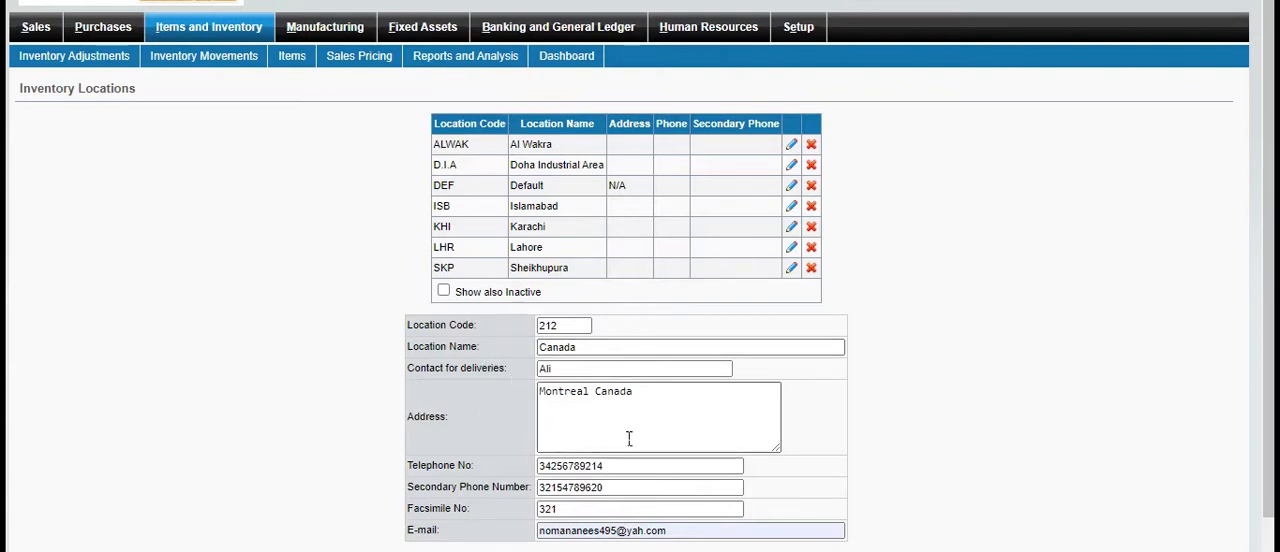
scroll(1017, 370, "down", 1)
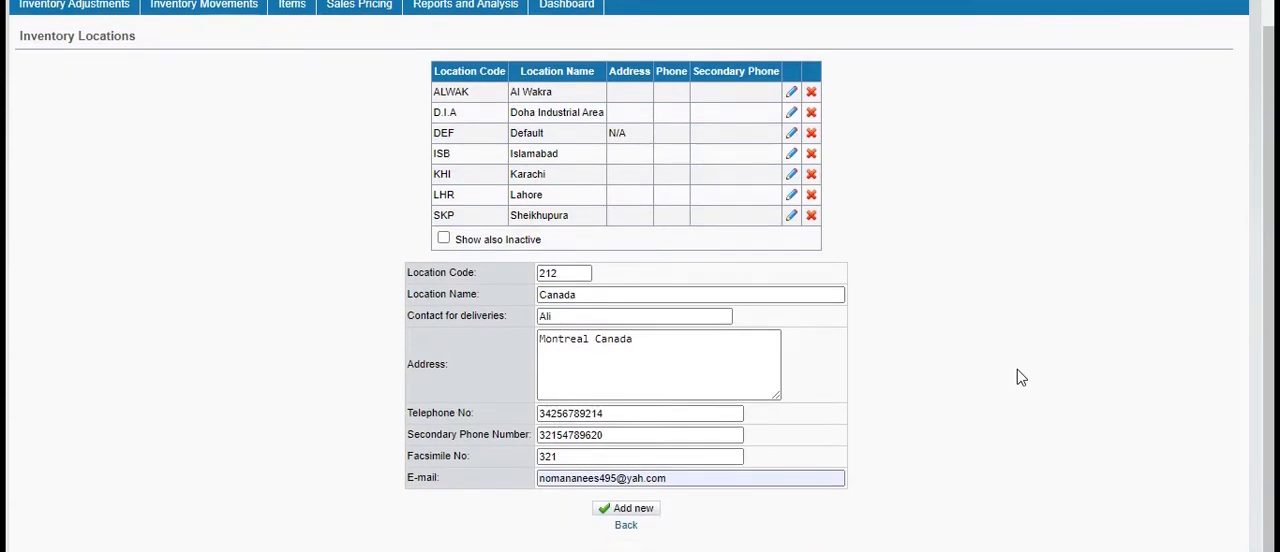
left_click(630, 512)
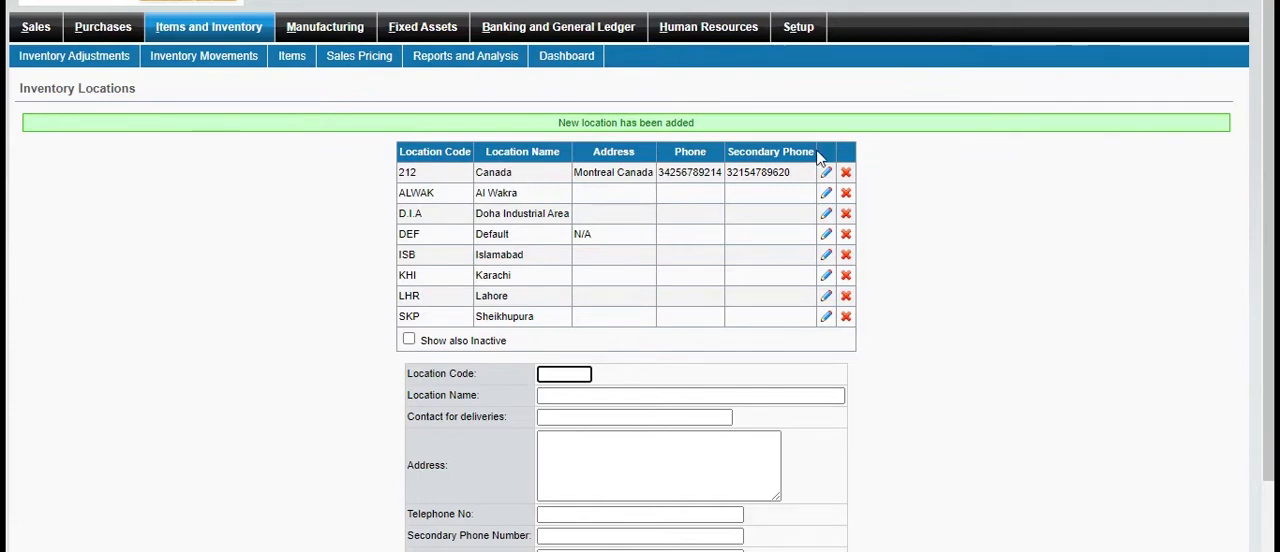
Open the Canada location's details for editing and leave the inventory locations without saving changes
left_click(835, 173)
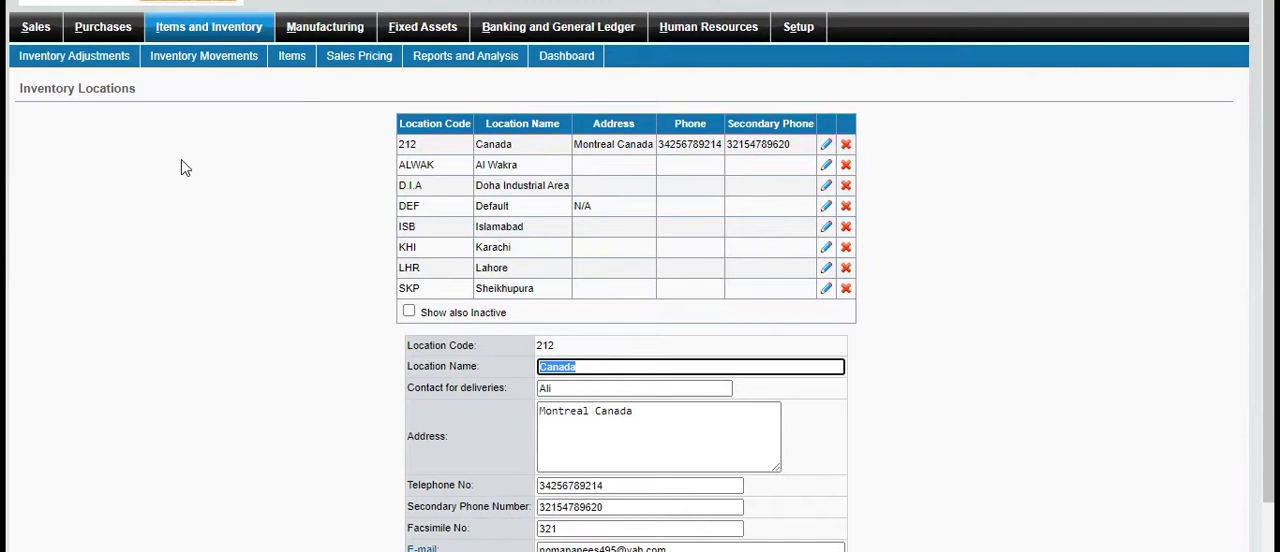
left_click(195, 192)
key("alt+Left")
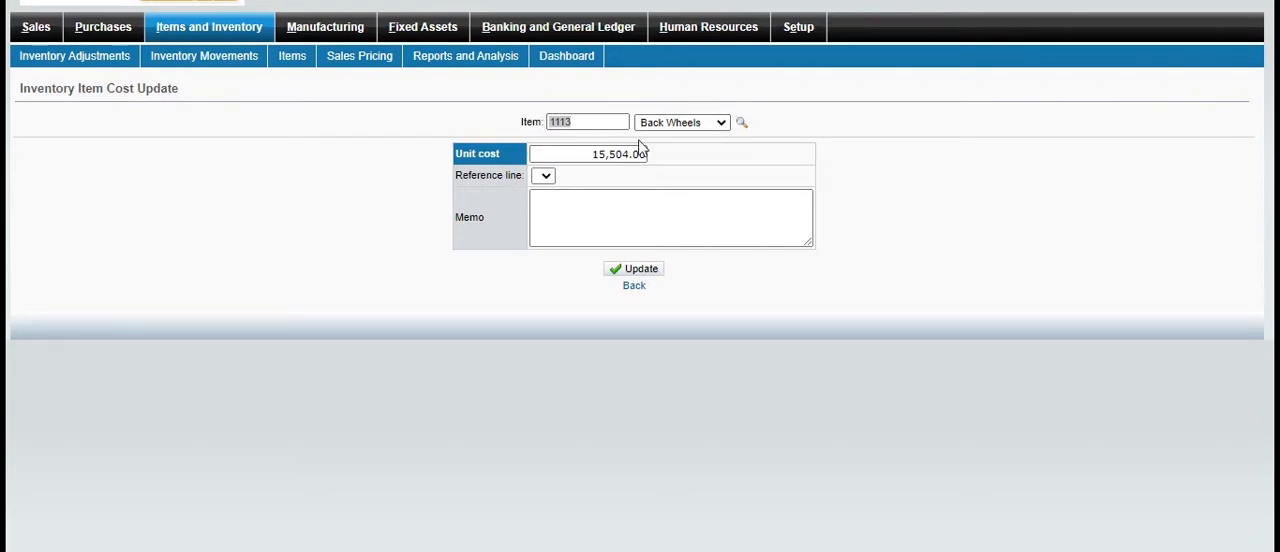
Update the standard unit cost of Back Wheels (1113) to 16,504.00 and return to the Items and Inventory overview
left_click(546, 178)
left_click(545, 178)
left_click(607, 154)
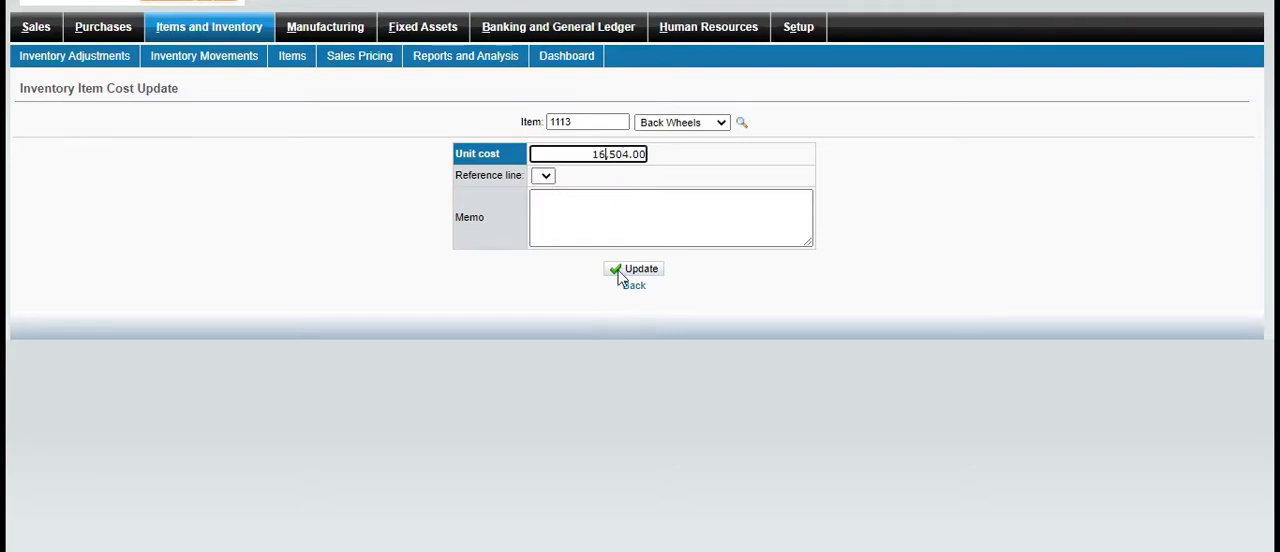
left_click(645, 270)
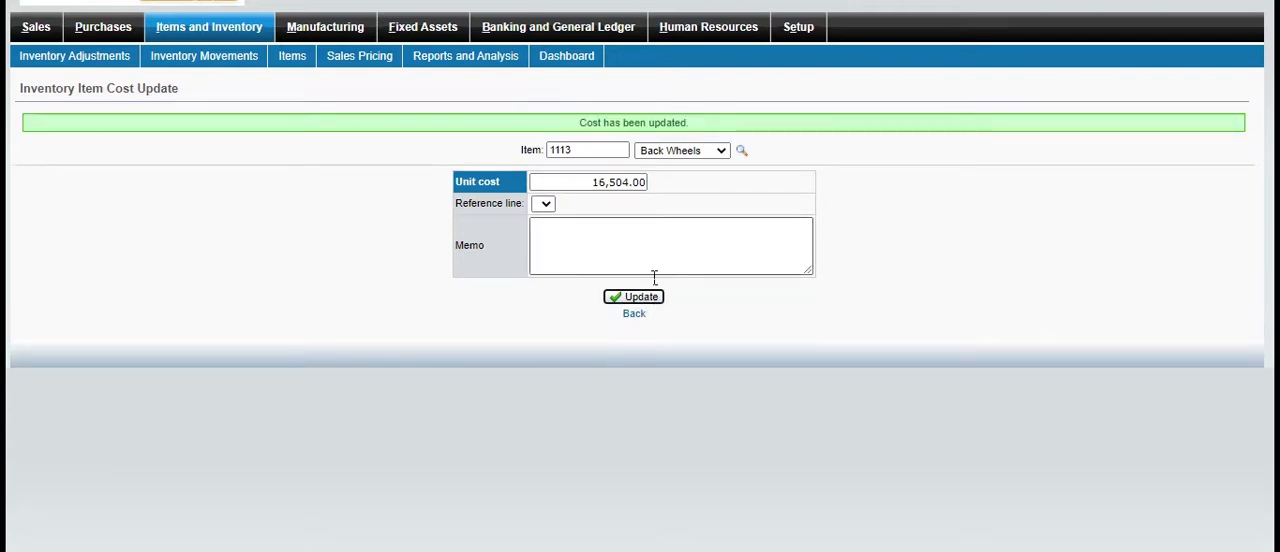
left_click(634, 314)
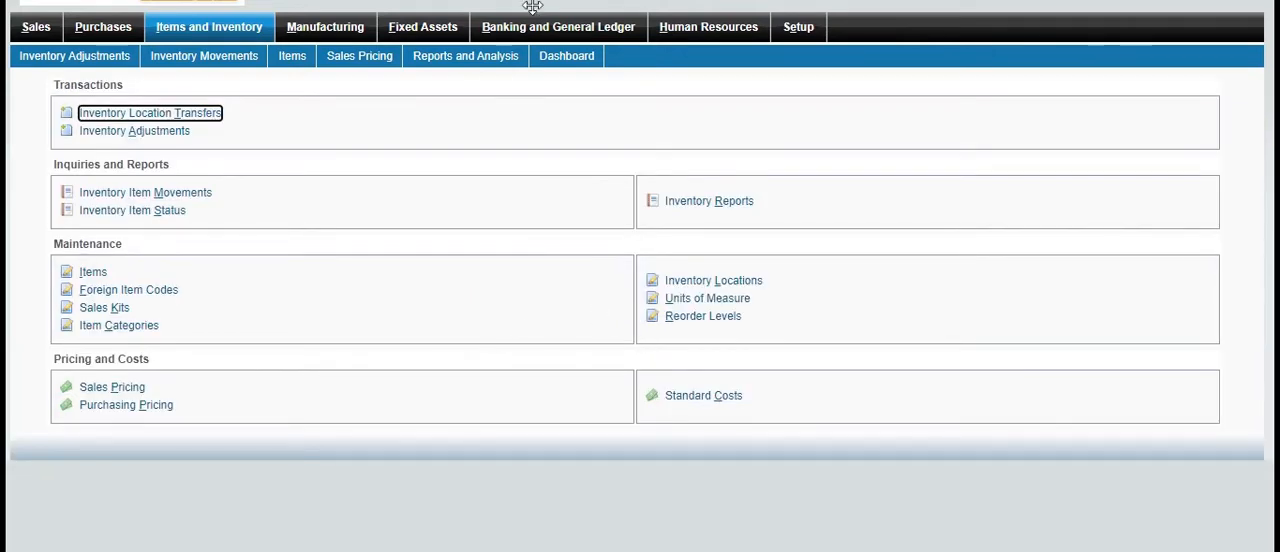
Open the Inventory Sales Report settings among the inventory reports and examine the available filters and output options
left_click(430, 0)
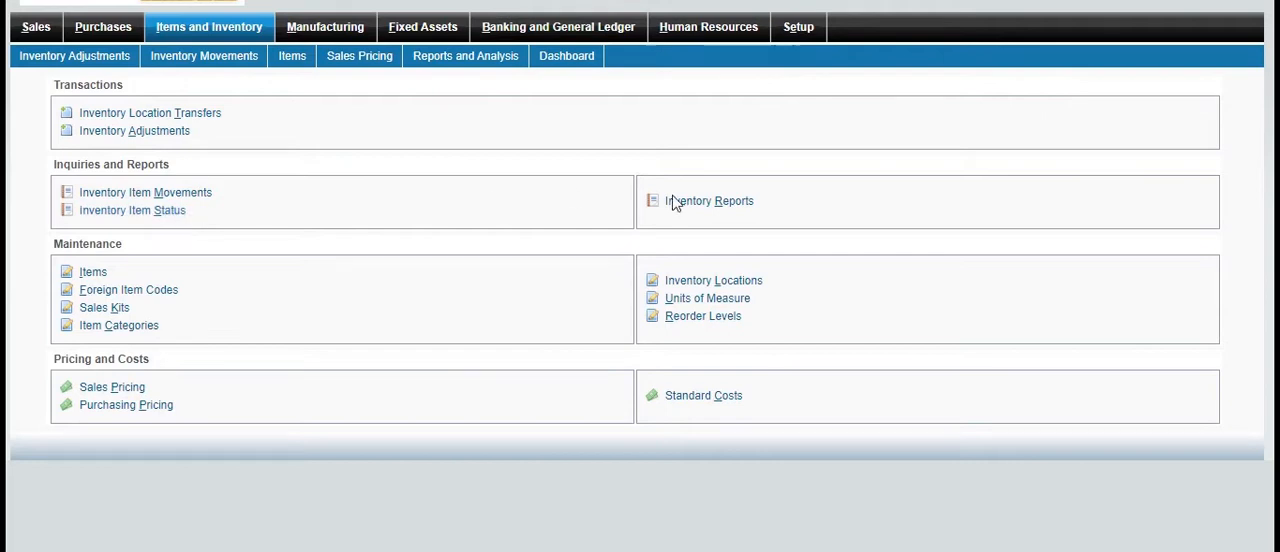
left_click(702, 203)
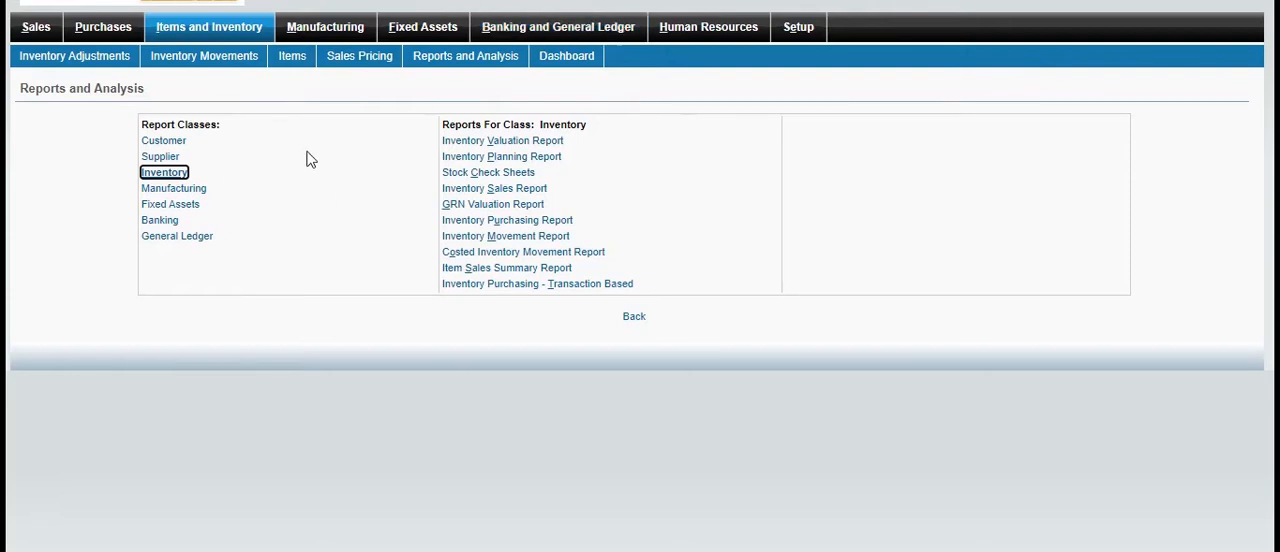
left_click(539, 192)
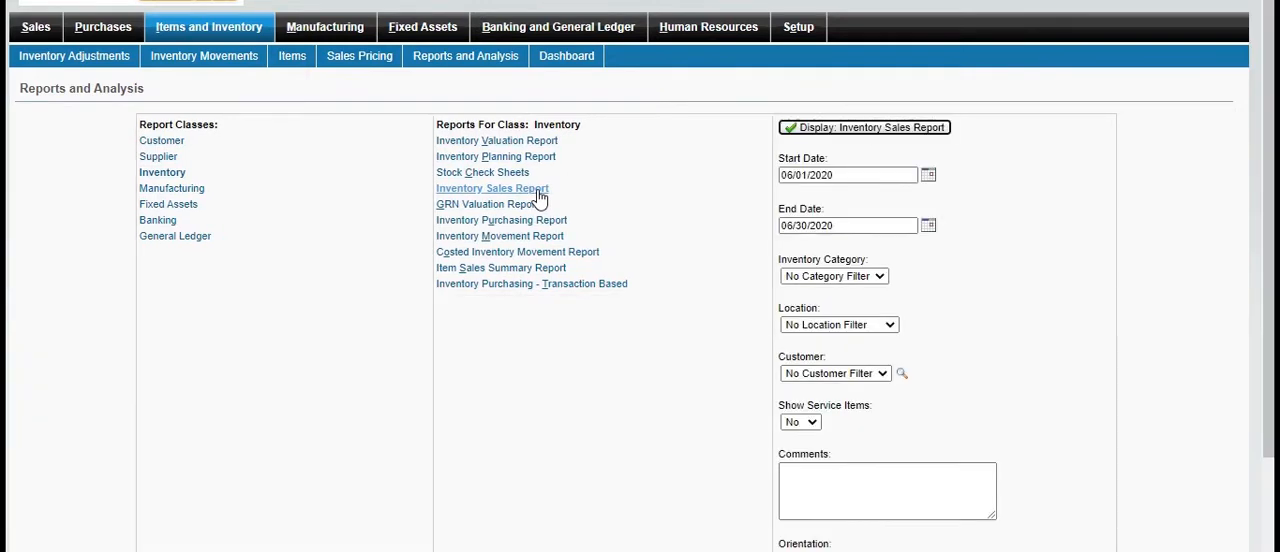
left_click(1197, 330)
scroll(1194, 323, "down", 3)
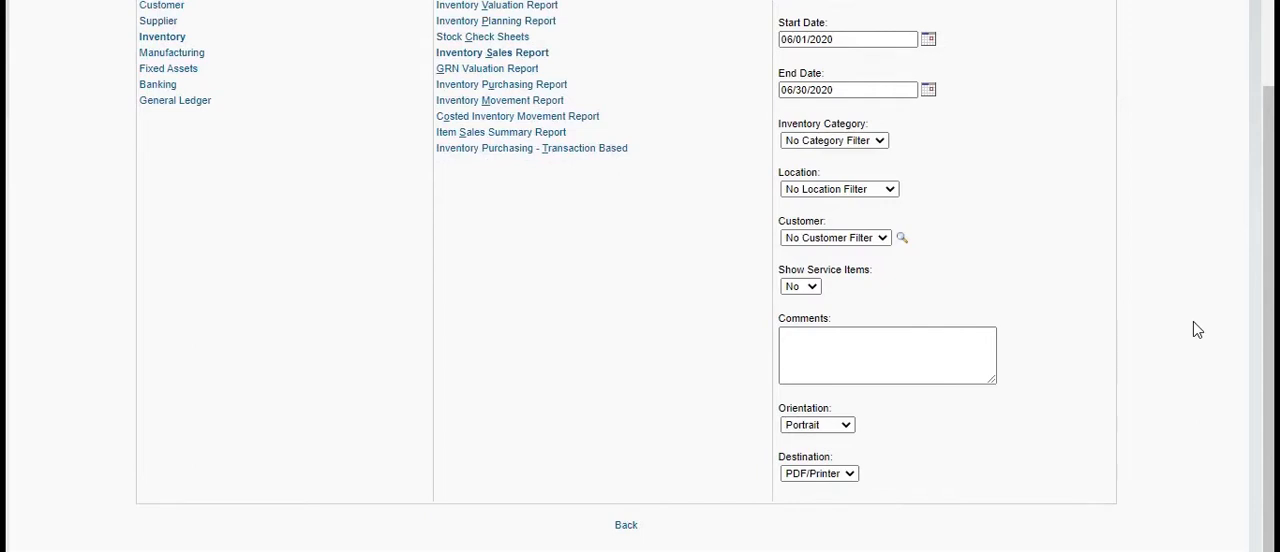
scroll(1196, 330, "up", 3)
scroll(1197, 330, "up", 1)
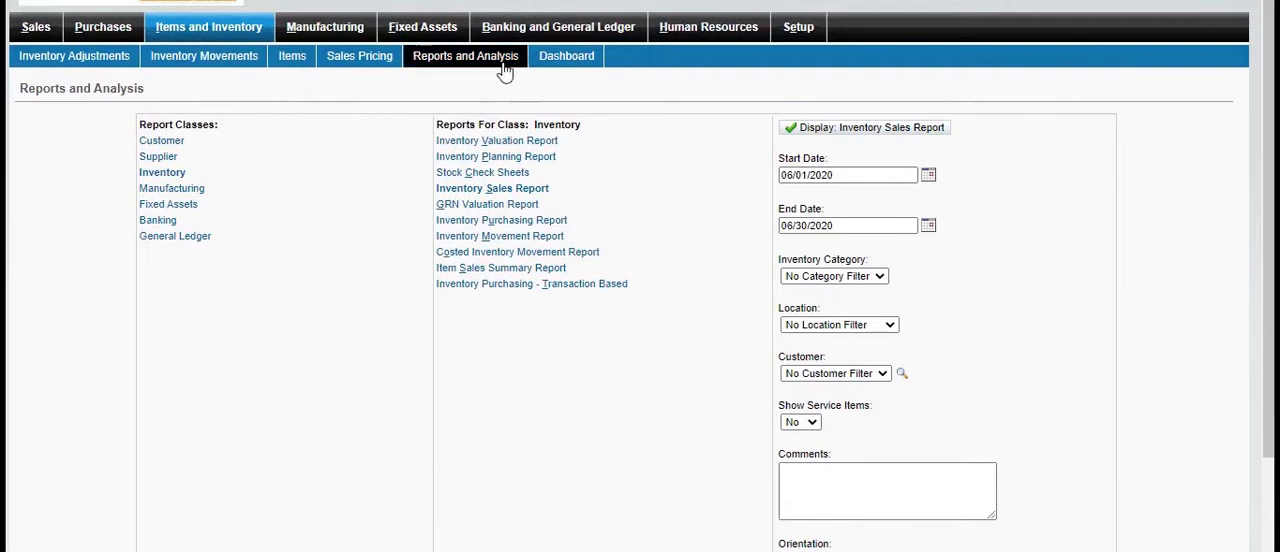
Display the Inventory Sales Report for 06/01/2020 to 06/30/2020, close it and return to the Items and Inventory overview
left_click(880, 130)
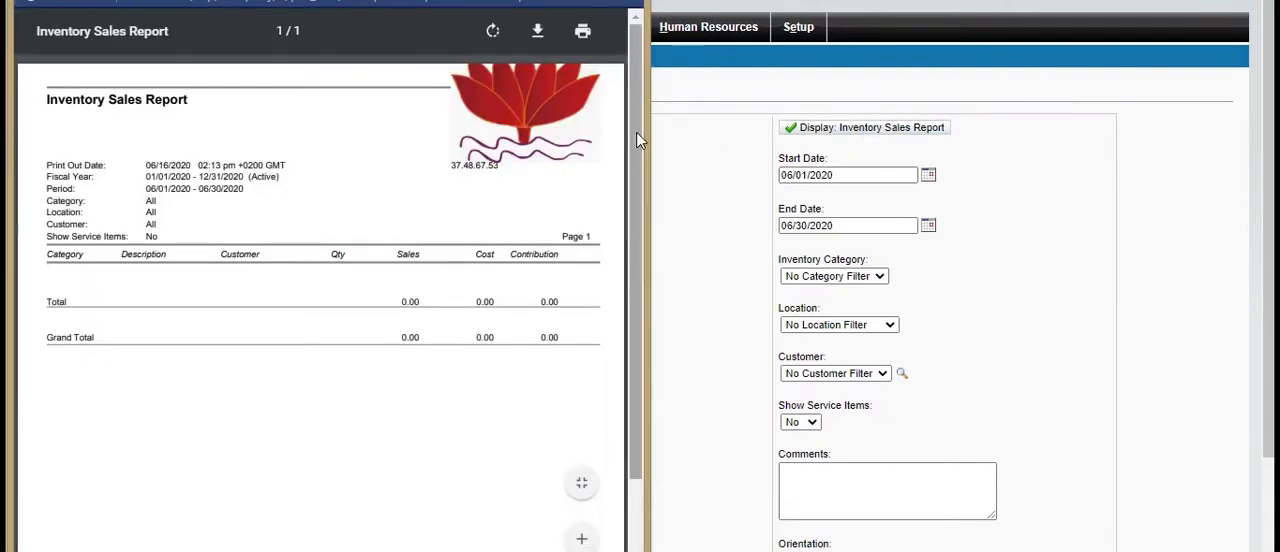
scroll(640, 160, "down", 1)
left_click_drag(640, 192, 730, 153)
left_click(734, 161)
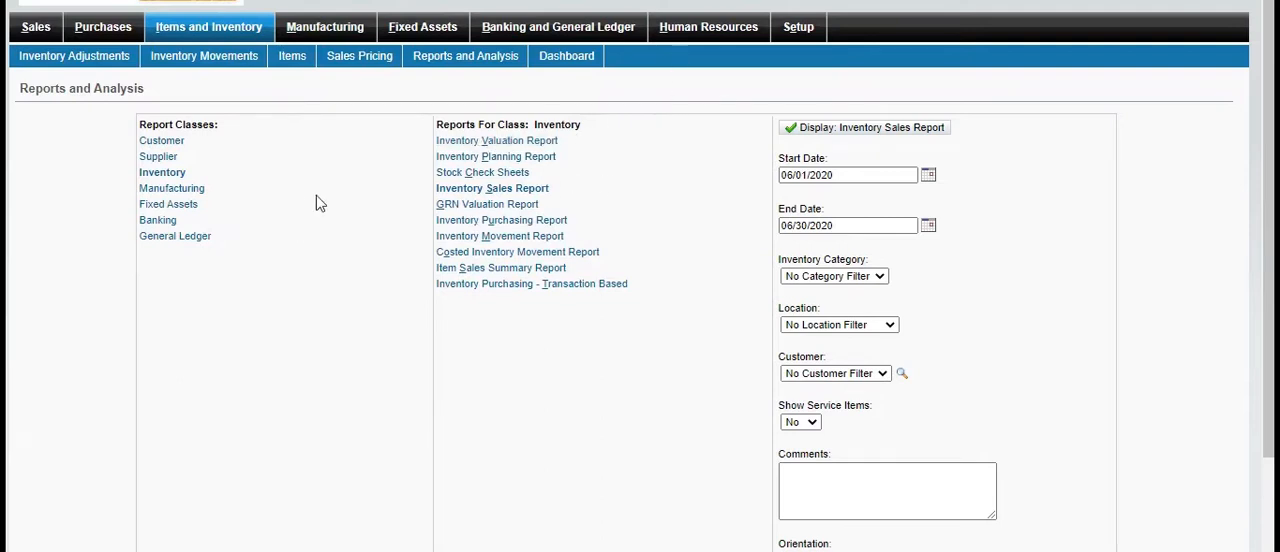
left_click(258, 37)
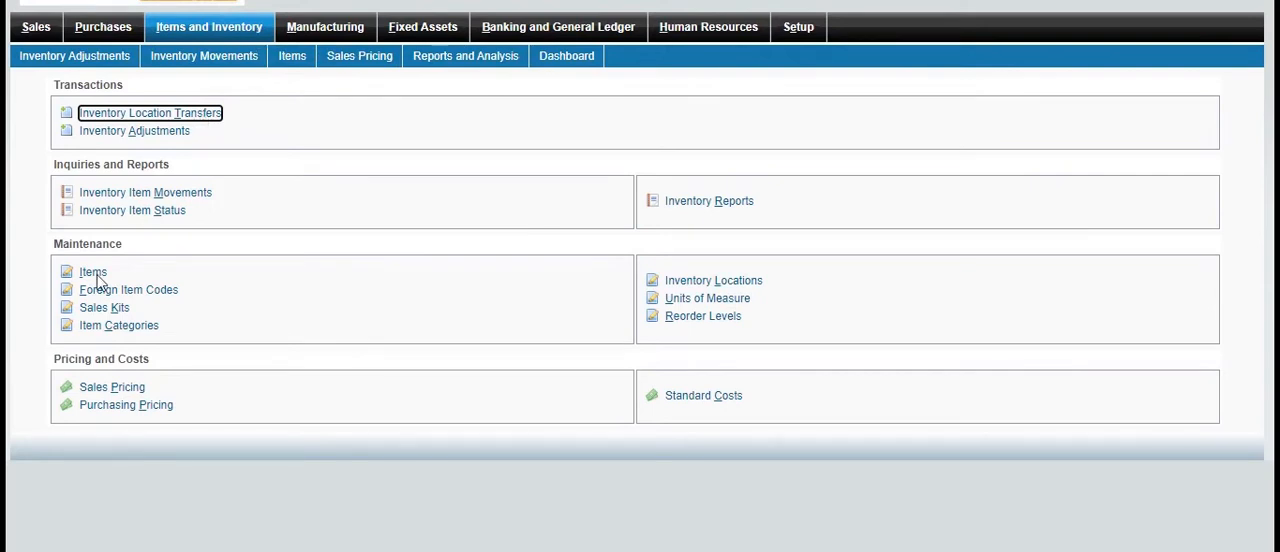
Add a Retail sales price of 20,000 US Dollars for Back Wheels (1113) and return to the Items and Inventory overview
left_click(111, 389)
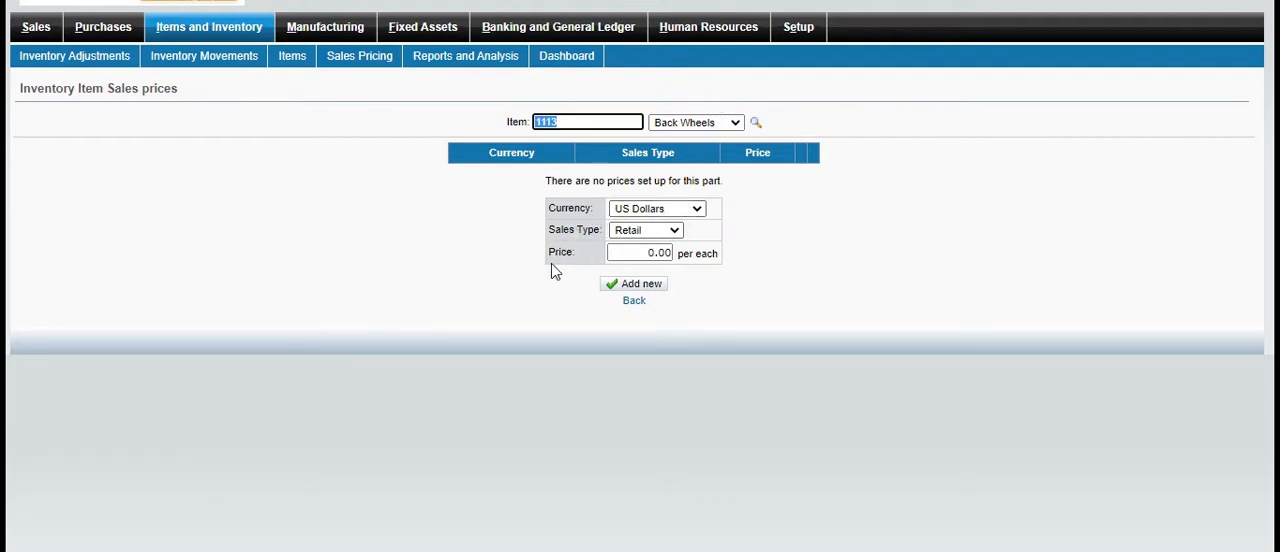
left_click(667, 256)
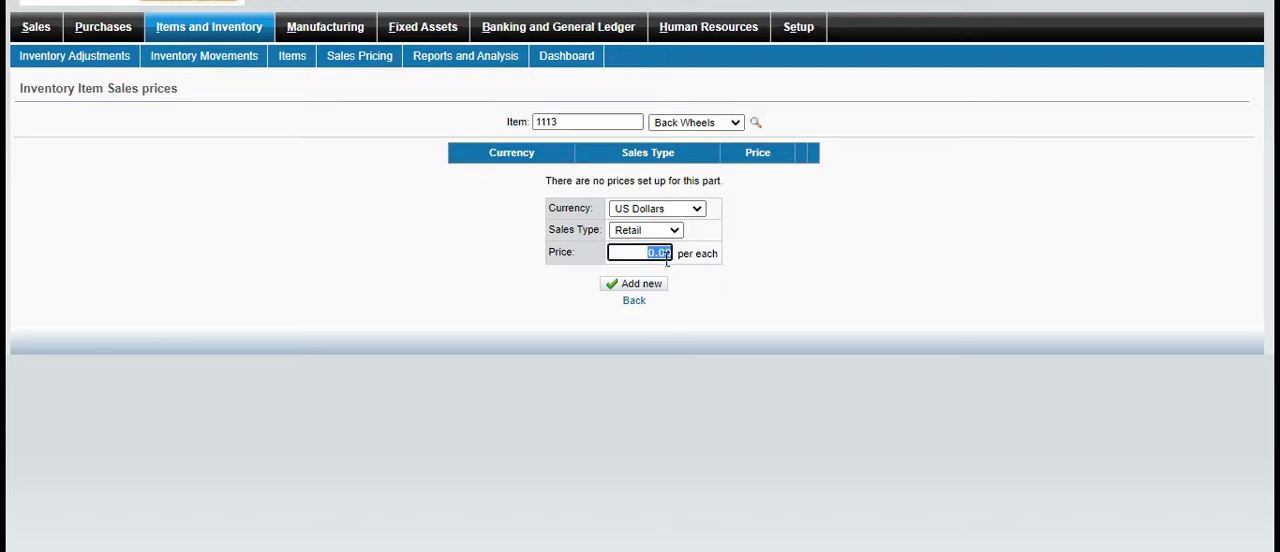
type("20")
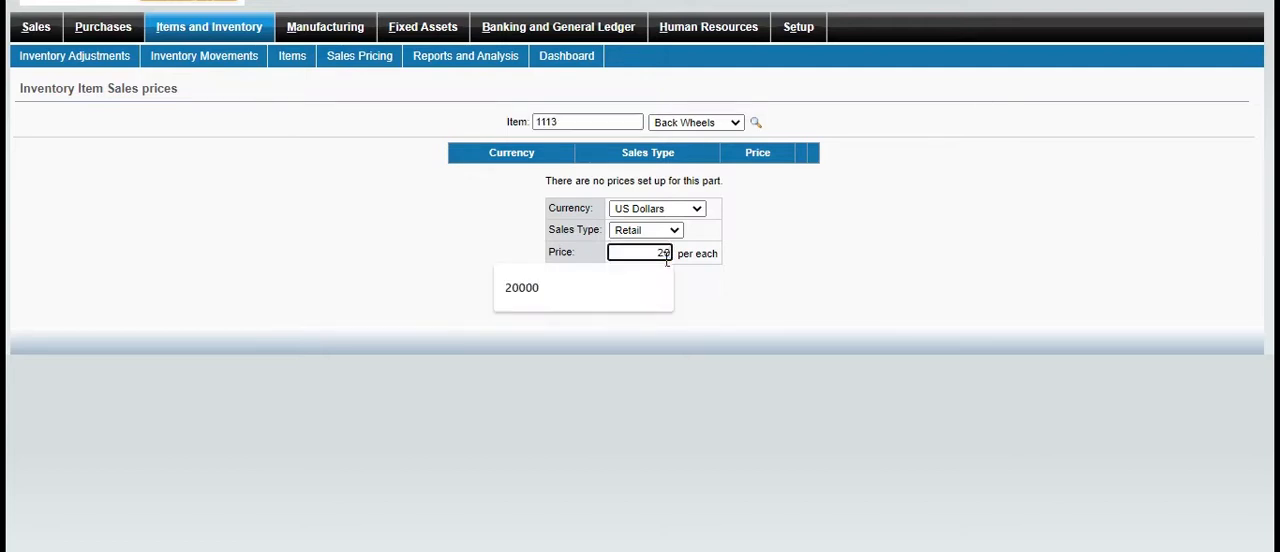
type("000")
left_click(637, 278)
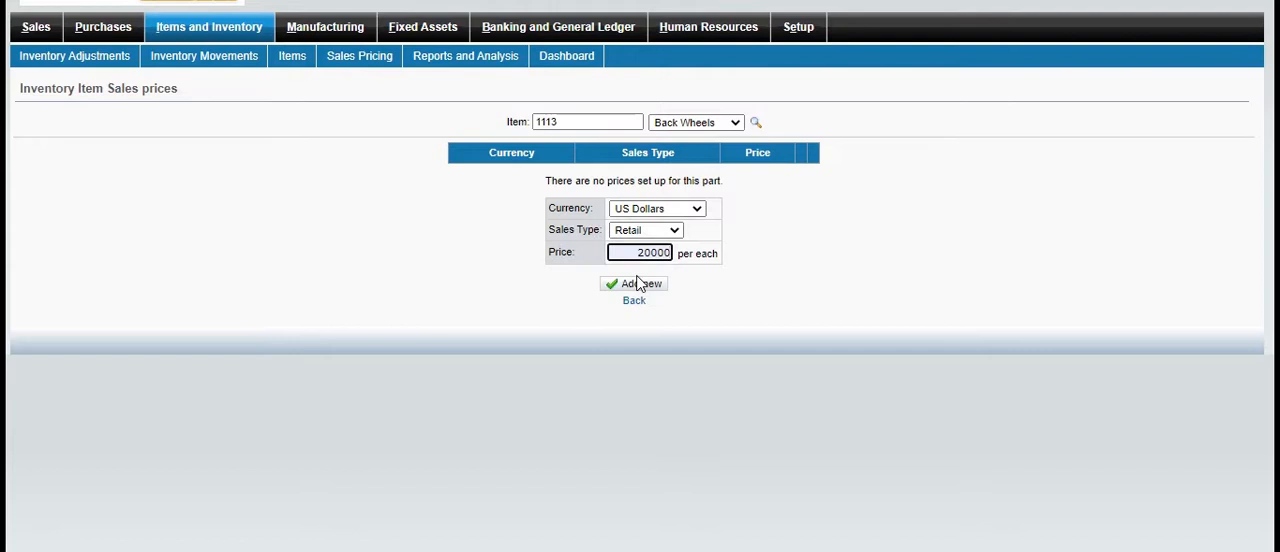
left_click(637, 284)
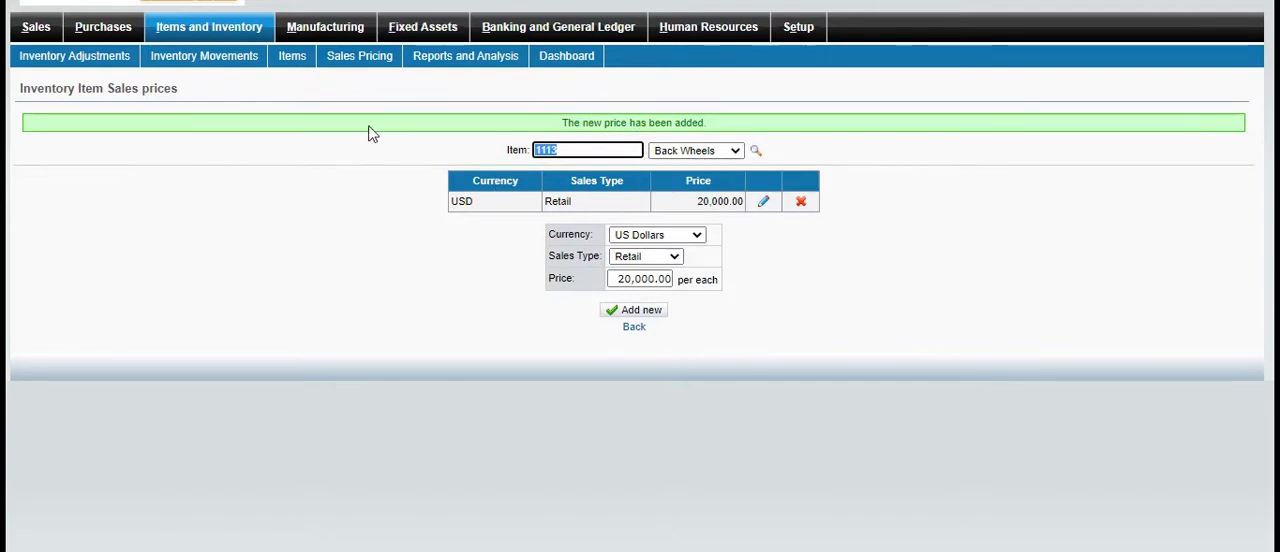
left_click(209, 30)
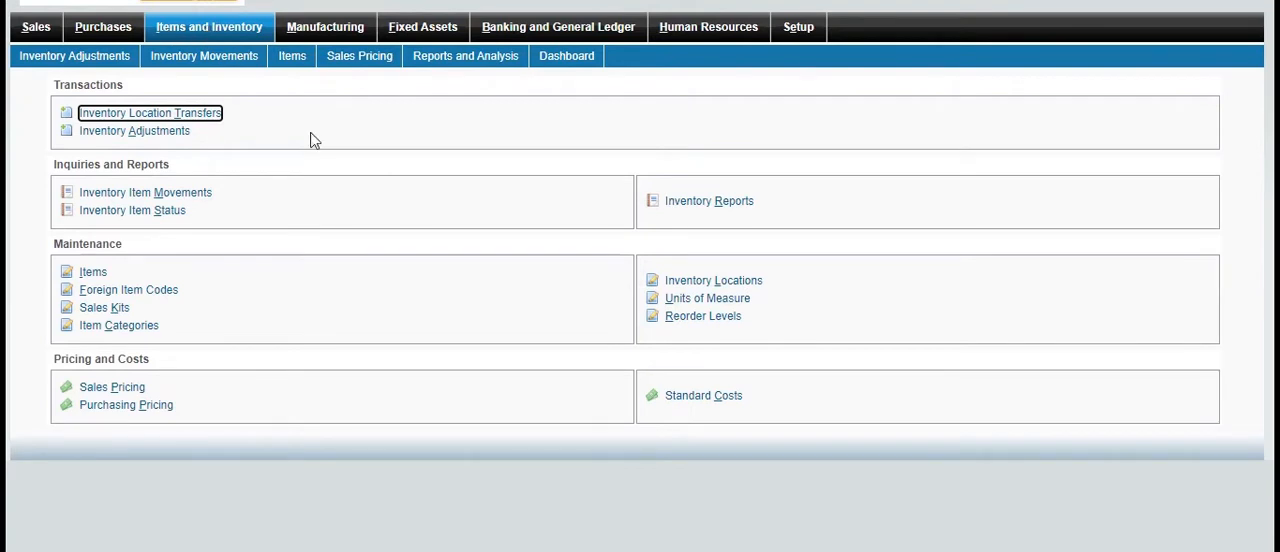
Examine the reorder levels of Back Wheels (1113) per location and leave the page without updating them
left_click(672, 316)
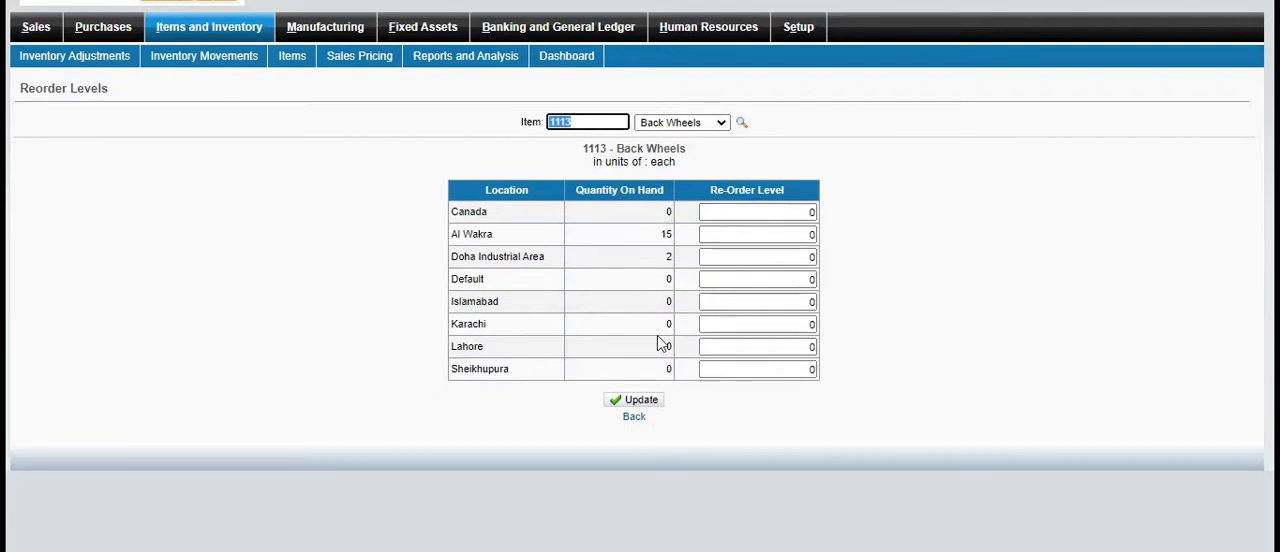
double_click(813, 324)
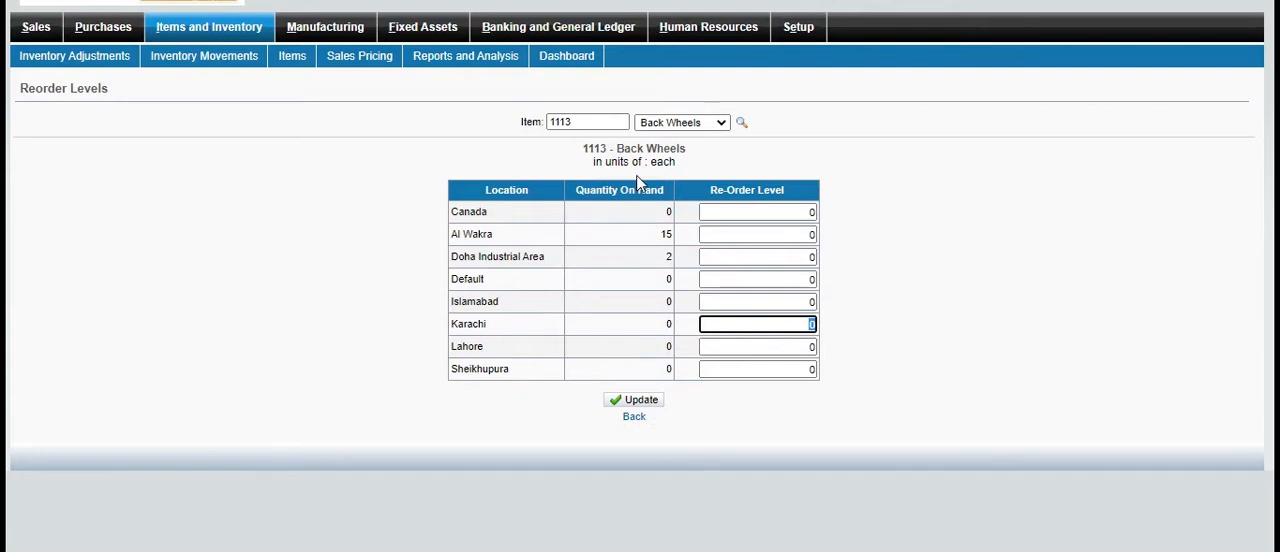
left_click(634, 418)
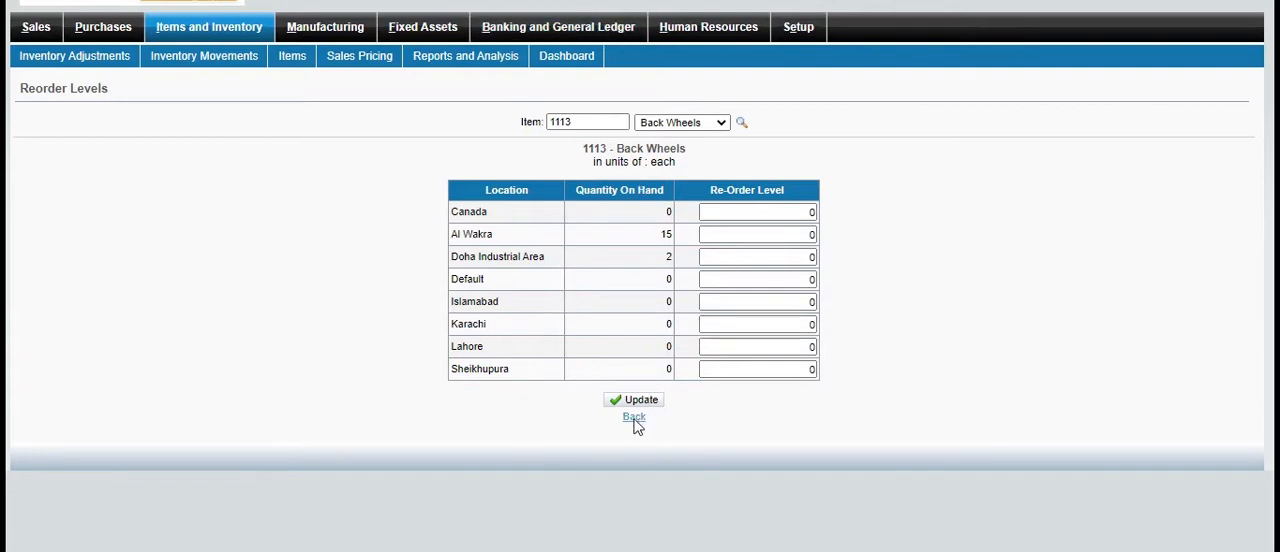
Start a manufacturing work order of type Assemble for the Engine (0225) with Al Wakra as destination location
left_click(330, 40)
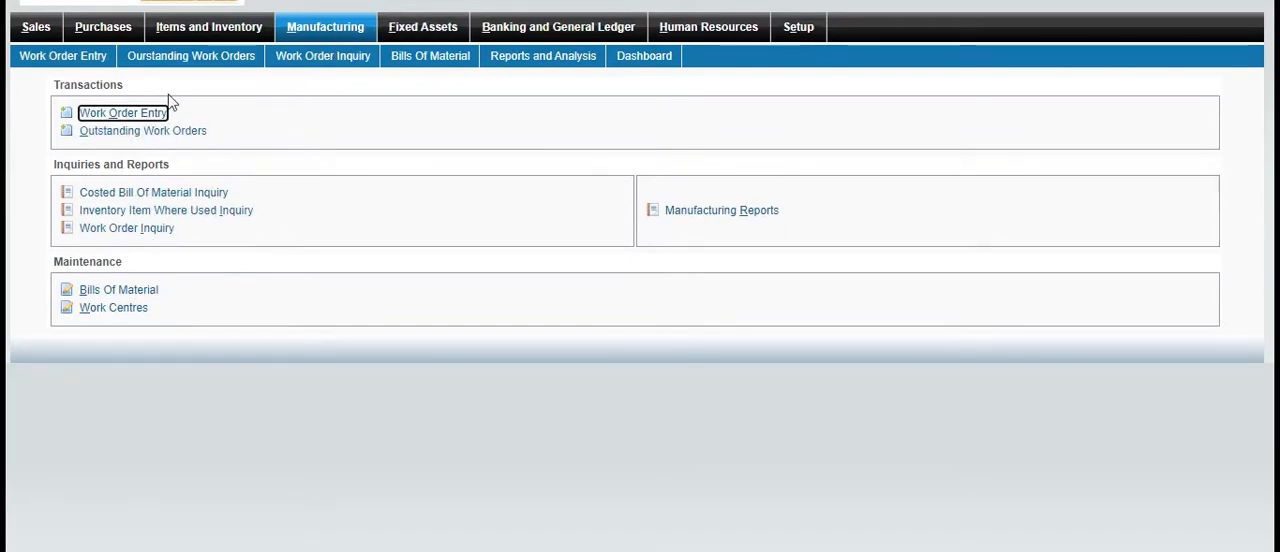
left_click(122, 113)
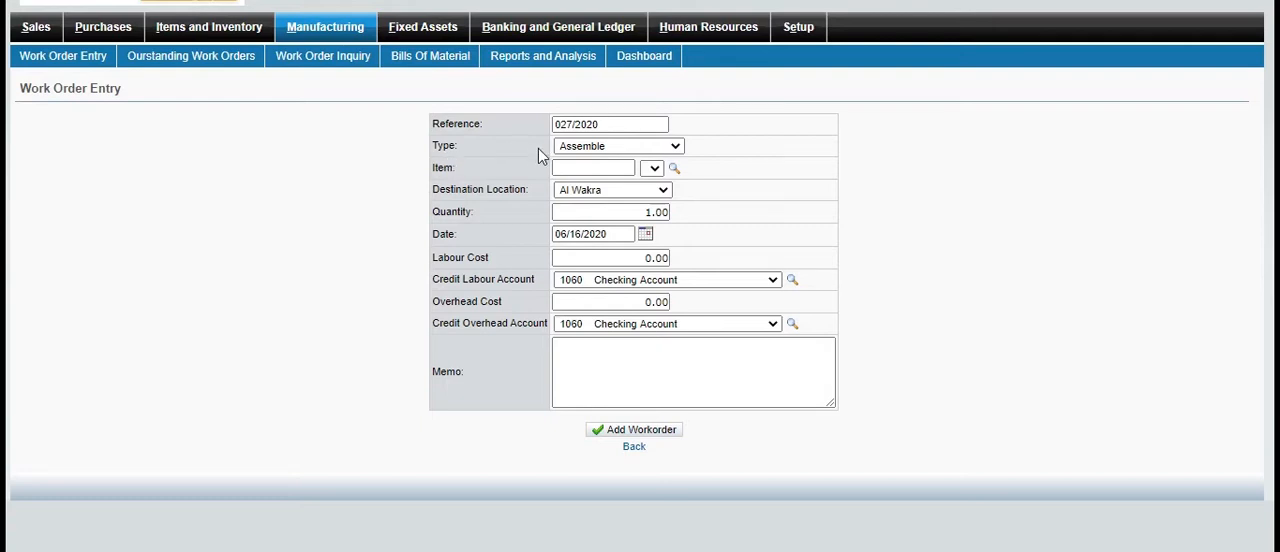
left_click(680, 150)
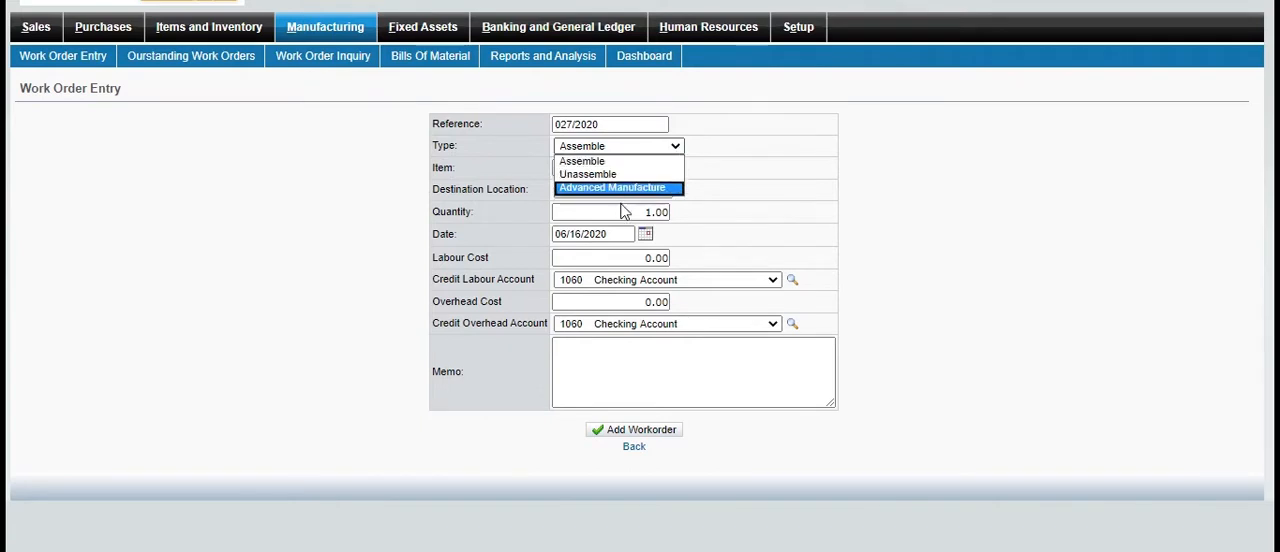
left_click(607, 163)
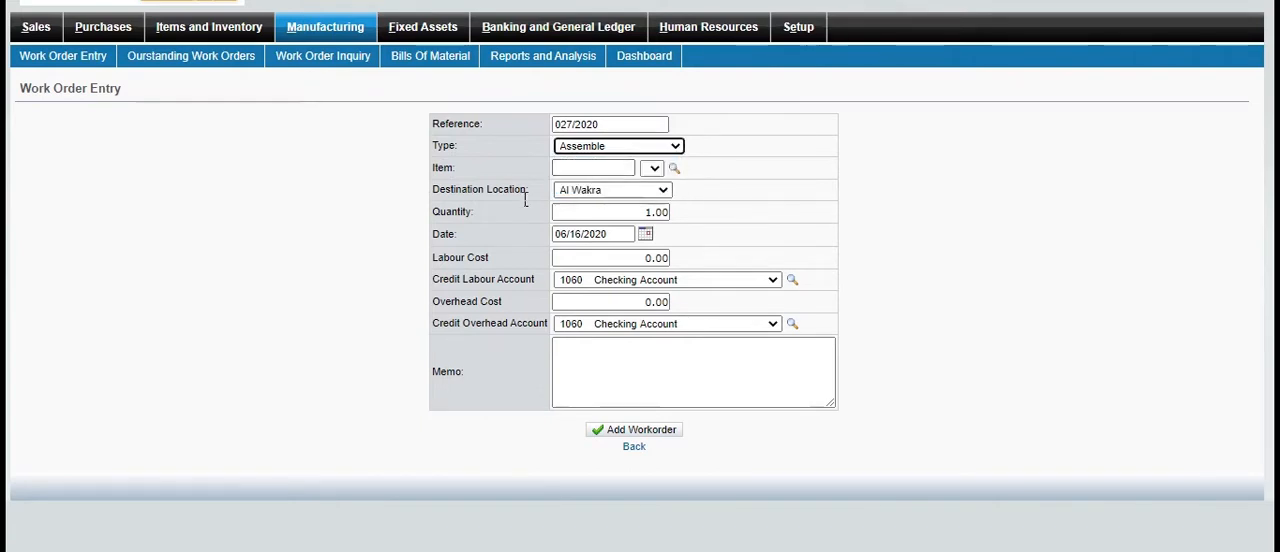
left_click(675, 172)
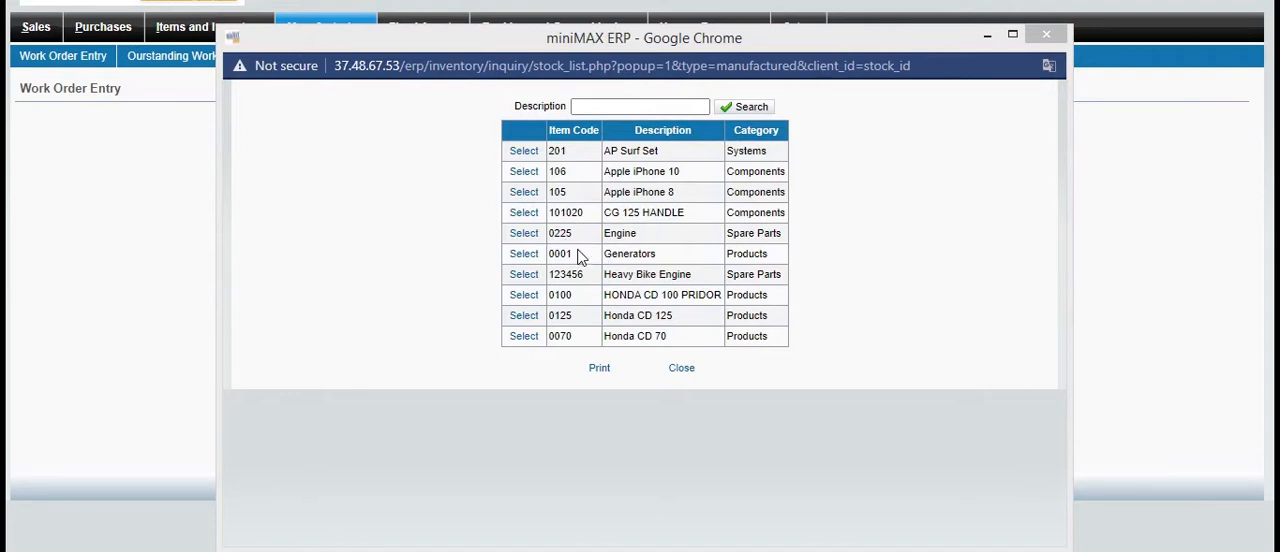
left_click(524, 235)
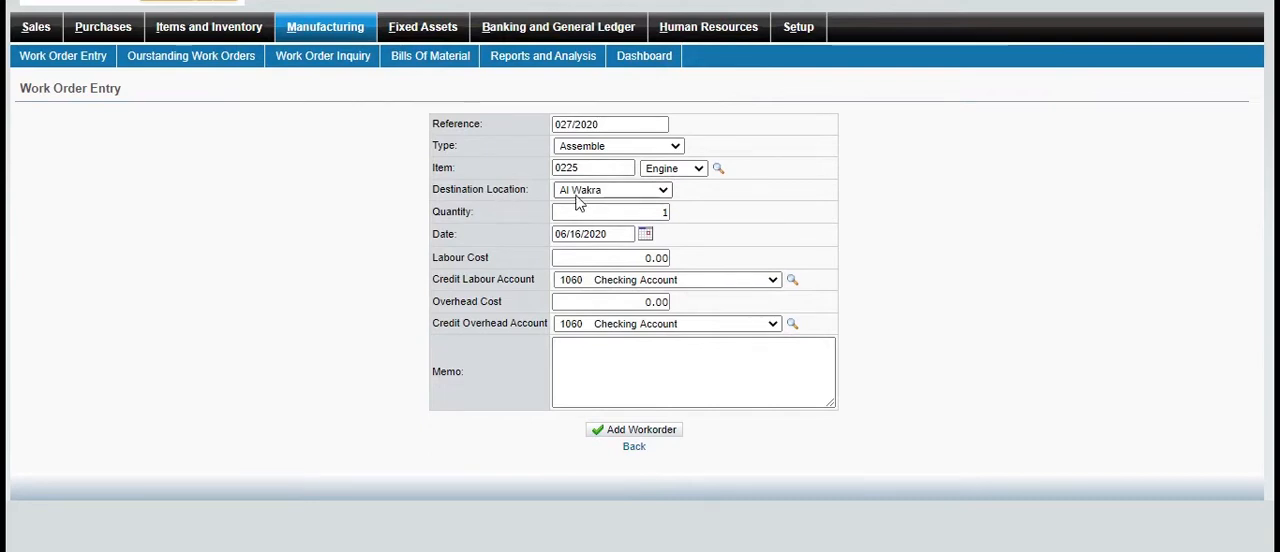
left_click(664, 193)
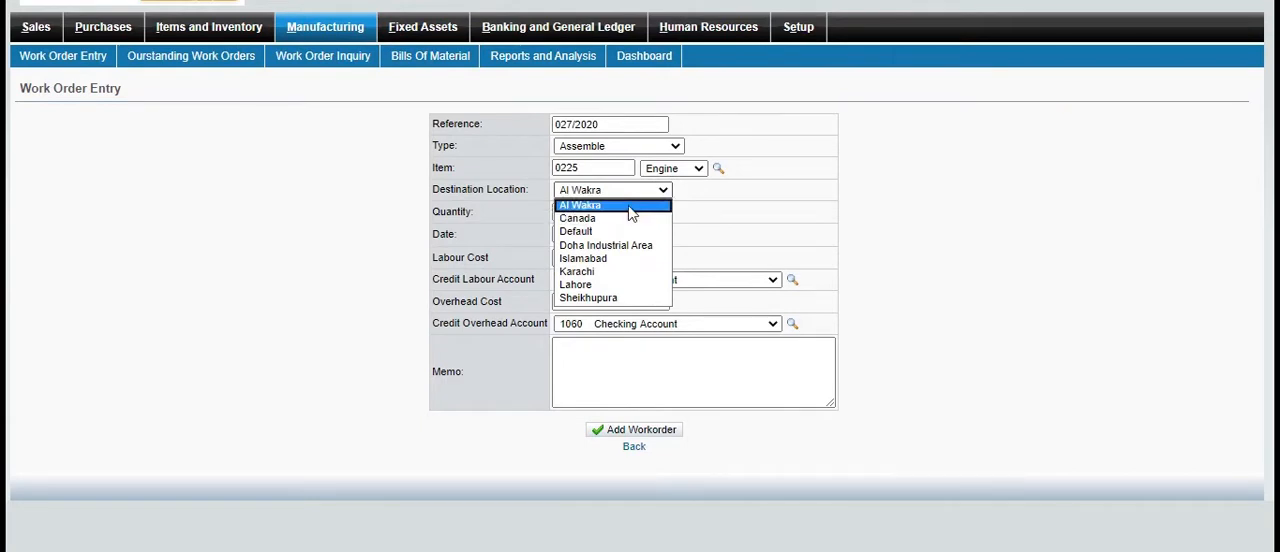
left_click(632, 212)
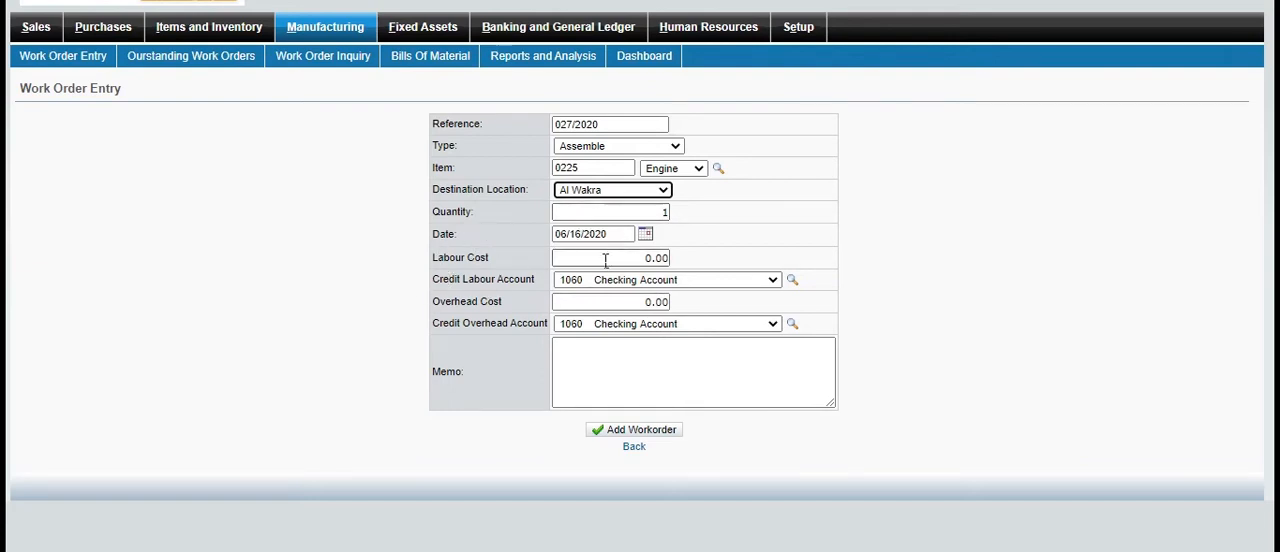
Set the work order's labour cost to 3,000 and overhead cost to 1,000, keeping 1060 Checking Account as the credit labour account
double_click(652, 258)
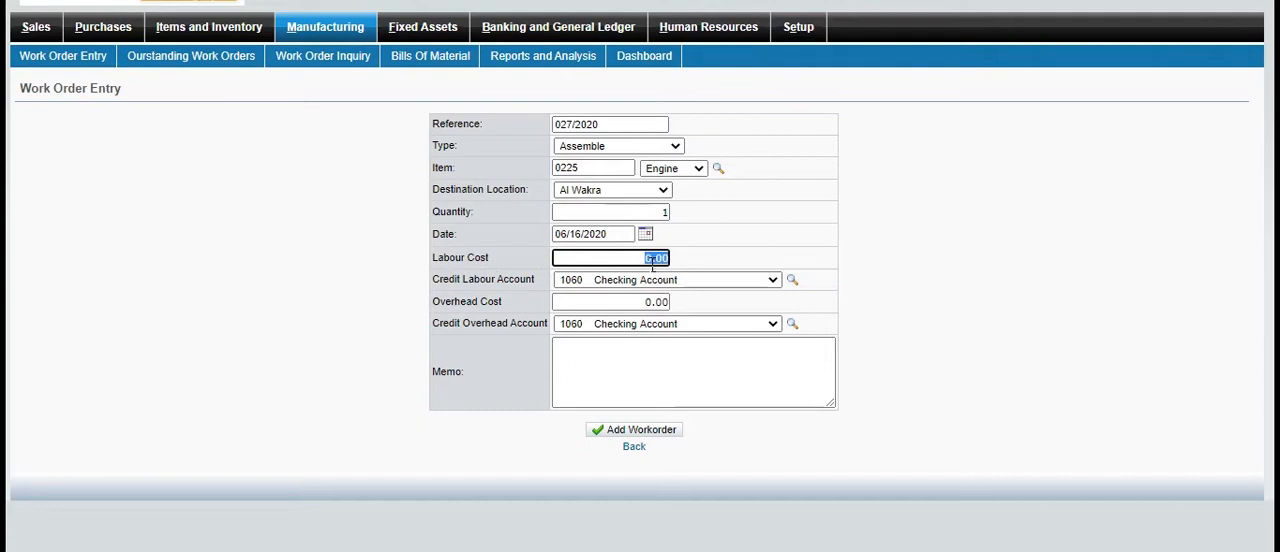
type("3")
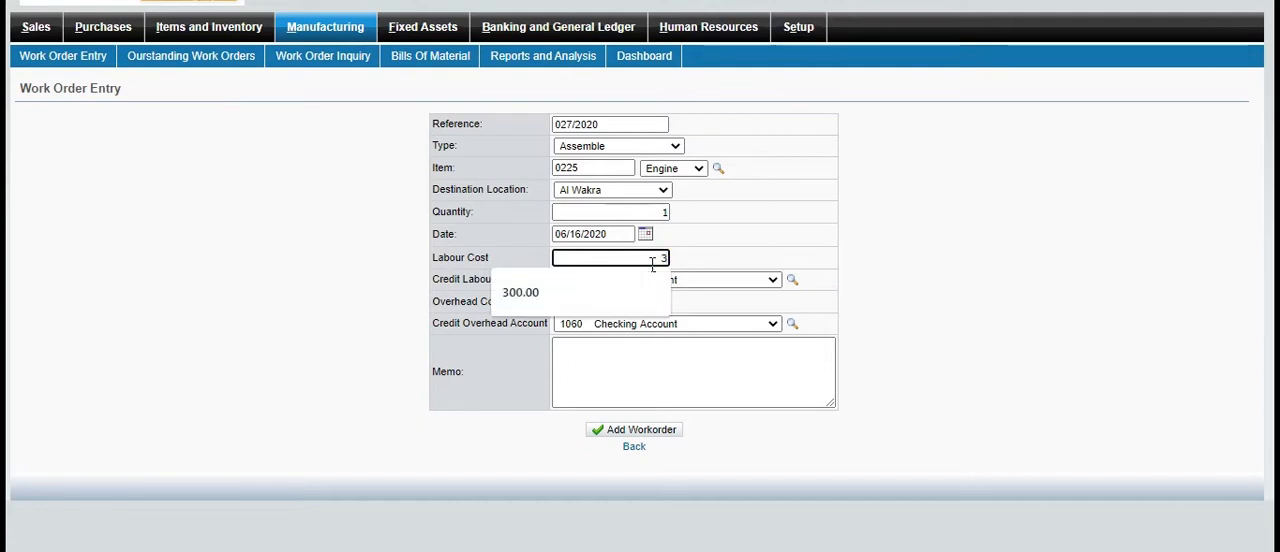
type("00")
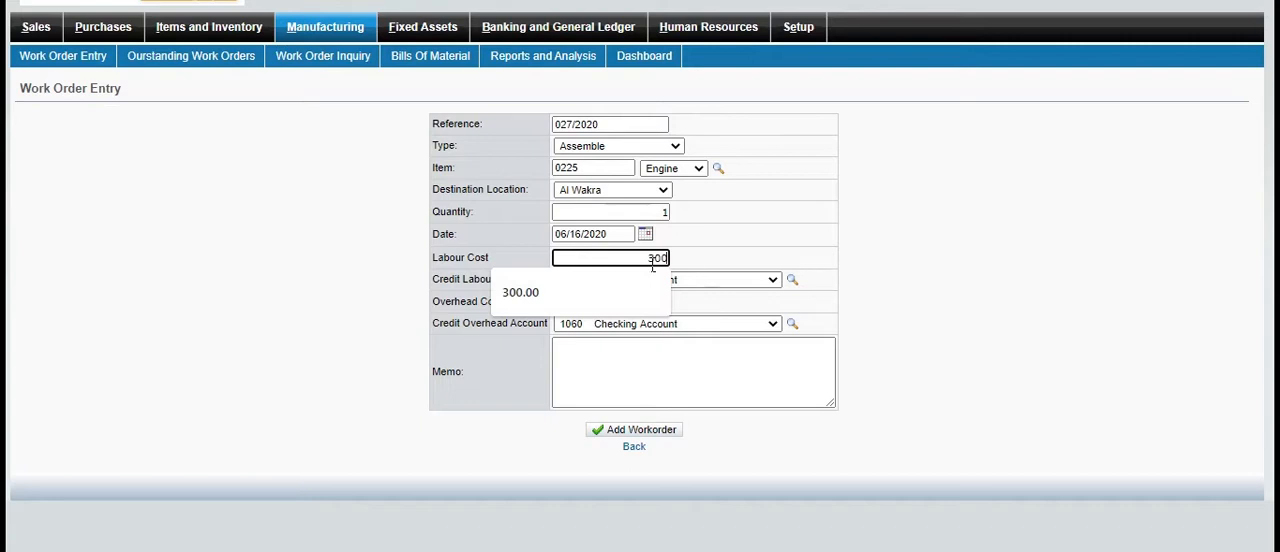
type("0")
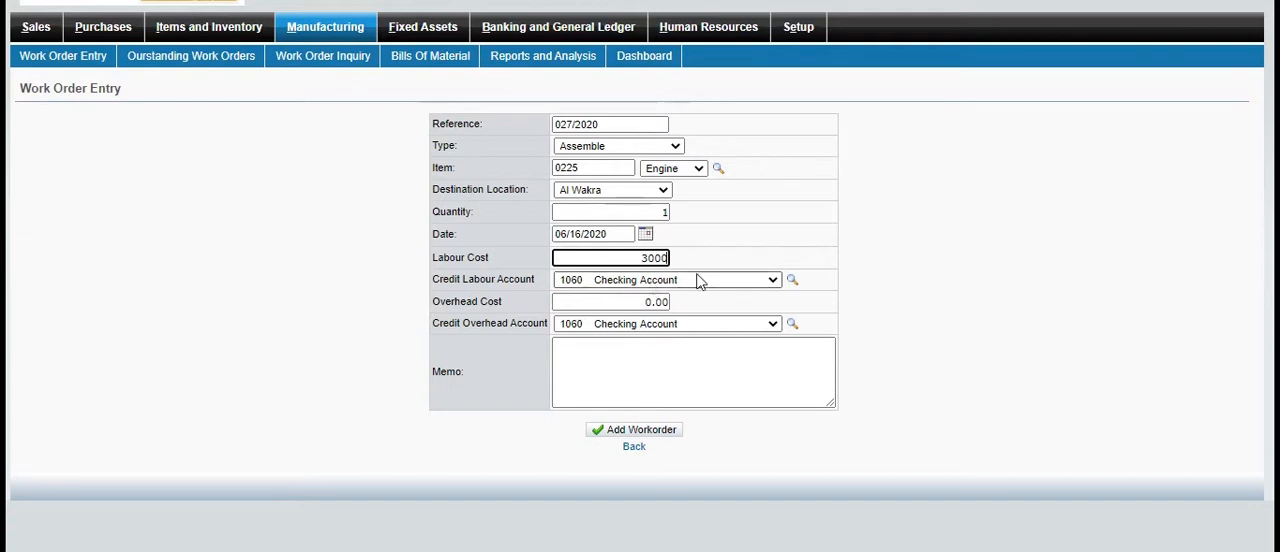
left_click(772, 281)
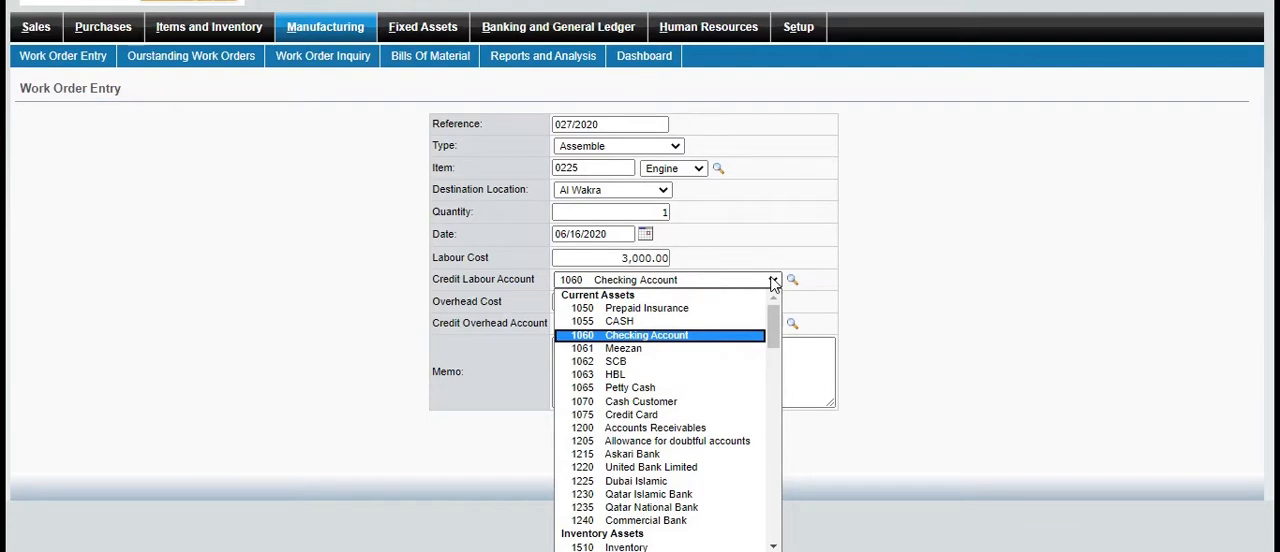
left_click(773, 282)
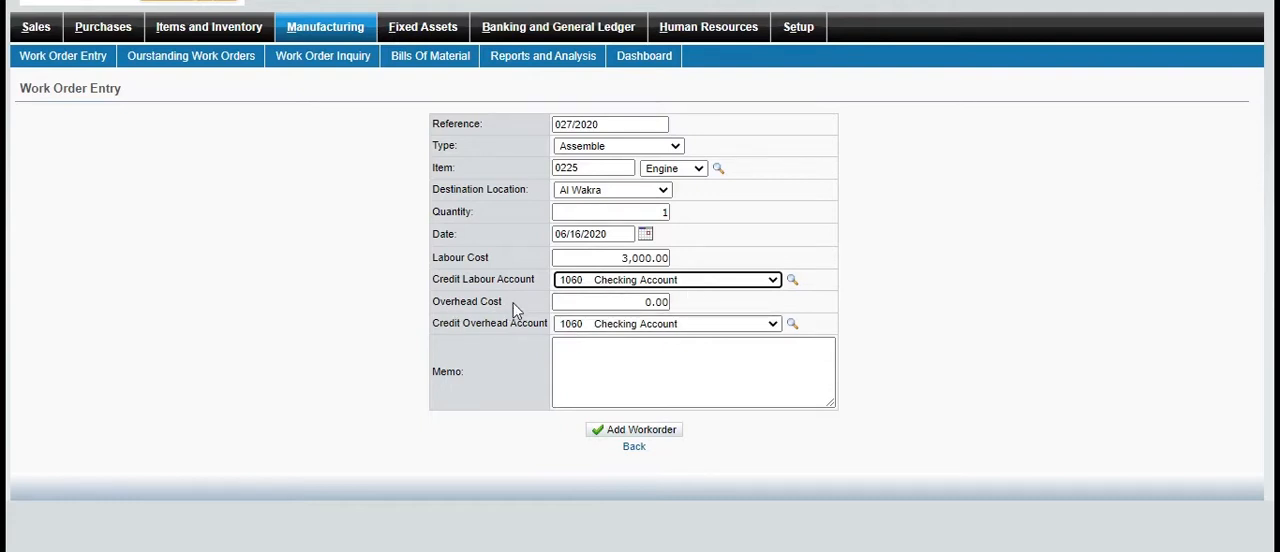
left_click(658, 303)
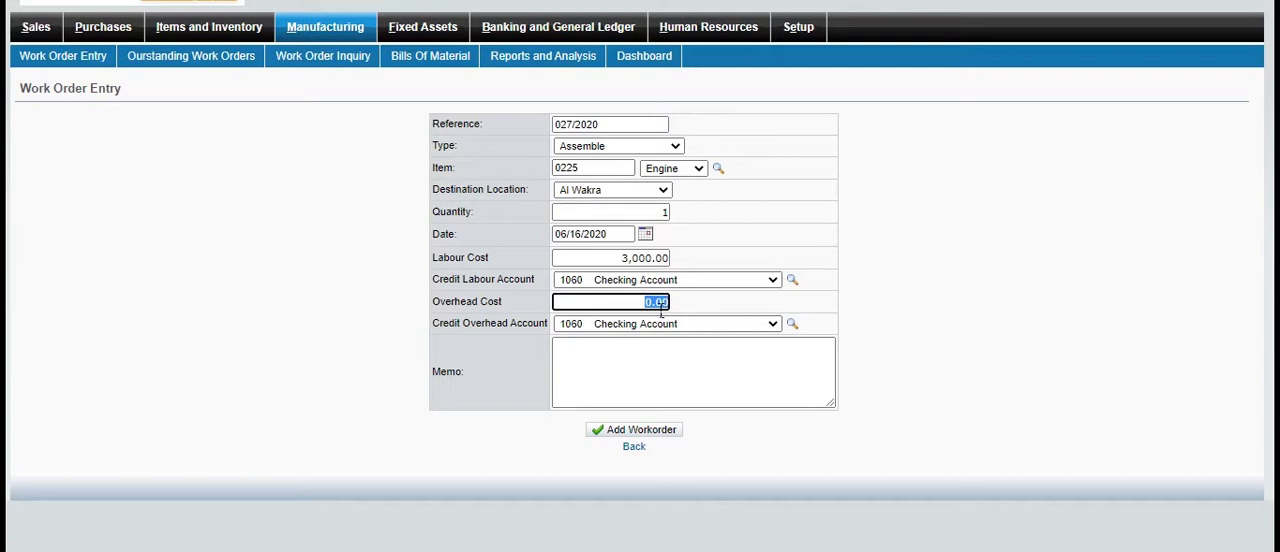
type("15")
type("000")
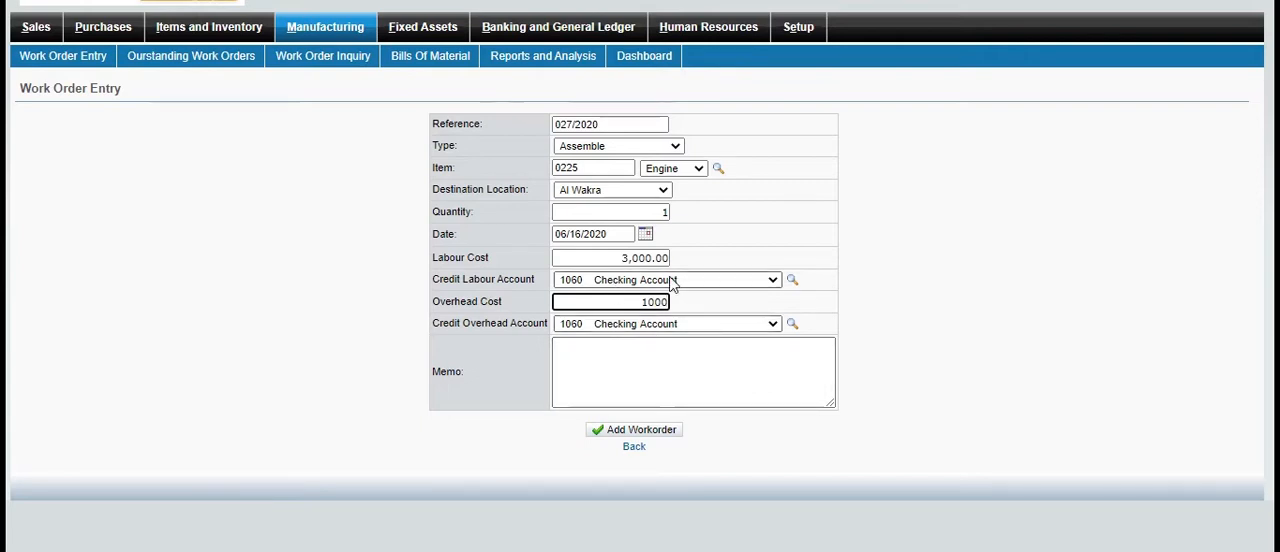
Enter the memo "going to manufacturing" and try to add the Engine work order
left_click(631, 356)
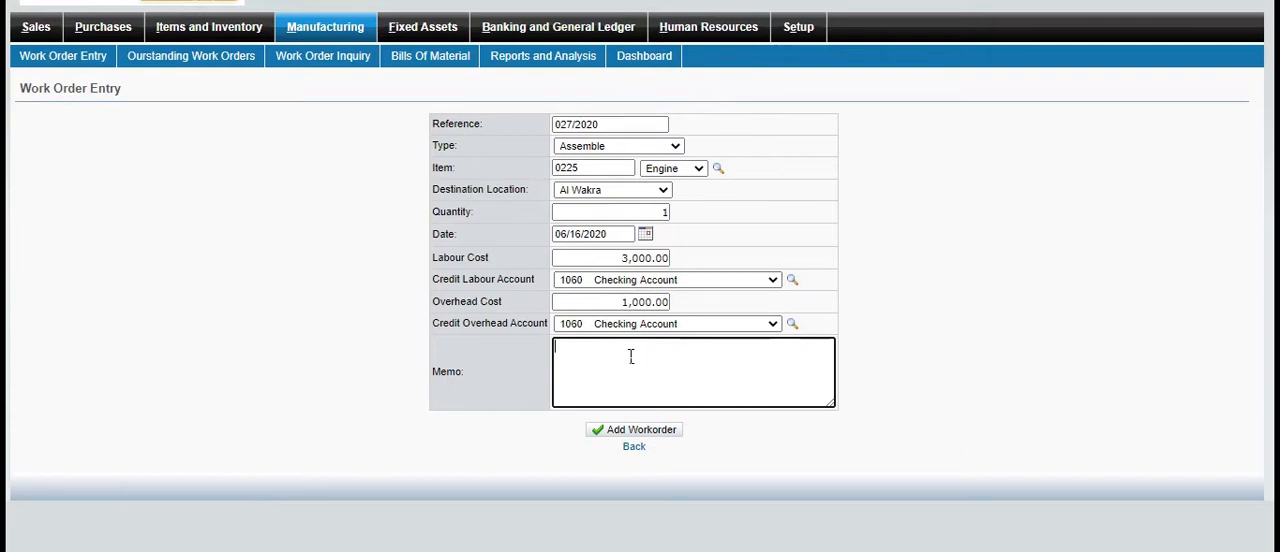
type("manufacturing")
left_click(560, 346)
type("going to")
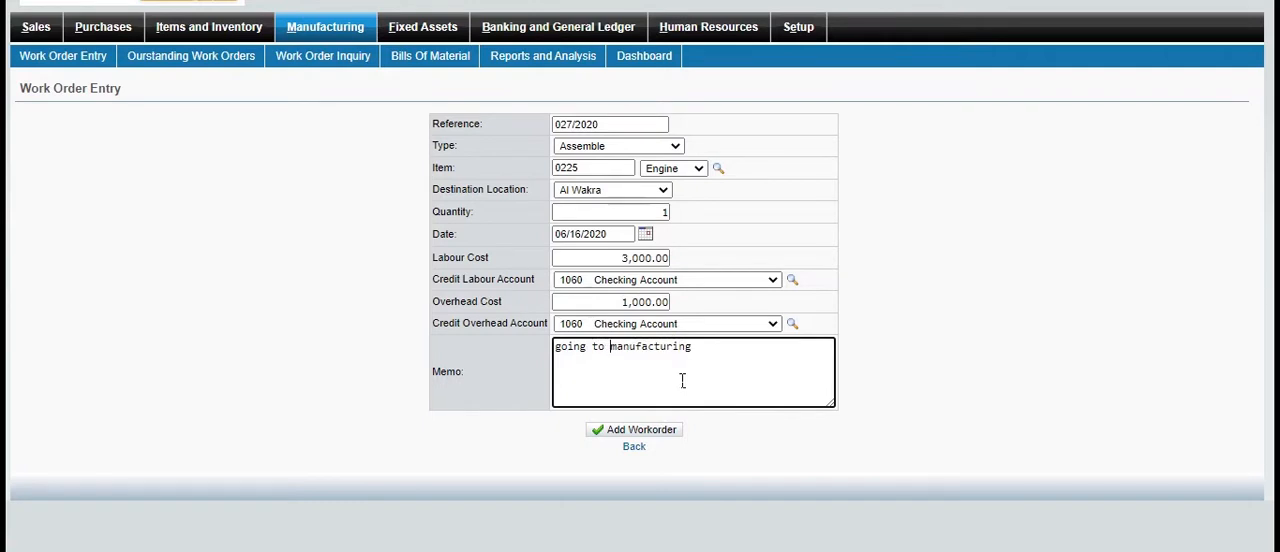
left_click(675, 432)
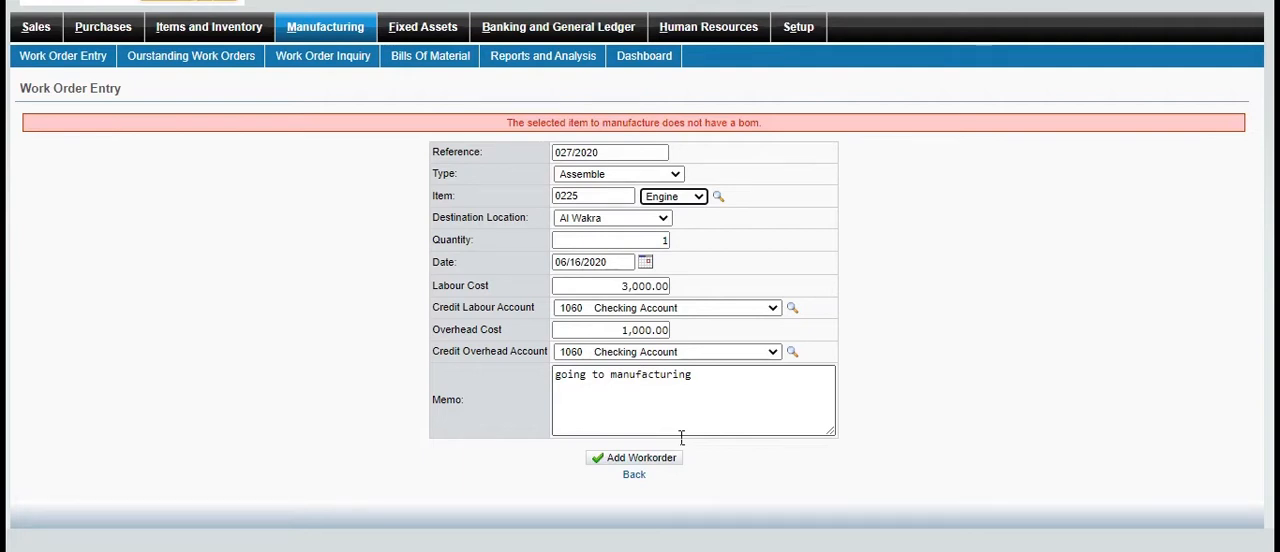
left_click(547, 3)
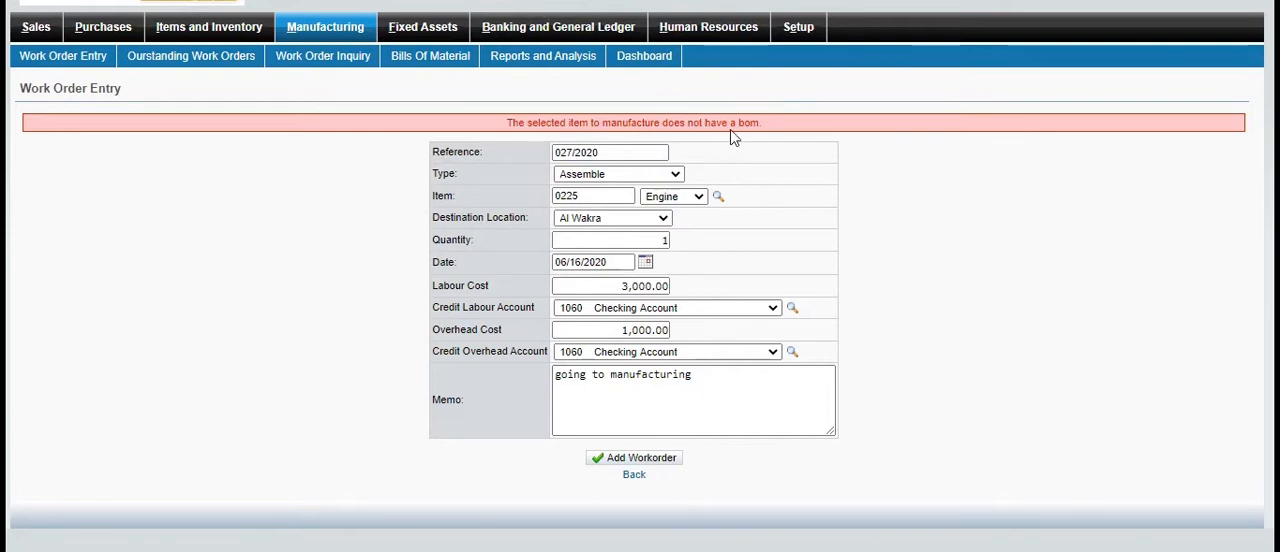
left_click_drag(736, 123, 815, 141)
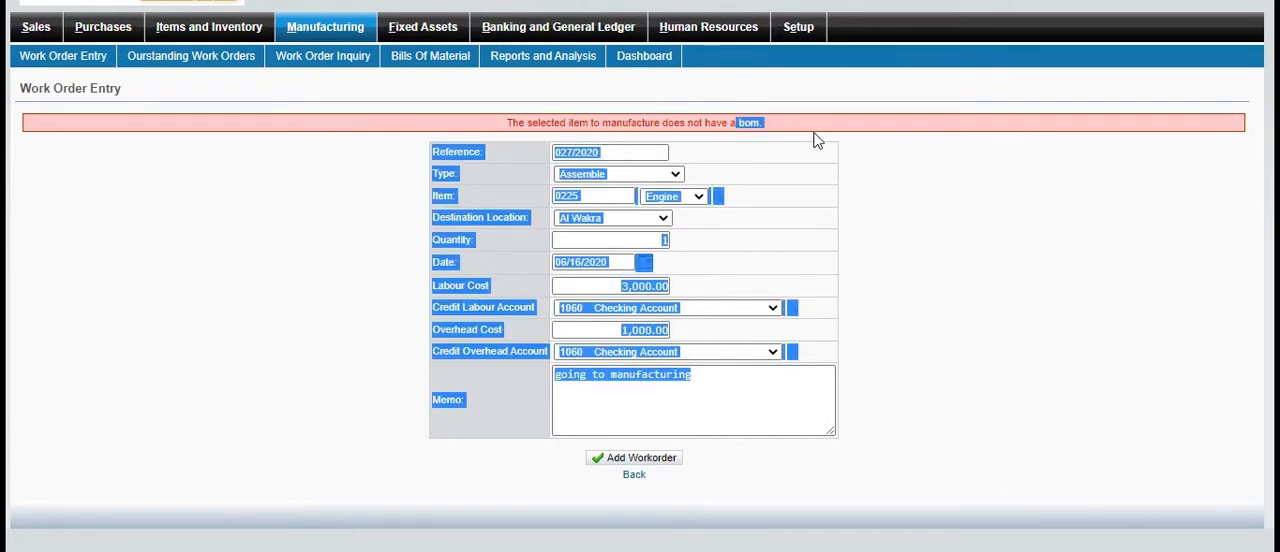
left_click(815, 141)
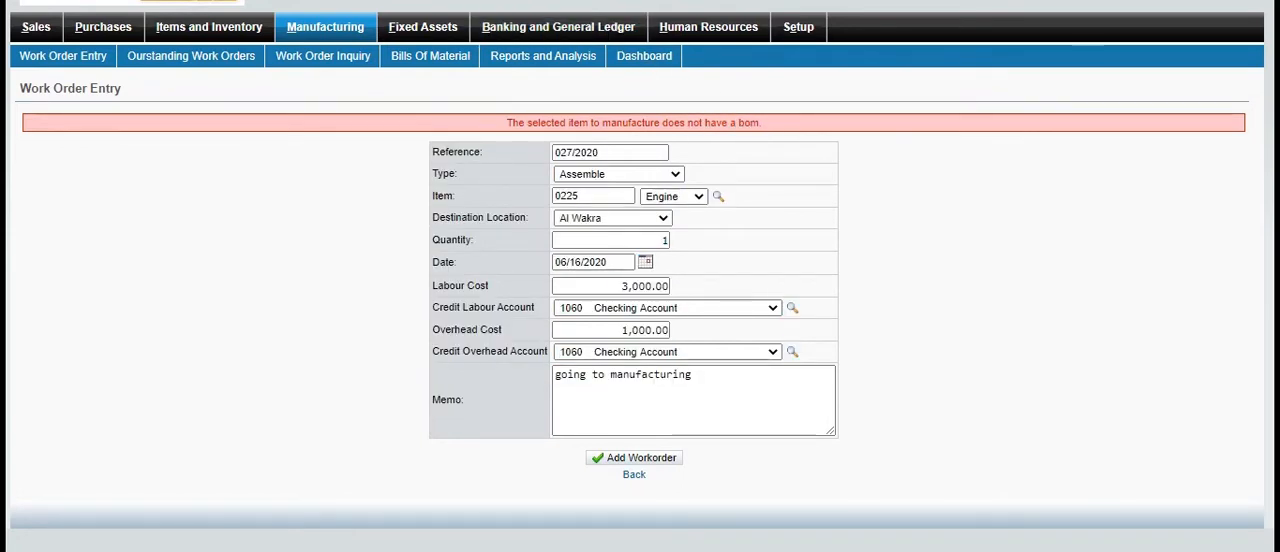
Leave the work order and open the bill of materials for the manufacturable item Engine (0225)
left_click(312, 37)
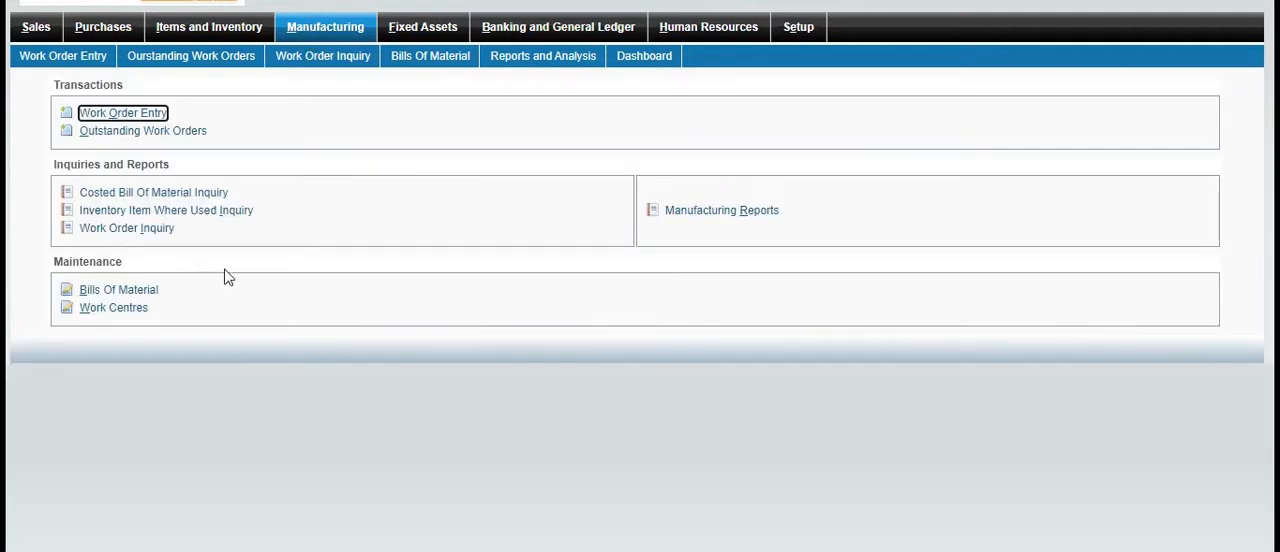
left_click(148, 306)
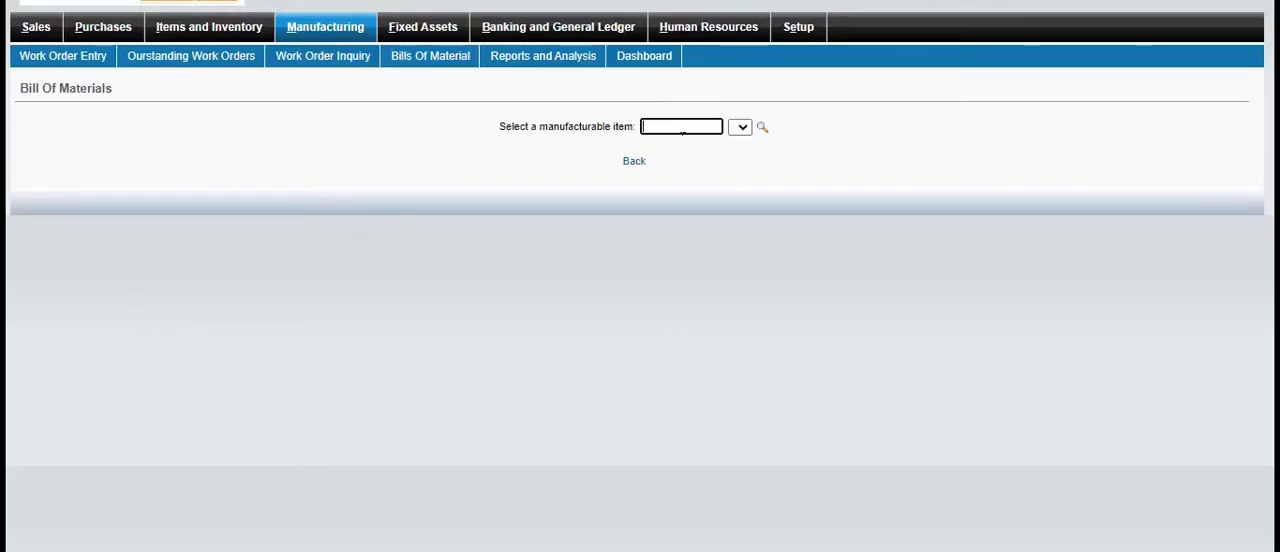
left_click(761, 127)
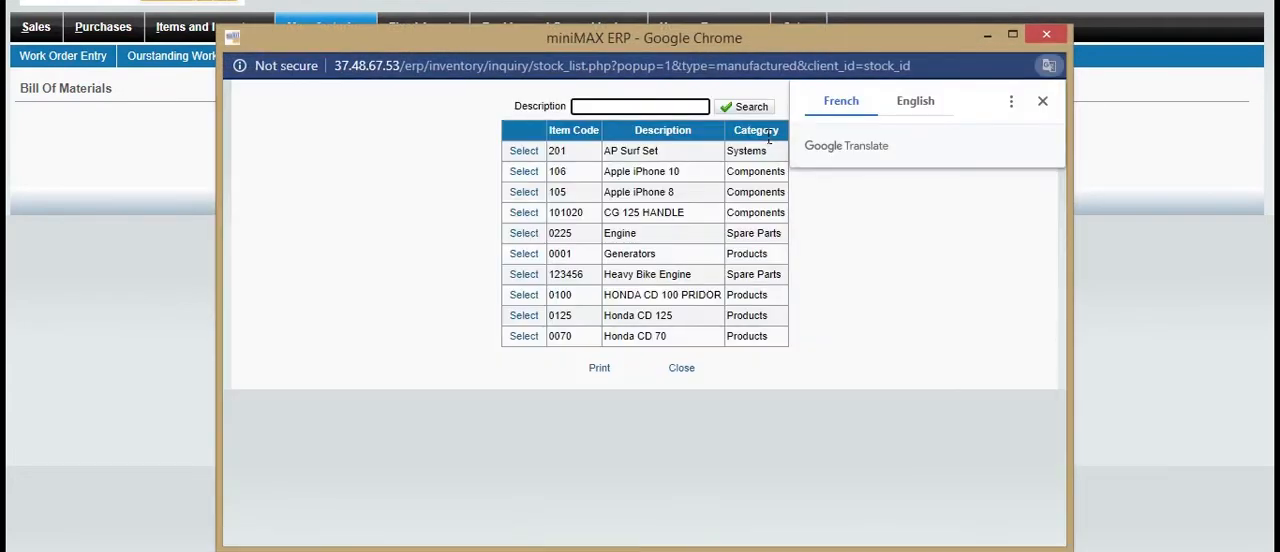
left_click(526, 235)
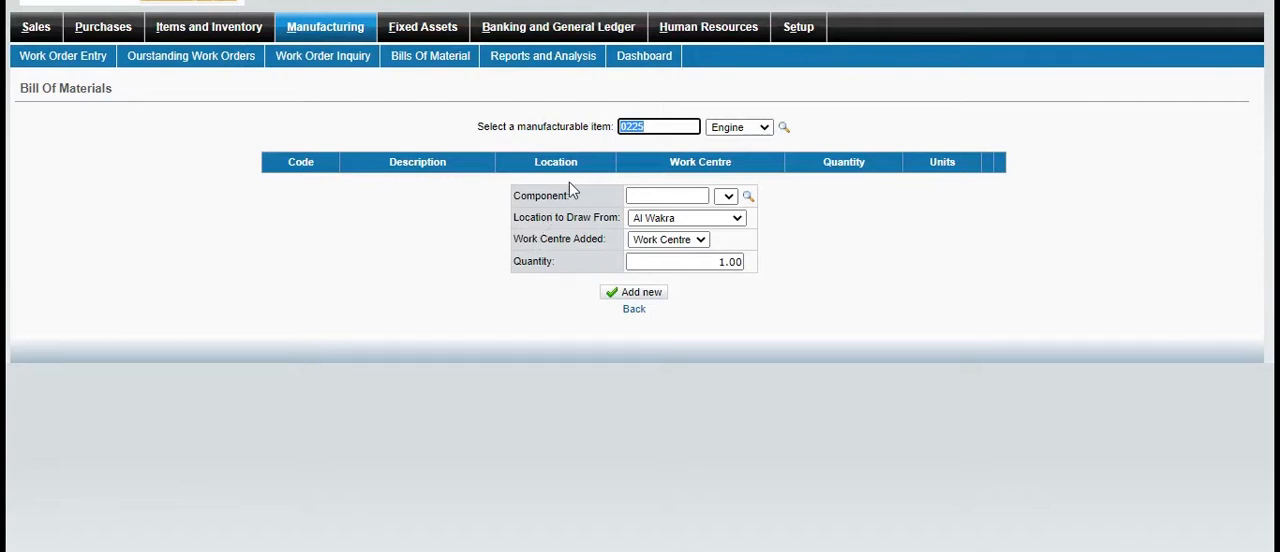
Add the component CG 125 HANDLE (101020), quantity 1 drawn from Al Wakra, to the Engine's bill of materials
left_click(728, 198)
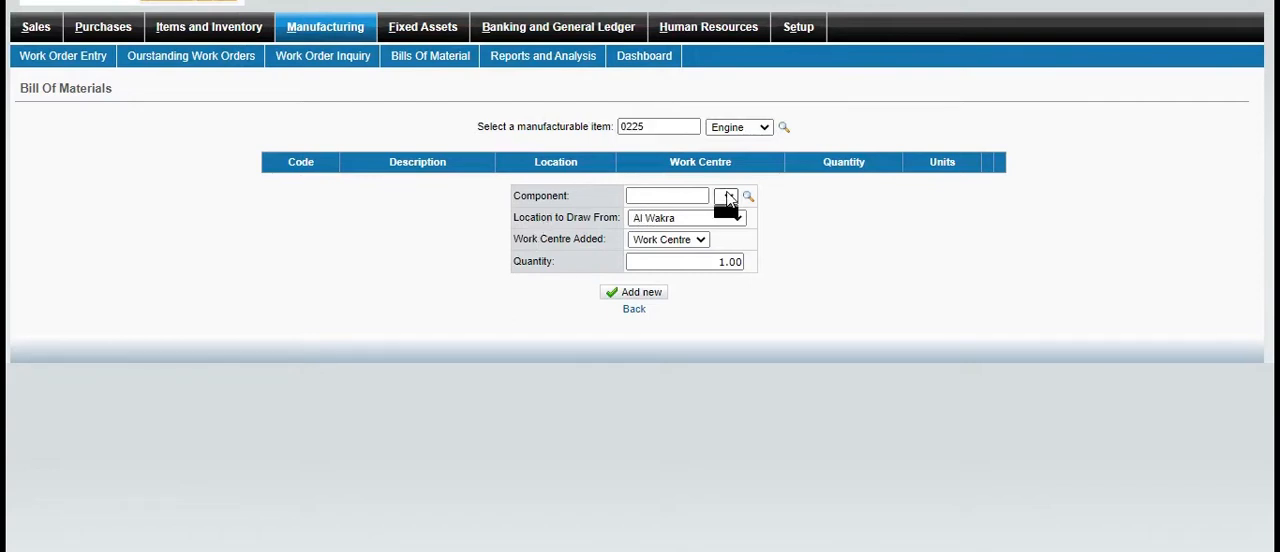
left_click(750, 198)
left_click(750, 199)
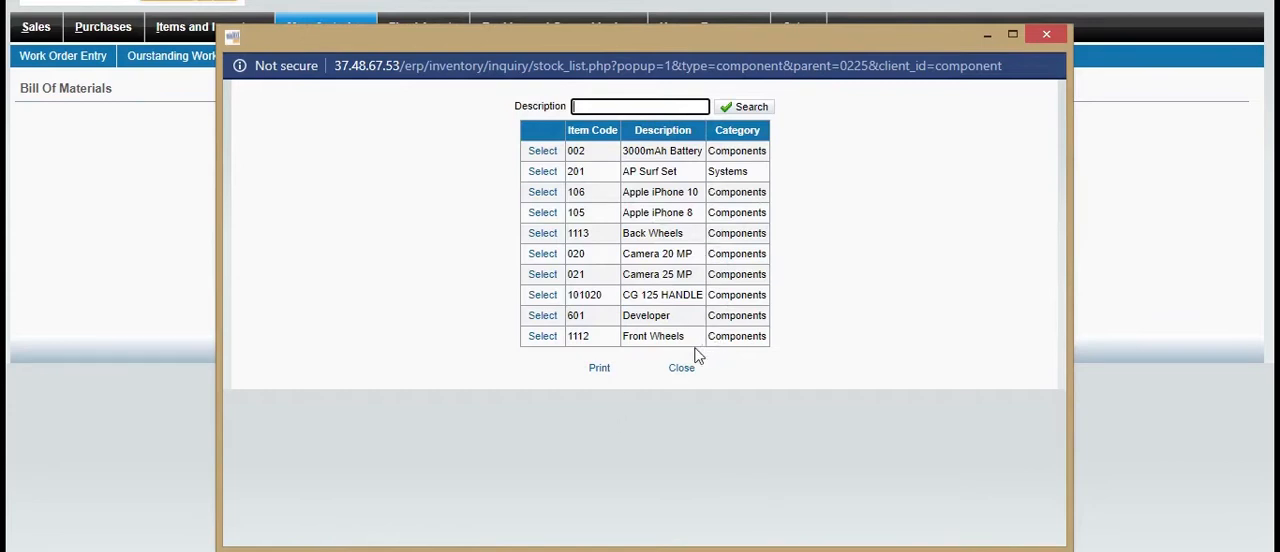
left_click(543, 296)
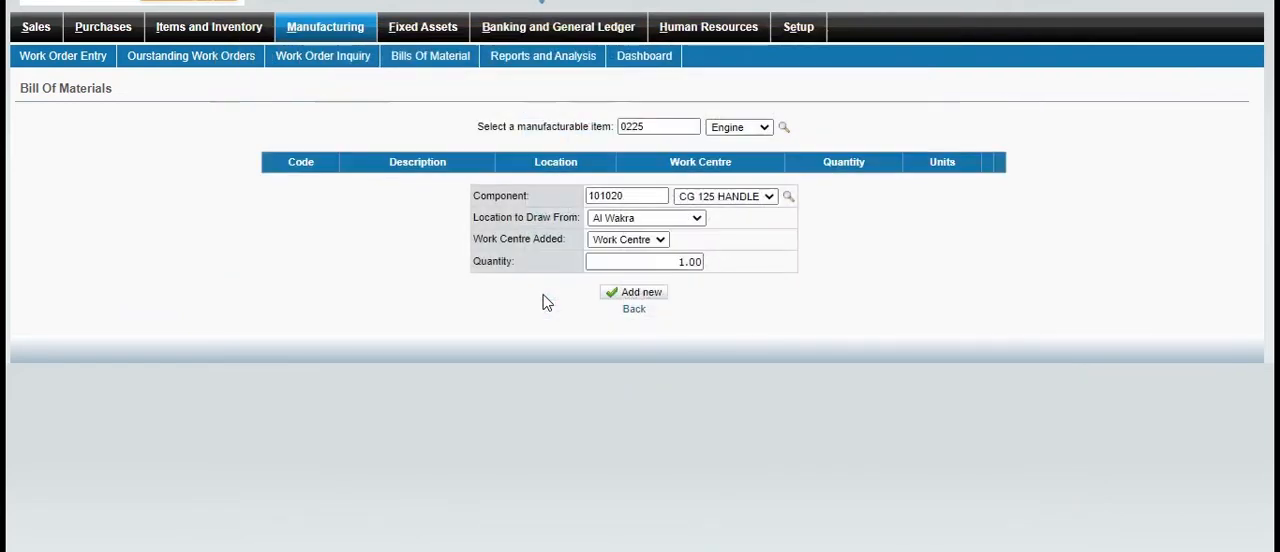
left_click(636, 293)
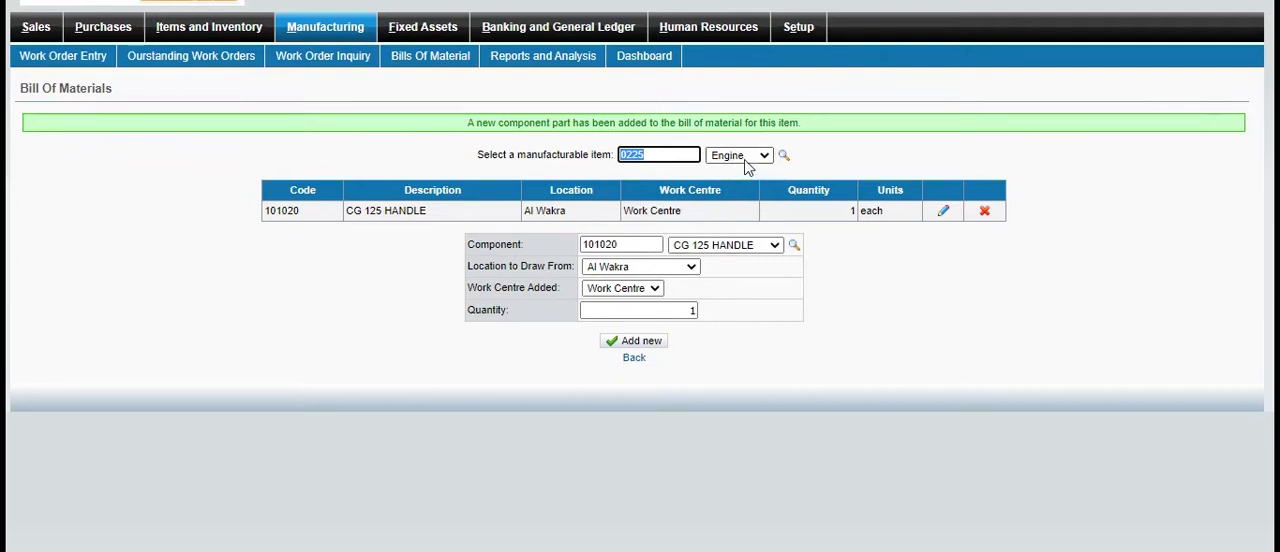
Add an Assemble work order for one Engine (0225) at Al Wakra, with labour cost 3,000, overhead cost 1,000 and memo "for manufacturing"
left_click(207, 41)
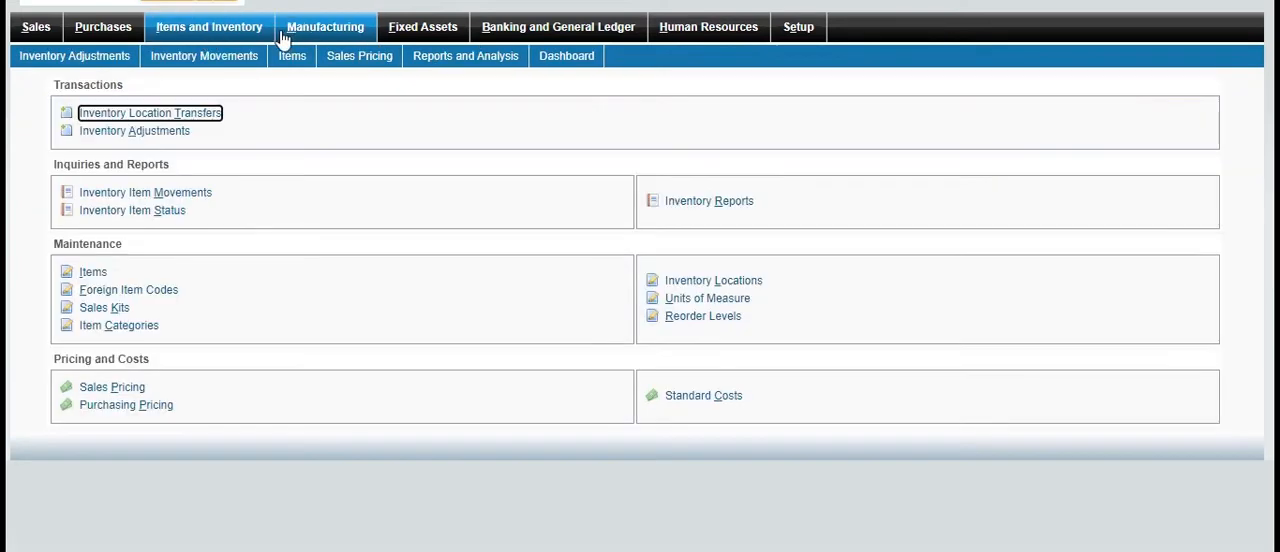
left_click(291, 30)
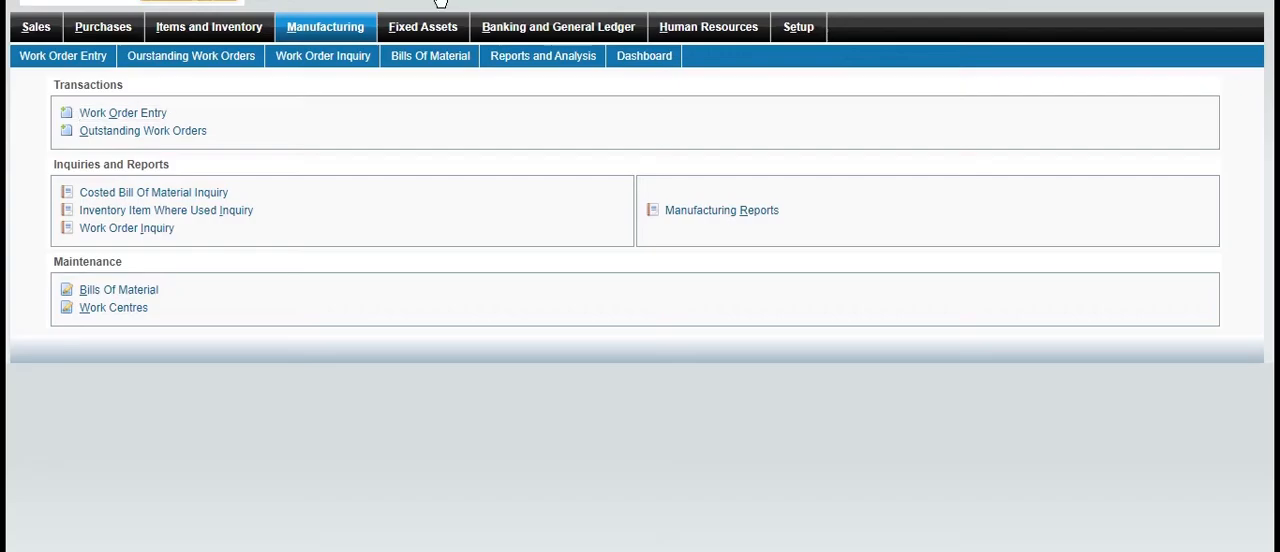
left_click(155, 117)
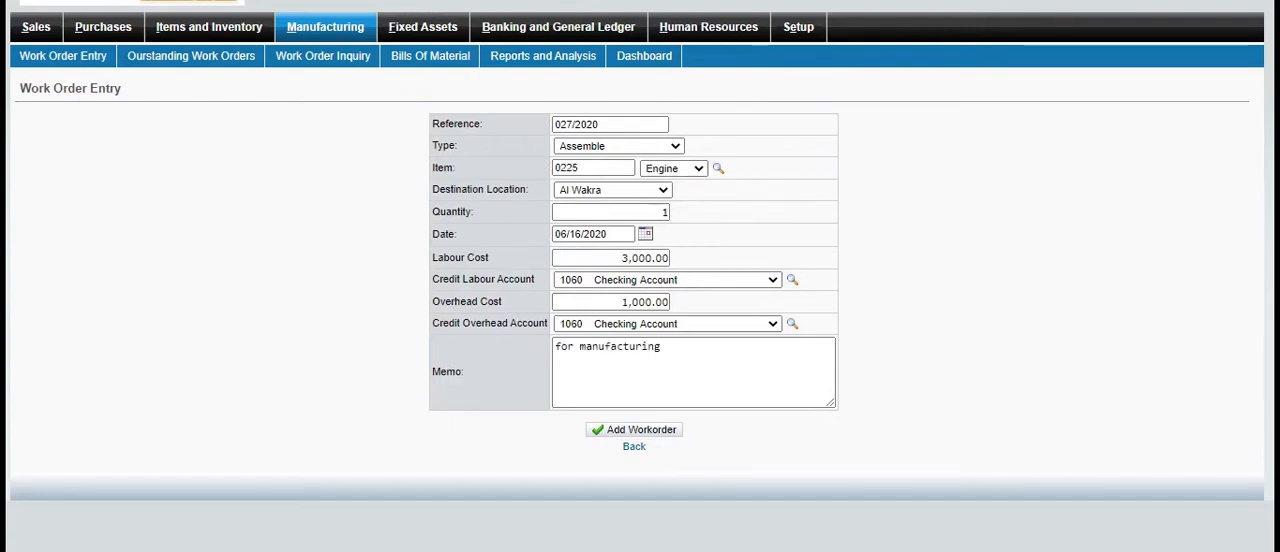
type("1")
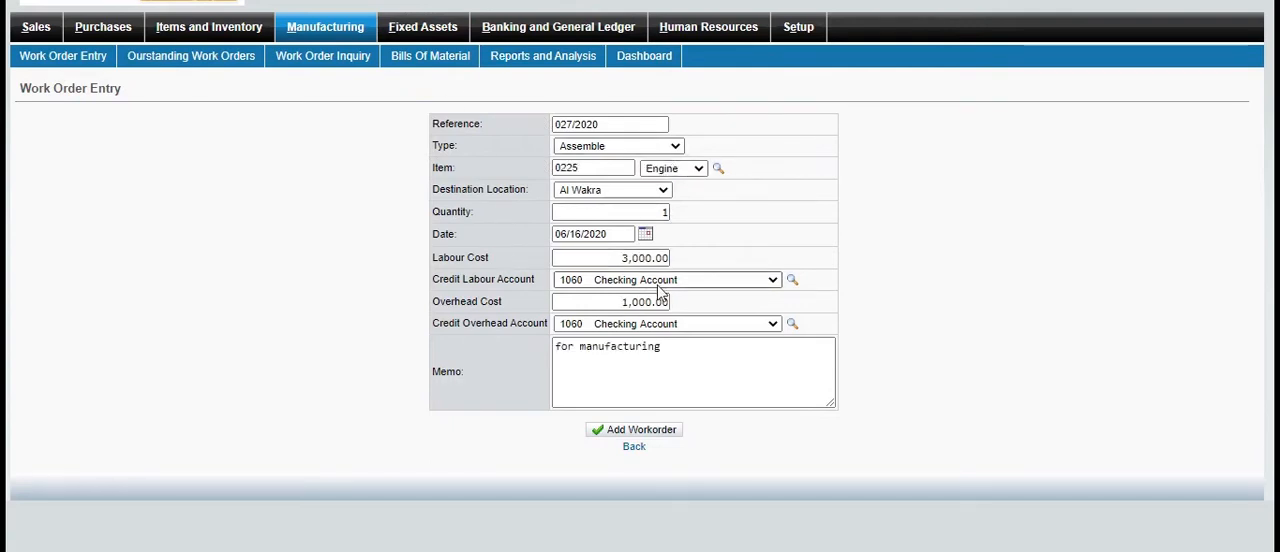
left_click(618, 431)
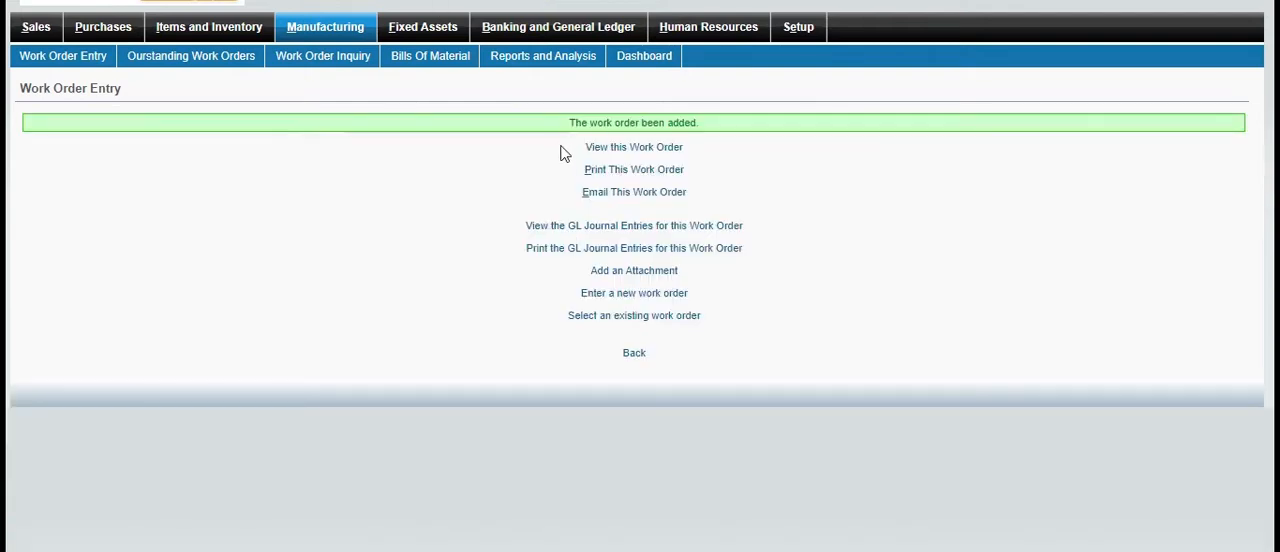
View the added work order's details and request a printout of its GL journal entries
left_click(675, 149)
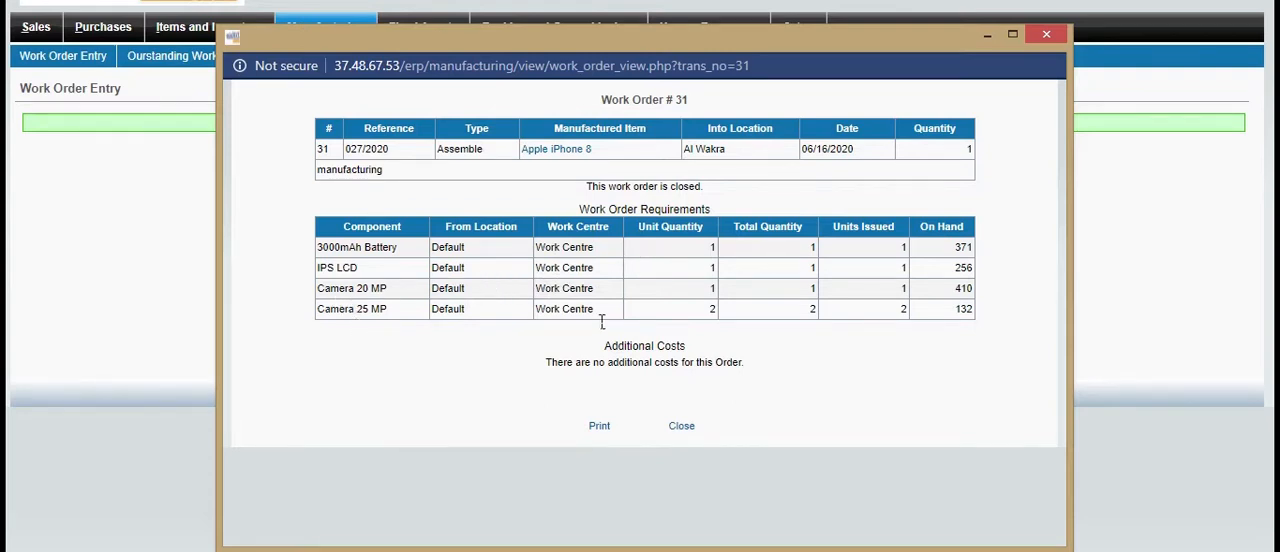
left_click(1047, 36)
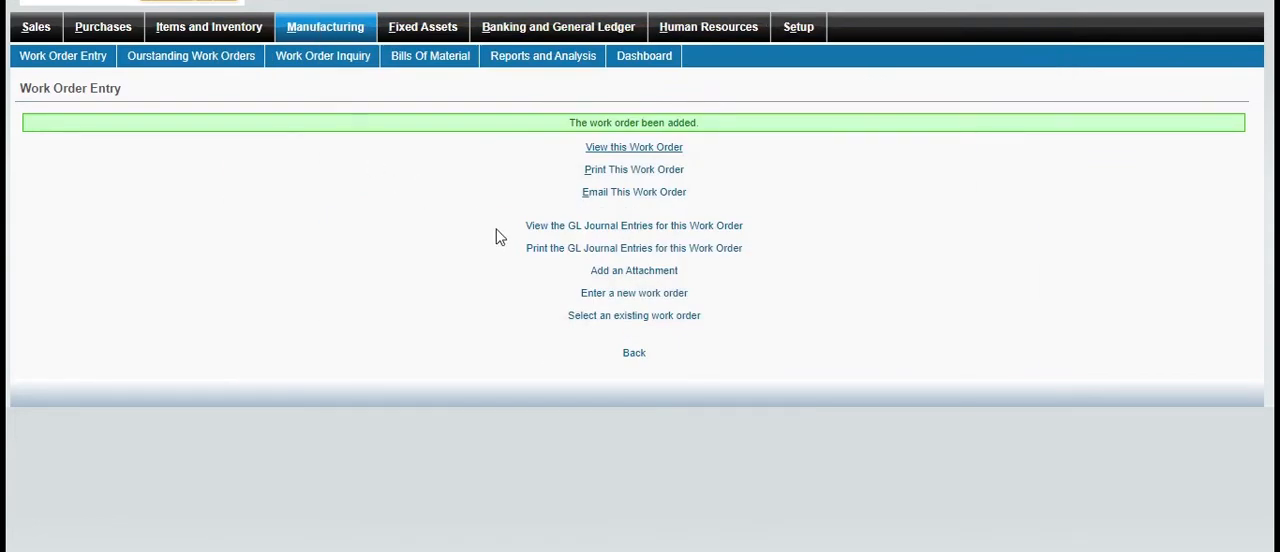
left_click(590, 250)
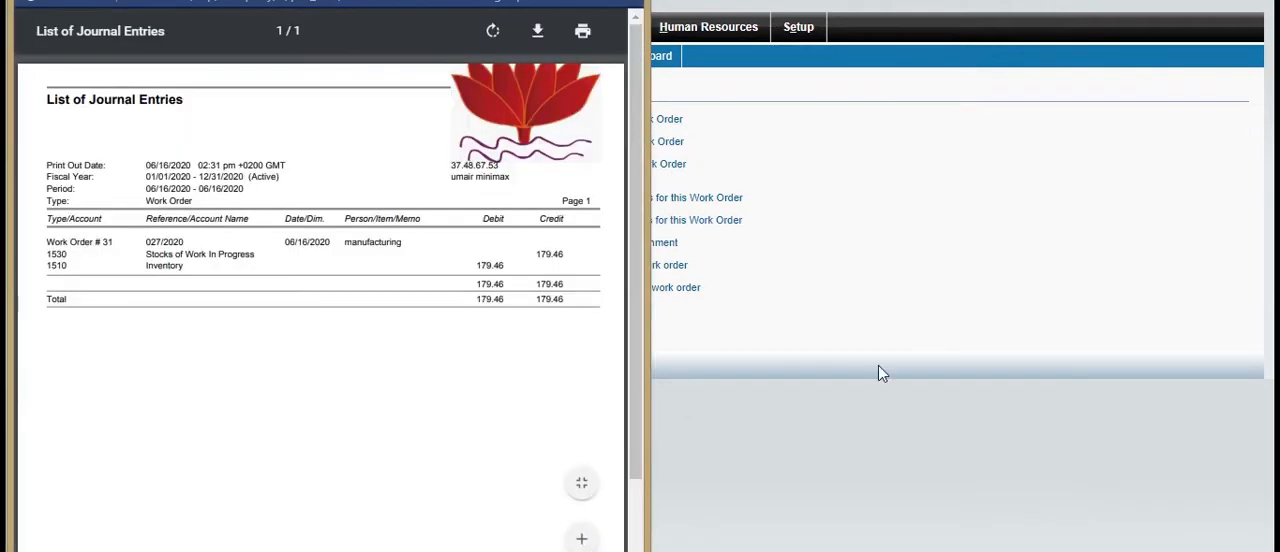
left_click(880, 372)
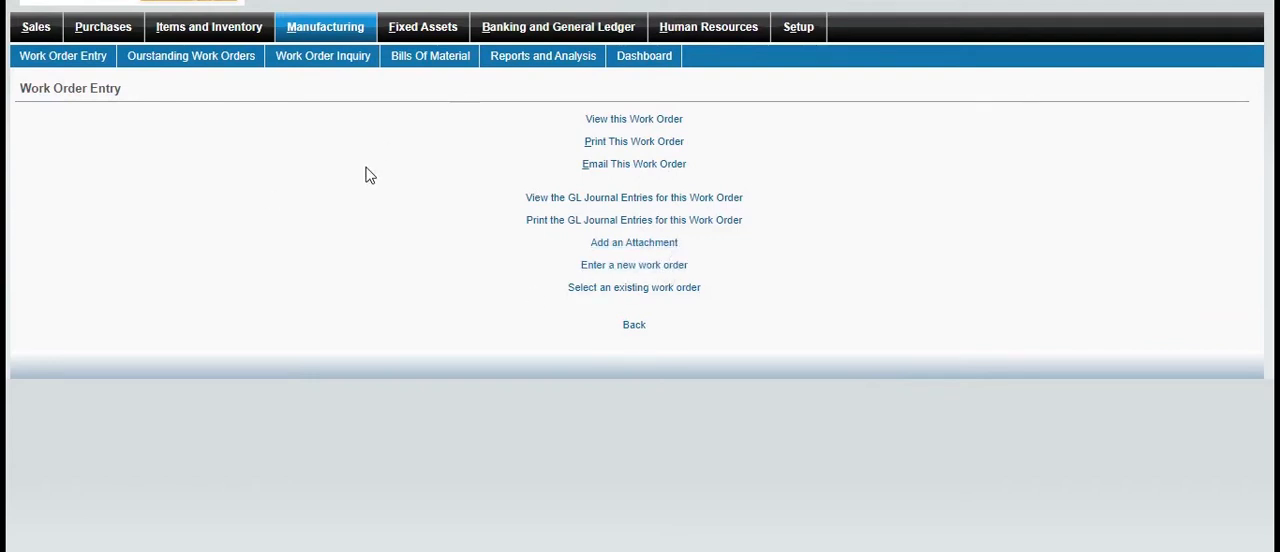
Examine the top 10 manufactured items on the Manufacturing dashboard and return to the module overview
left_click(365, 33)
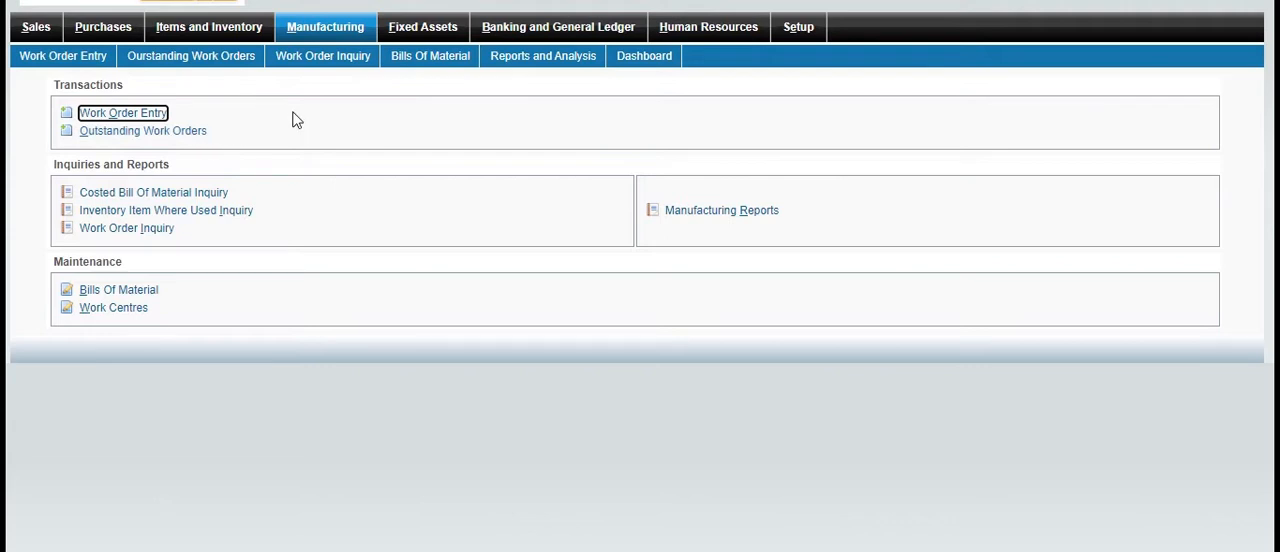
left_click(650, 60)
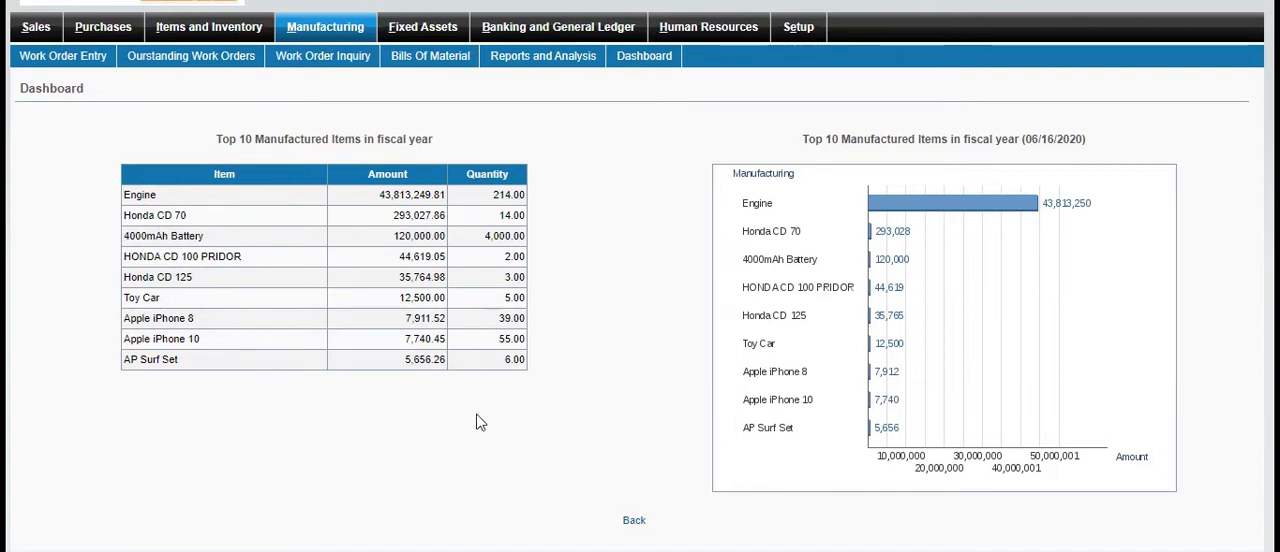
left_click(352, 33)
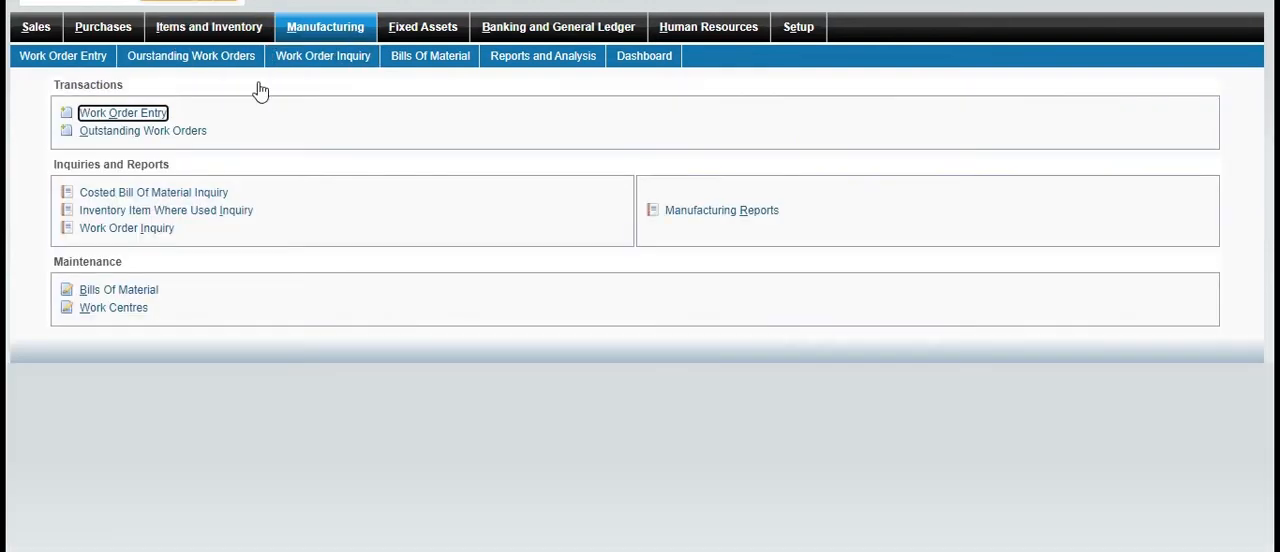
Filter the outstanding work orders to the Default location and view the production costs of work order 28
left_click(147, 130)
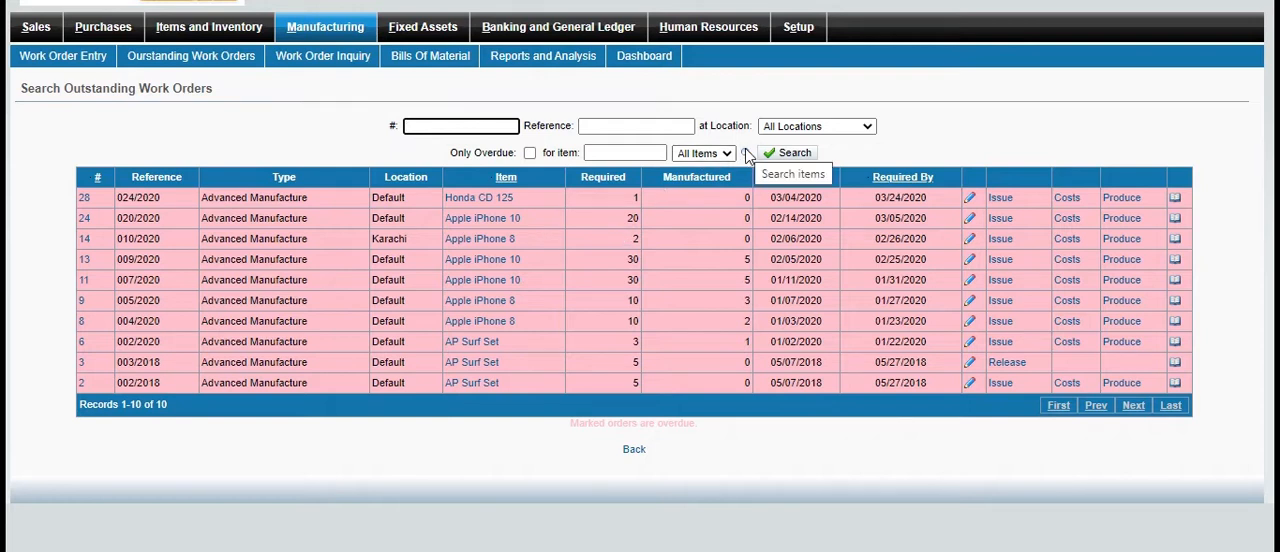
left_click(869, 126)
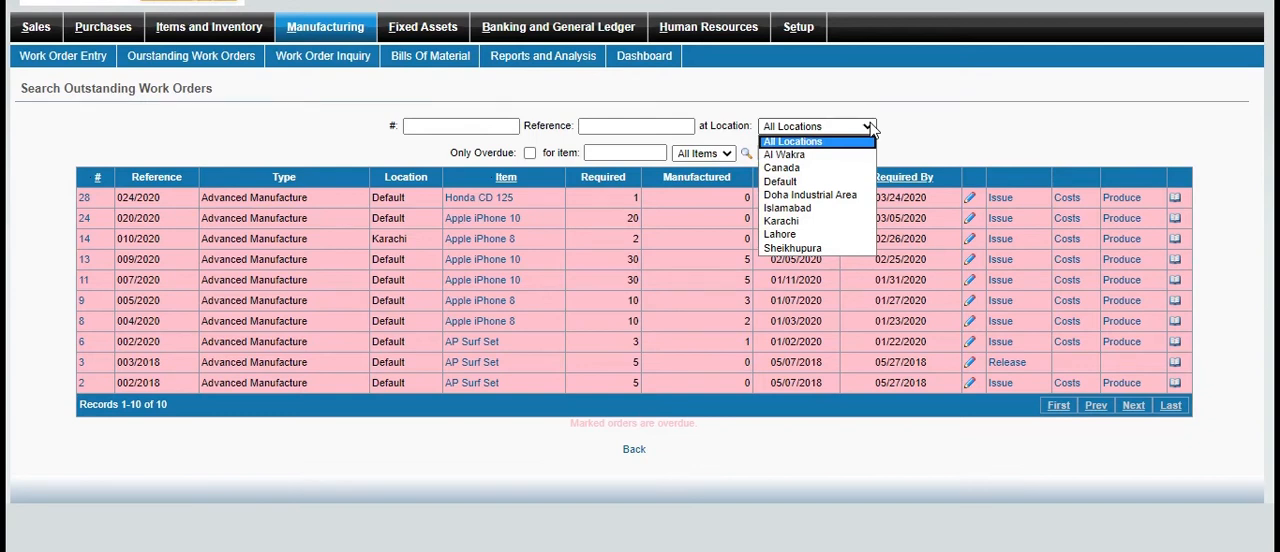
left_click(781, 181)
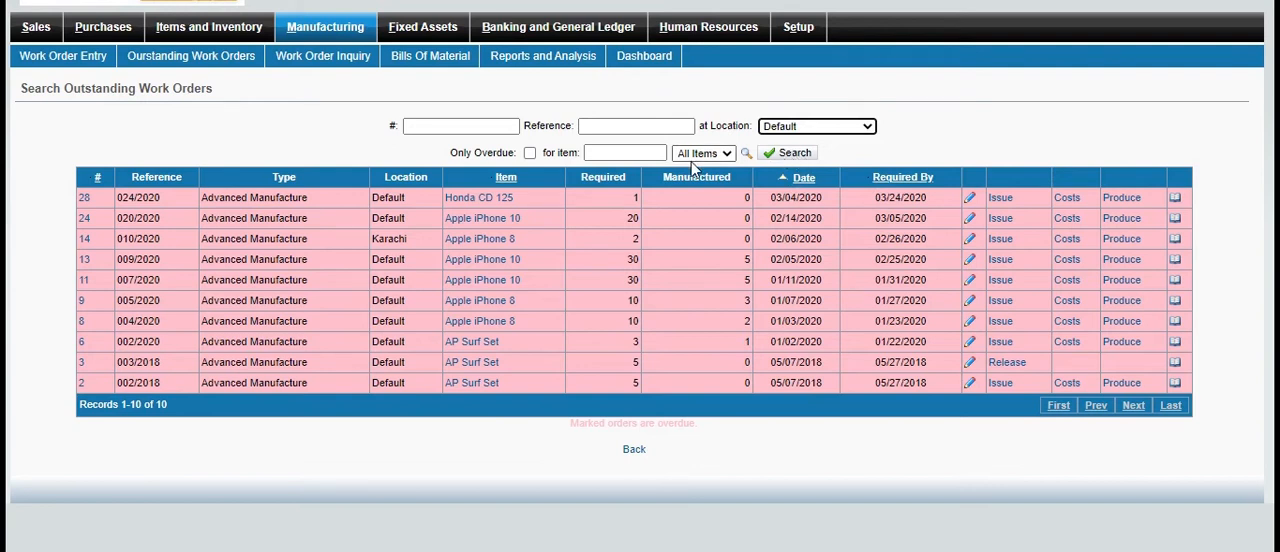
left_click(797, 155)
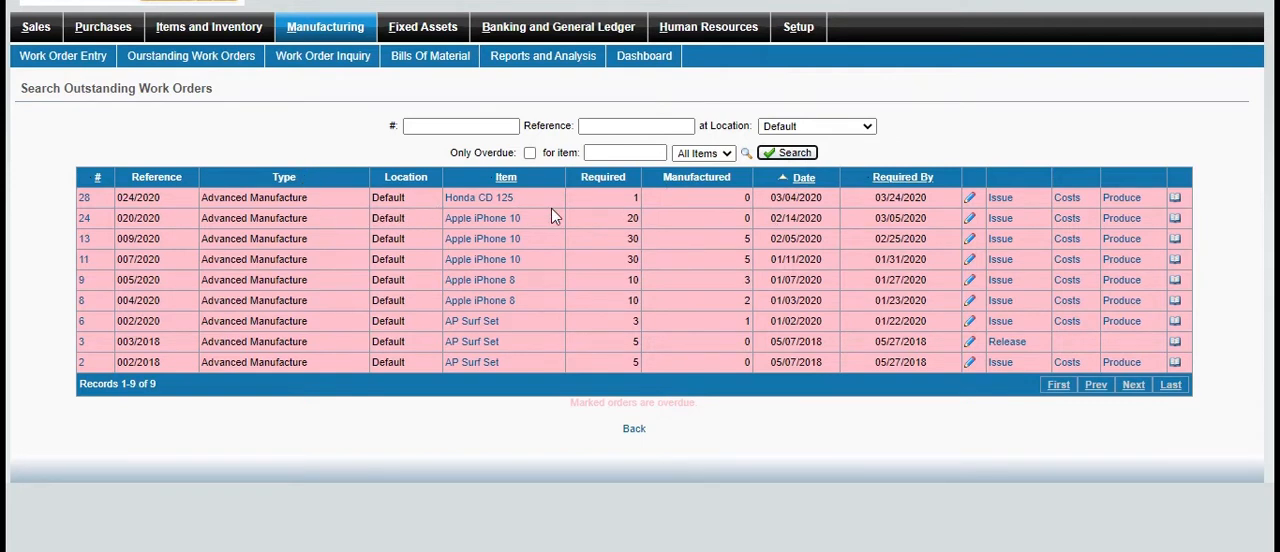
left_click(1176, 198)
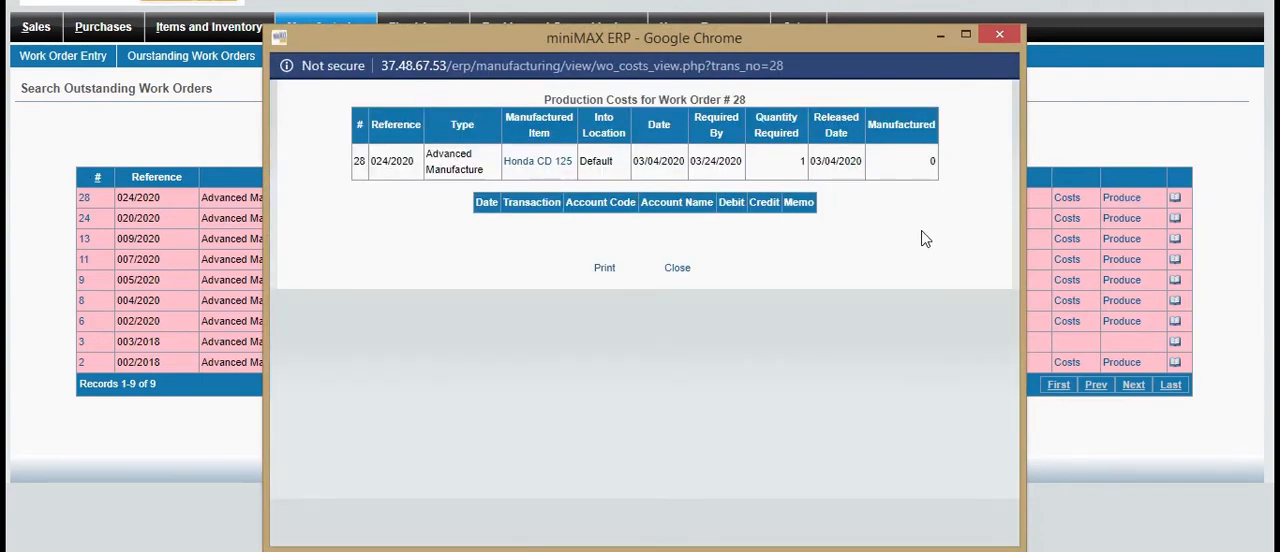
left_click(999, 34)
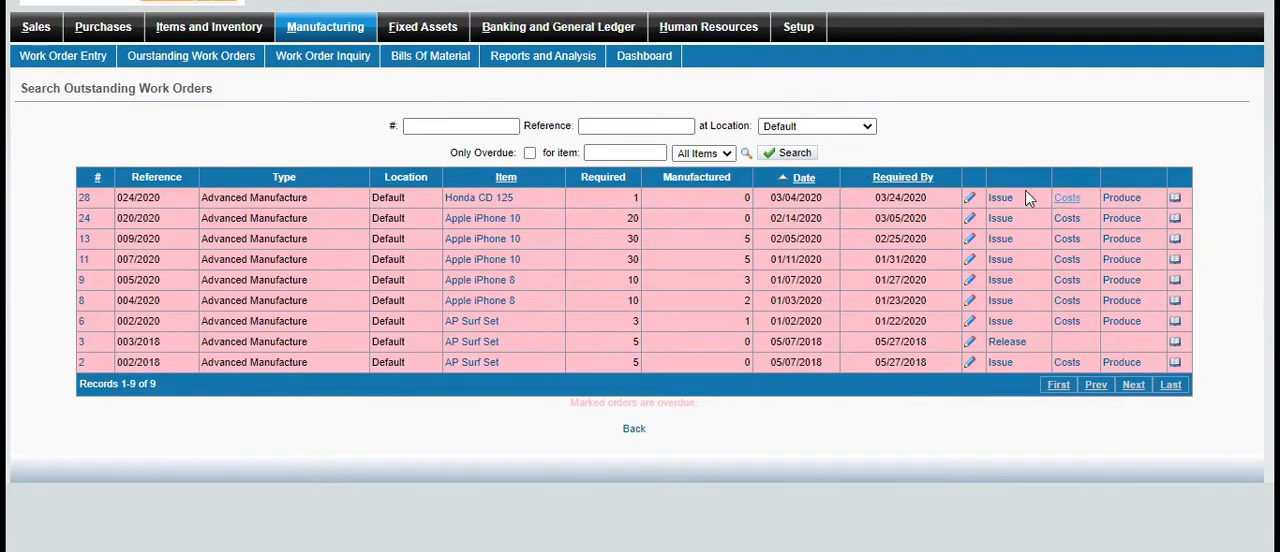
Process an issue dated 06/16/2020 from Al Wakra for work order 28 without adding items, and view the order
left_click(1001, 198)
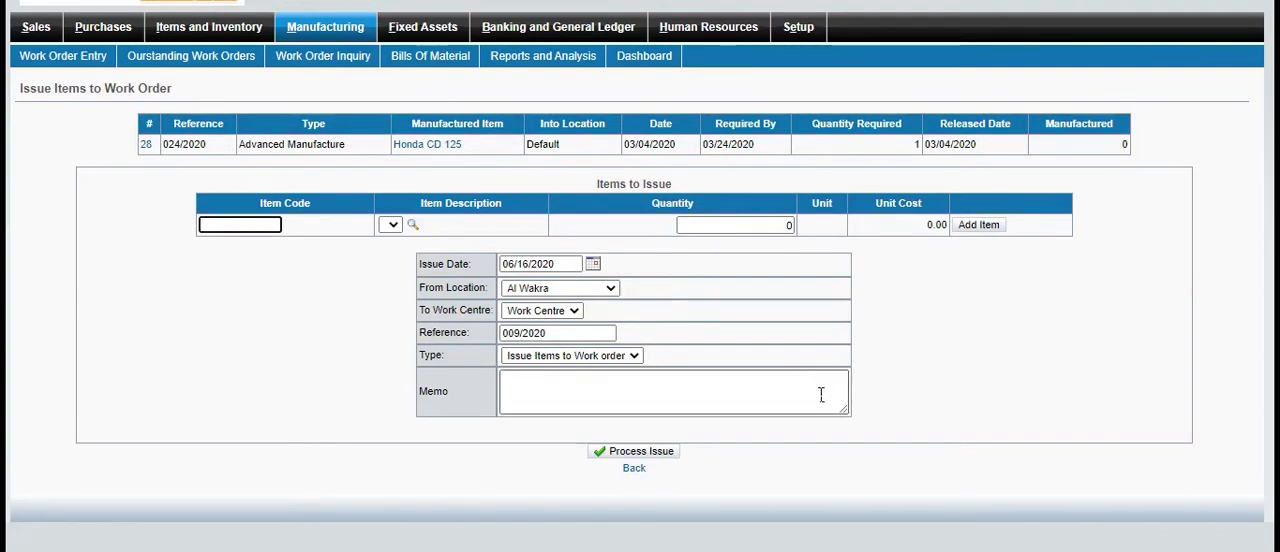
left_click(667, 455)
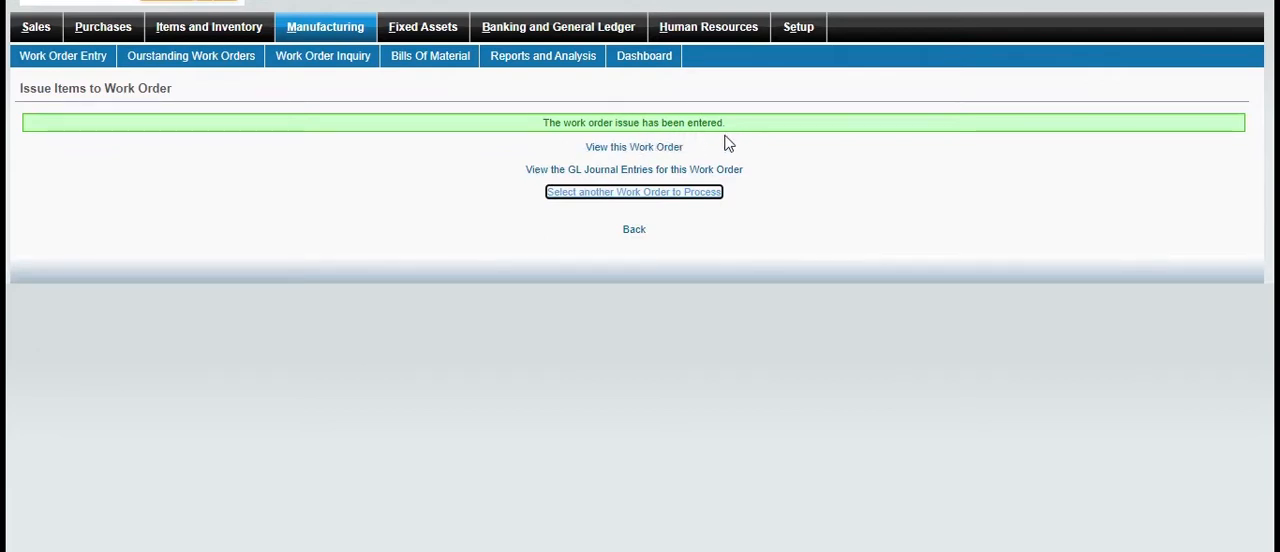
left_click(600, 148)
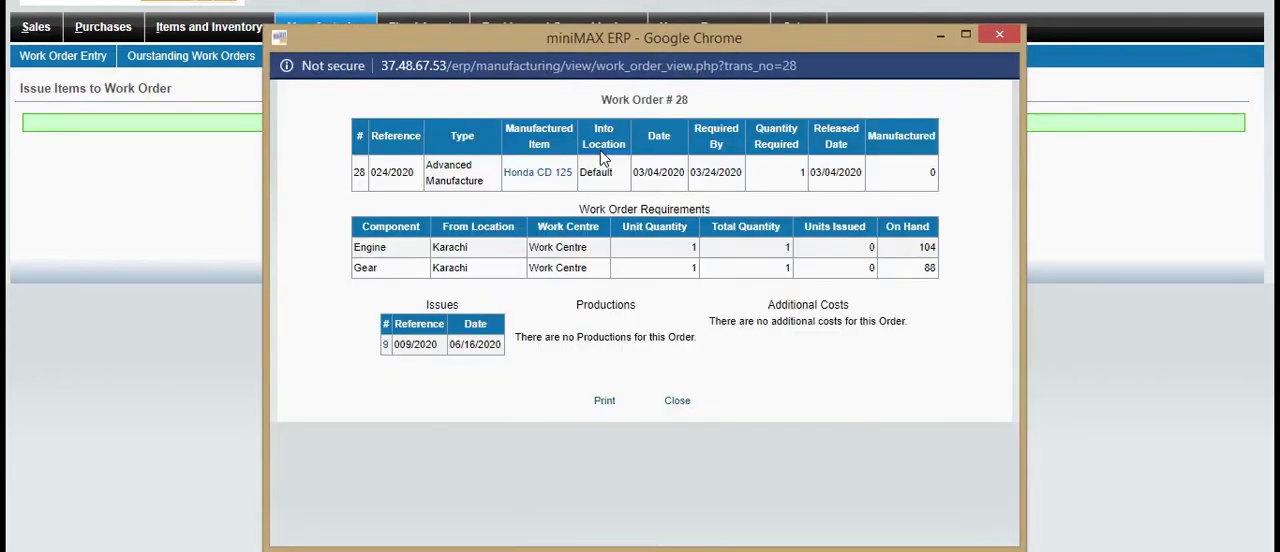
left_click(1001, 36)
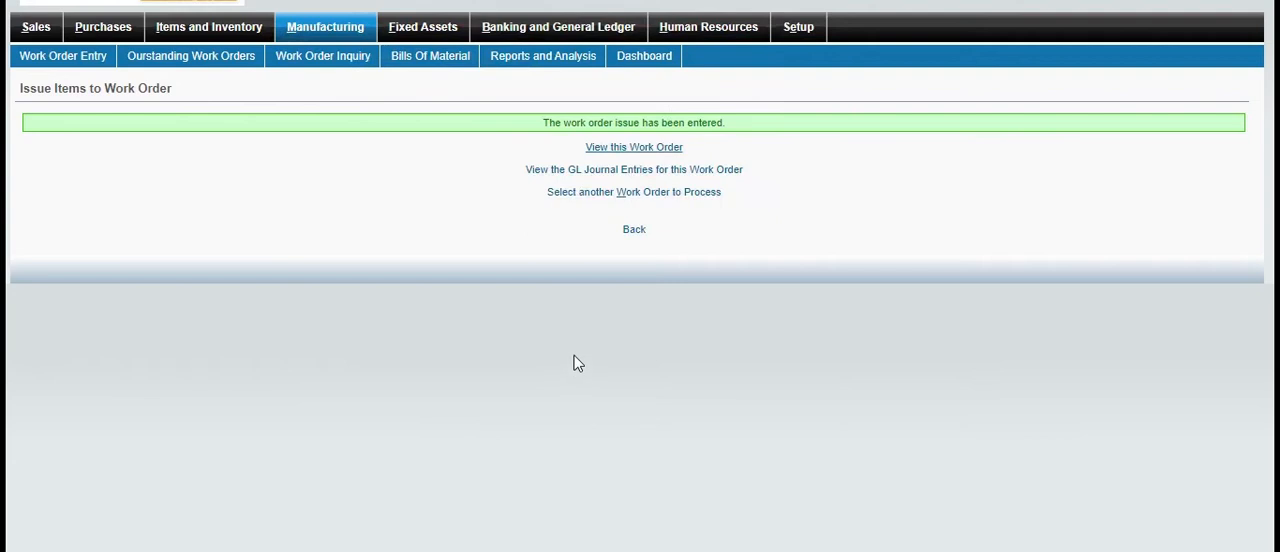
Return to the outstanding work orders and look at the additional costs form for work order 28
left_click(636, 231)
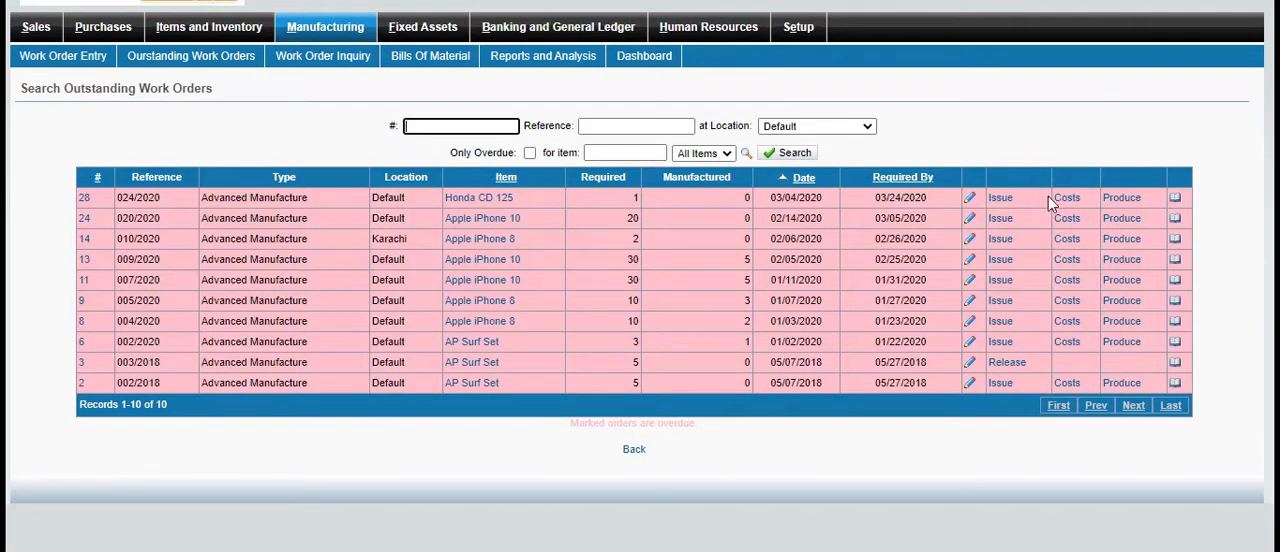
left_click(1066, 200)
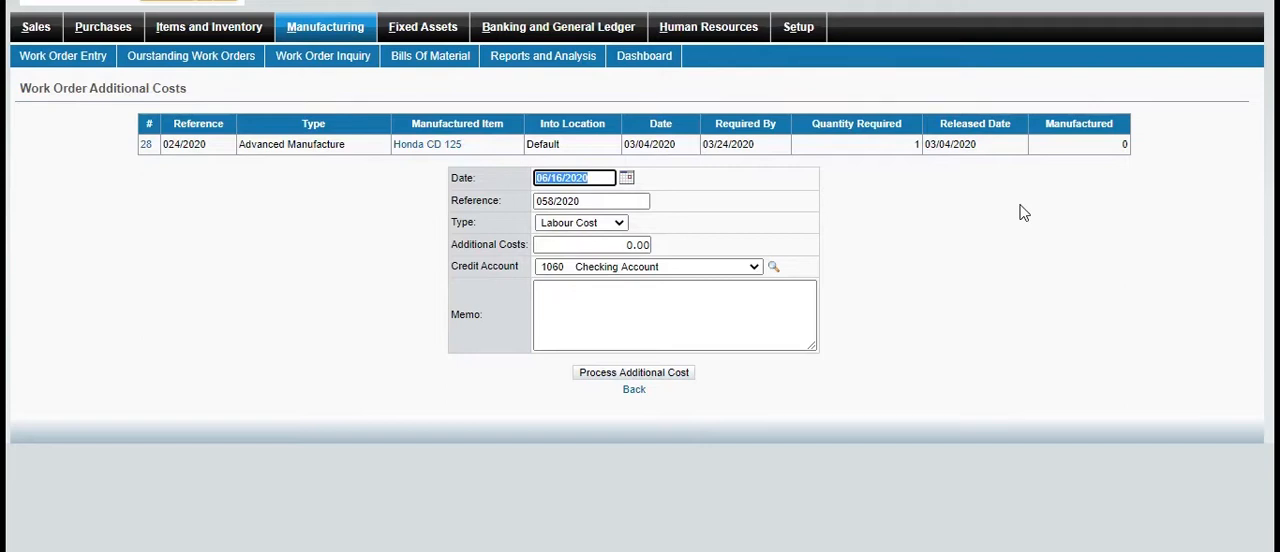
left_click(636, 390)
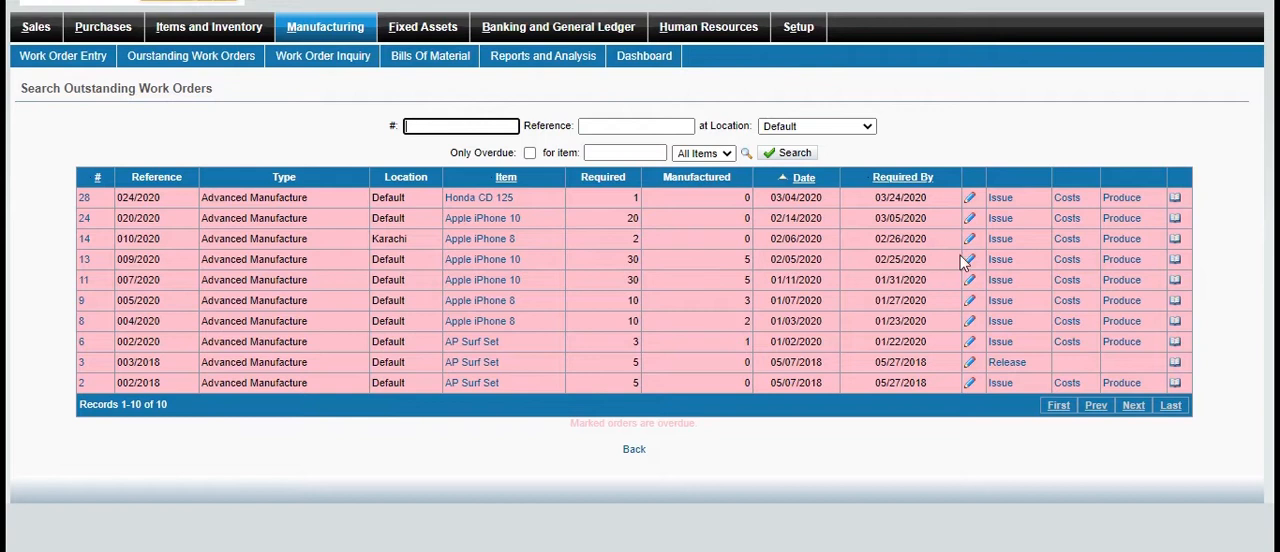
Produce one finished Honda CD 125 from work order 28 with the memo "finished", and process and close the order
left_click(1136, 199)
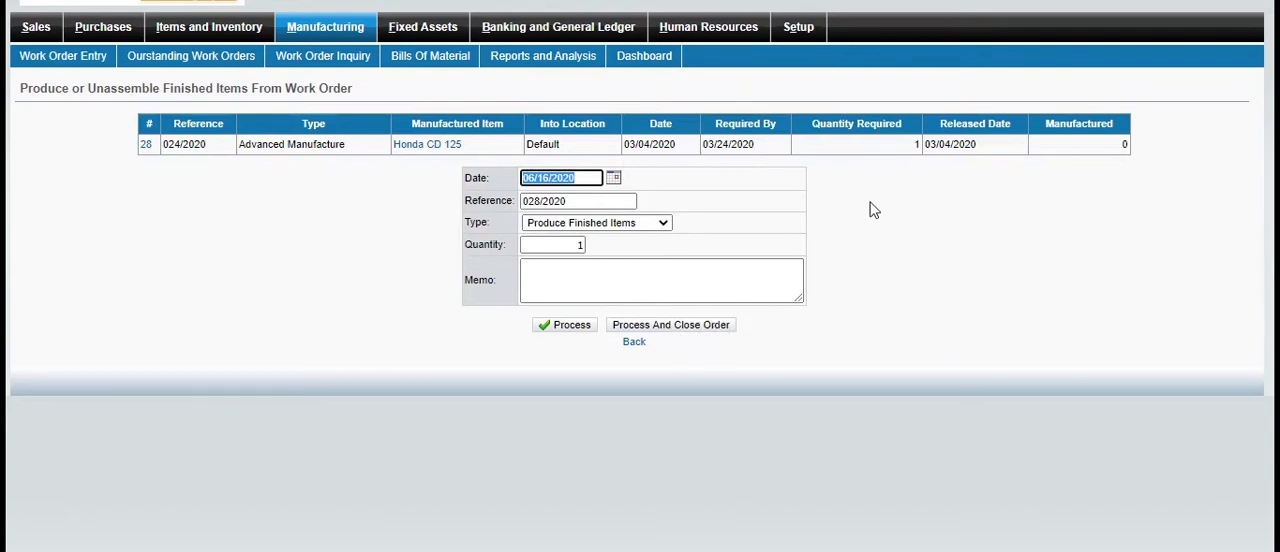
left_click(700, 289)
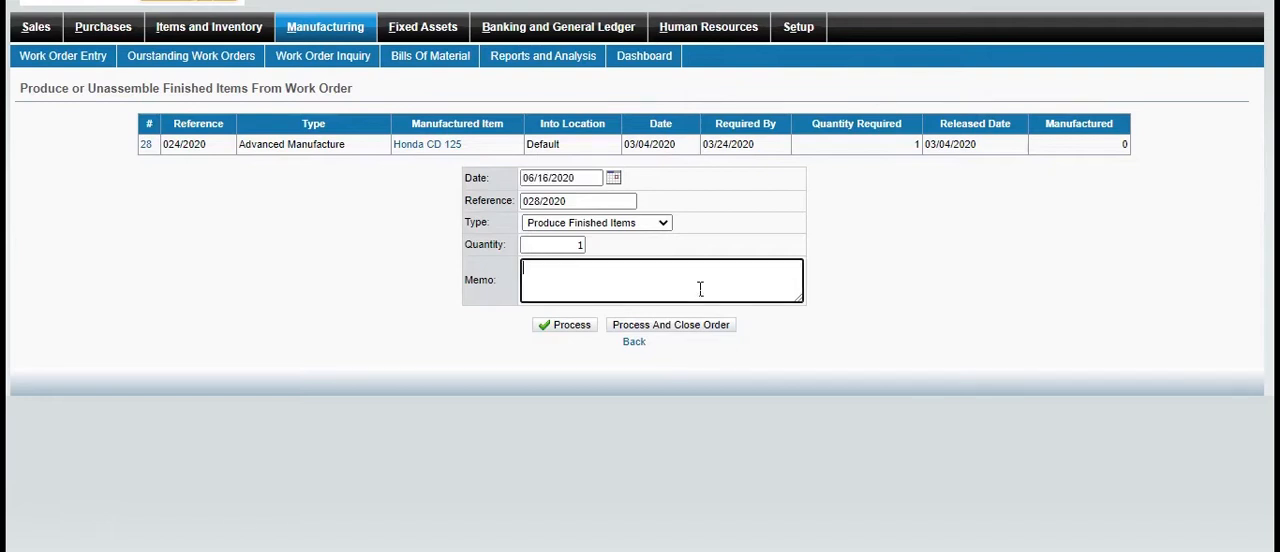
type("finished")
left_click(665, 331)
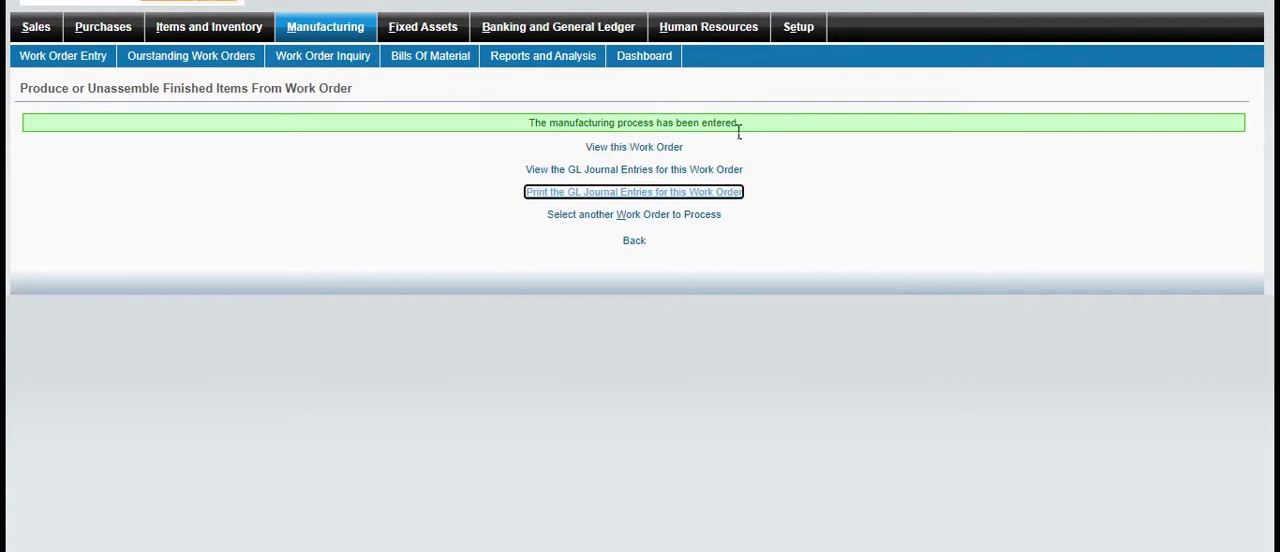
Review the details of work order 28 after production and open the list of all work orders
left_click(651, 150)
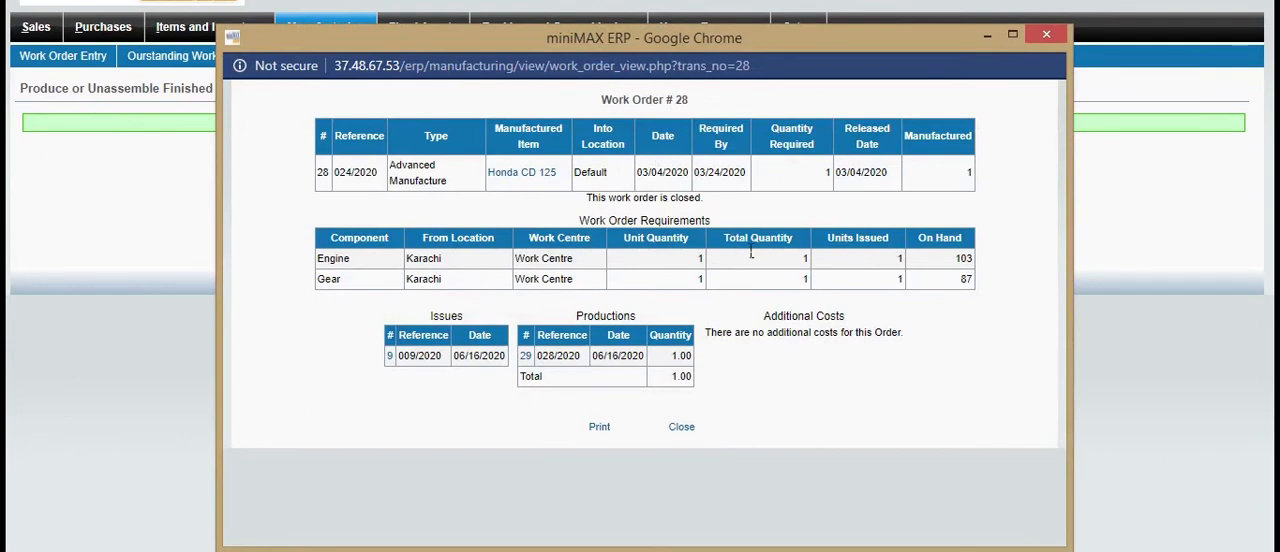
left_click(1045, 38)
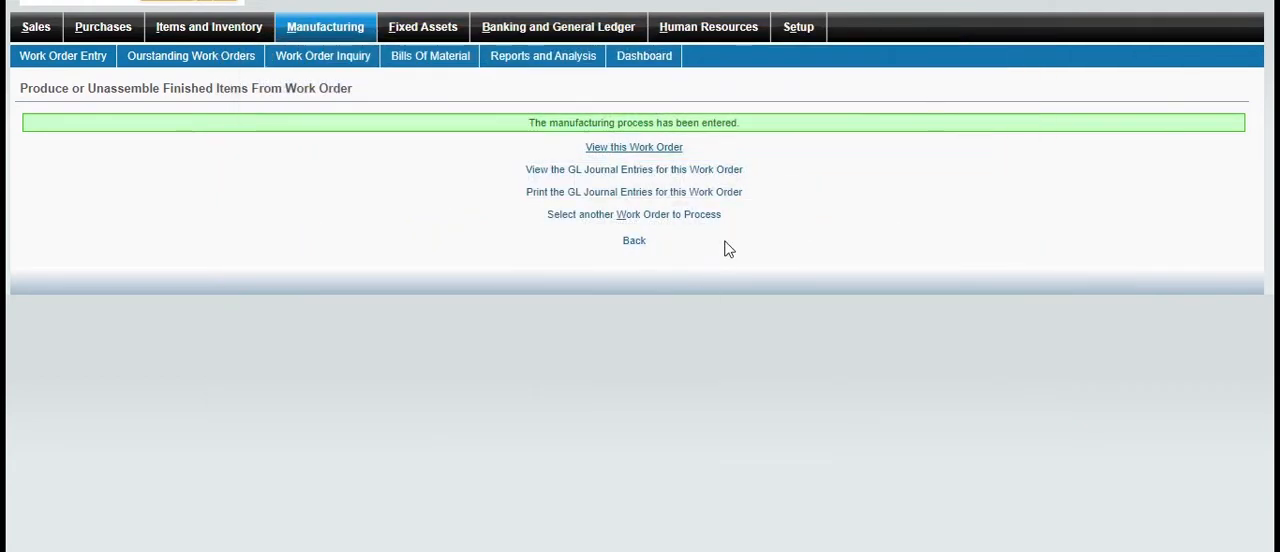
left_click(657, 220)
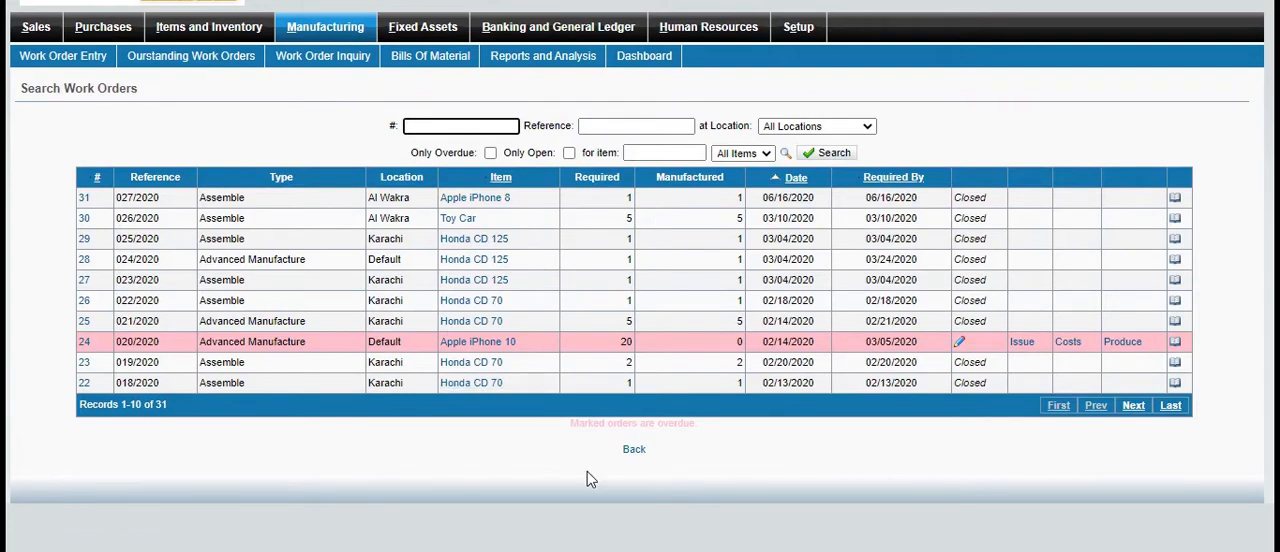
Go back through the production form and the outstanding work orders to the Manufacturing module overview
left_click(643, 450)
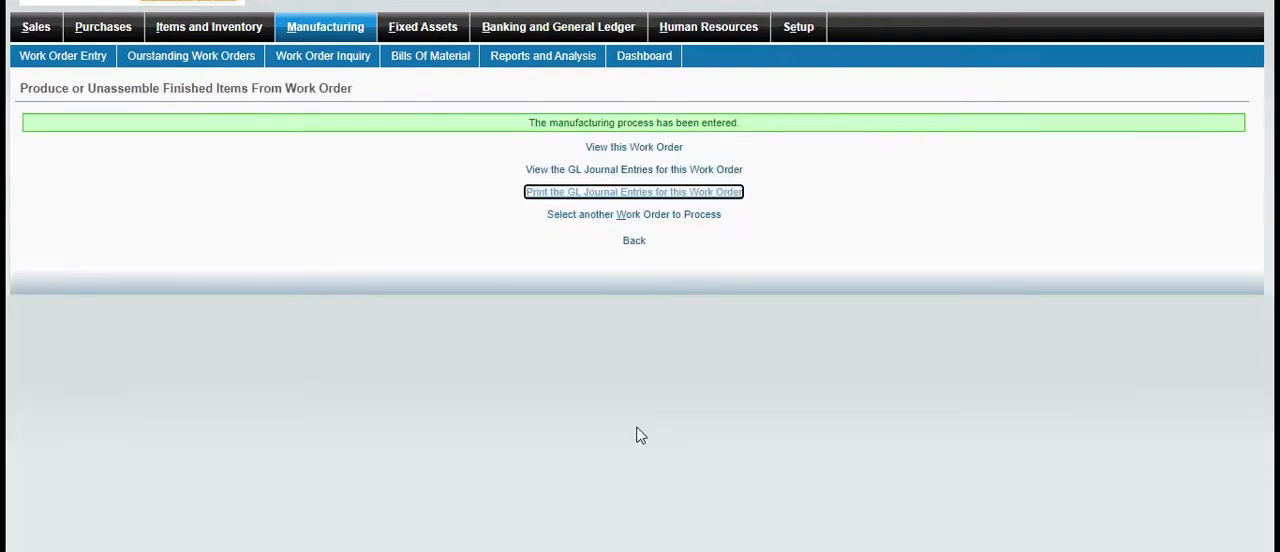
left_click(634, 243)
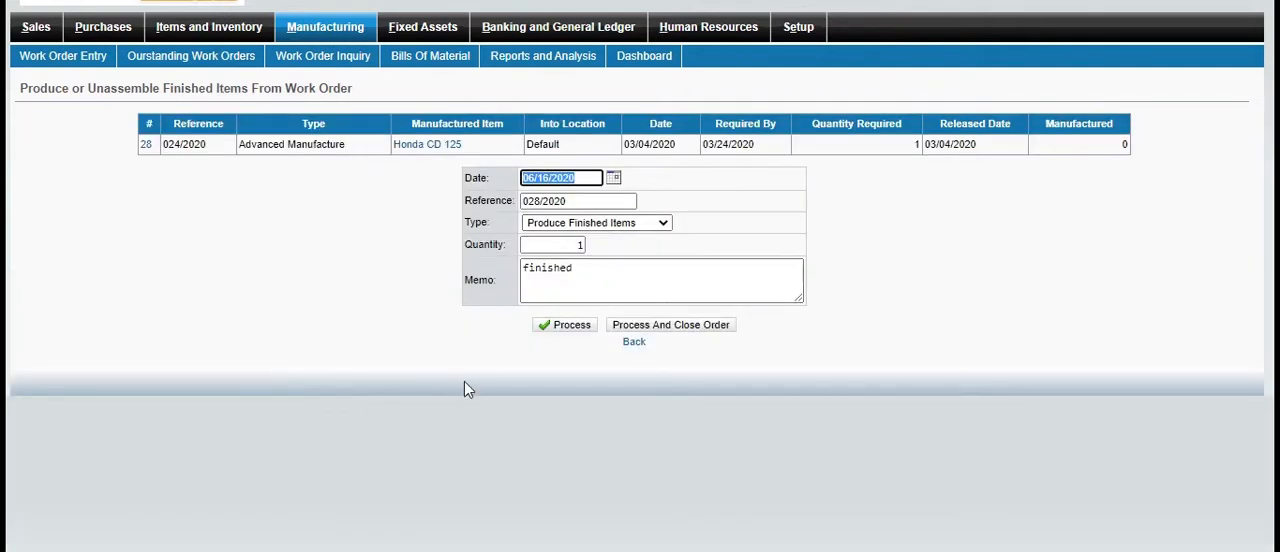
left_click(636, 343)
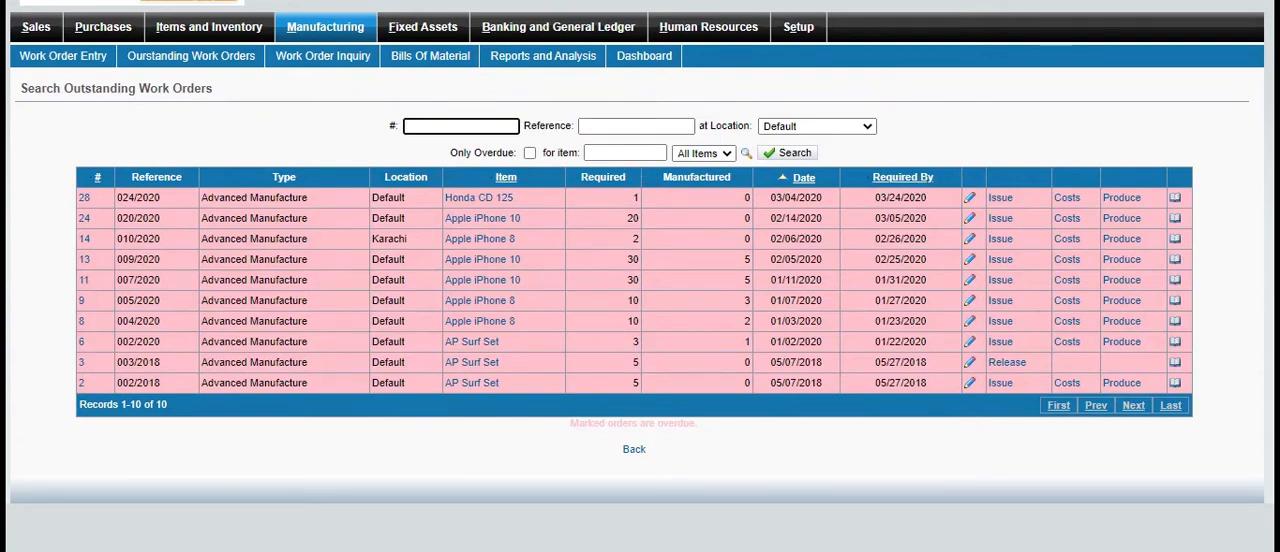
left_click(325, 28)
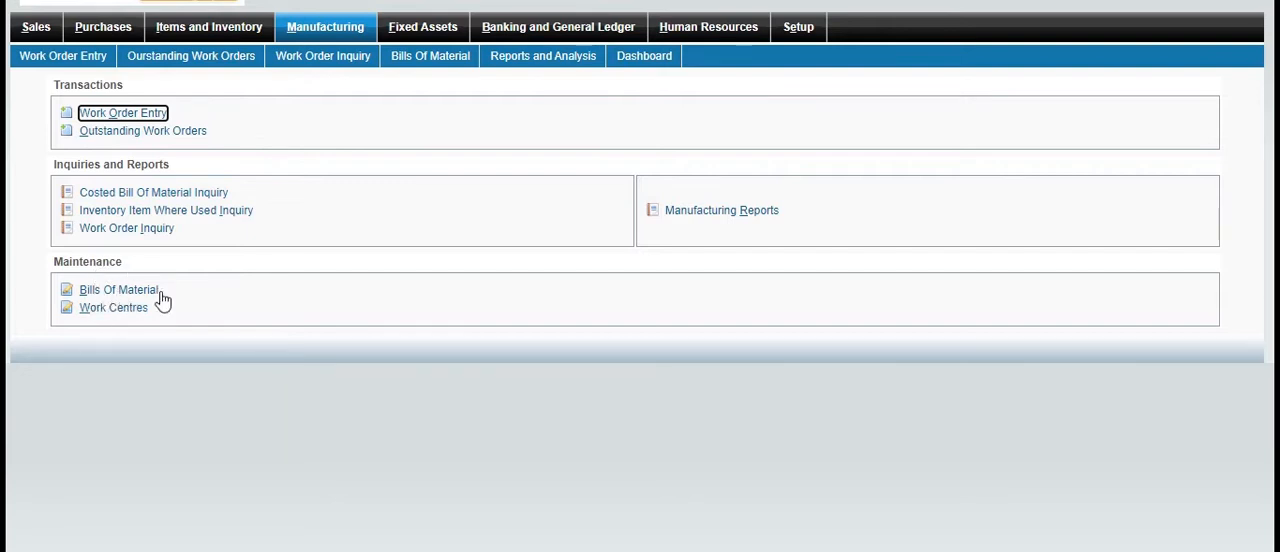
Add a work centre named Karachi with the description "machinery", and look at its edit form
left_click(124, 312)
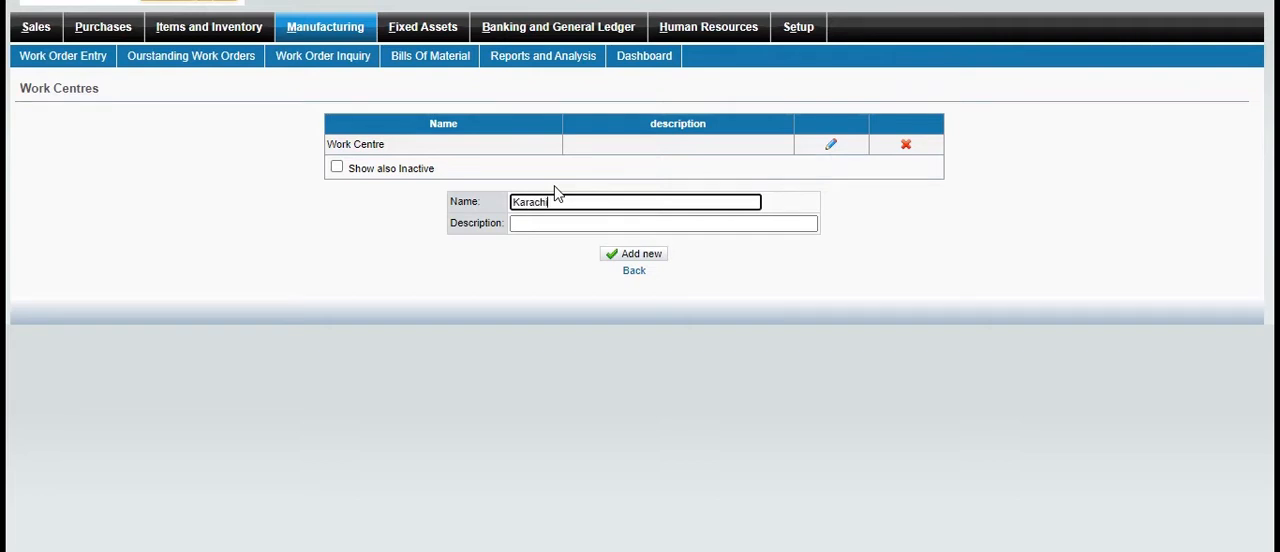
left_click(572, 226)
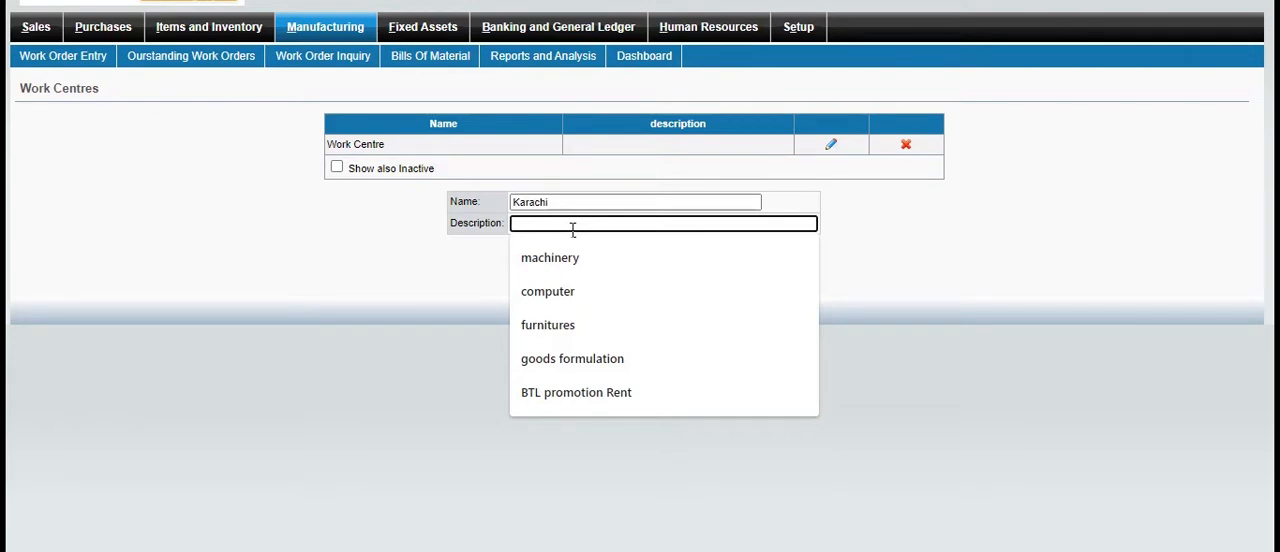
left_click(565, 258)
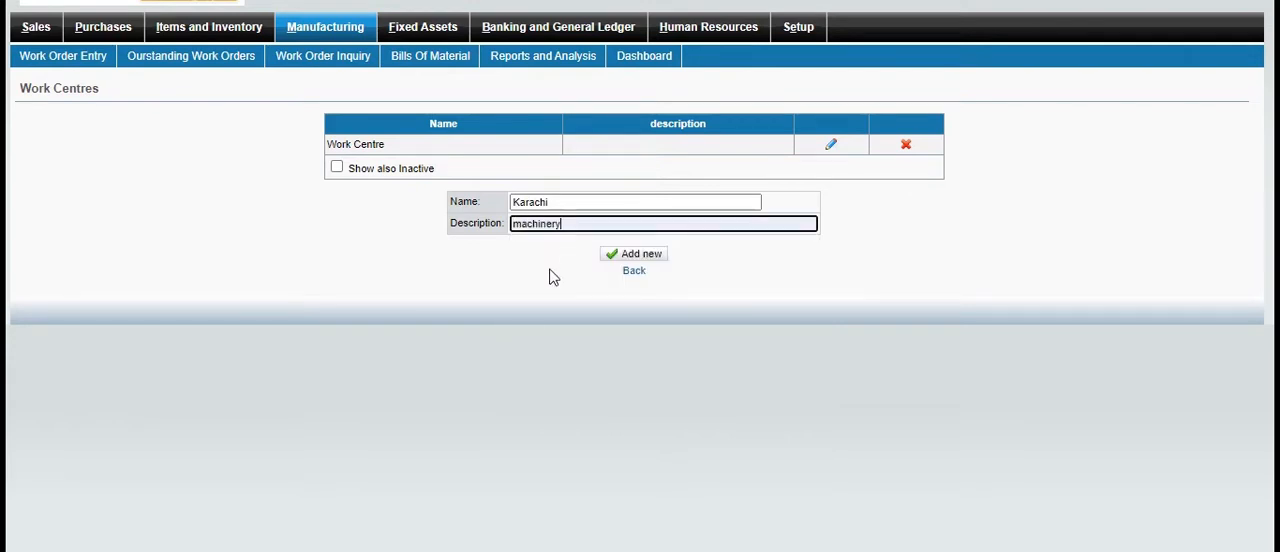
left_click(638, 254)
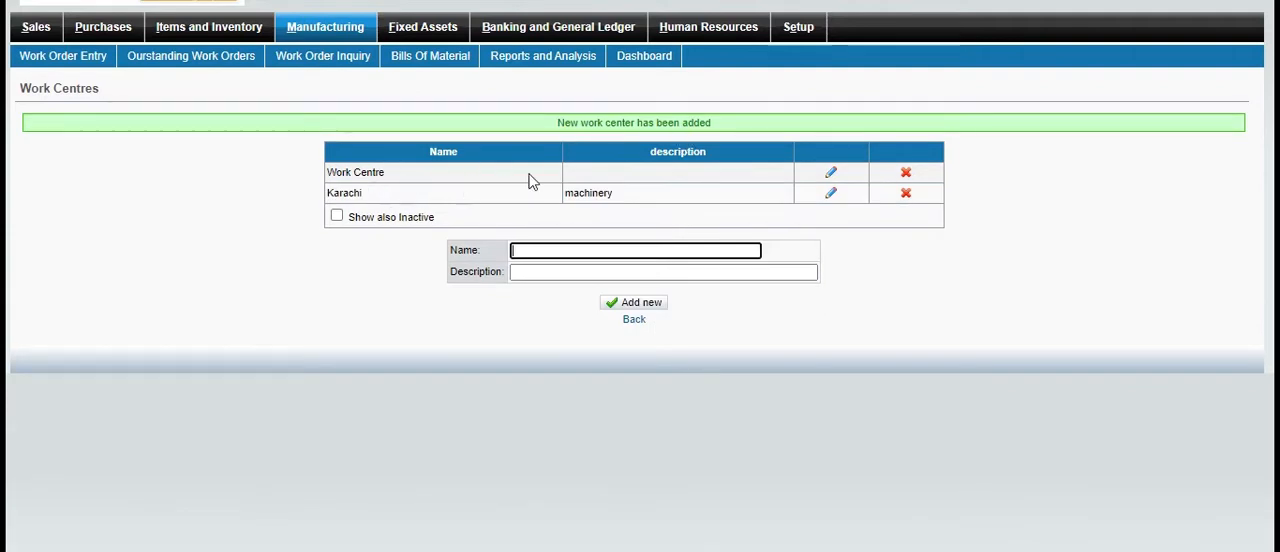
left_click(833, 193)
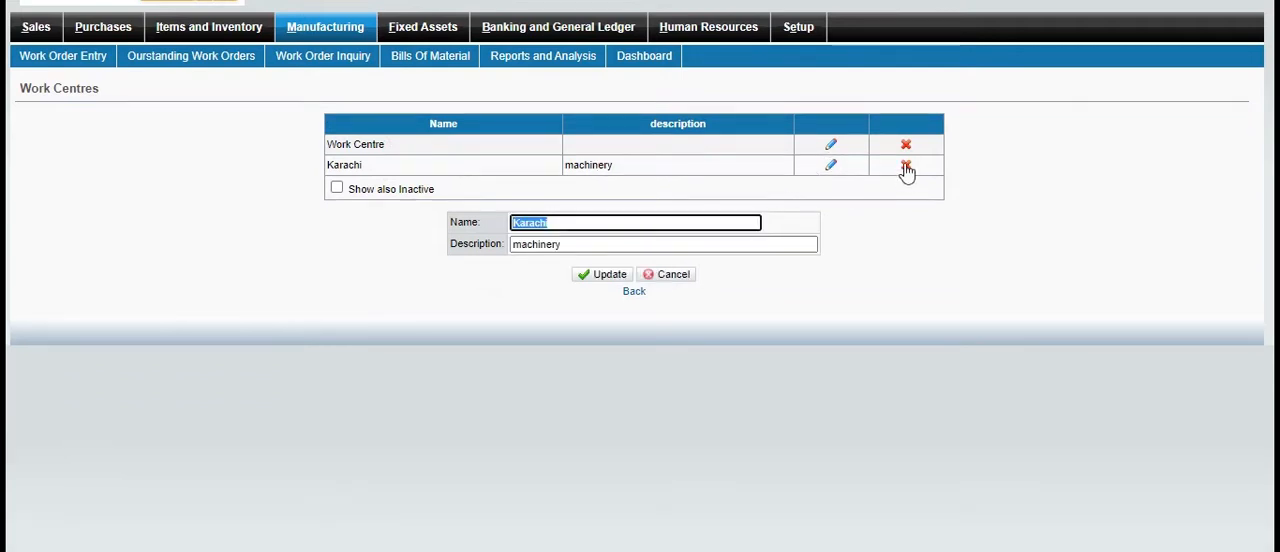
left_click(636, 293)
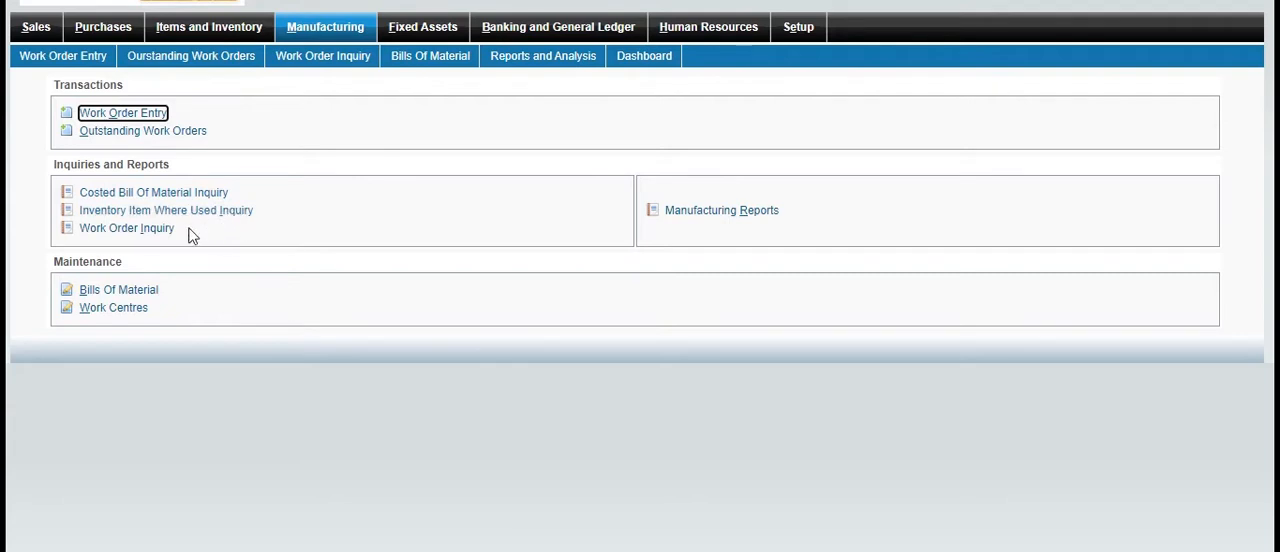
Look up work order 25 in the Work Order Inquiry, examine its production cost entries, and return to the Manufacturing overview
left_click(153, 229)
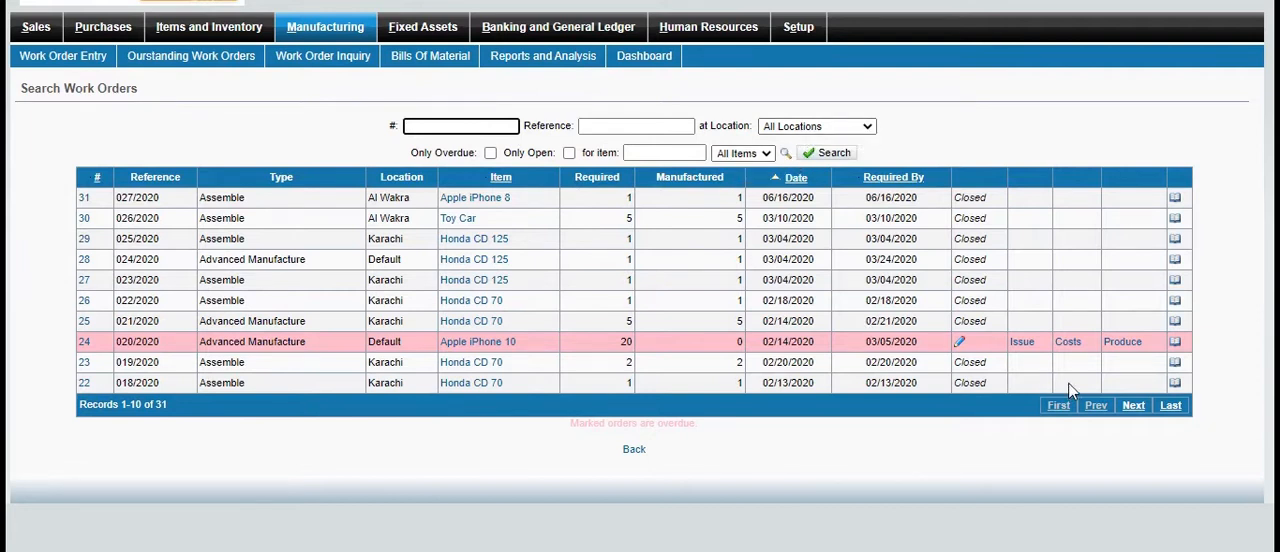
left_click(1177, 323)
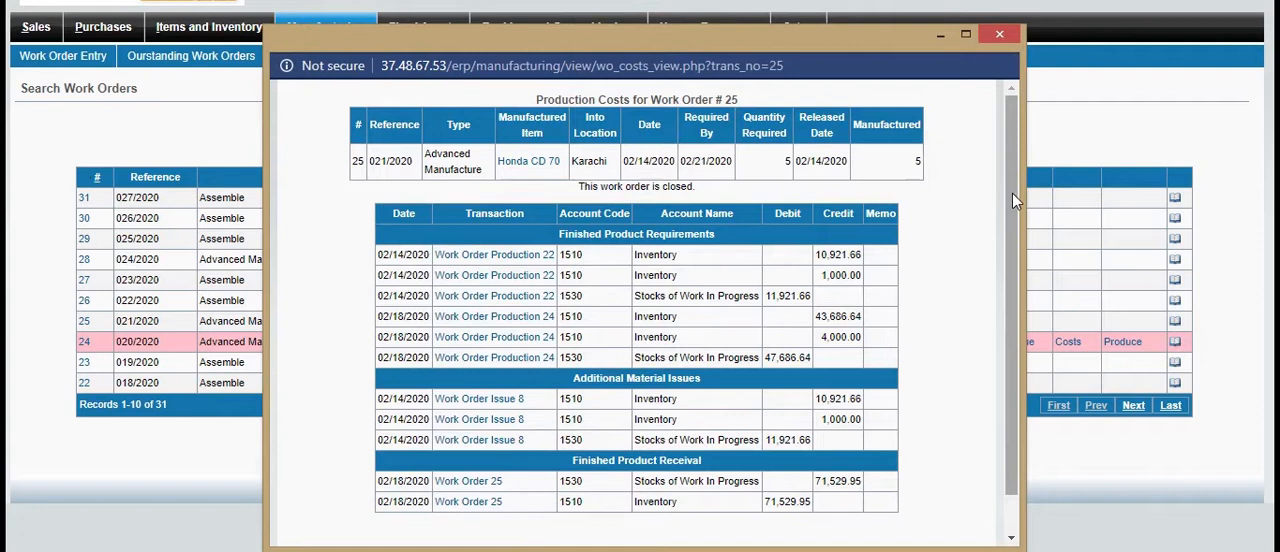
left_click_drag(1032, 180, 1026, 177)
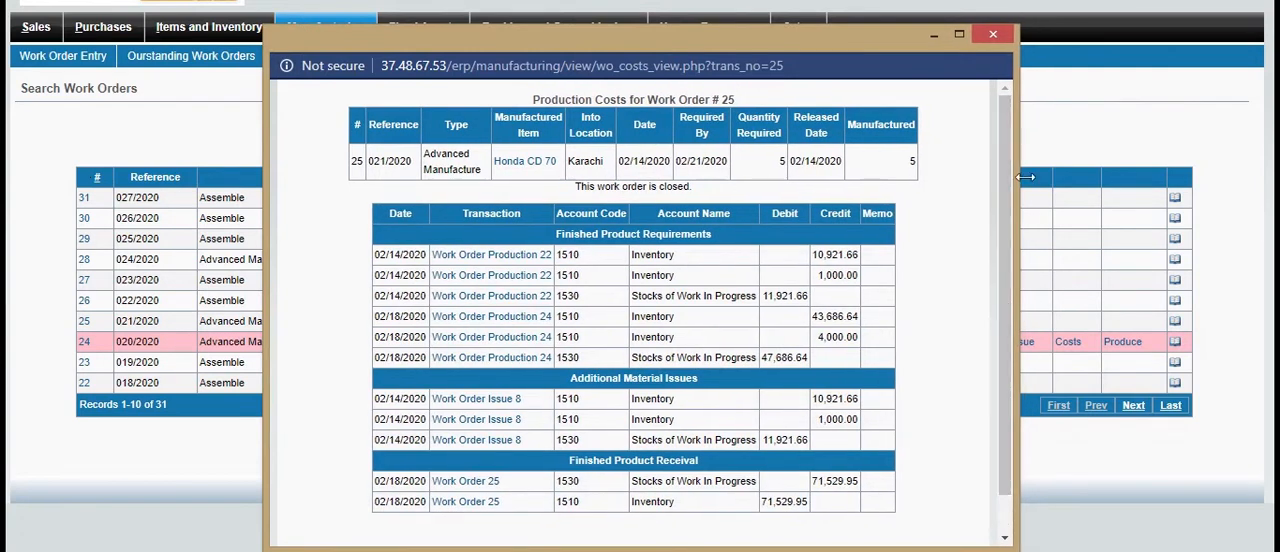
left_click(992, 35)
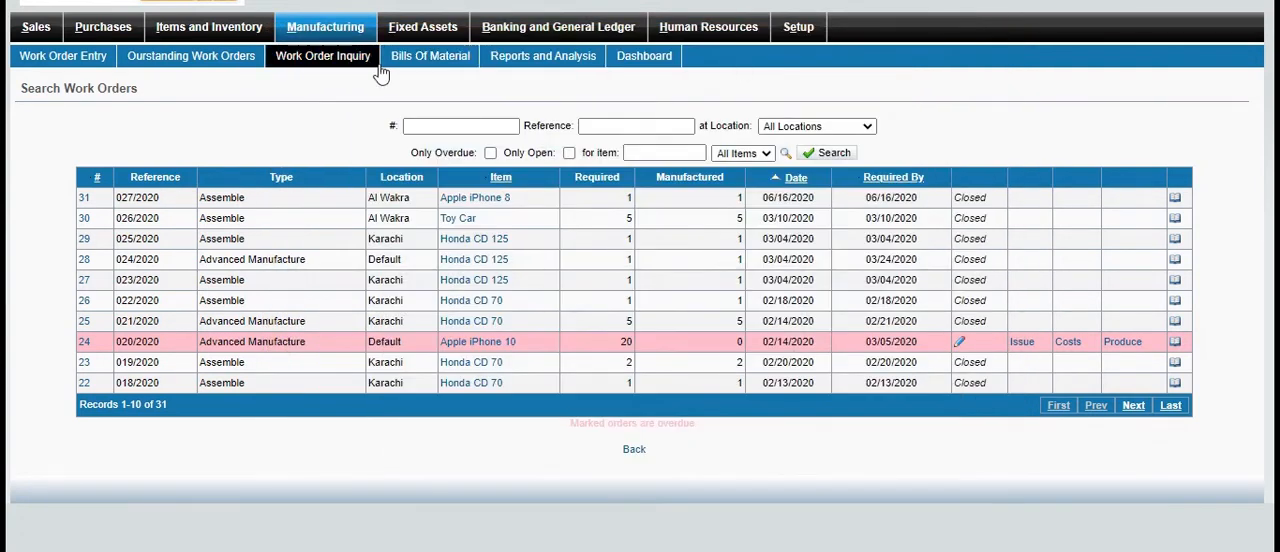
key("alt+Left")
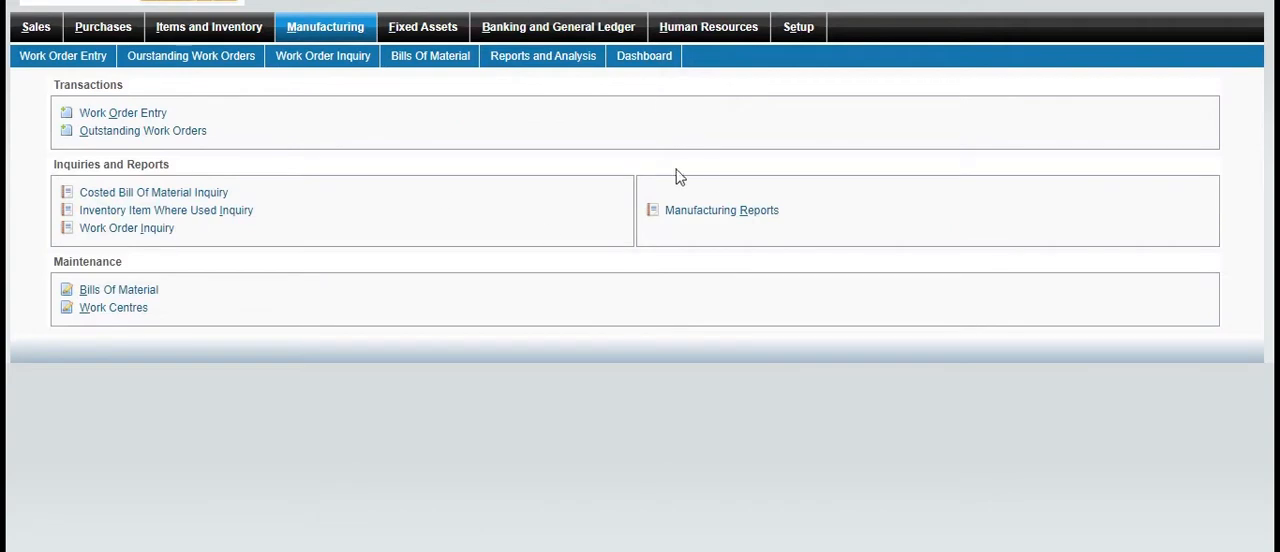
Display the manufacturing Work Order Listing report for all items and locations, look through it, and return to the Manufacturing overview
left_click(712, 222)
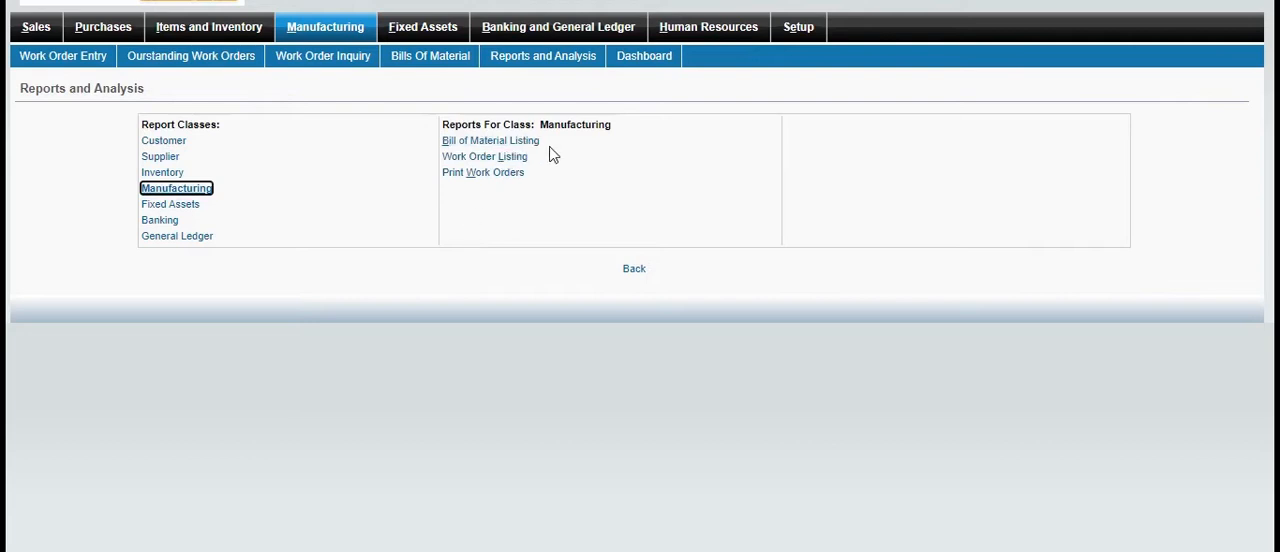
left_click(527, 162)
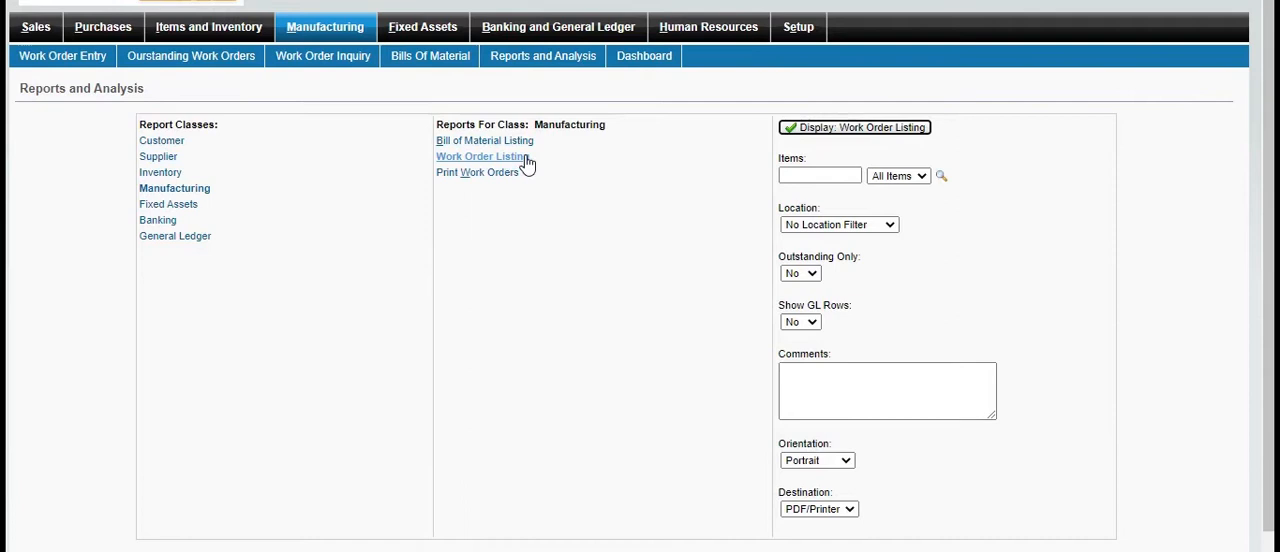
left_click(843, 132)
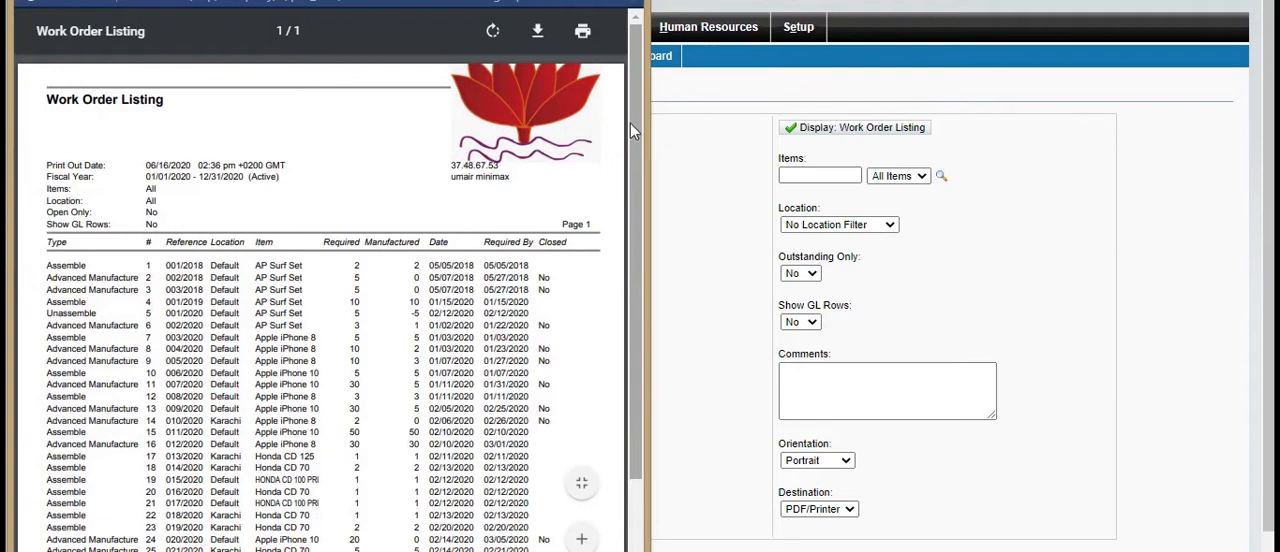
left_click_drag(632, 123, 648, 139)
left_click(738, 242)
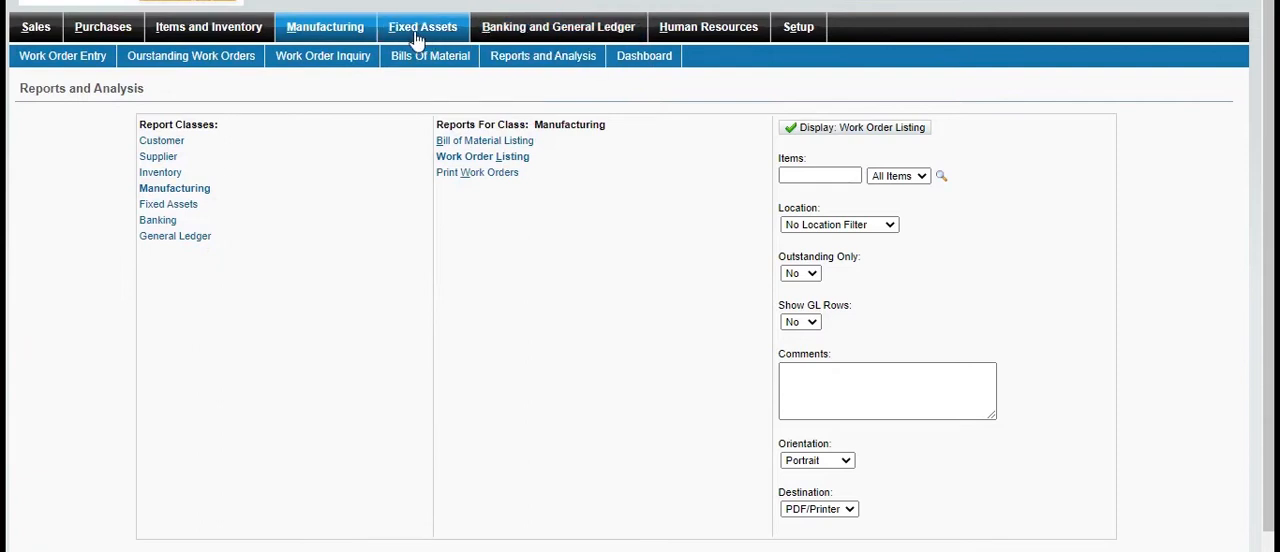
left_click(369, 30)
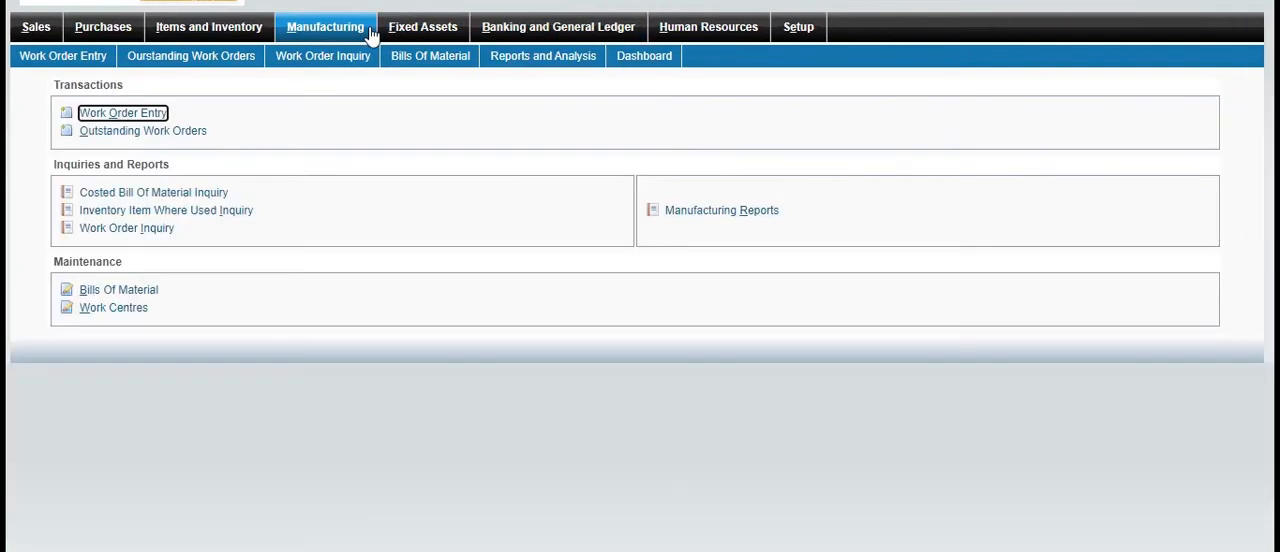
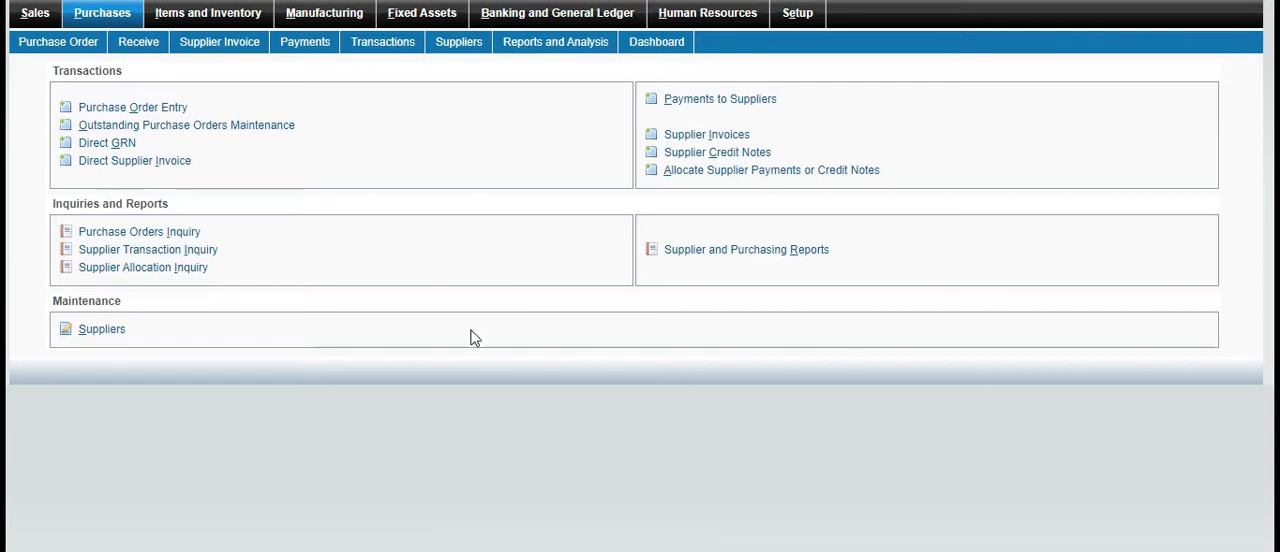
Start a direct supplier invoice for America with supplier's reference 0.152020, and enter the recipient's name as the delivery address
left_click(186, 165)
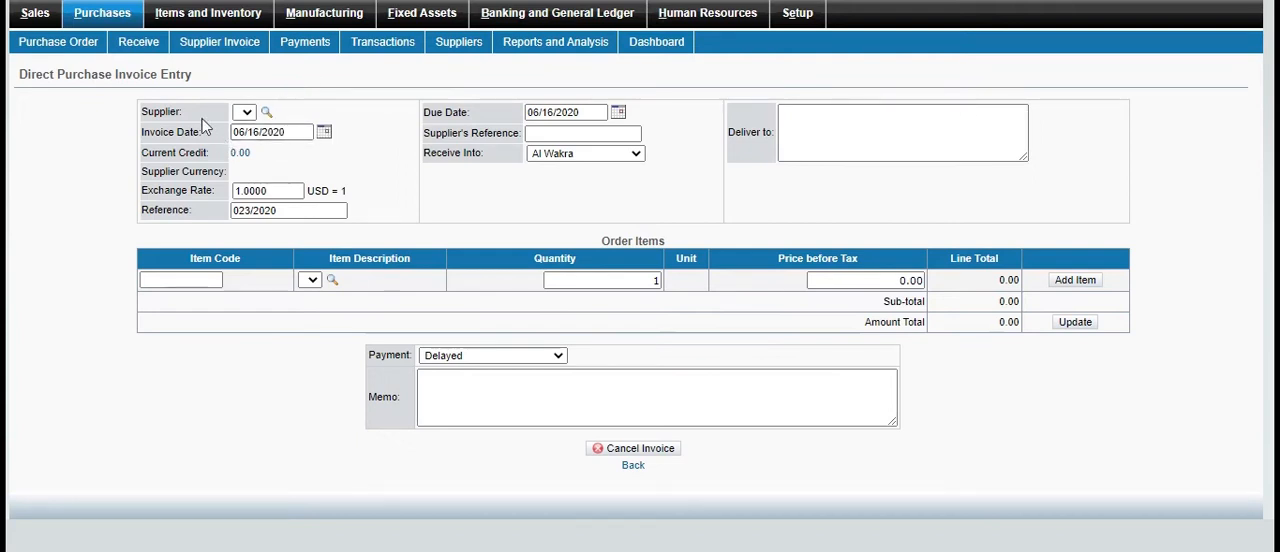
left_click(266, 112)
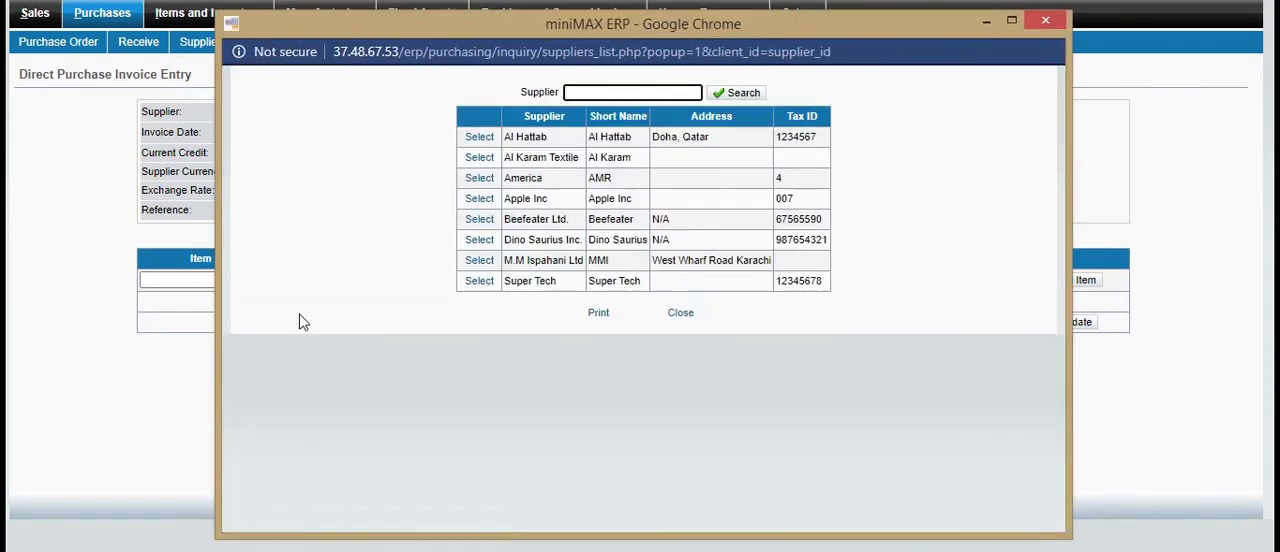
left_click(478, 181)
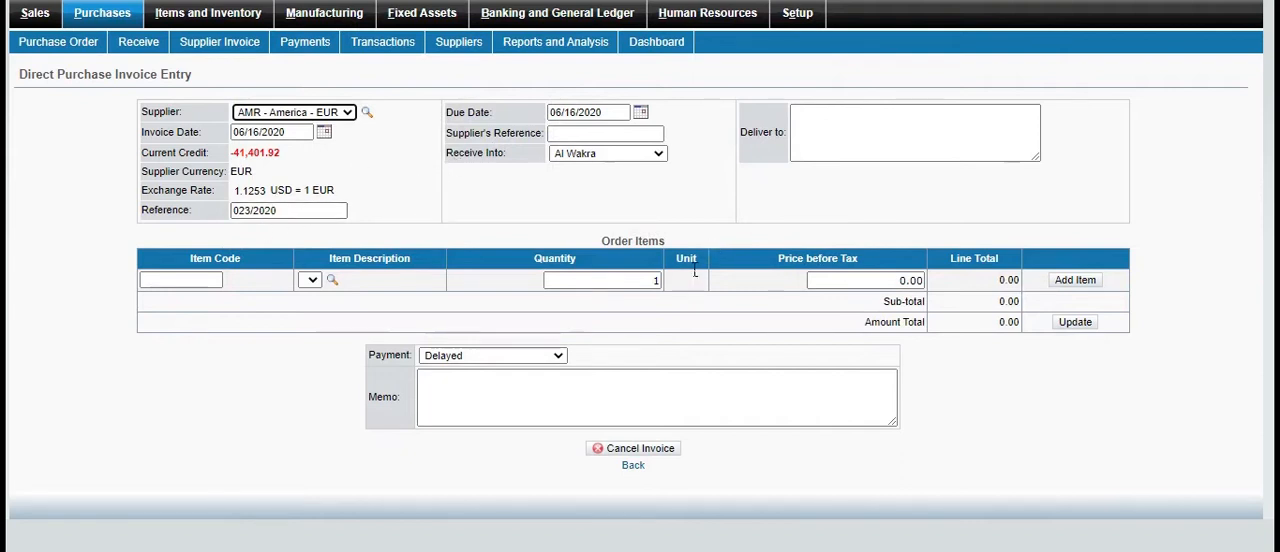
left_click(618, 134)
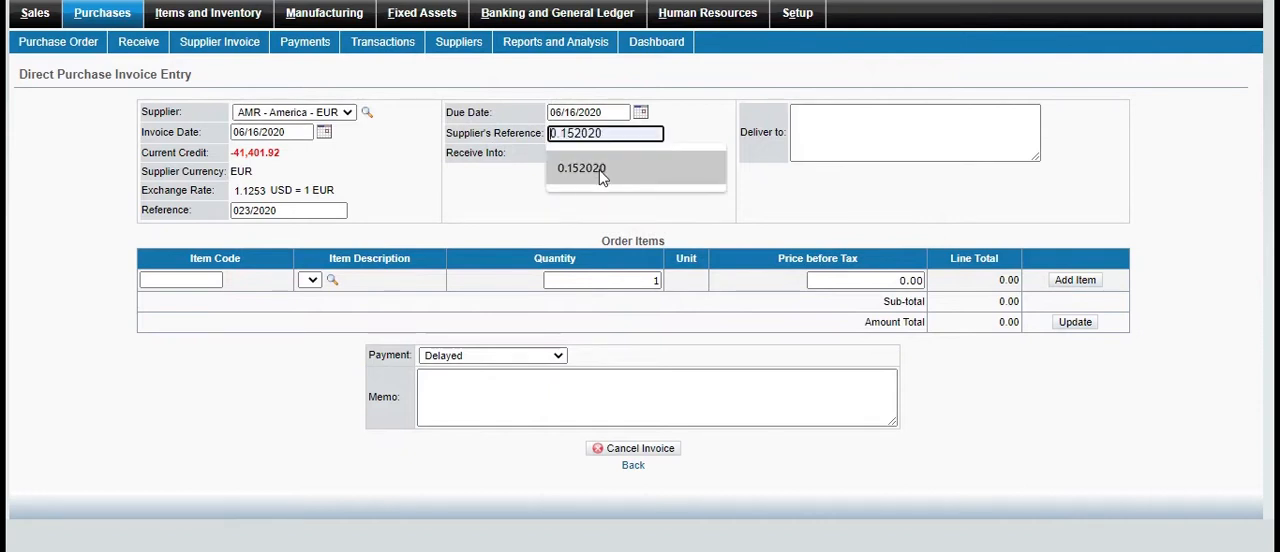
left_click(601, 177)
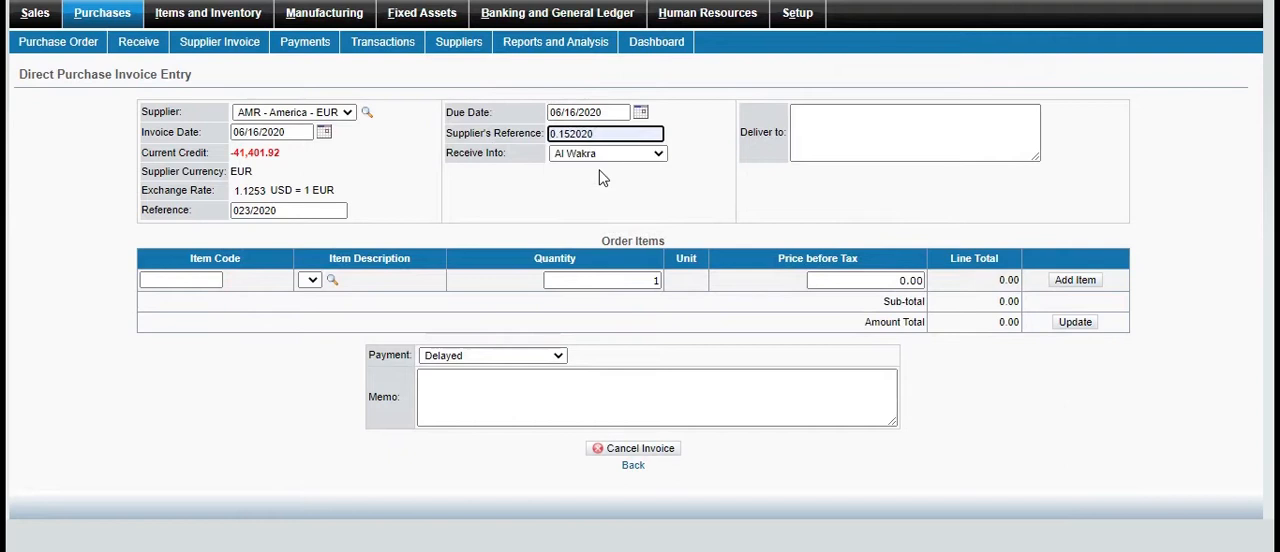
left_click(848, 140)
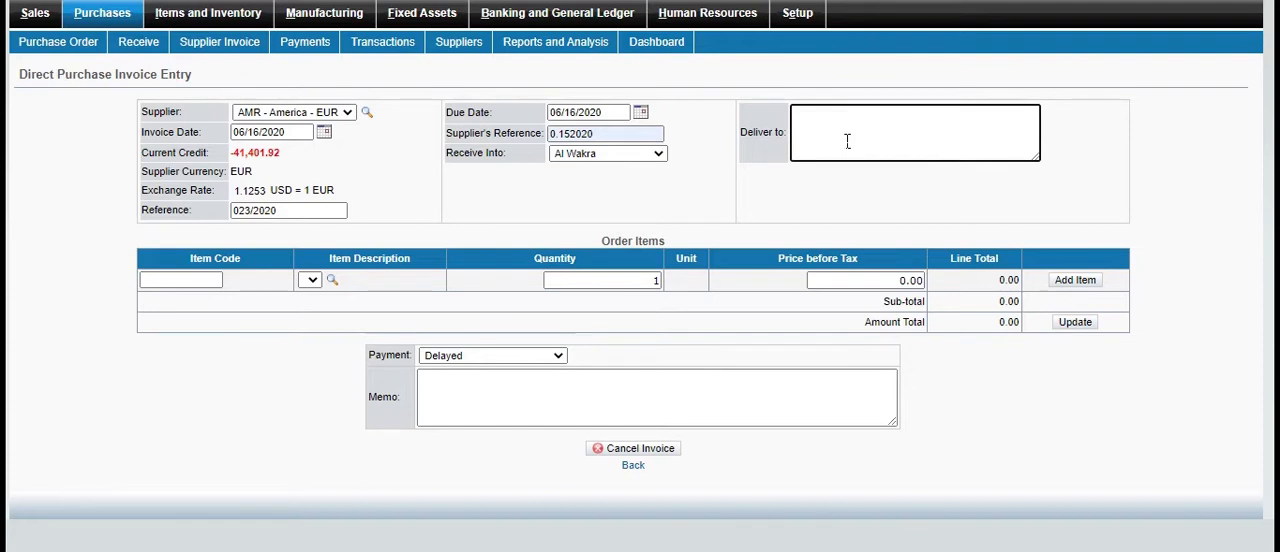
type("ALI")
Add one Back Wheels item (code 1113) at 20,000.00 before tax to the direct purchase invoice
left_click(333, 280)
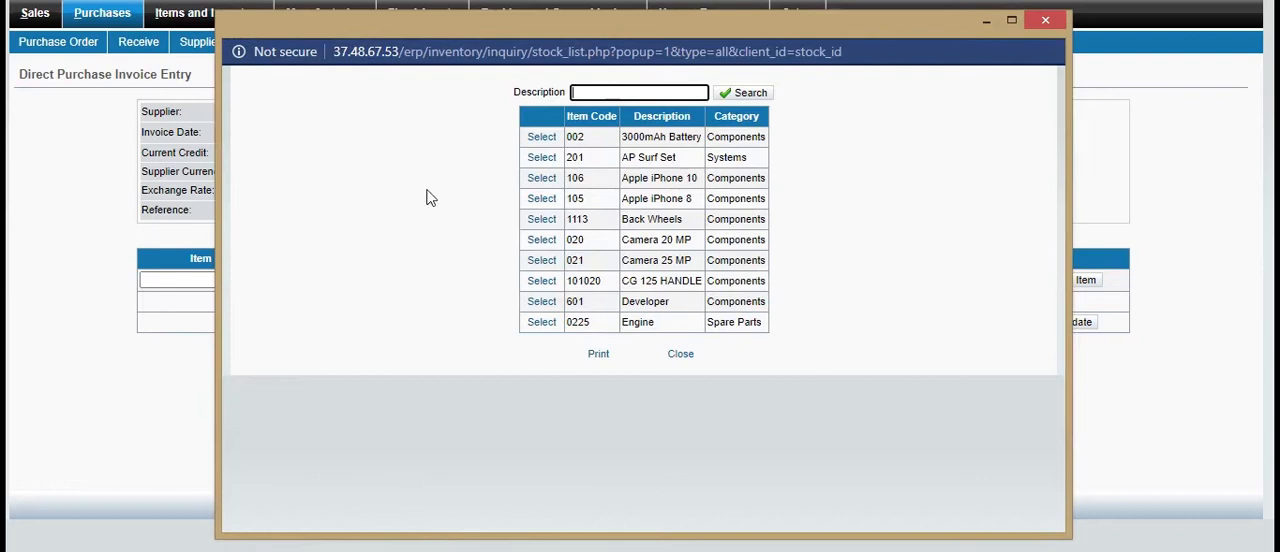
left_click(553, 224)
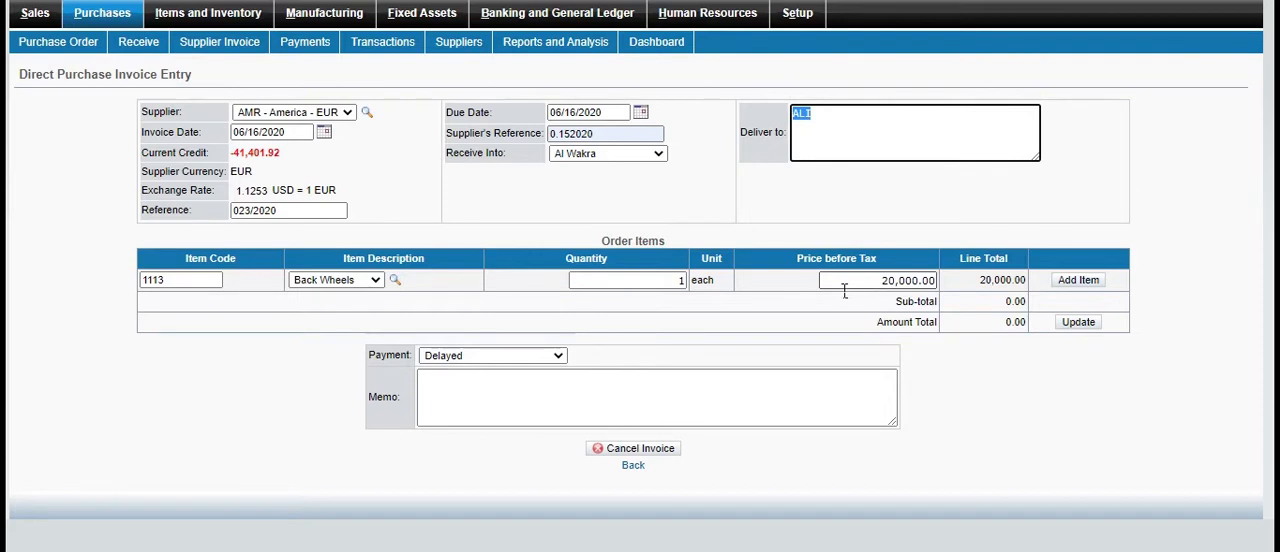
left_click(1061, 283)
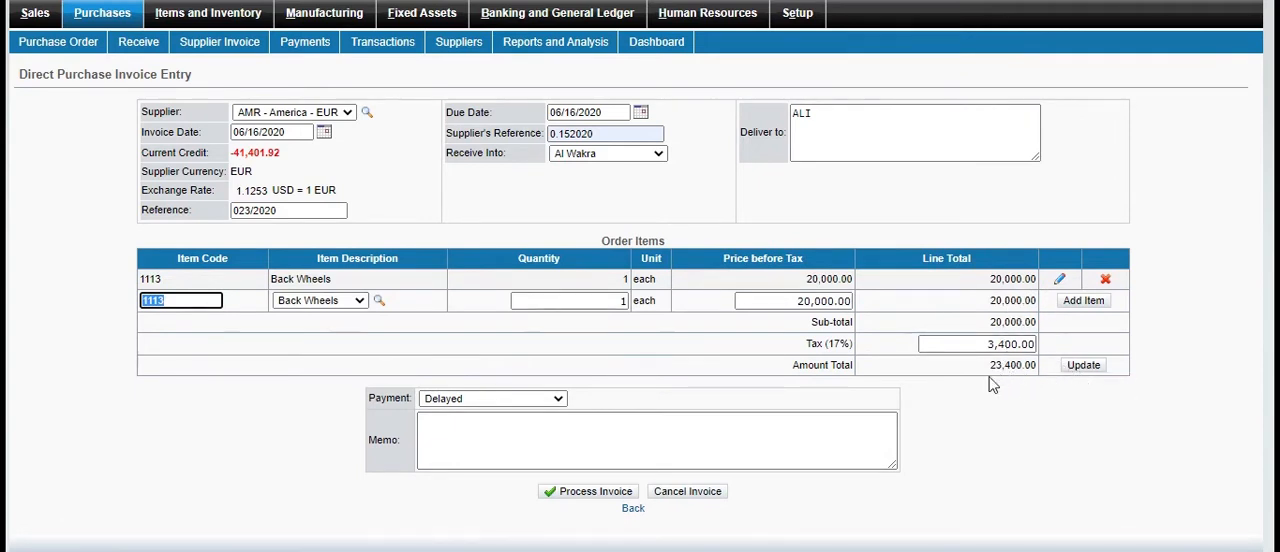
Enter the memo "invoice" and process the direct purchase invoice
left_click(626, 451)
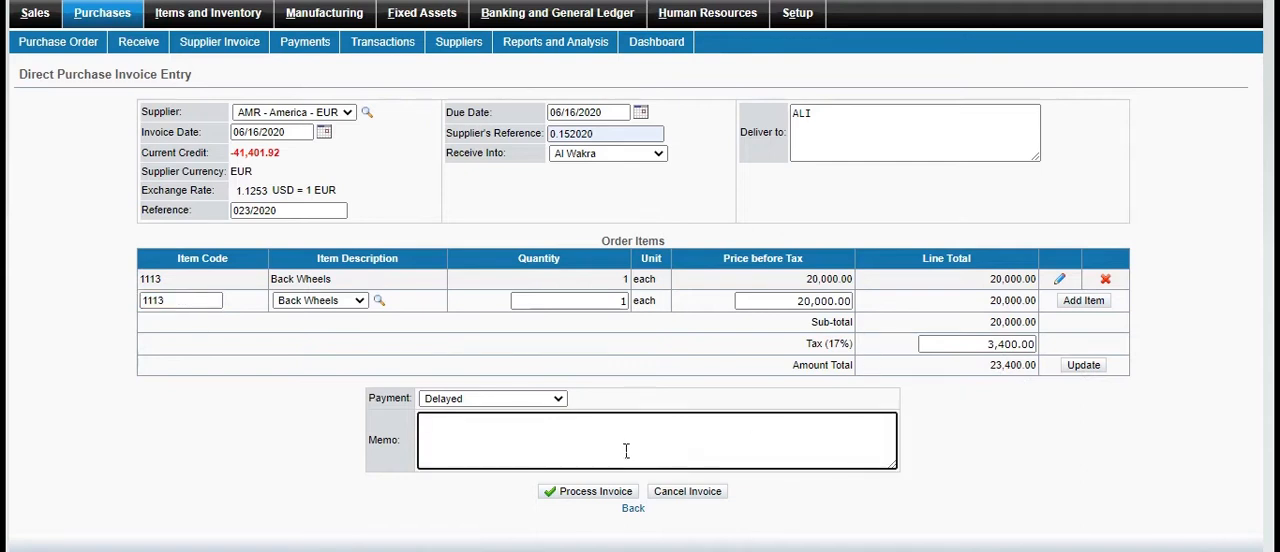
type("1")
type("n")
type("voice")
left_click(587, 496)
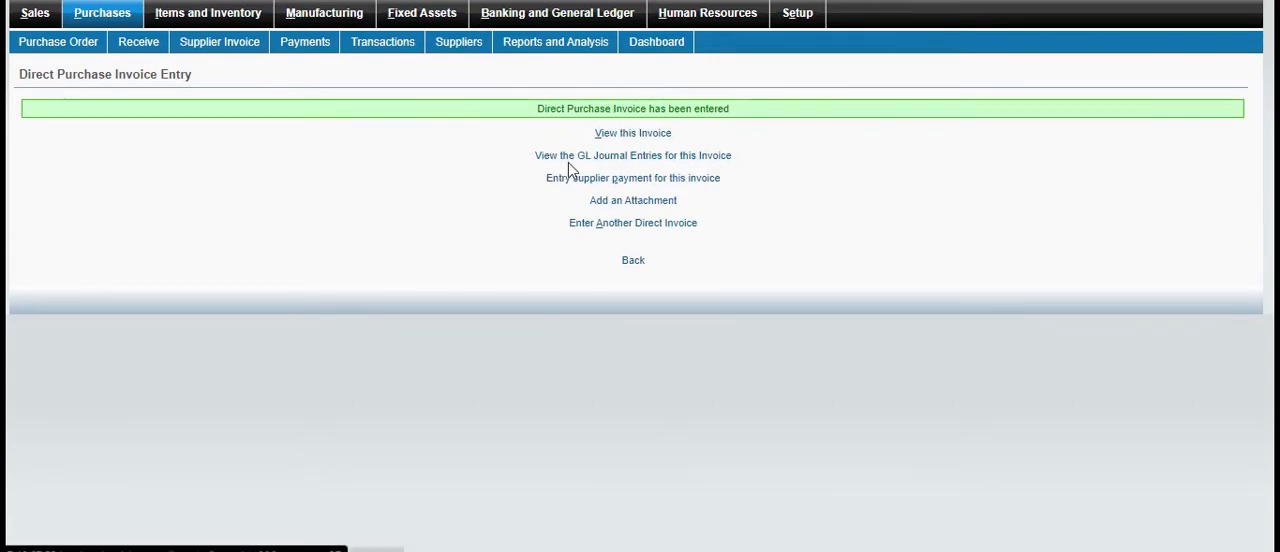
View the processed supplier invoice and its GL journal entries, closing each view
left_click(645, 137)
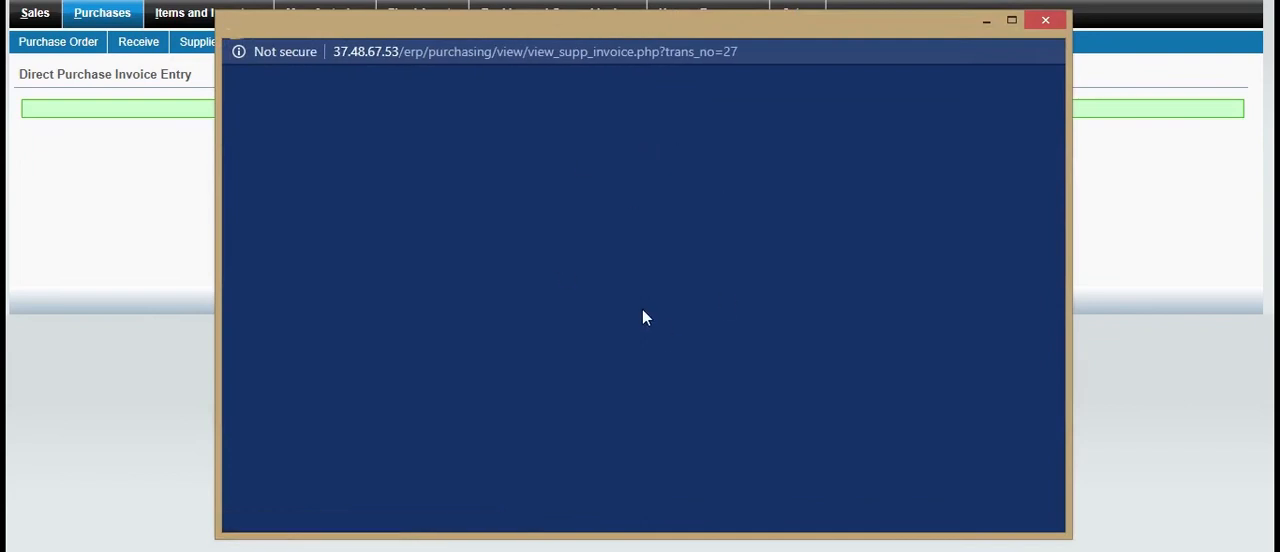
left_click(1045, 20)
left_click_drag(579, 245, 30, 2)
key("alt+Tab")
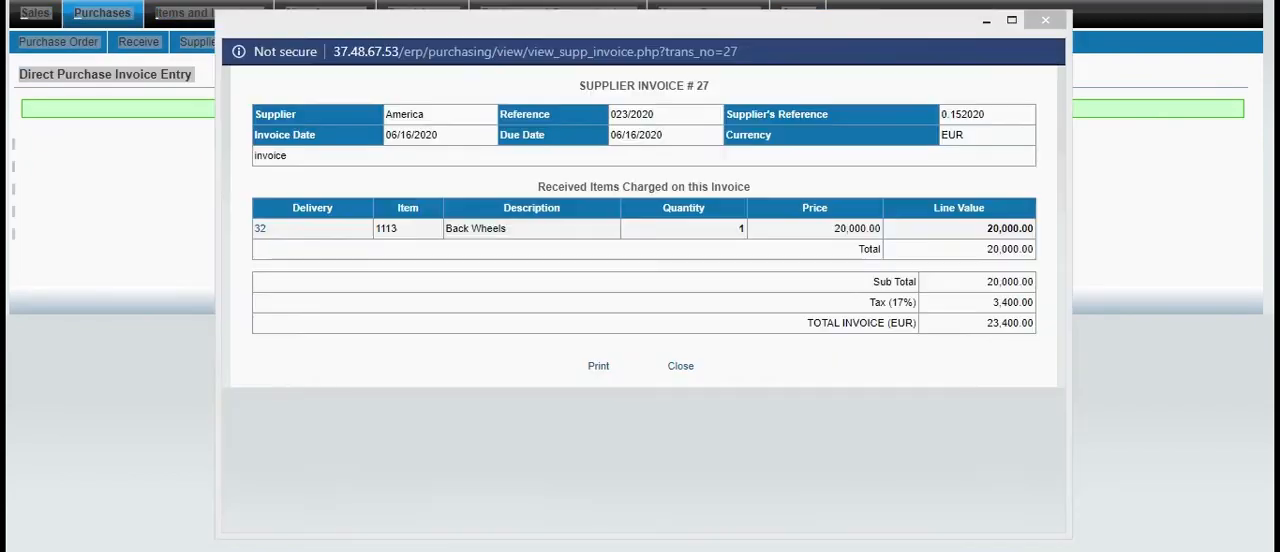
left_click(1045, 20)
left_click(874, 200)
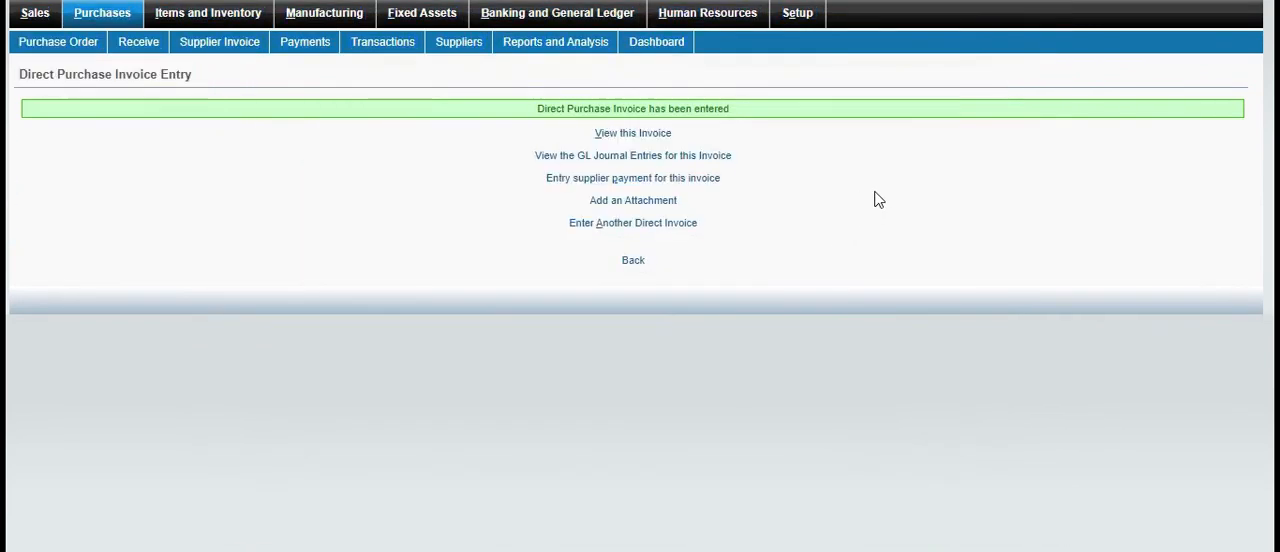
left_click(645, 160)
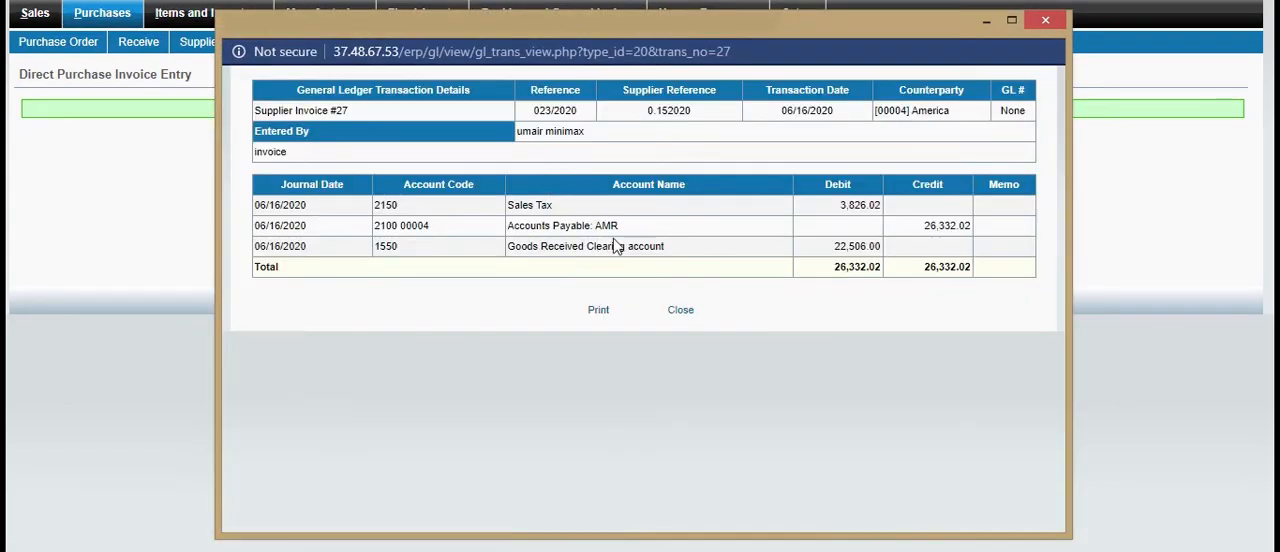
left_click(1046, 20)
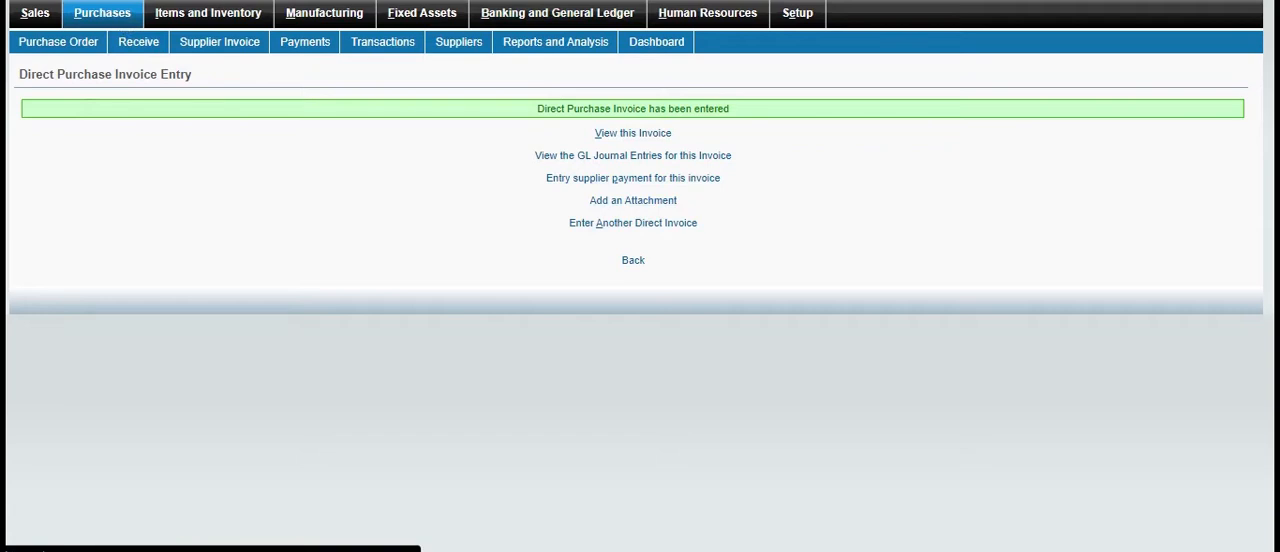
Start a Direct GRN for supplier America with supplier's reference 0.152020, and enter the recipient's name as the delivery address
left_click(102, 12)
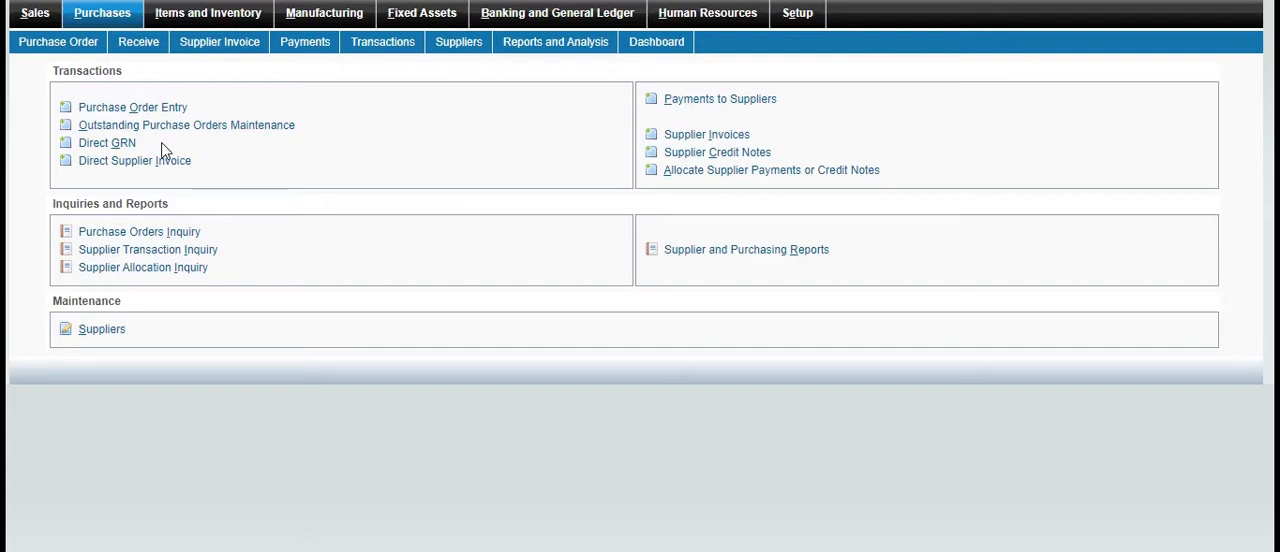
left_click(106, 143)
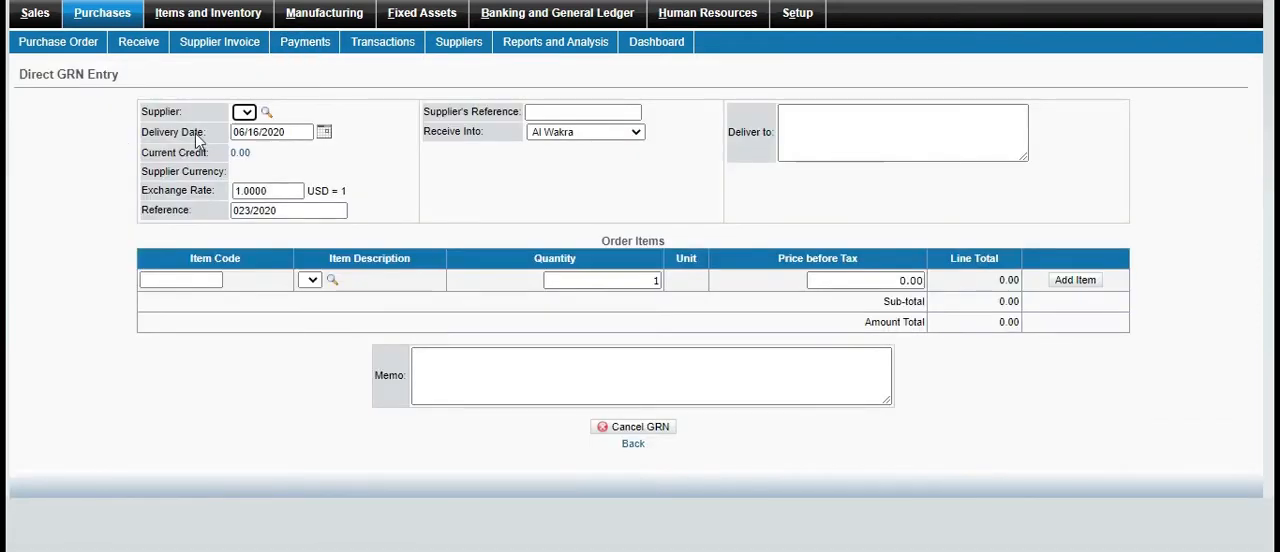
left_click(266, 112)
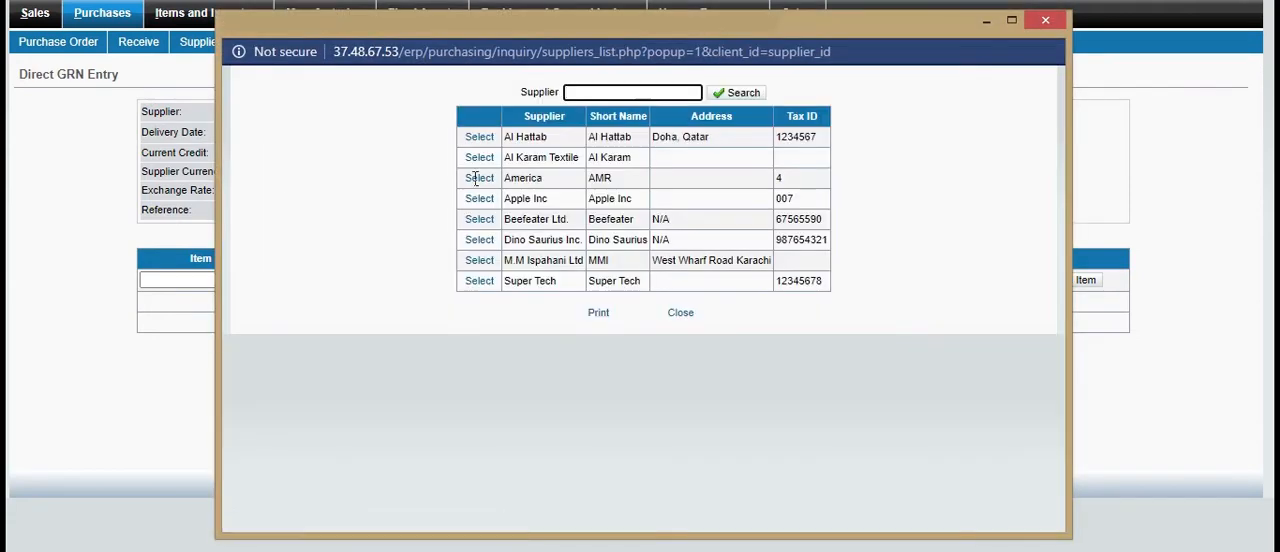
left_click(469, 178)
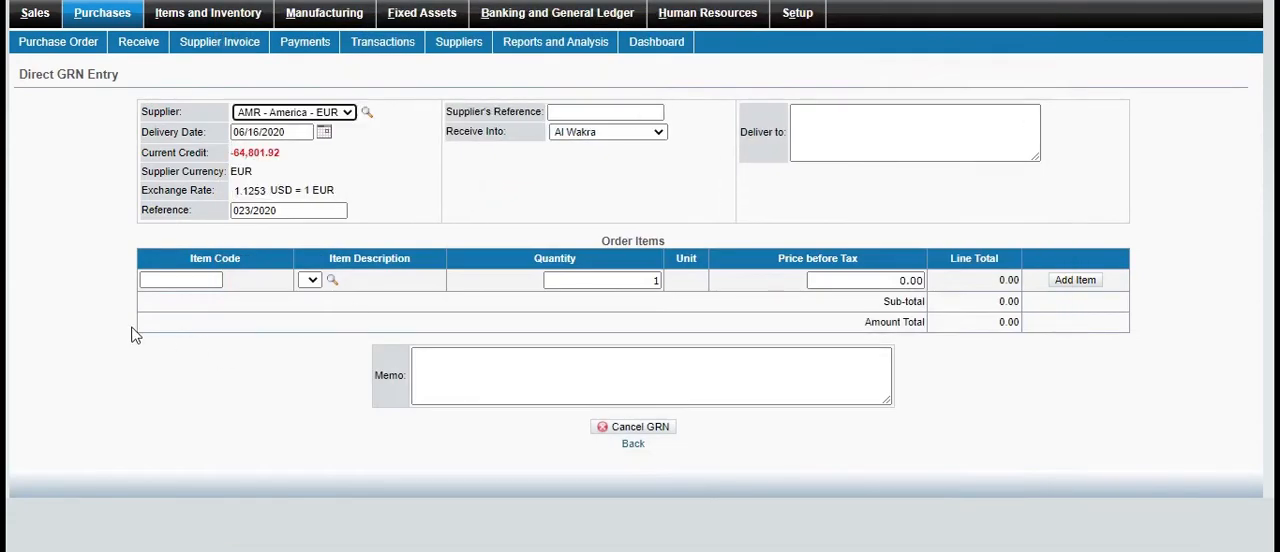
left_click(595, 112)
left_click(581, 146)
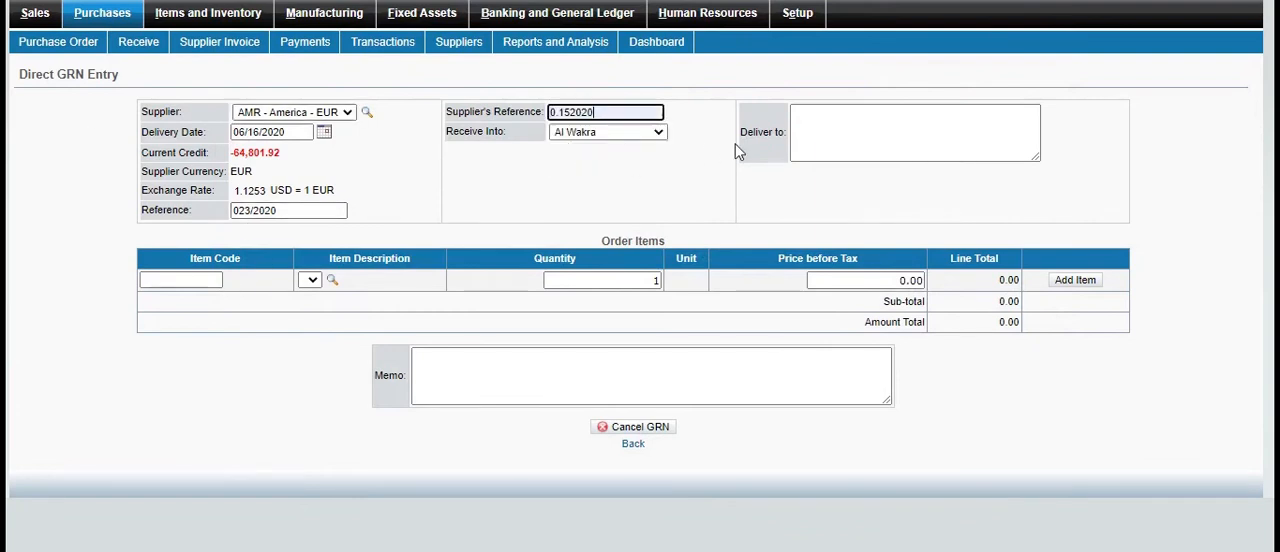
left_click(812, 138)
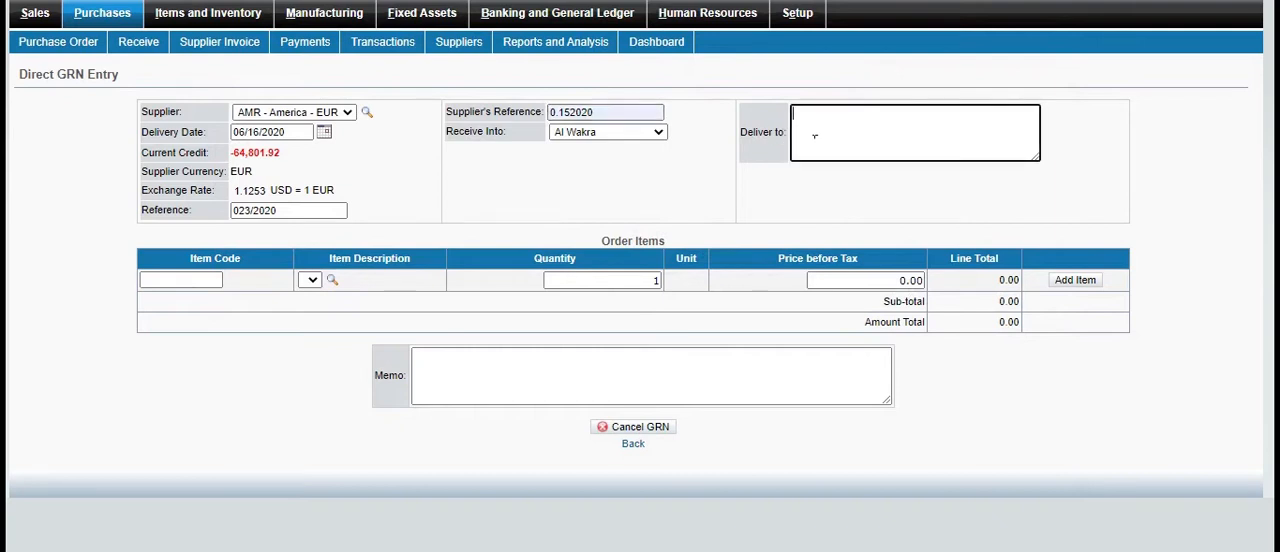
type("0")
type("baid")
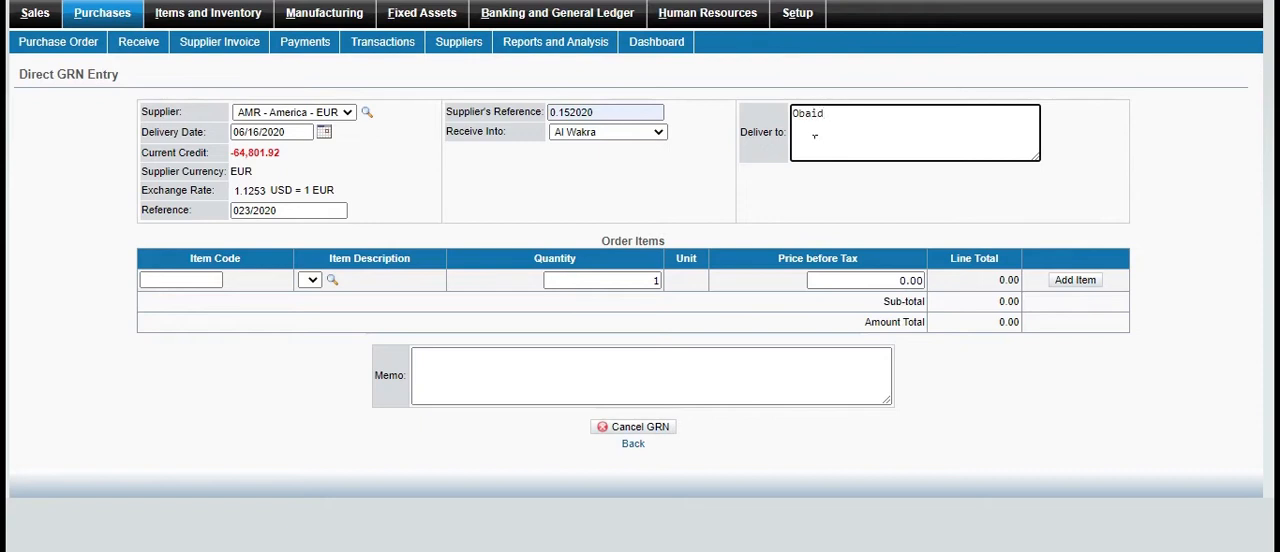
key("BackSpace")
key("BackSpace")
key("BackSpace")
key("BackSpace")
key("BackSpace")
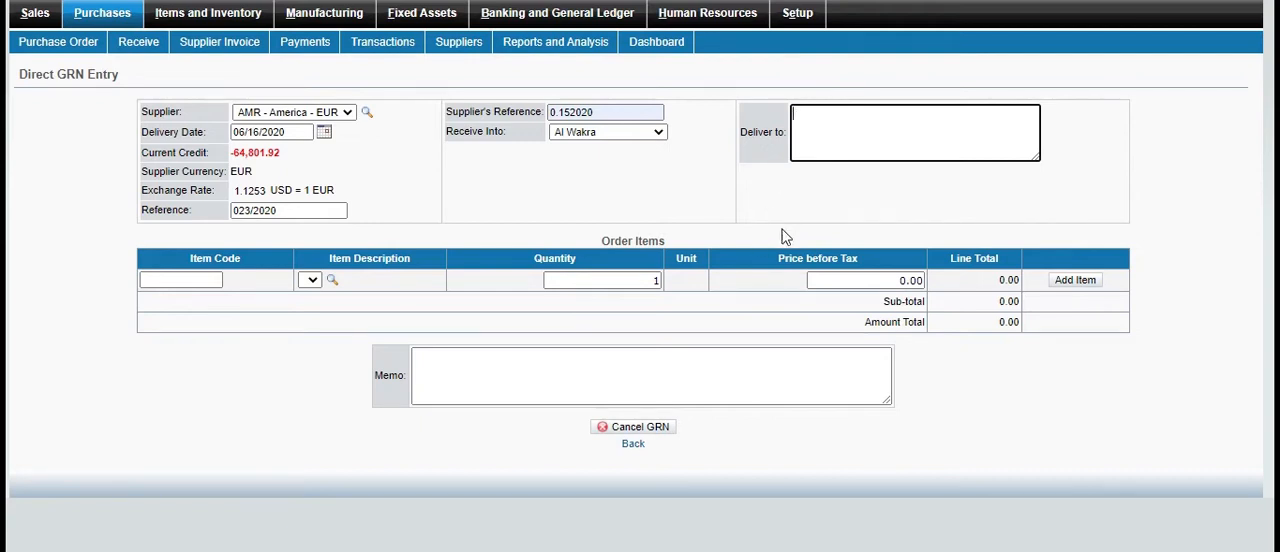
type("Imran")
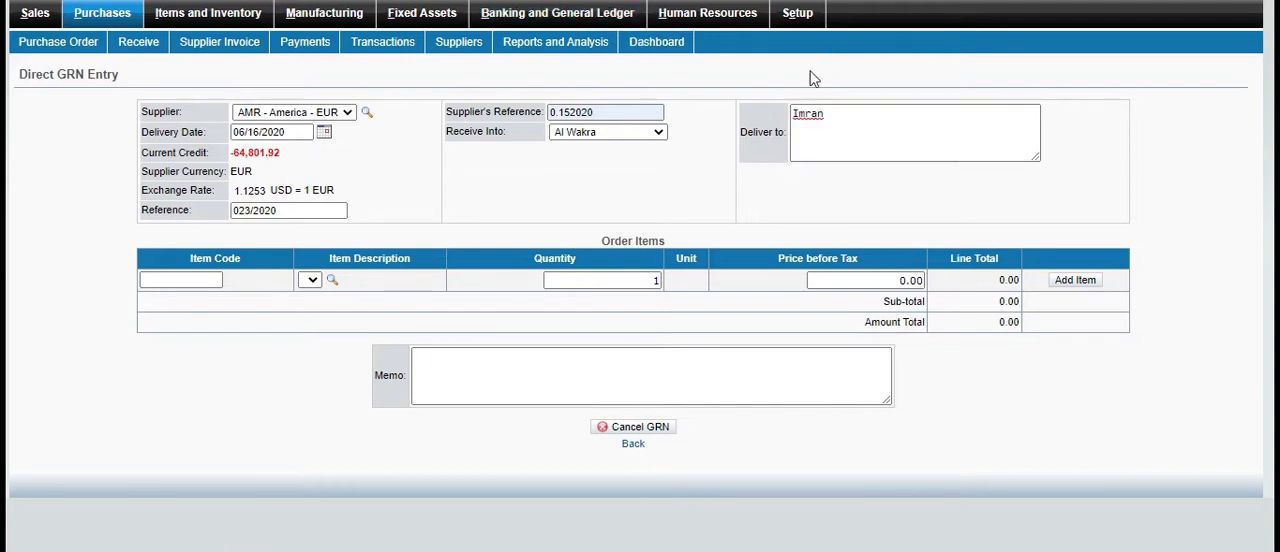
Add one Back Wheels item (code 1113) at 20,000.00 with the memo "direct note", and process the GRN
left_click(332, 281)
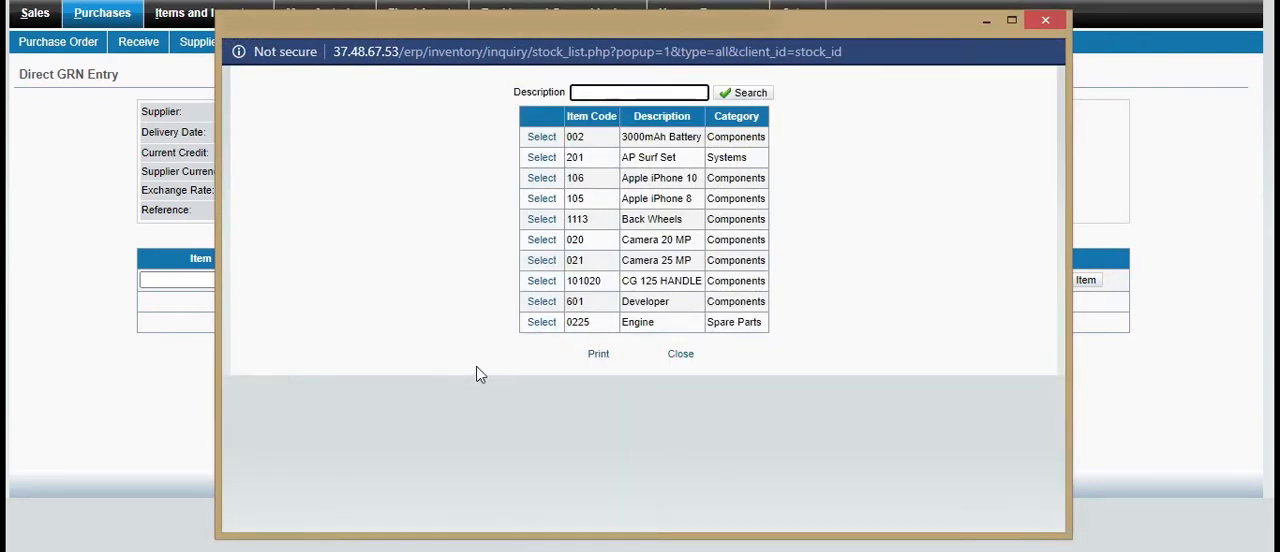
left_click(542, 220)
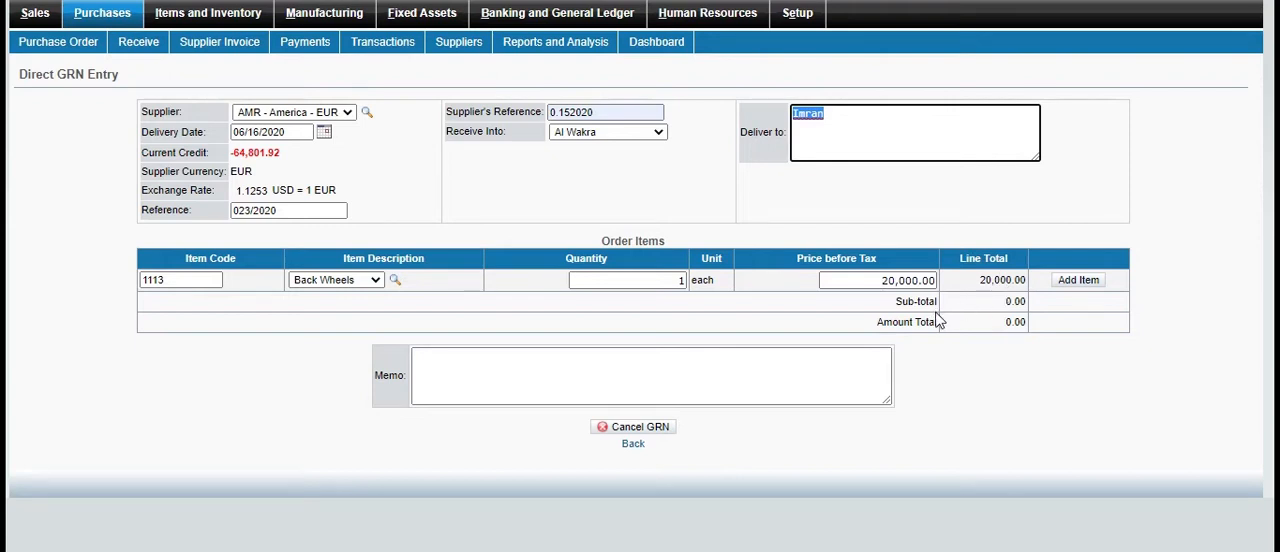
left_click(1087, 287)
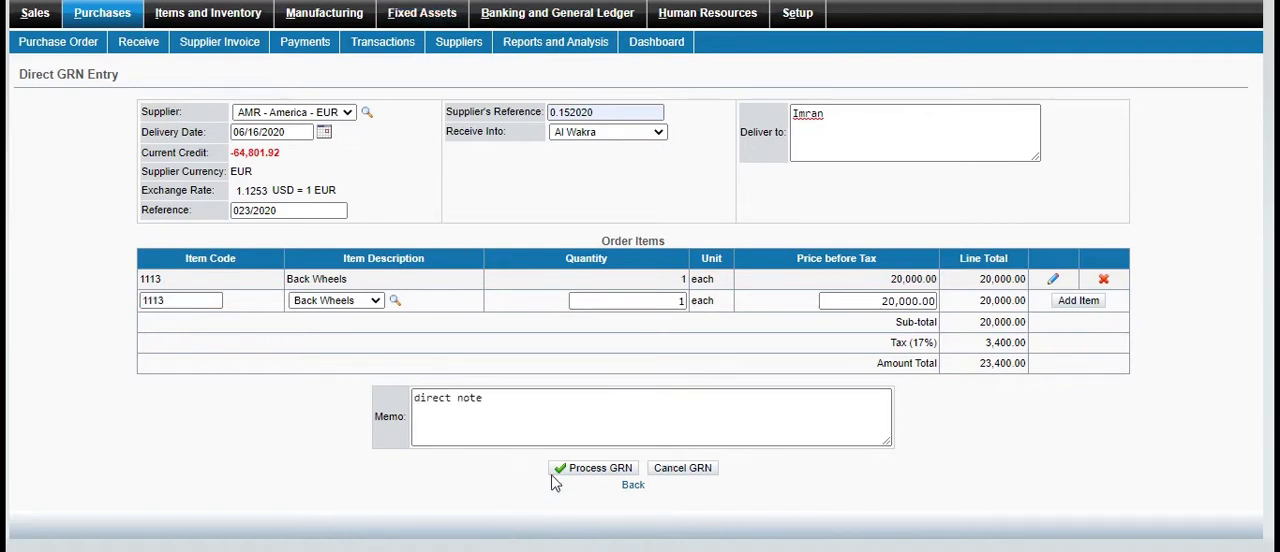
left_click(591, 470)
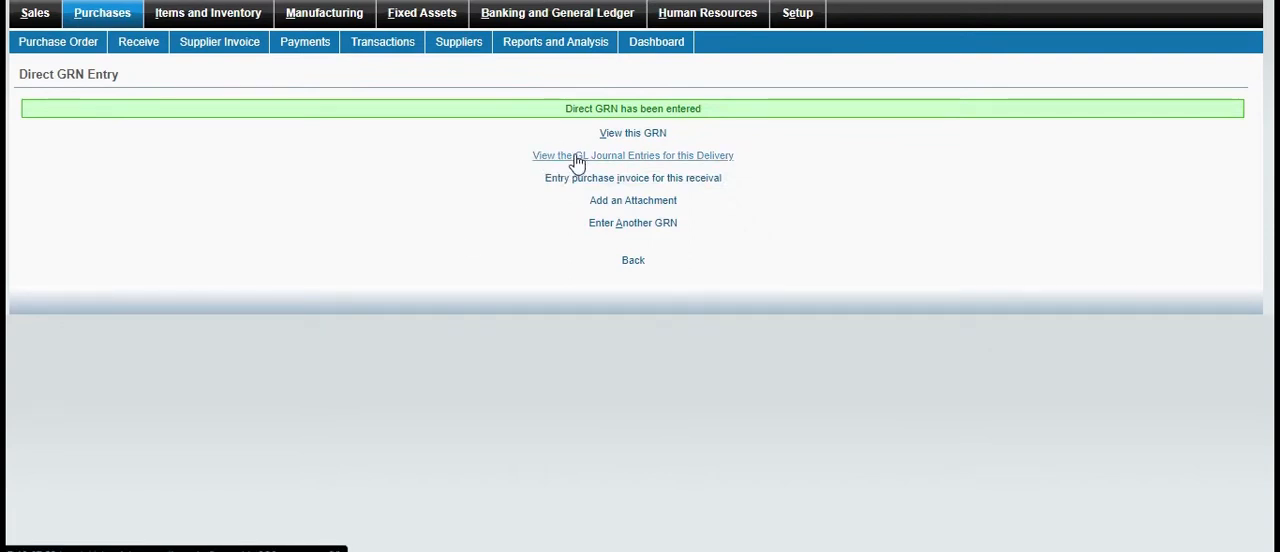
View the processed GRN and the GL journal entries for its delivery, closing each view
left_click(640, 139)
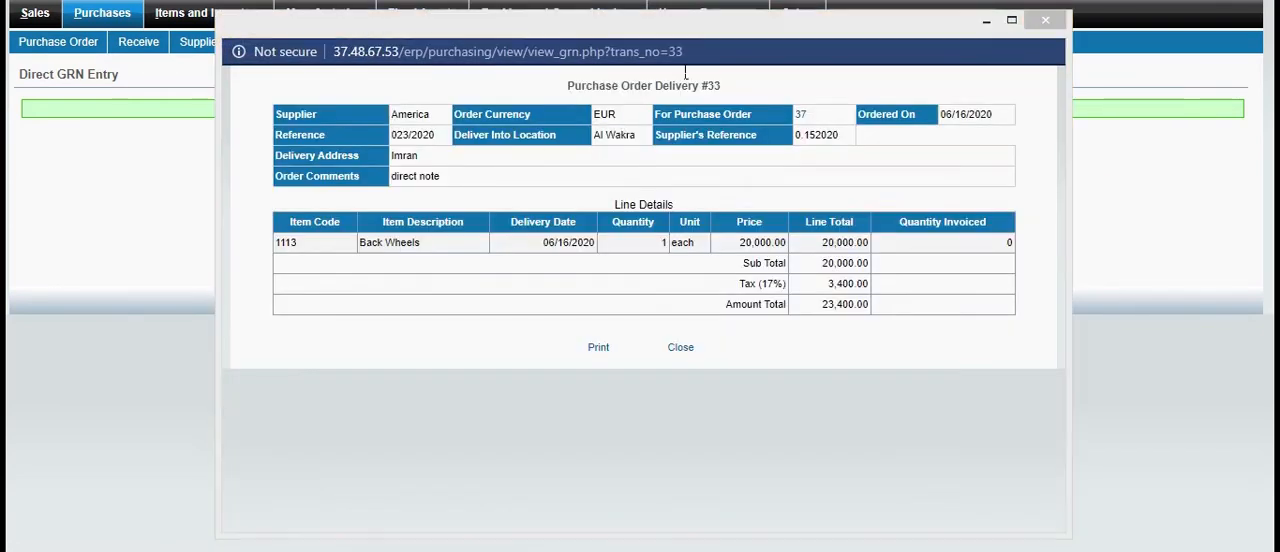
left_click(1047, 20)
left_click(1046, 21)
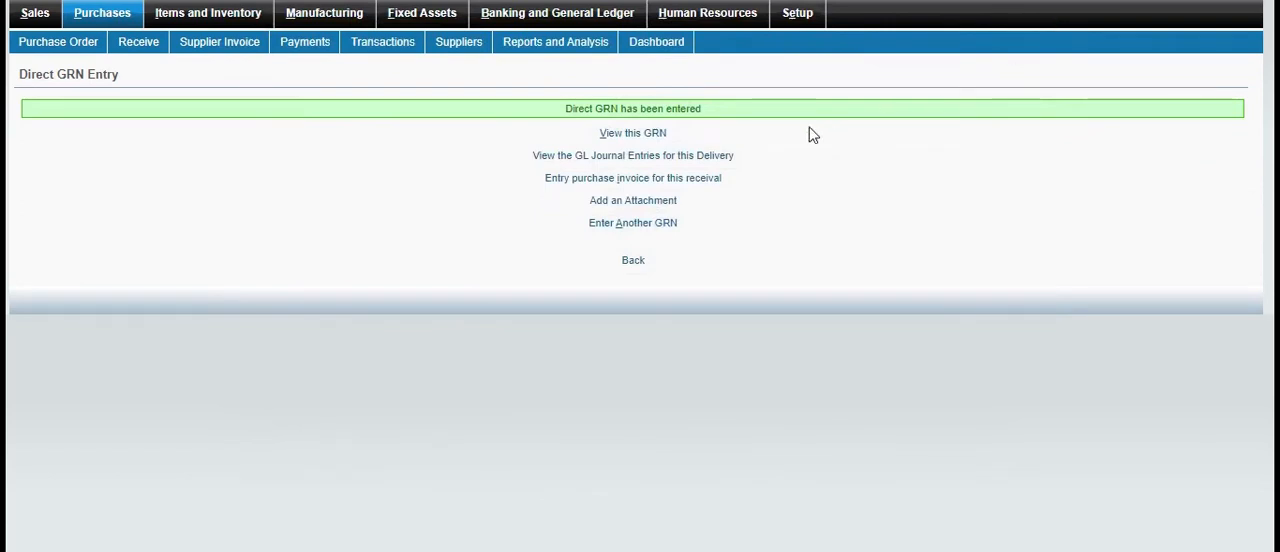
left_click(612, 158)
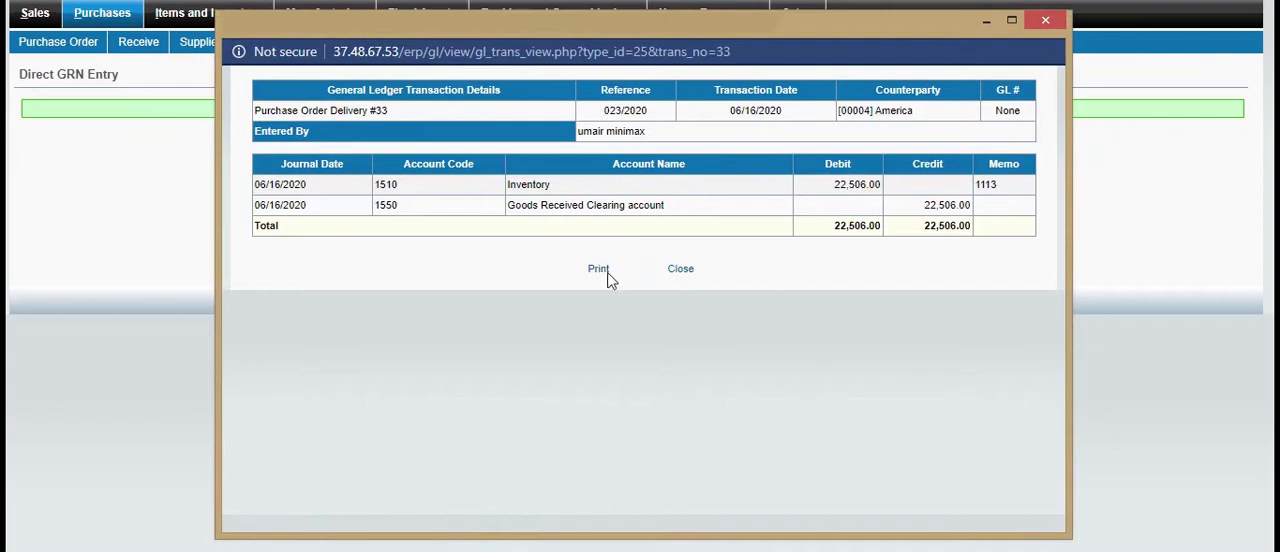
left_click(1047, 22)
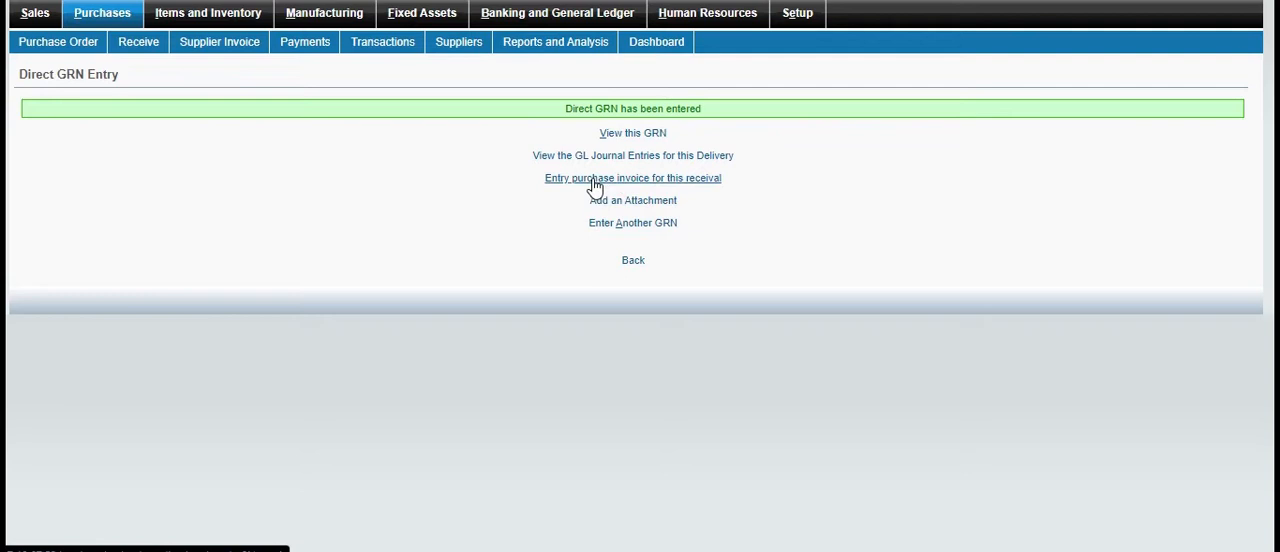
Start the purchase invoice for this receival, add the Back Wheels delivery at 20,000.00 with the memo "invoice", and try to enter the invoice
left_click(643, 184)
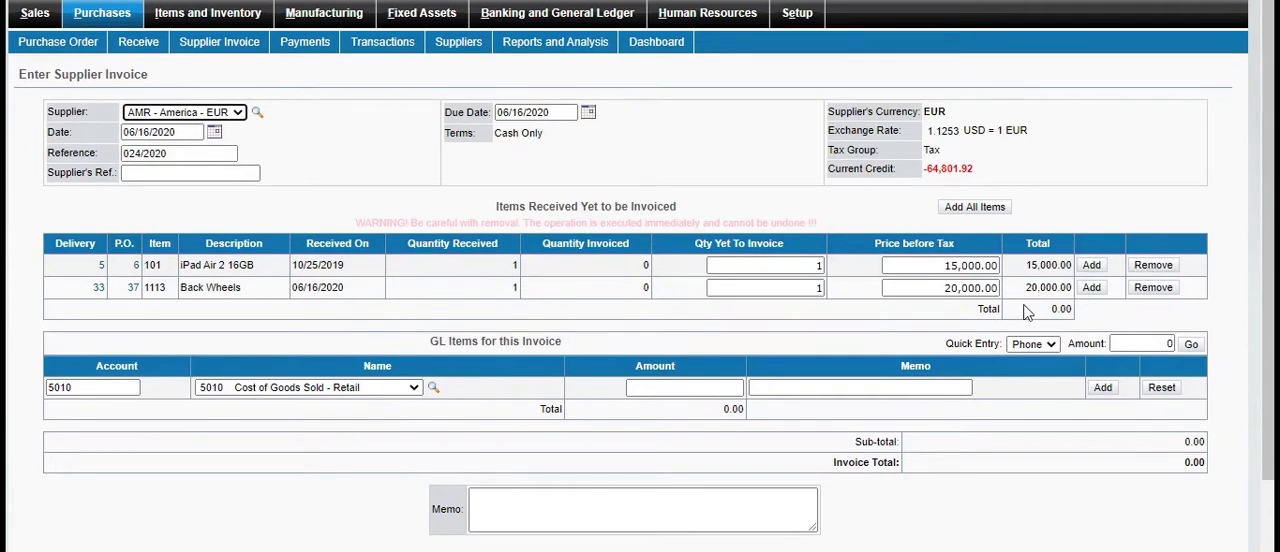
left_click(1092, 289)
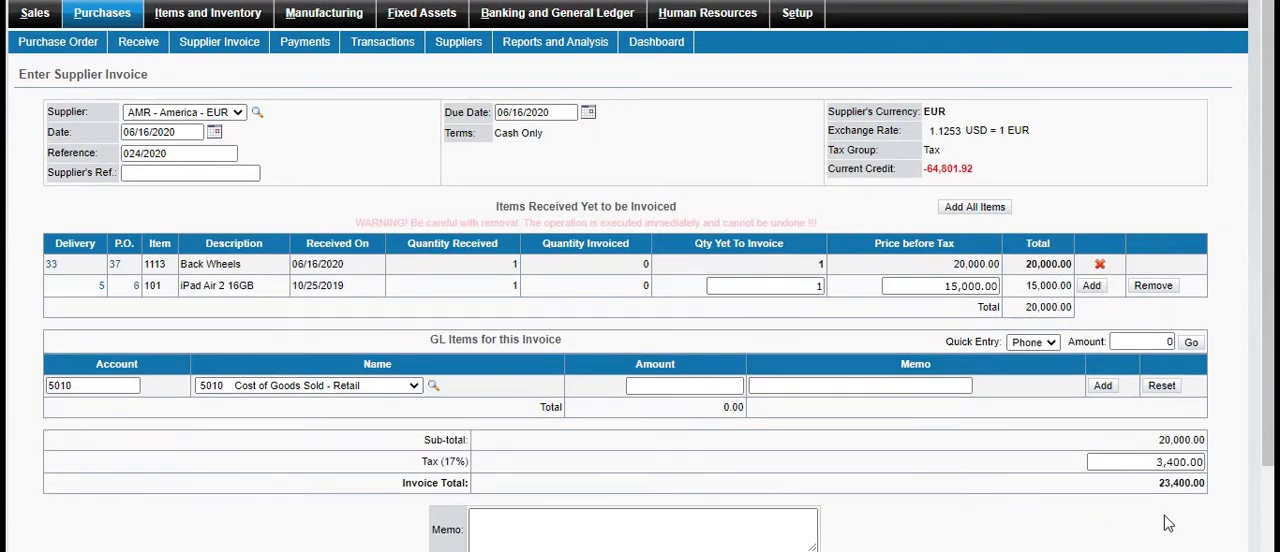
scroll(640, 276, "down", 1)
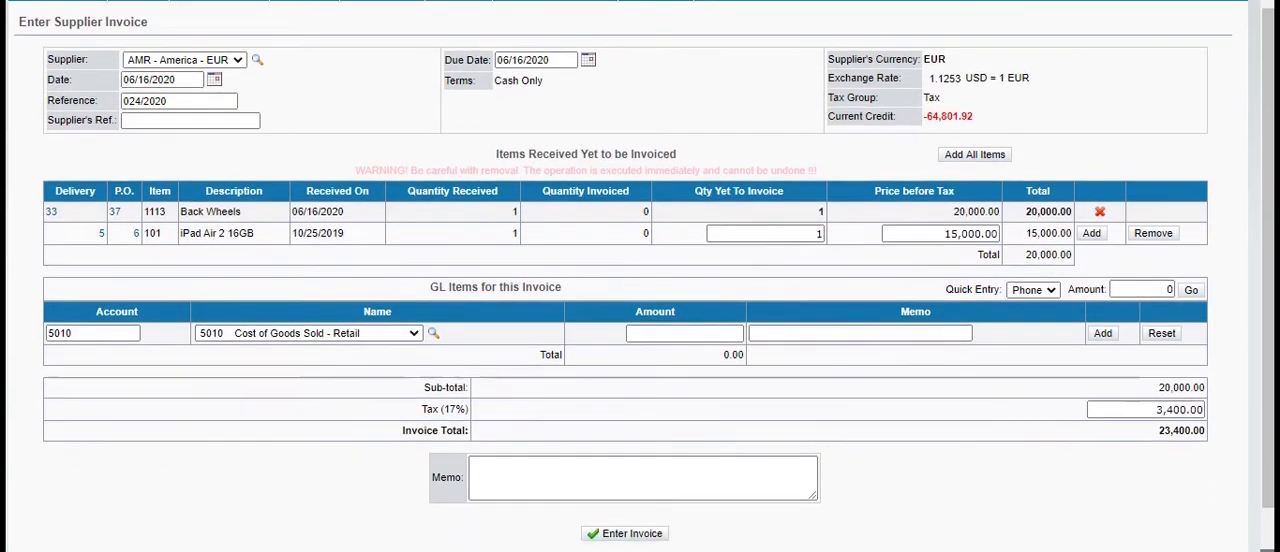
left_click(652, 424)
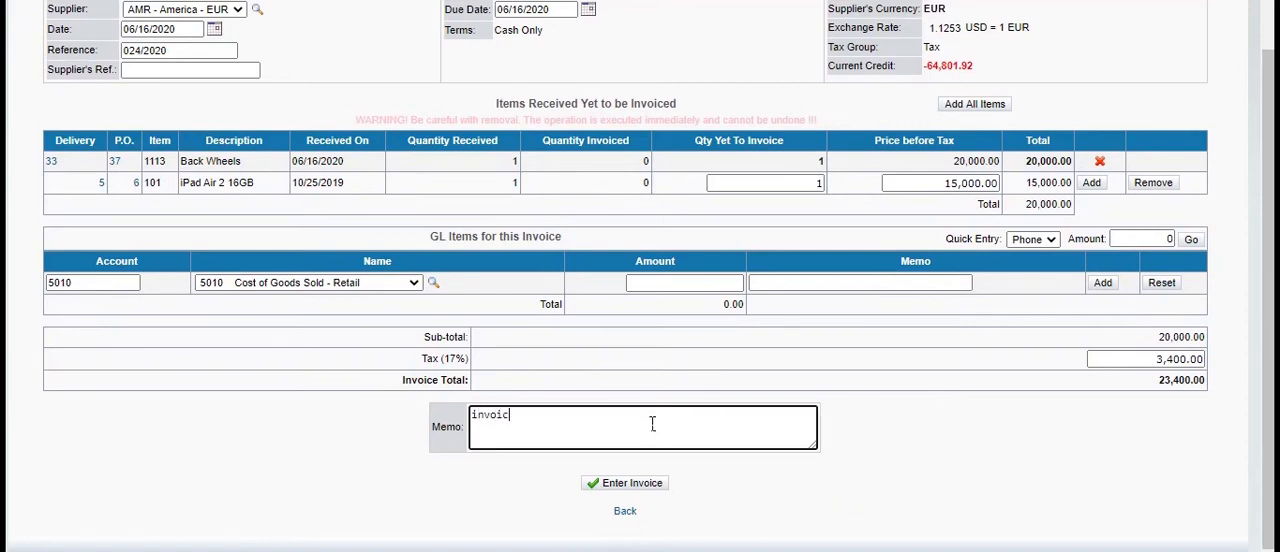
left_click(631, 488)
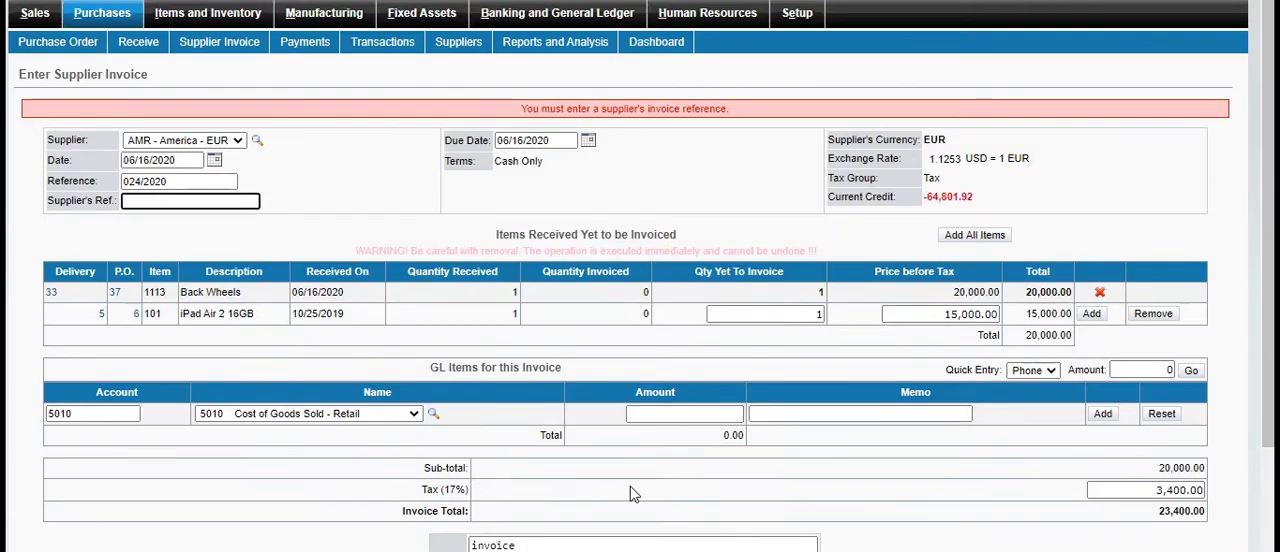
Enter the supplier invoice with supplier's reference 874, and view the processed invoice, closing its view
left_click(198, 204)
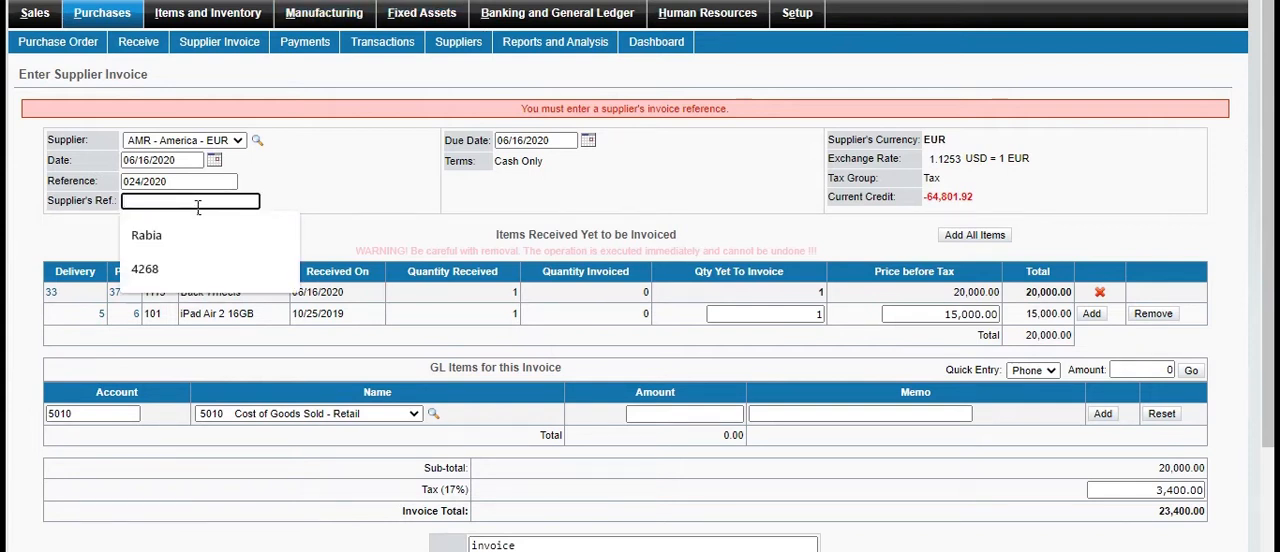
type("874")
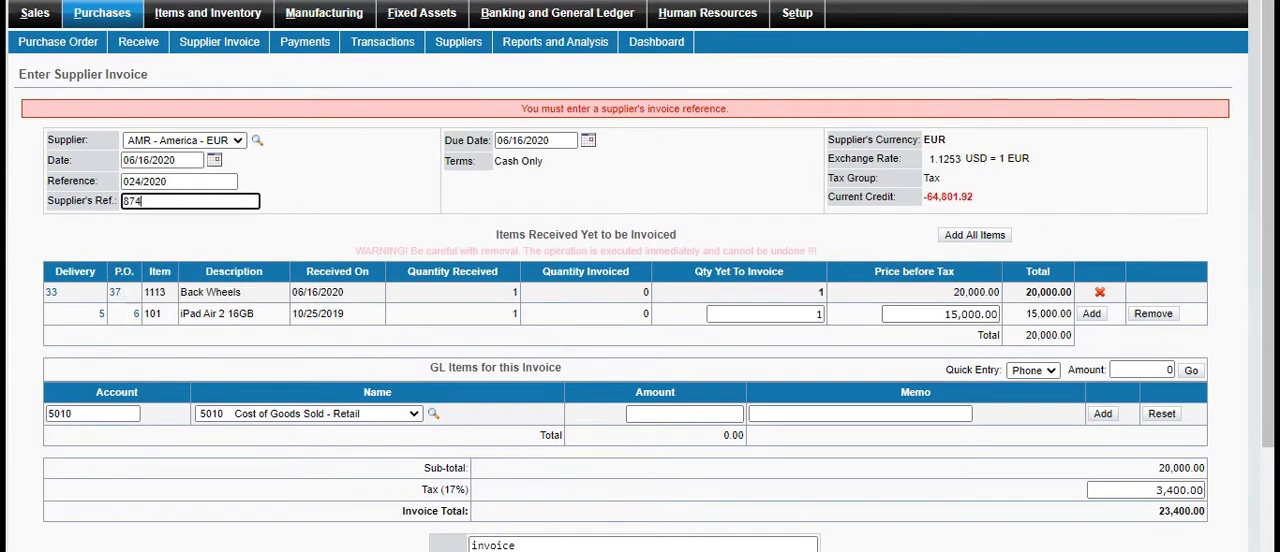
scroll(1029, 522, "down", 3)
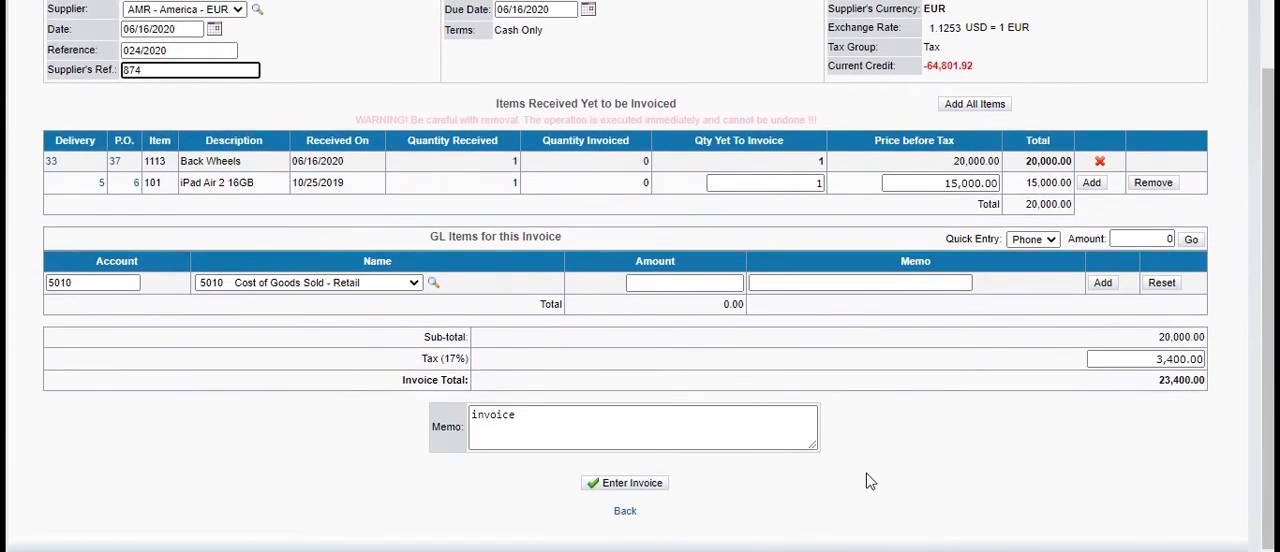
left_click(646, 484)
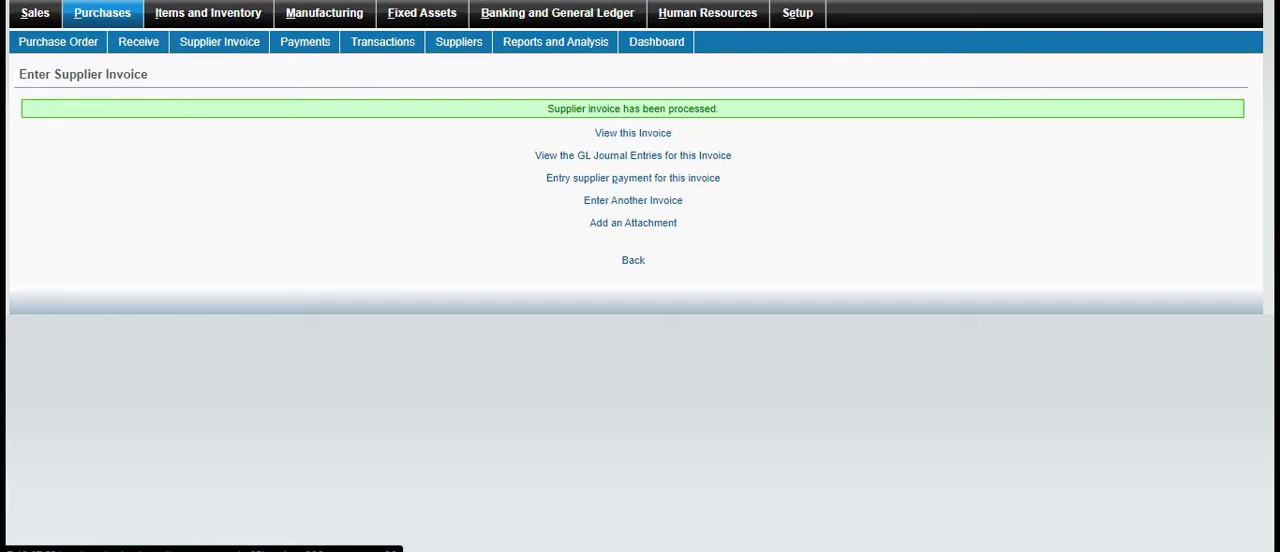
left_click(638, 134)
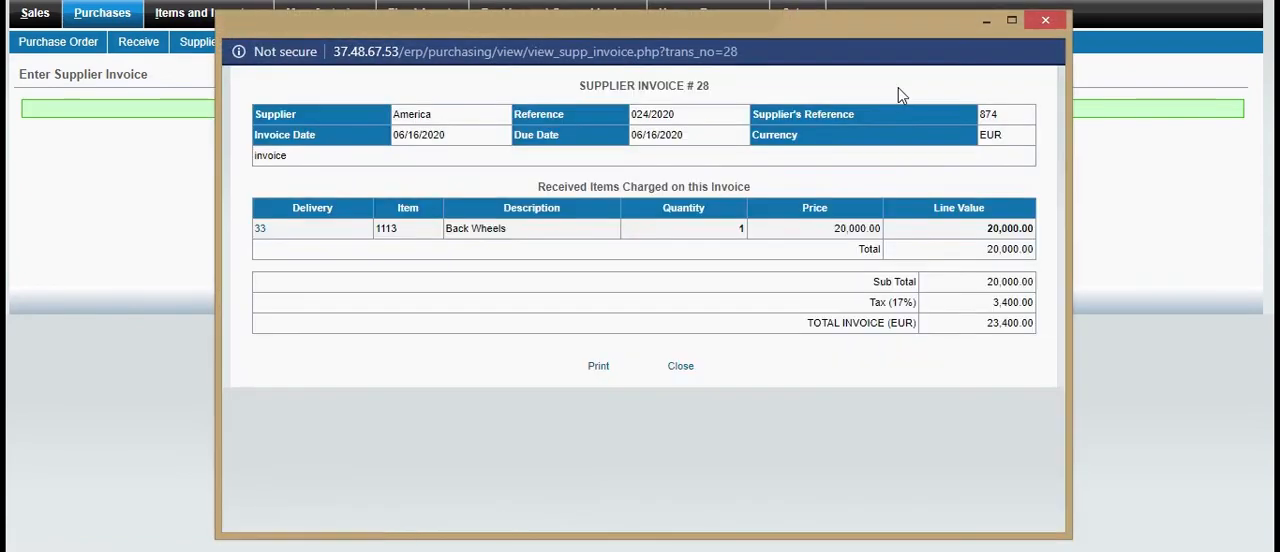
left_click(1042, 20)
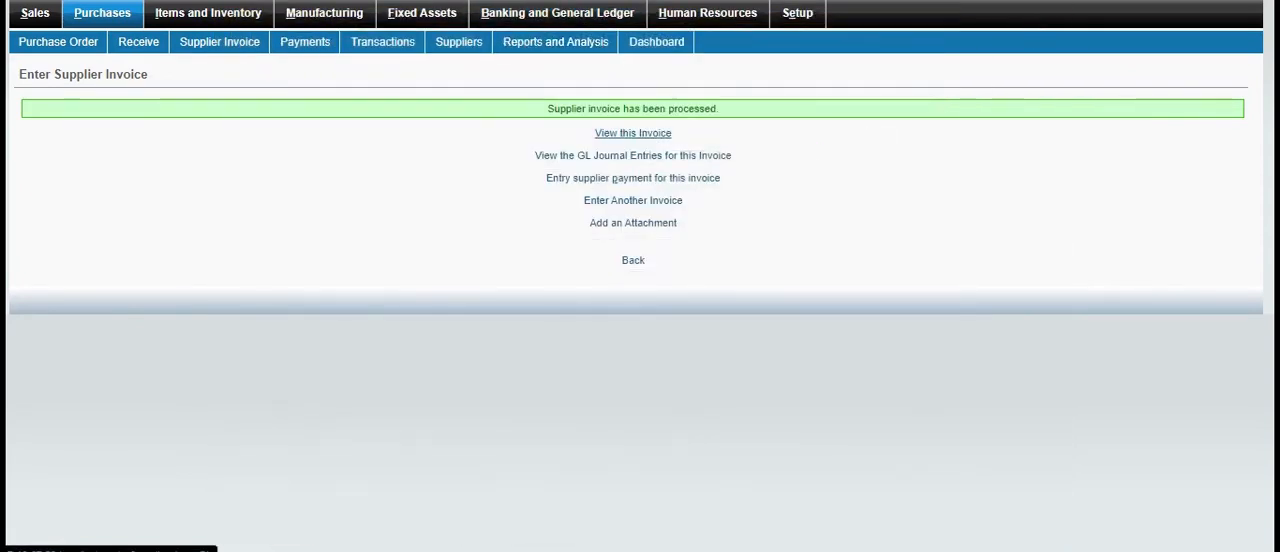
Start a supplier credit note for America with supplier's reference 5487, and add the Engine item from delivery 27
left_click(137, 19)
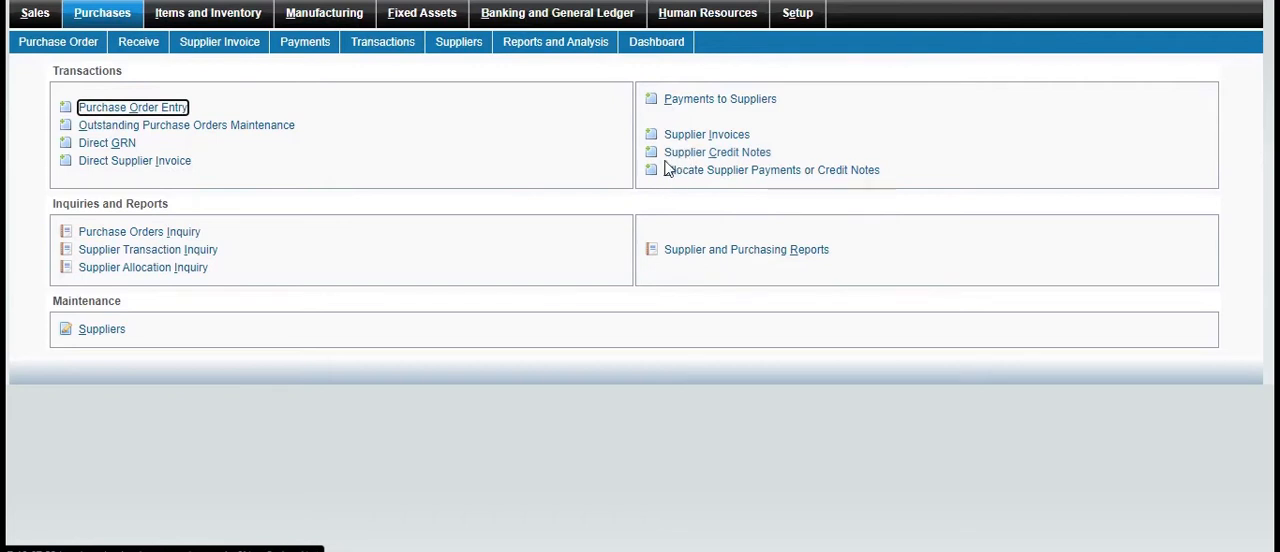
left_click(698, 157)
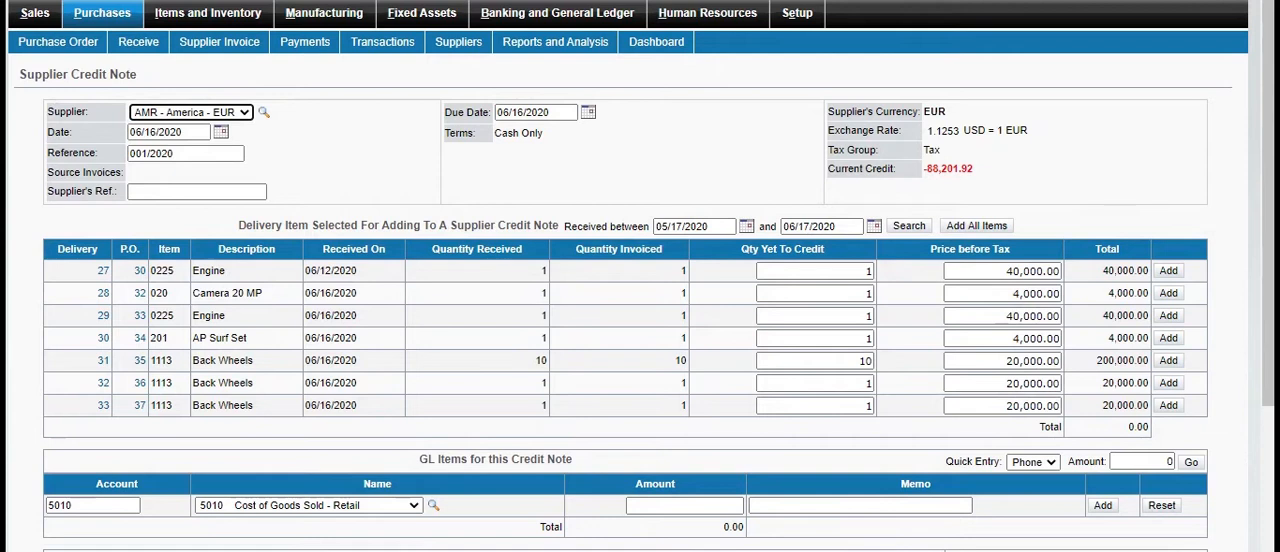
left_click_drag(19, 75, 138, 75)
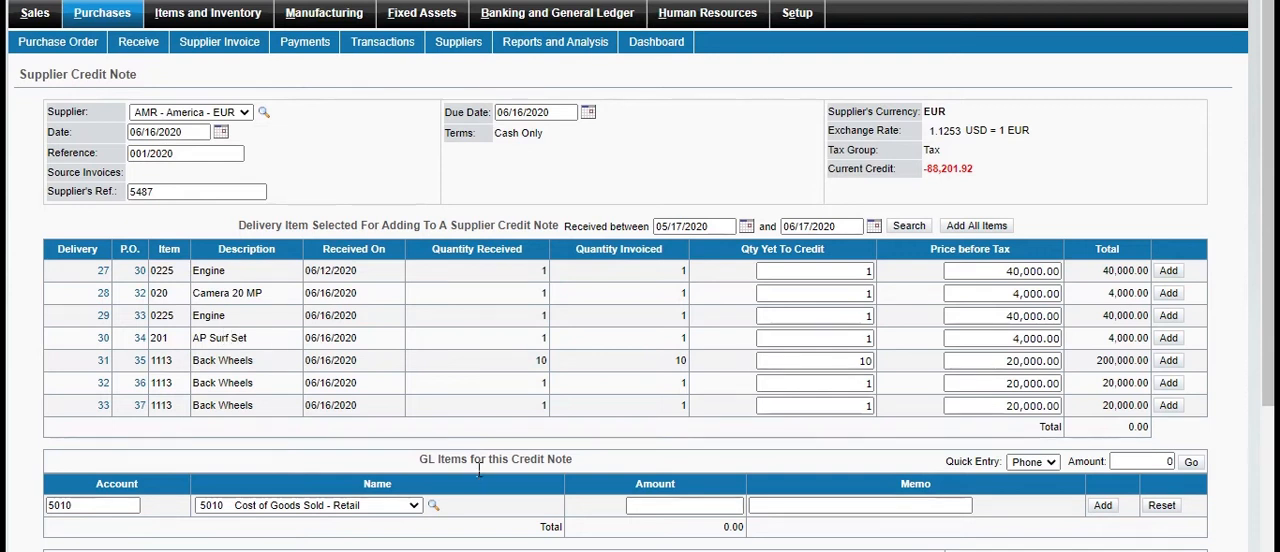
left_click(1167, 276)
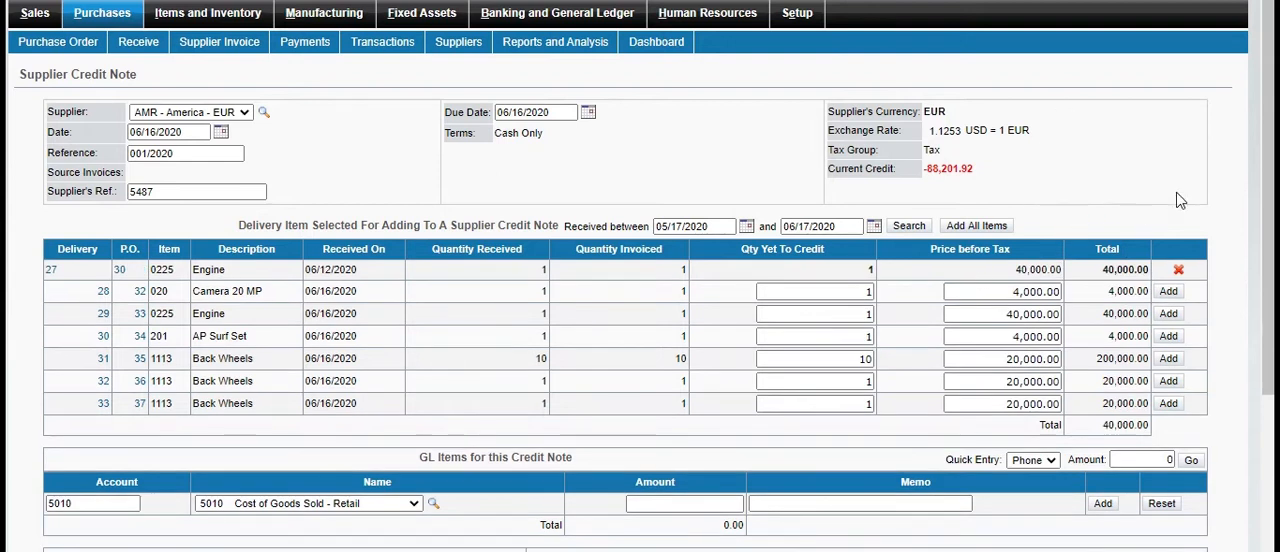
Add the memo "goods is not up to the mark" and enter the supplier credit note
scroll(1216, 142, "down", 1)
scroll(1216, 142, "down", 4)
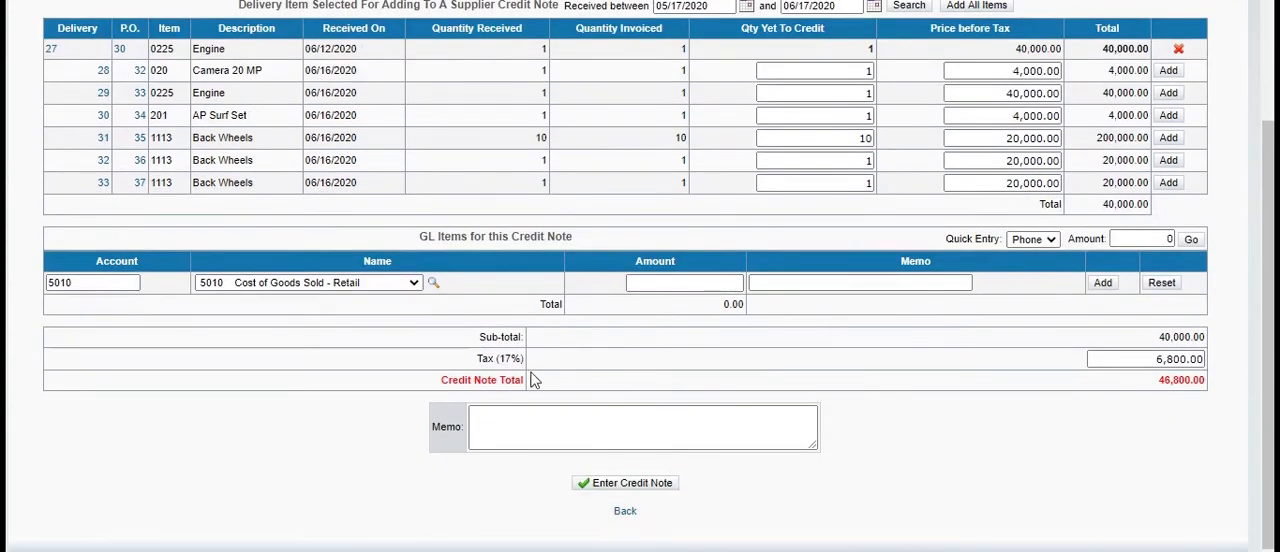
left_click(734, 432)
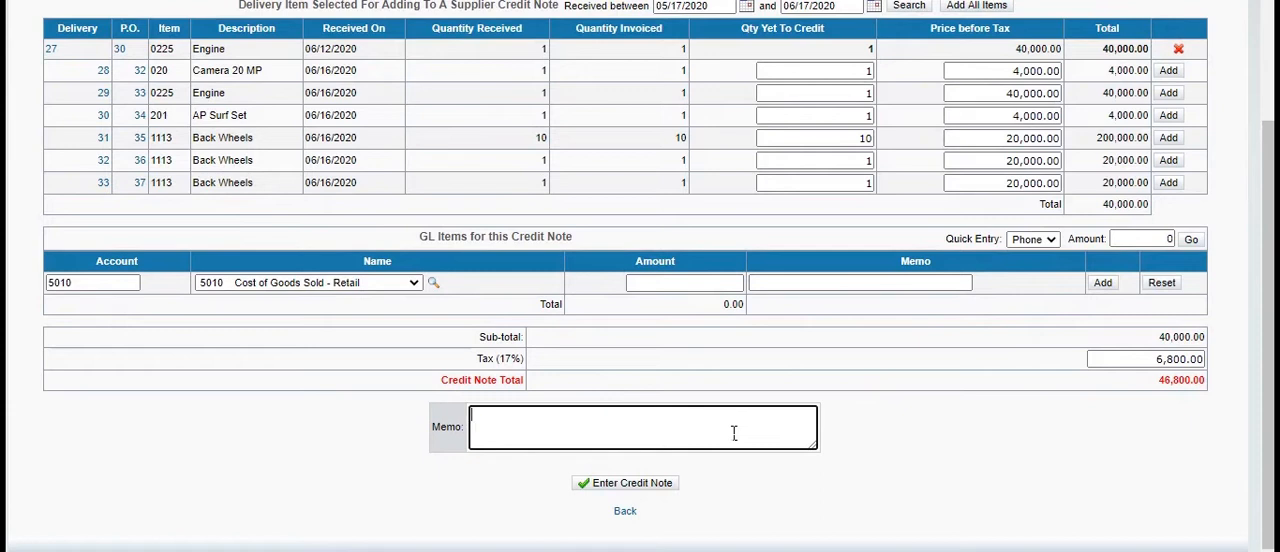
type("goods is not up to the mark")
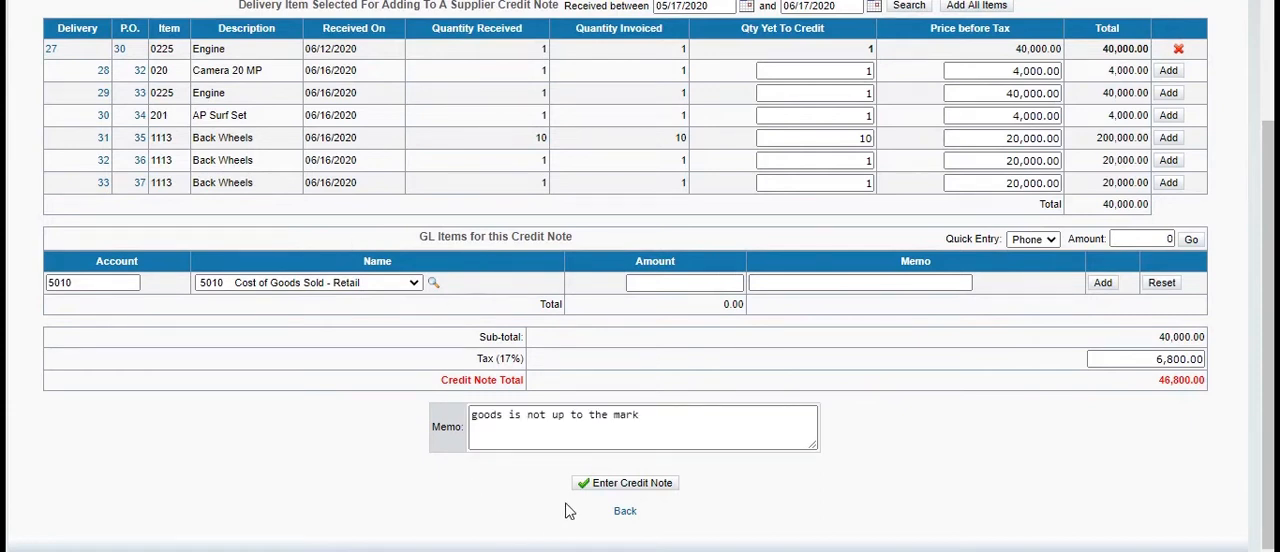
left_click(603, 488)
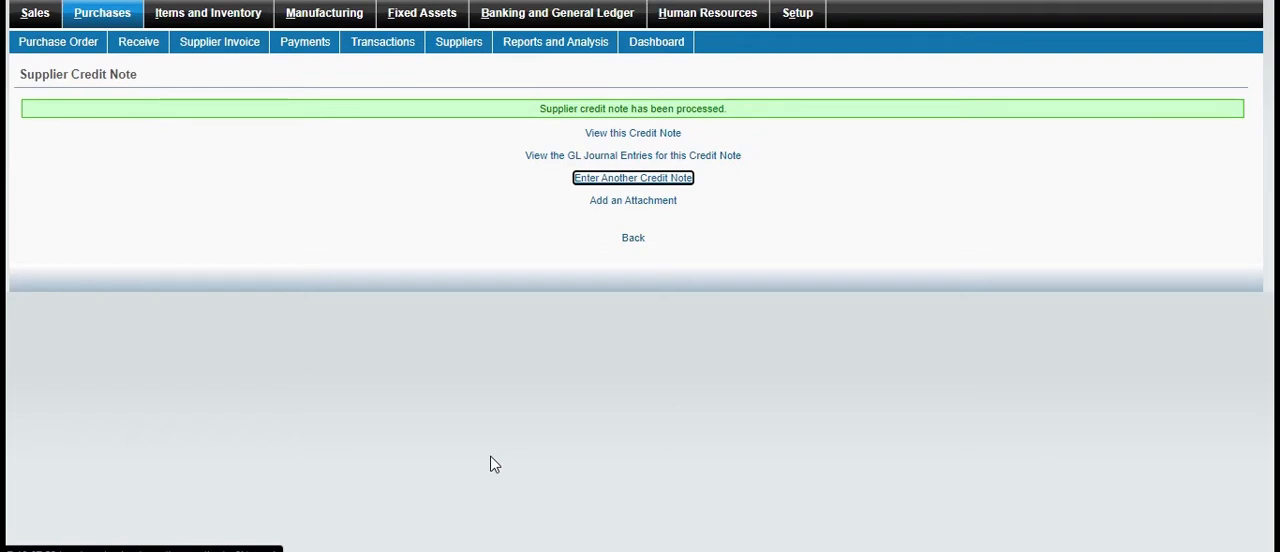
View the processed supplier credit note and its GL journal entries, closing each view
left_click(634, 133)
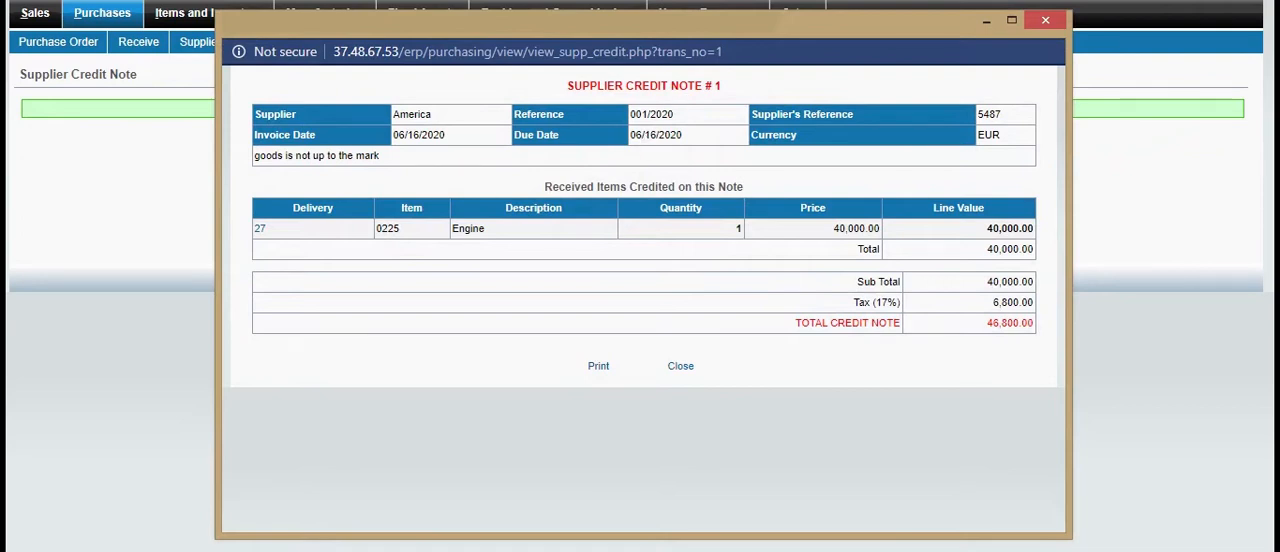
left_click(1045, 20)
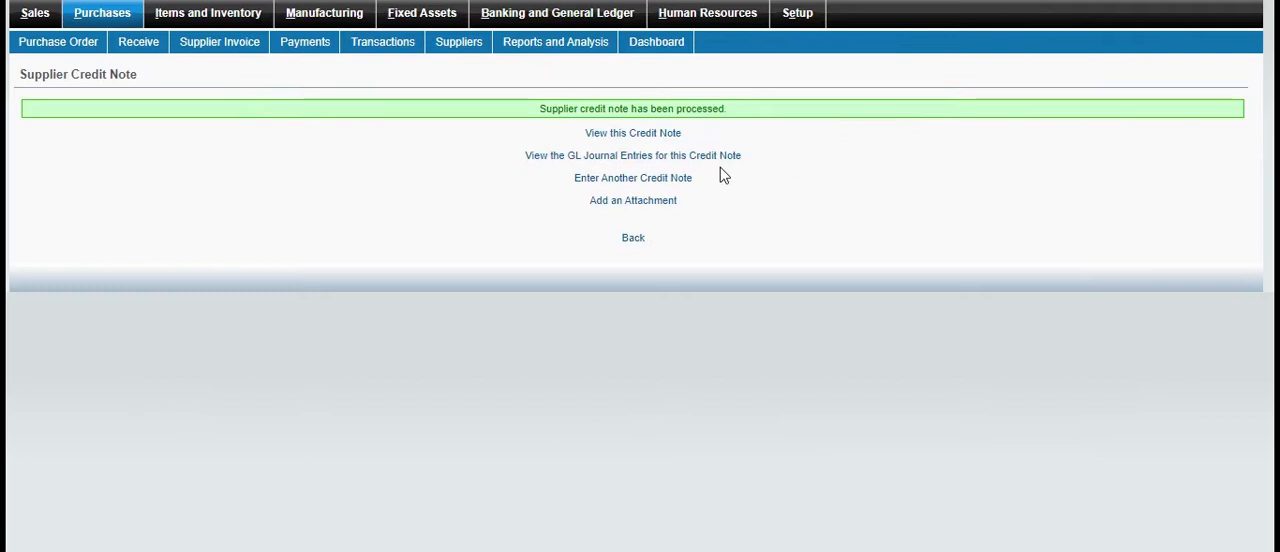
left_click(628, 158)
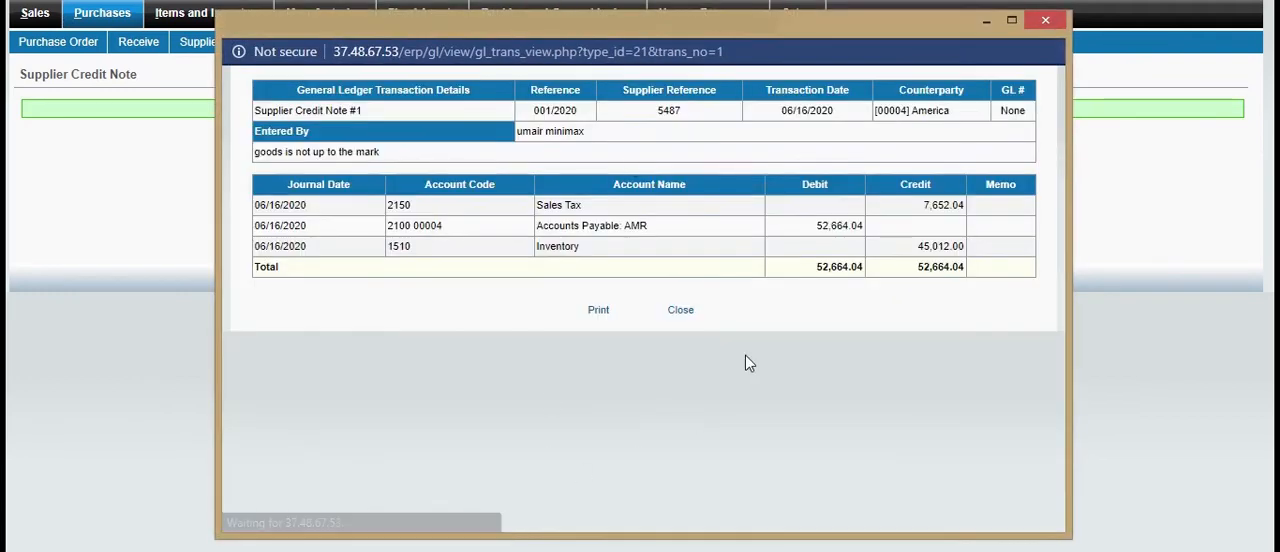
left_click(1048, 21)
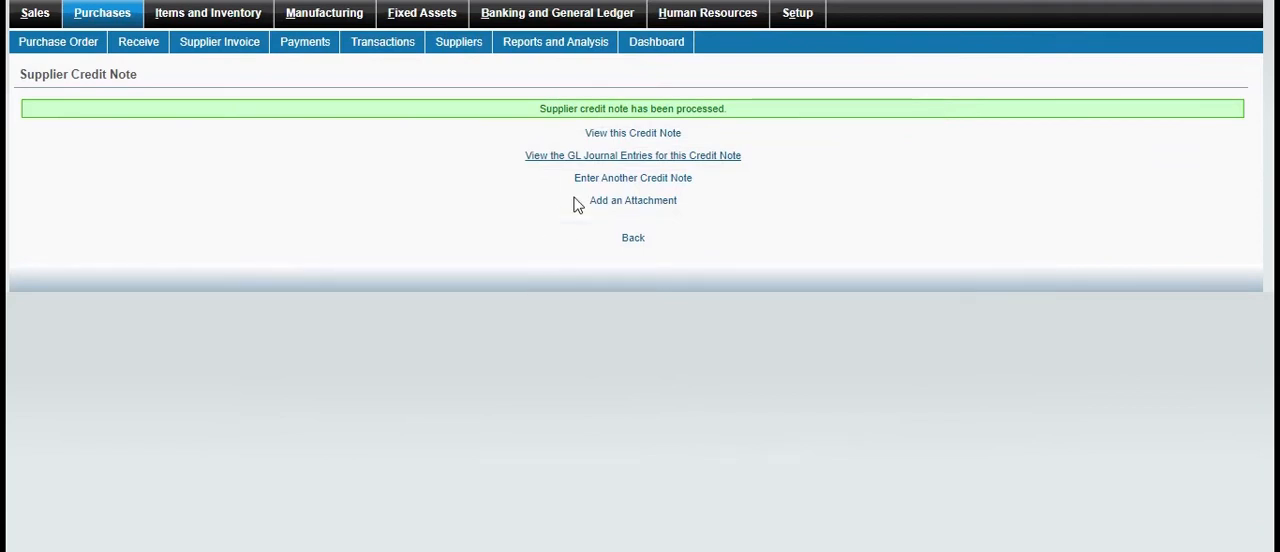
Open the supplier allocations for America and process the allocation of the 02/24/2020 bank payment with every amount left at 0.00
left_click(485, 1)
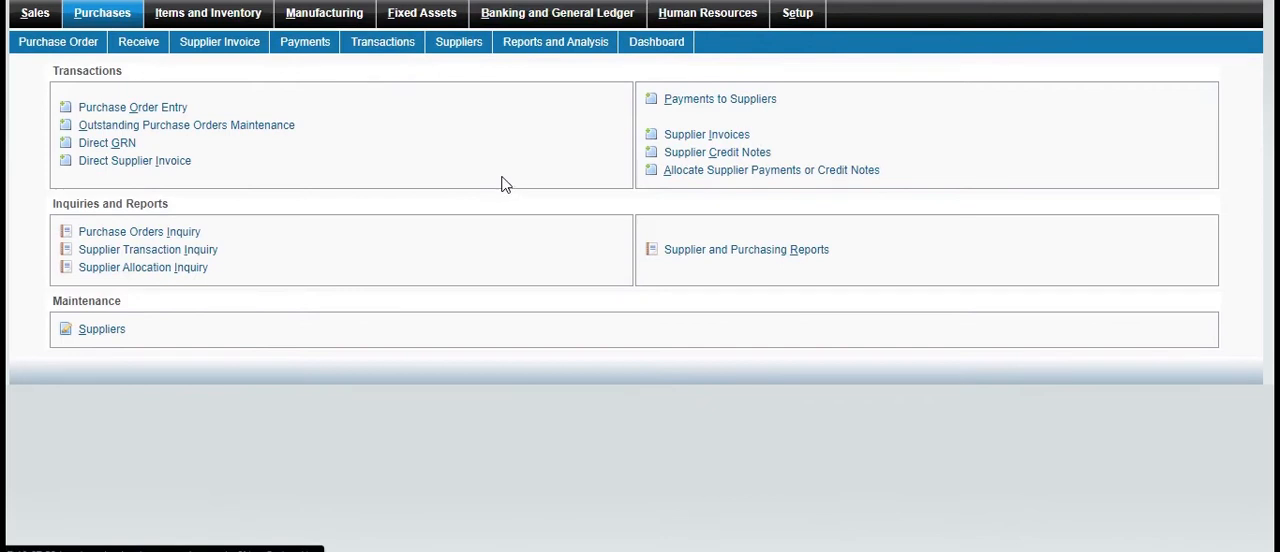
left_click(710, 172)
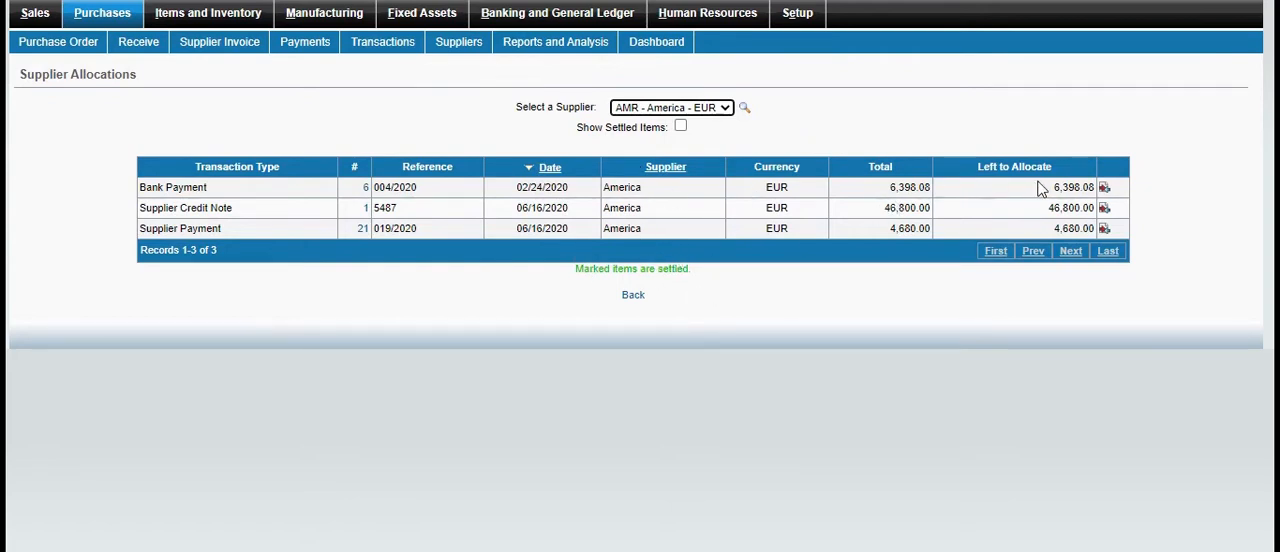
left_click(1106, 190)
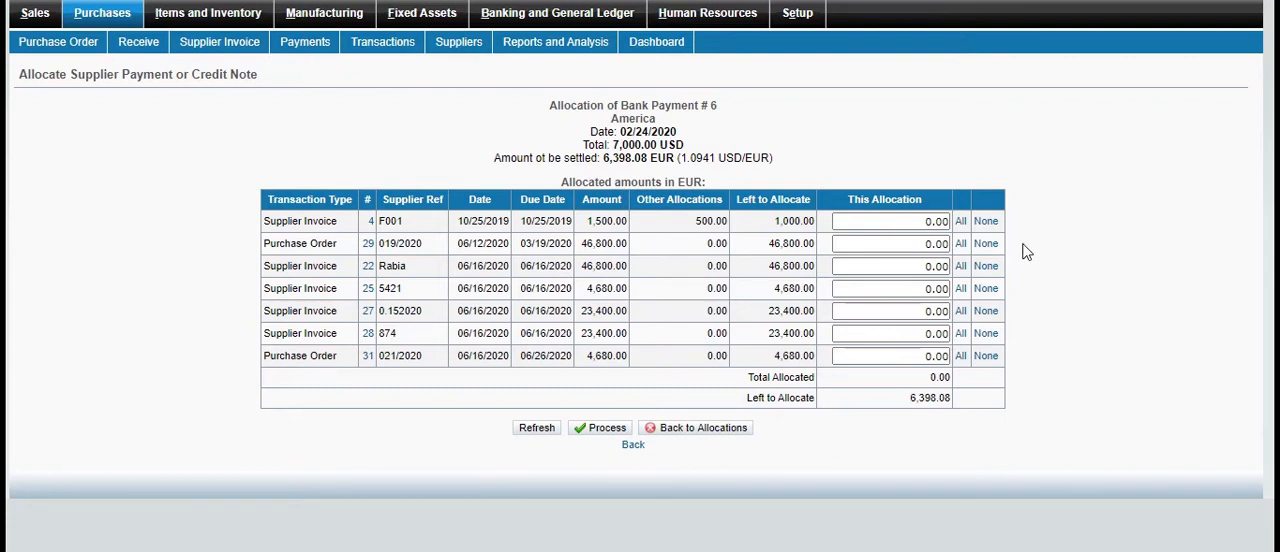
left_click(604, 430)
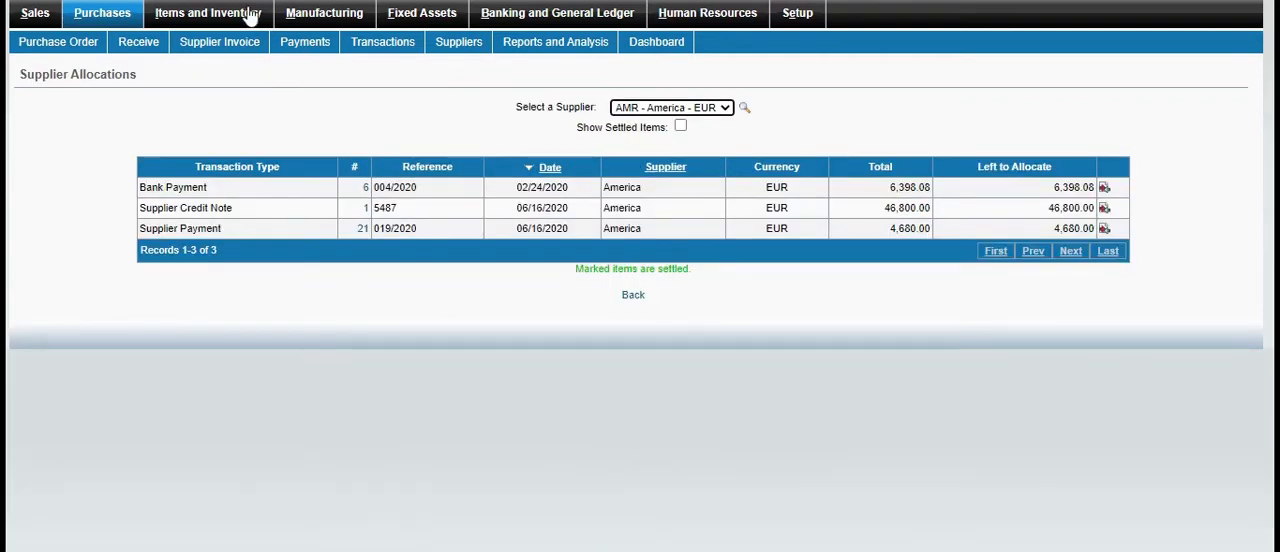
Display the Supplier Trial Balances report without a supplier filter, and return to the report settings after viewing it
left_click(125, 18)
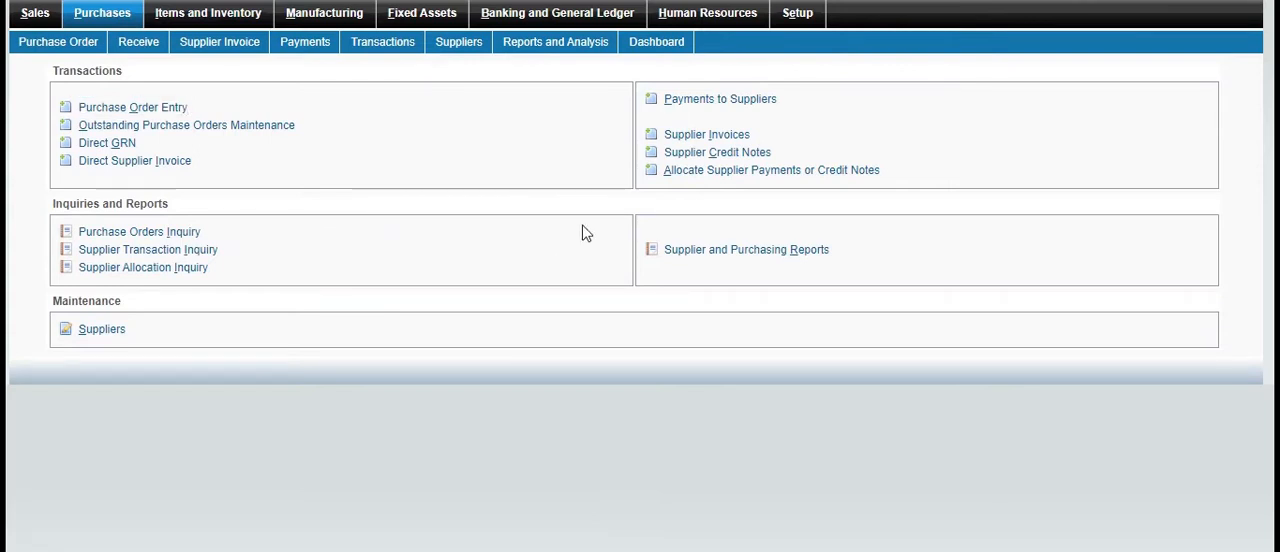
left_click(757, 252)
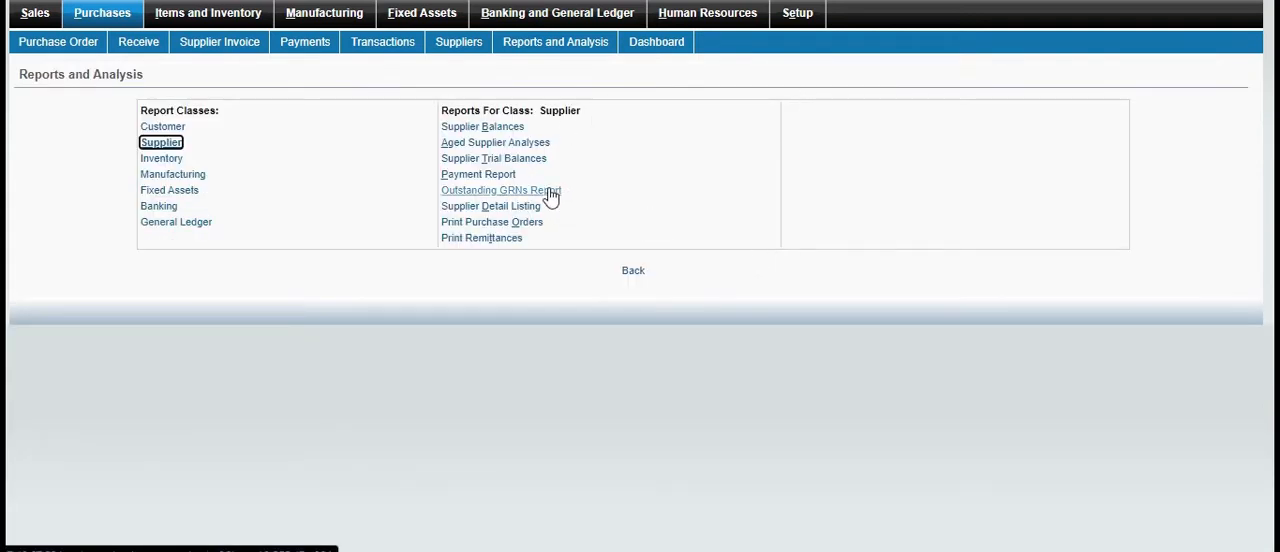
left_click(529, 163)
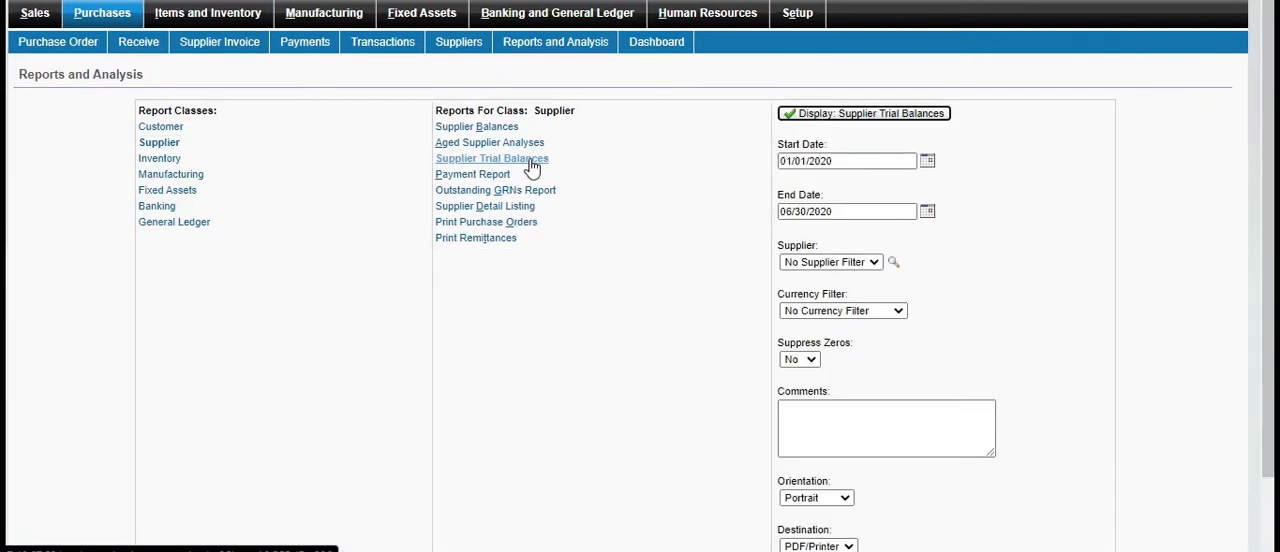
left_click(854, 113)
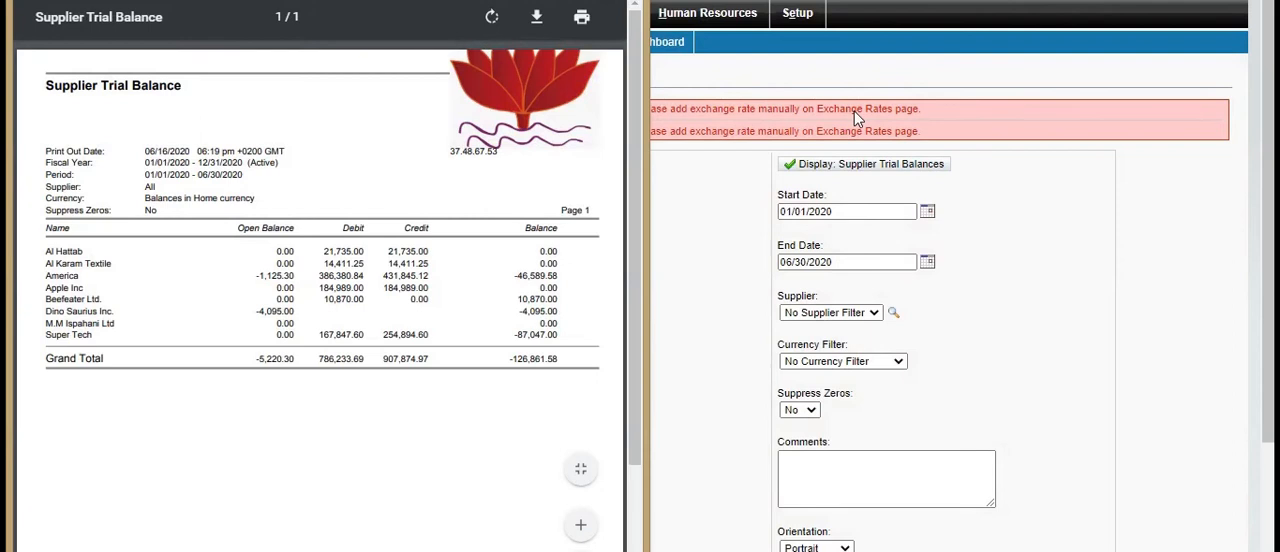
mouse_move(636, 113)
left_mouse_down()
mouse_move(643, 269)
mouse_move(635, 95)
left_mouse_up()
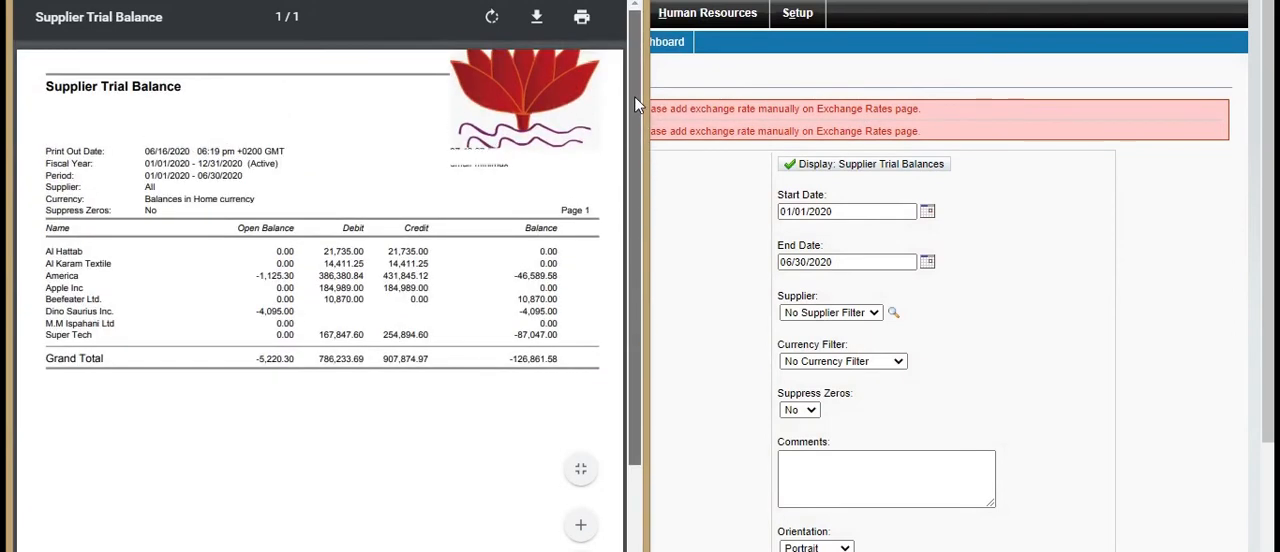
left_click(733, 217)
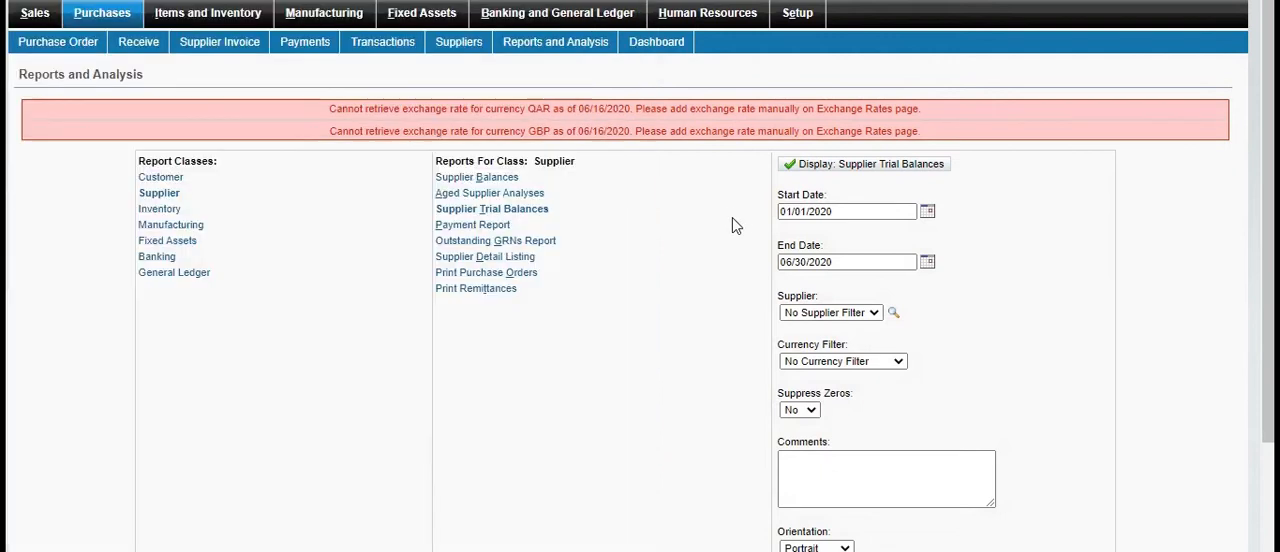
Filter the Supplier Trial Balances report to the supplier America, display it, and leave the report after viewing it
left_click(893, 313)
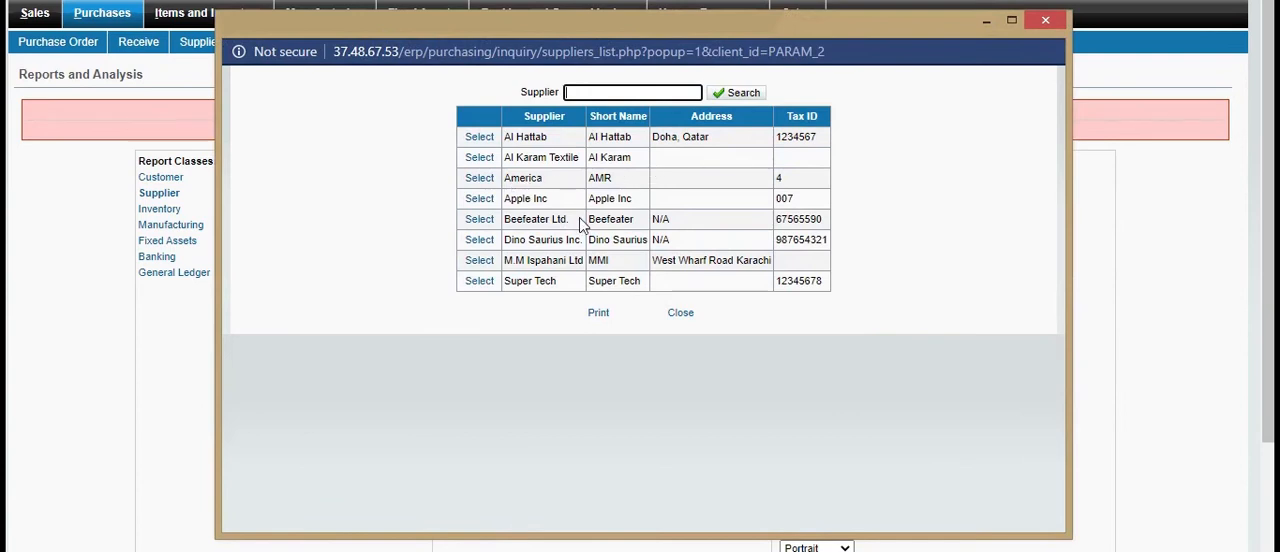
left_click(489, 179)
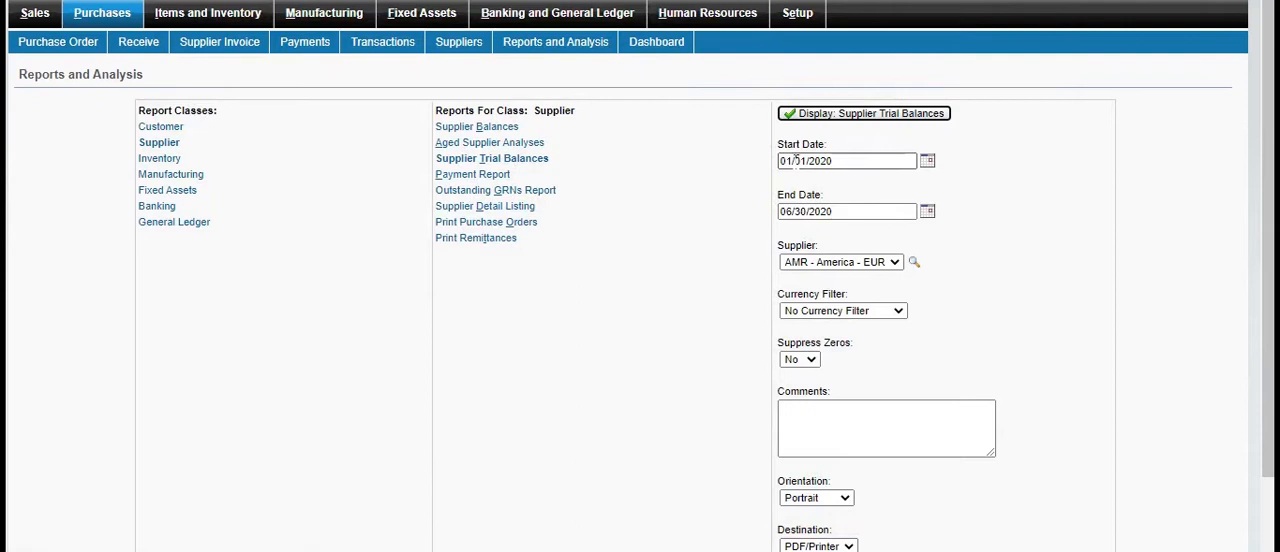
left_click(826, 117)
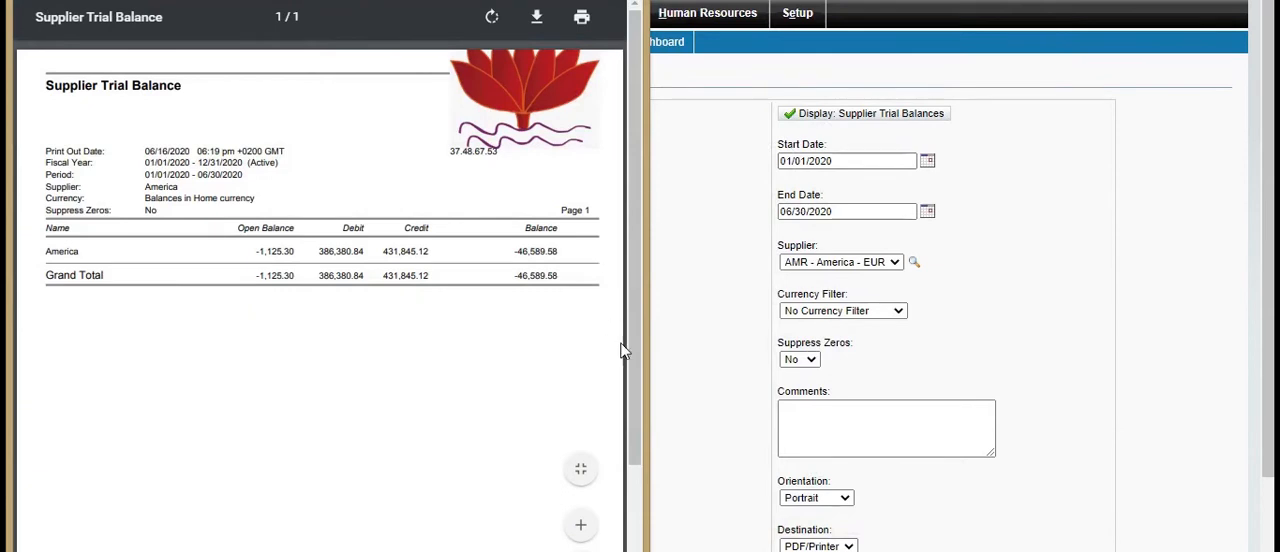
scroll(637, 344, "down", 2)
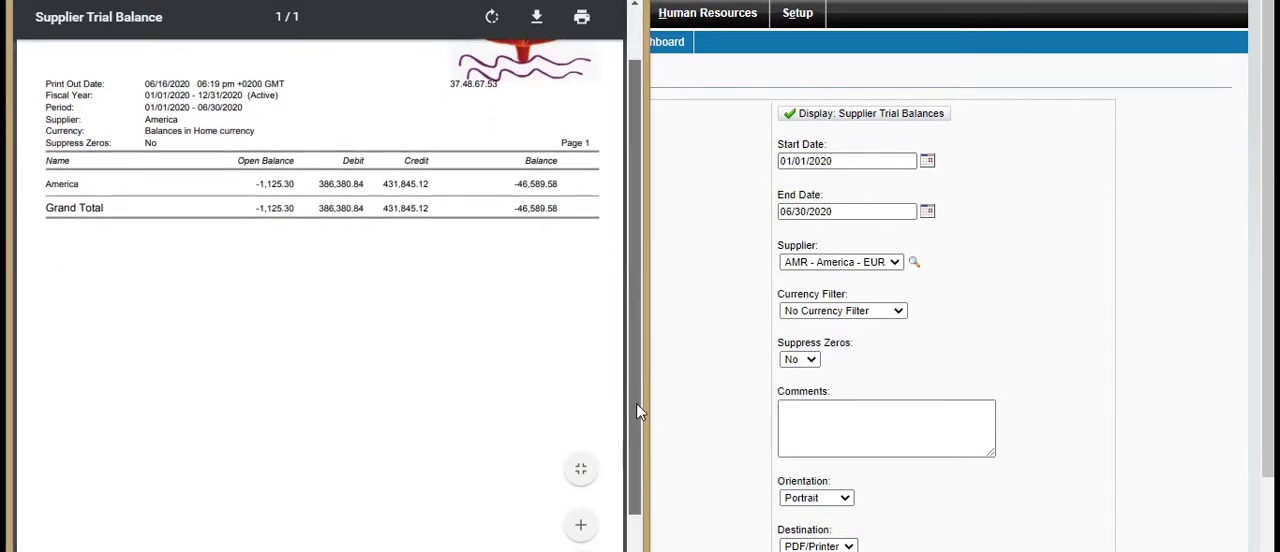
left_click_drag(635, 393, 623, 271)
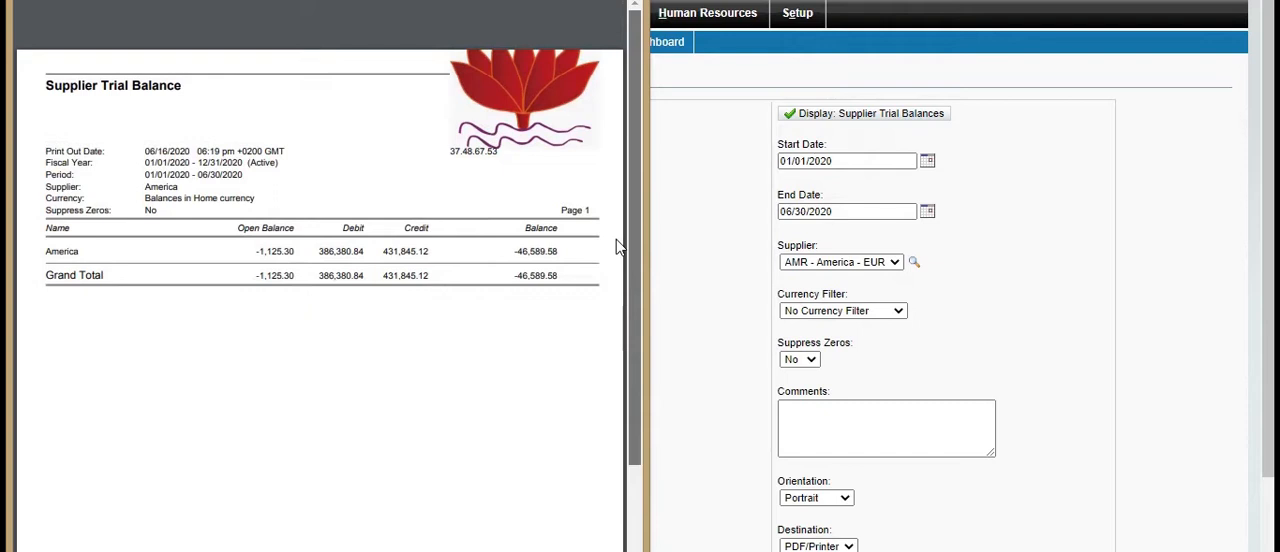
left_click(731, 262)
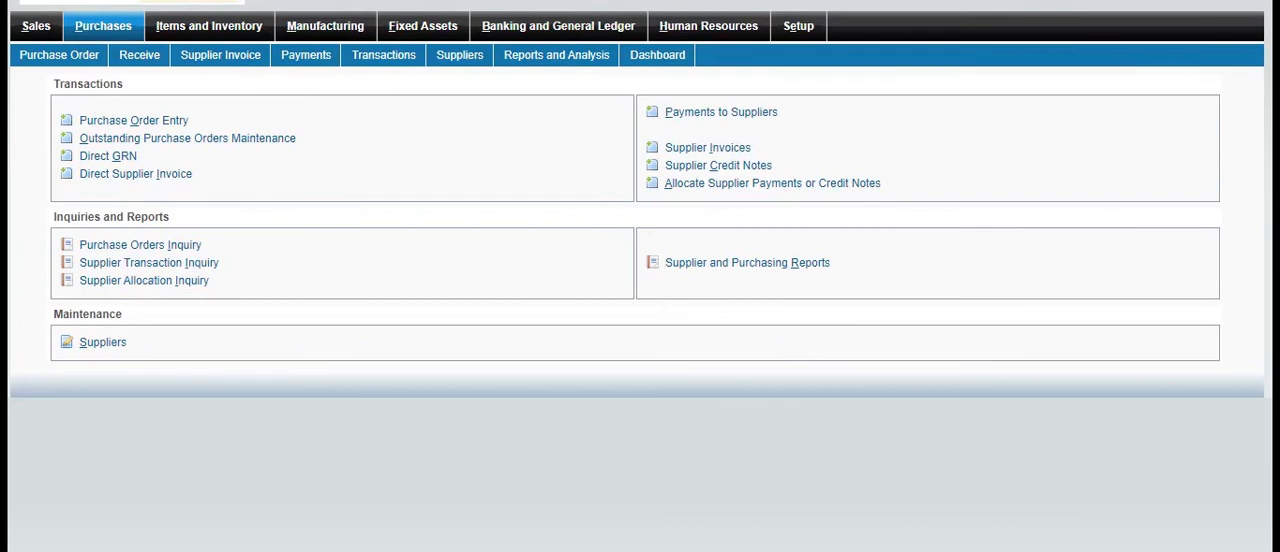
View the blank Sales Quotation Entry form in the Sales module, and return to the Sales overview
left_click(51, 31)
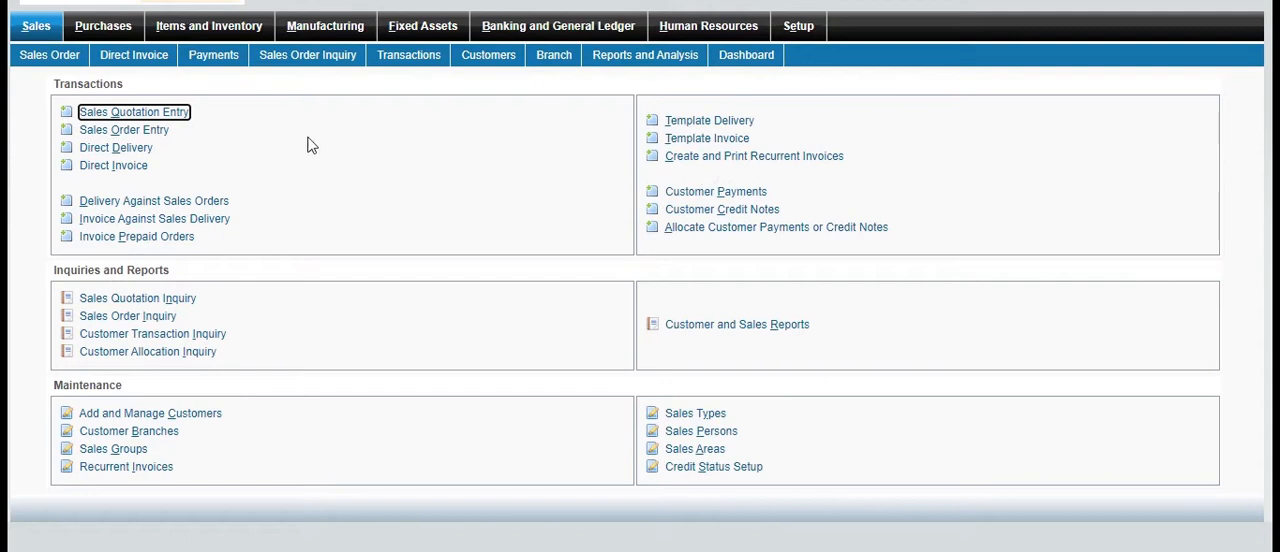
left_click(182, 115)
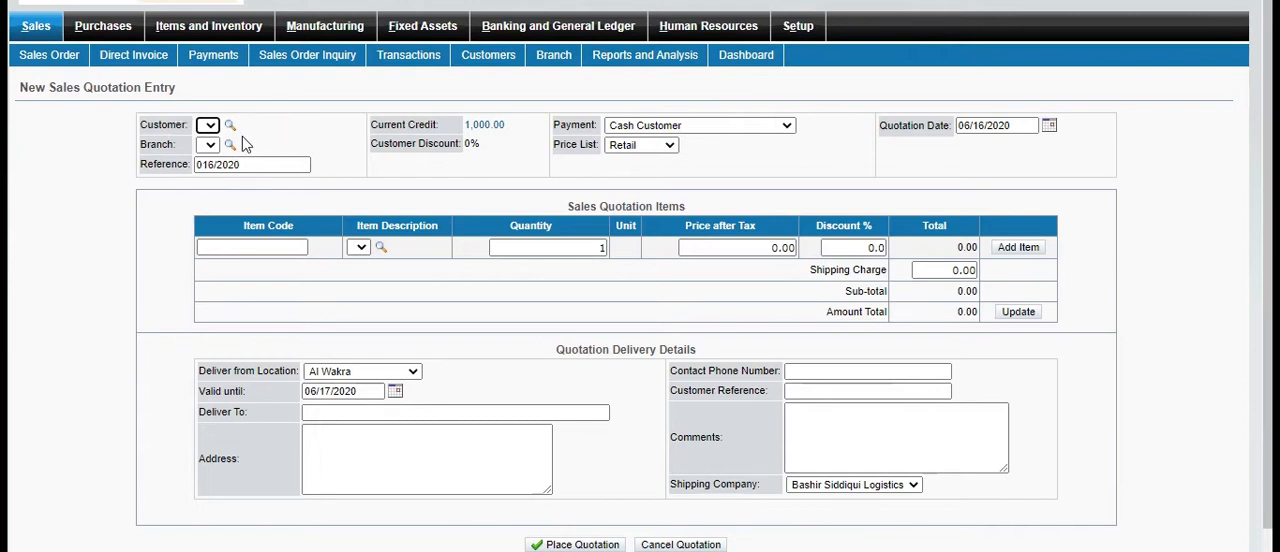
key("alt+Left")
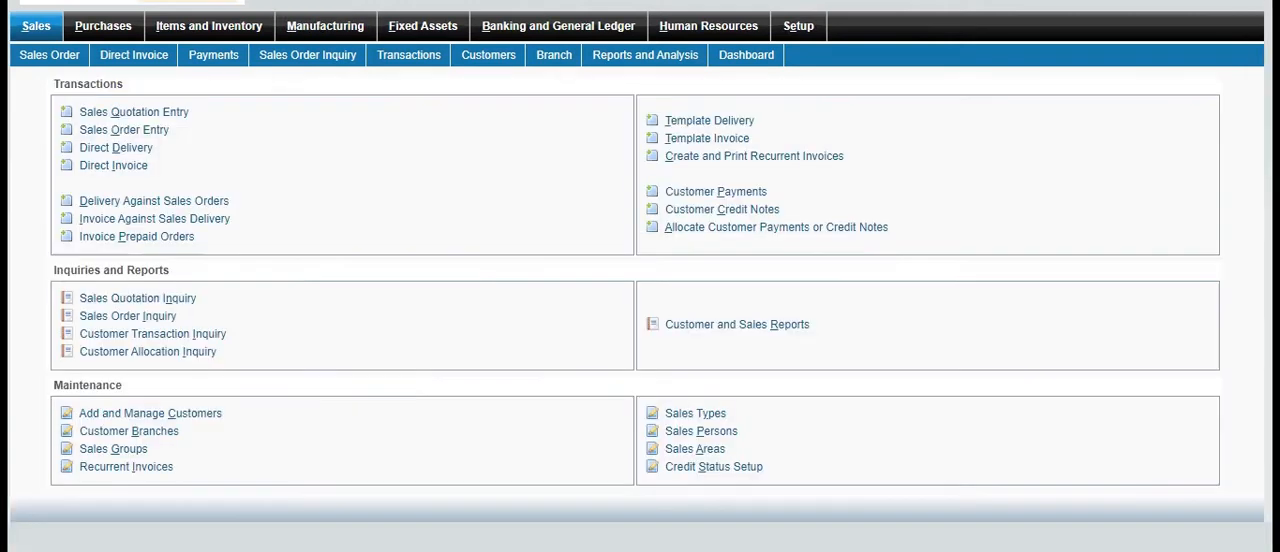
left_click(155, 114)
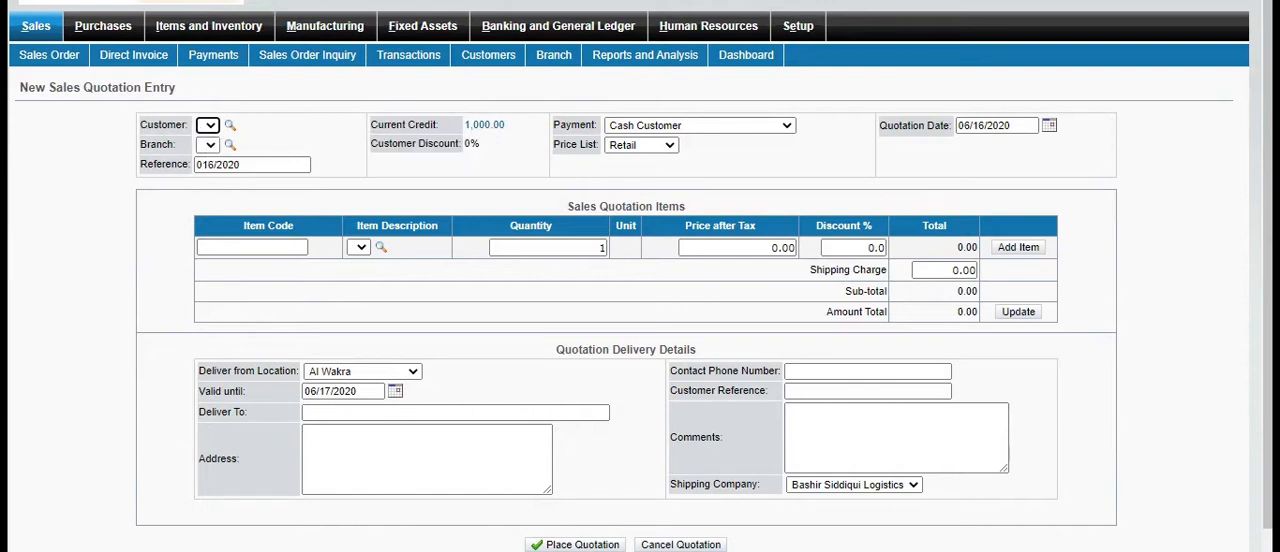
left_click(47, 30)
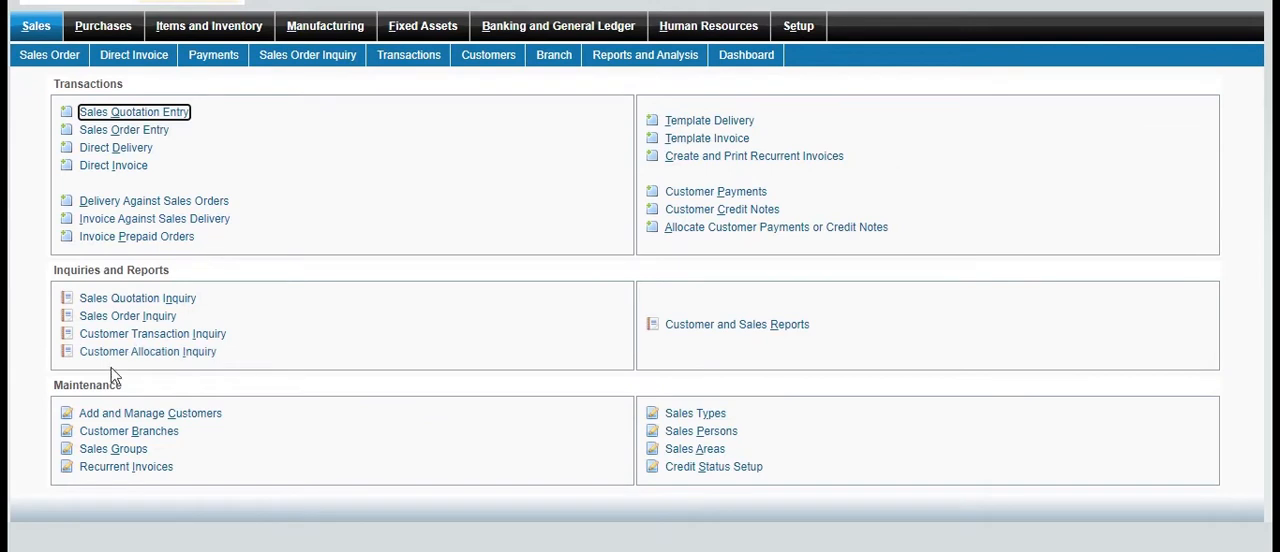
Start a new customer record in the Sales maintenance section and enter the customer's name and the short name IR
left_click(187, 418)
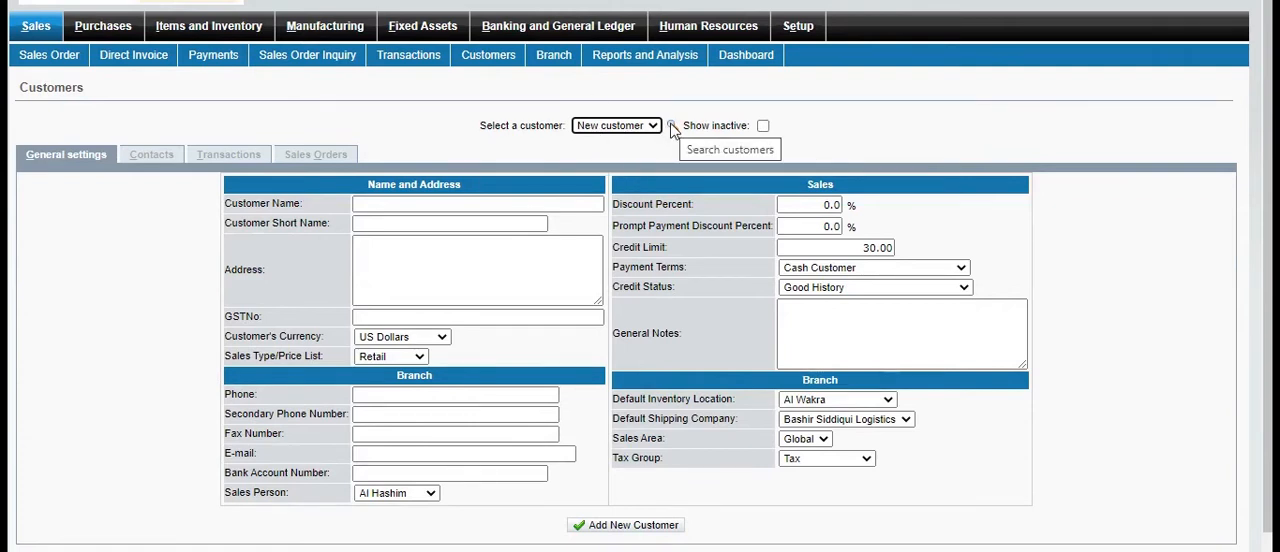
left_click(400, 205)
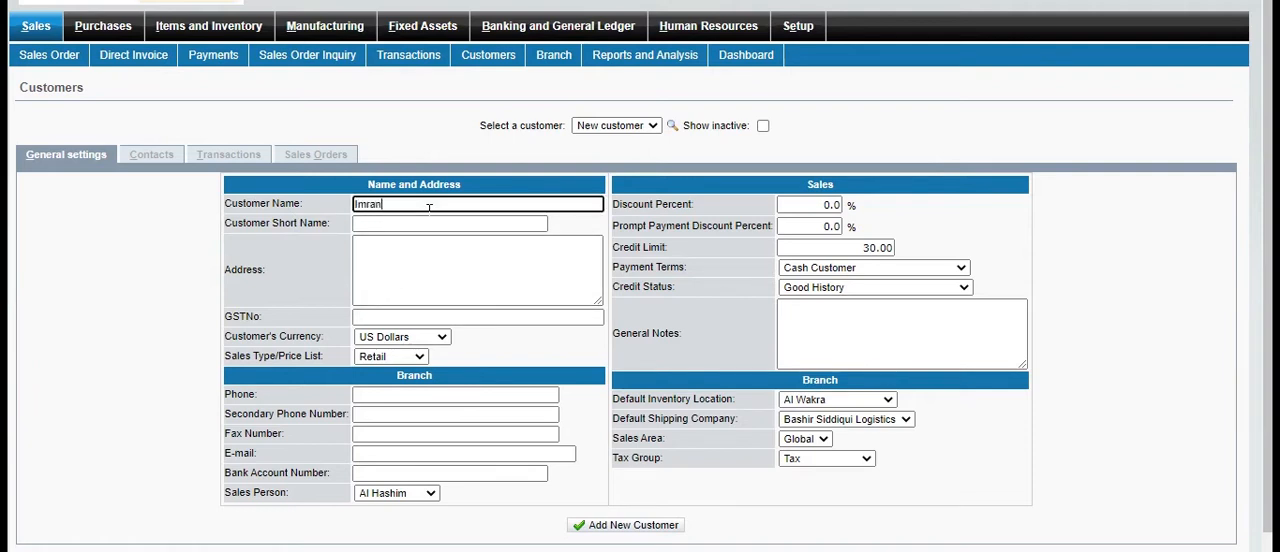
left_click(398, 224)
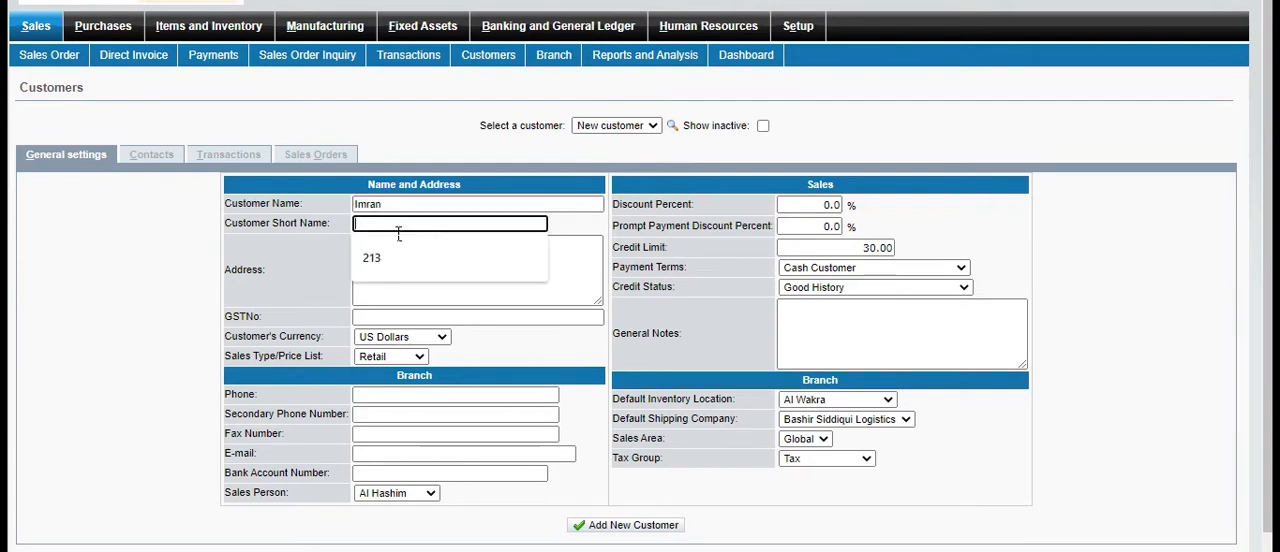
type("IR")
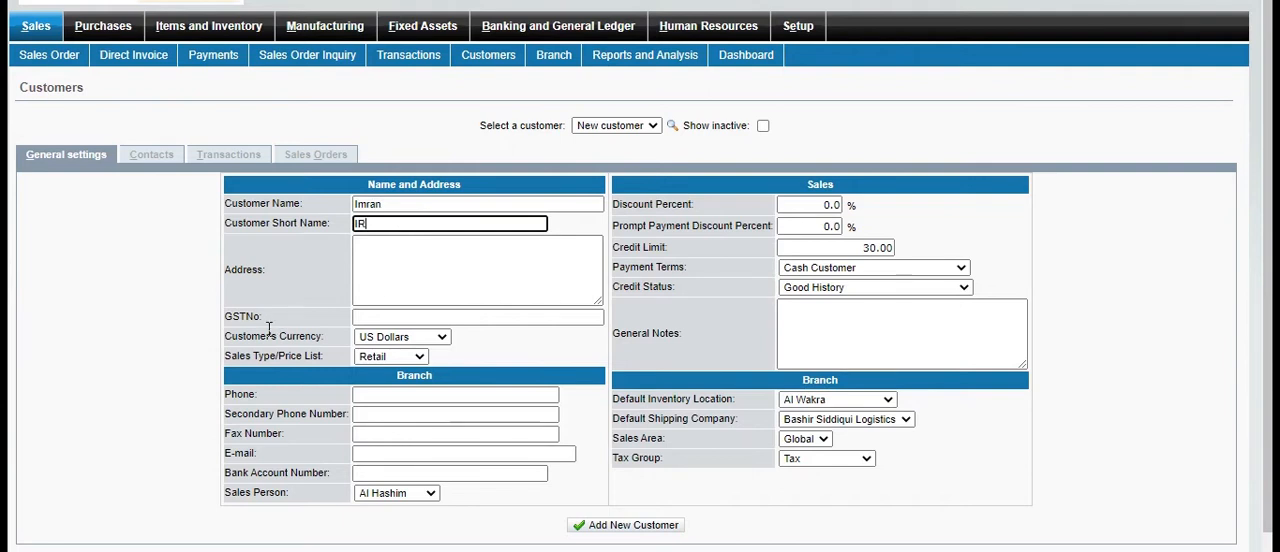
Fill in the new customer's postal address
left_click(391, 296)
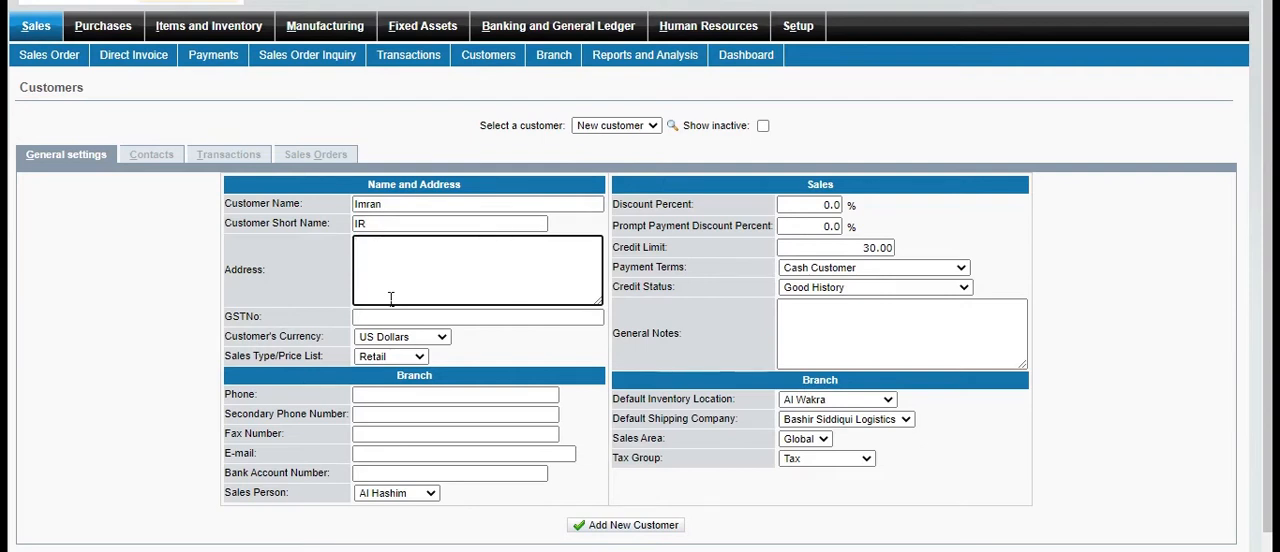
type("Shadman toun")
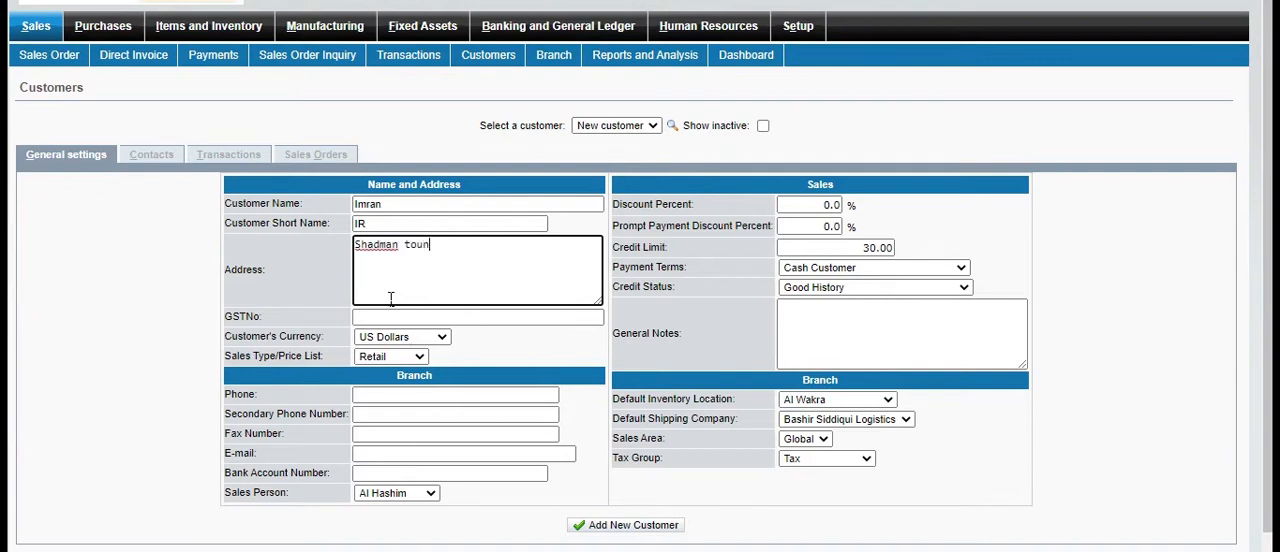
double_click(417, 244)
type("north Karachi")
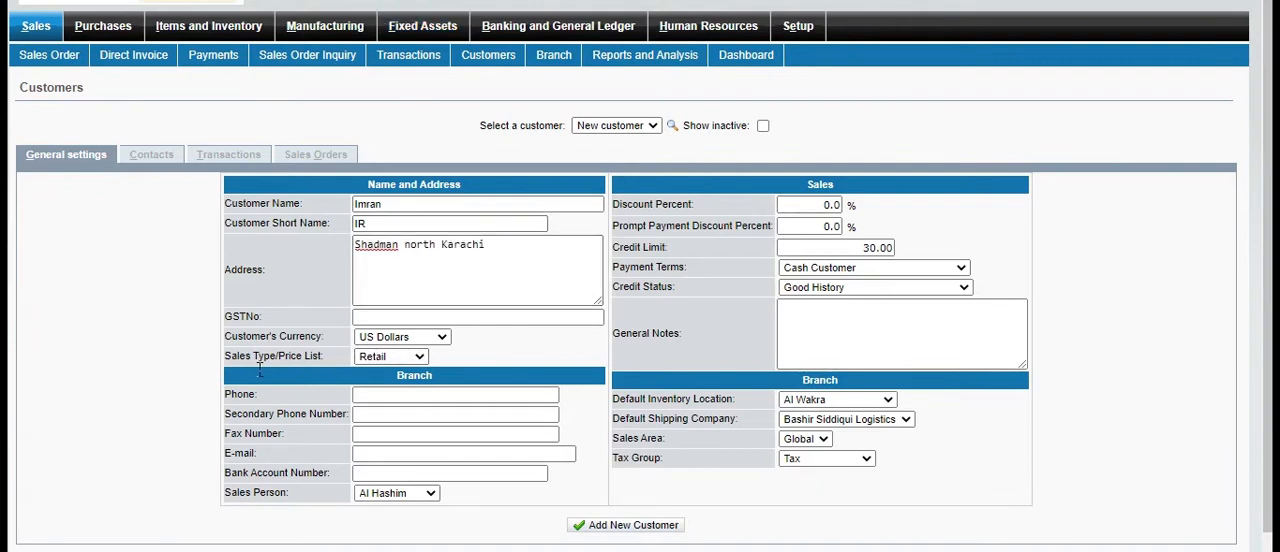
Set the customer's currency to Pakistan Rupee and the sales type/price list to Wholesale
left_click(441, 337)
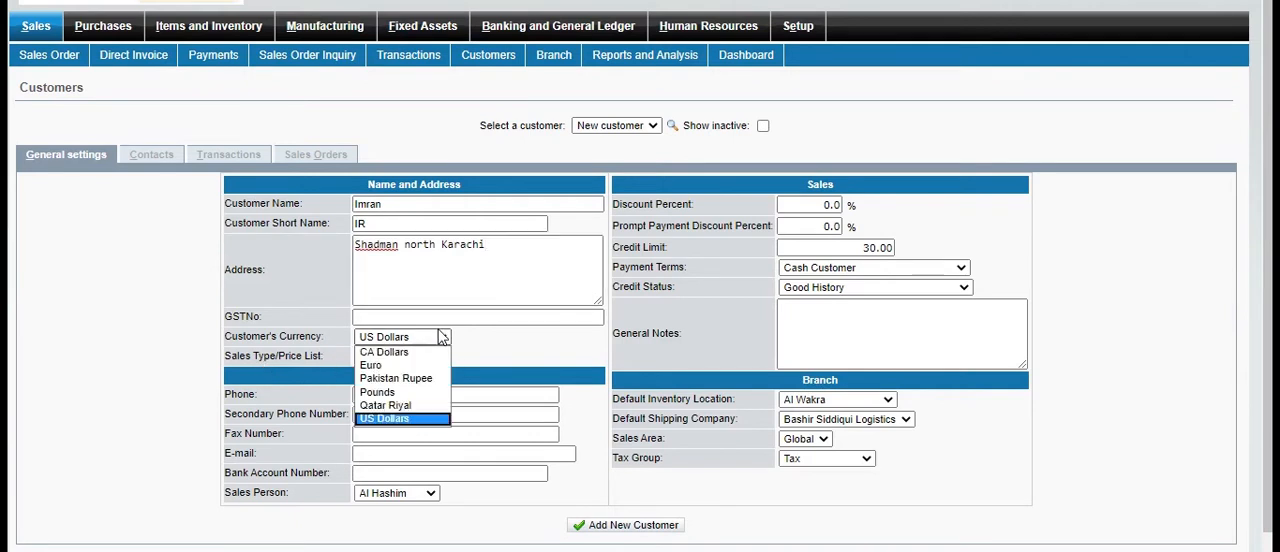
left_click(418, 379)
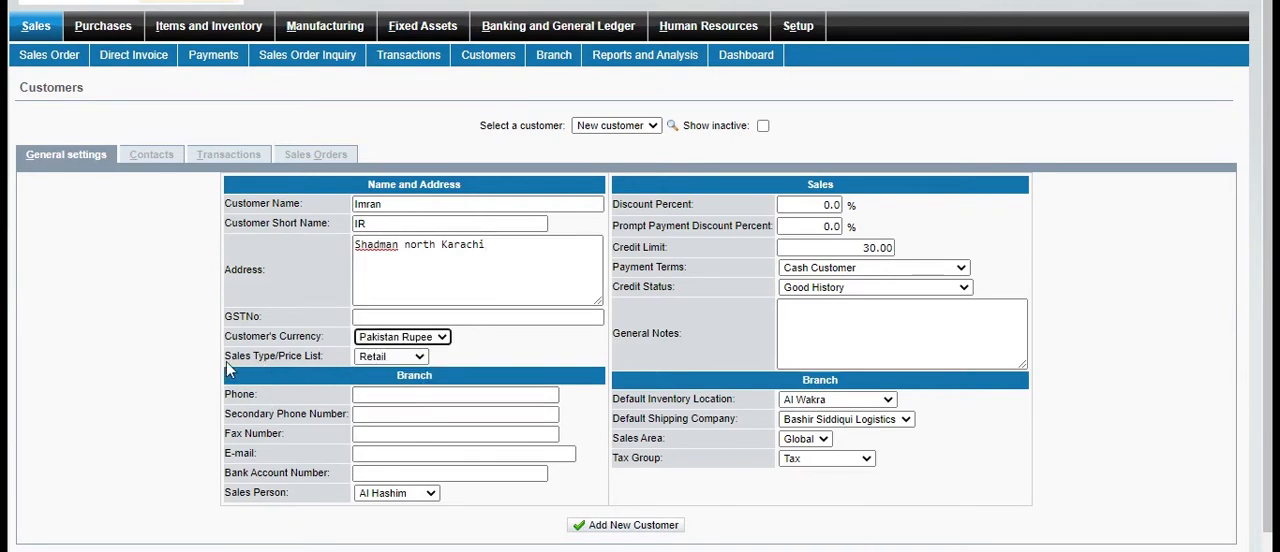
left_click(420, 356)
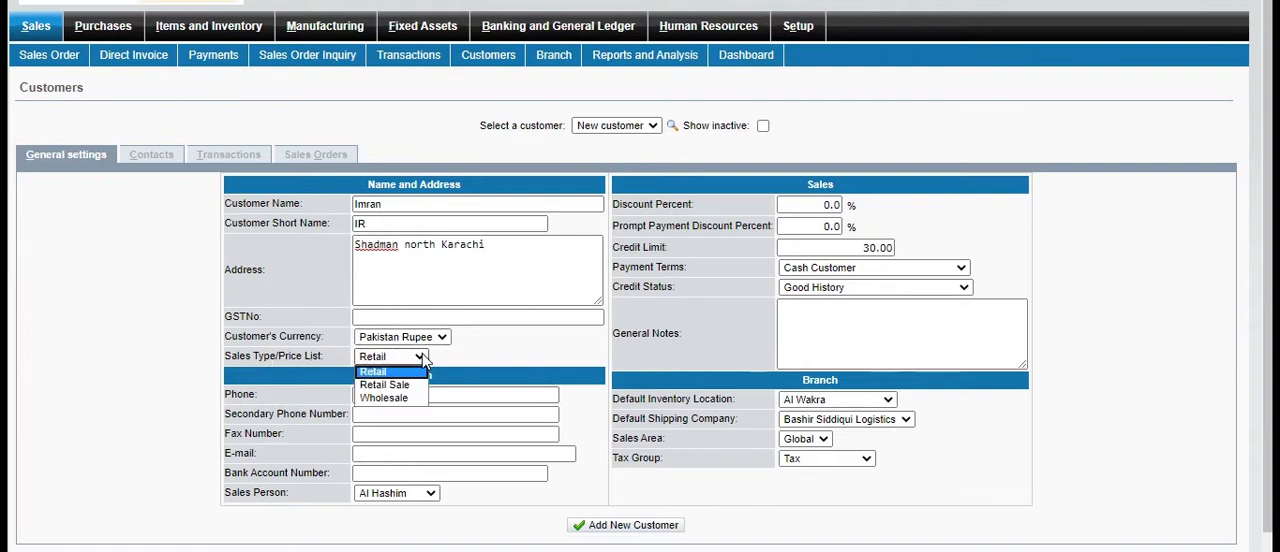
left_click(402, 399)
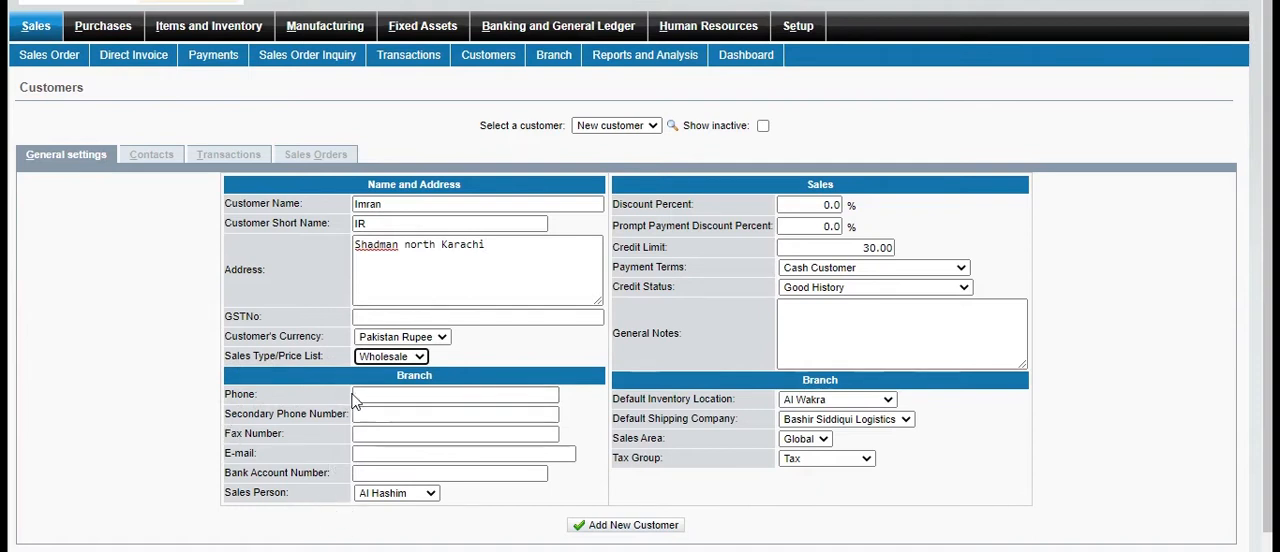
Fill in the customer branch's phone, secondary phone and fax numbers
left_click(382, 399)
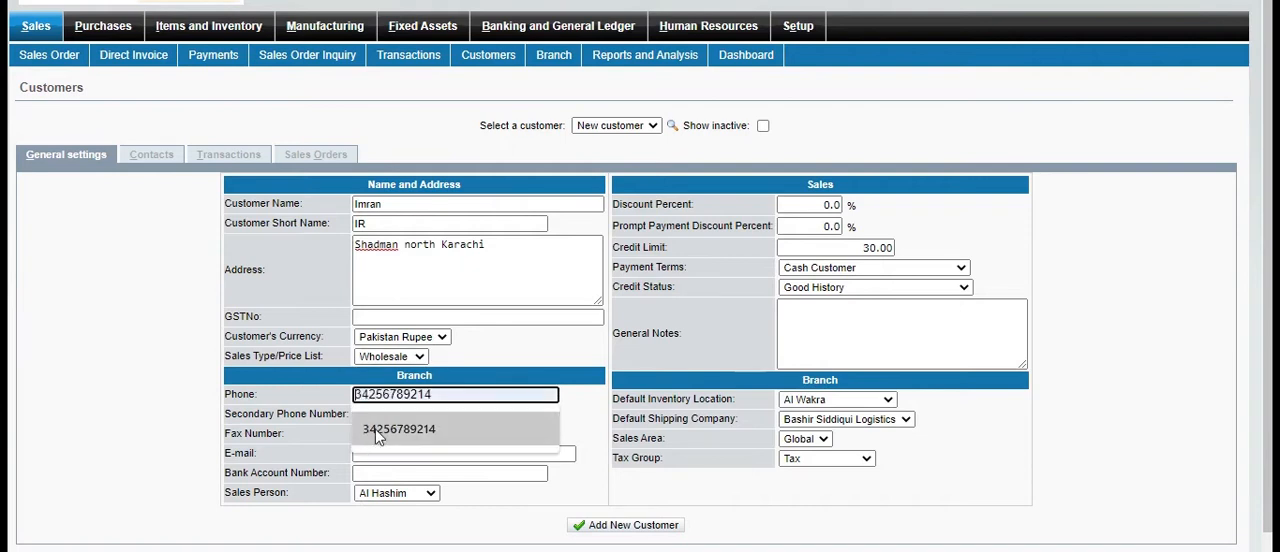
left_click(377, 425)
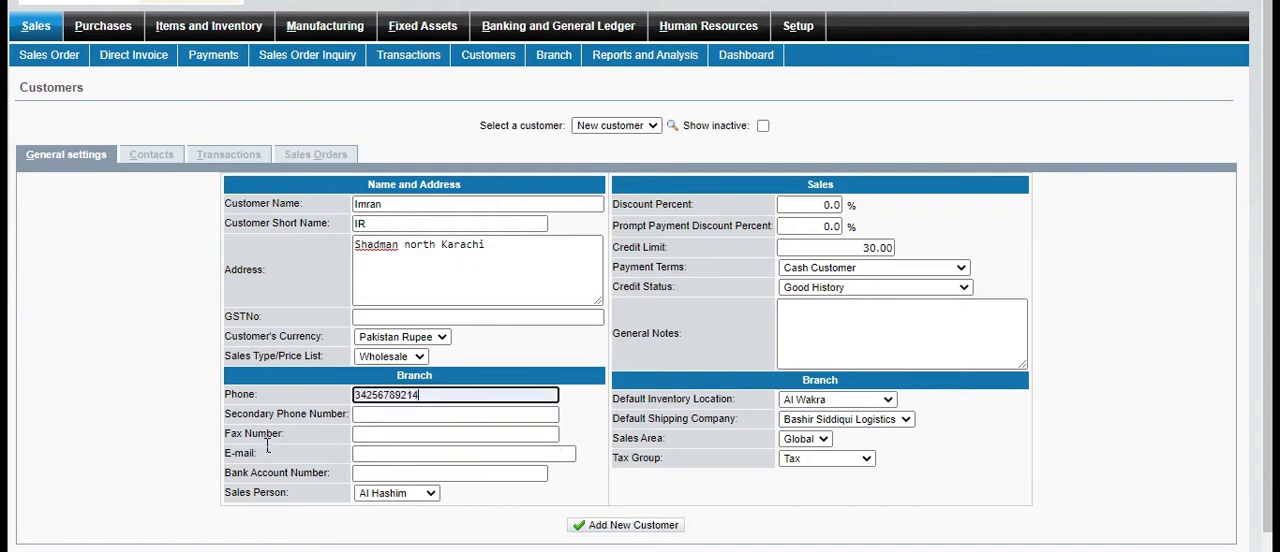
left_click(378, 416)
left_click(398, 448)
left_click(370, 433)
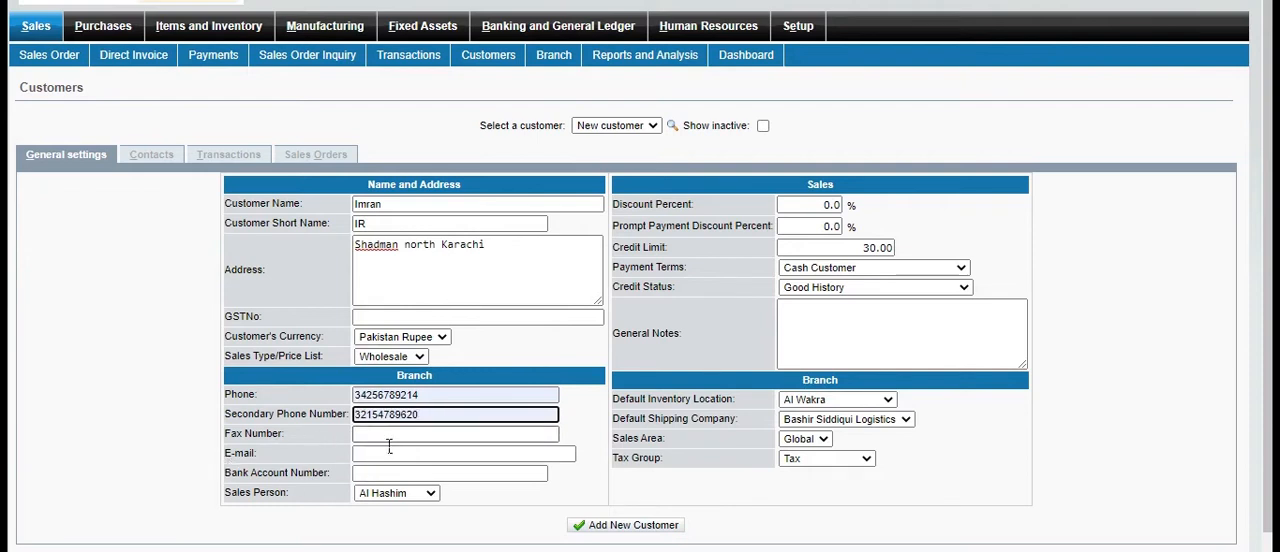
type("321")
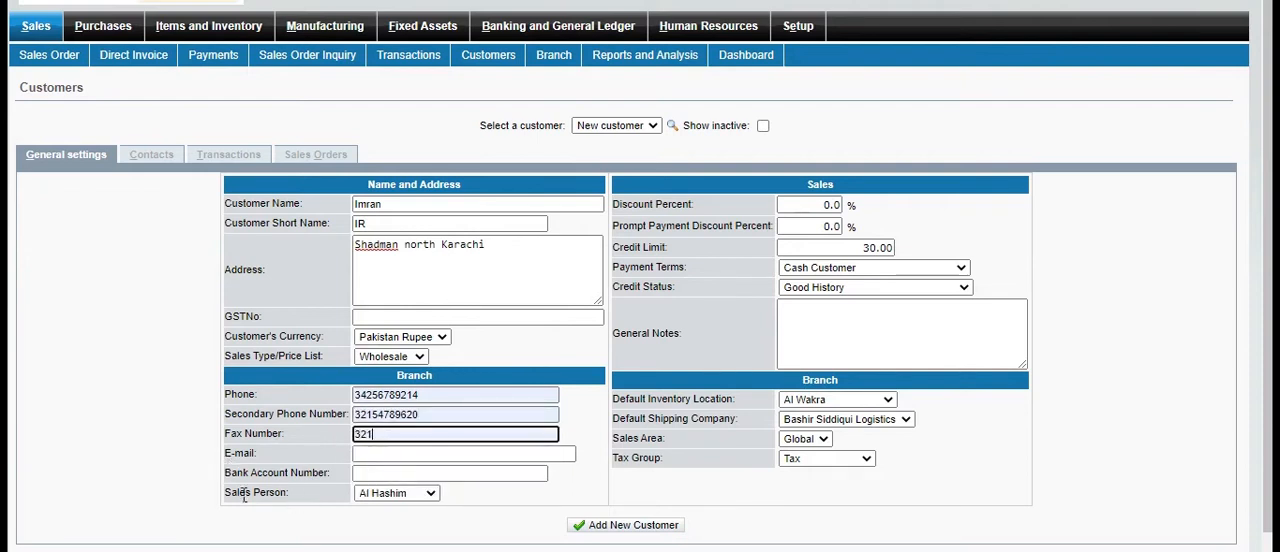
Enter the customer branch's e-mail address and bank account number
left_click(396, 458)
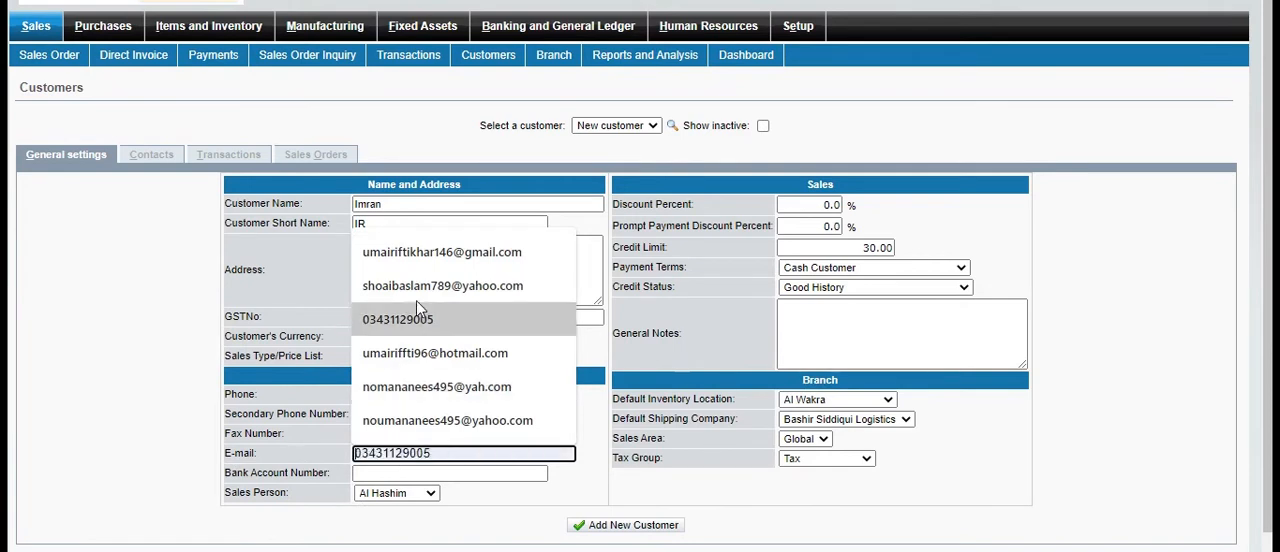
left_click(416, 398)
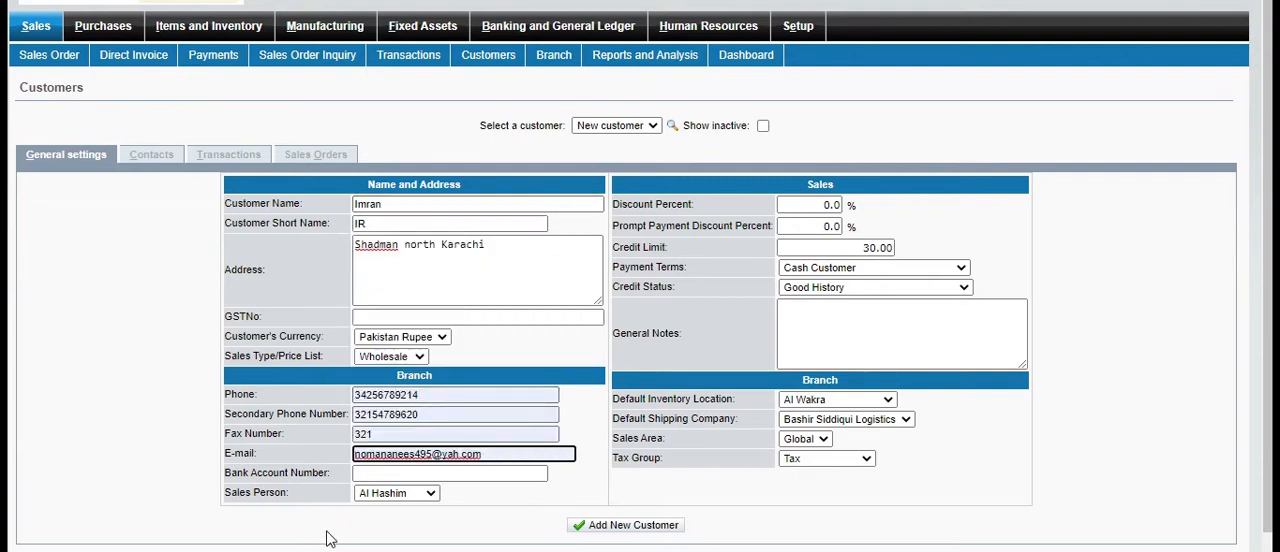
left_click(370, 476)
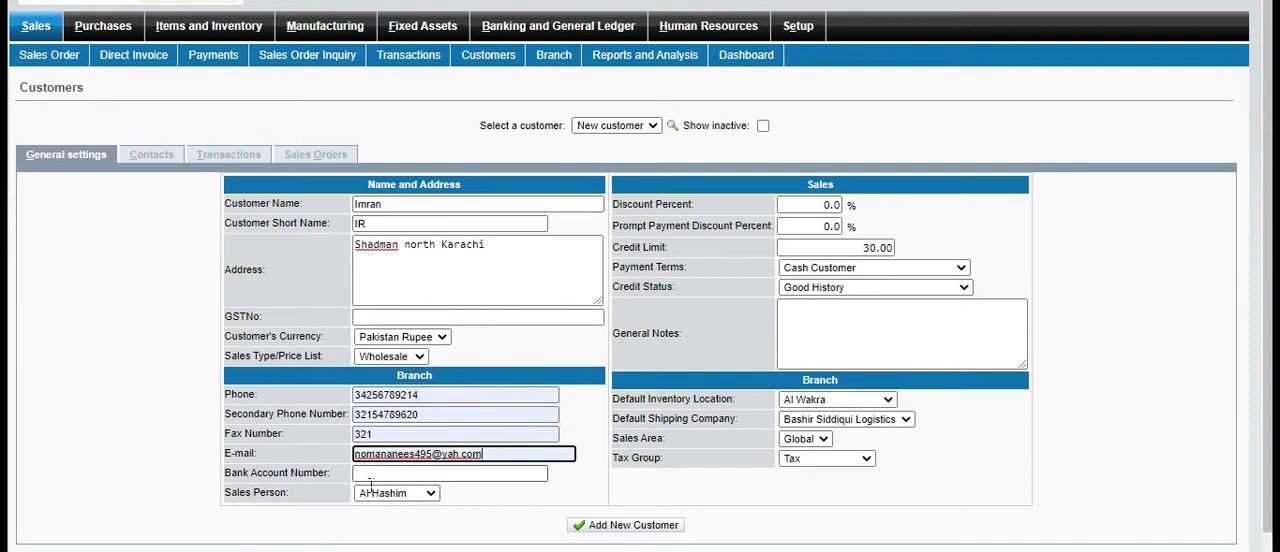
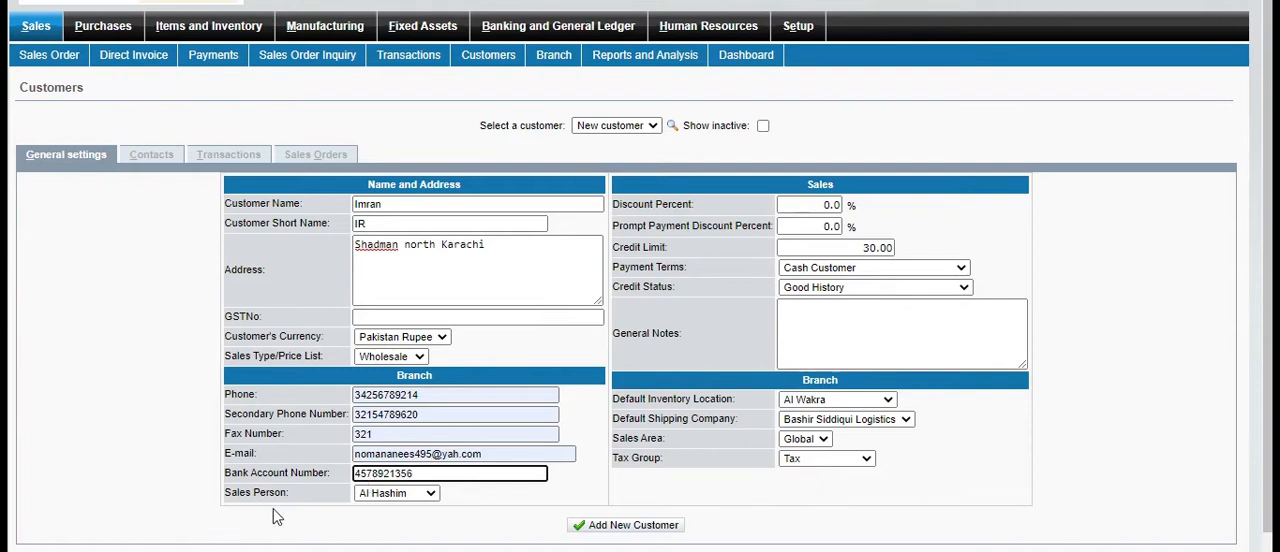
Assign the third listed sales person to the customer and set payment terms to Cash Only, keeping the Good History credit status
left_click(432, 495)
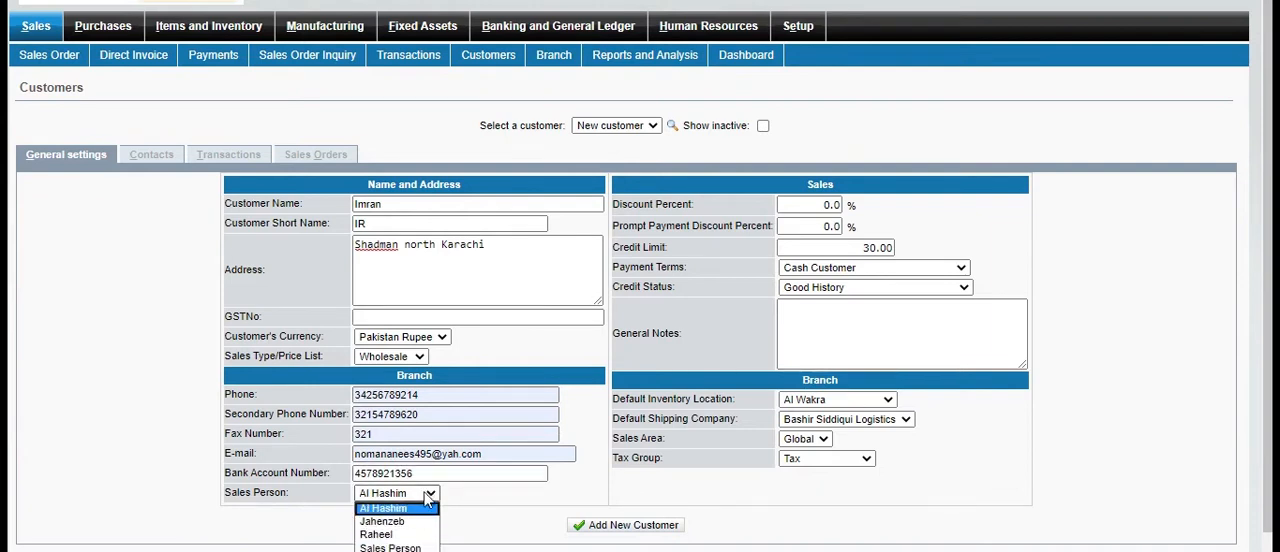
left_click(404, 534)
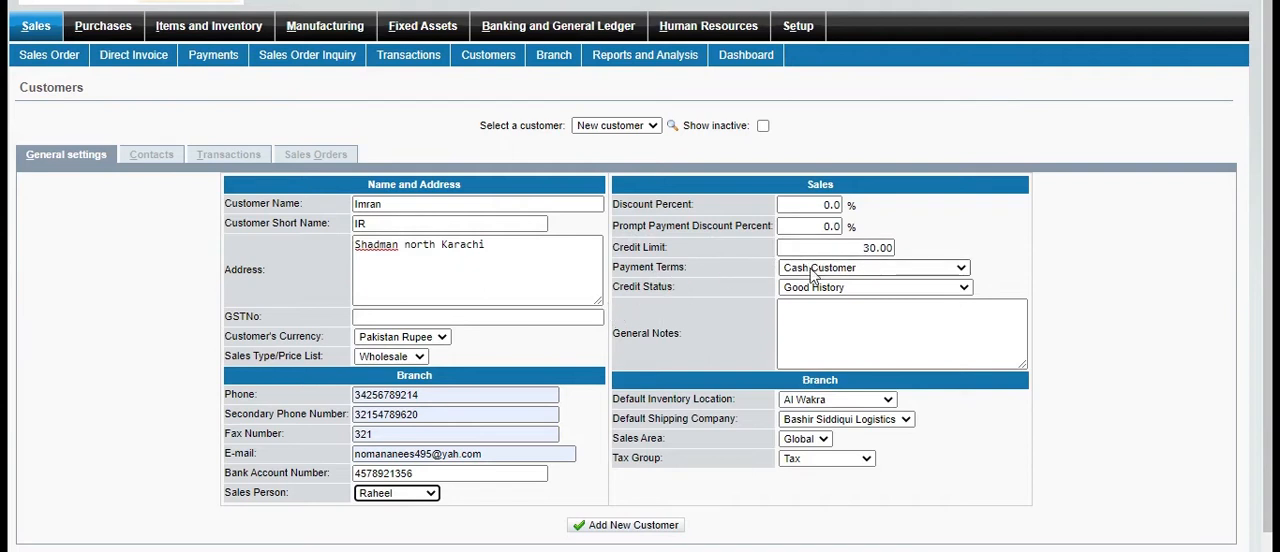
left_click(961, 268)
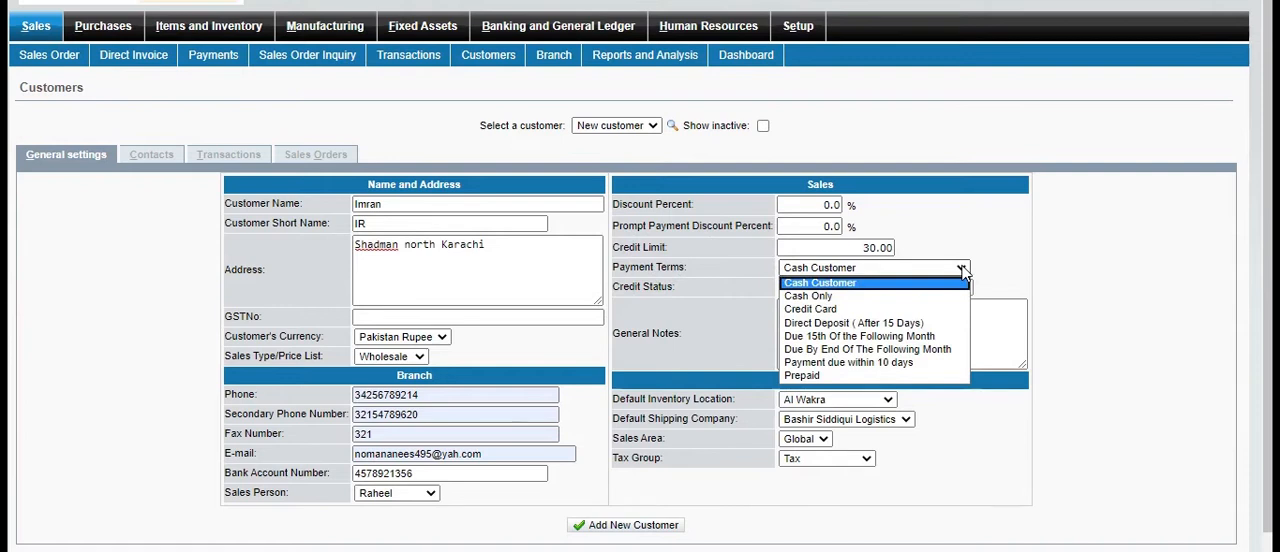
left_click(858, 297)
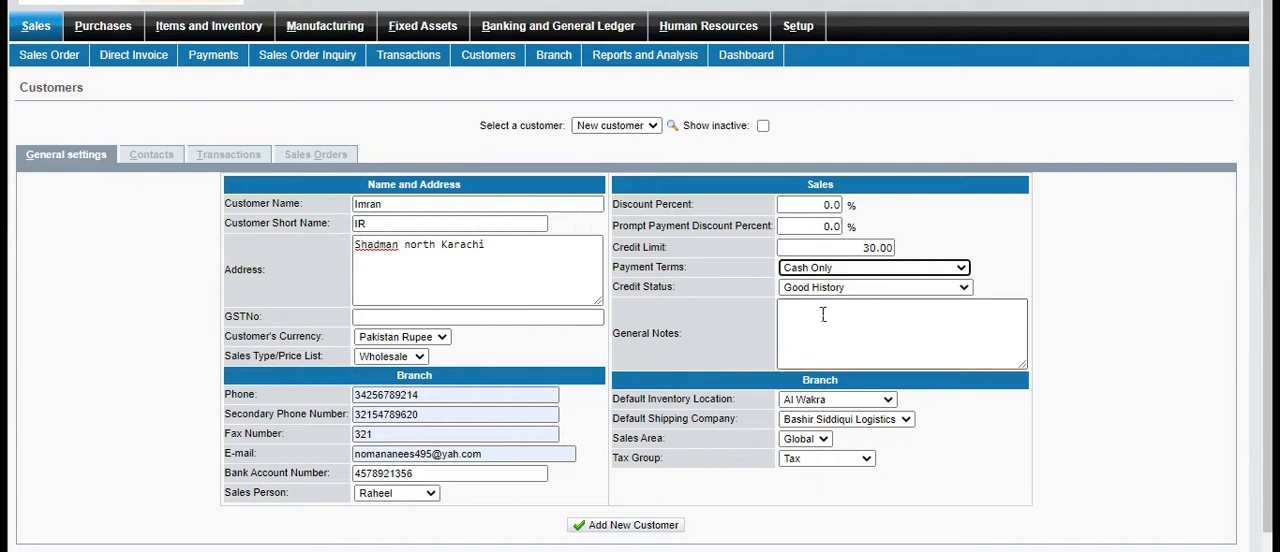
left_click(963, 289)
left_click(964, 290)
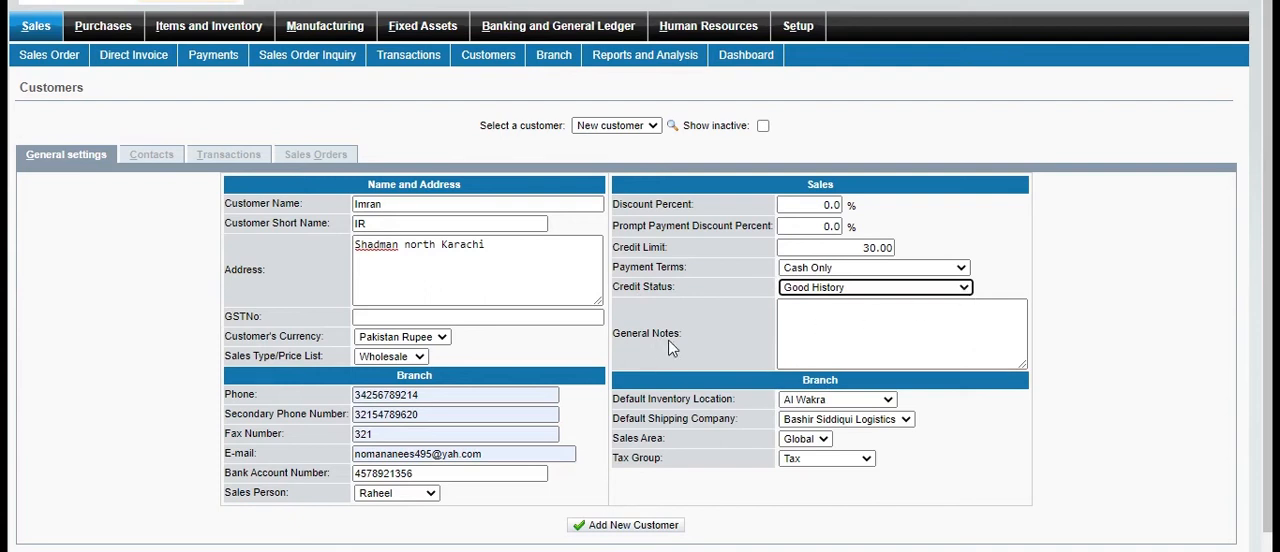
Enter xyz as the customer's general notes and set the default inventory location to Karachi
left_click(891, 325)
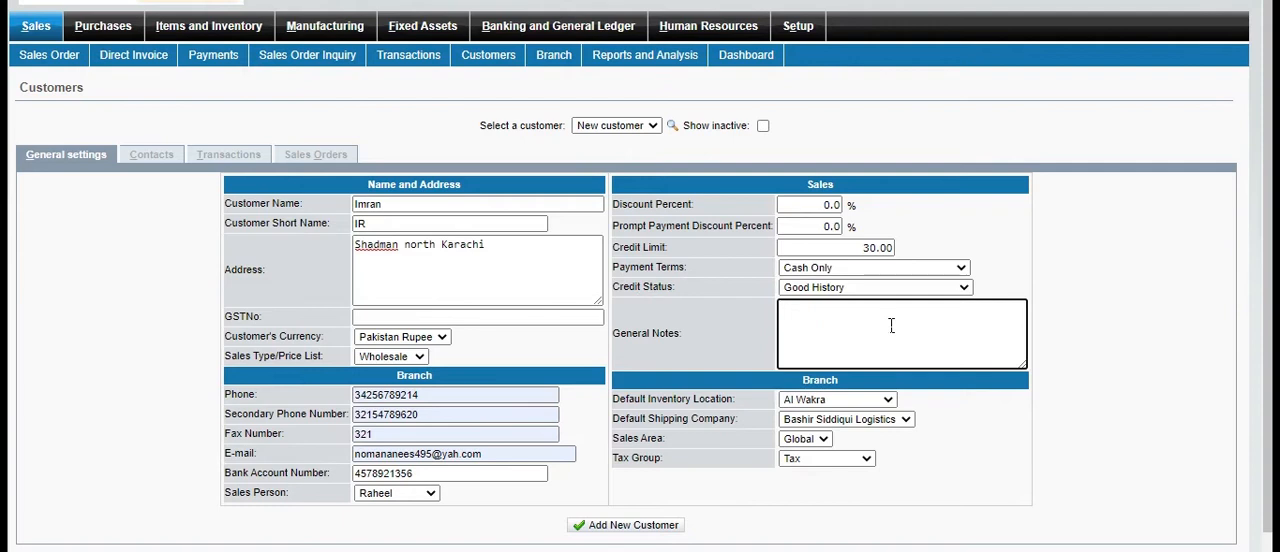
type("xyz")
left_click(890, 400)
left_click(890, 400)
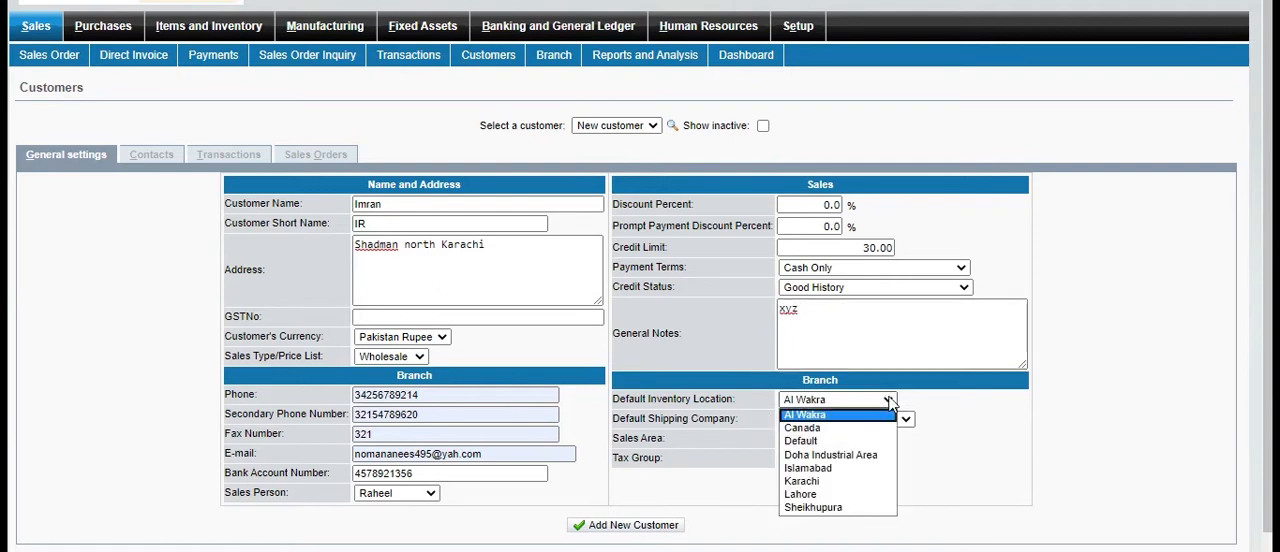
left_click(835, 482)
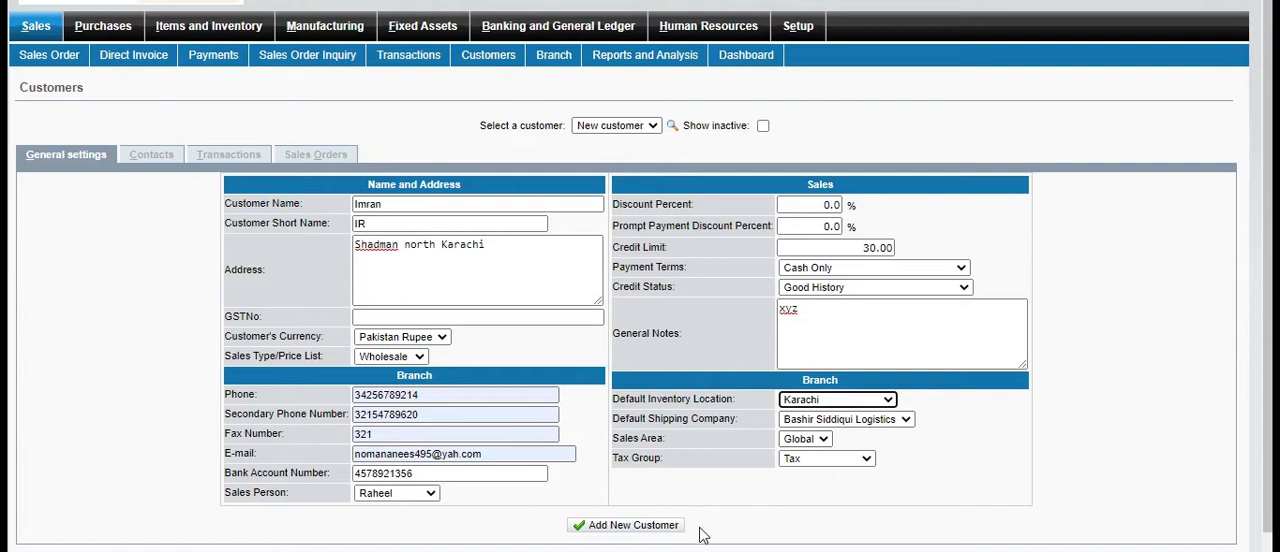
Keep the Global sales area and the Tax group for the branch, and add the new customer
left_click(823, 440)
left_click(812, 454)
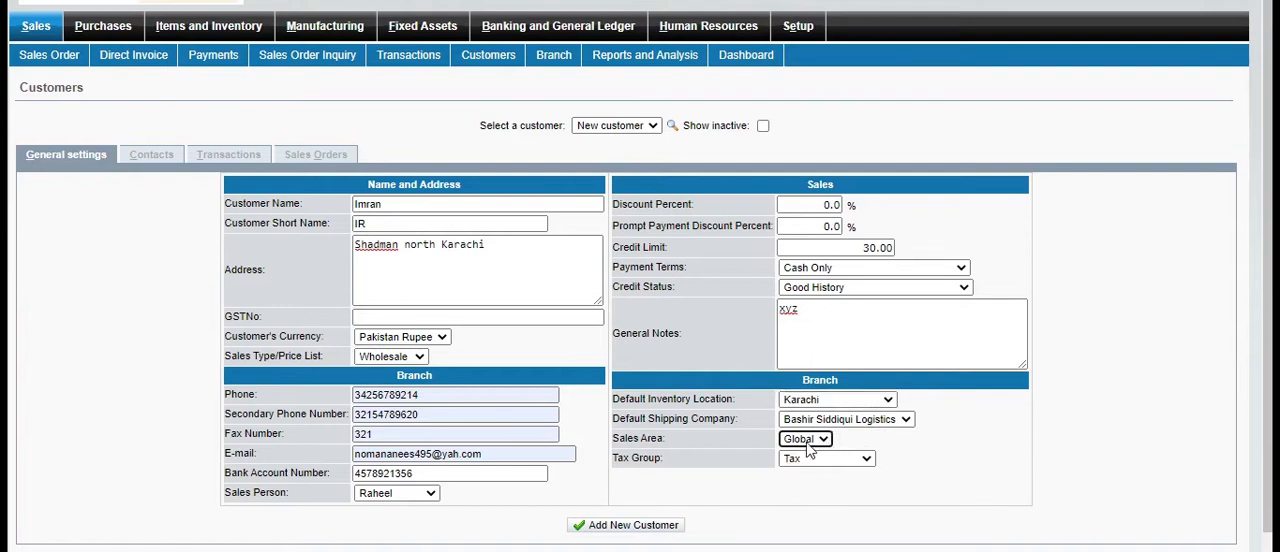
left_click(875, 463)
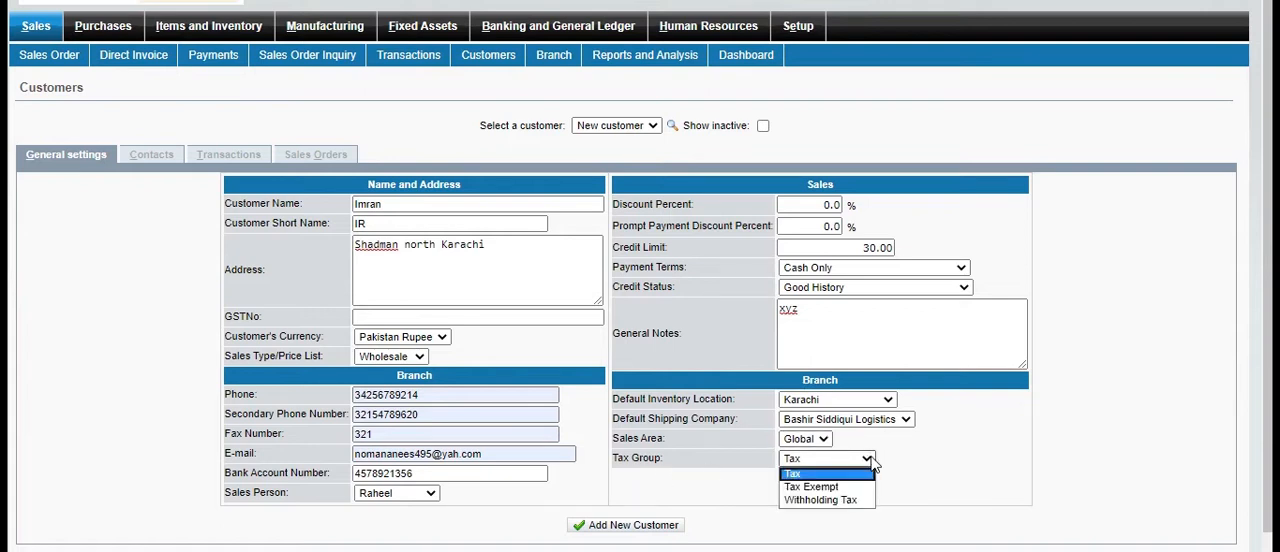
left_click(873, 463)
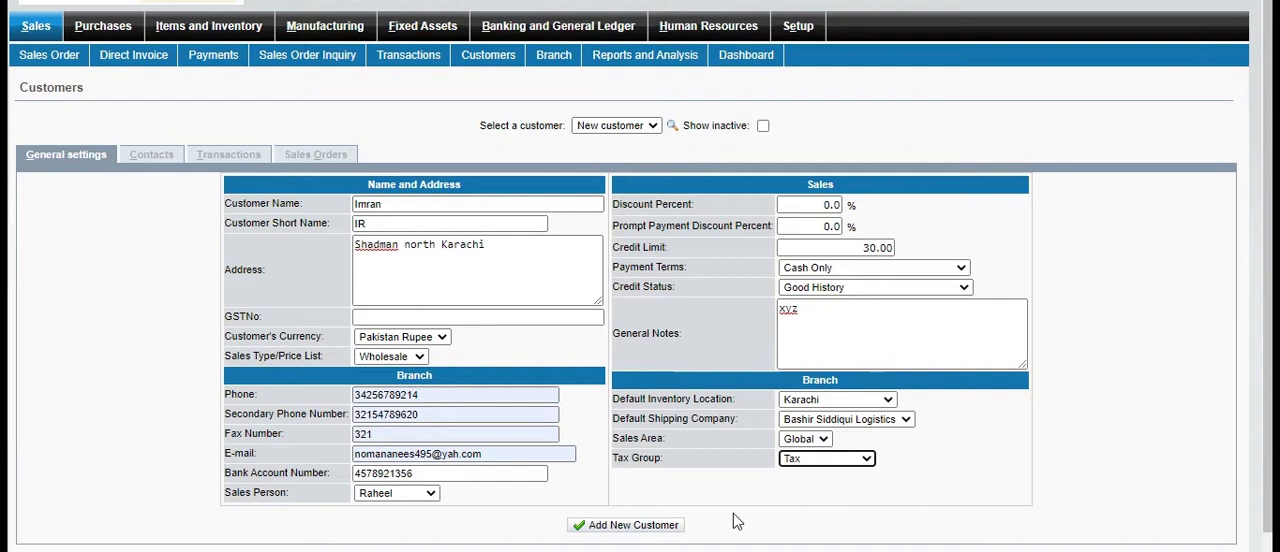
left_click(657, 530)
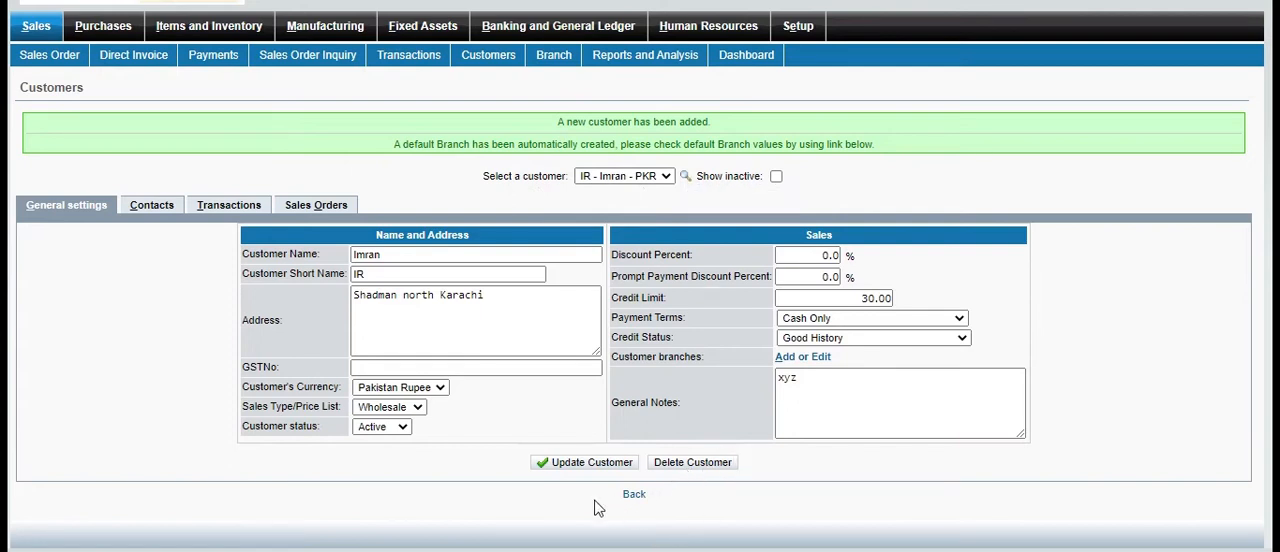
Examine the Sales Groups, Sales Types and Sales Persons maintenance pages of the Sales module
left_click(634, 495)
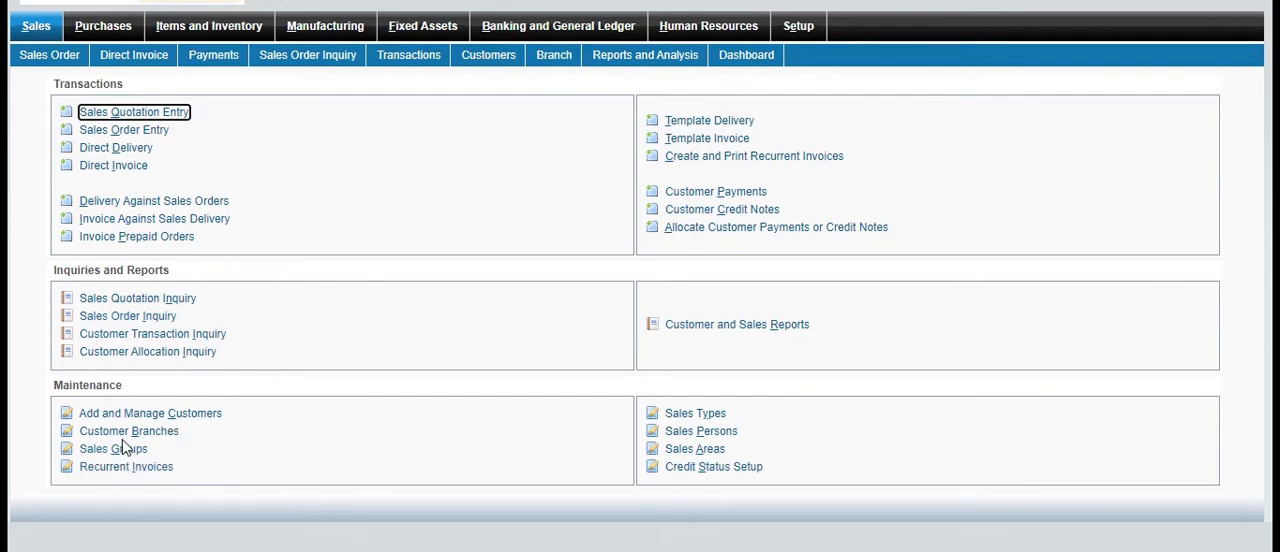
left_click(179, 434)
left_click(143, 453)
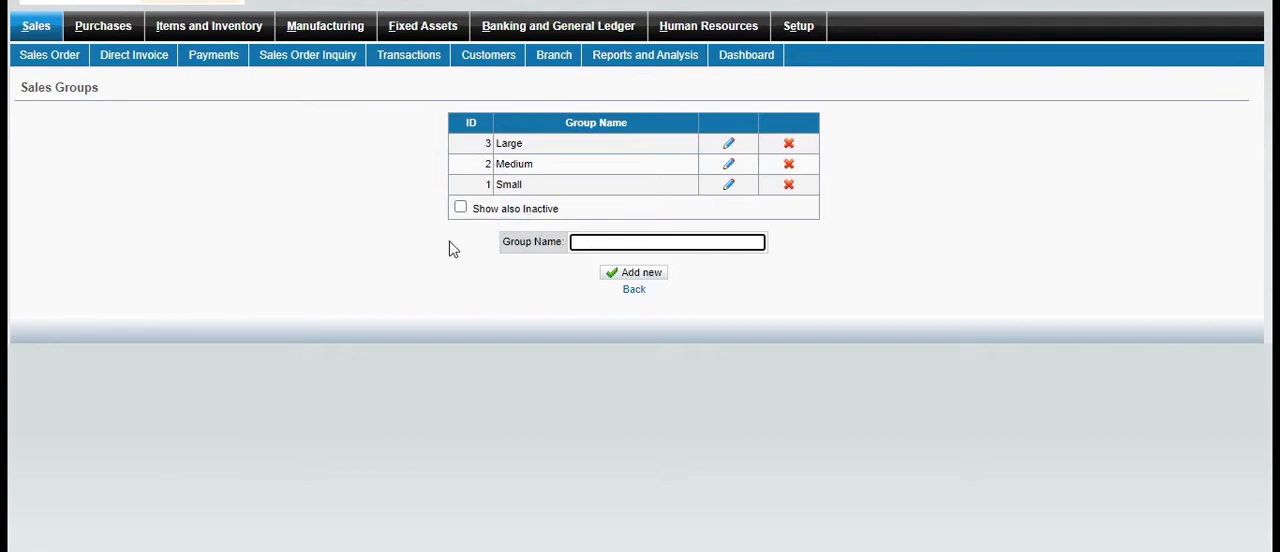
left_click(36, 34)
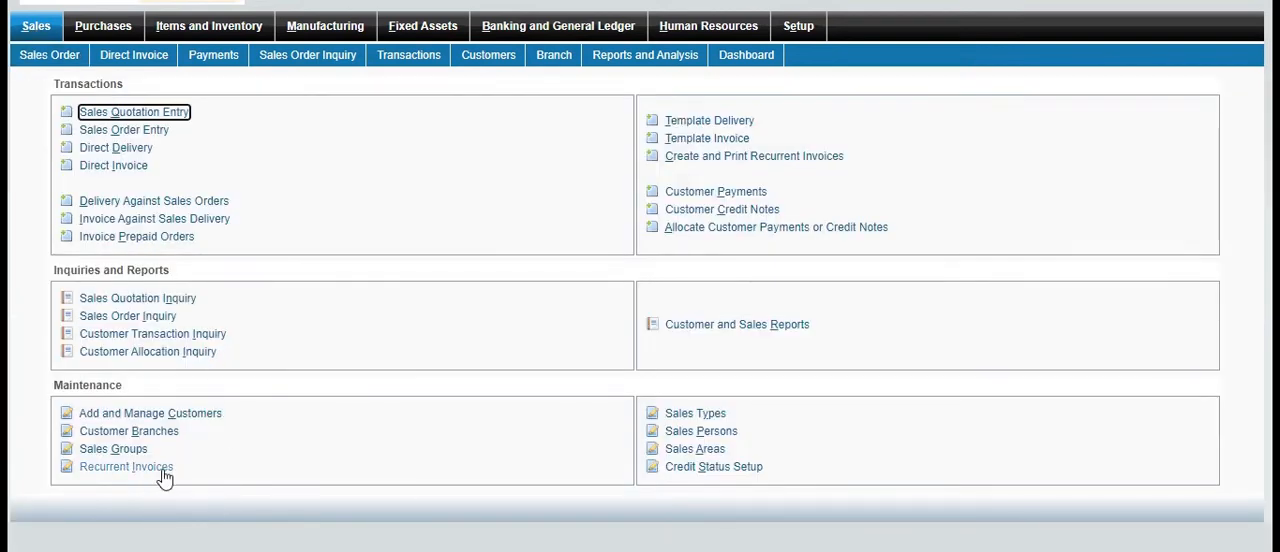
left_click(719, 415)
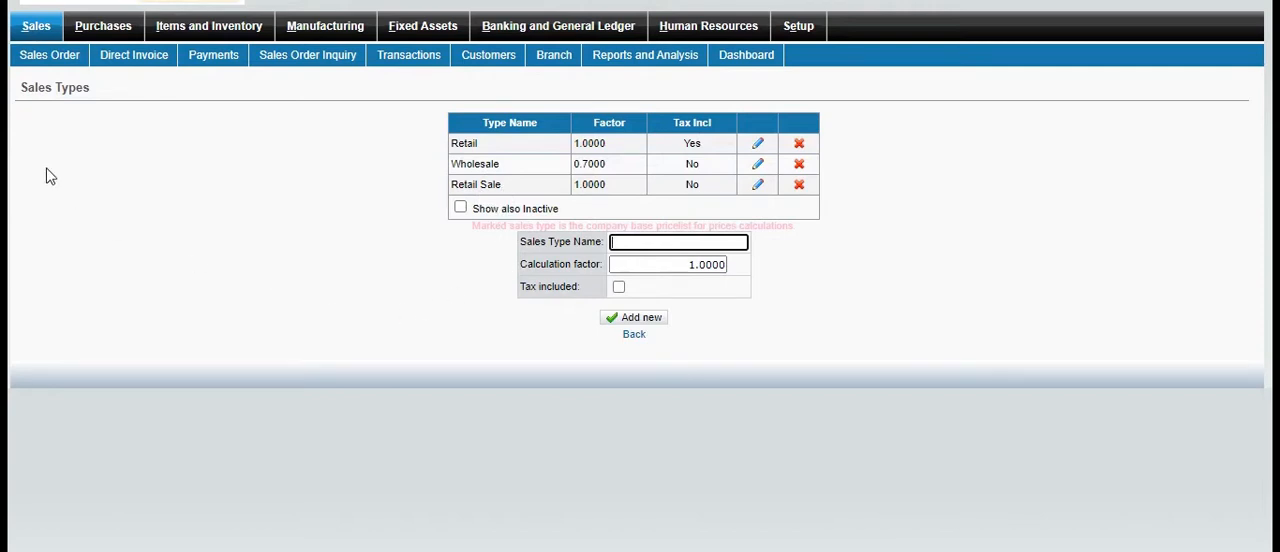
left_click(46, 33)
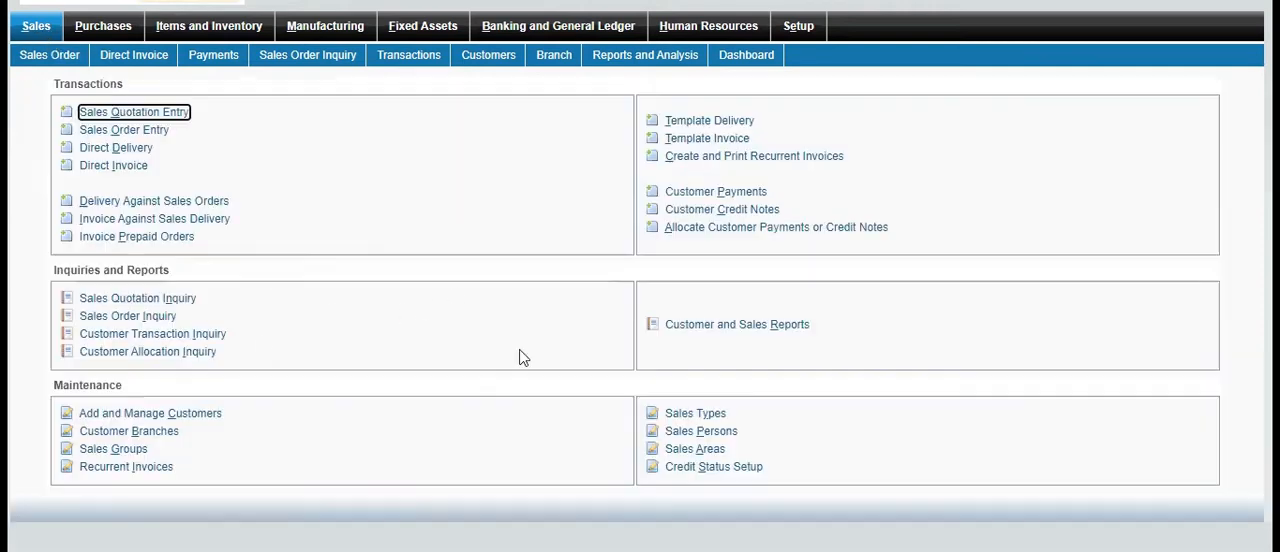
left_click(726, 438)
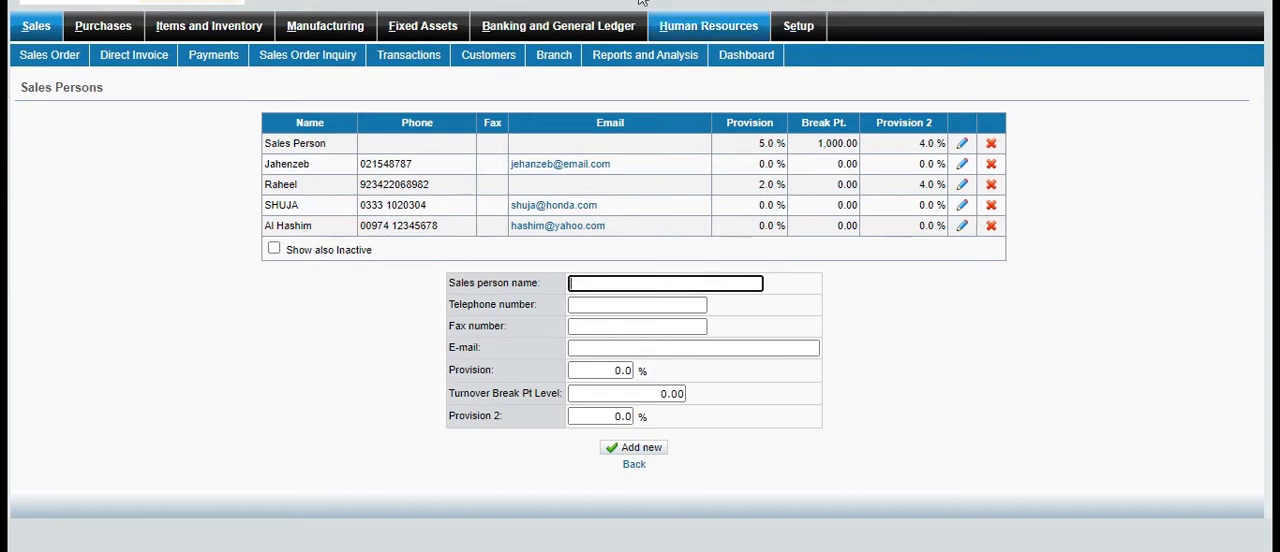
left_click(35, 30)
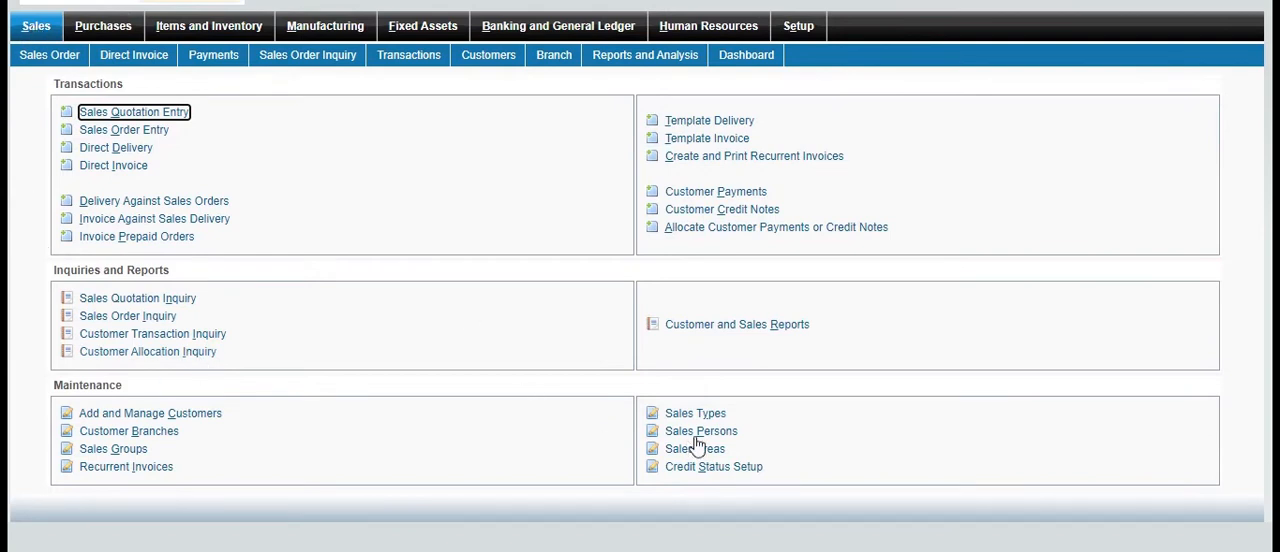
Add a new sales area named Domestic
left_click(695, 449)
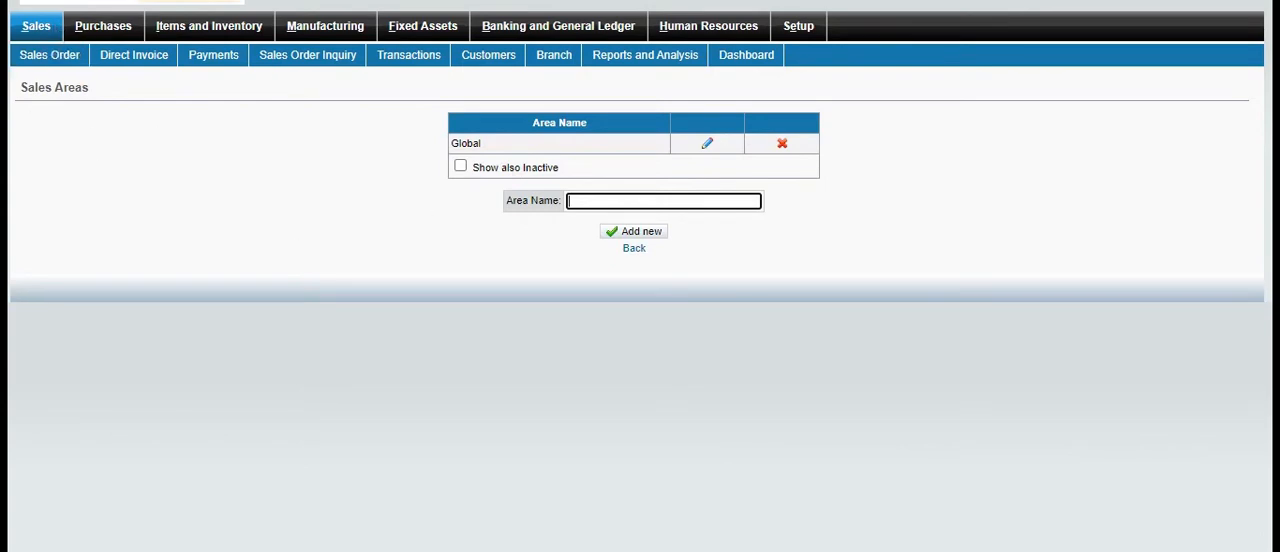
left_click(45, 29)
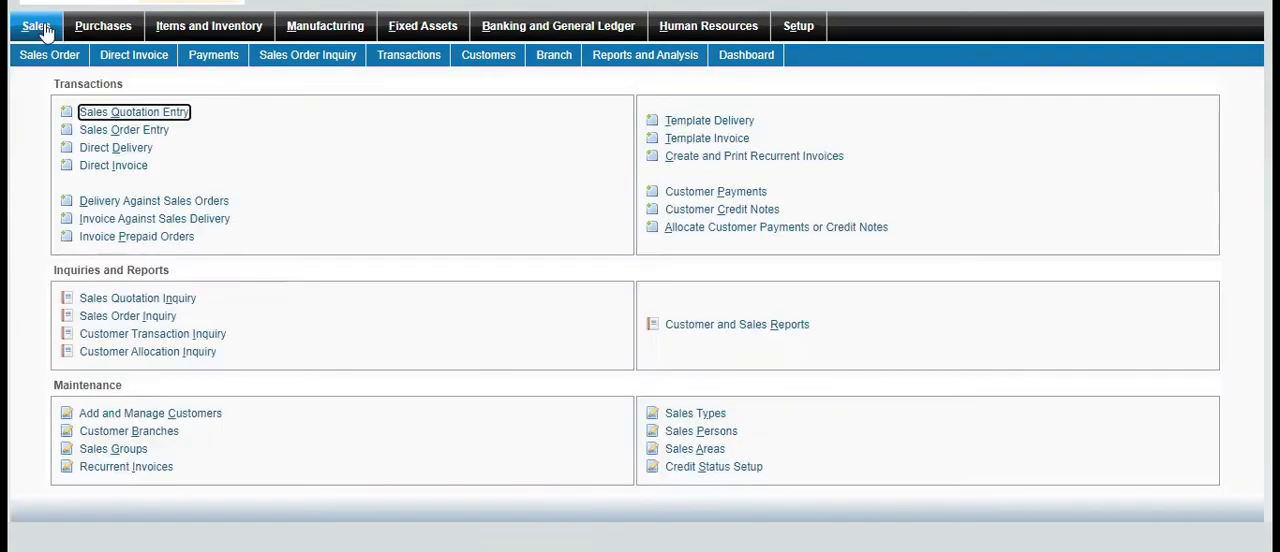
left_click(226, 218)
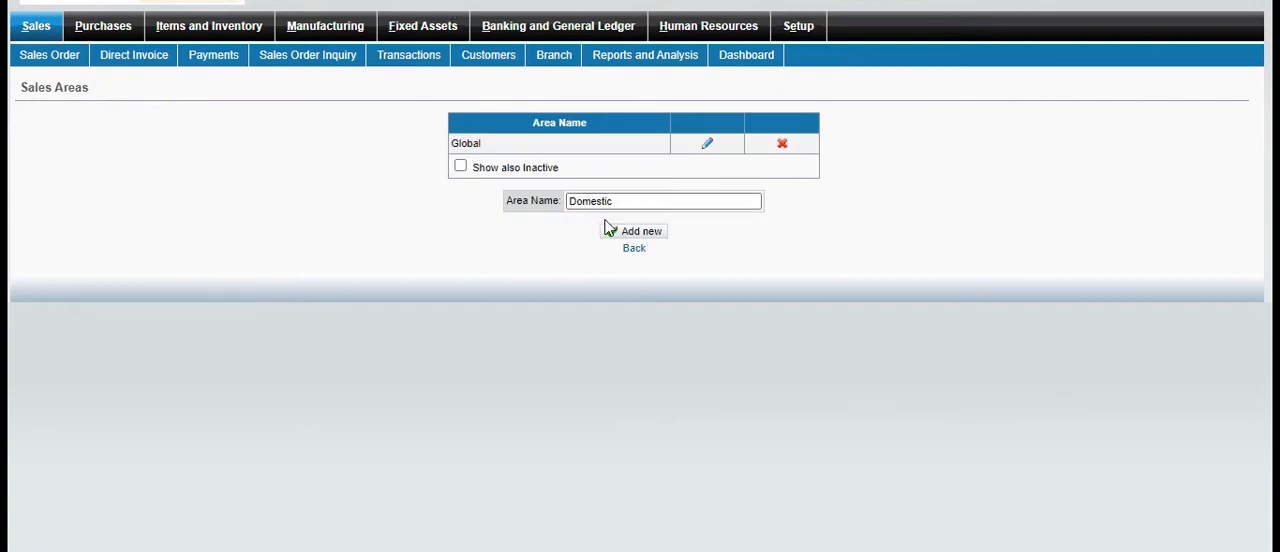
left_click(620, 231)
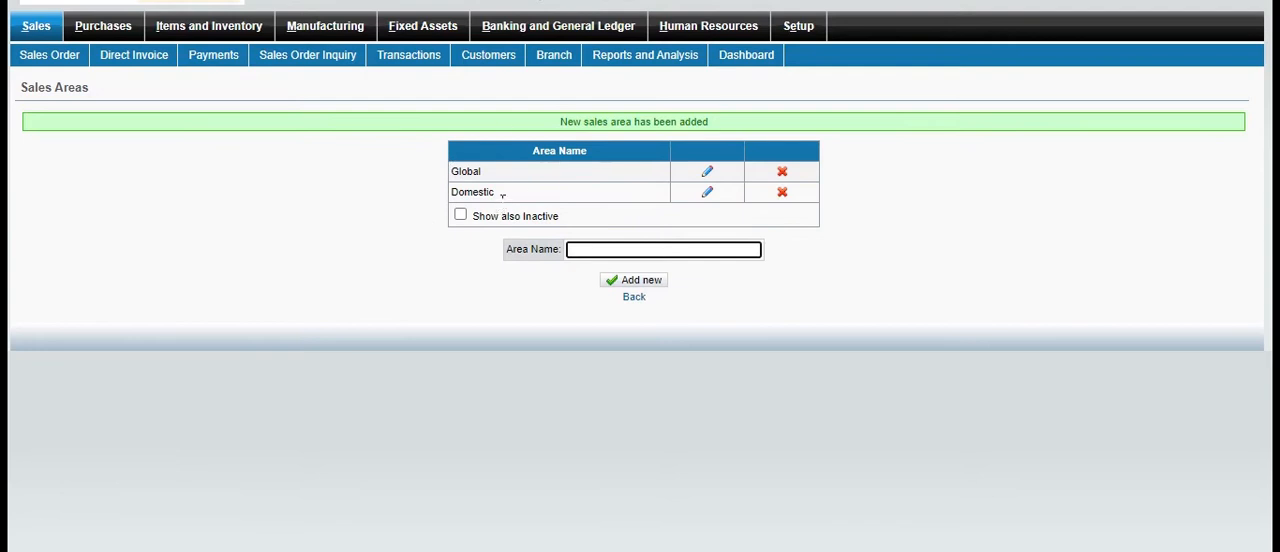
Review the Credit Status Setup page and return to the Sales module overview
left_click(38, 33)
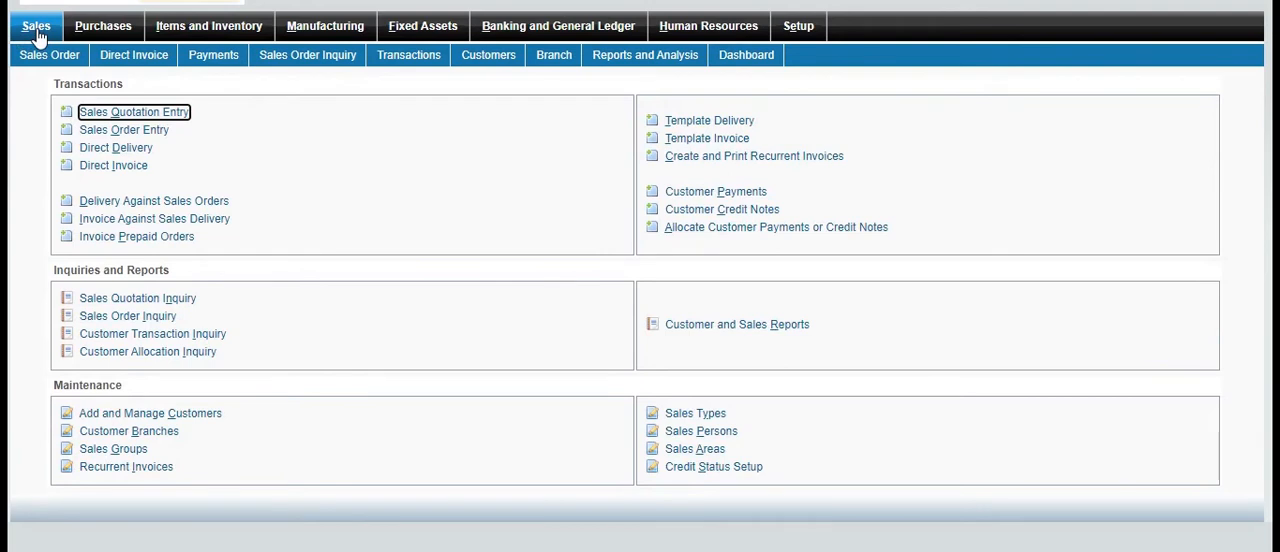
left_click(745, 472)
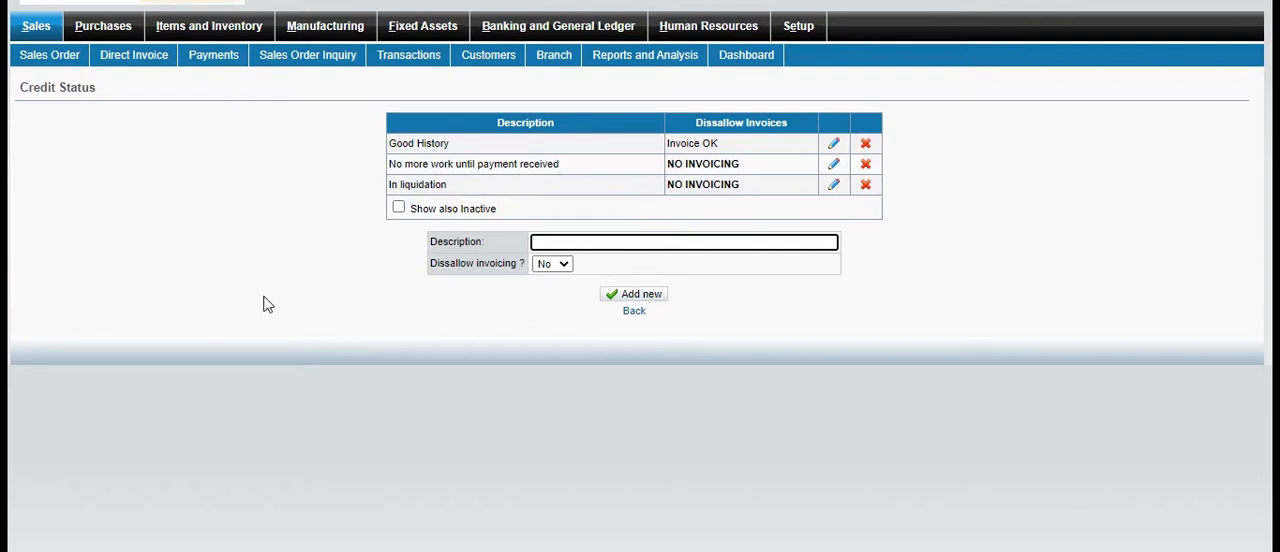
left_click(634, 312)
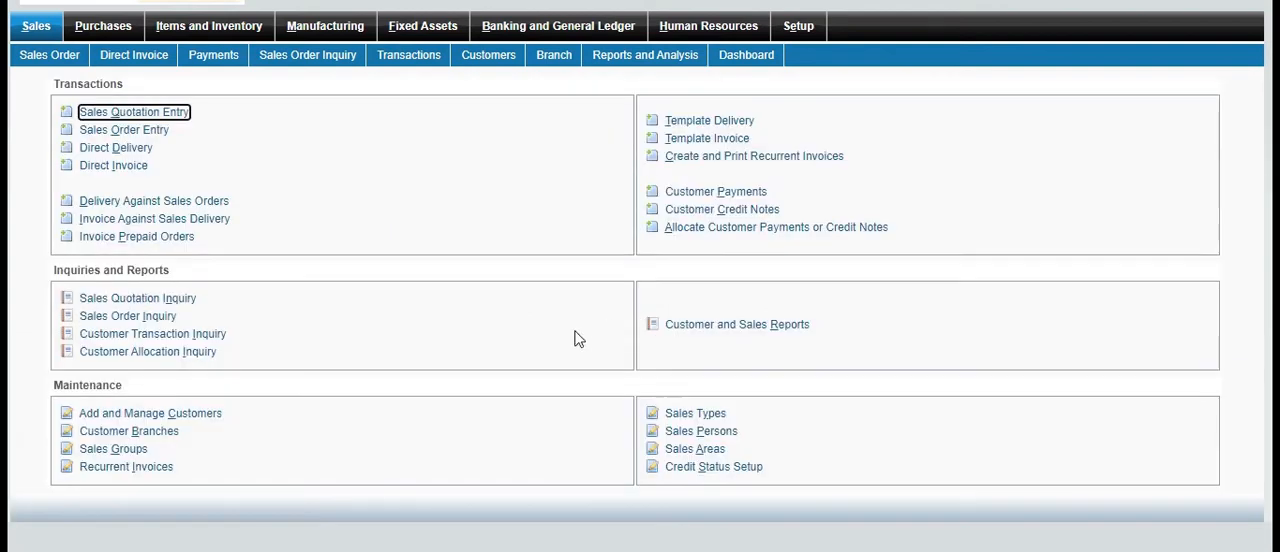
Start a new sales quotation and select the newly added customer with short name IR
left_click(184, 121)
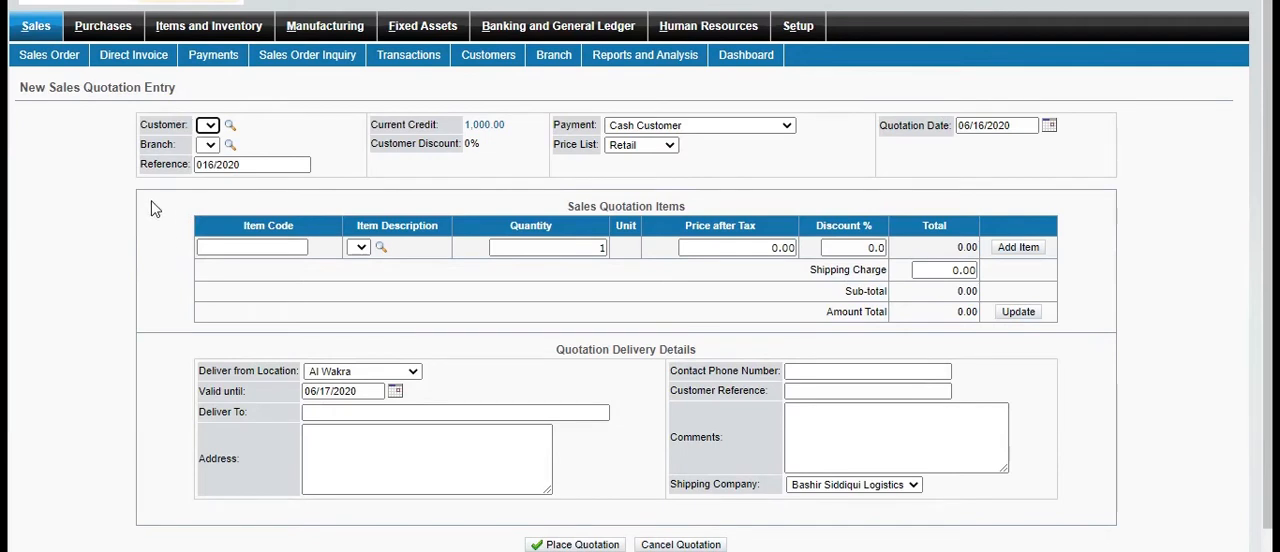
left_click(229, 125)
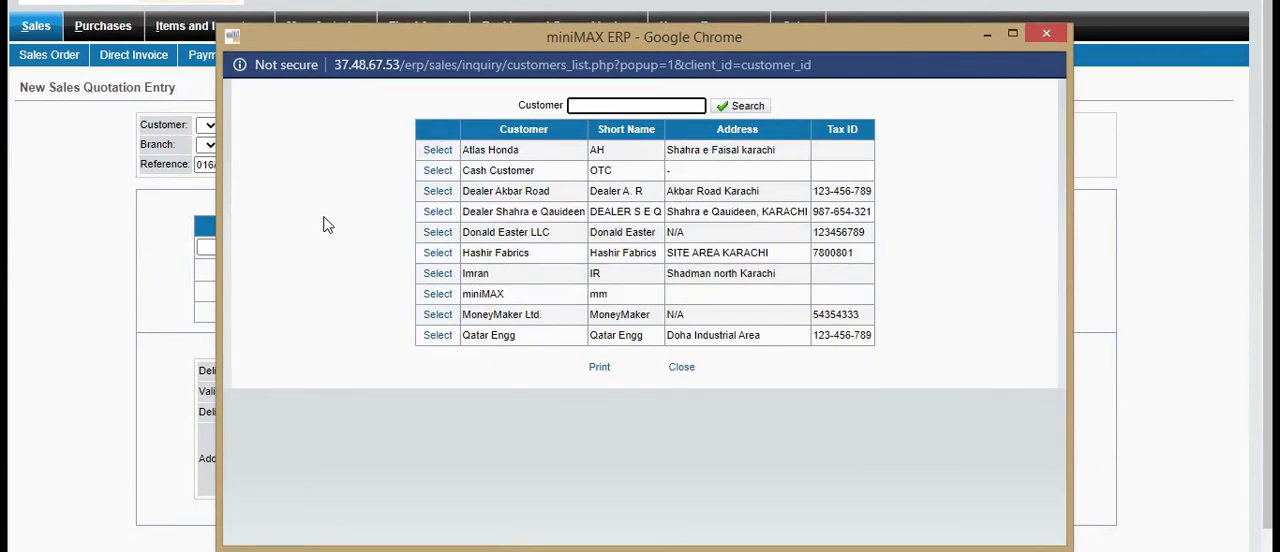
left_click(437, 276)
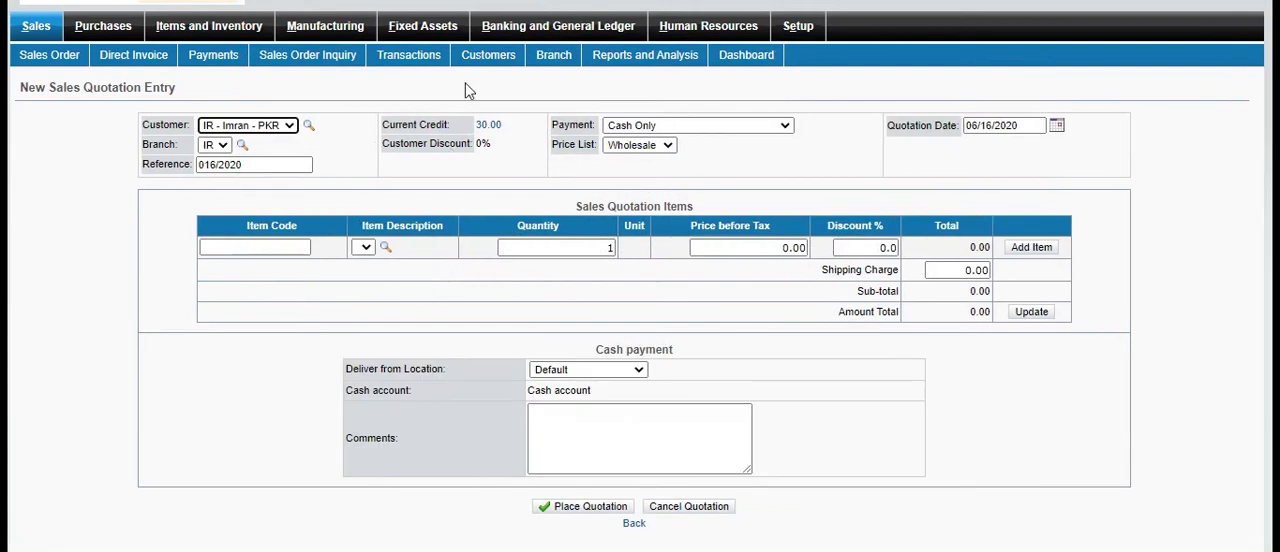
Add item 1113 Back Wheels to the quotation with a price before tax of 5000
left_click(385, 247)
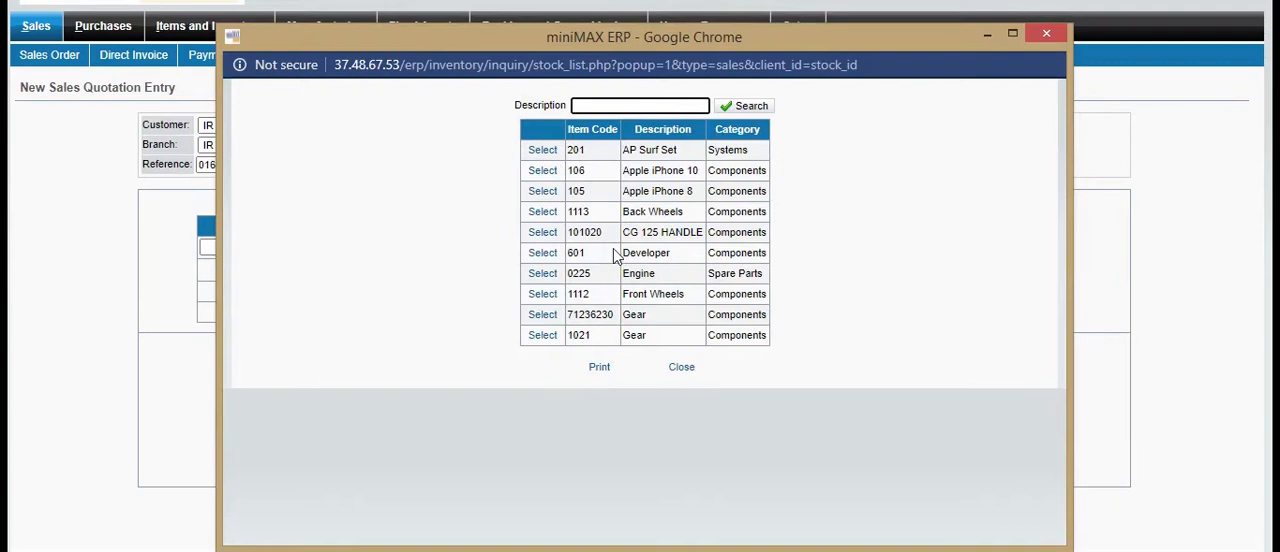
left_click(552, 214)
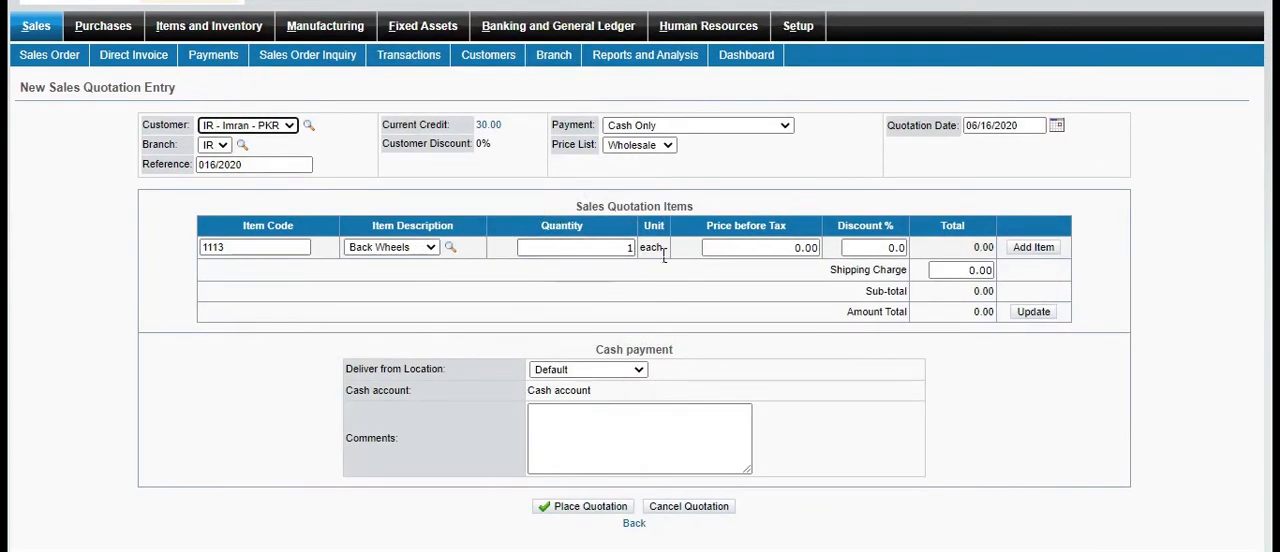
left_click(808, 255)
type("5000")
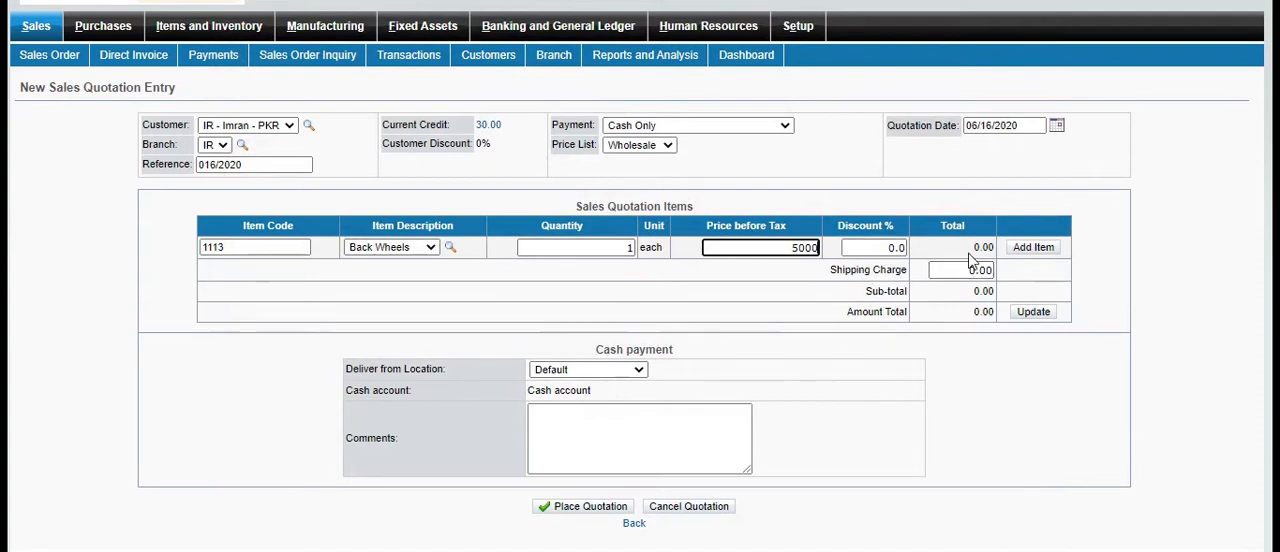
left_click(1033, 249)
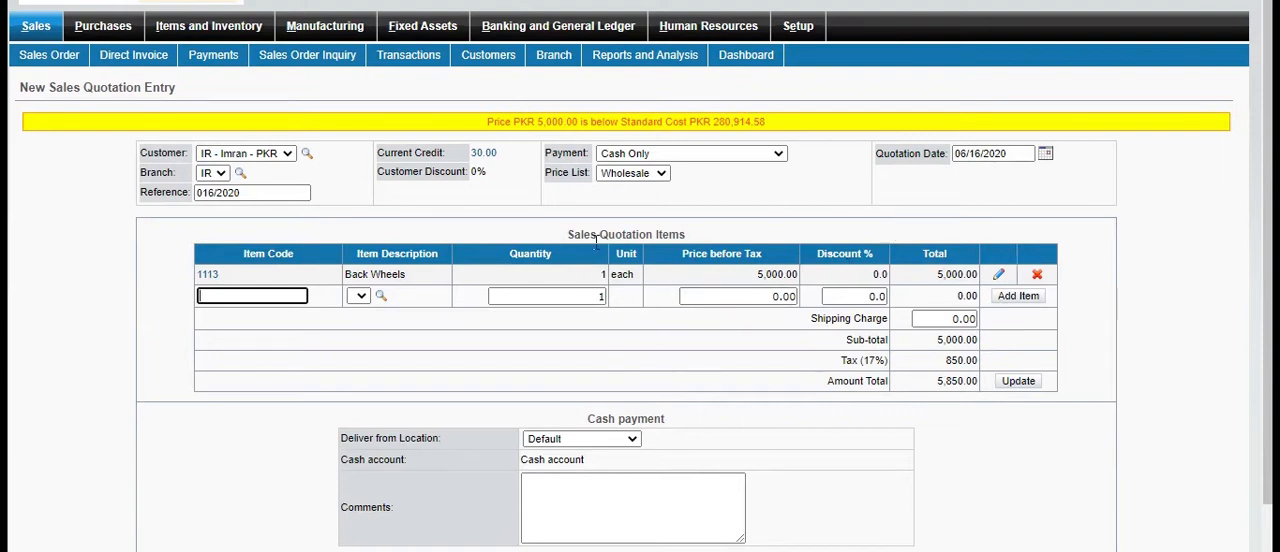
Change the Back Wheels line's price before tax to 20000 and confirm the line update
left_click(999, 274)
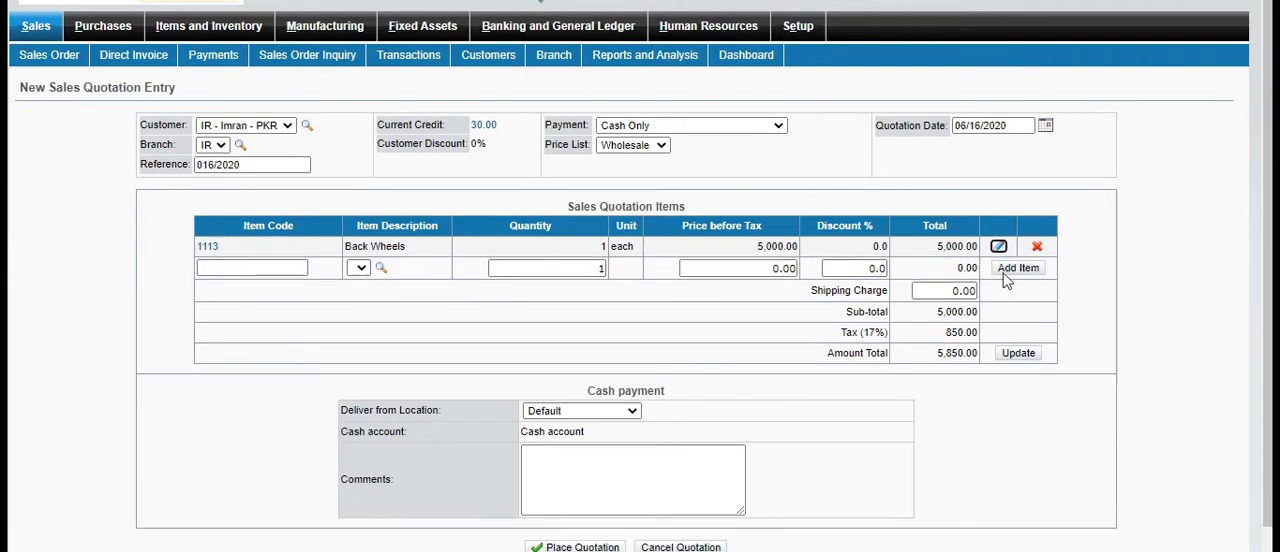
left_click(765, 248)
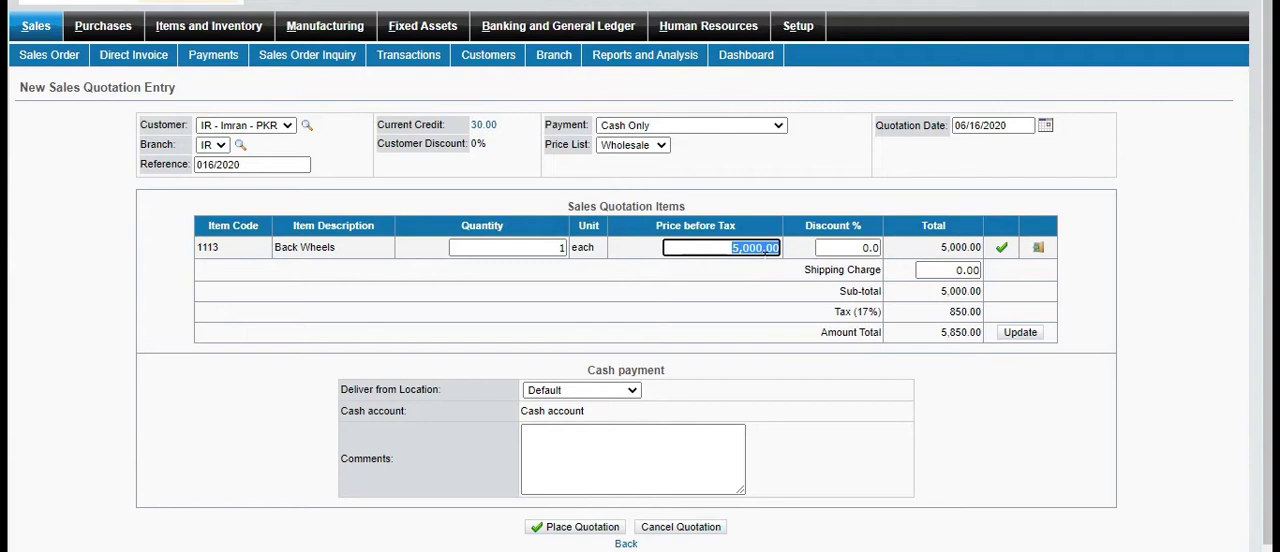
type("200")
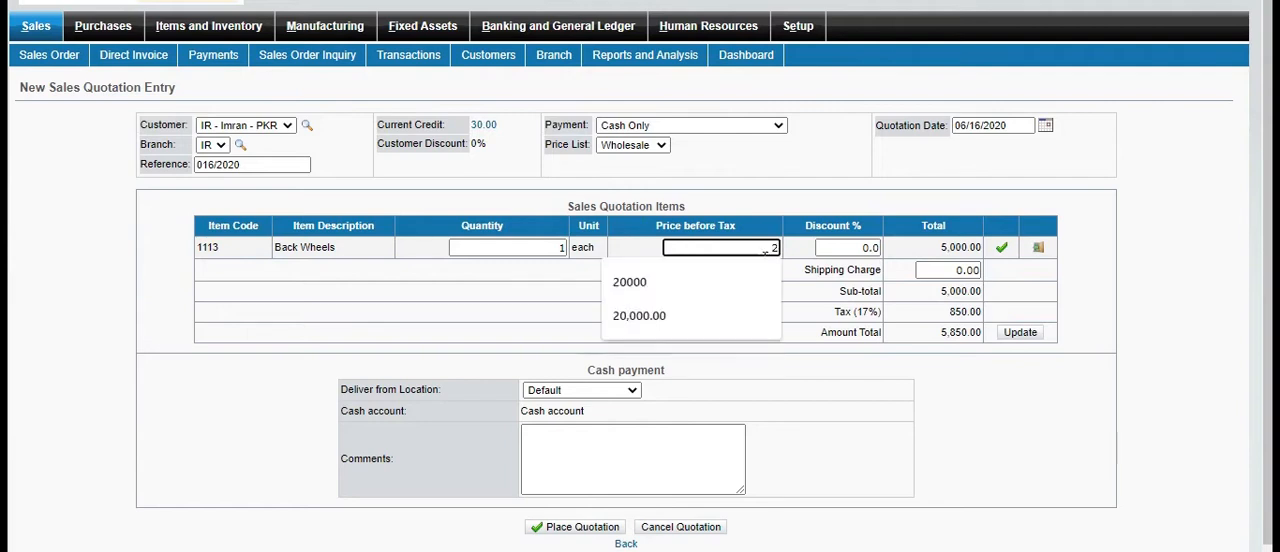
left_click(716, 281)
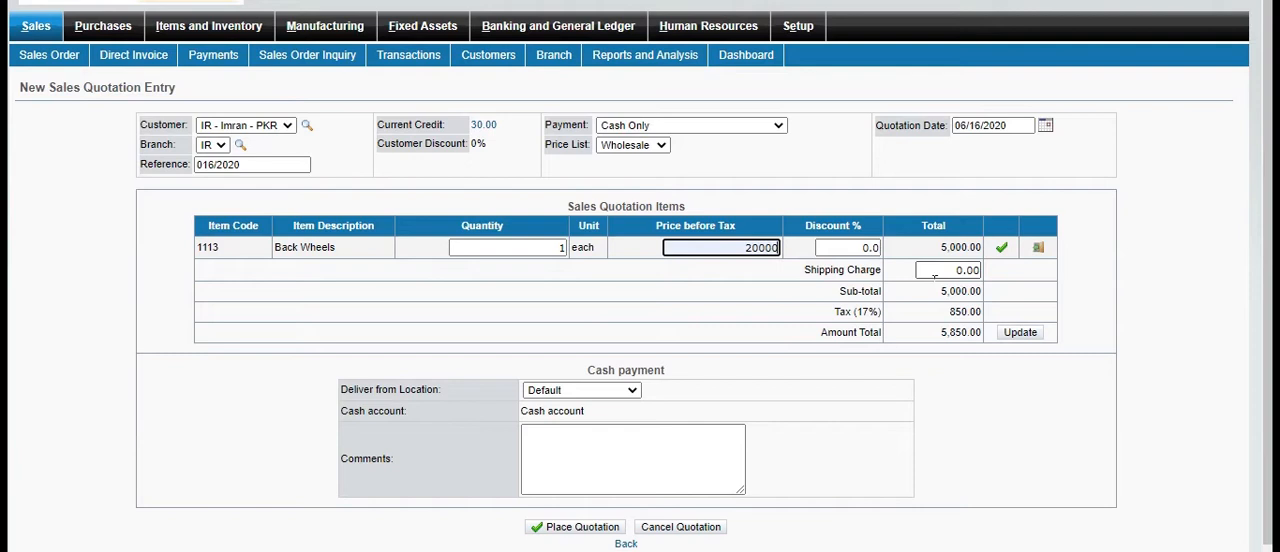
left_click(1002, 249)
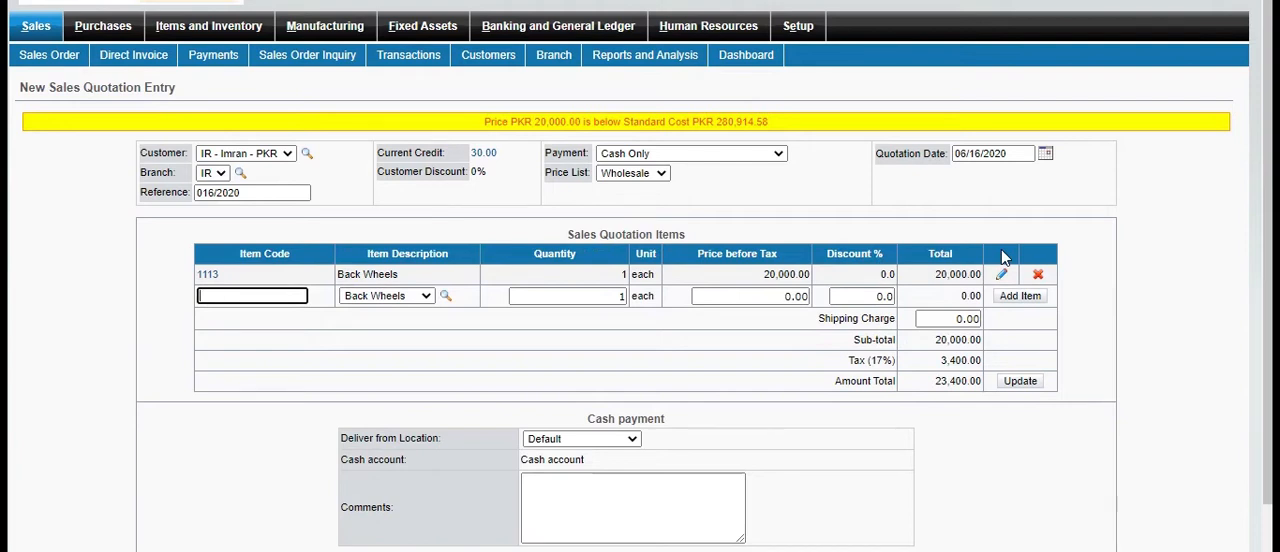
Change the Back Wheels line's price before tax to 30000 and confirm the line update
left_click(1002, 276)
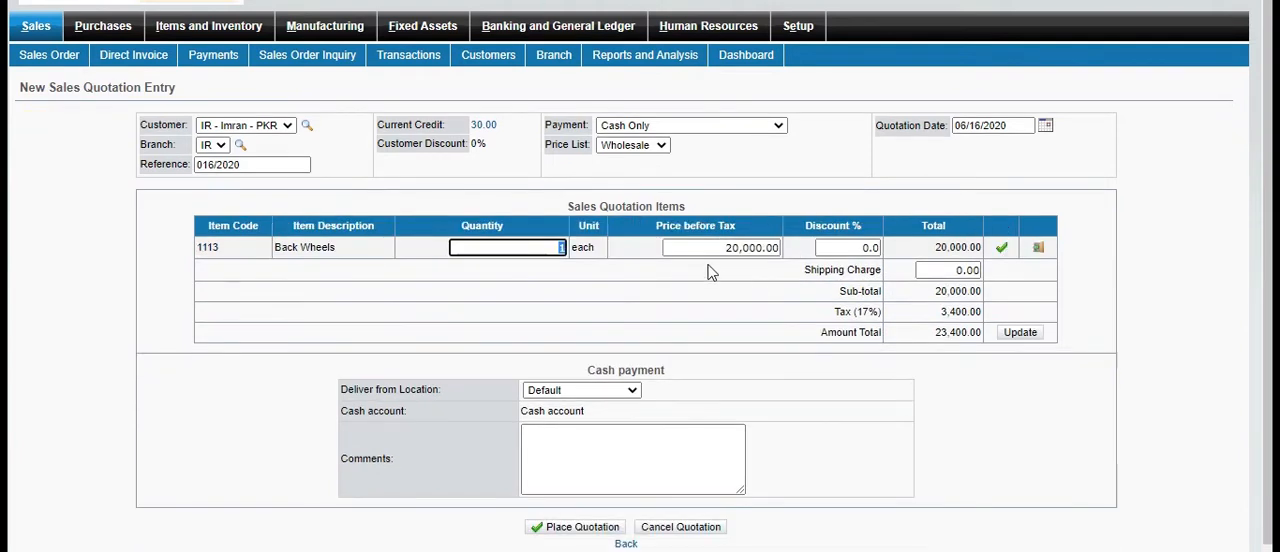
key("Tab")
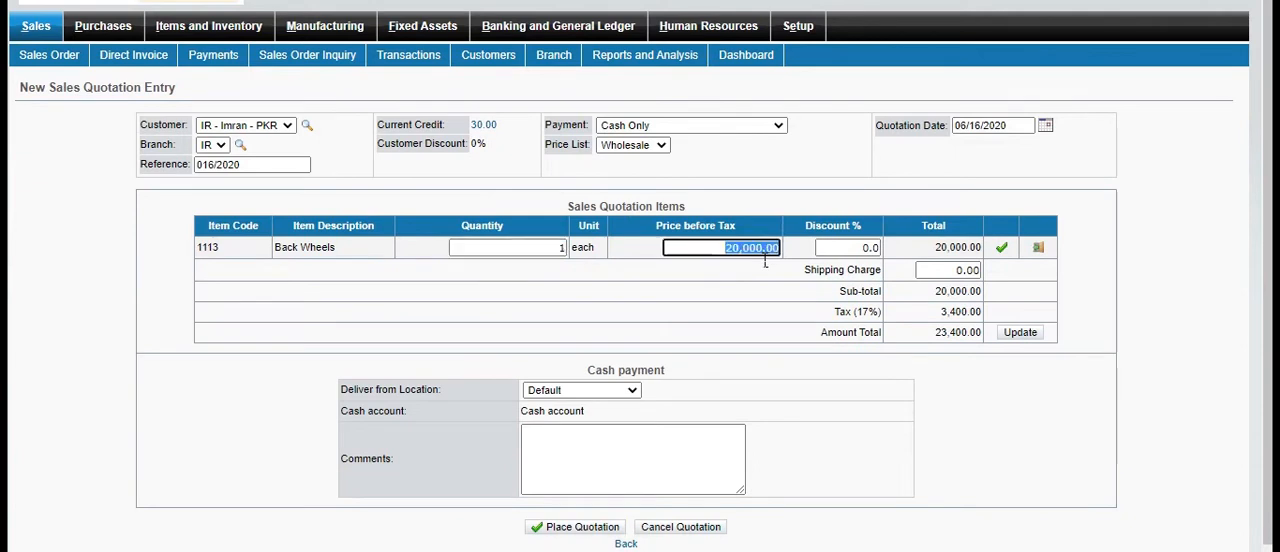
type("30000")
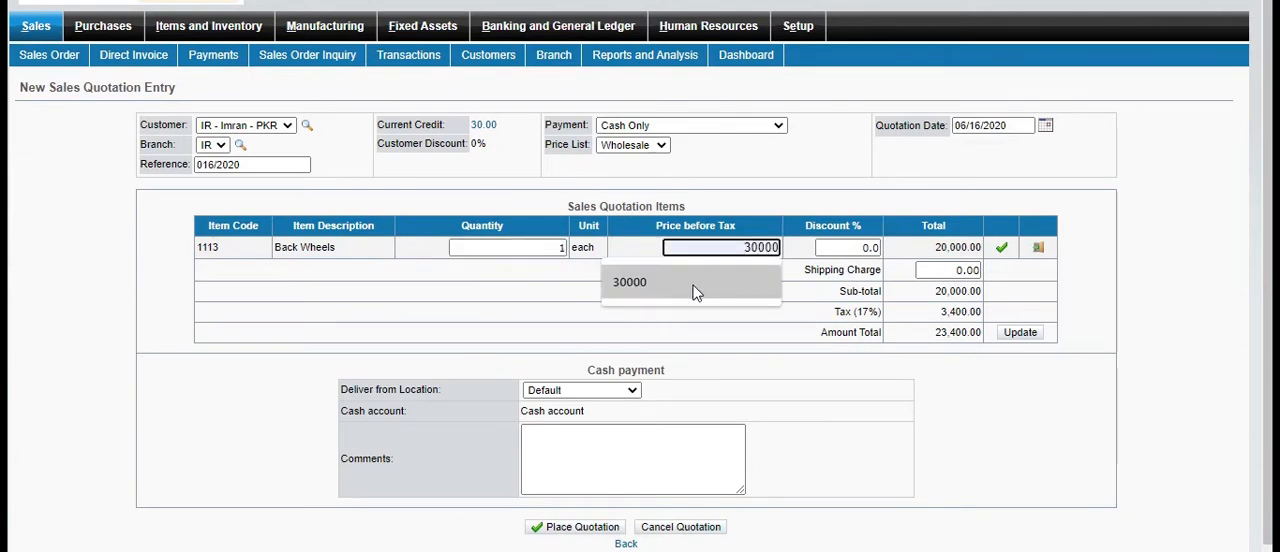
left_click(697, 284)
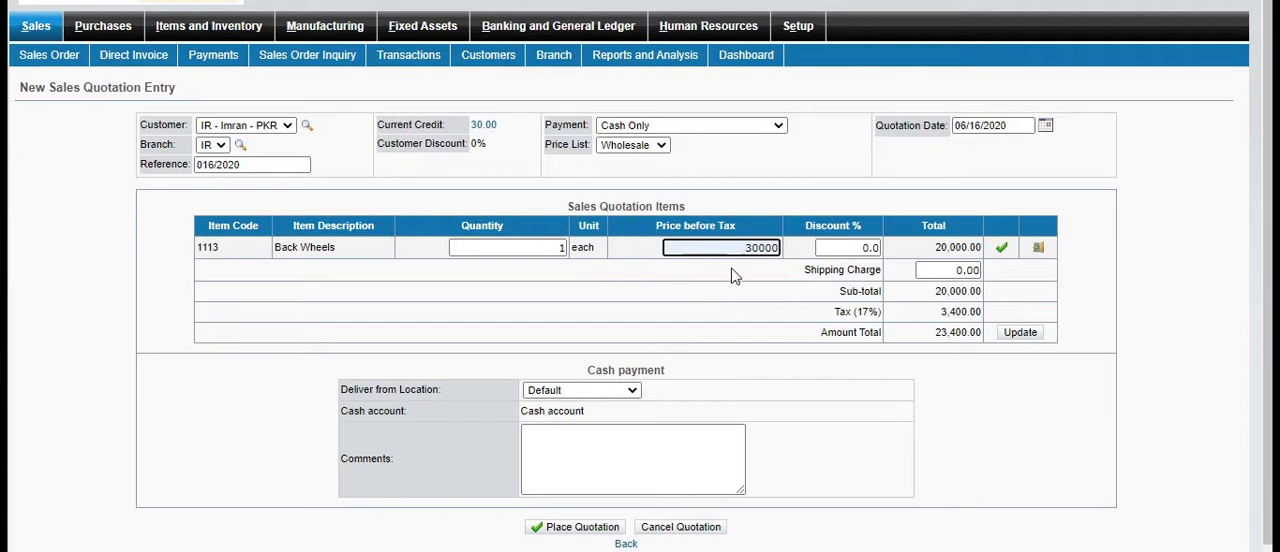
left_click(1010, 248)
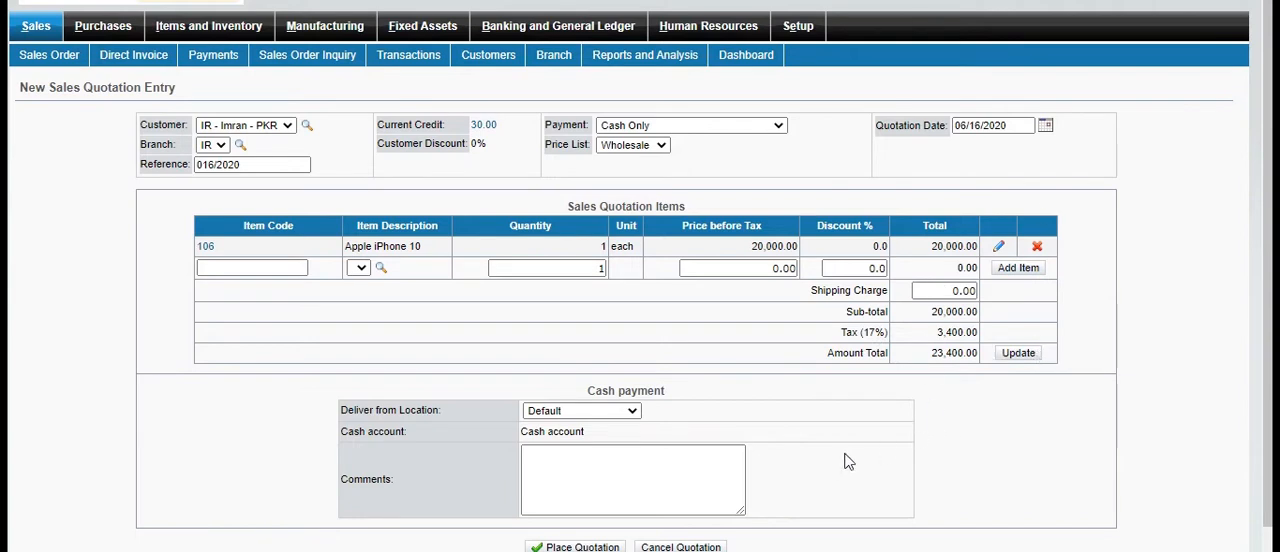
Enter the comment xyz on the sales quotation for the Apple iPhone 10 and place the quotation
left_click(574, 497)
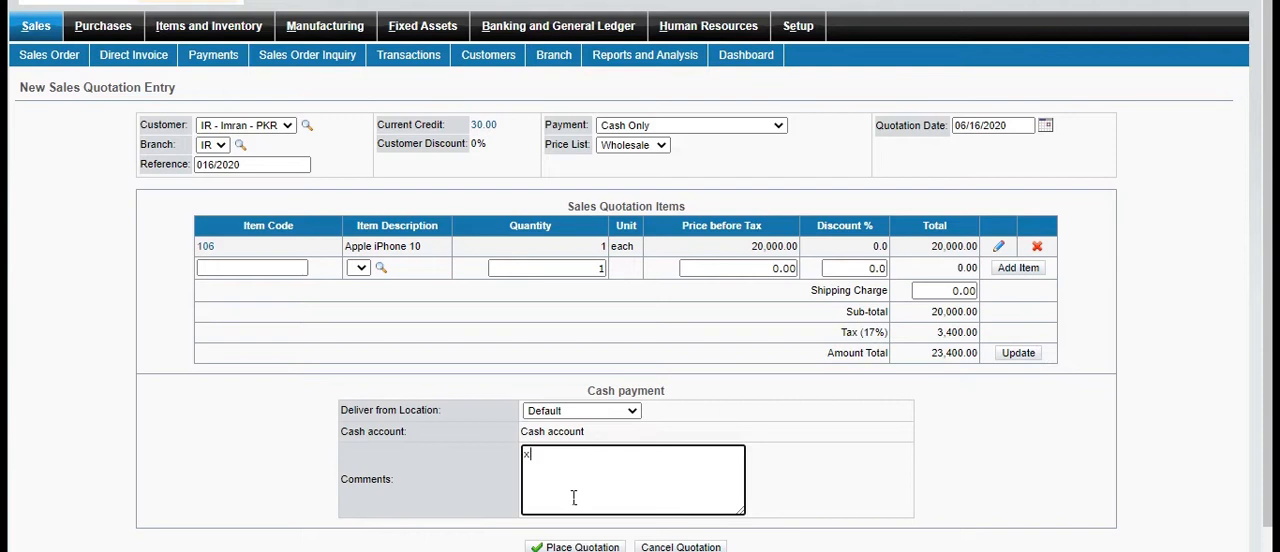
left_click(1190, 474)
scroll(1190, 474, "down", 1)
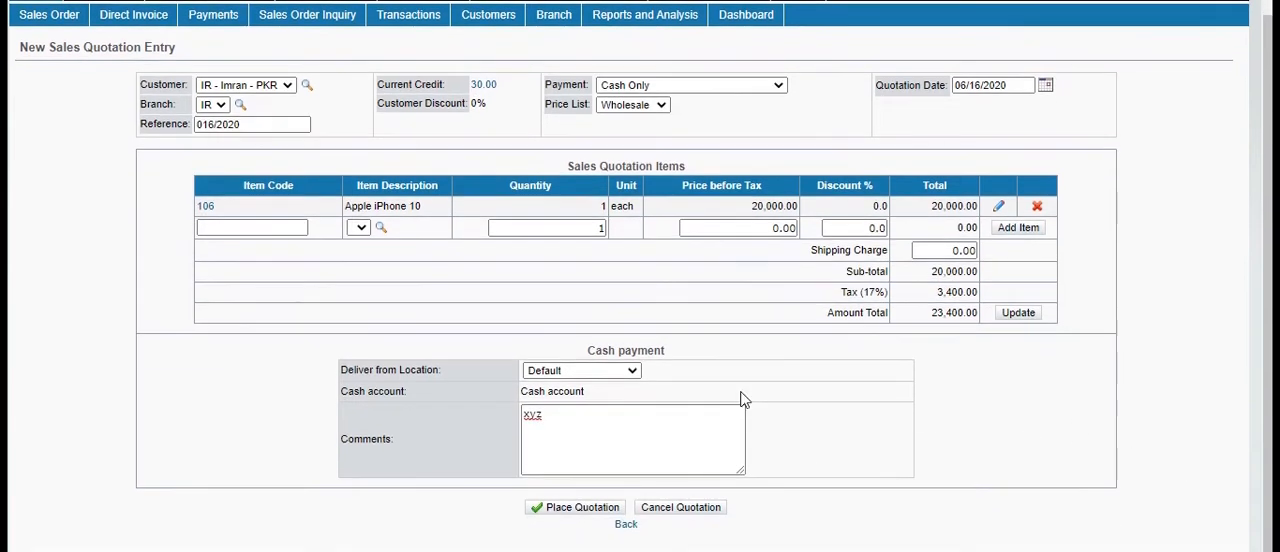
left_click(575, 510)
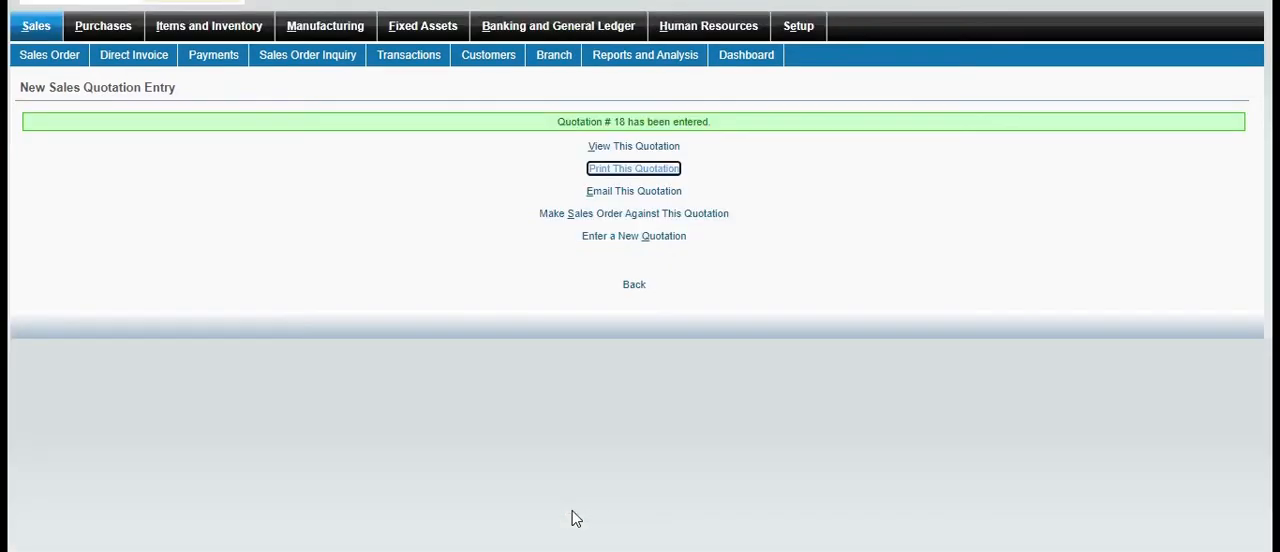
Review the placed quotation's details and its printable version, closing each view
left_click(668, 148)
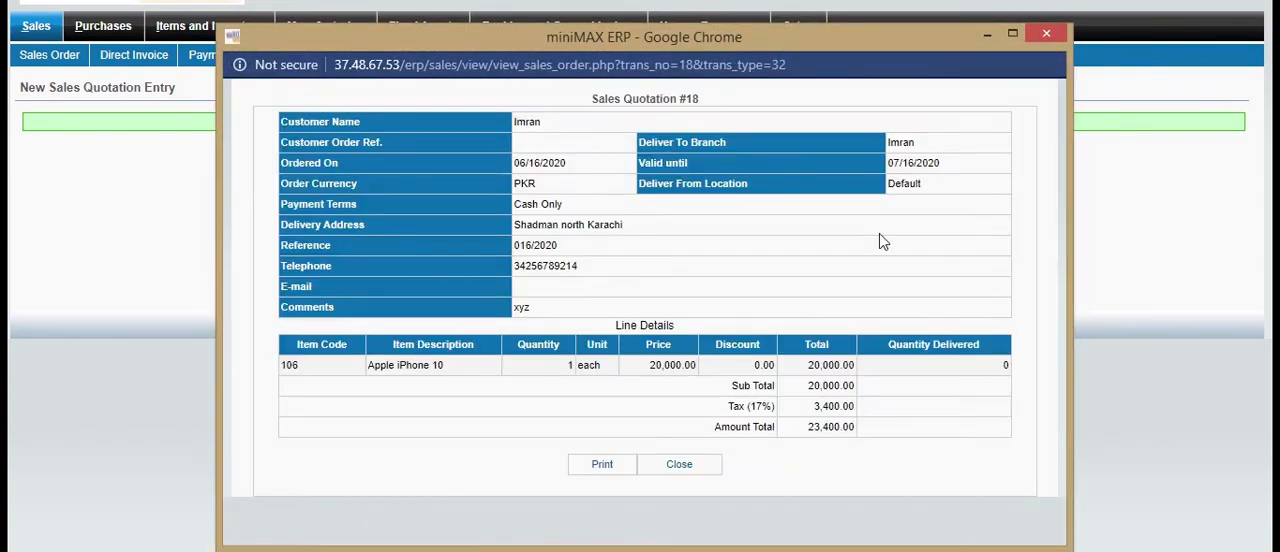
left_click(1045, 35)
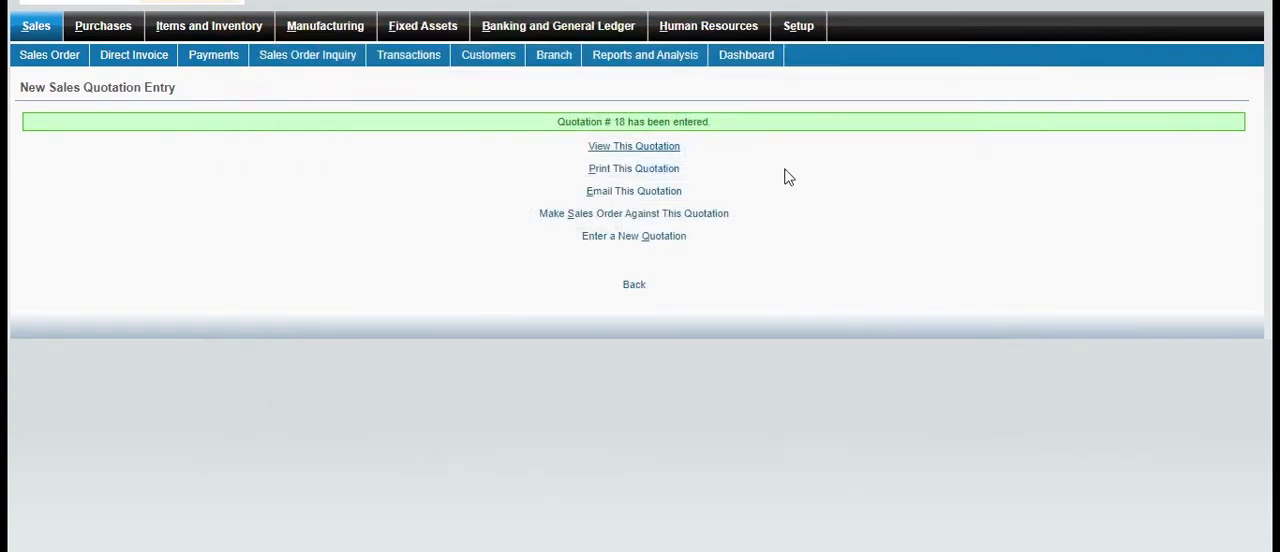
left_click(667, 170)
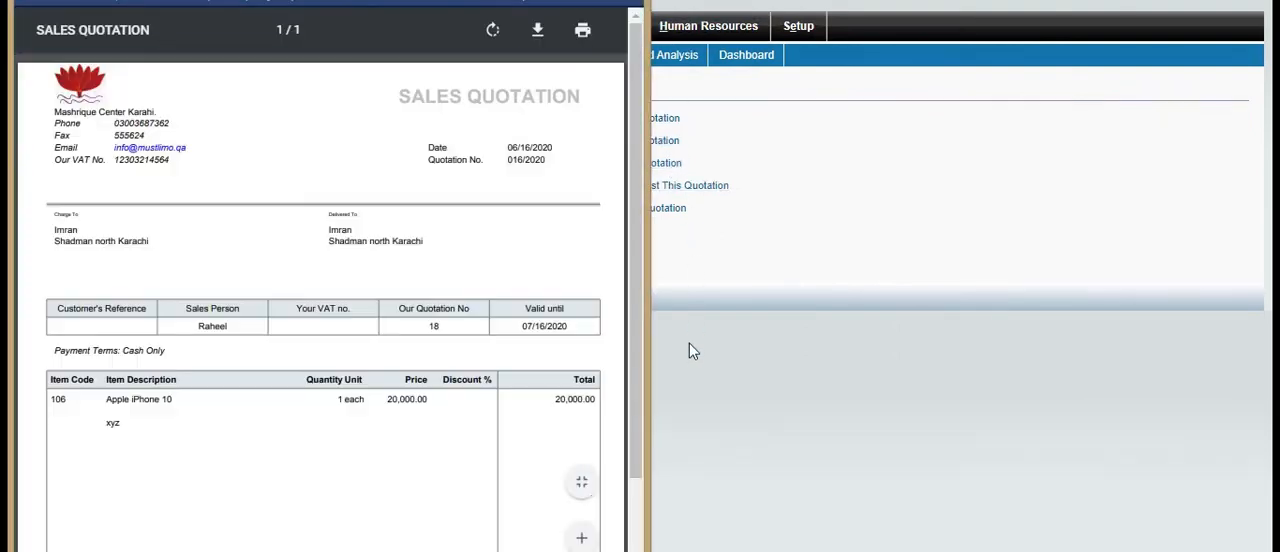
left_click(794, 406)
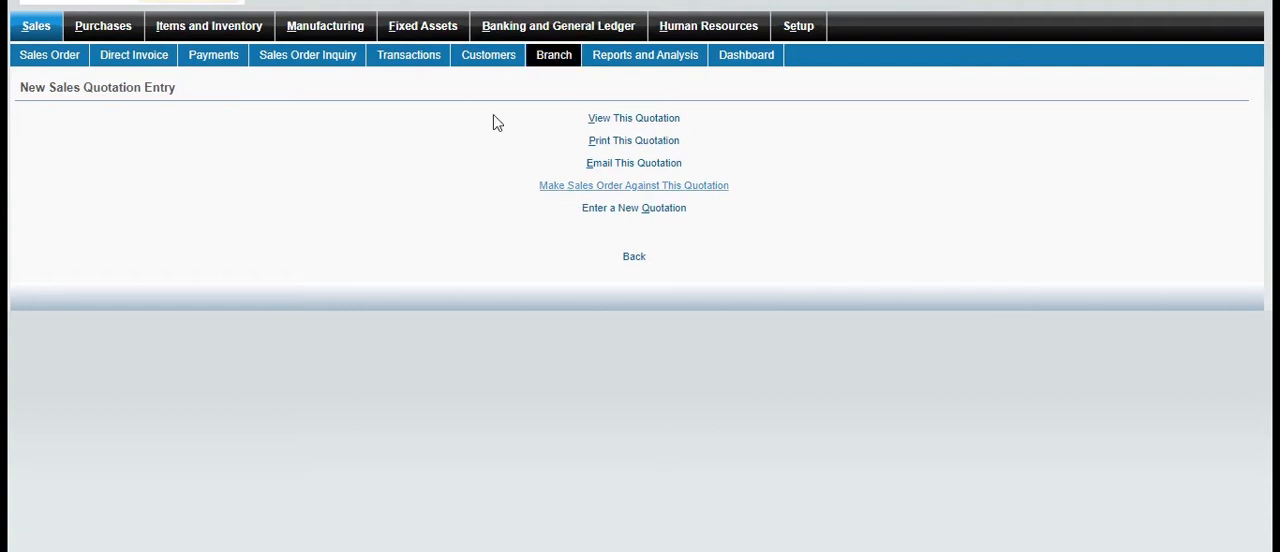
Make a sales order against the quotation for customer IR, place it, and view the placed order
left_click(568, 194)
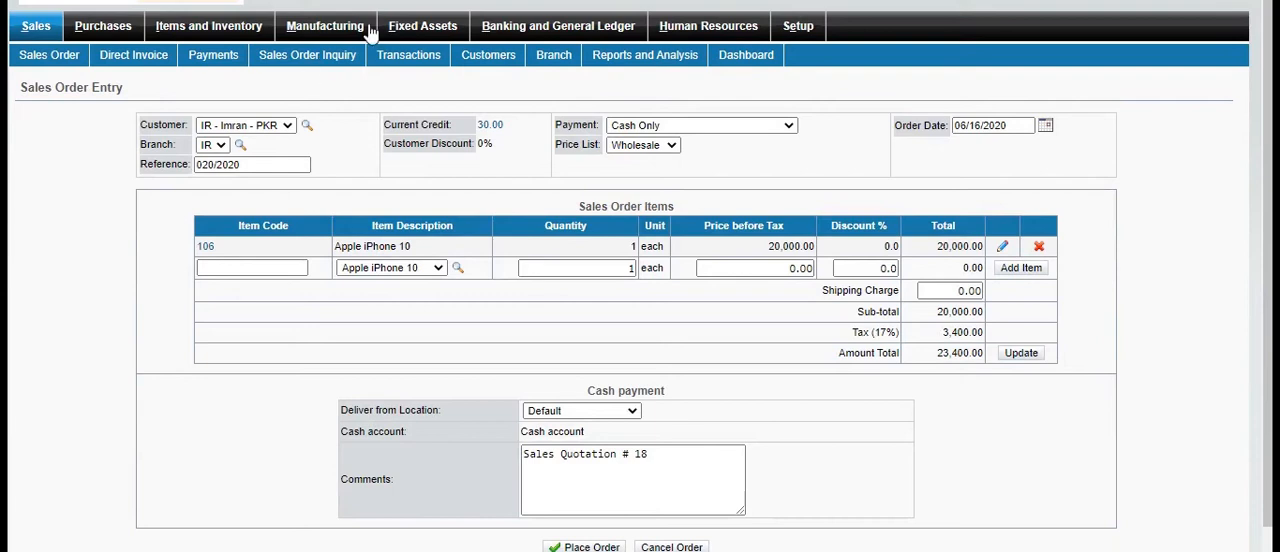
left_click(307, 125)
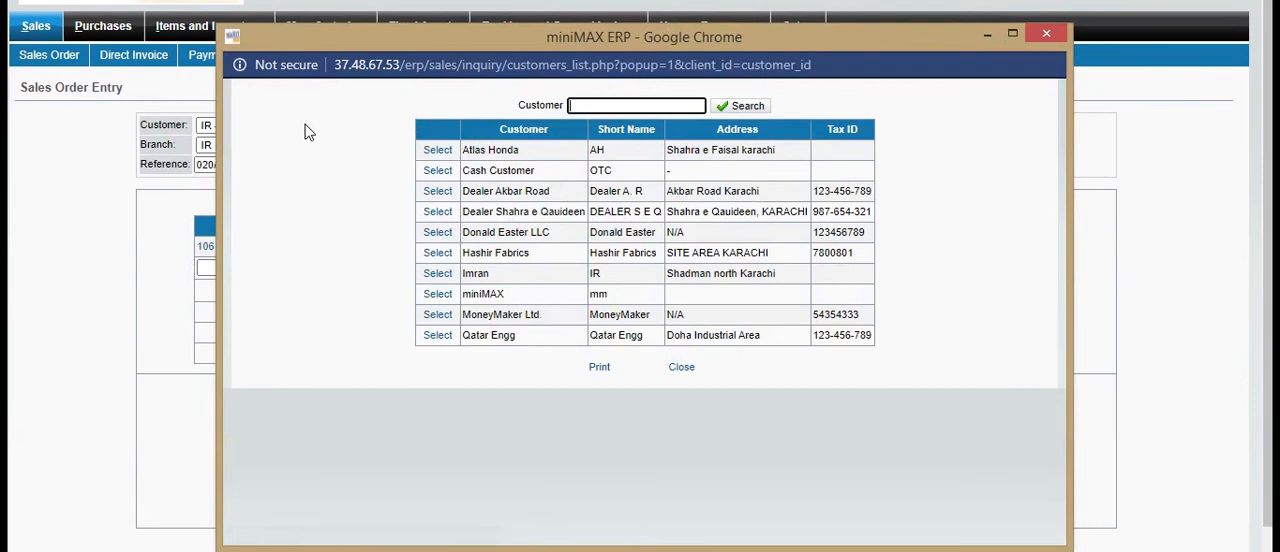
left_click(1056, 34)
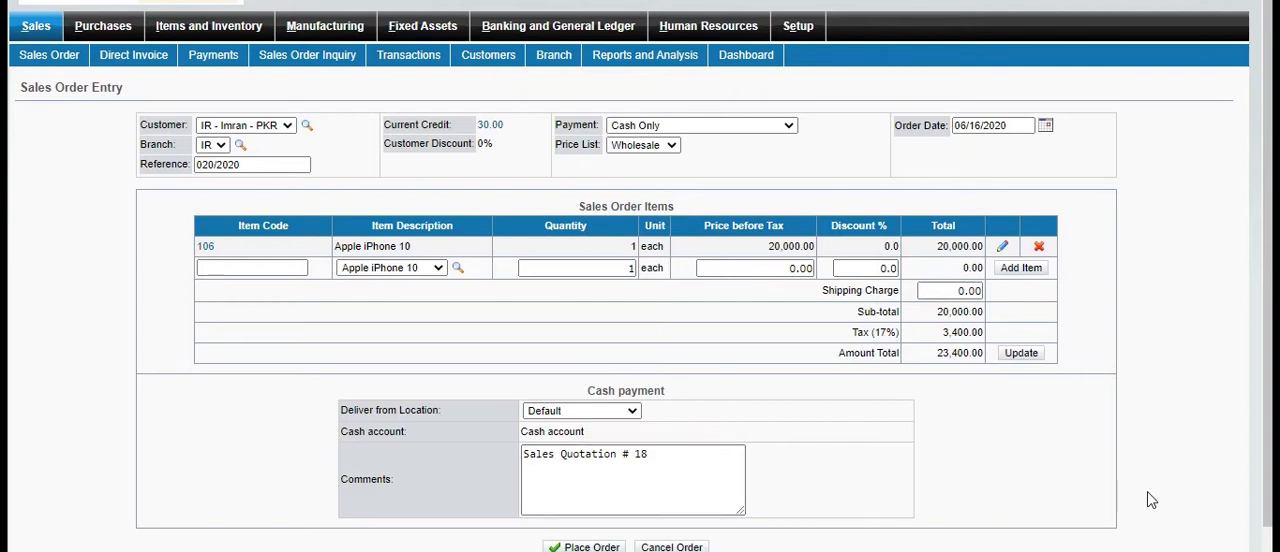
scroll(1148, 493, "down", 1)
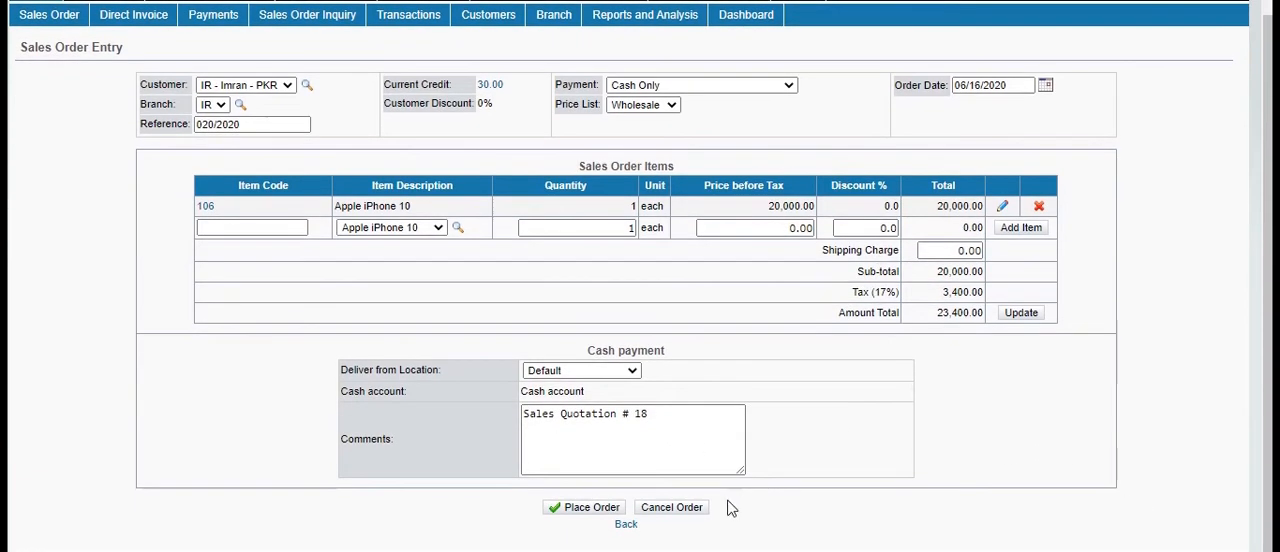
left_click(583, 511)
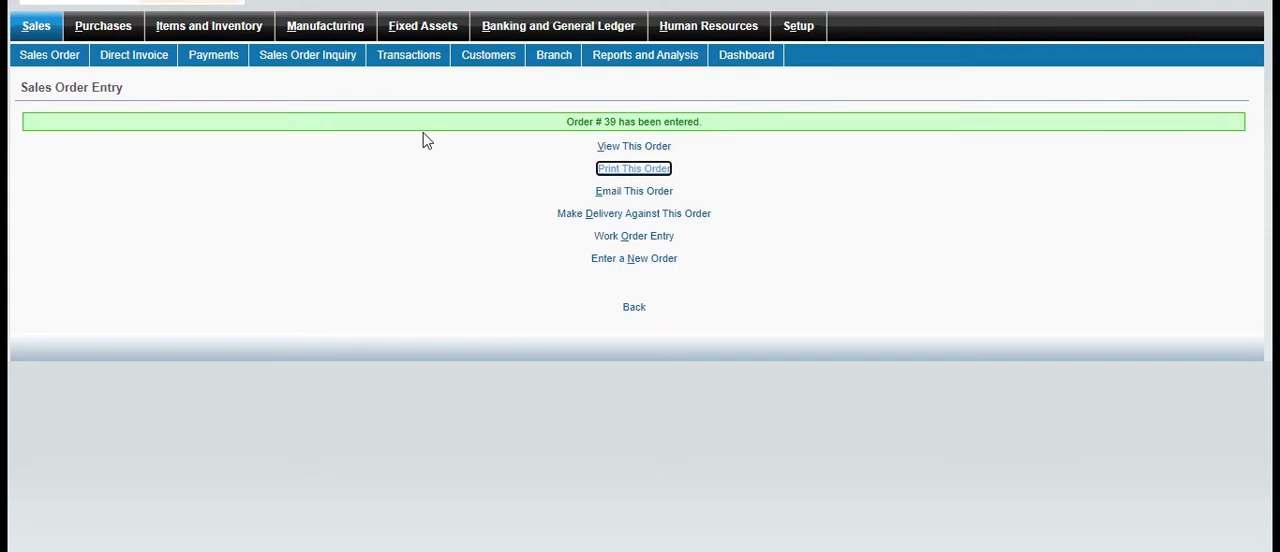
left_click(634, 148)
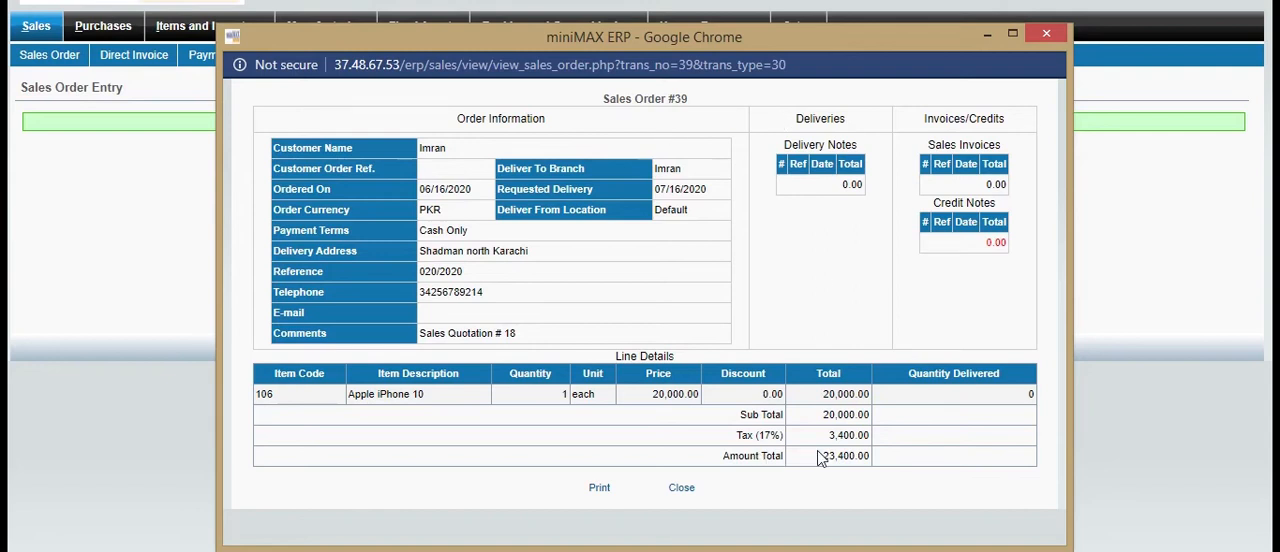
left_click(1045, 32)
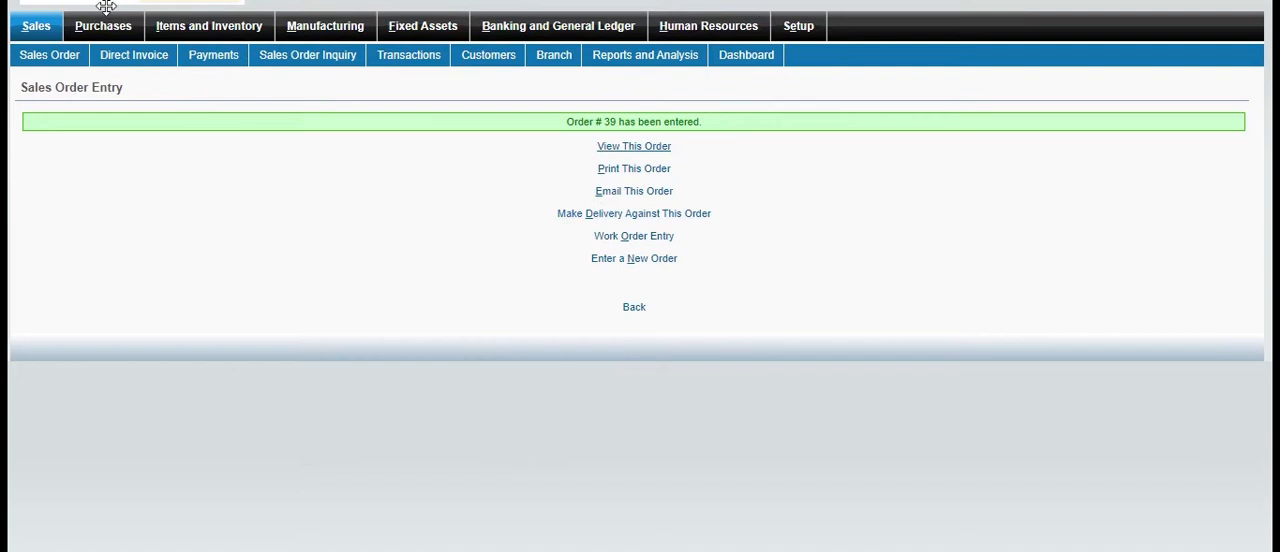
Open the Sales module separately, look at the blank Sales Order Entry form, and return to the placed order's page
right_click(44, 25)
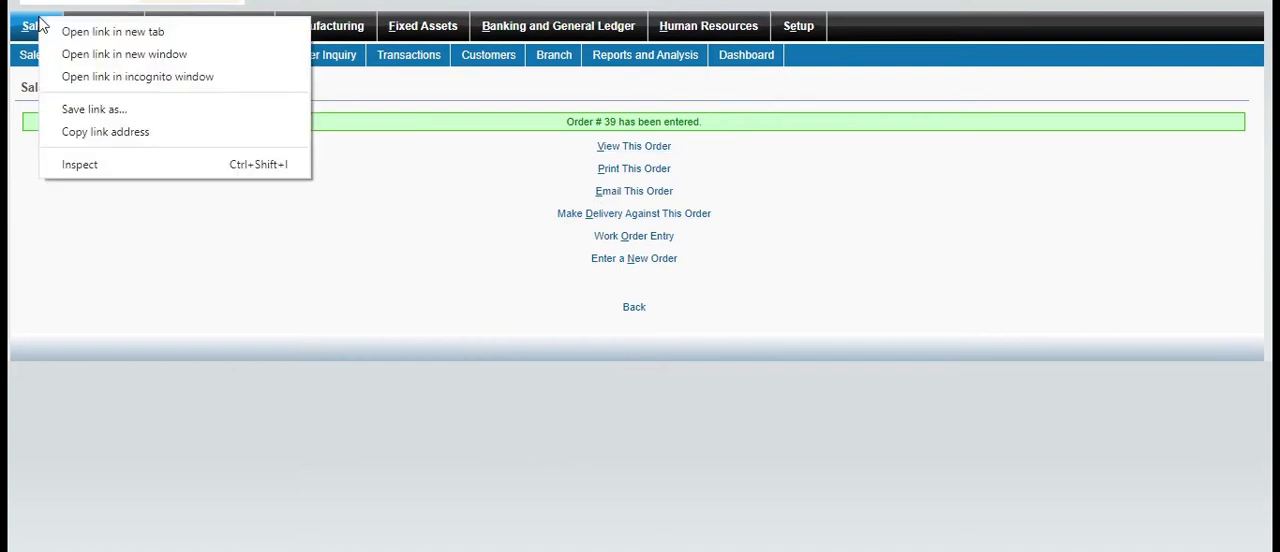
left_click(77, 42)
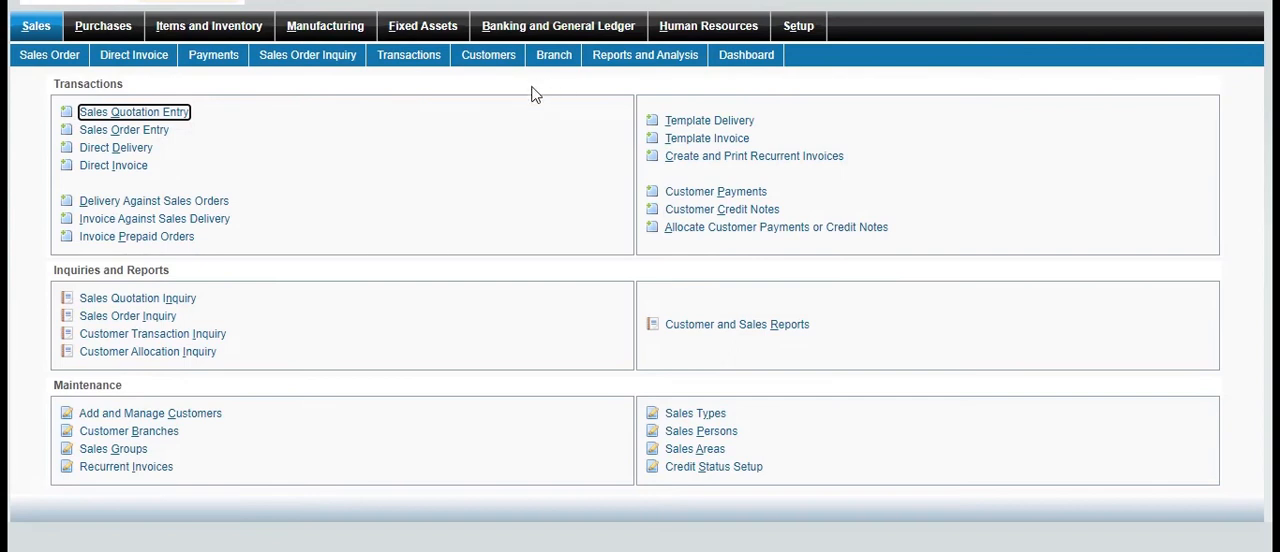
left_click(163, 130)
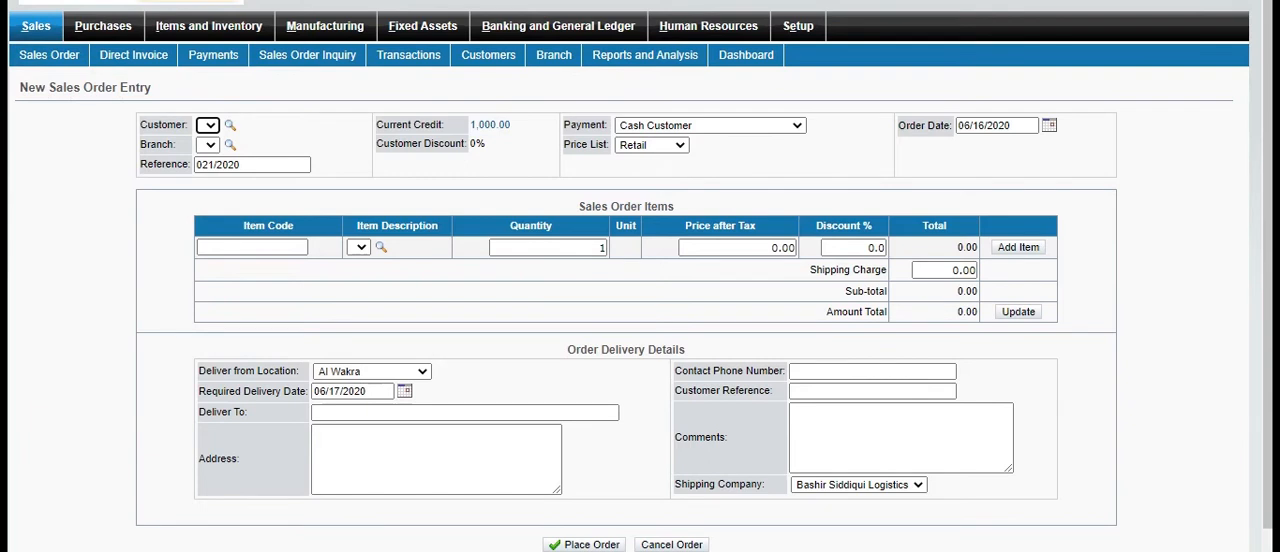
key("alt+Left")
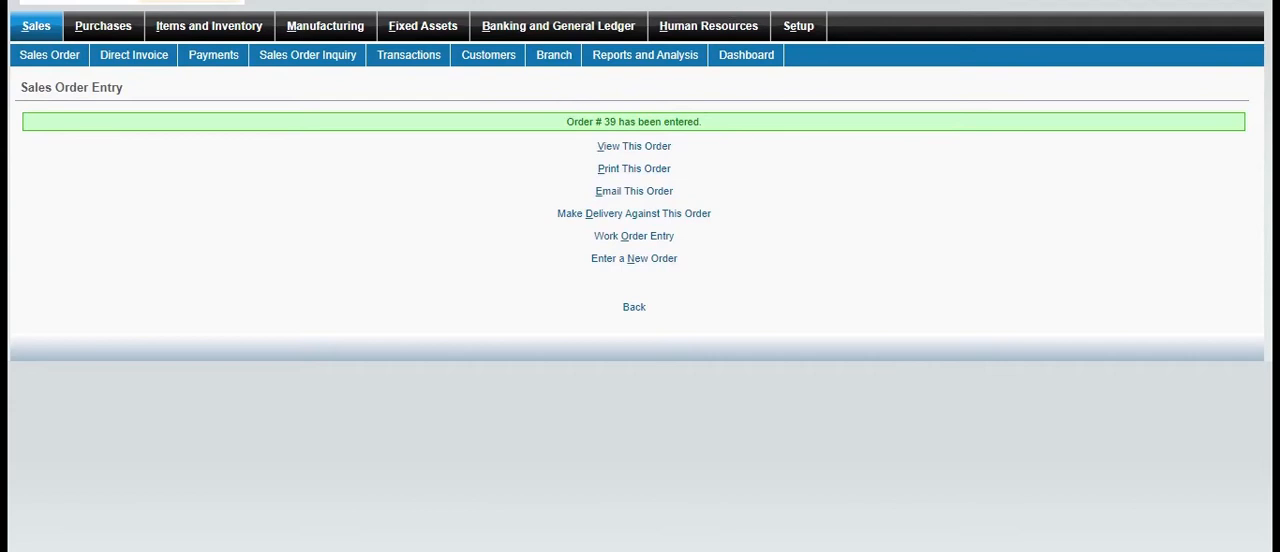
Make a delivery against the sales order, check the shipping company choices, and process the dispatch
left_click(686, 217)
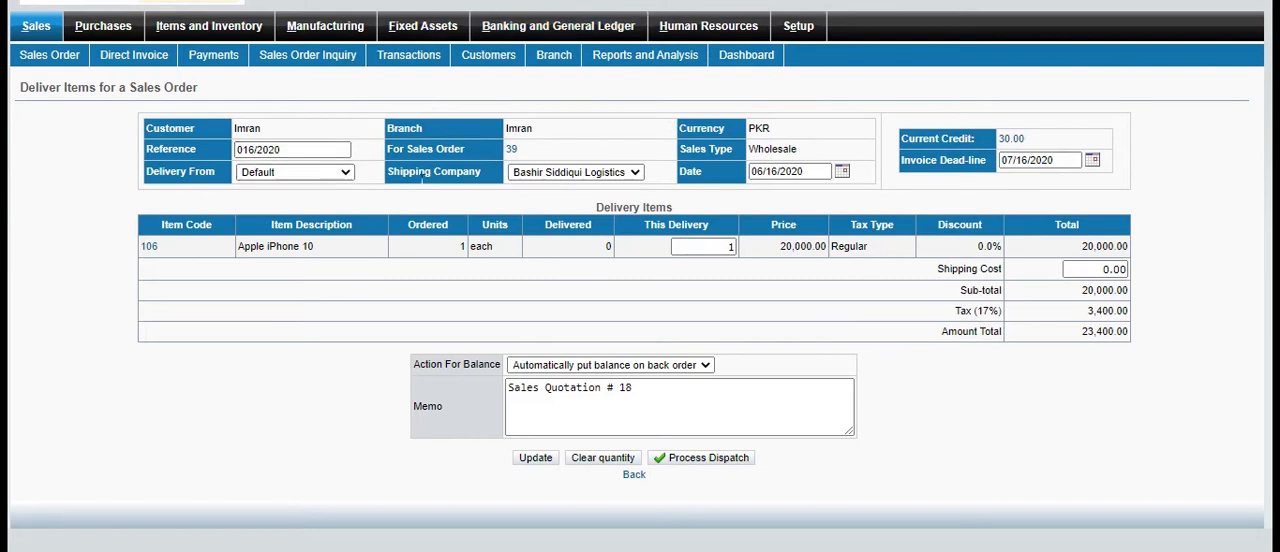
left_click(636, 173)
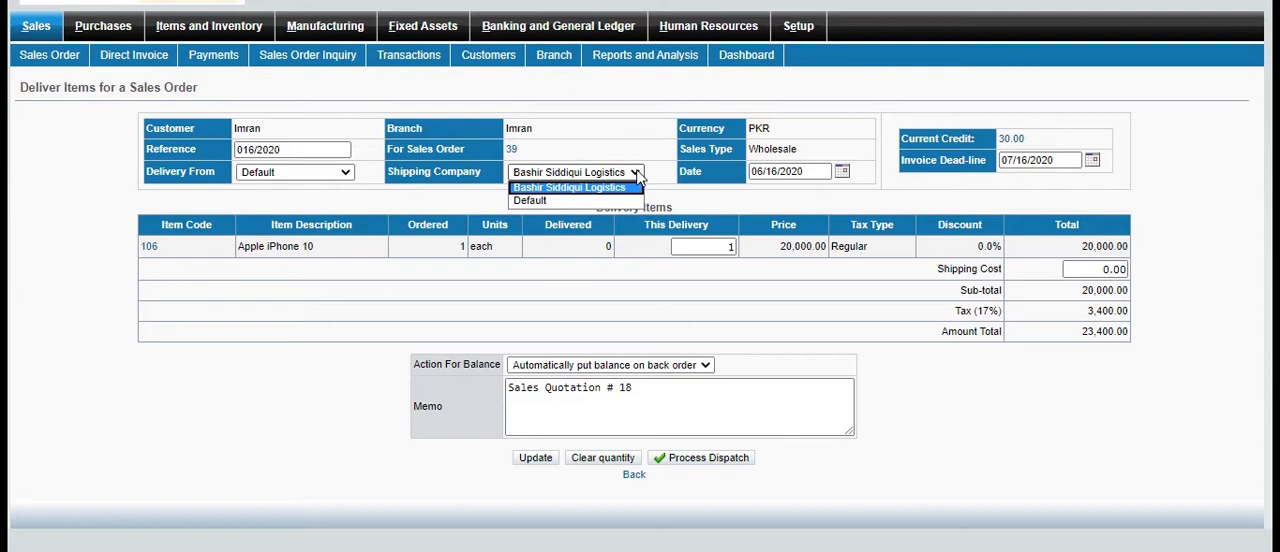
left_click(636, 173)
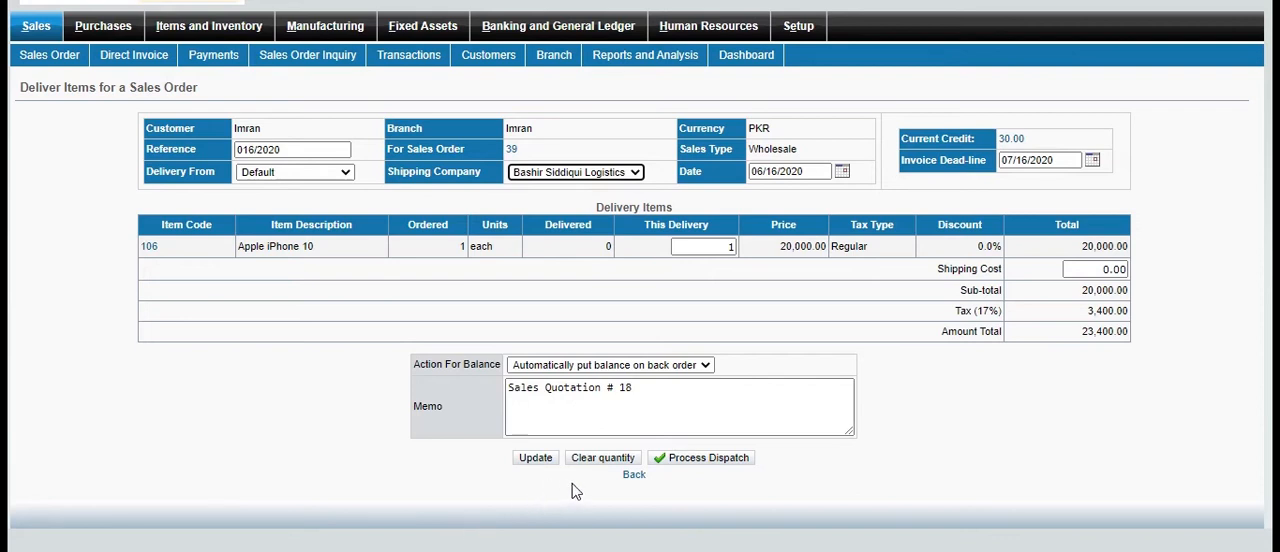
left_click(690, 460)
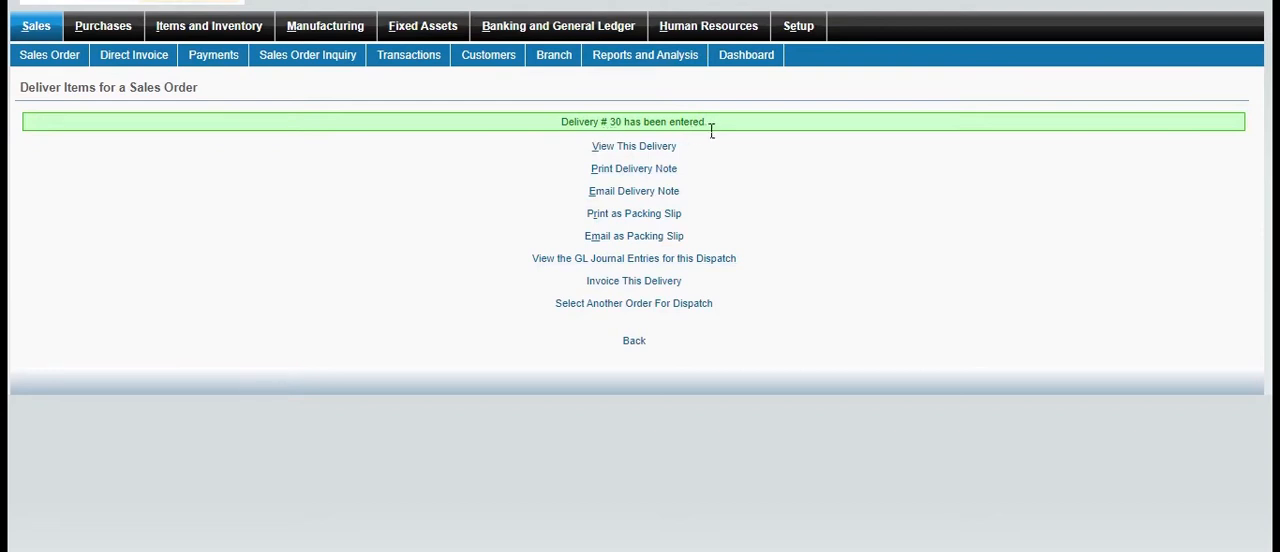
Review the delivery's dispatch note, printable packing slip and GL journal entries
left_click(656, 146)
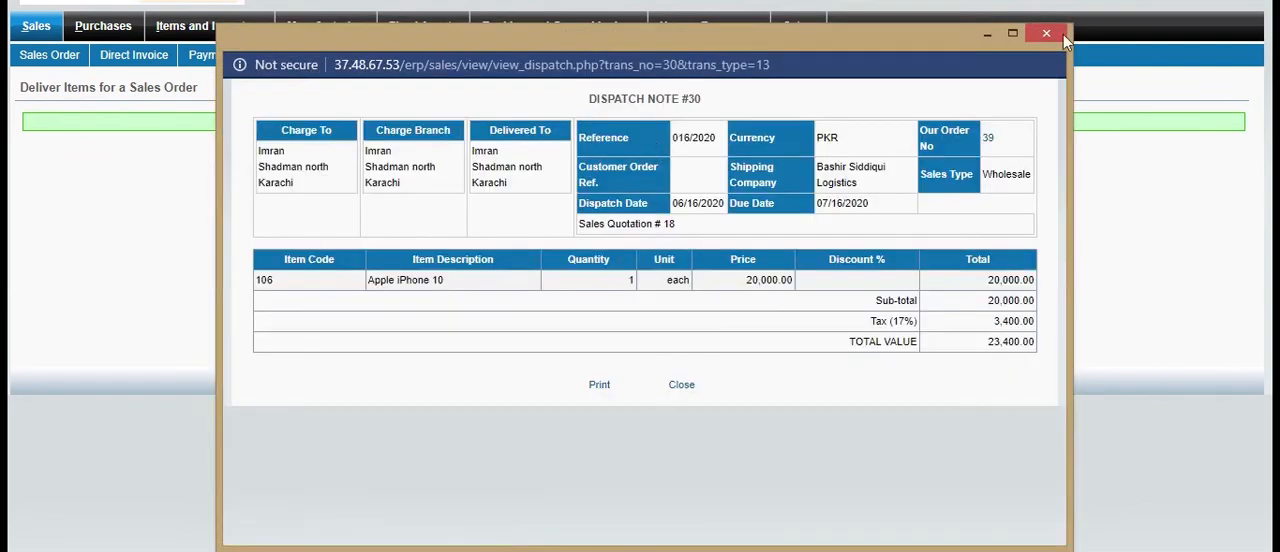
left_click(1047, 33)
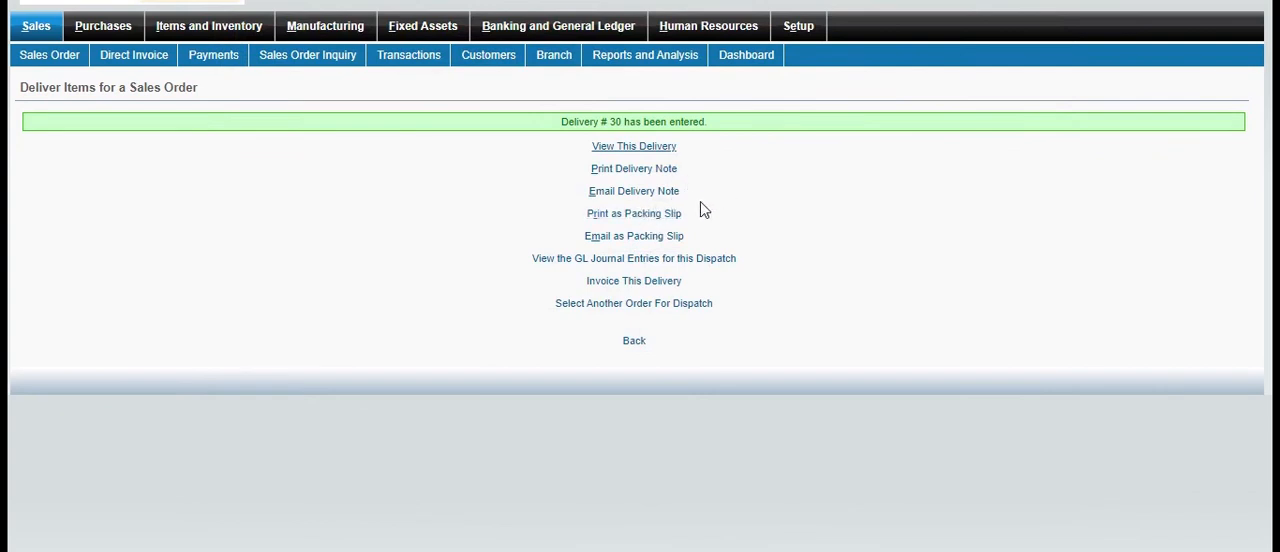
left_click(648, 215)
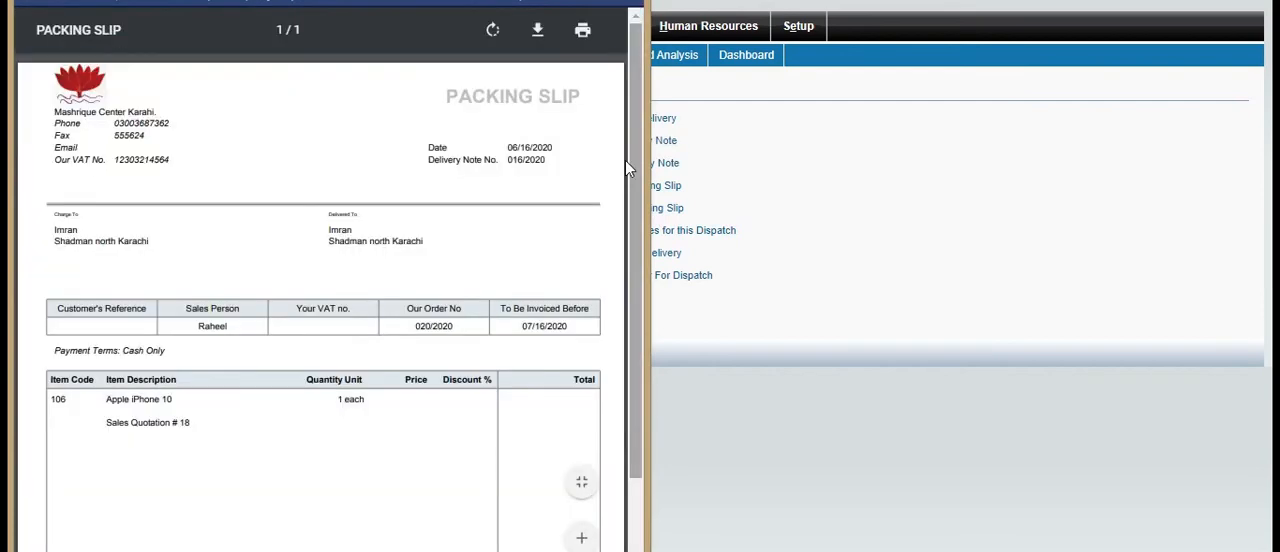
left_click_drag(632, 158, 636, 264)
left_click_drag(632, 380, 632, 189)
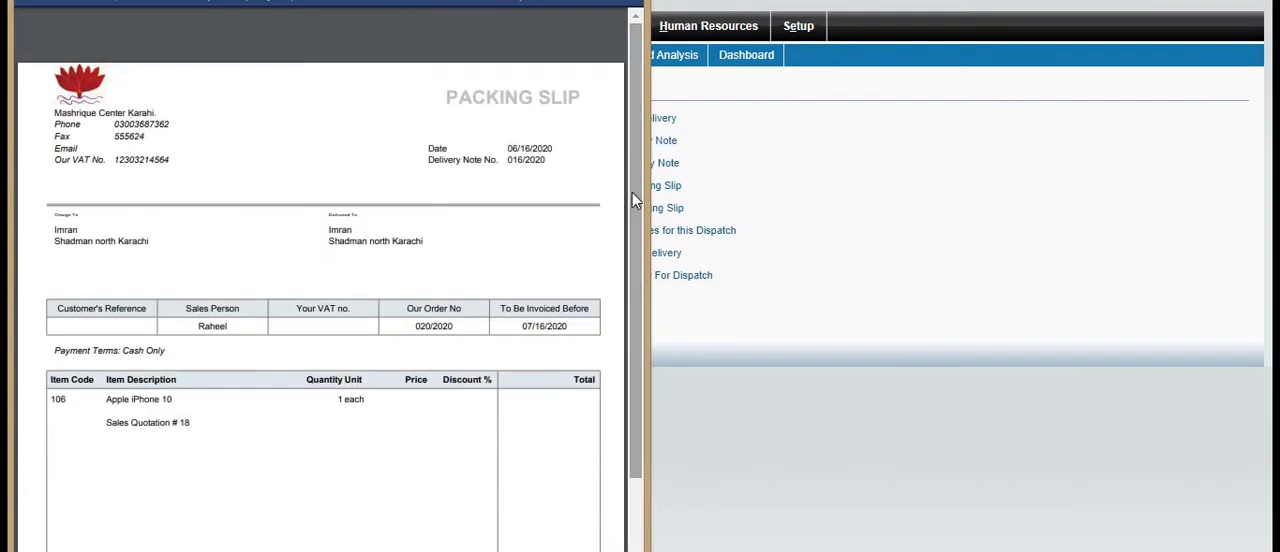
left_click(910, 277)
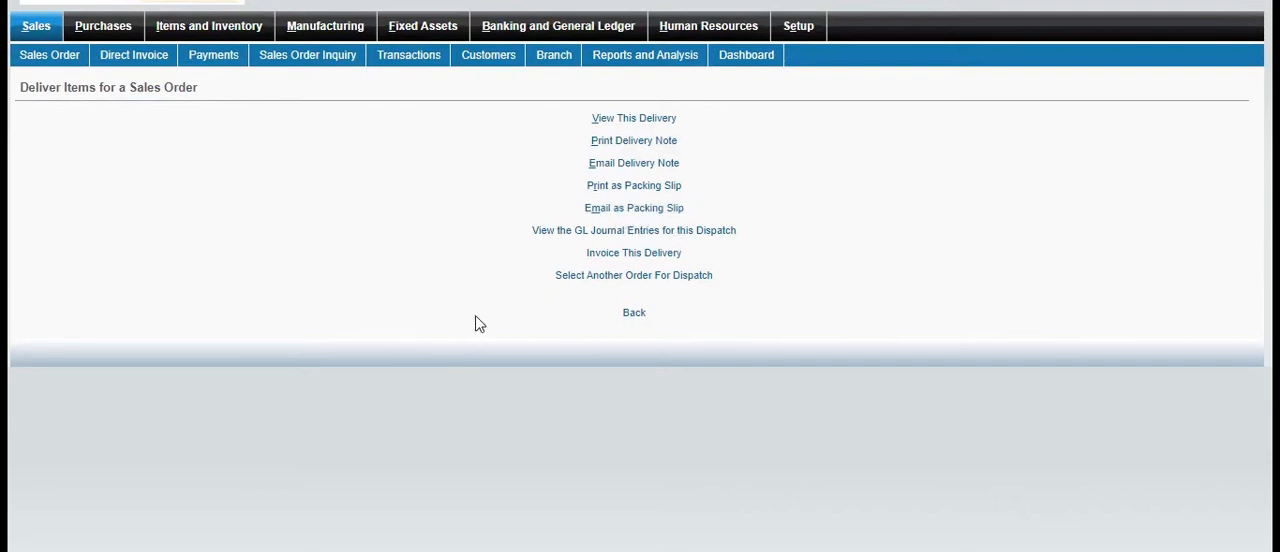
left_click(630, 230)
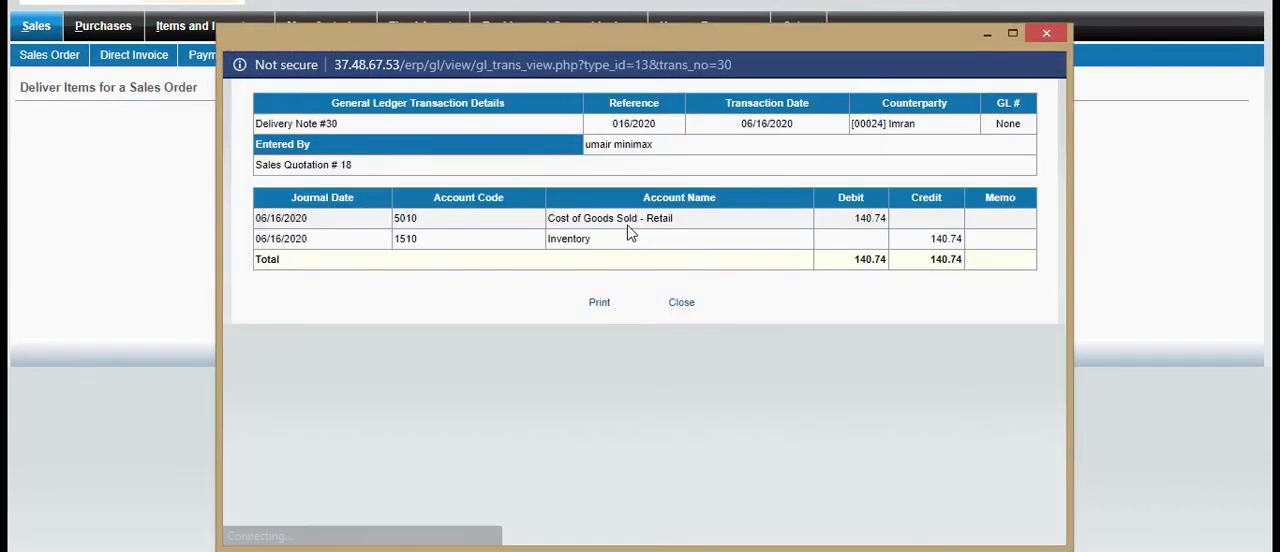
left_click(1040, 33)
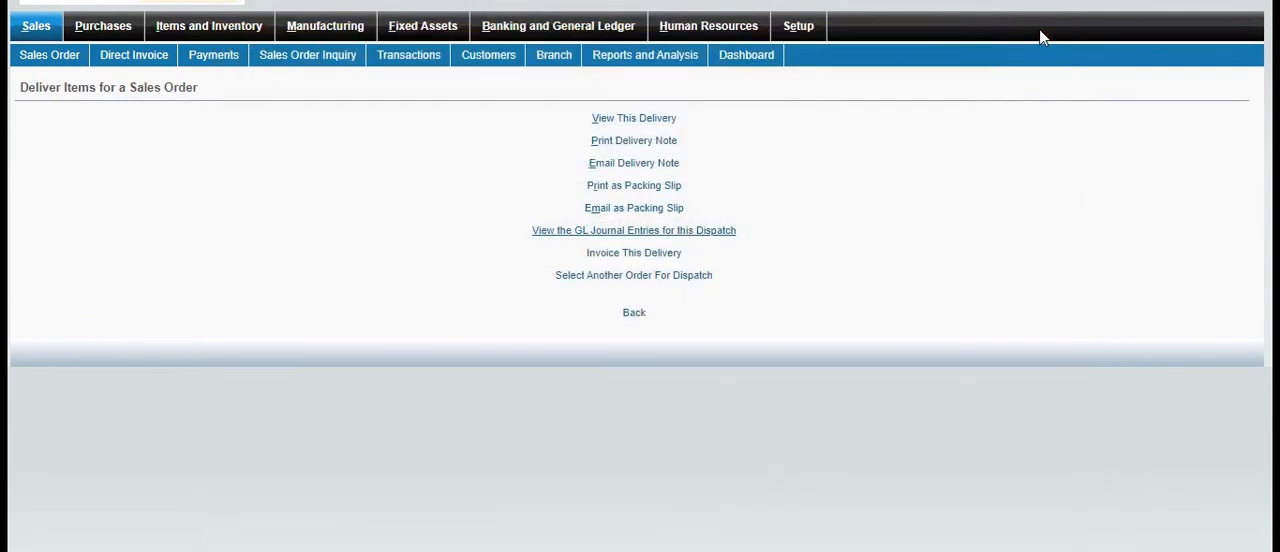
Process an invoice for the delivery and view that invoice, closing it and returning to the Sales module overview
left_click(672, 255)
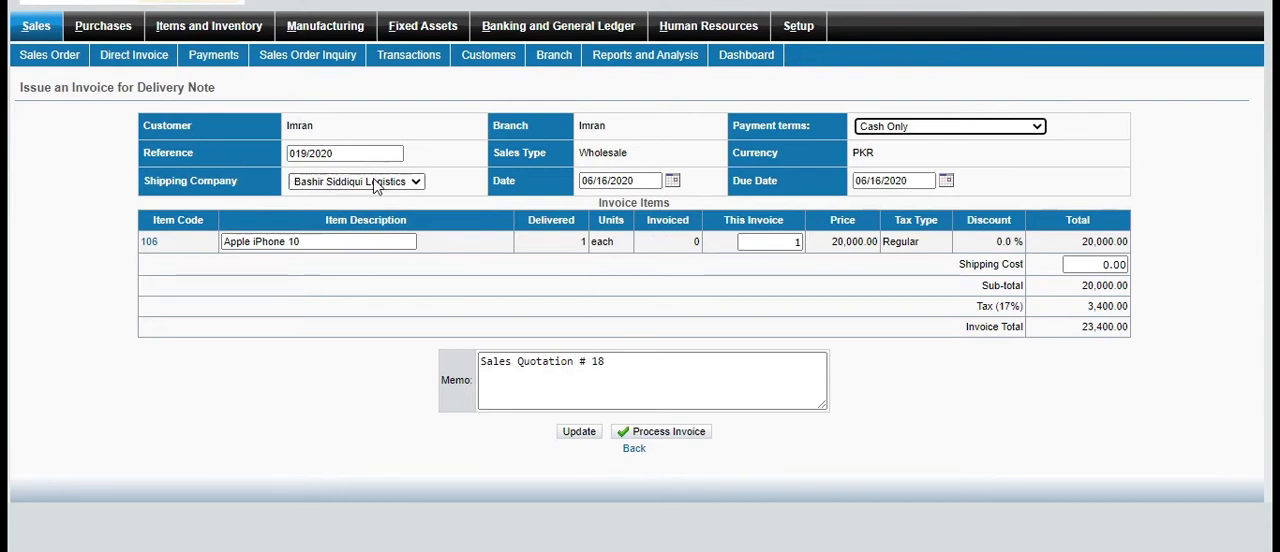
left_click(684, 436)
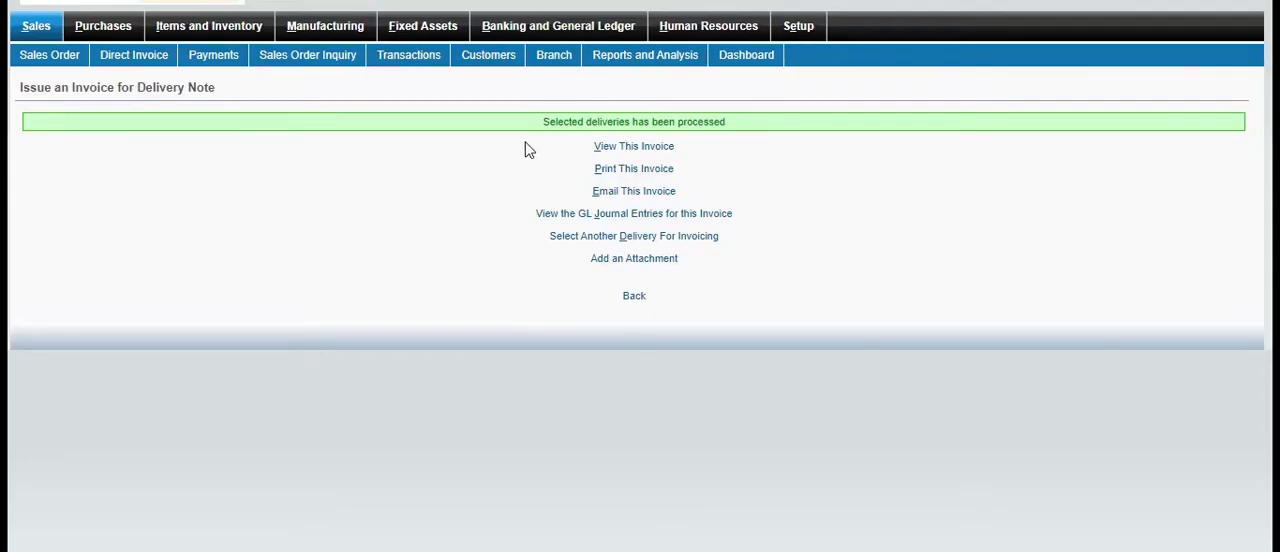
left_click(634, 147)
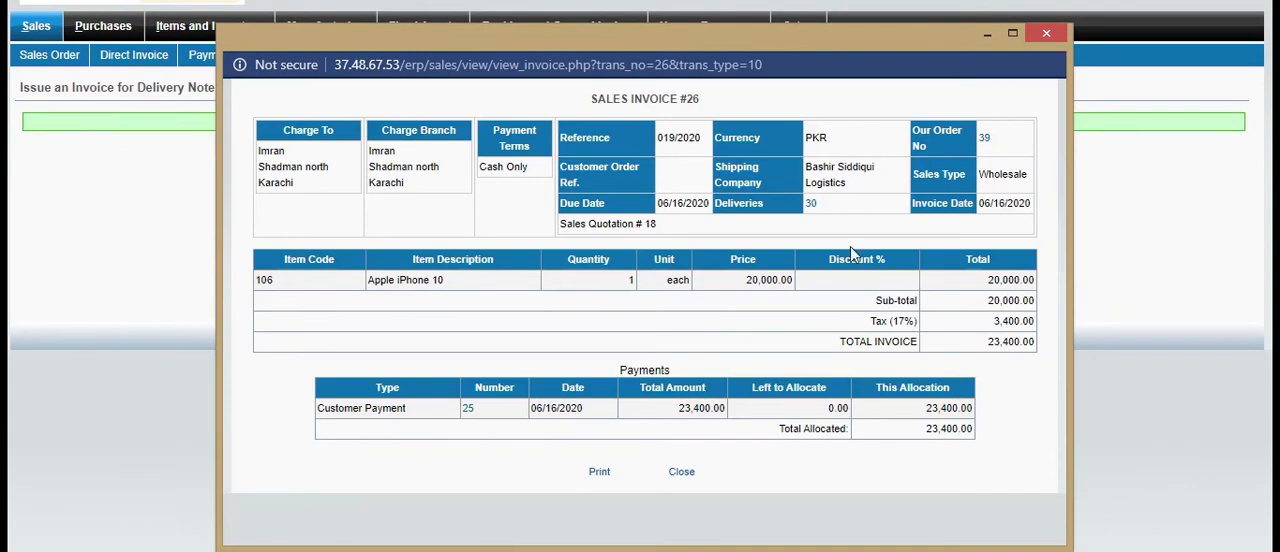
left_click(1050, 34)
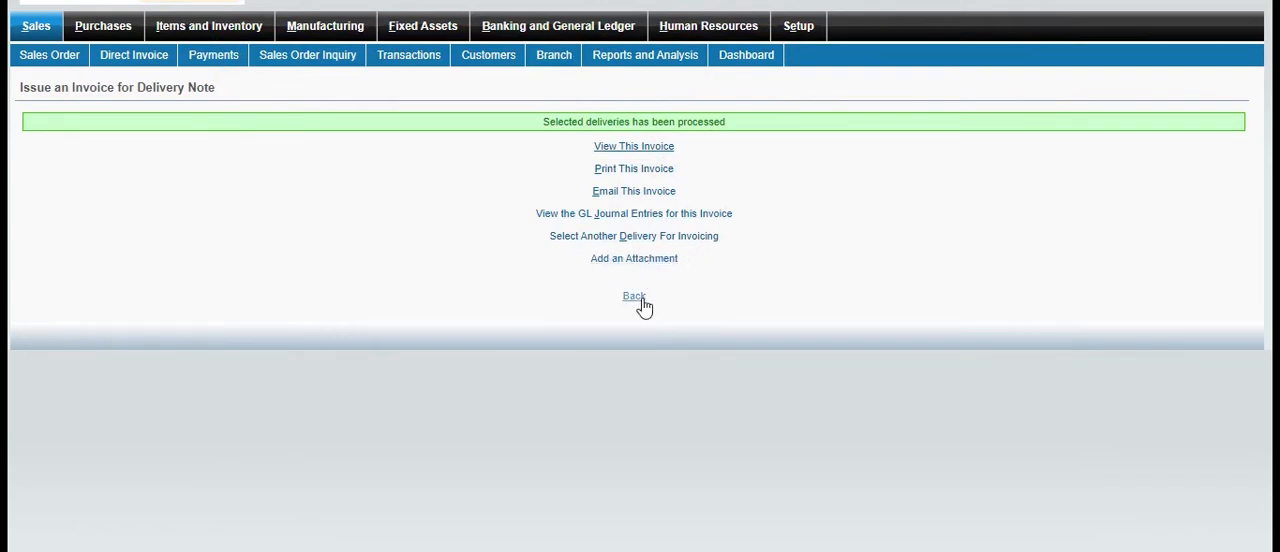
left_click(38, 30)
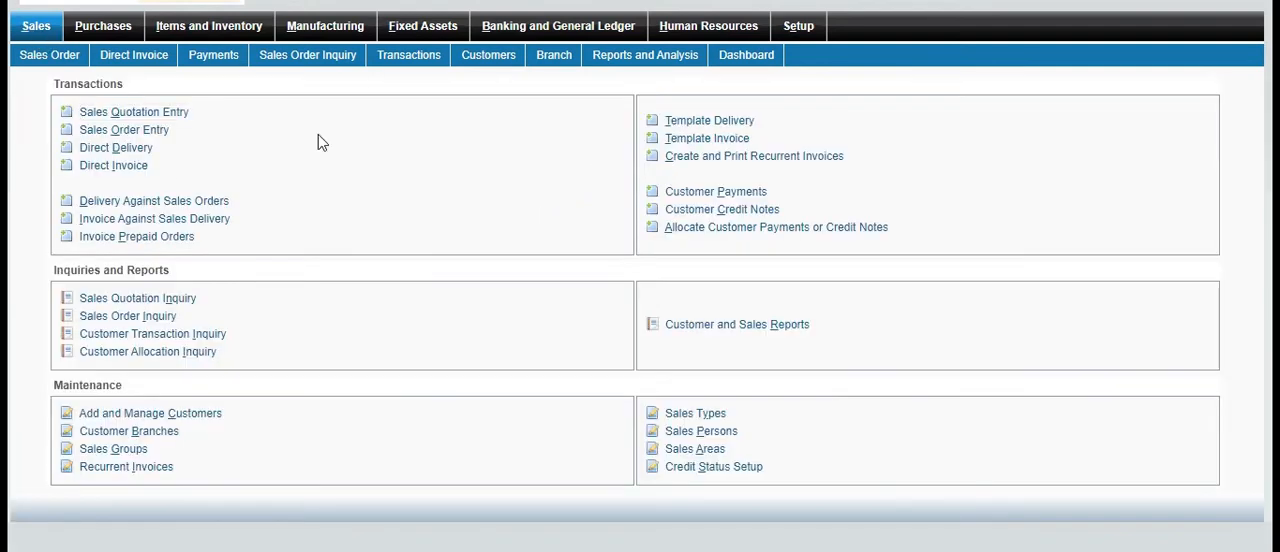
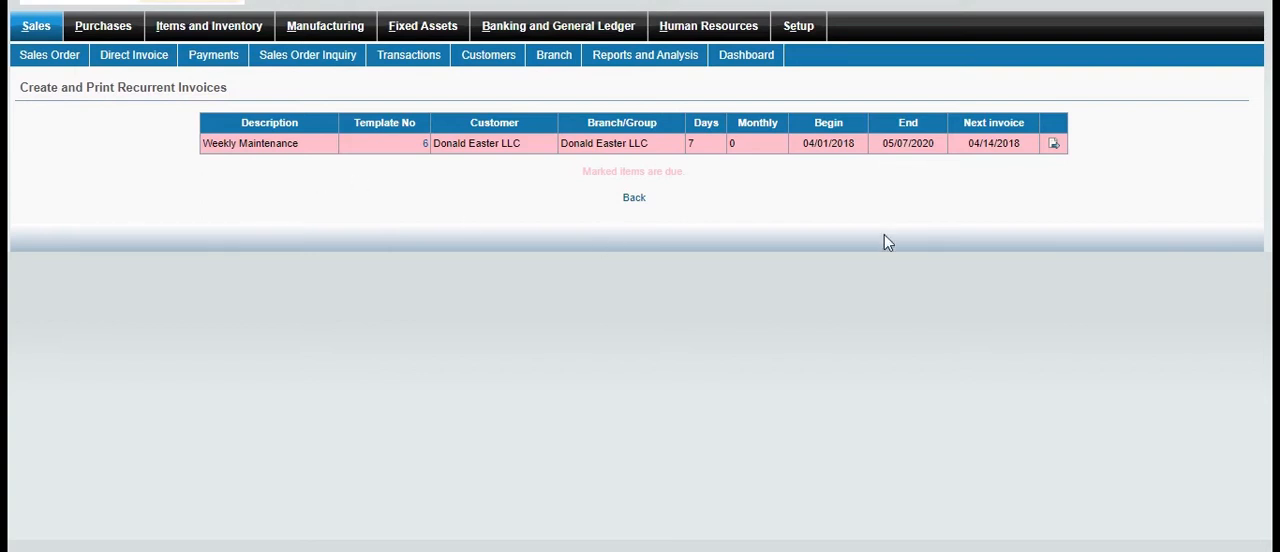
Check the Weekly Maintenance recurrent invoice's creation form without creating it, and return to the Sales module overview
left_click(1056, 146)
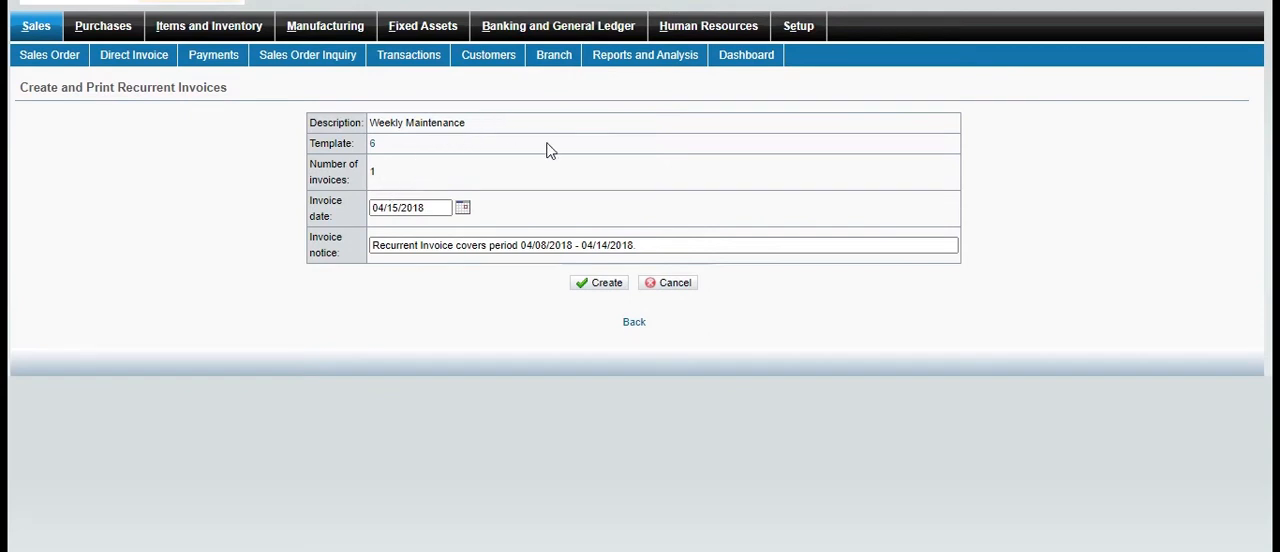
left_click(636, 322)
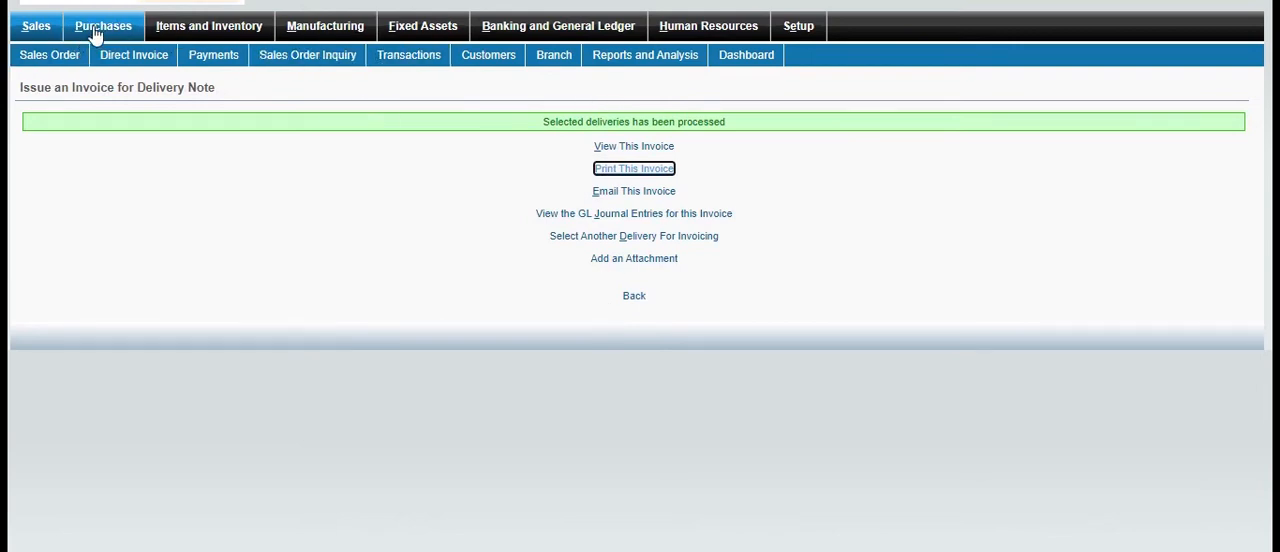
left_click(52, 28)
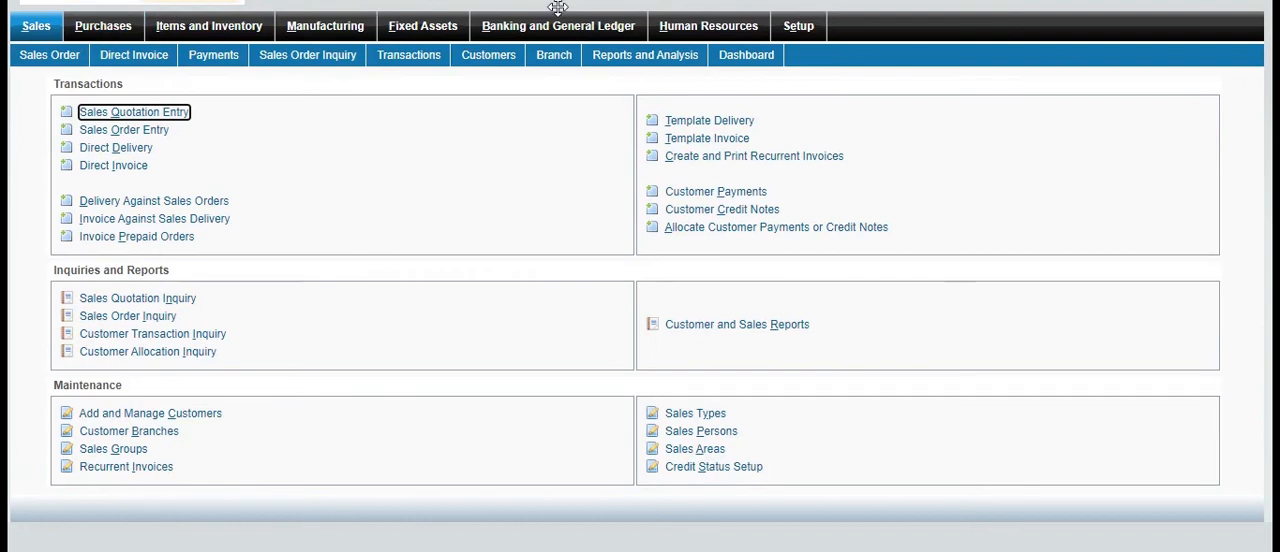
Start a customer payment from the customer with short name IR and set the bank charge to 100 PKR
left_click(734, 192)
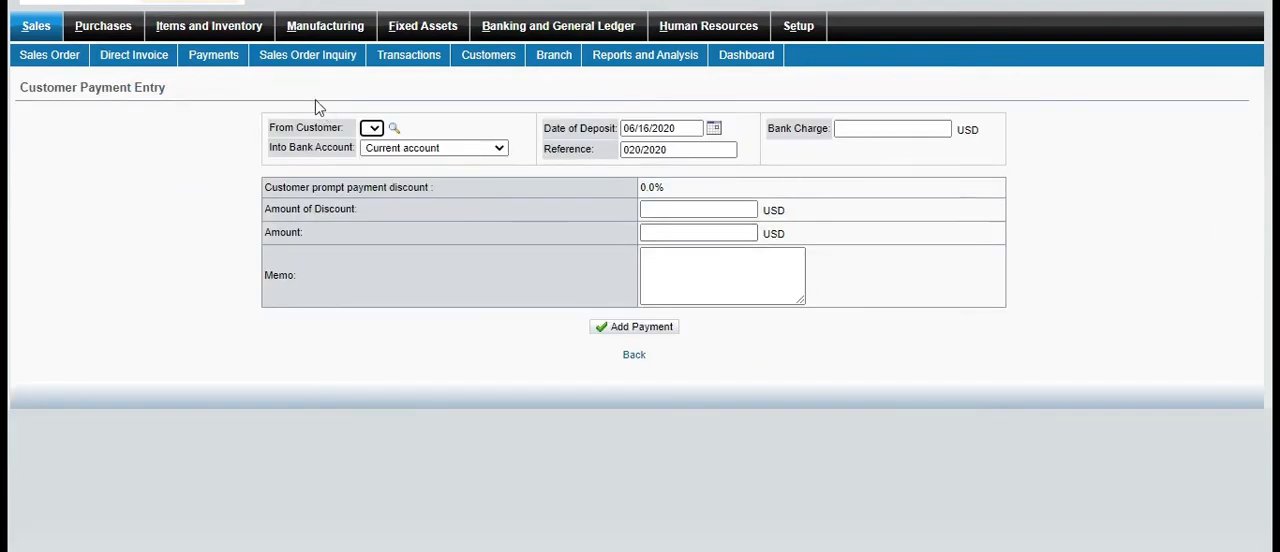
left_click(394, 127)
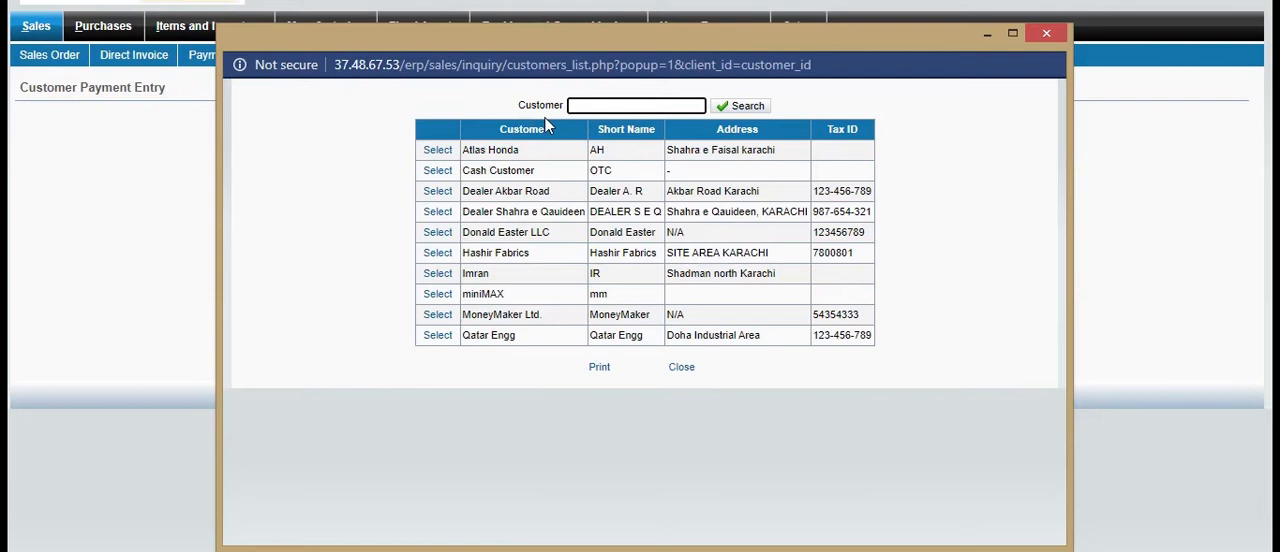
left_click(440, 277)
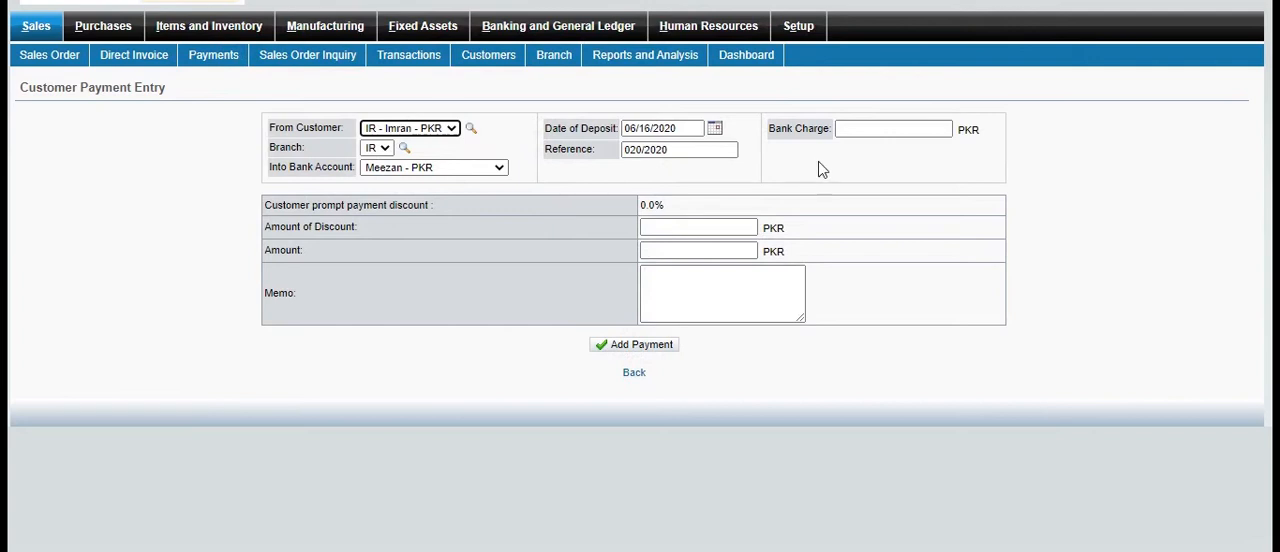
left_click(903, 131)
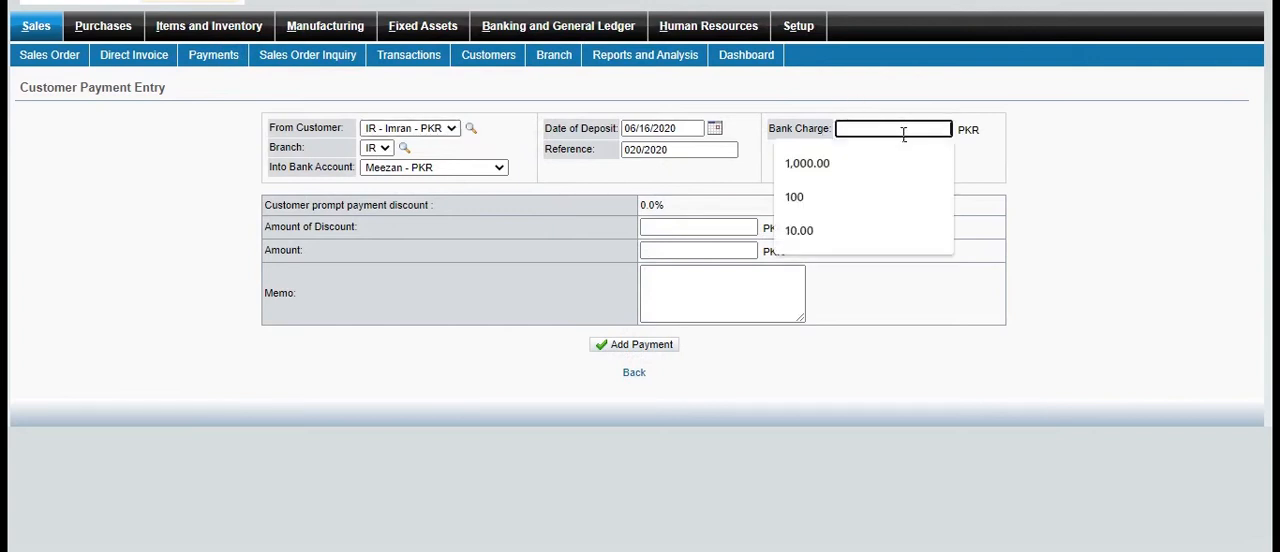
left_click(860, 199)
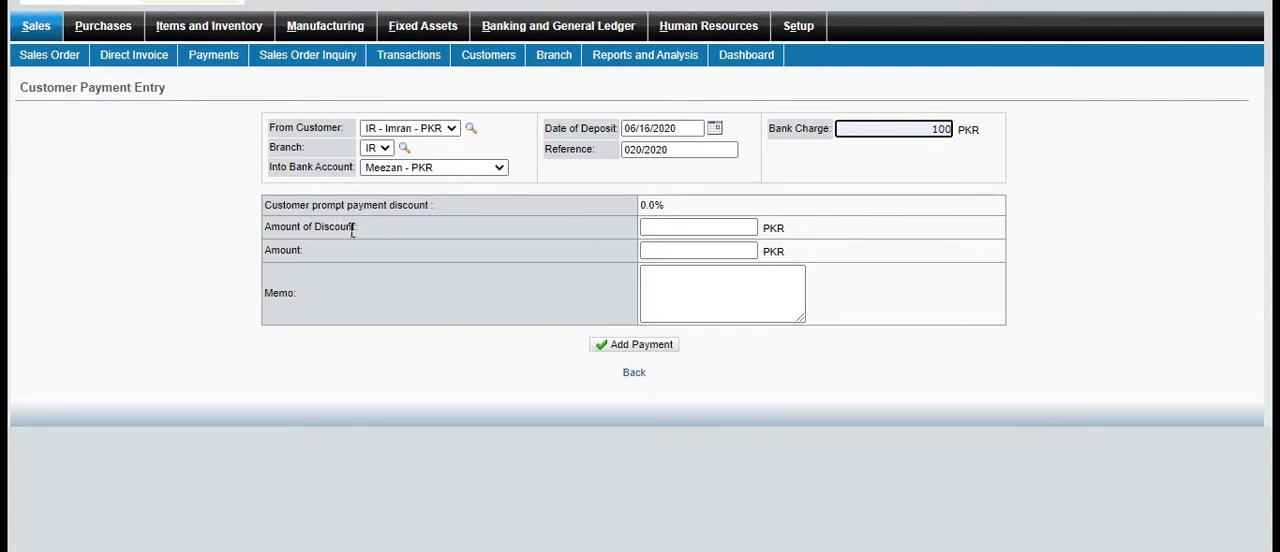
Set the payment's amount of discount to 100 PKR
double_click(664, 210)
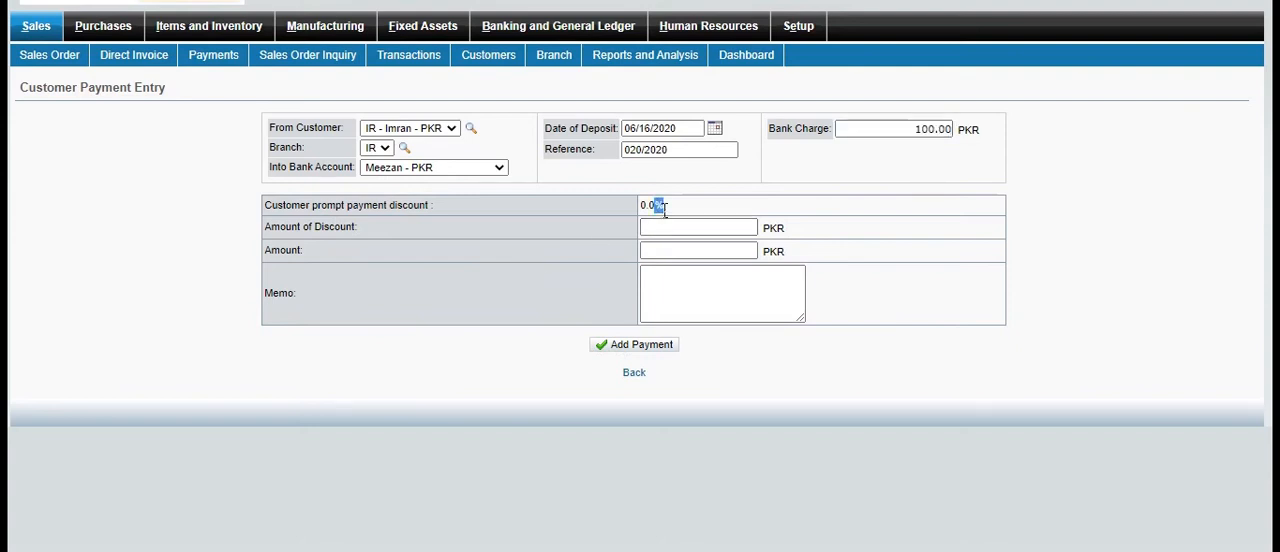
left_click(664, 210)
triple_click(660, 214)
left_click(701, 209)
left_click(691, 230)
type("100")
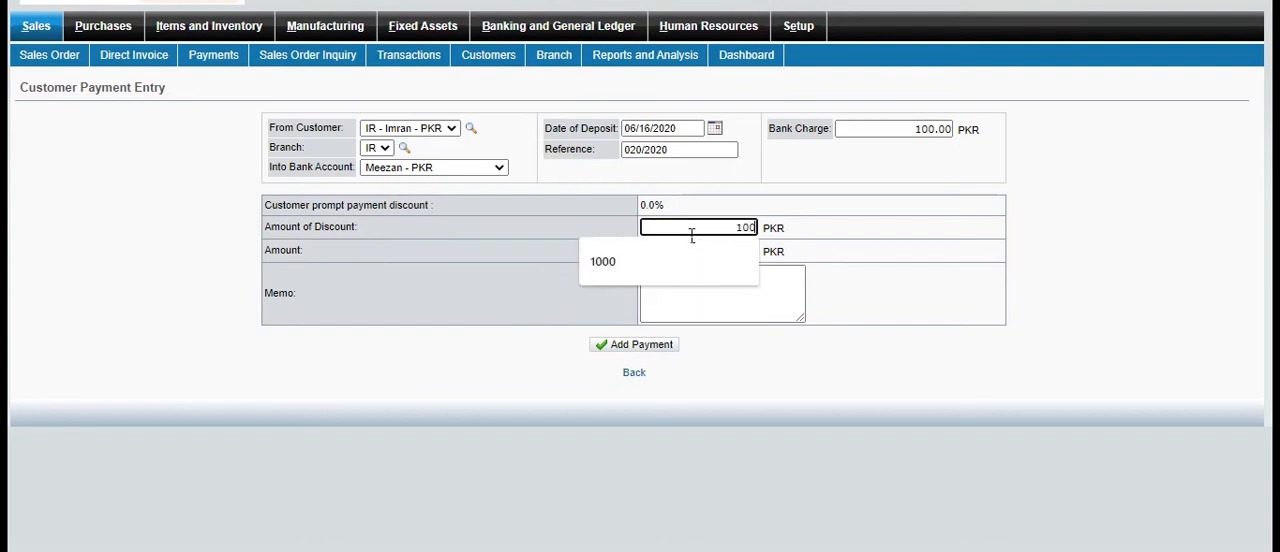
left_click(512, 422)
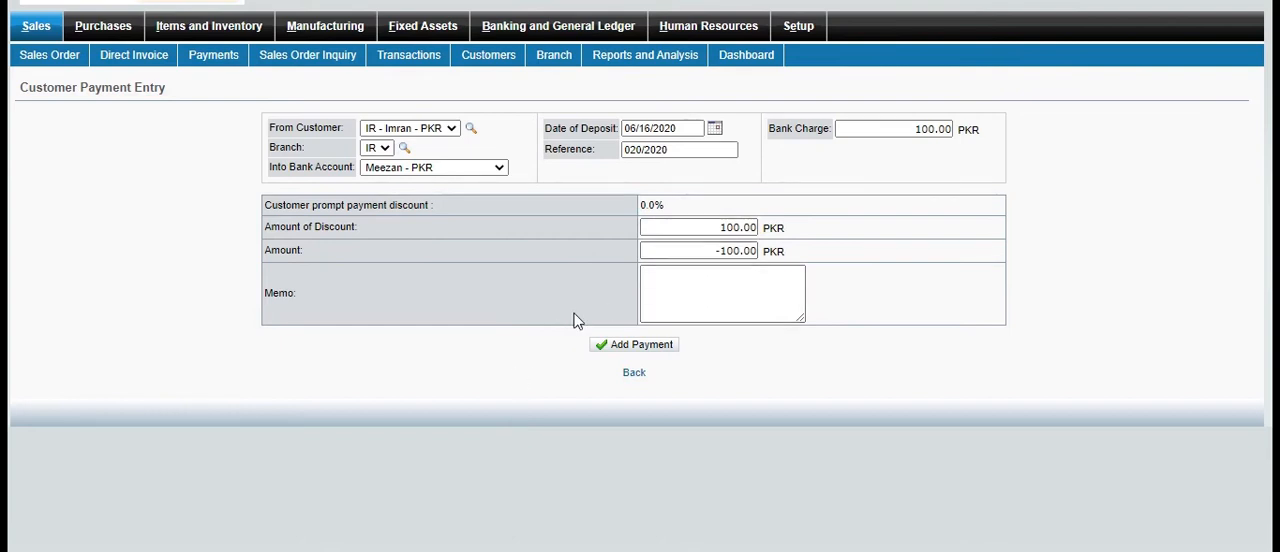
Set the payment amount to 10,000 PKR with the memo "bill" and add the payment
left_click(734, 256)
type("10,0")
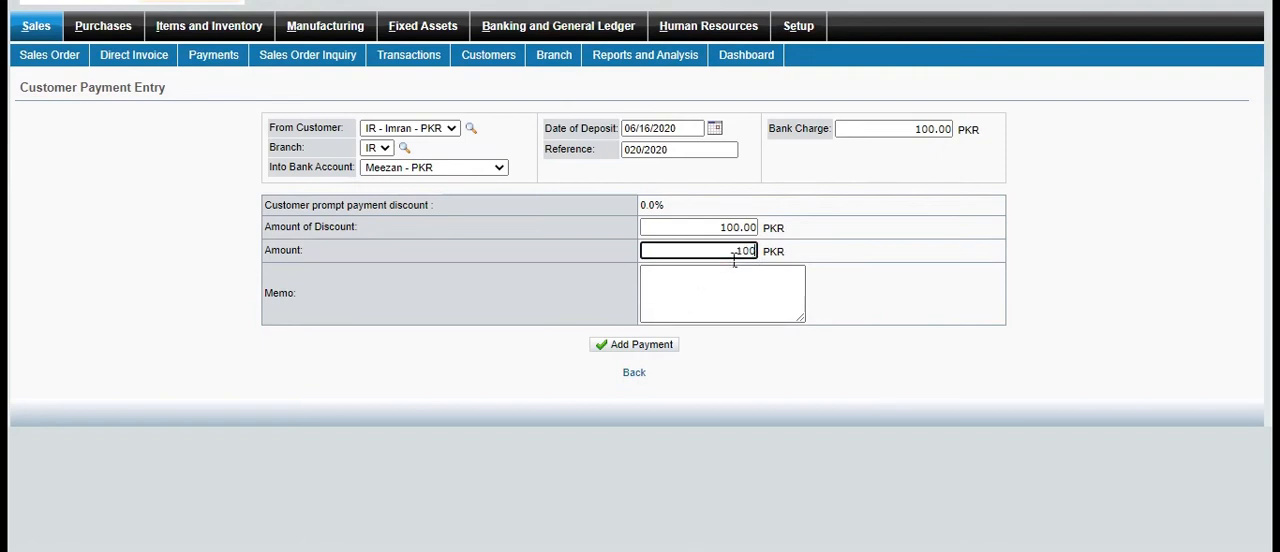
type("000")
left_click(757, 463)
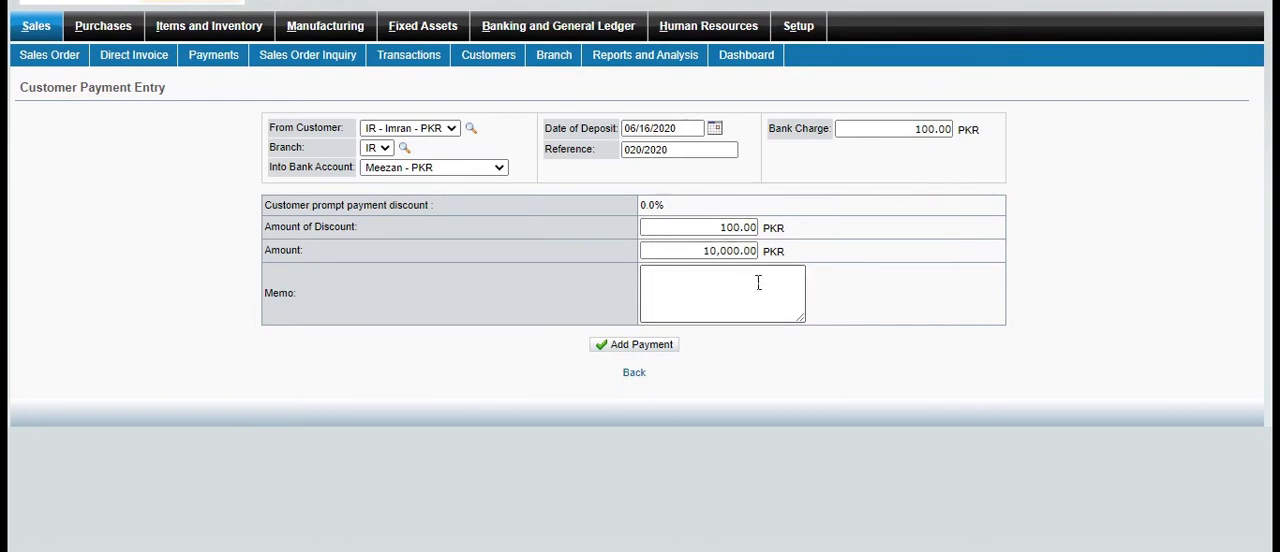
left_click(681, 311)
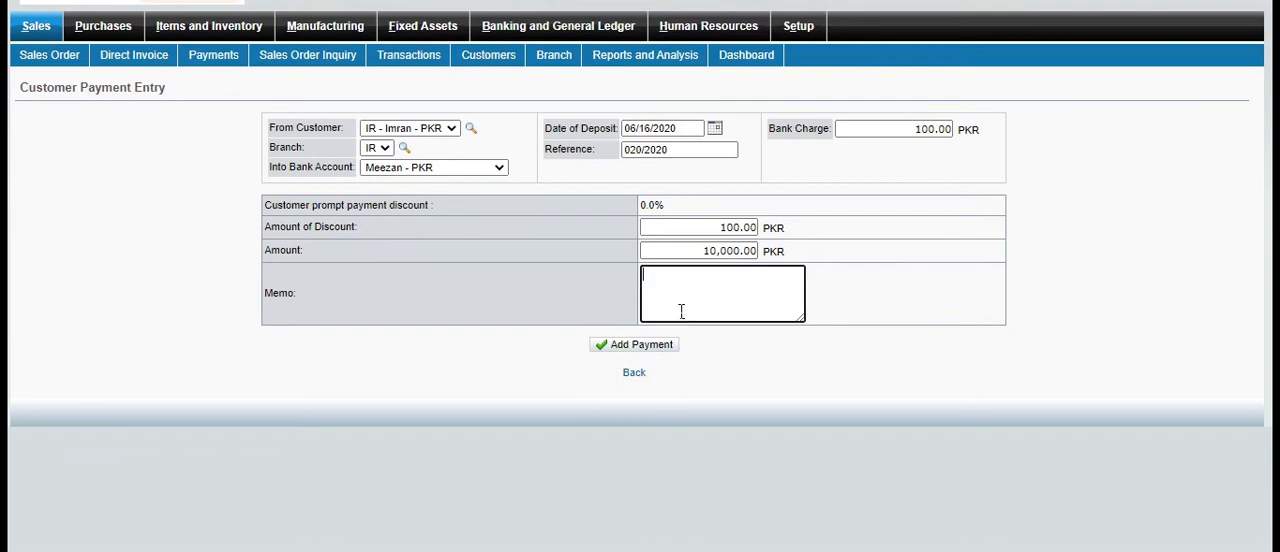
type("bill")
left_click(640, 347)
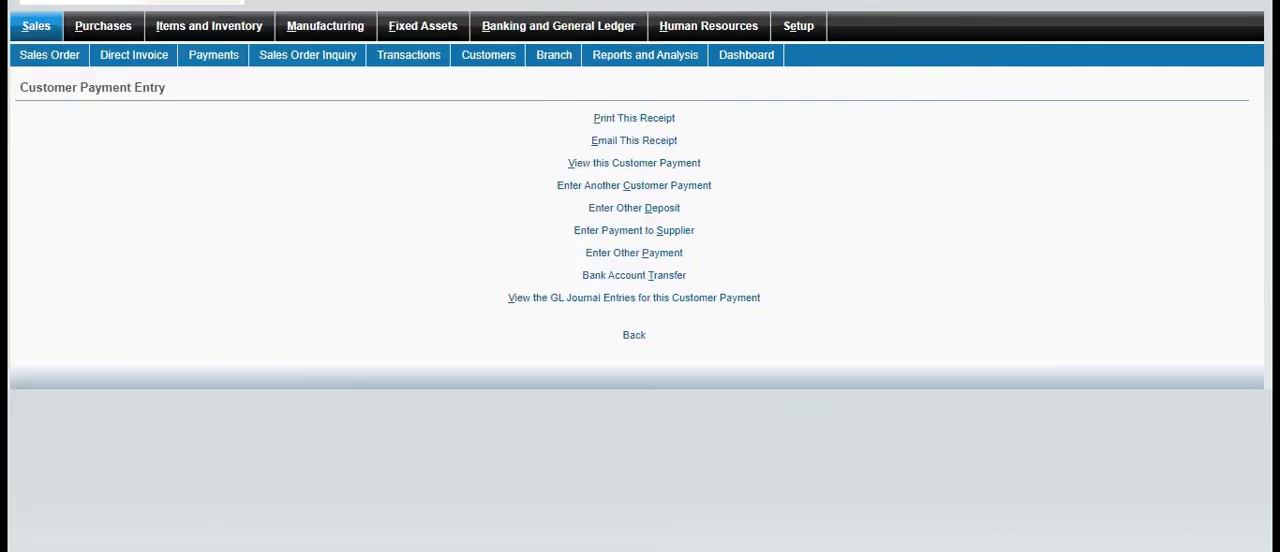
Review the customer payment's printable receipt down to its total and close it
left_click(503, 536)
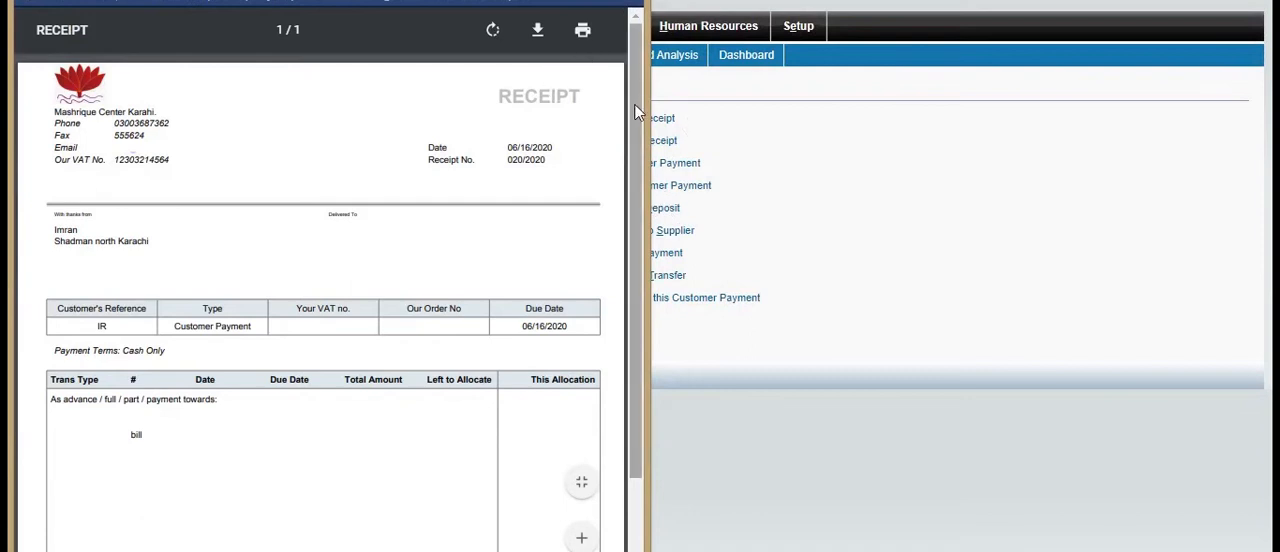
left_click_drag(638, 112, 624, 240)
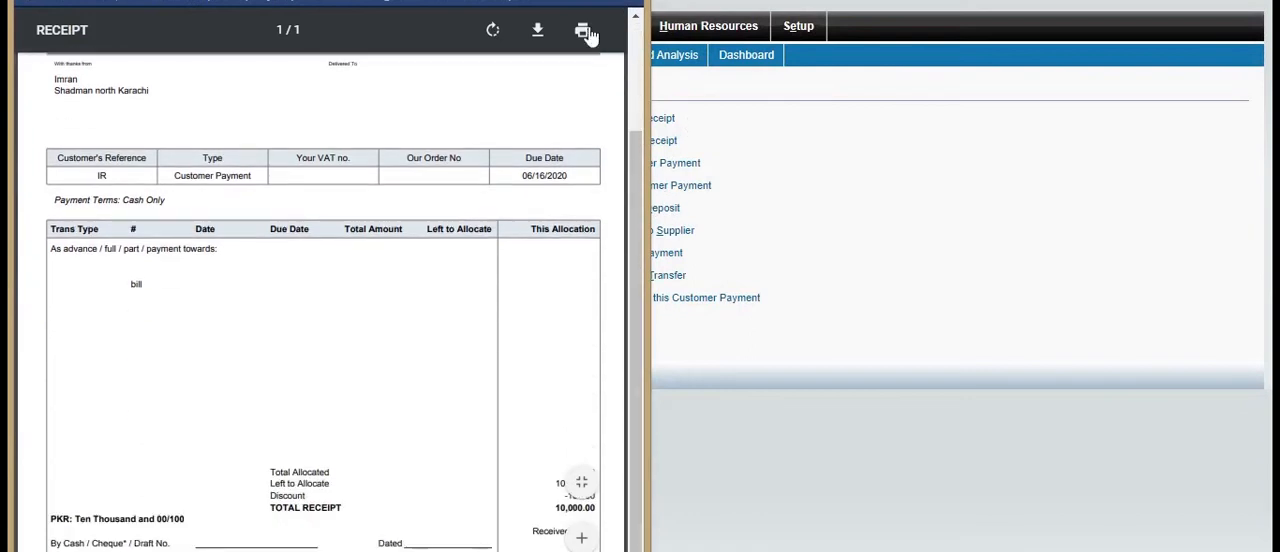
left_click(868, 328)
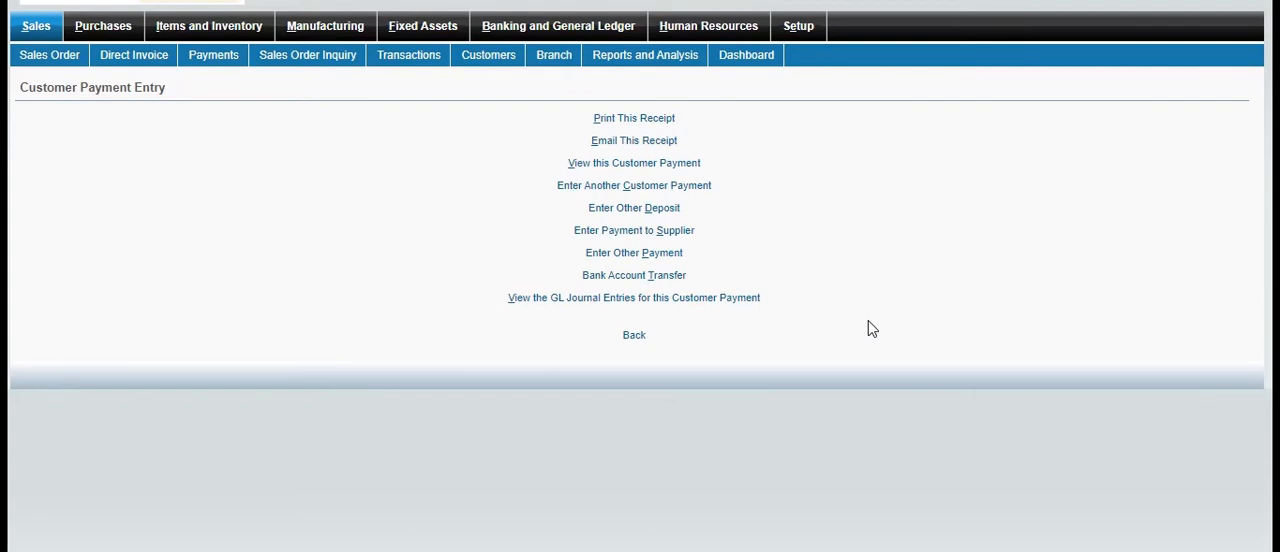
Start a bank account transfer with an amount of 10,000 and a bank charge of 100
left_click(634, 276)
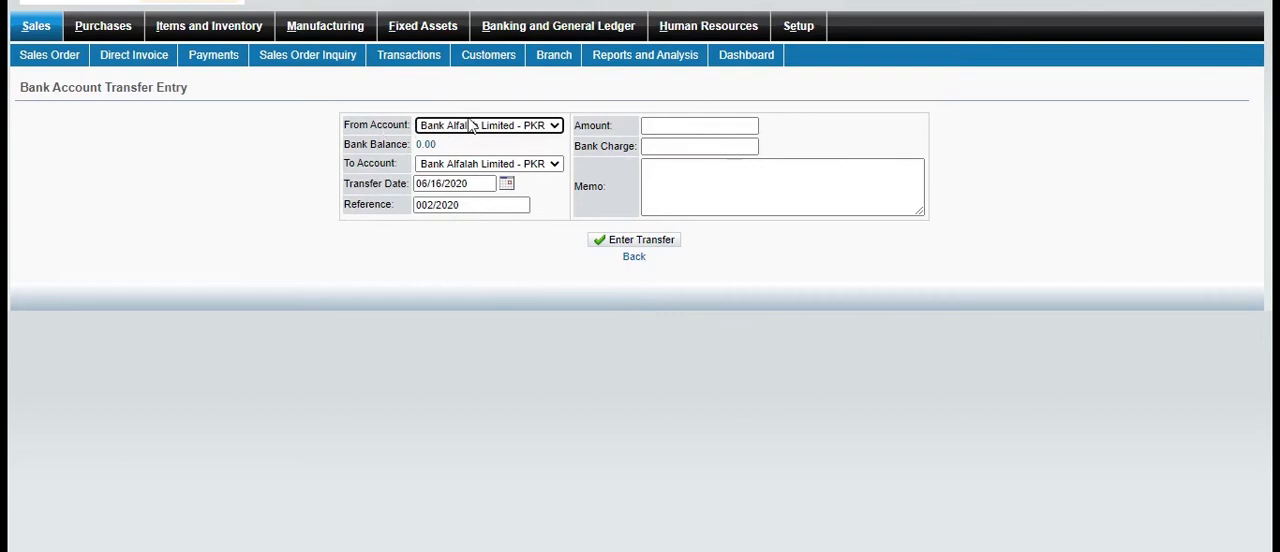
left_click(680, 130)
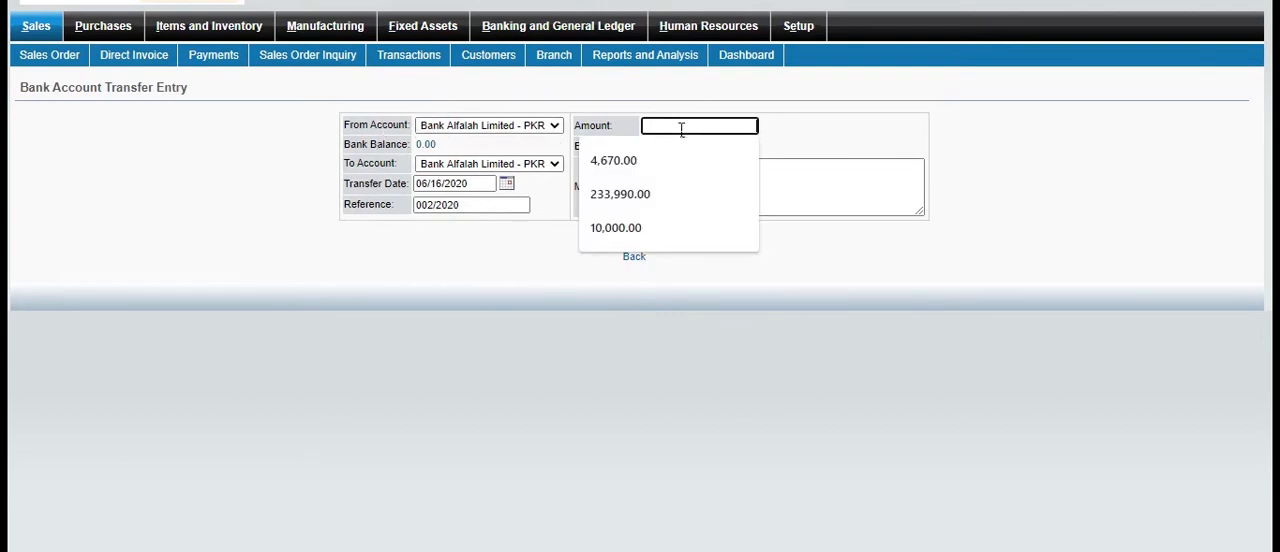
type("10")
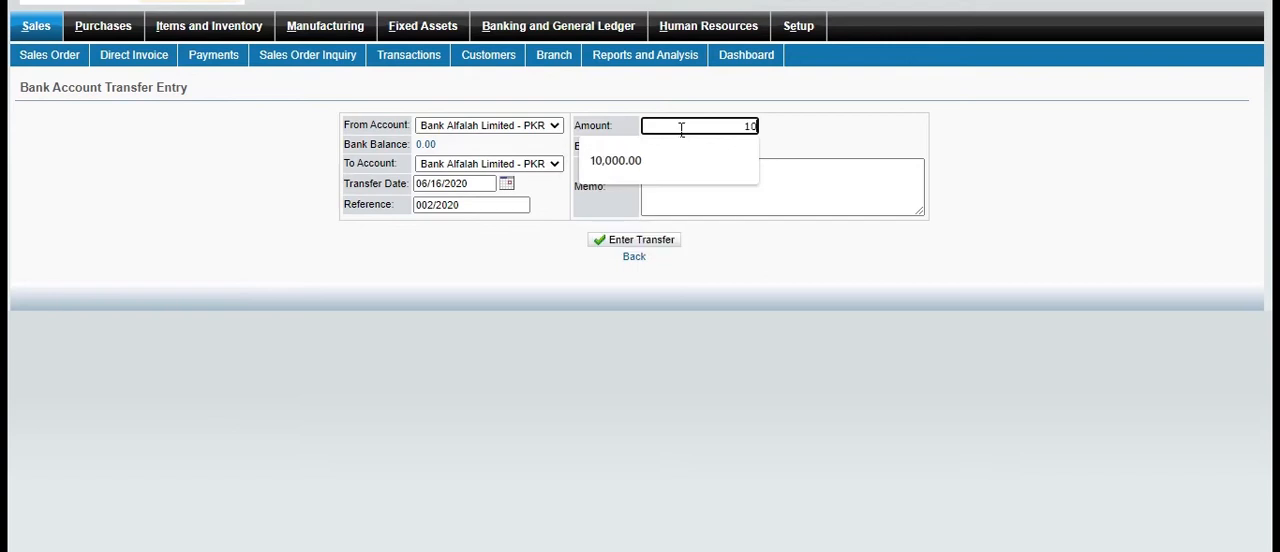
left_click(656, 158)
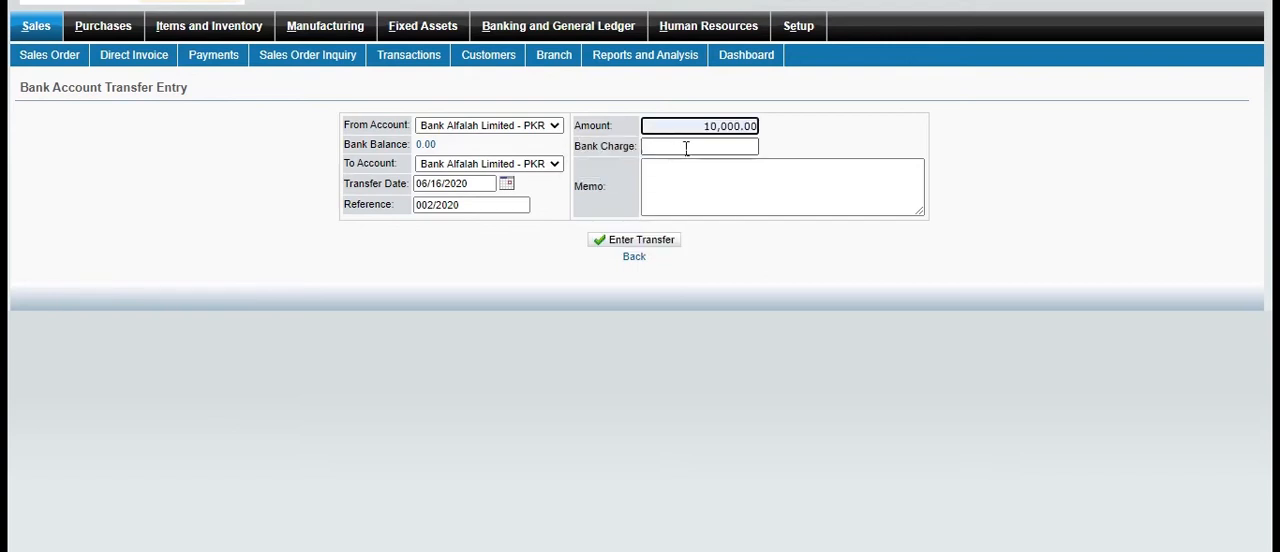
left_click(686, 148)
type("100")
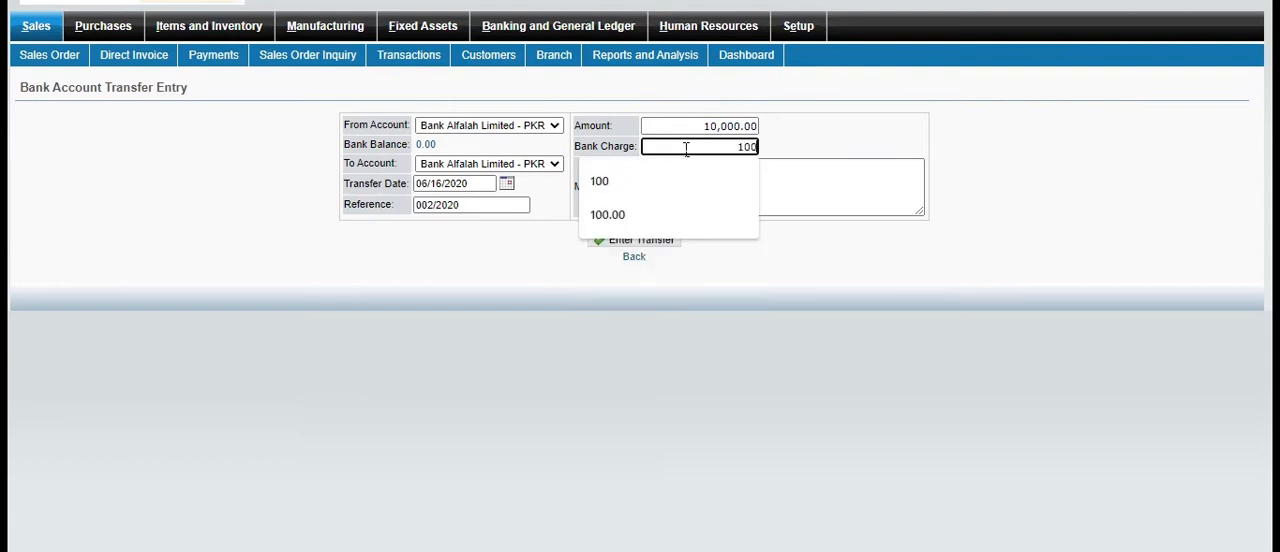
left_click(710, 370)
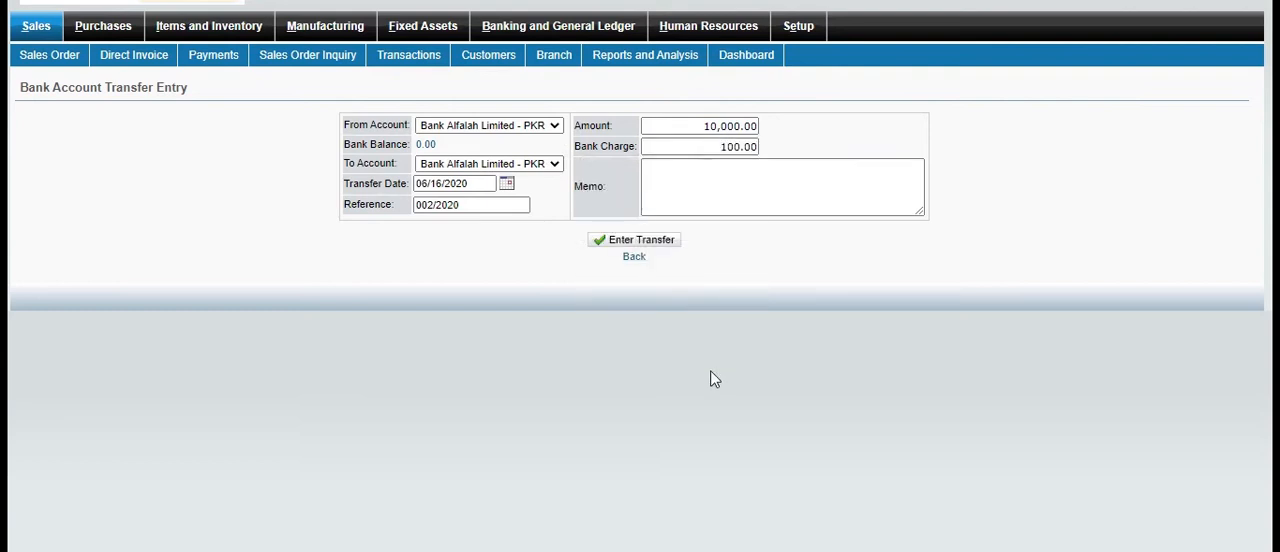
Add the memo "payment" and enter the transfer from the Meezan account to Bank Alfalah Limited
left_click(704, 200)
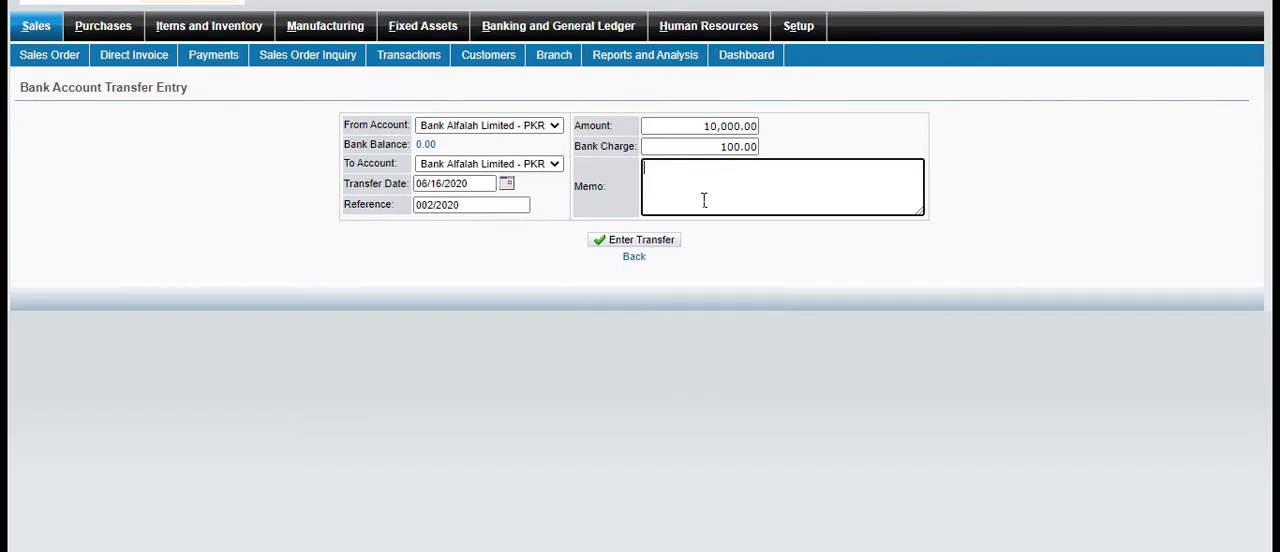
type("payment")
left_click(668, 244)
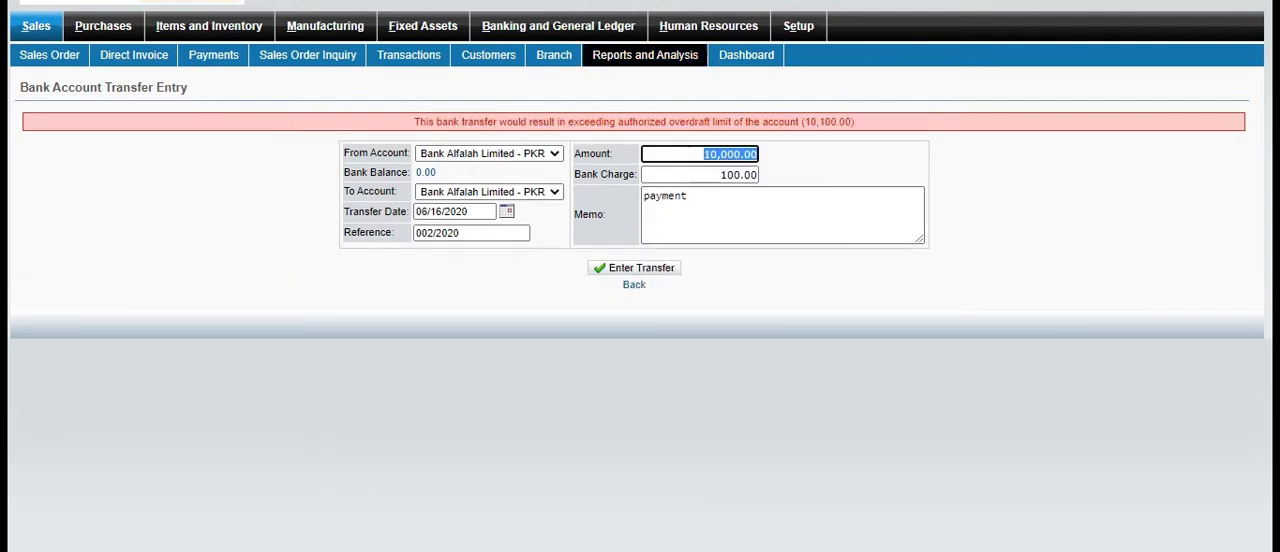
key("Return")
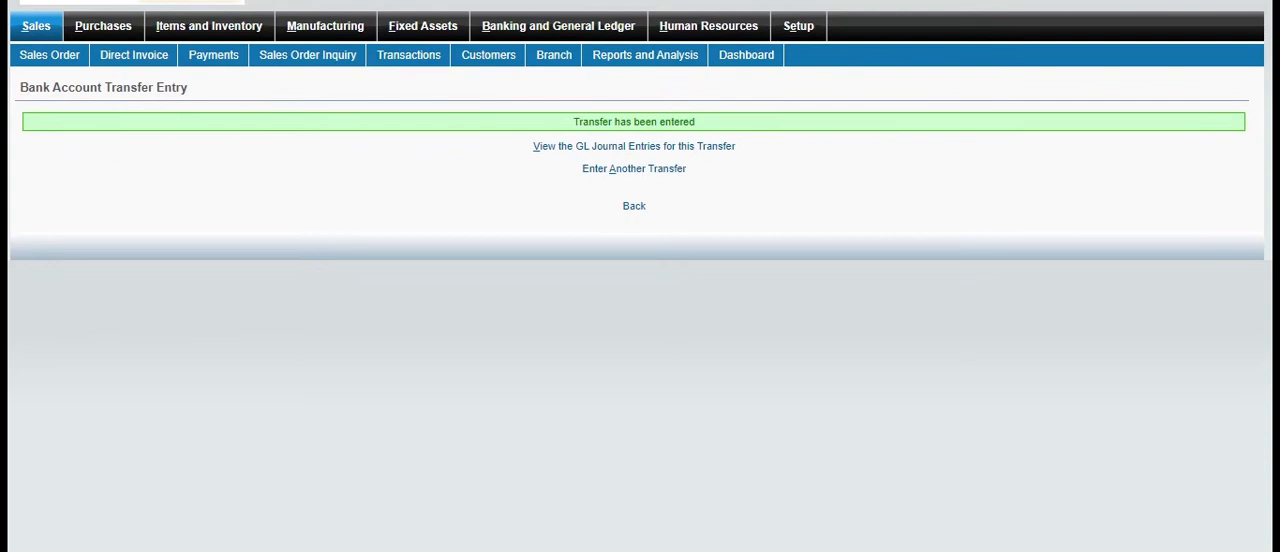
Review the transfer's GL journal entries, look at a blank transfer form, and return to the Sales module overview
left_click(574, 150)
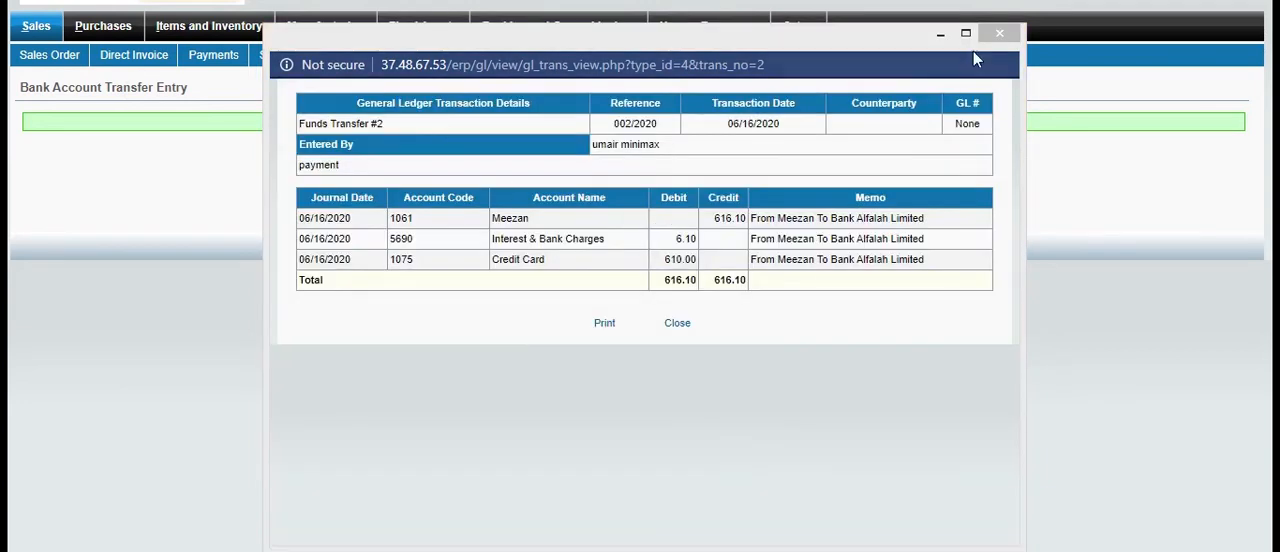
left_click(999, 33)
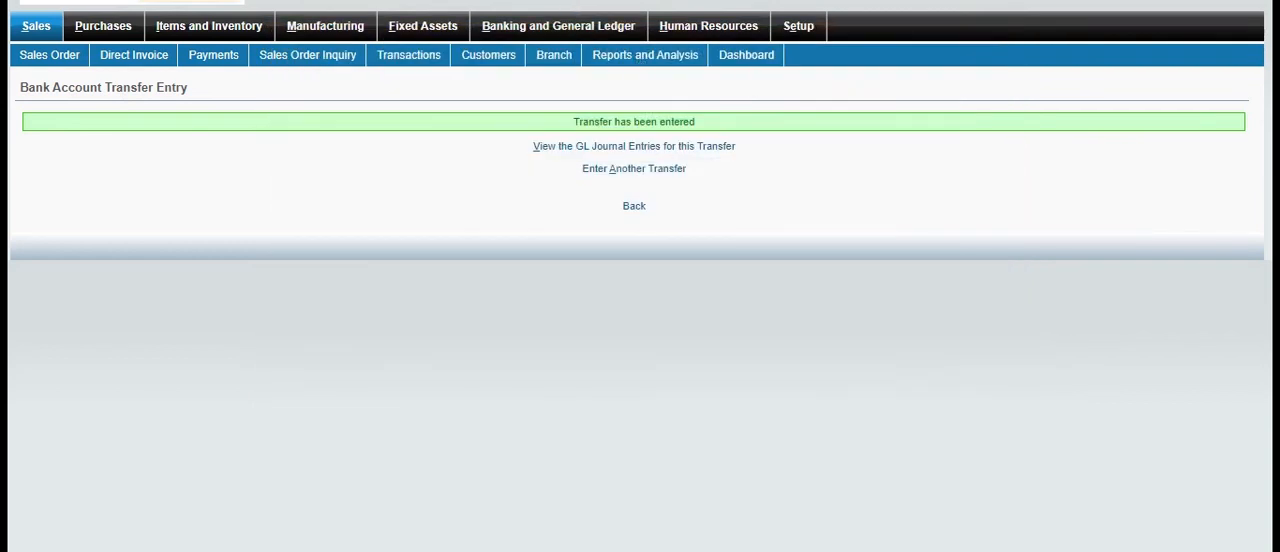
left_click(634, 168)
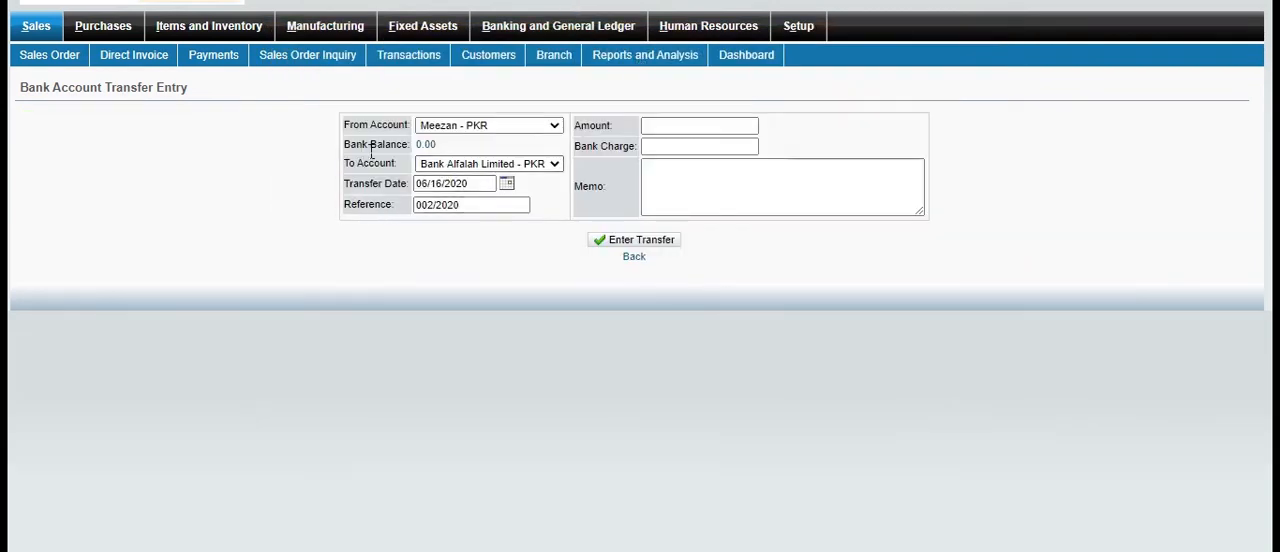
left_click(697, 130)
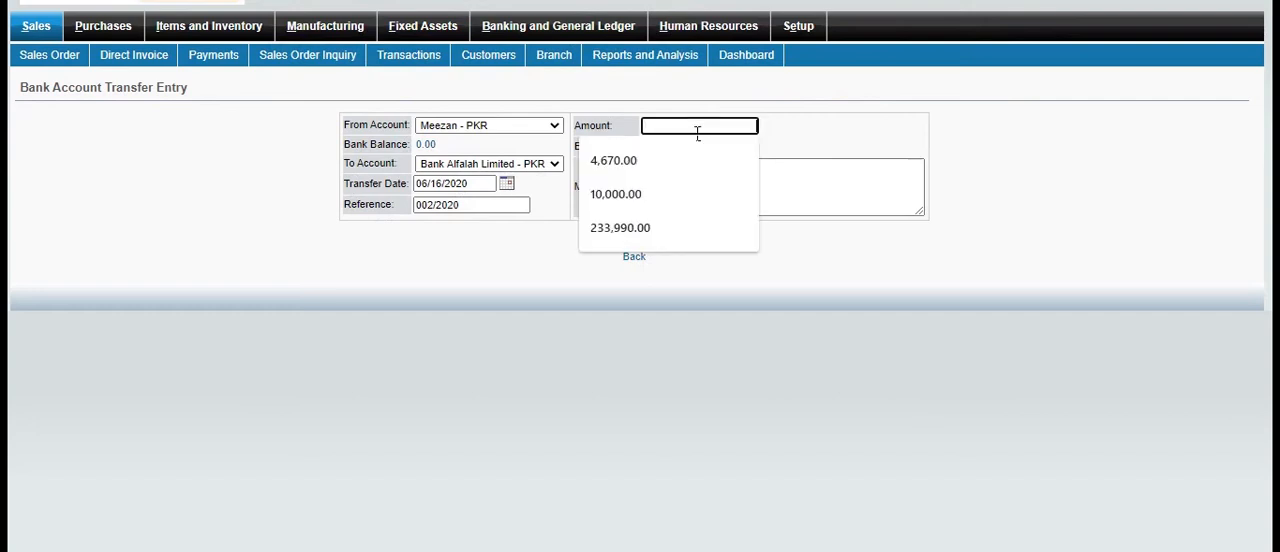
left_click(529, 298)
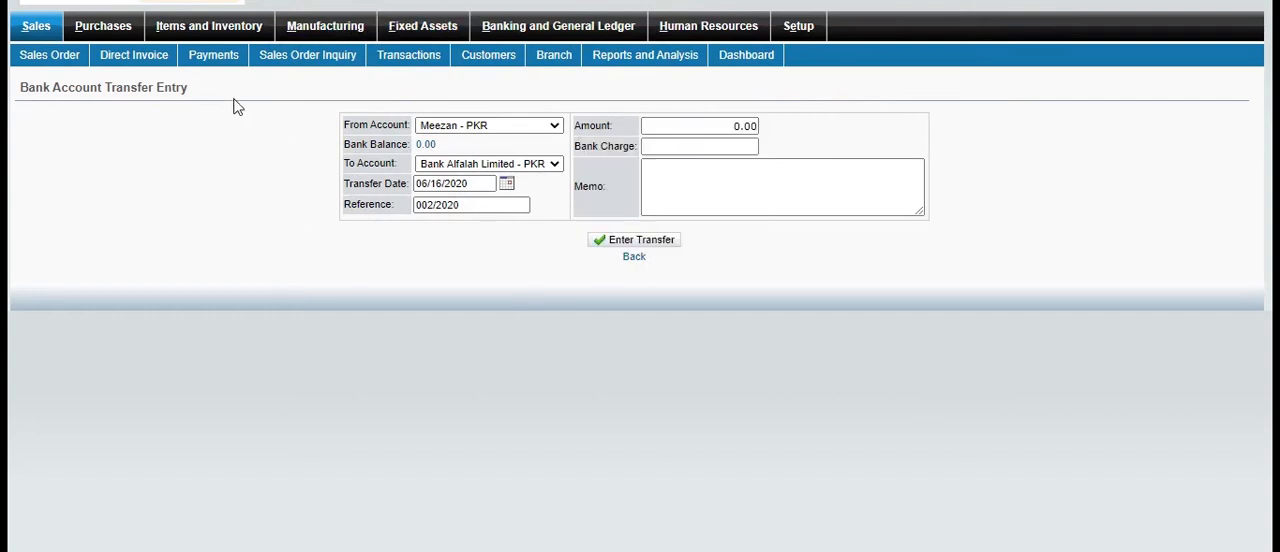
left_click(40, 32)
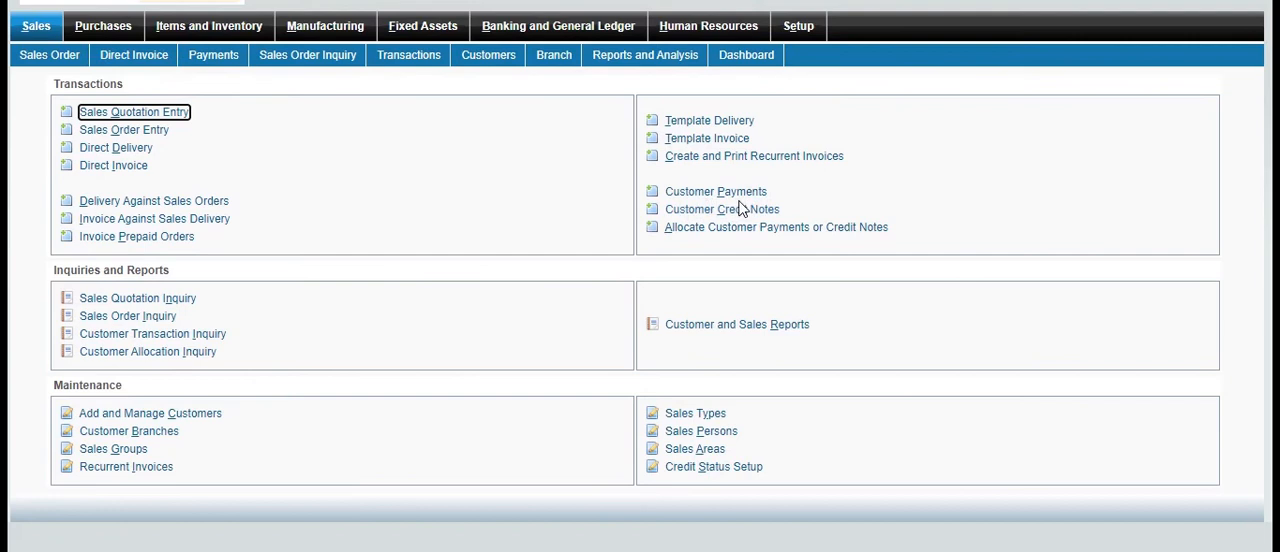
Open the Customer Credit Note entry form from the Sales transactions
left_click_drag(739, 200, 840, 186)
left_click(840, 186)
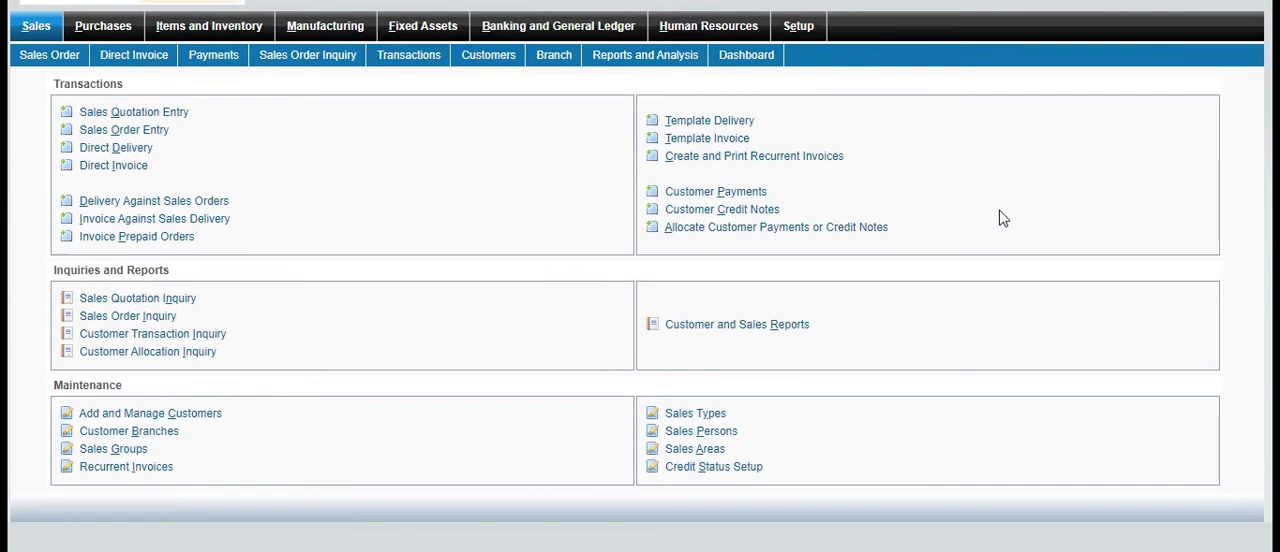
left_click(771, 211)
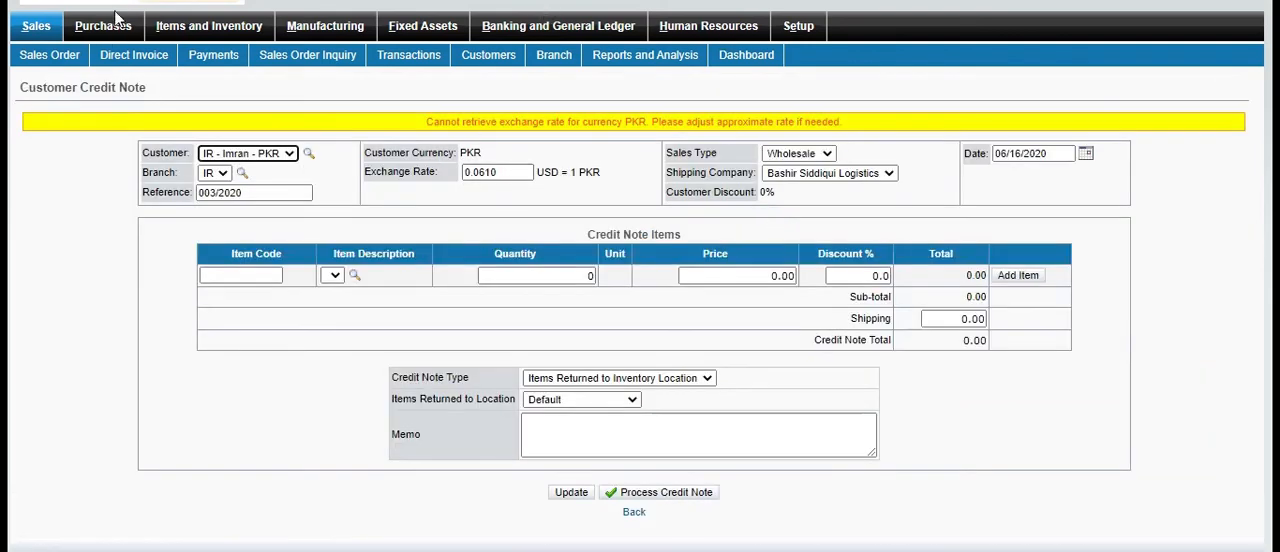
Review the top customers, overdue sales invoices and overdue recurrent invoices on the Sales dashboard, and return to the Sales overview
left_click(49, 34)
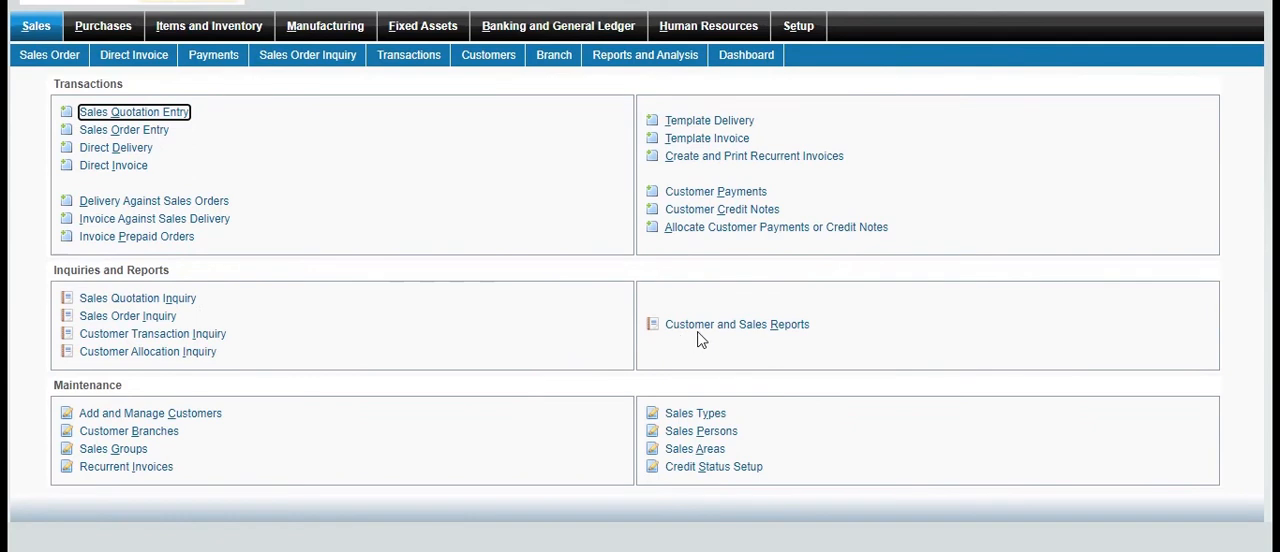
left_click(748, 58)
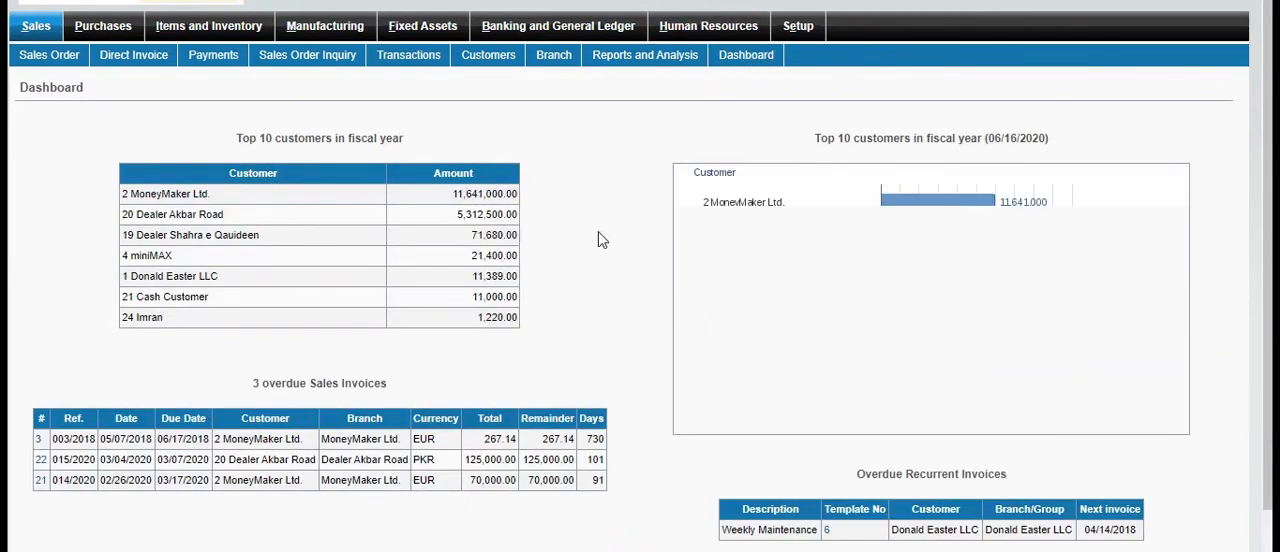
scroll(611, 233, "down", 1)
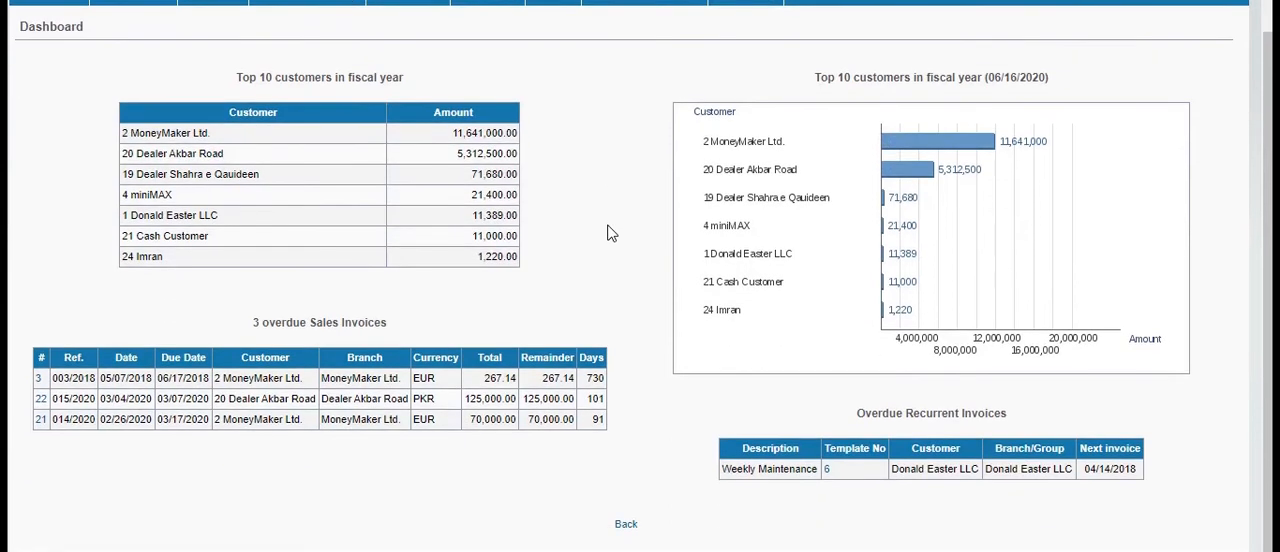
scroll(611, 233, "up", 1)
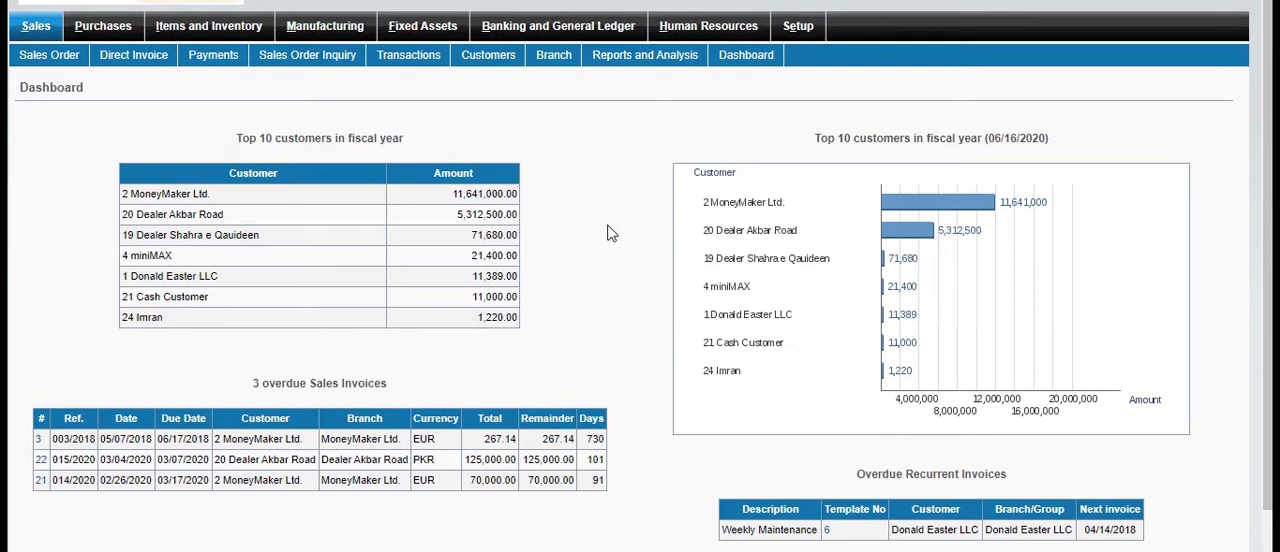
scroll(611, 233, "down", 1)
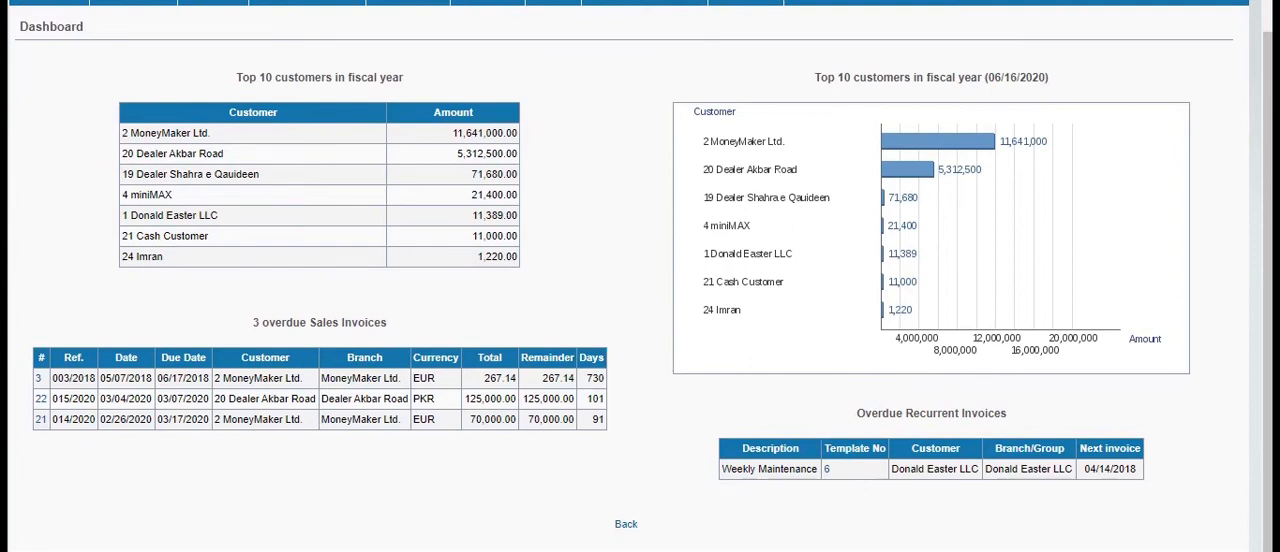
left_click(626, 526)
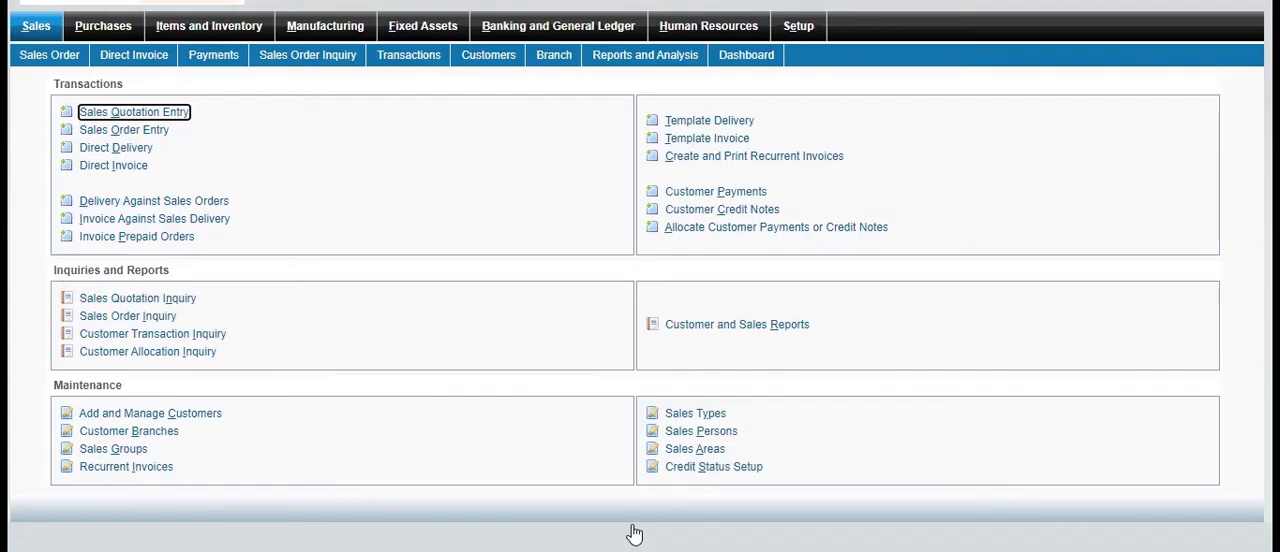
Display the customer Sales Summary Report for 06/01/2019 to 05/31/2020, review it, and return to the Sales overview
left_click(704, 327)
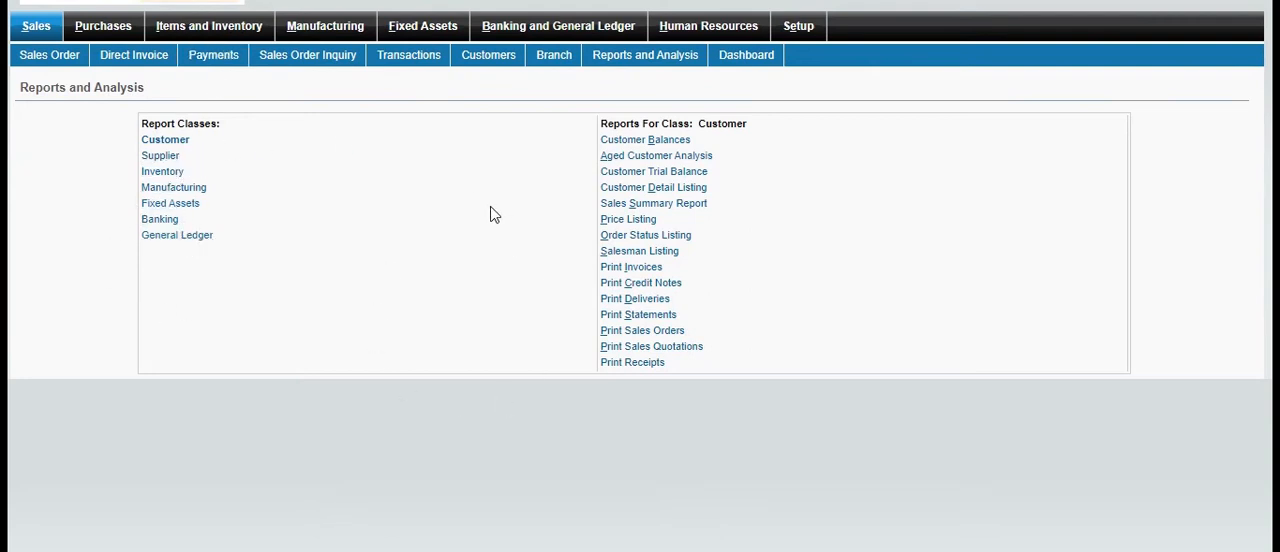
left_click(676, 206)
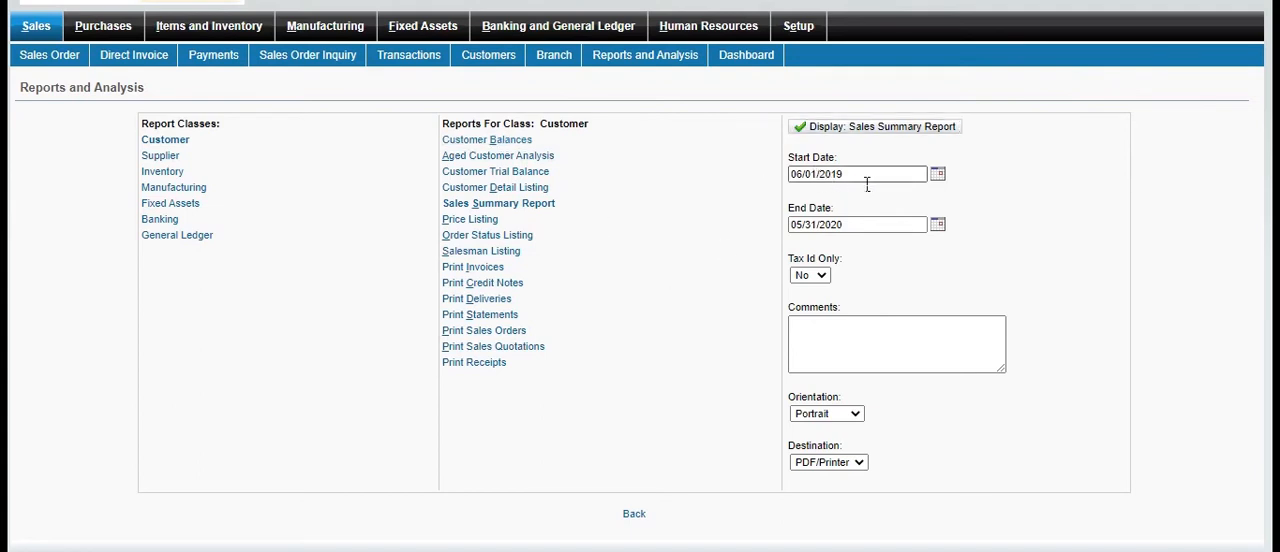
left_click(858, 131)
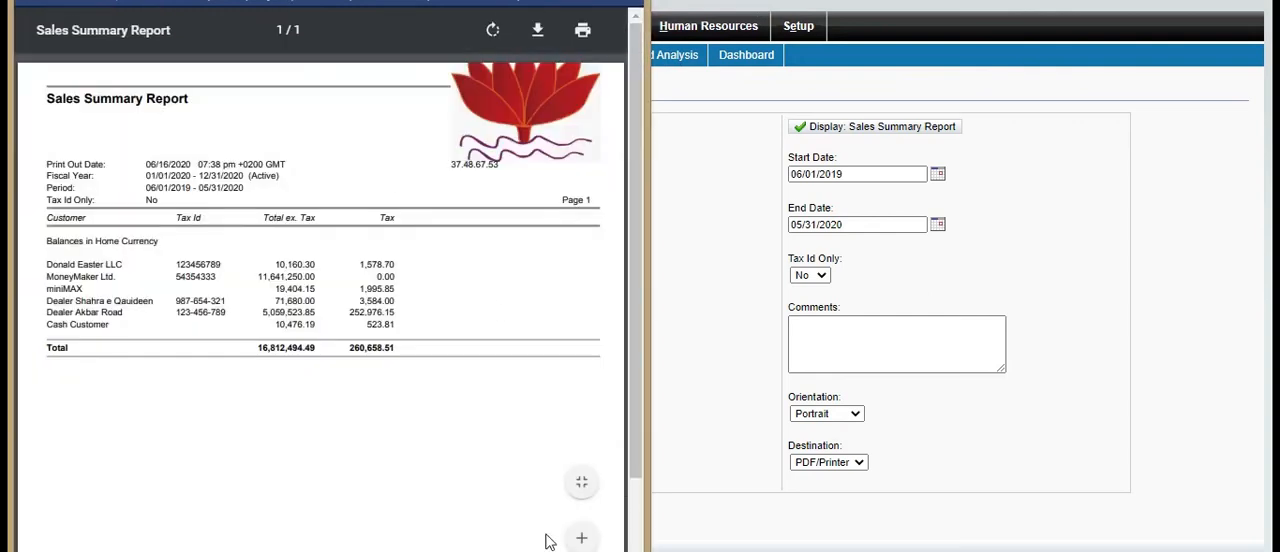
scroll(630, 258, "down", 2)
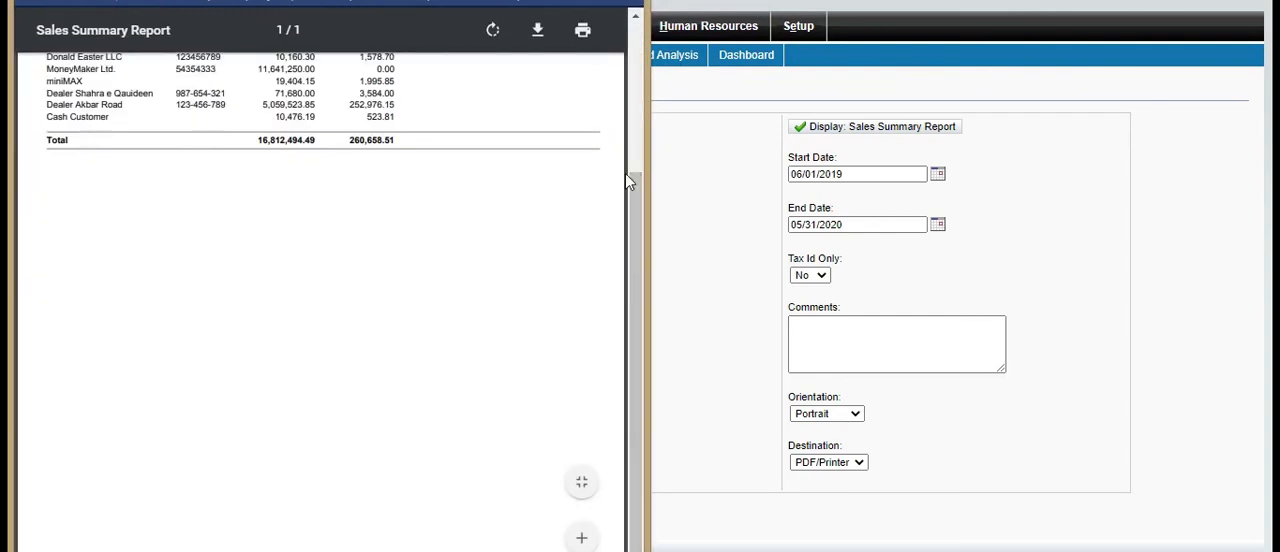
scroll(638, 85, "up", 2)
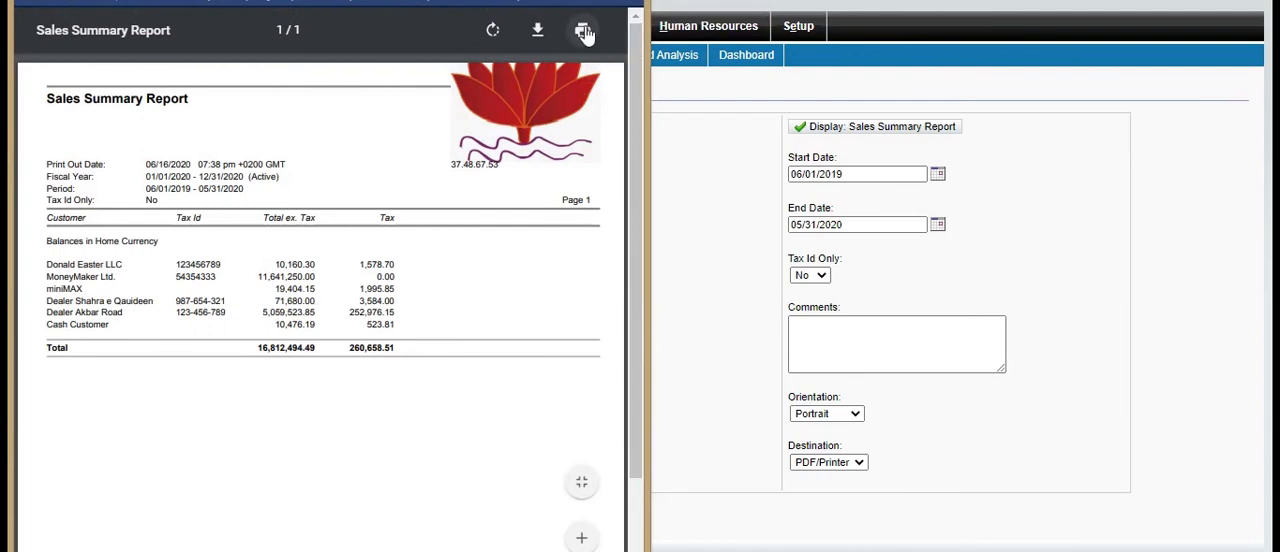
left_click(702, 199)
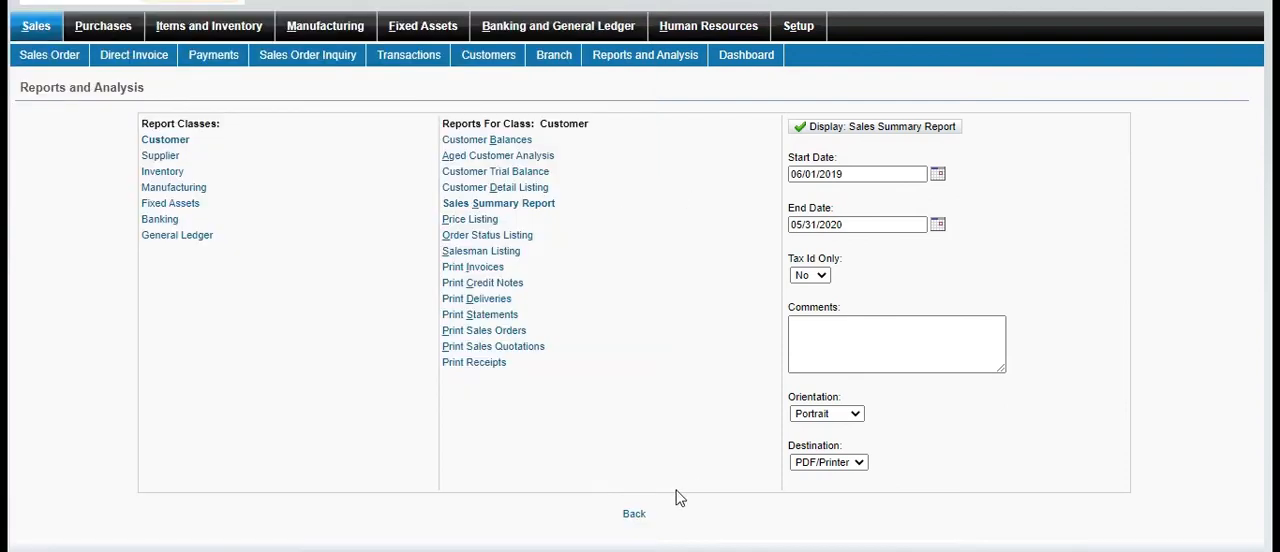
left_click(632, 515)
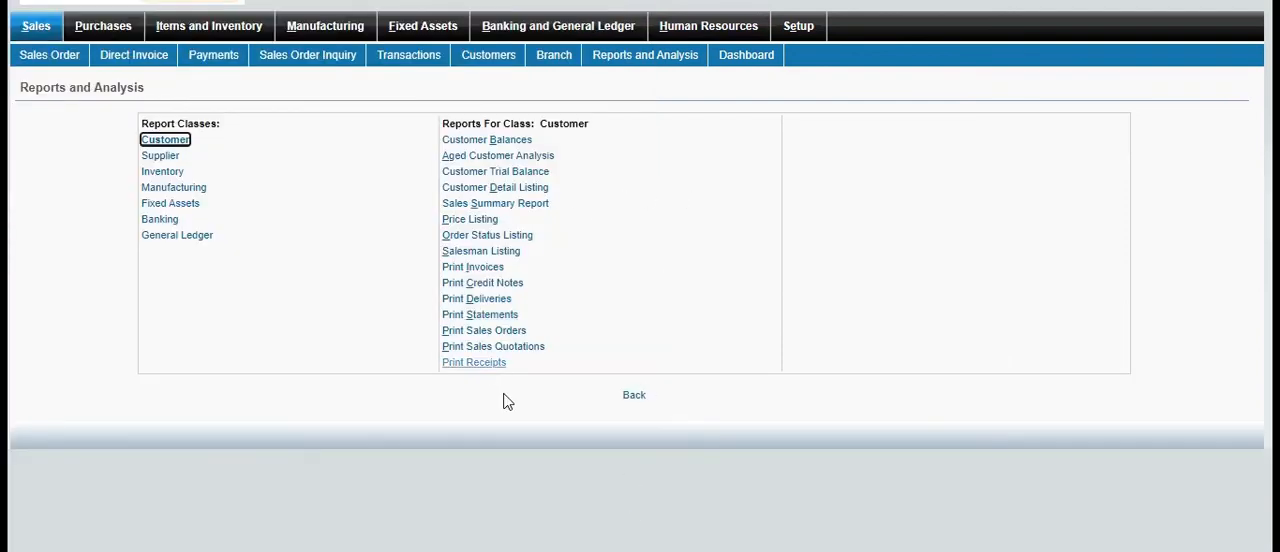
left_click(636, 396)
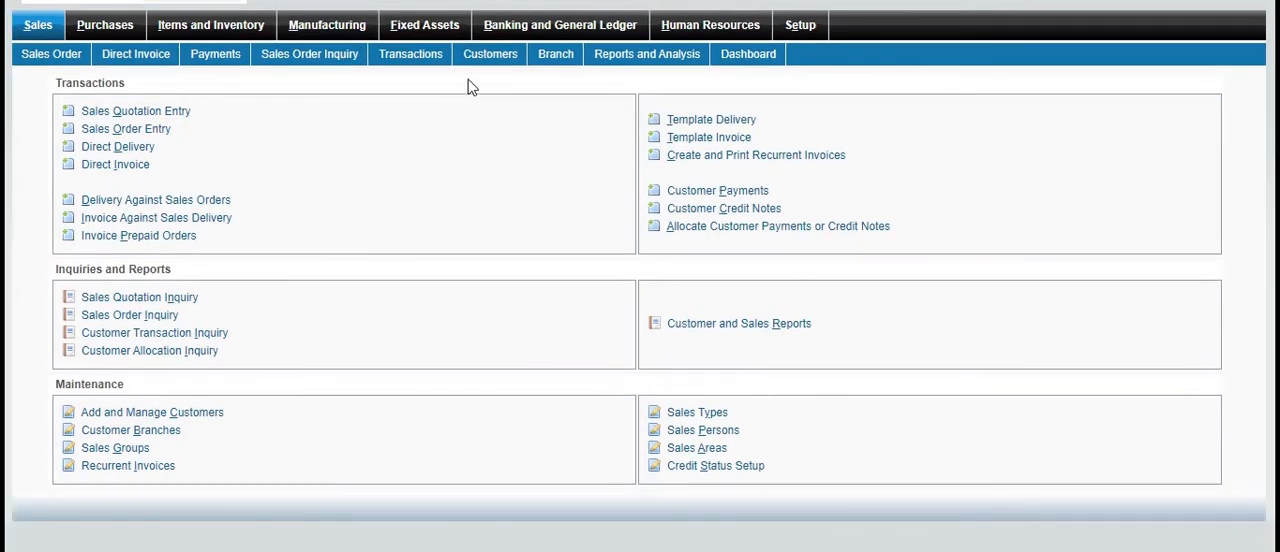
Start a new fixed asset class with parent class "equ" and class code "mac"
left_click(450, 30)
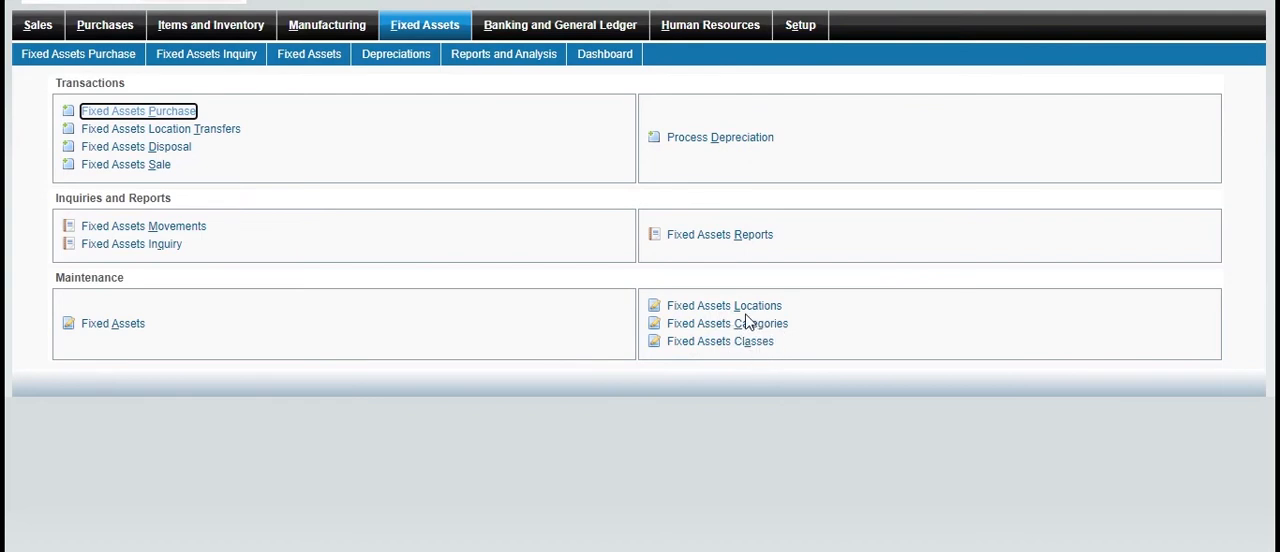
left_click(732, 345)
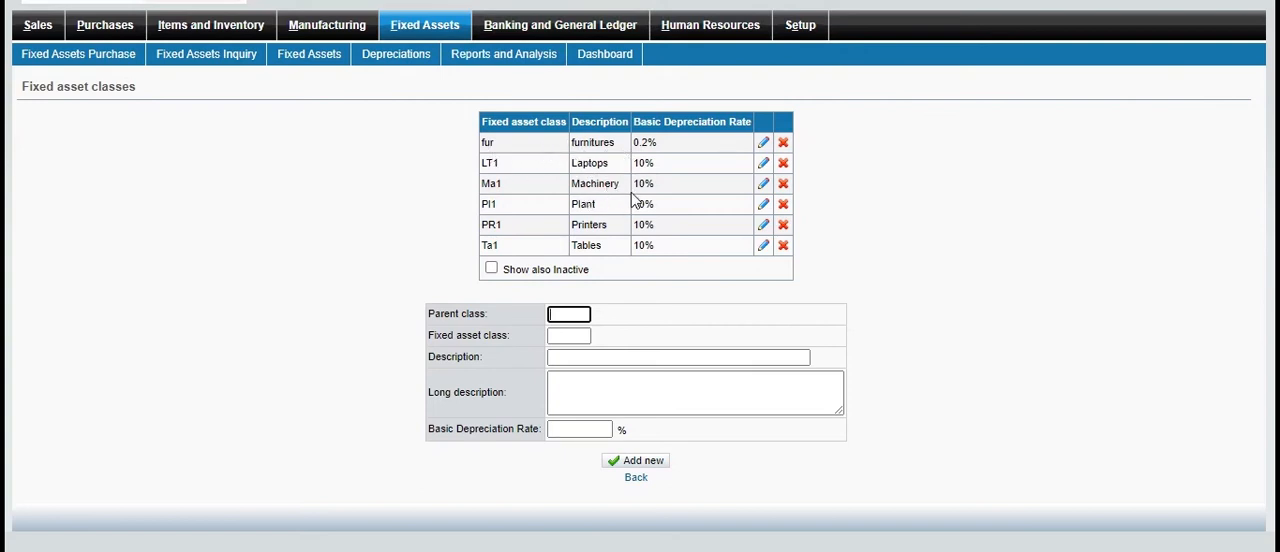
left_click(576, 320)
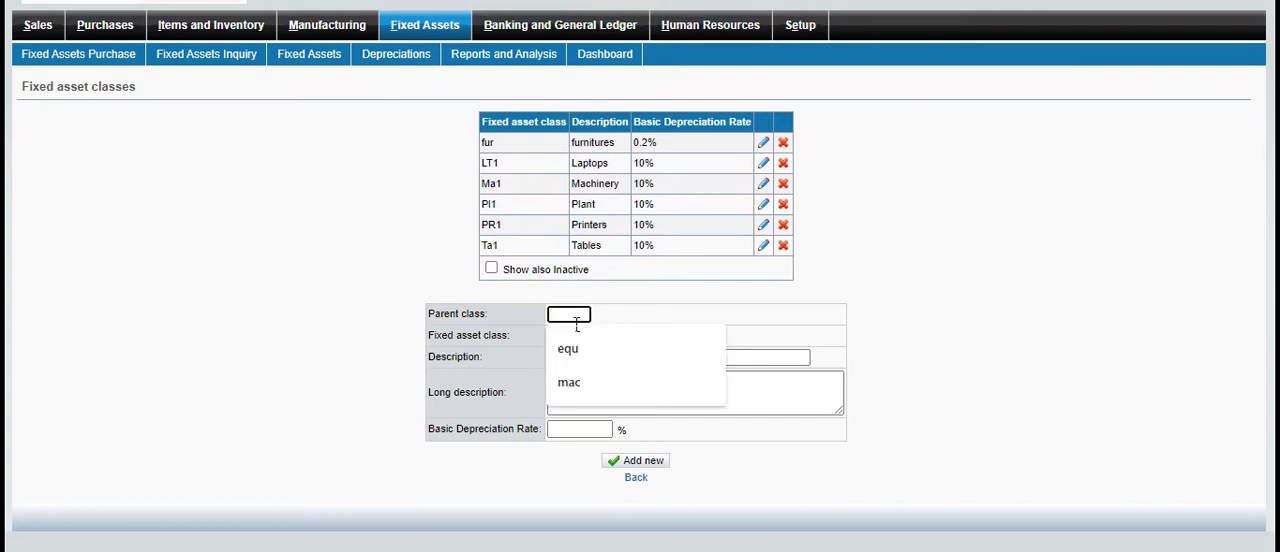
left_click(567, 345)
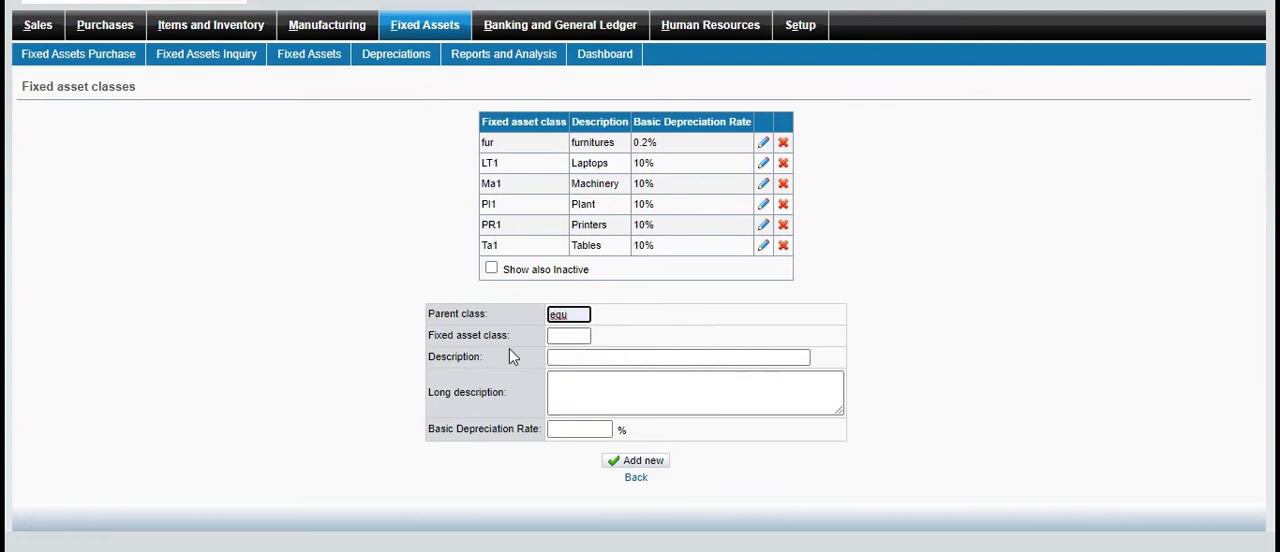
left_click(570, 338)
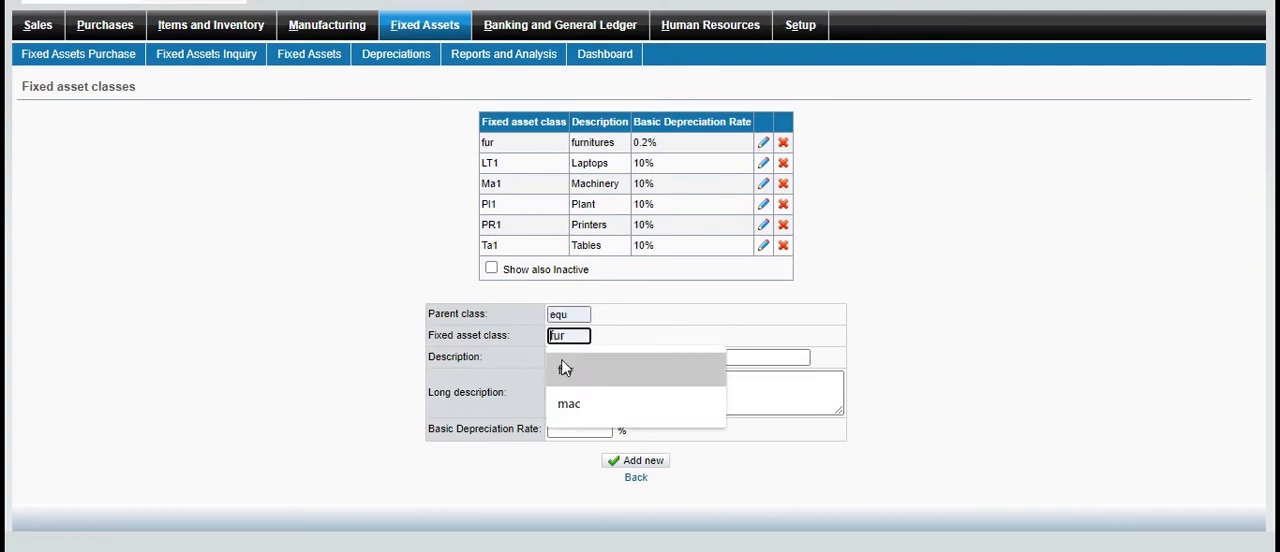
left_click(565, 404)
left_click(570, 405)
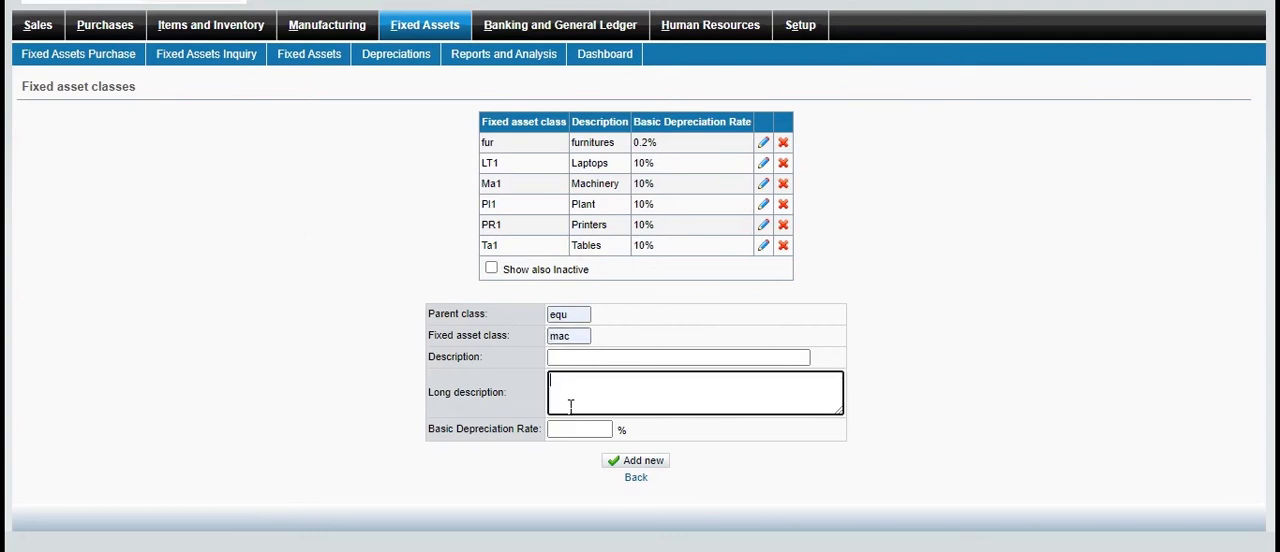
Describe the class as "machinery" with long description "spare part" and a 0.2% basic depreciation rate, and add it
left_click(600, 359)
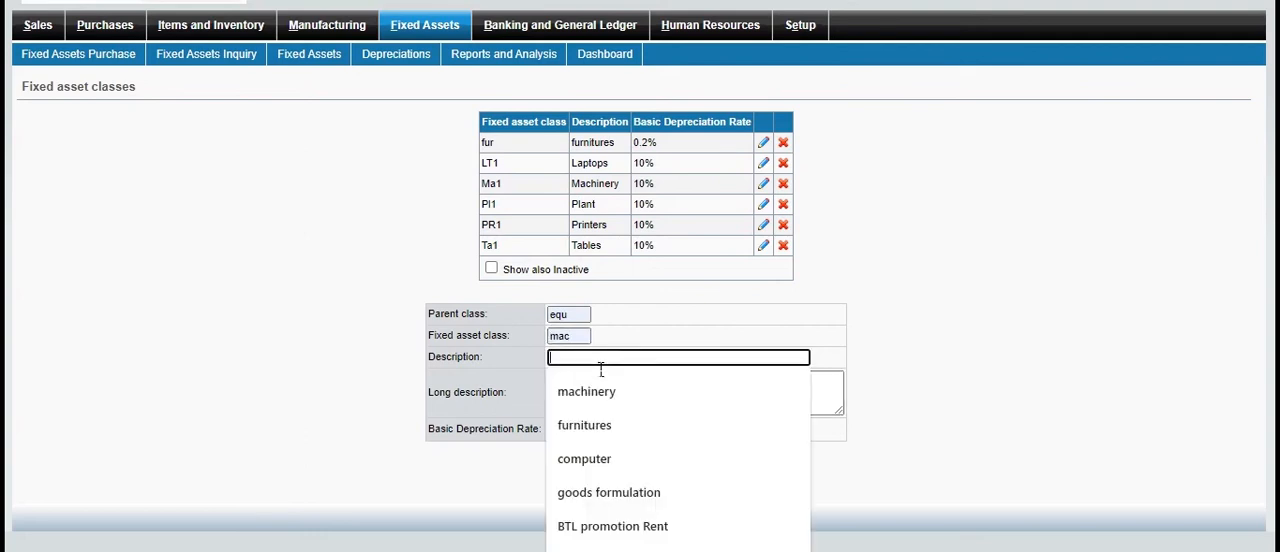
left_click(593, 392)
left_click(603, 398)
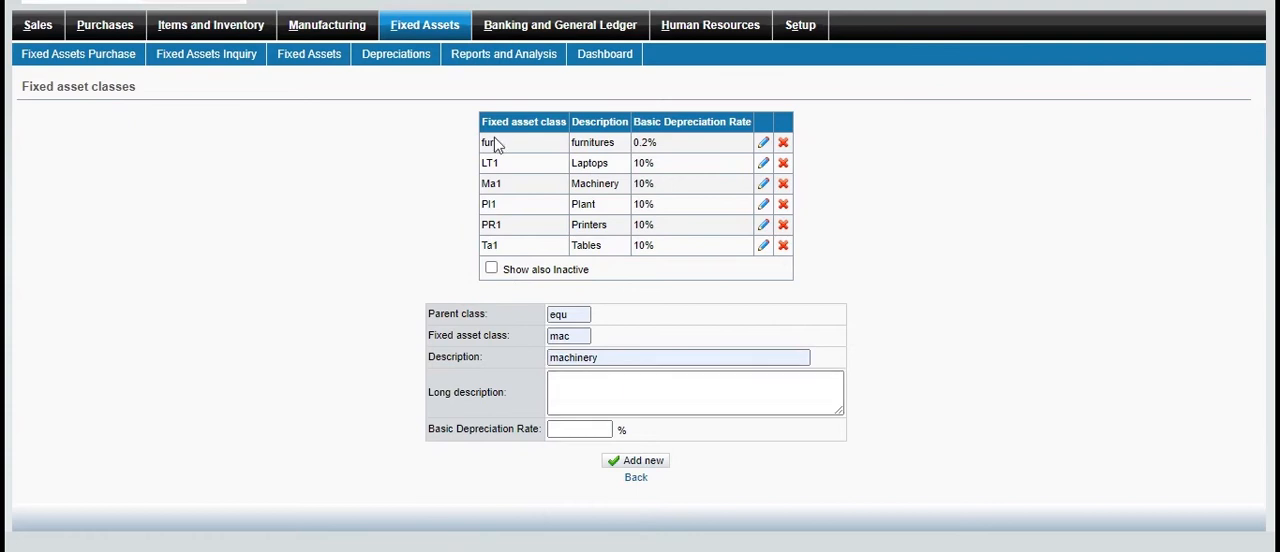
type("pare part")
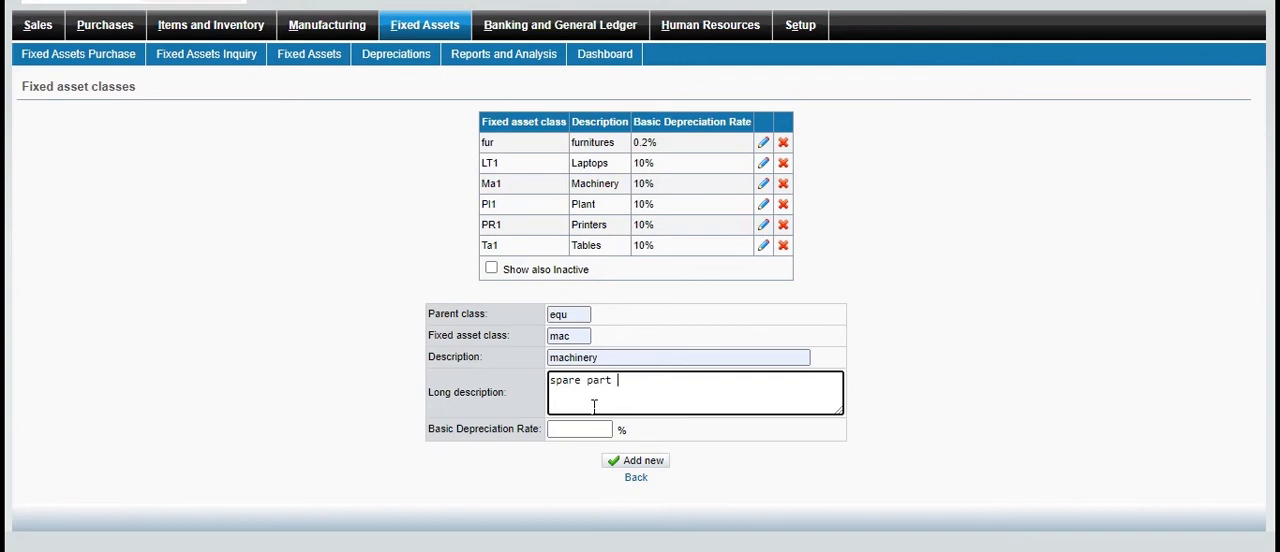
left_click(585, 430)
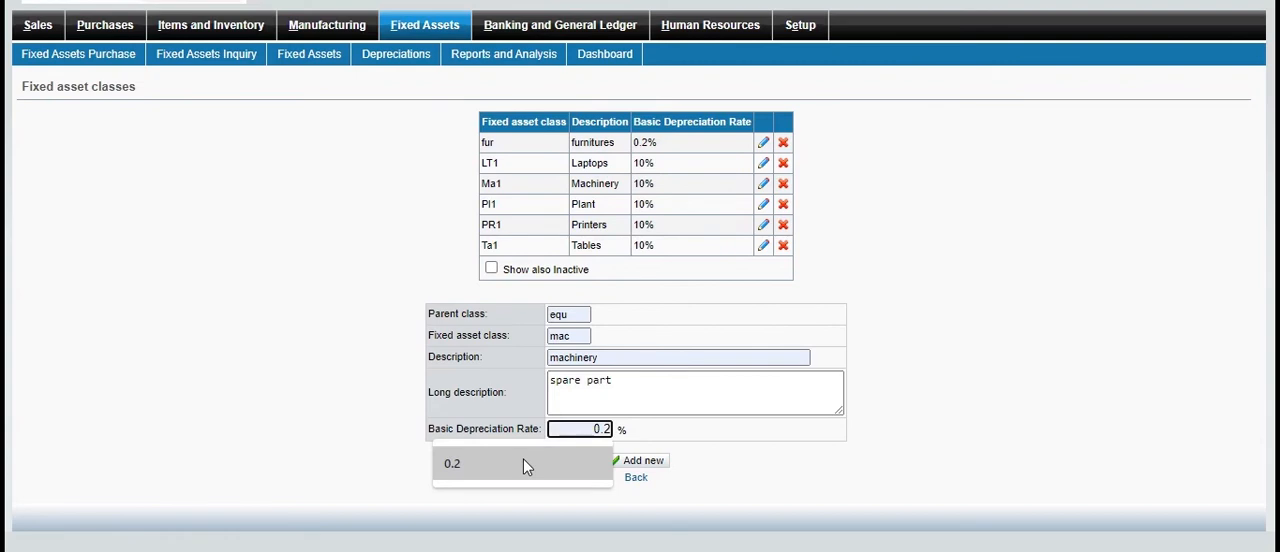
left_click(523, 463)
left_click(636, 460)
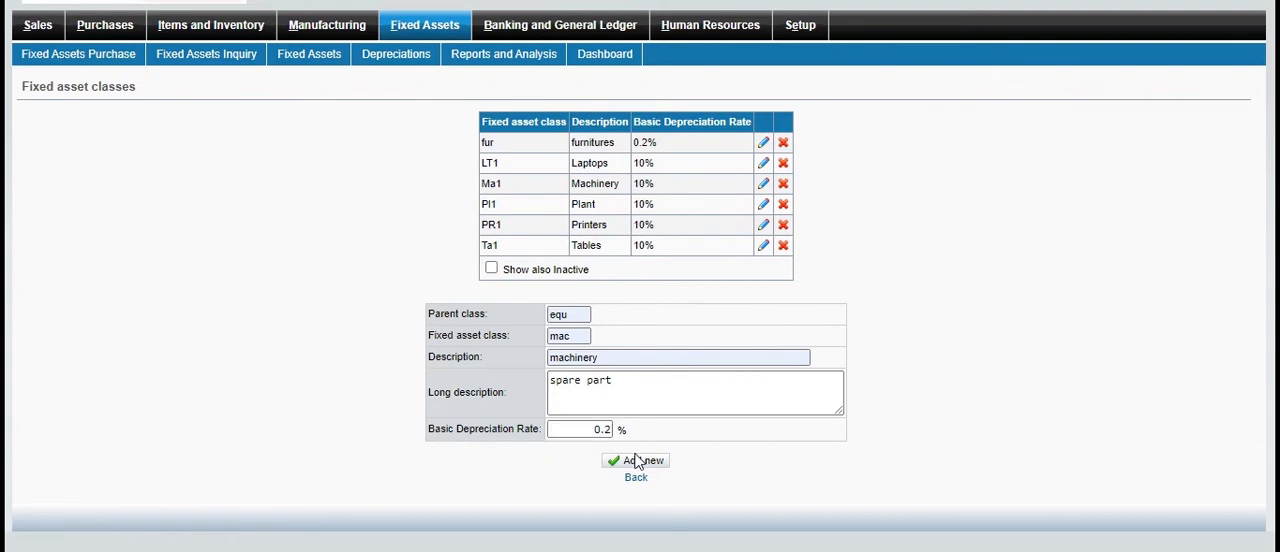
left_click(636, 465)
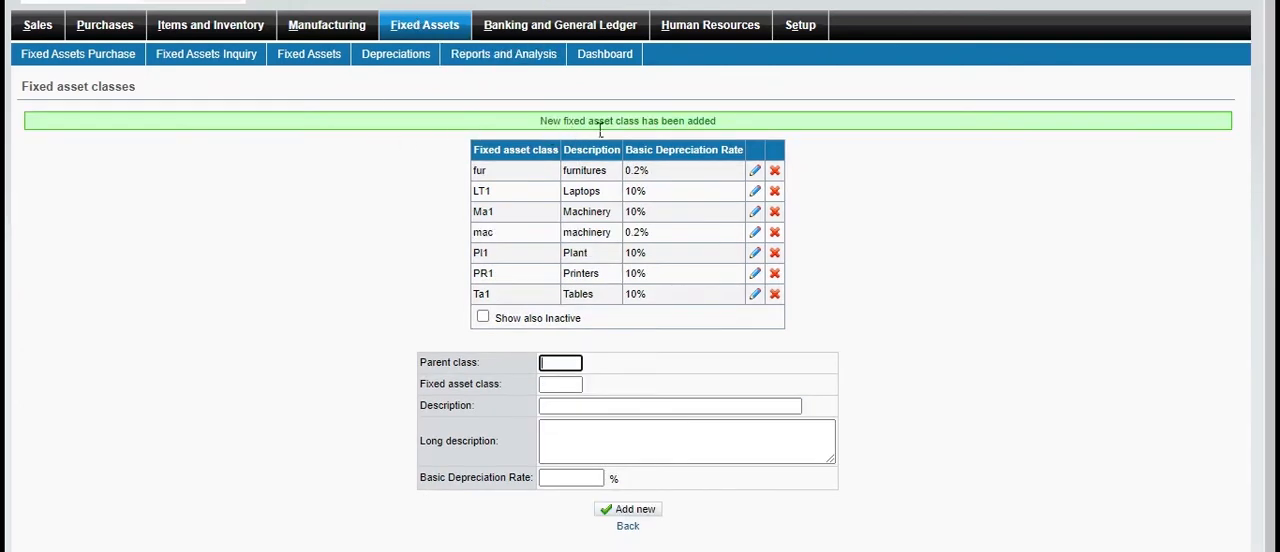
Add a fixed assets category named "goods formulation" with the default tax type, unit and accounts
left_click_drag(392, 86, 430, 35)
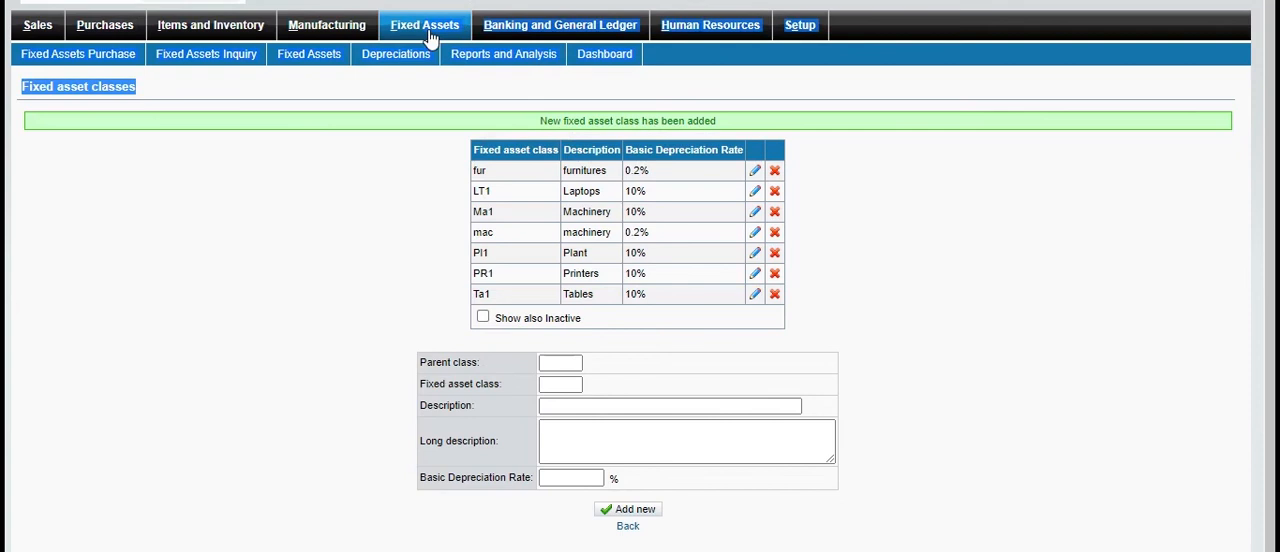
left_click(424, 24)
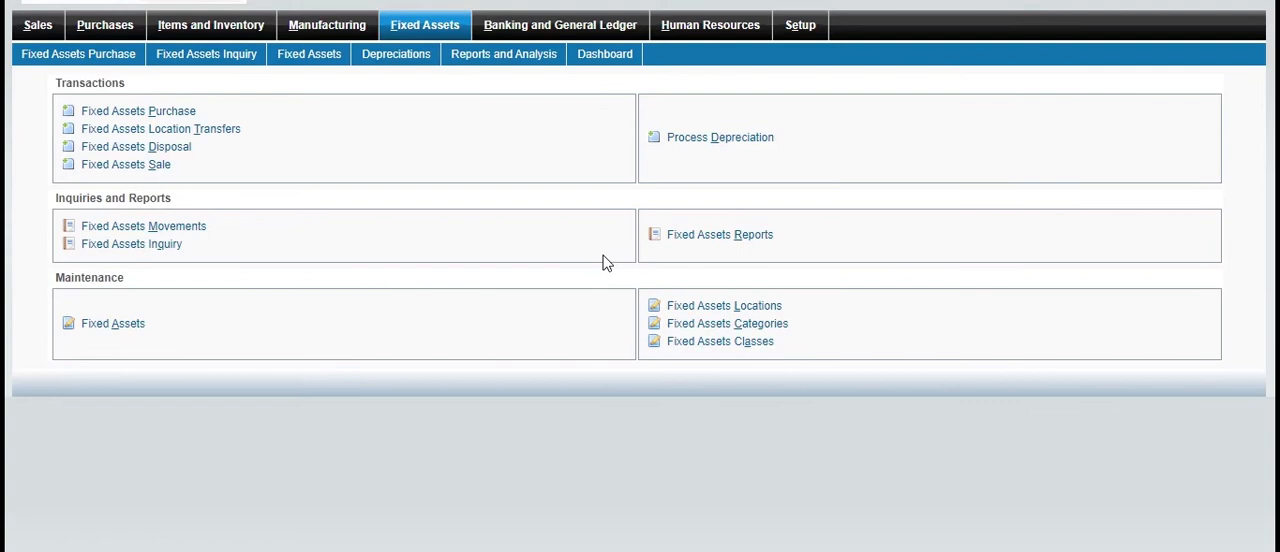
left_click(786, 324)
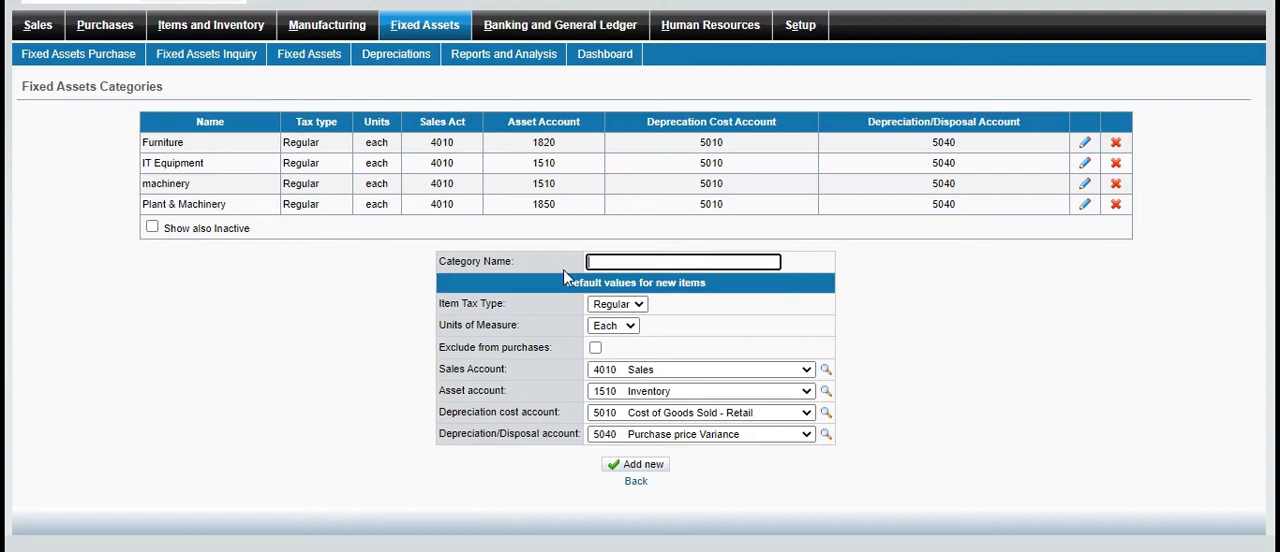
left_click(643, 266)
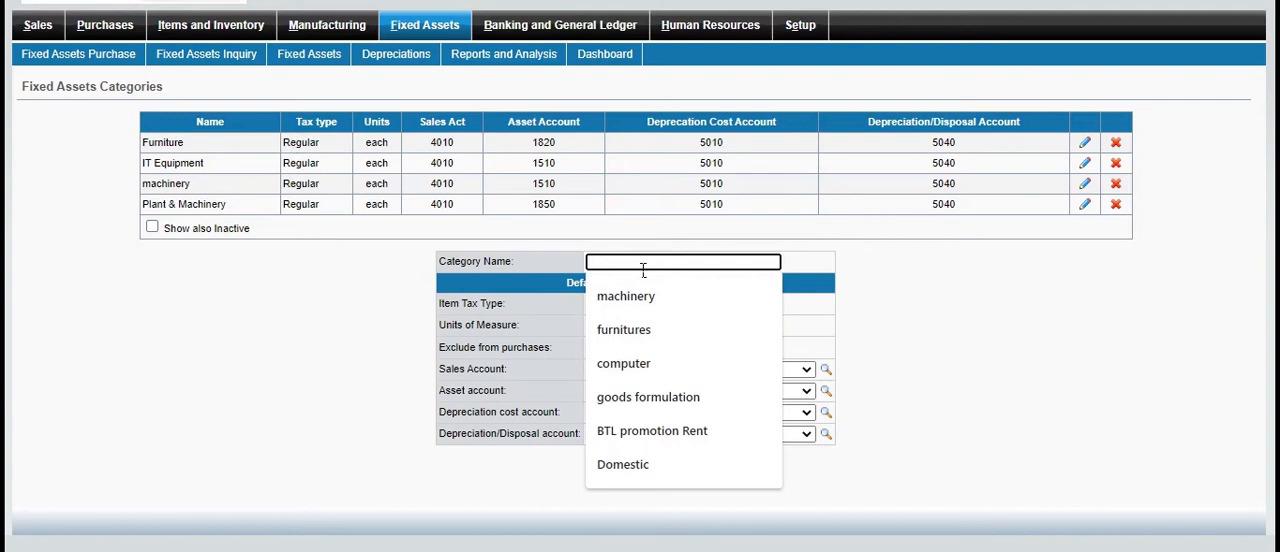
left_click(620, 398)
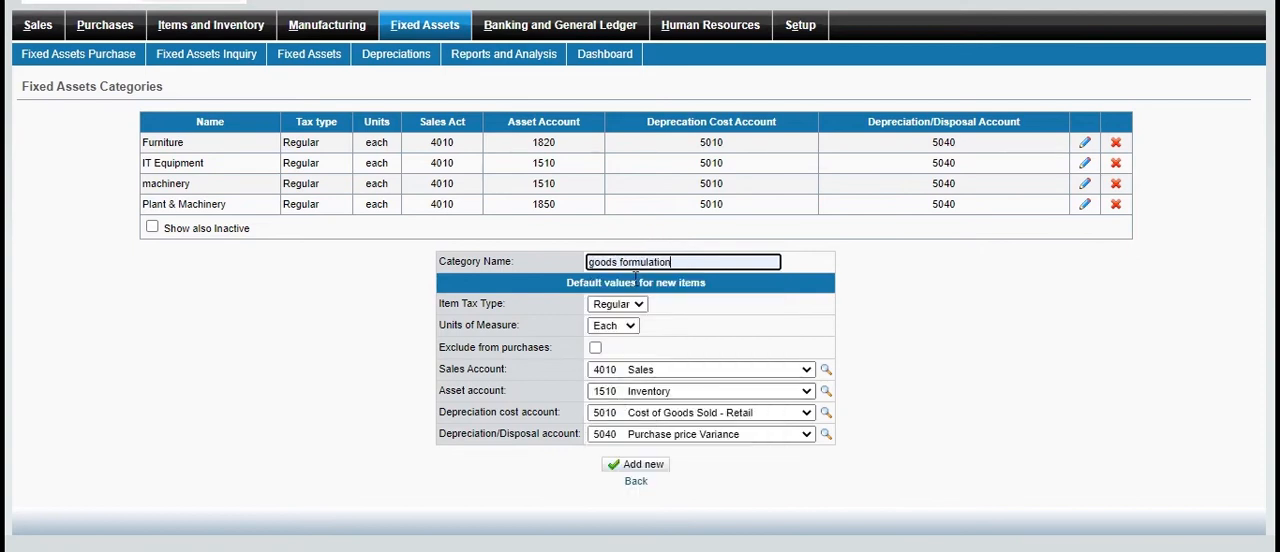
left_click(649, 466)
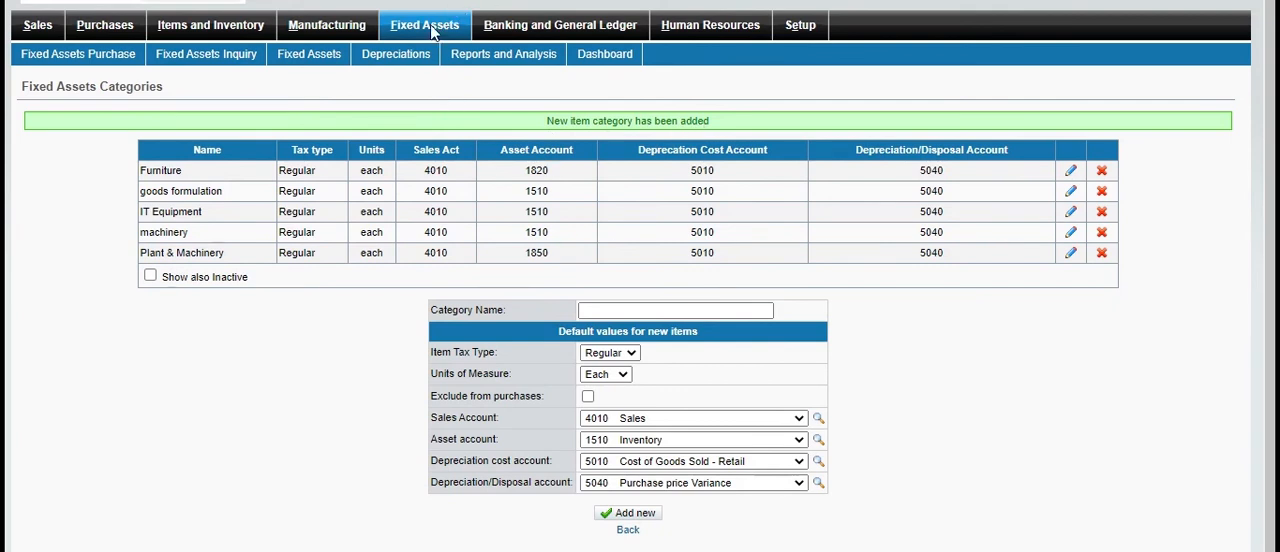
Start a new fixed assets location with code 54879, name "Canada" and the delivery contact's name
left_click(437, 33)
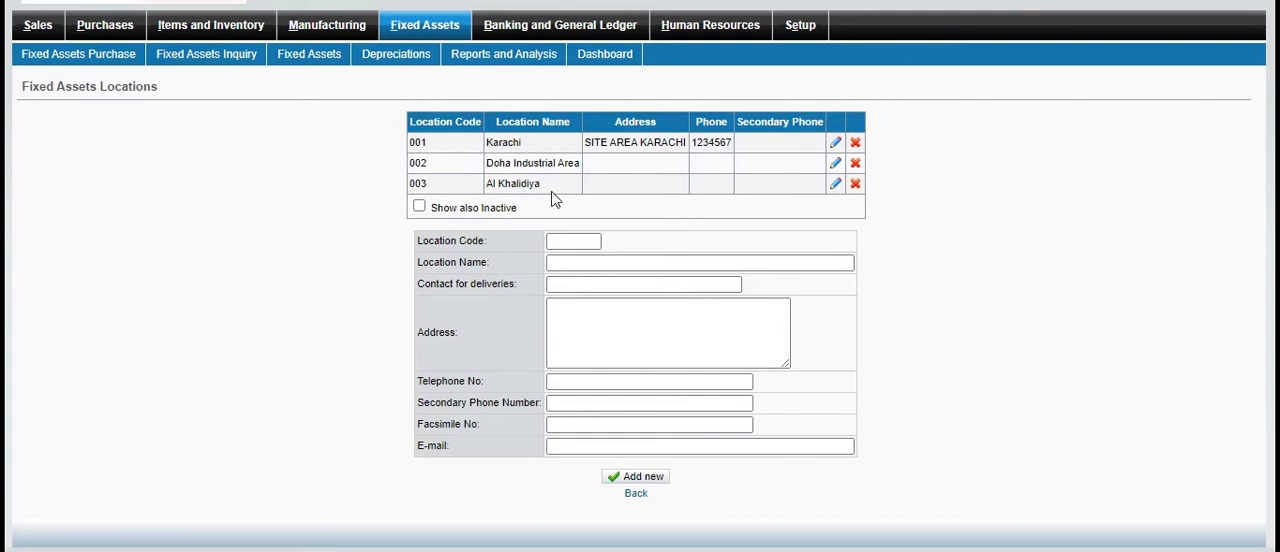
left_click(572, 244)
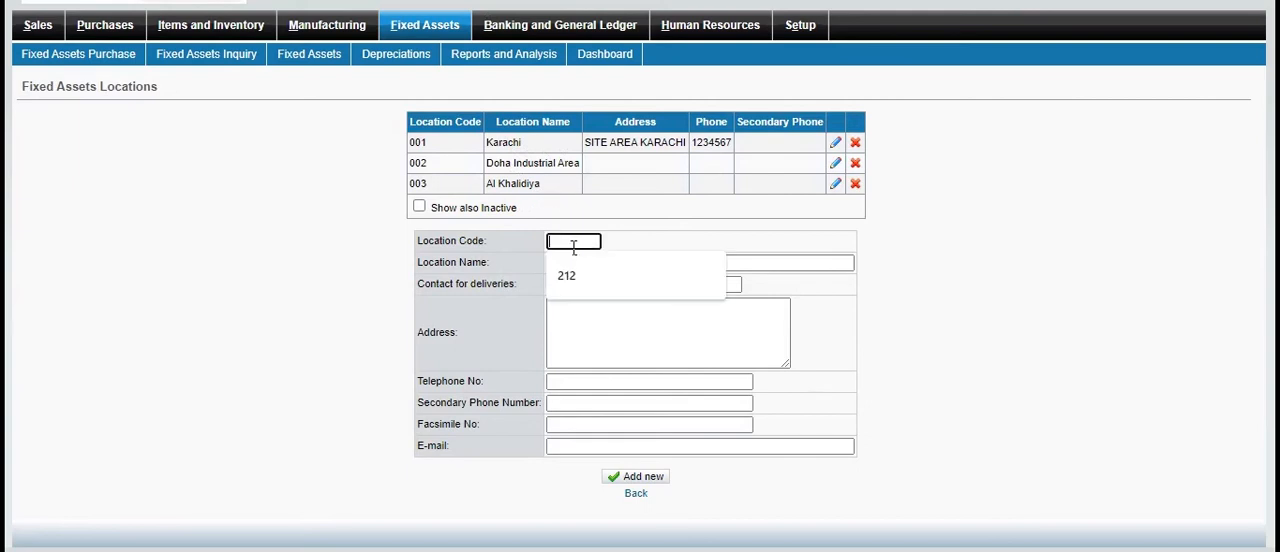
type("54879")
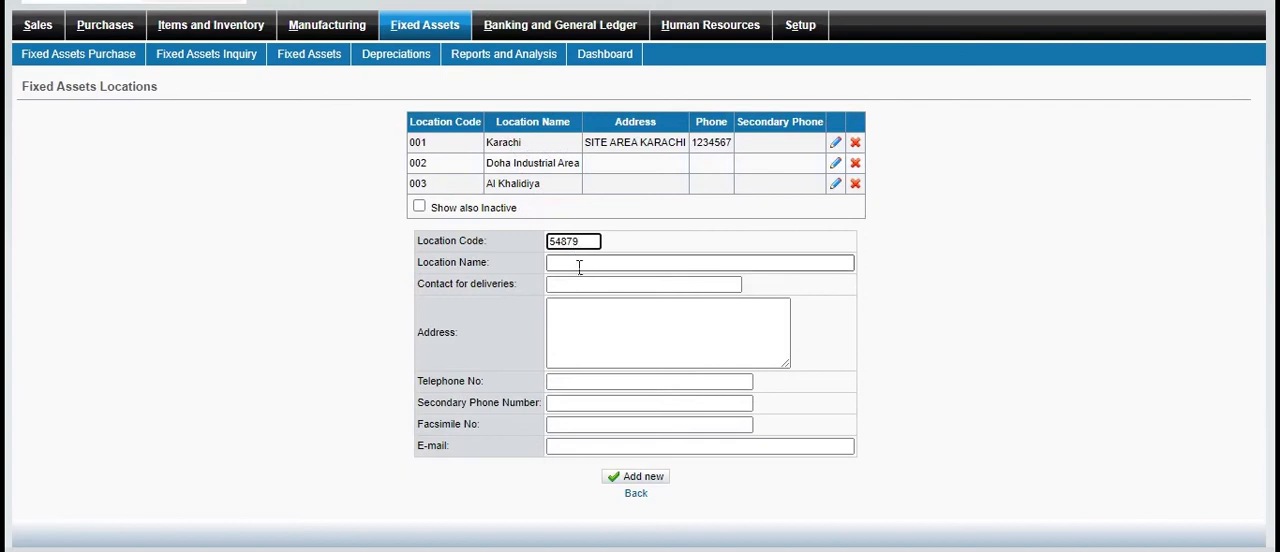
left_click(579, 263)
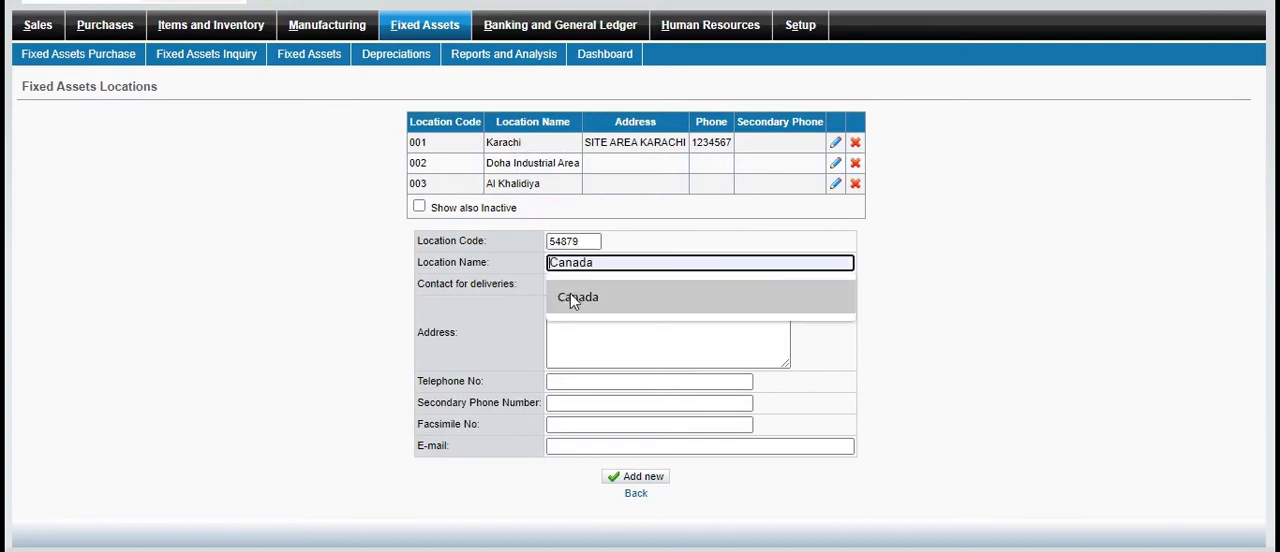
left_click(570, 287)
left_click(578, 287)
left_click(565, 320)
Enter "xyz" as the new location's address
left_click(574, 329)
type("Shadman Nort")
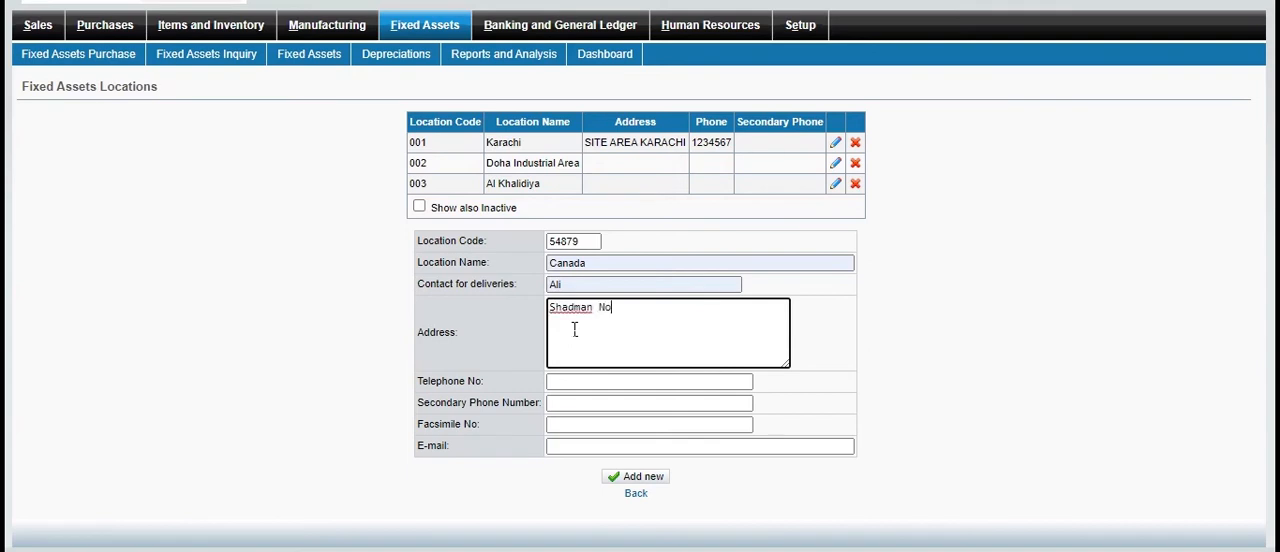
type("Ka")
key("BackSpace")
key("BackSpace")
key("BackSpace")
key("BackSpace")
key("BackSpace")
key("BackSpace")
key("BackSpace")
key("BackSpace")
key("BackSpace")
key("BackSpace")
key("BackSpace")
key("BackSpace")
key("BackSpace")
key("BackSpace")
key("BackSpace")
type("xyz")
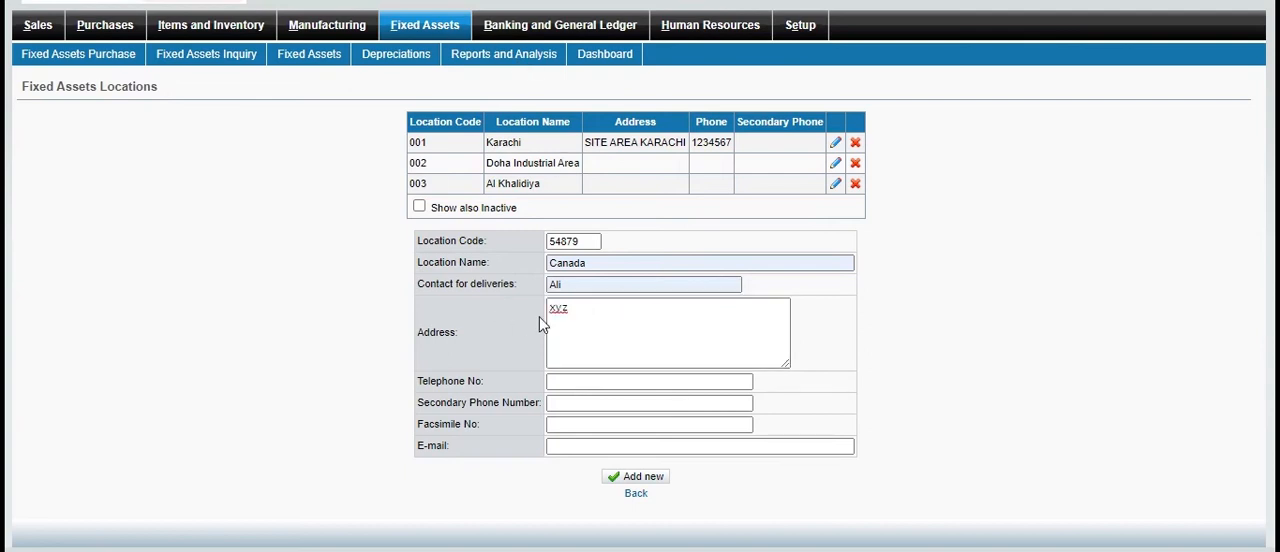
Fill in the location's telephone, secondary phone, facsimile and e-mail details, and add the location
left_click(586, 386)
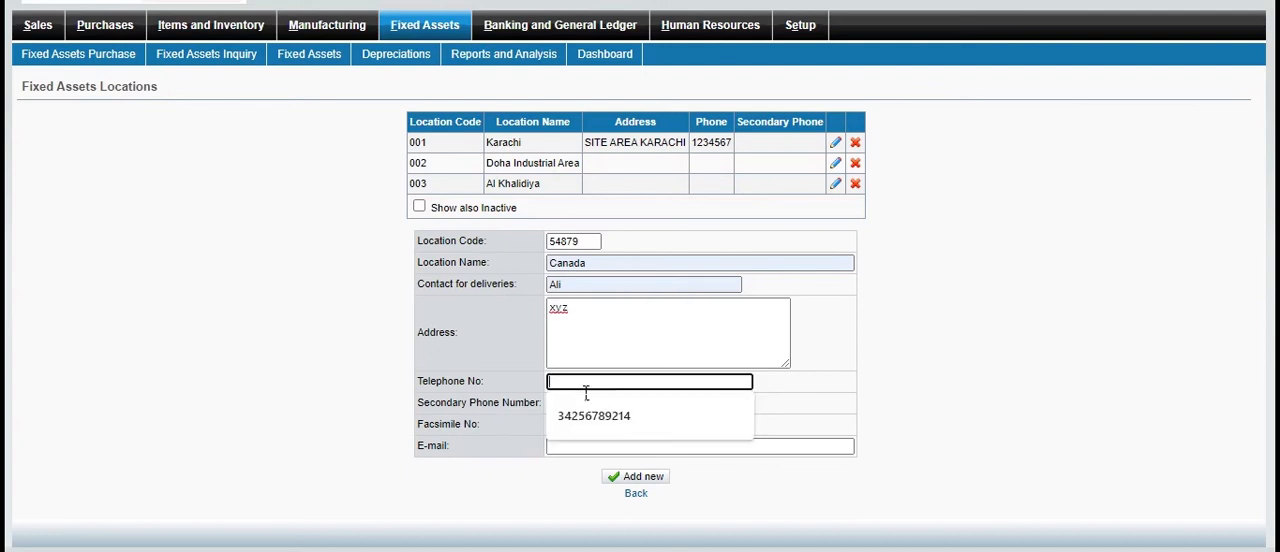
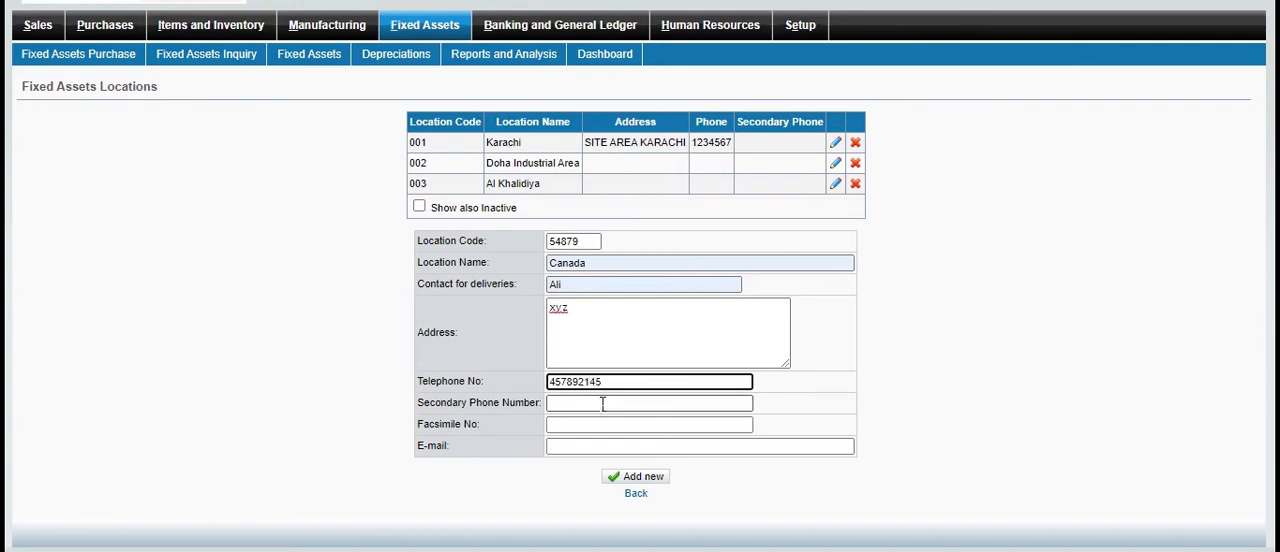
left_click(603, 405)
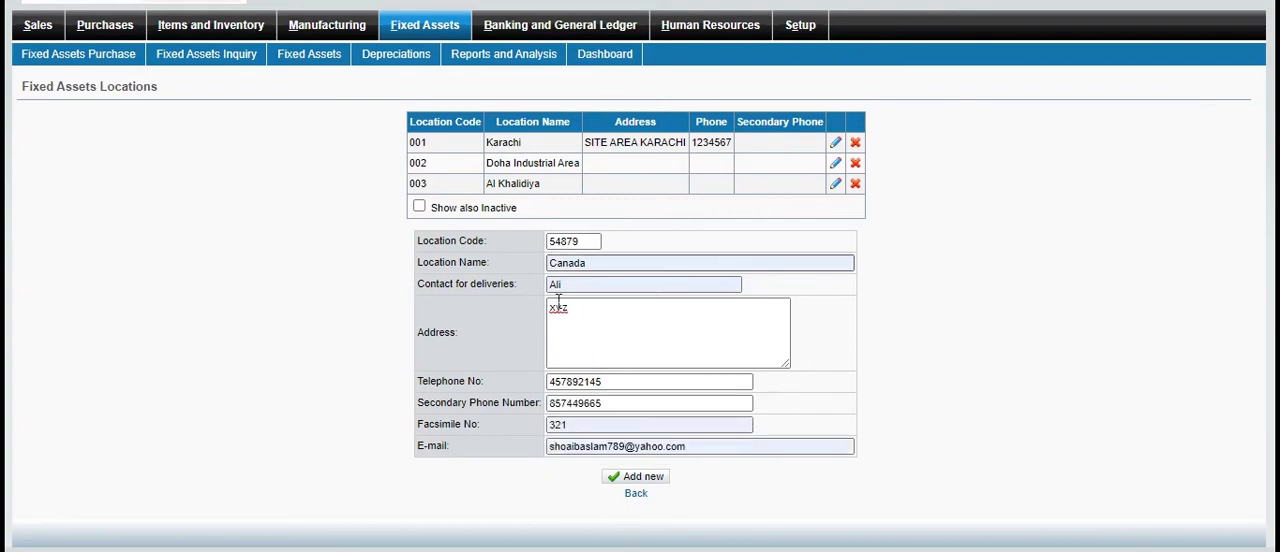
left_click(646, 480)
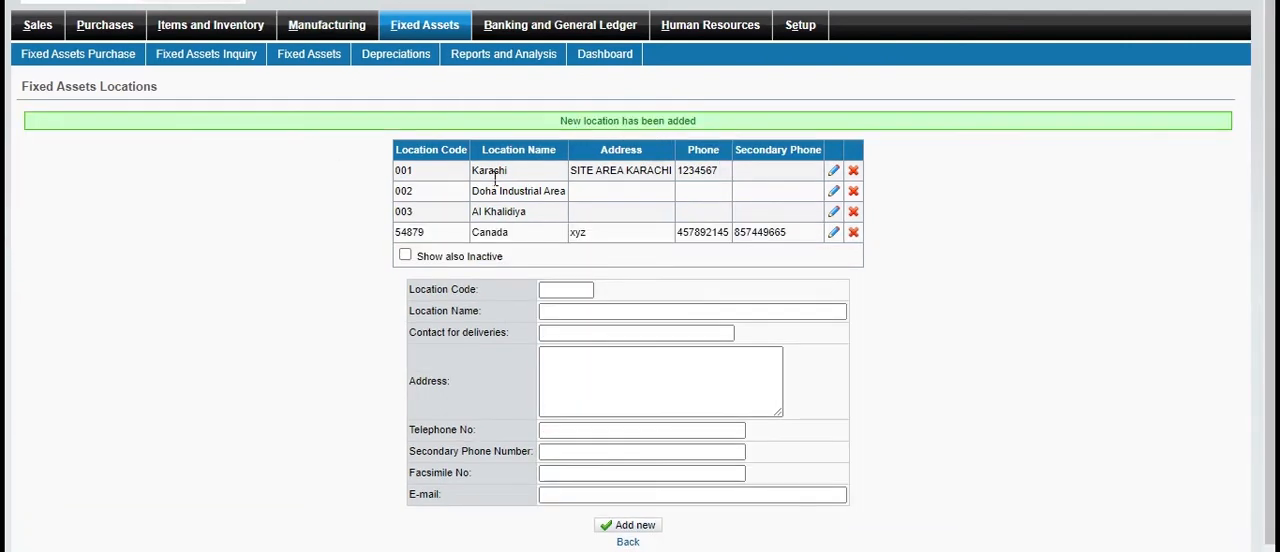
double_click(504, 237)
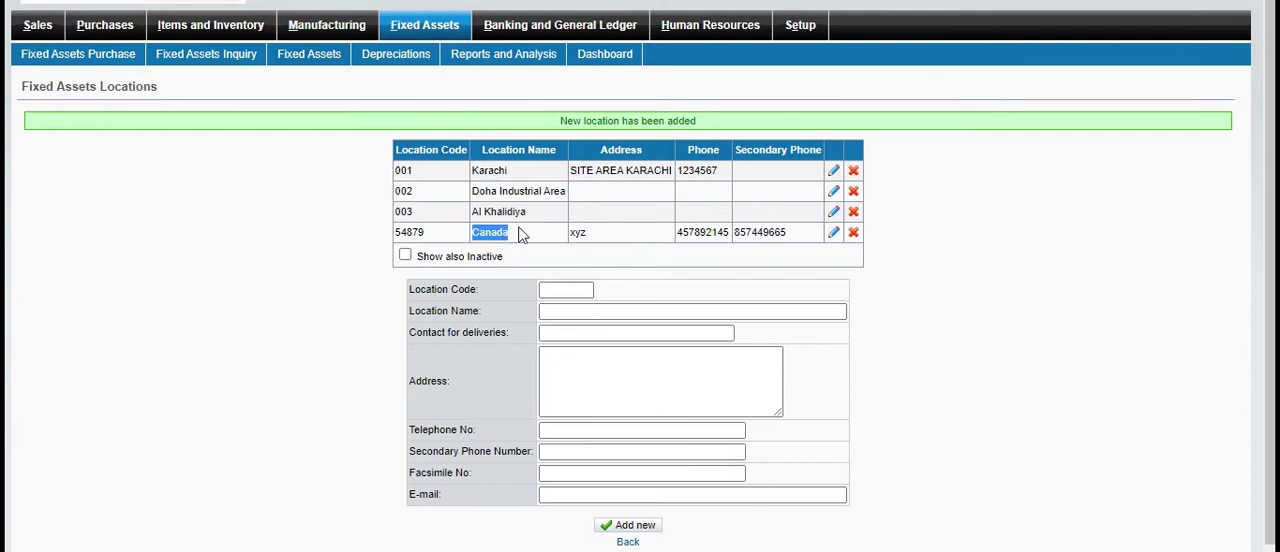
Start a new fixed asset item with code 1925139, name "Tables" and description "office tables" in the Furniture category
left_click(418, 30)
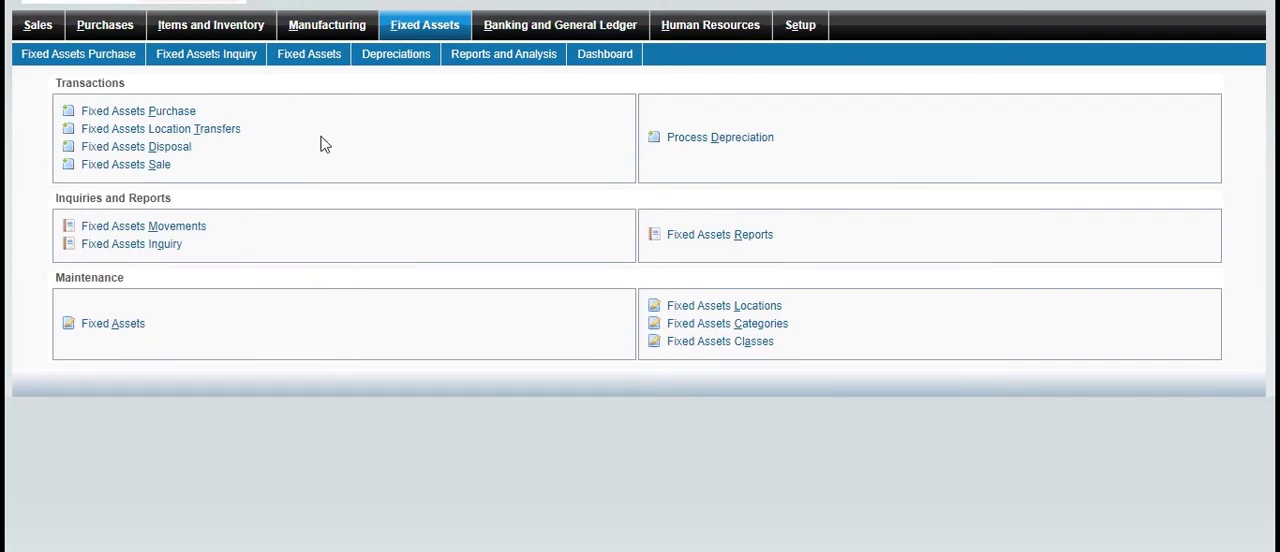
left_click(400, 2)
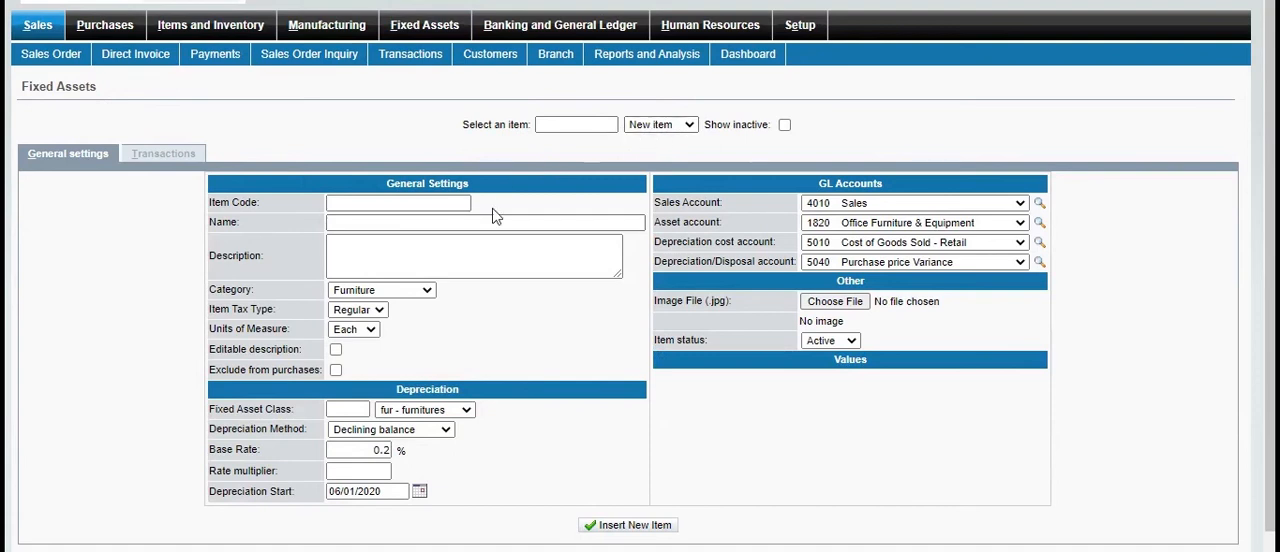
left_click(367, 206)
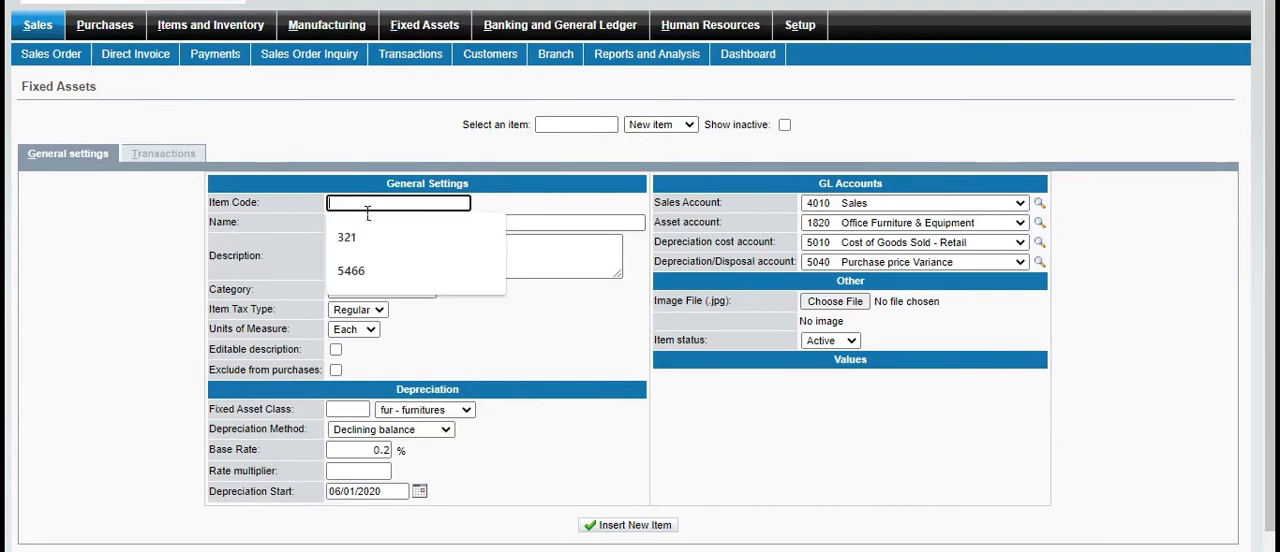
type("19251")
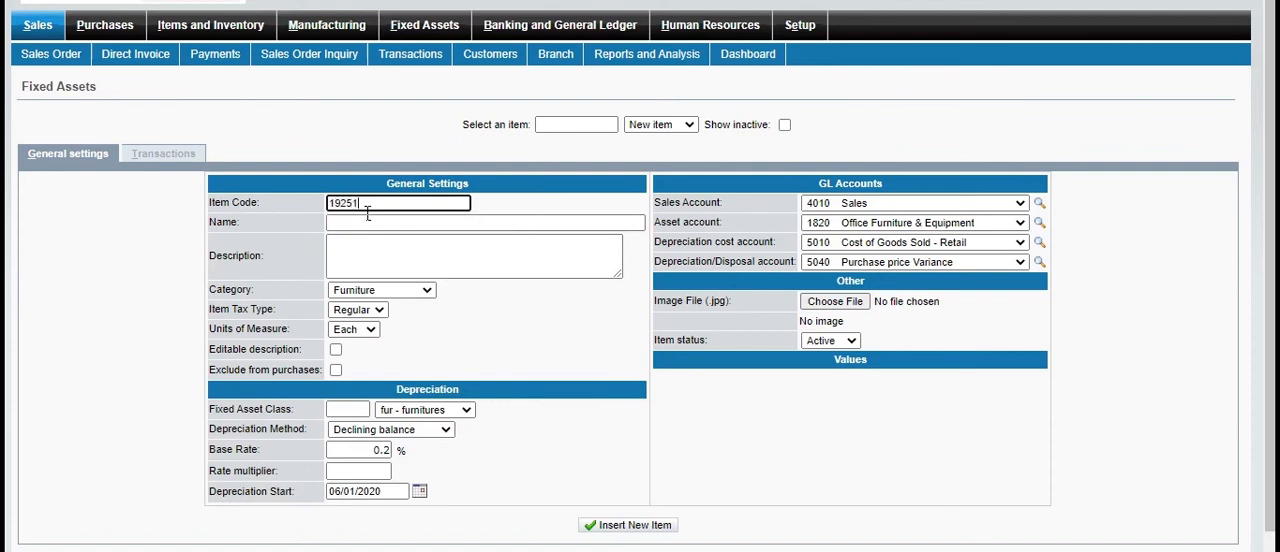
type("39")
left_click(362, 222)
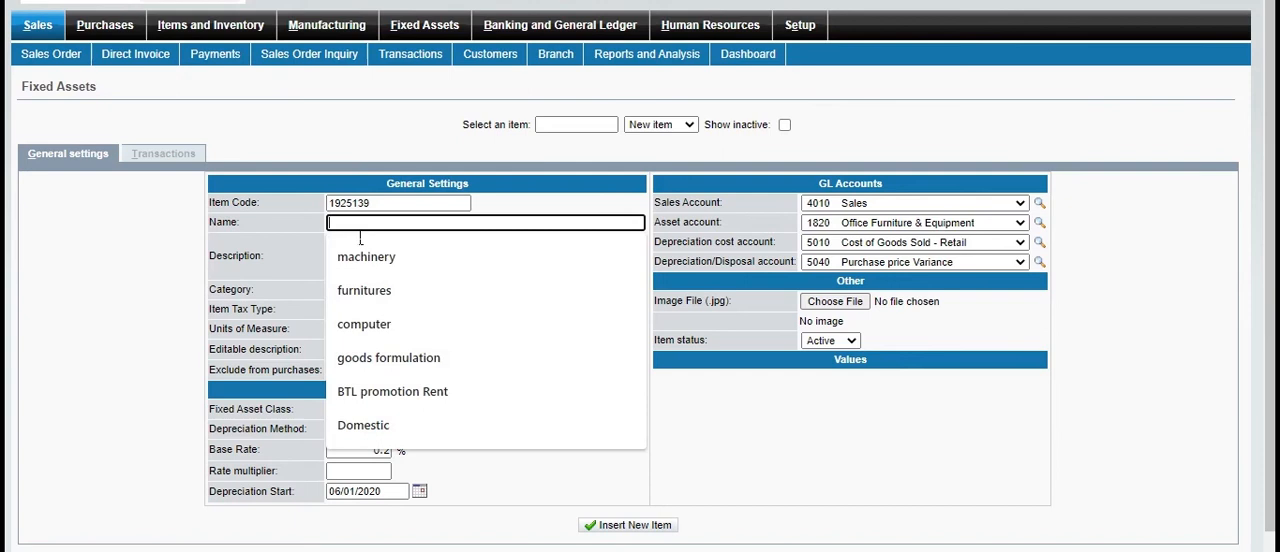
type("Tables")
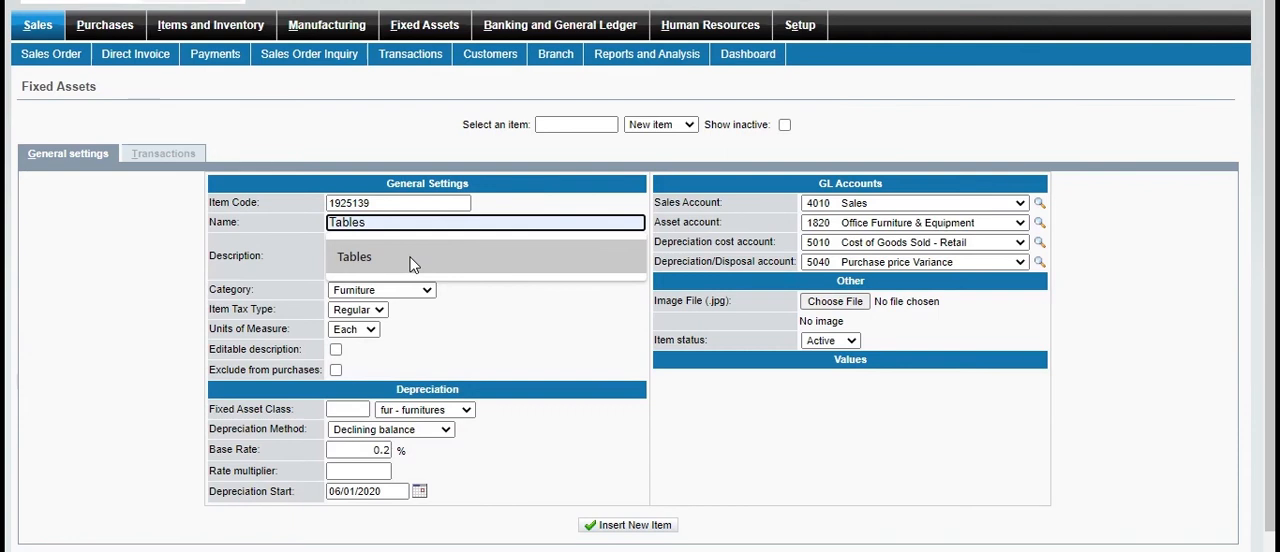
left_click(410, 263)
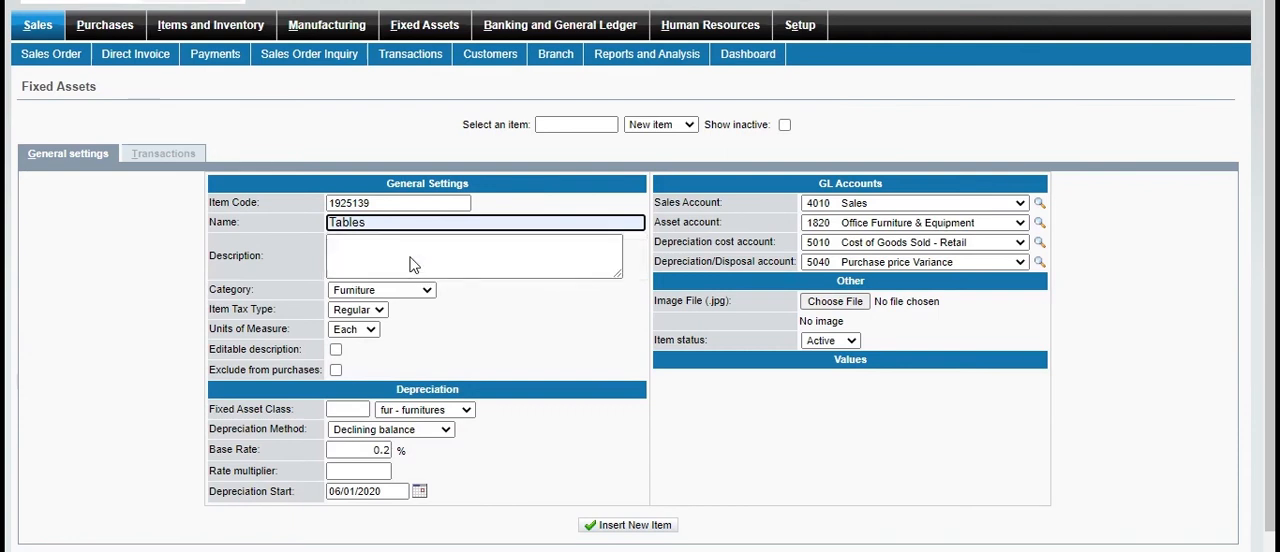
left_click(419, 265)
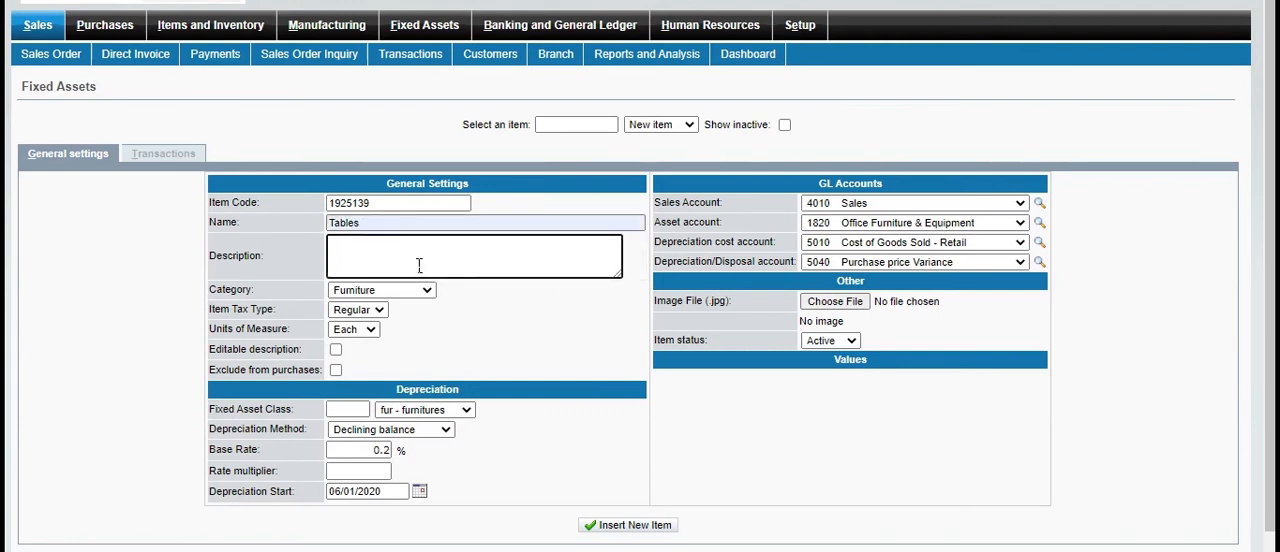
type("office tables")
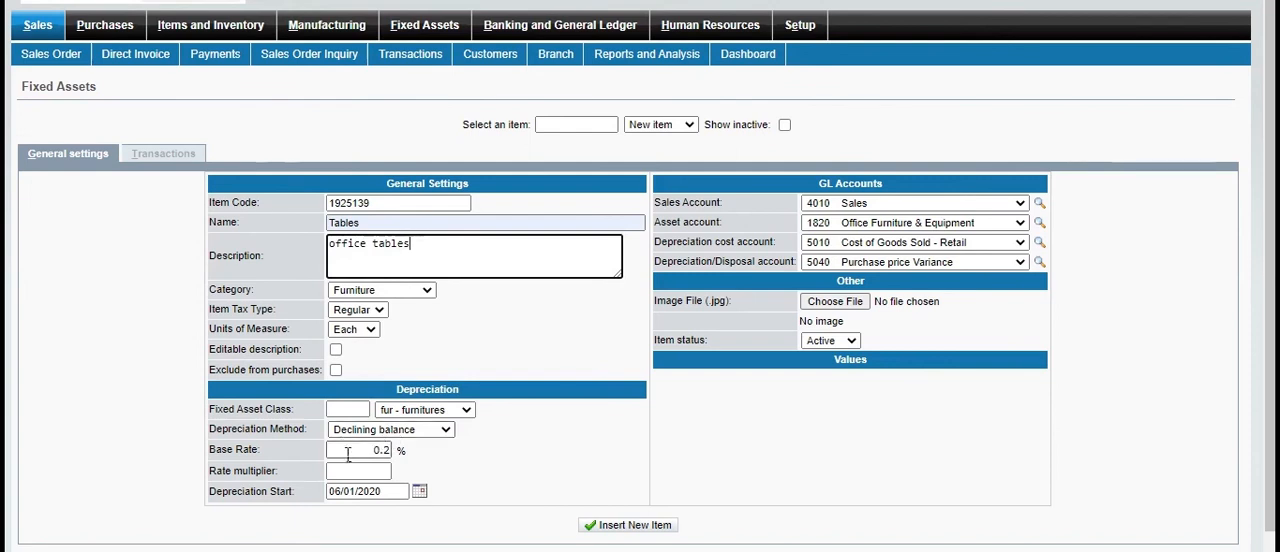
Set the asset's depreciation method to Straight line and insert the new item
left_click(447, 432)
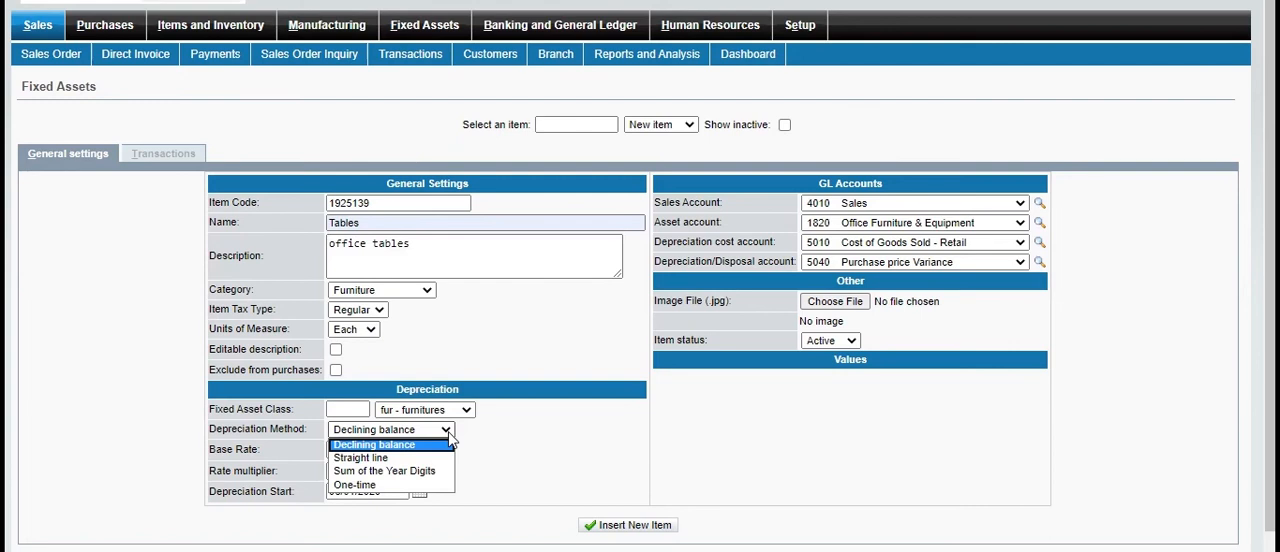
left_click(390, 460)
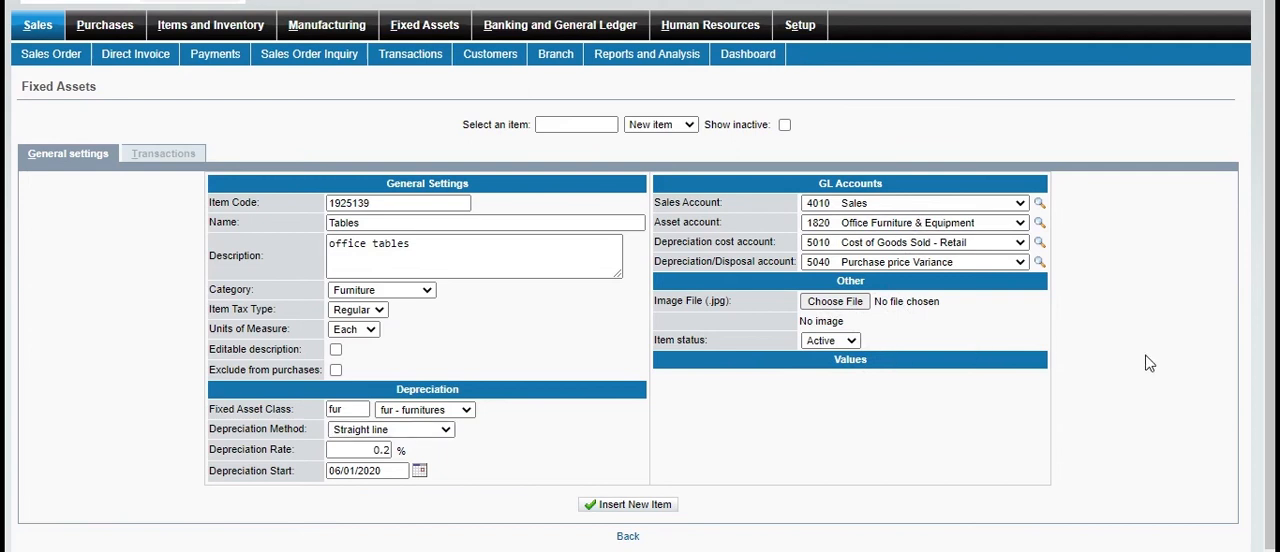
scroll(1150, 363, "down", 1)
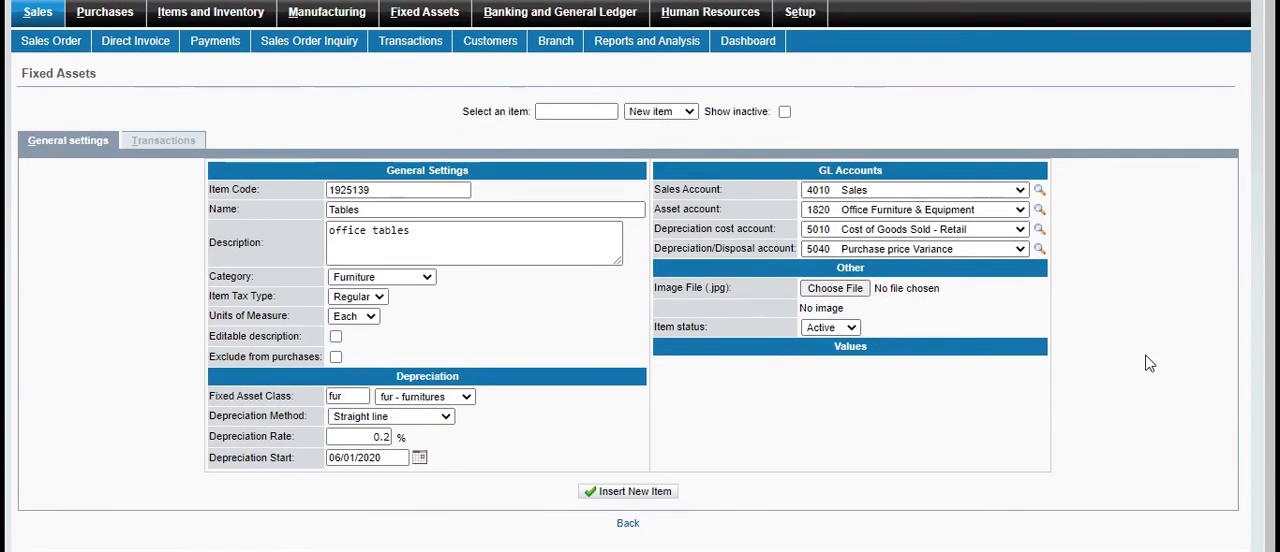
left_click(605, 495)
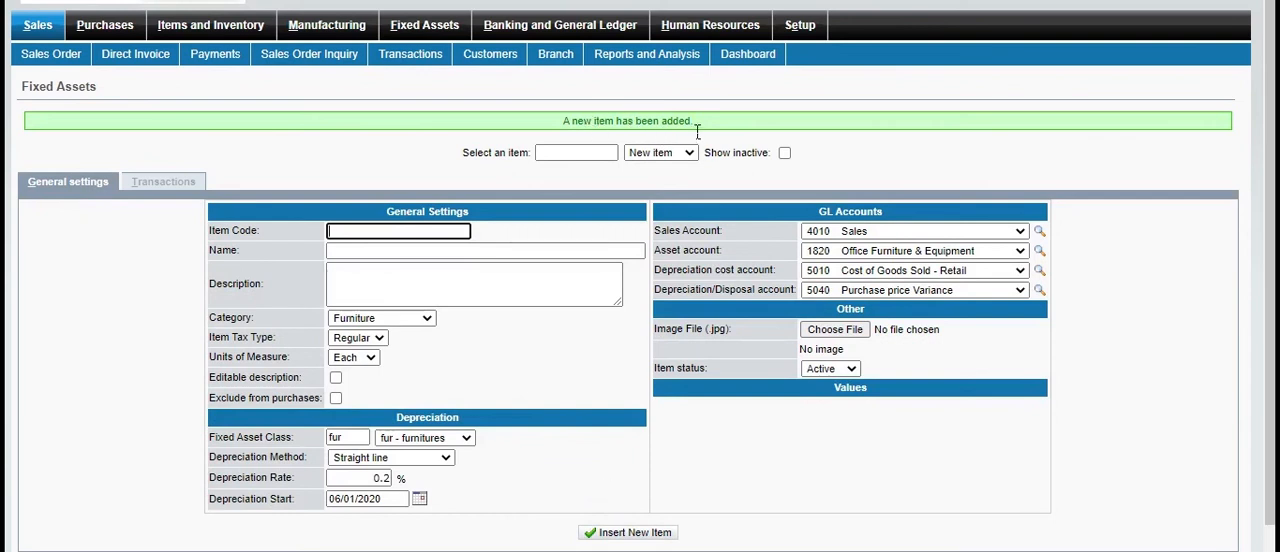
Start a fixed asset purchase invoice with America (AMR) as the supplier
left_click(424, 25)
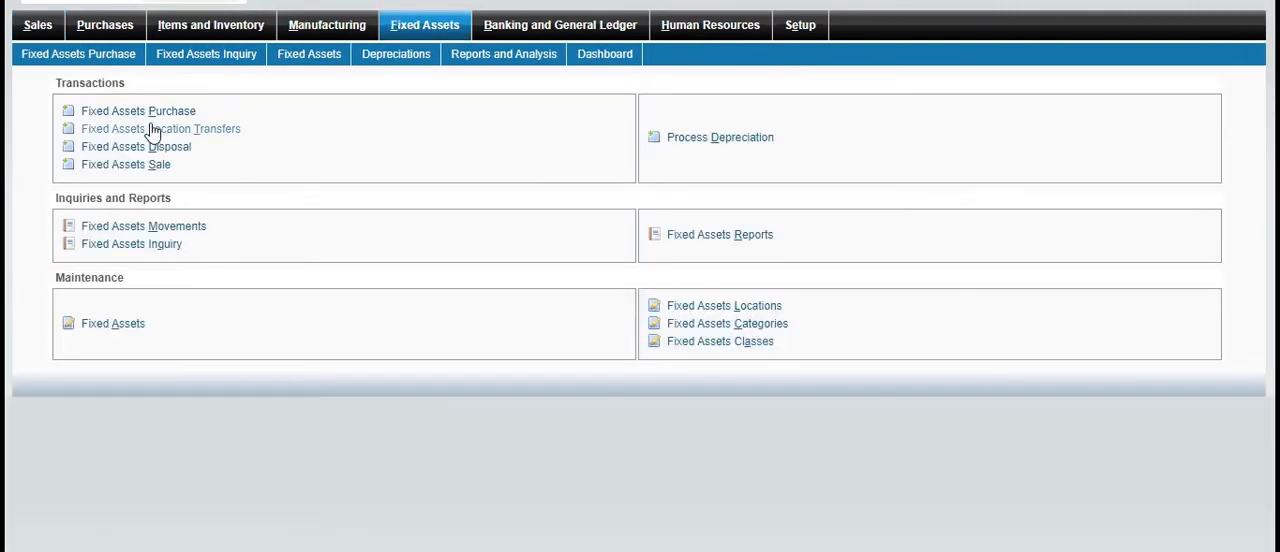
left_click(192, 112)
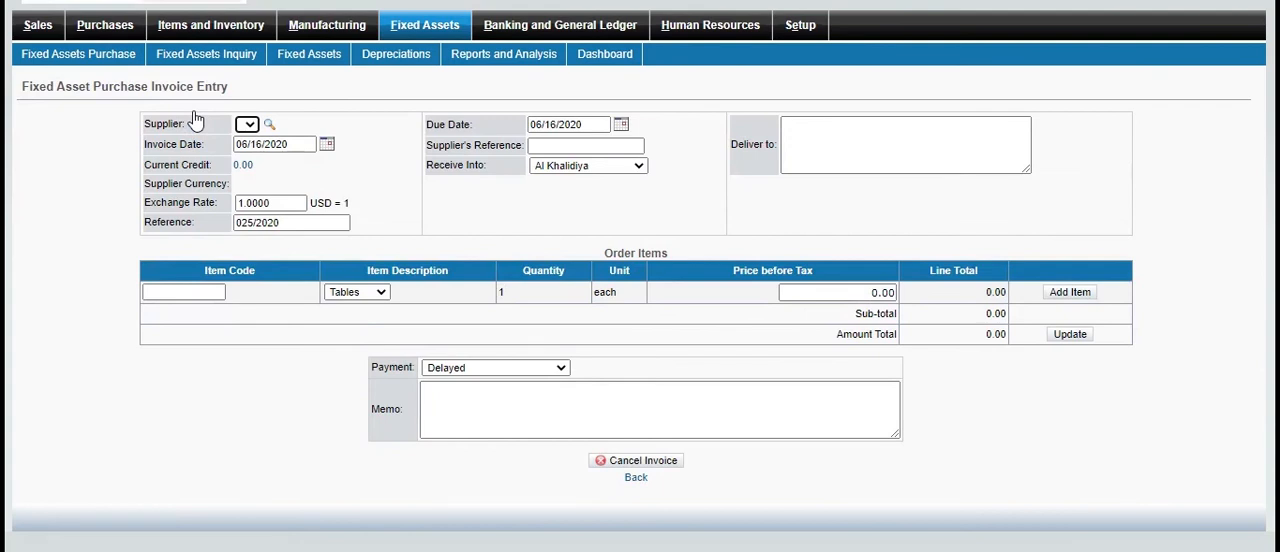
left_click(268, 123)
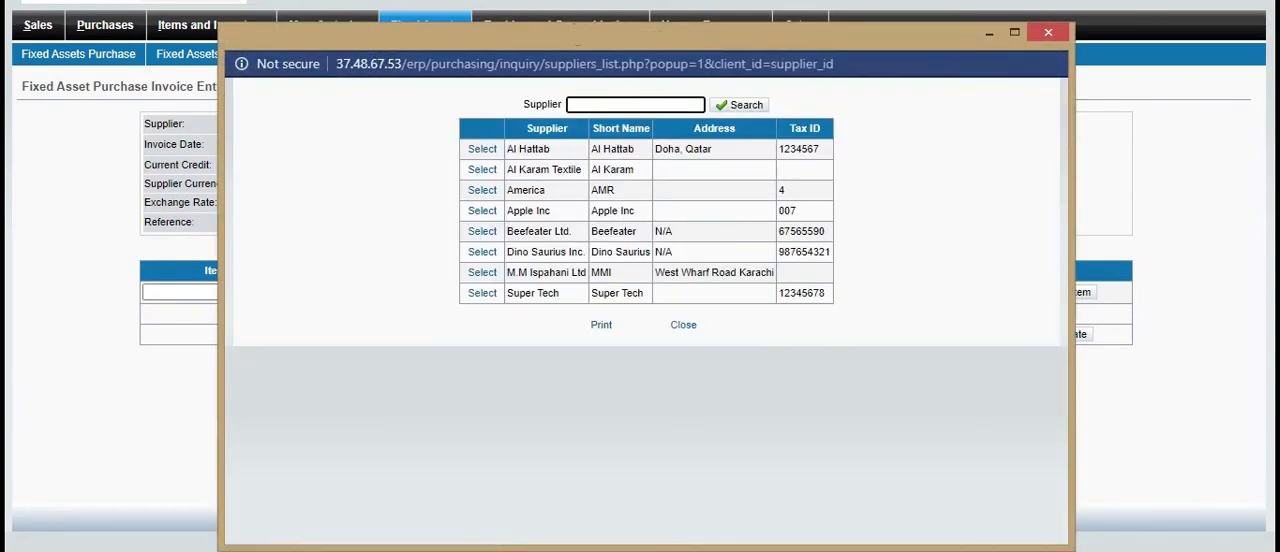
left_click(484, 191)
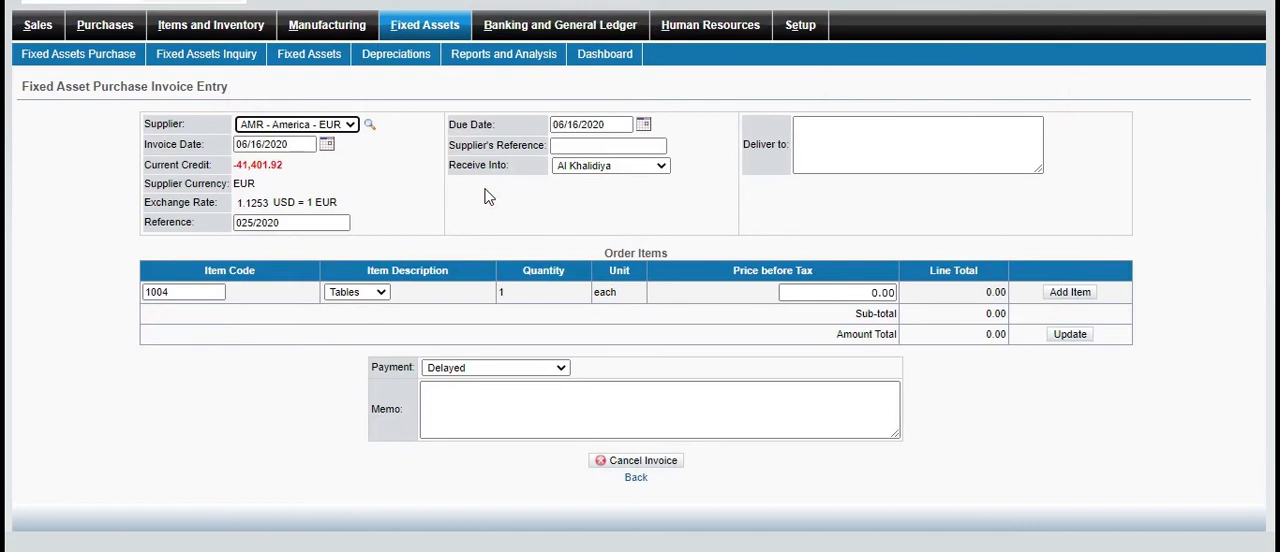
Try Al Hattab as the invoice supplier and restore America (AMR)
left_click(369, 124)
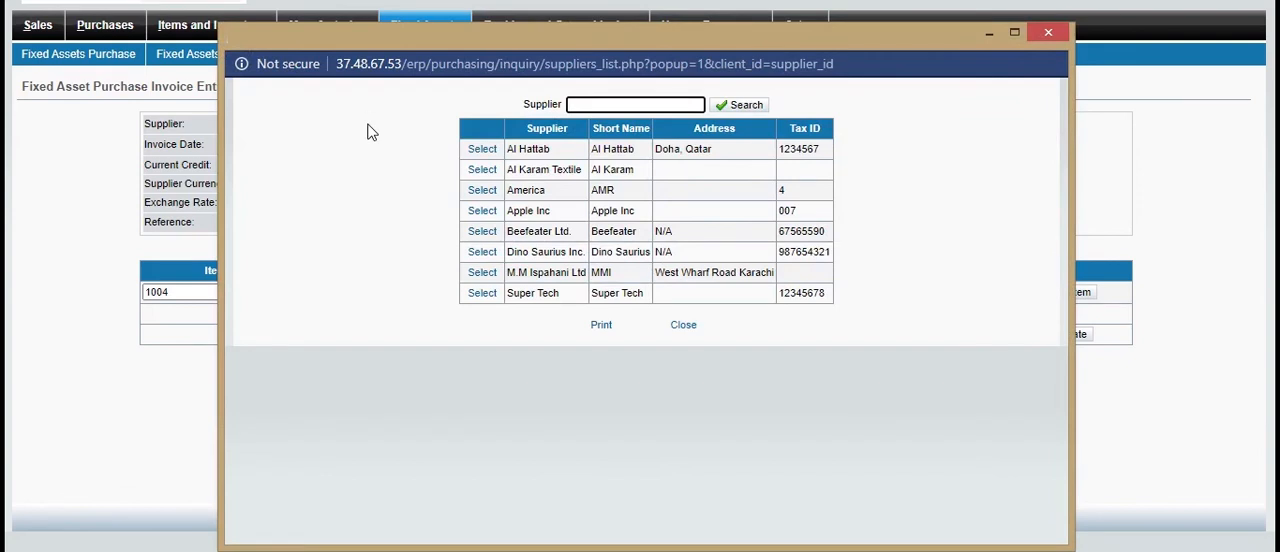
left_click(478, 149)
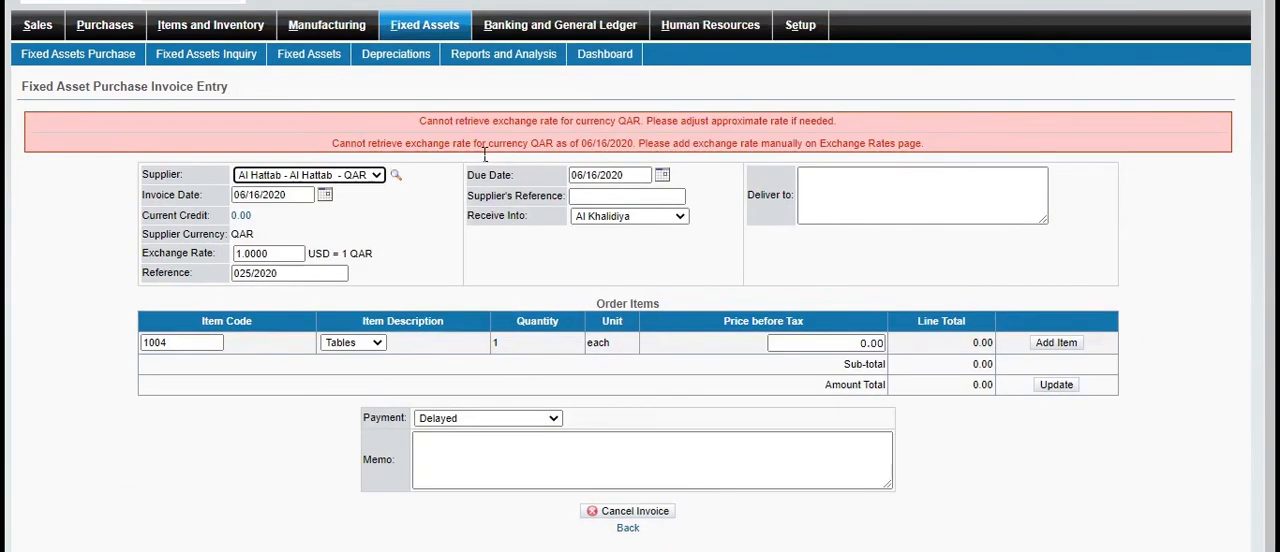
left_click(396, 176)
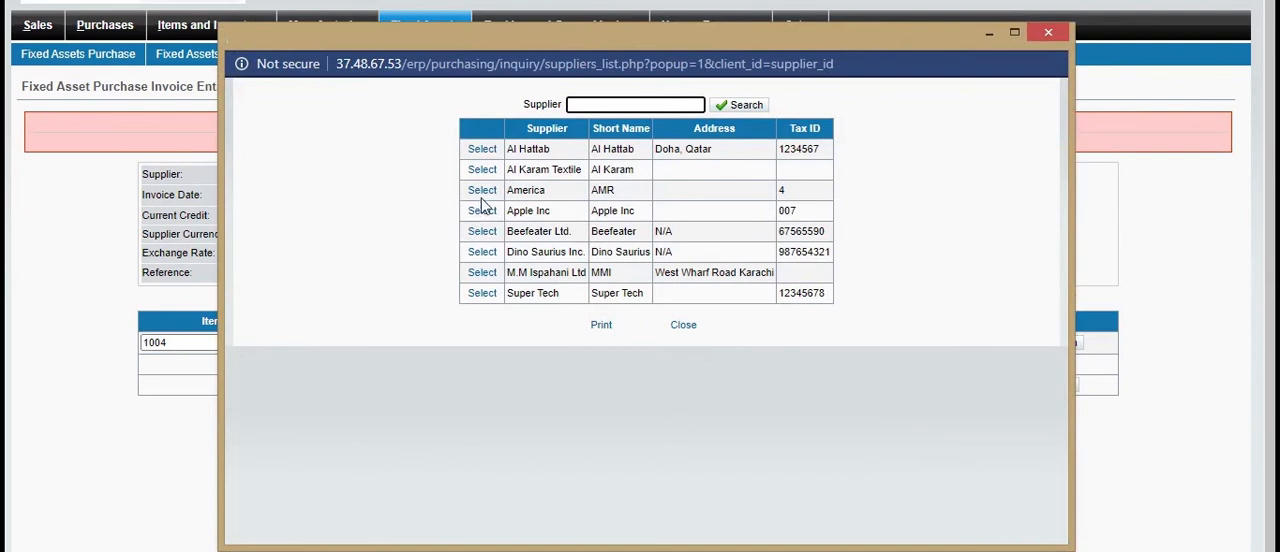
left_click(483, 192)
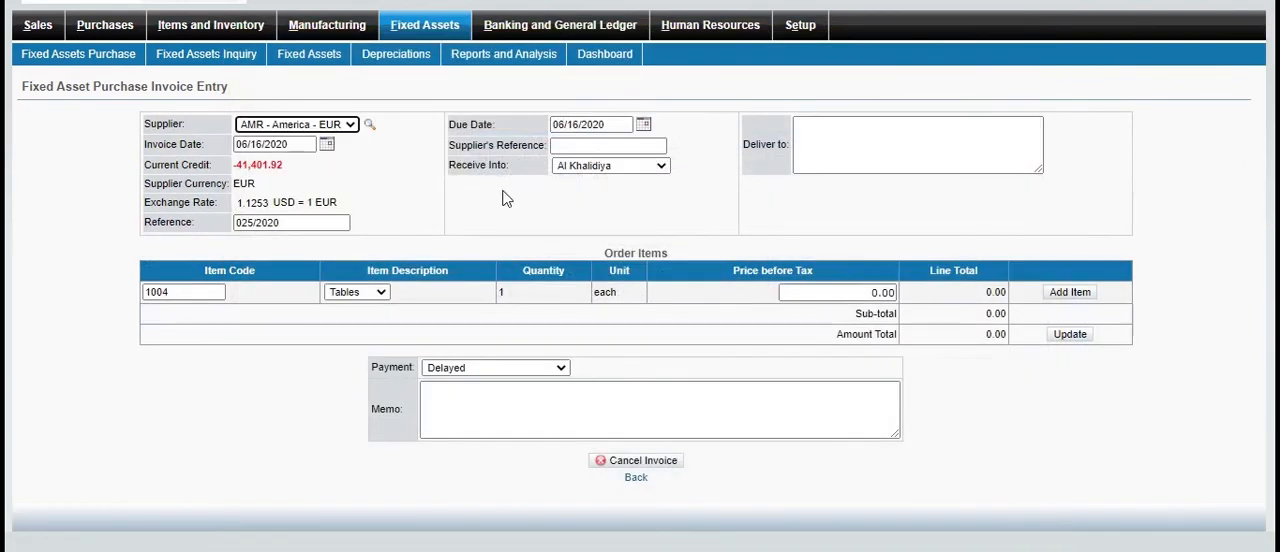
Set the supplier's reference to 50136 and enter the recipient's name and city as the delivery destination
left_click(578, 147)
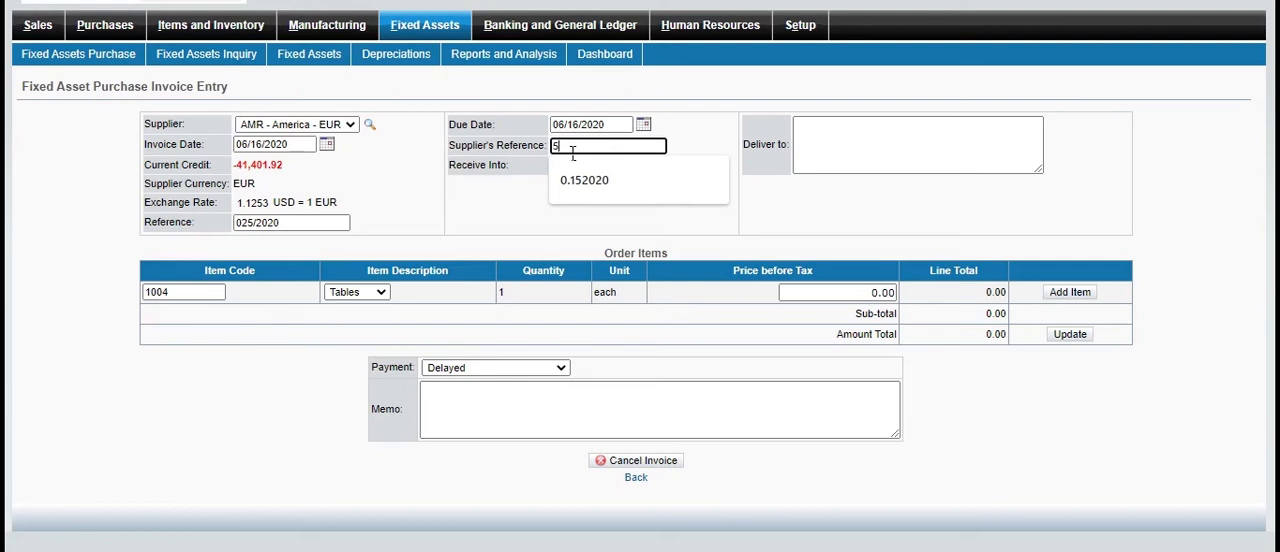
type("50136")
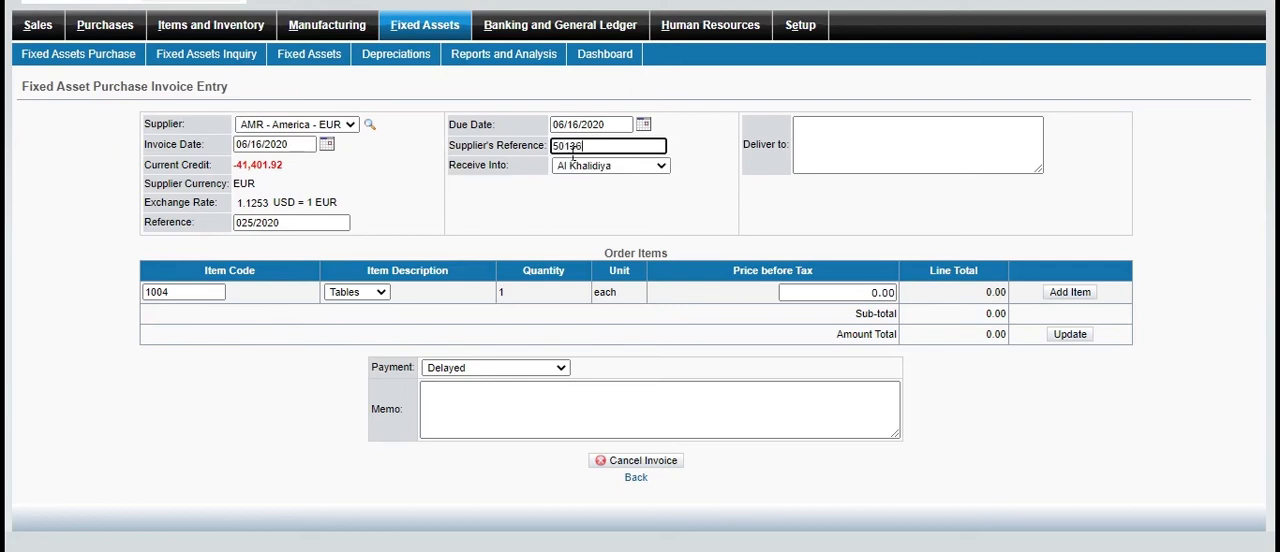
left_click(838, 158)
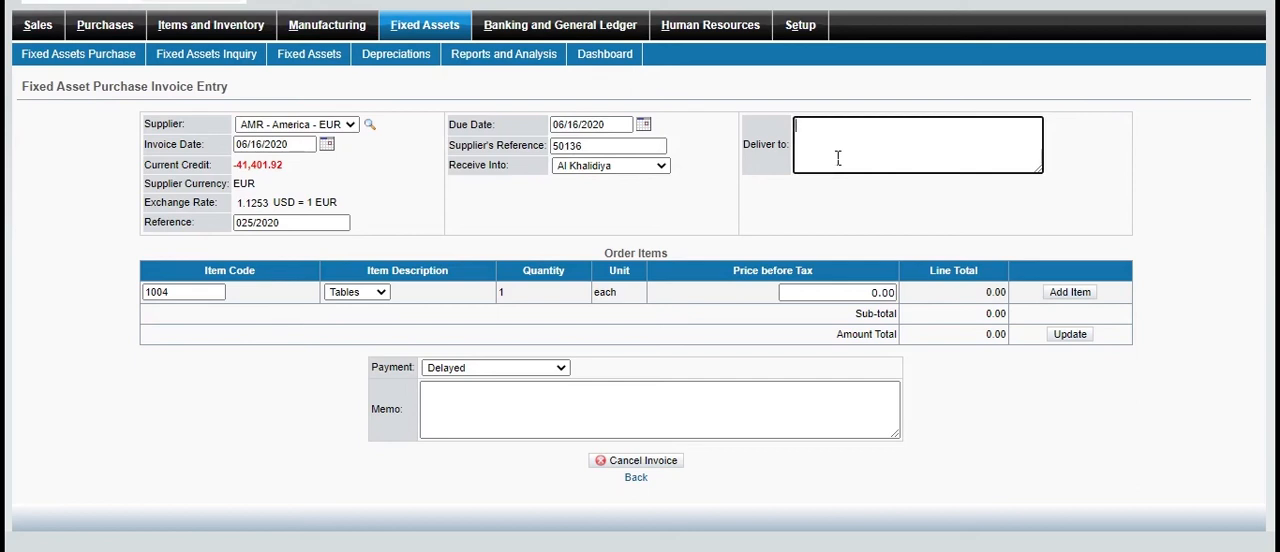
type("Ali Karachi")
Add the Tables item, code 1004, to the invoice at a price before tax of 5000
left_click(382, 292)
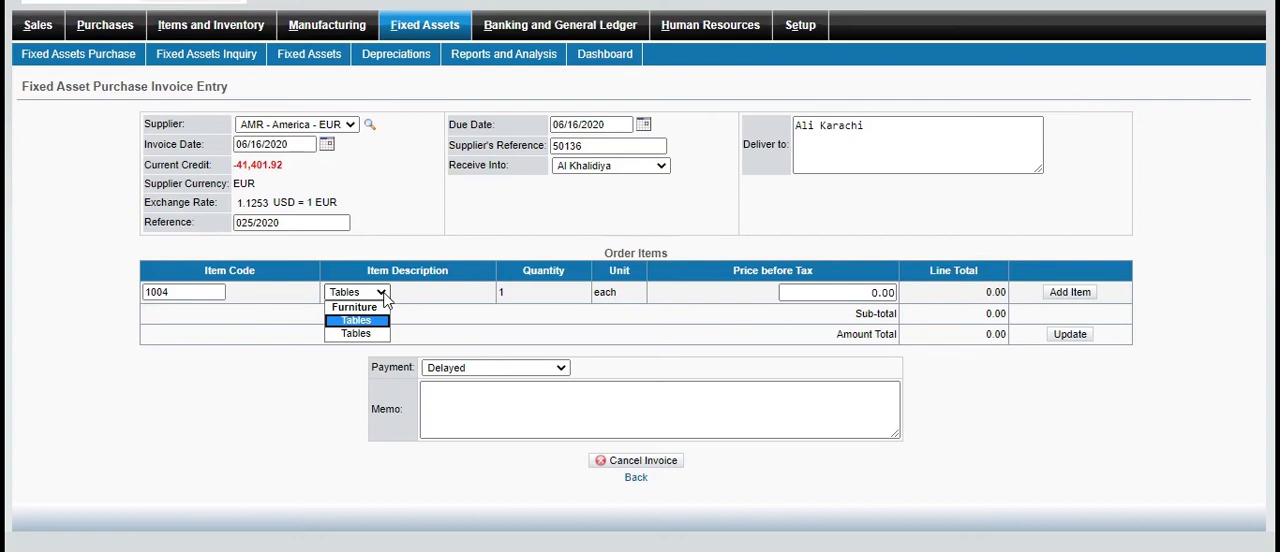
left_click(384, 295)
left_click(384, 296)
left_click(386, 294)
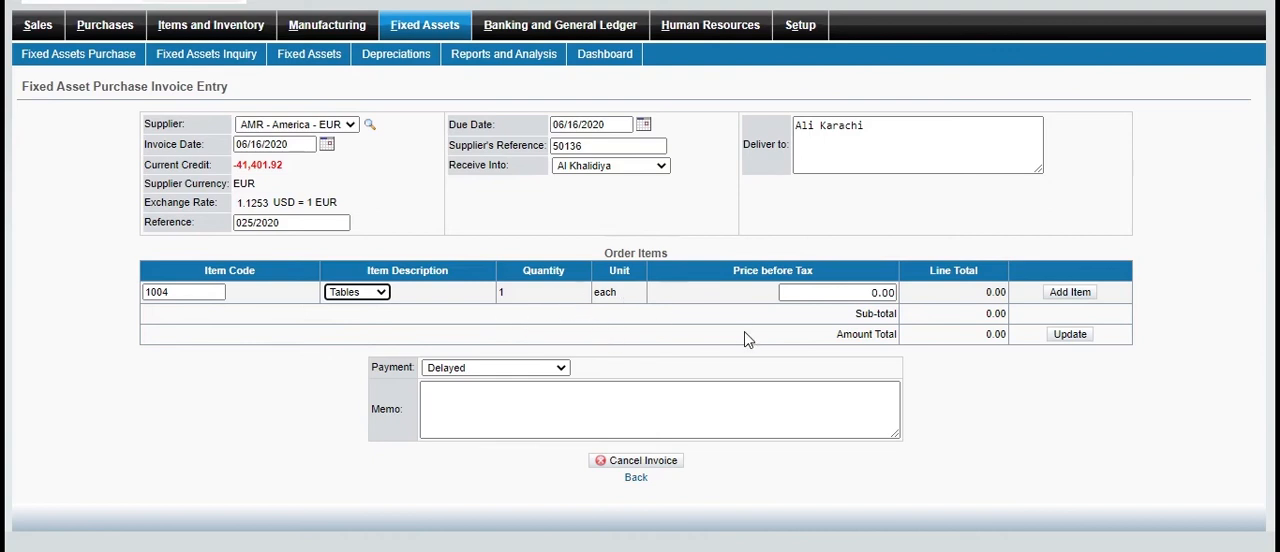
left_click(814, 296)
double_click(814, 302)
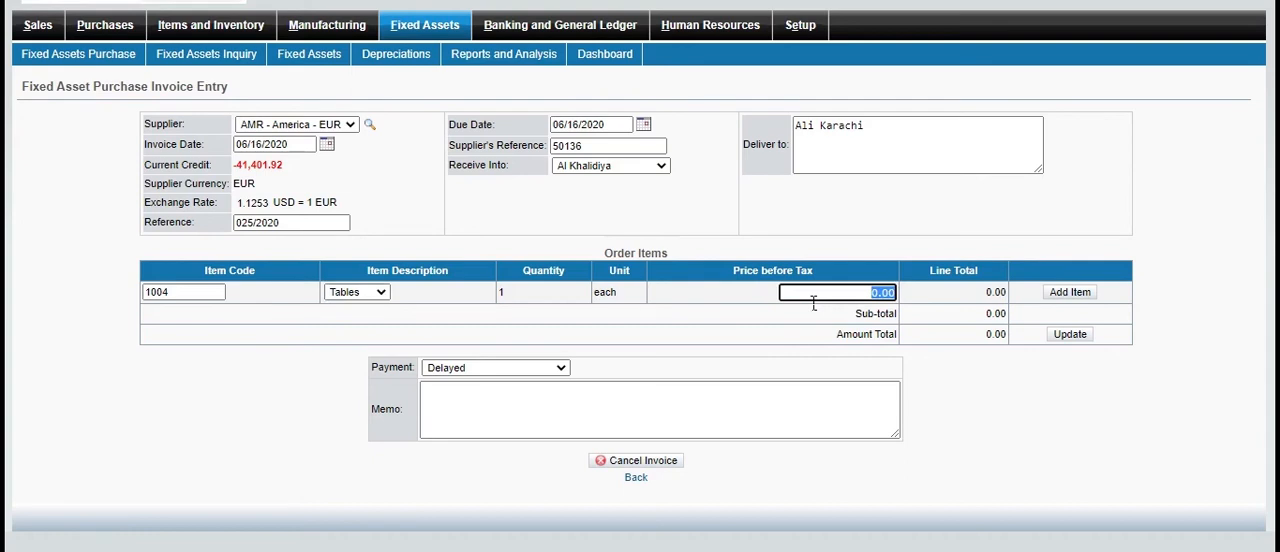
type("50000")
key("BackSpace")
left_click(1059, 290)
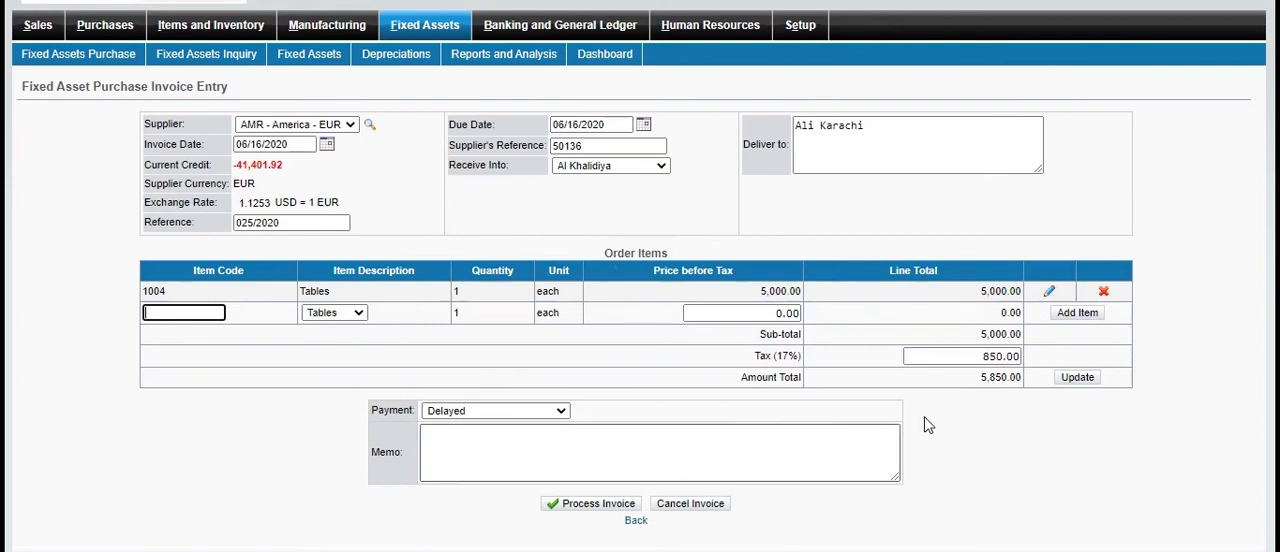
Enter "asset" as the invoice memo and process the invoice
left_click(716, 471)
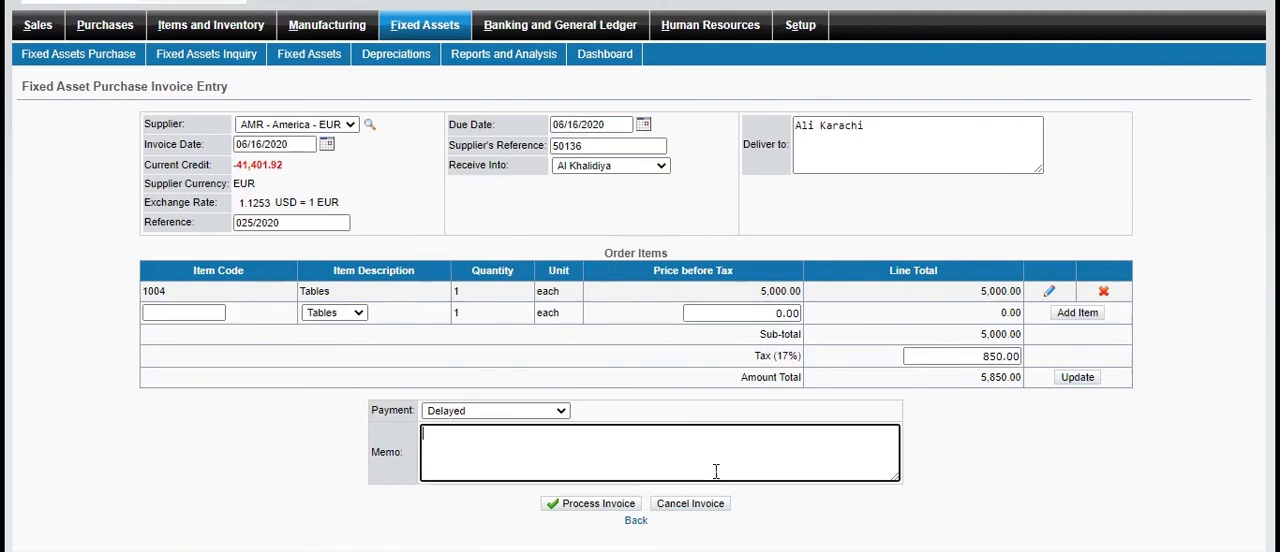
type("asset")
left_click(598, 505)
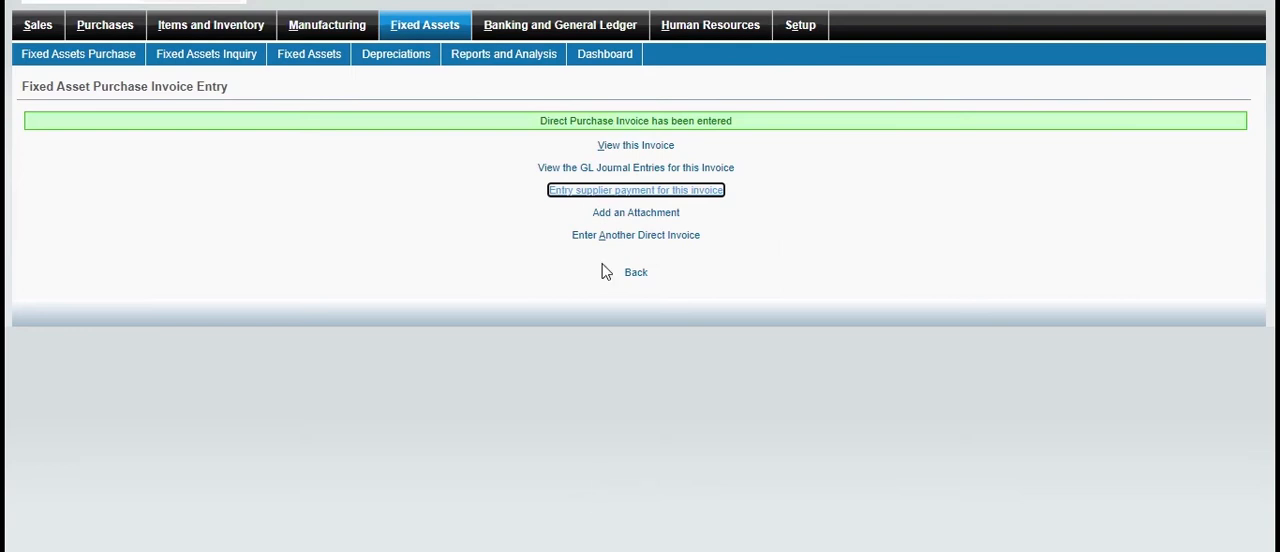
View the processed invoice's details and open the supplier payment entry for it
left_click(636, 146)
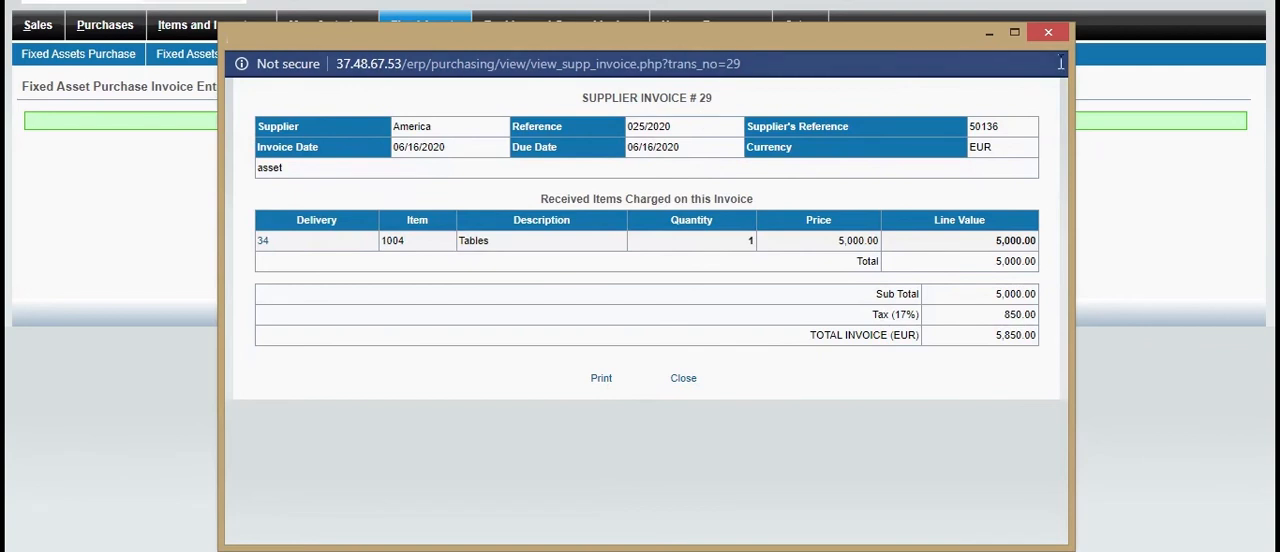
left_click(1048, 33)
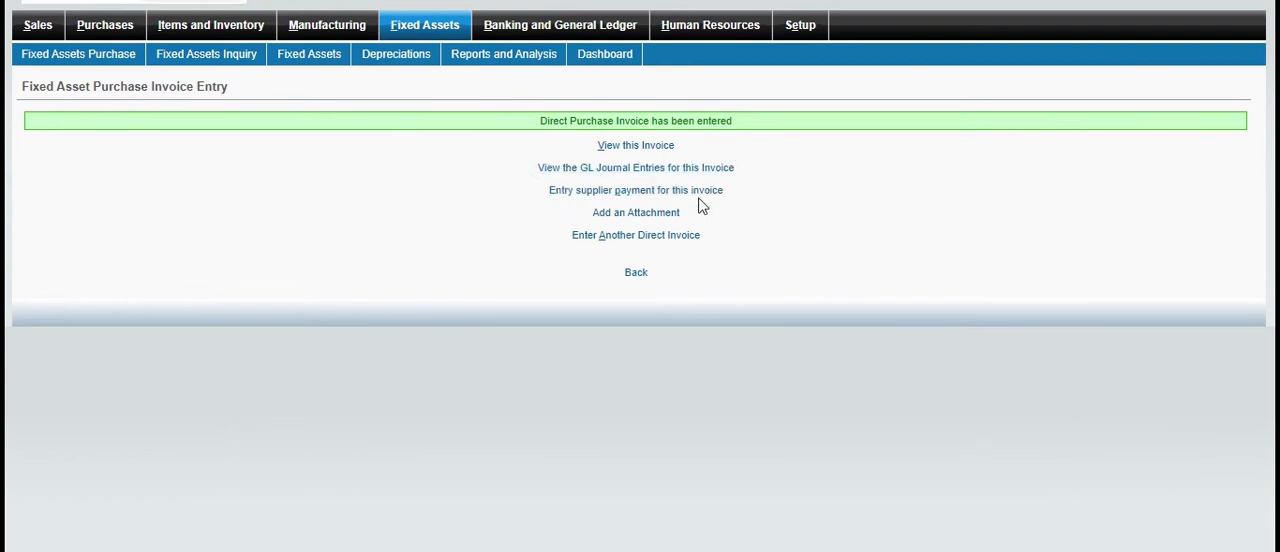
right_click(540, 224)
left_click(398, 180)
left_click(585, 192)
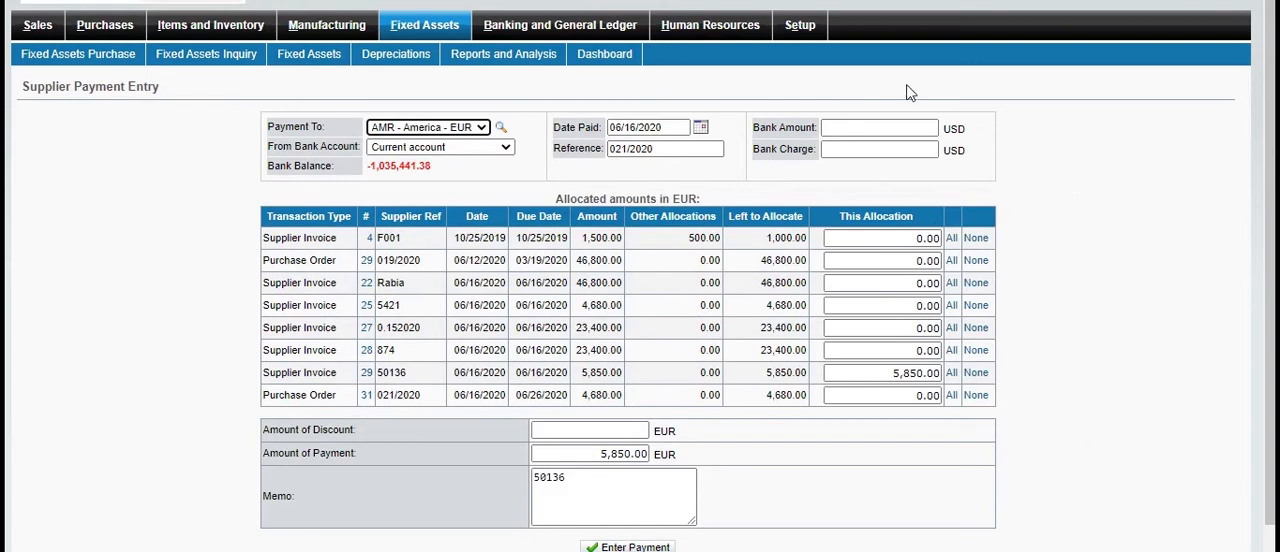
Set the supplier payment's bank amount to 5,000.00 USD and its bank charge to 100 USD
left_click(913, 128)
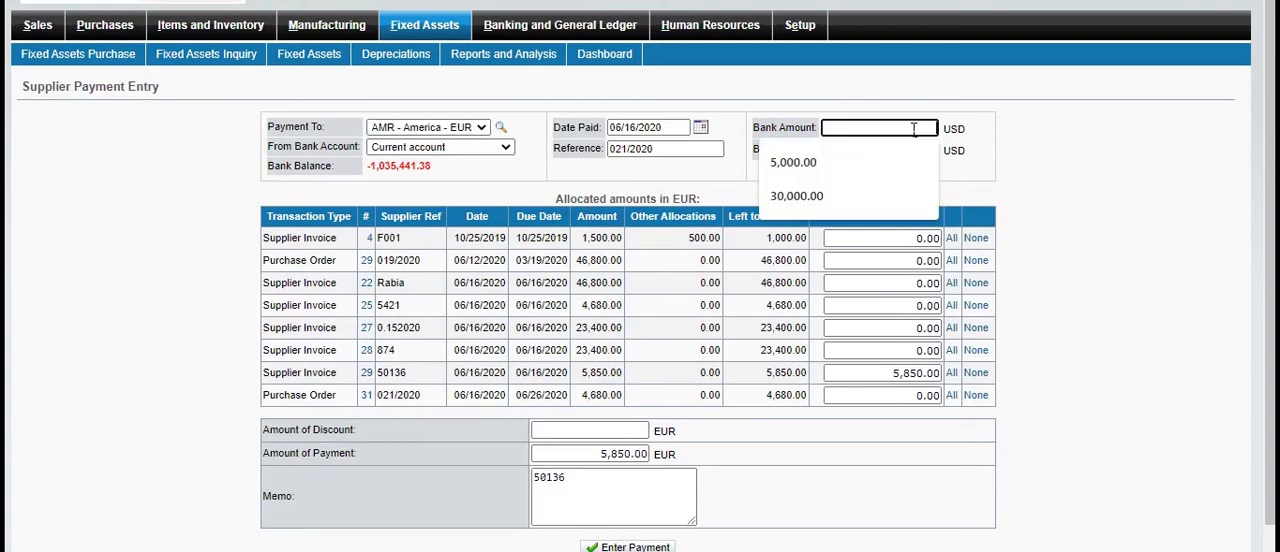
left_click(843, 172)
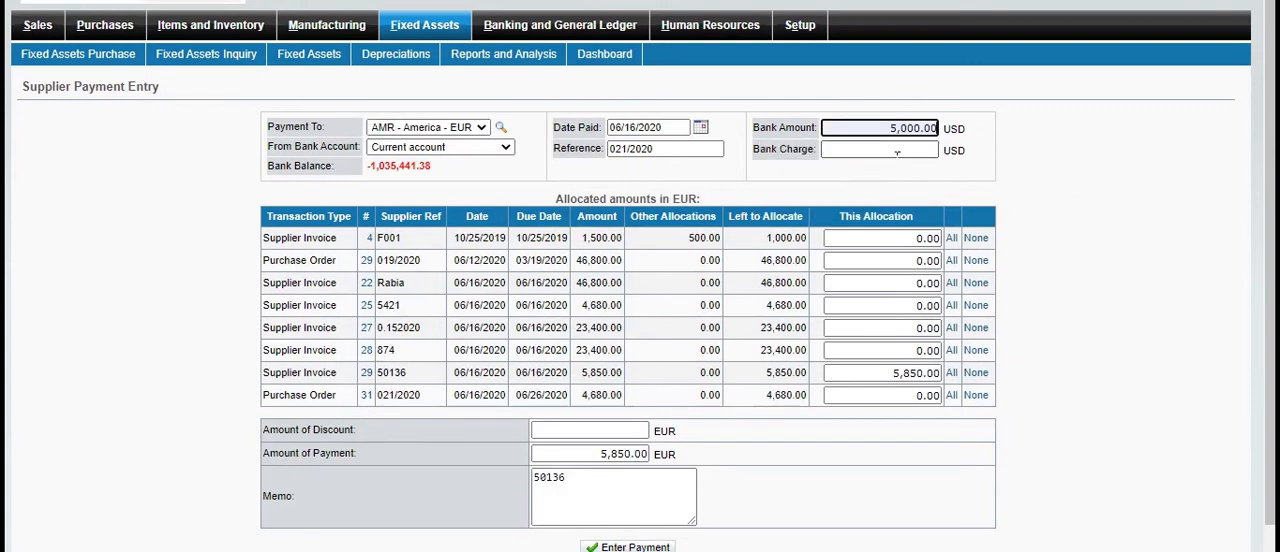
left_click(897, 150)
type("1")
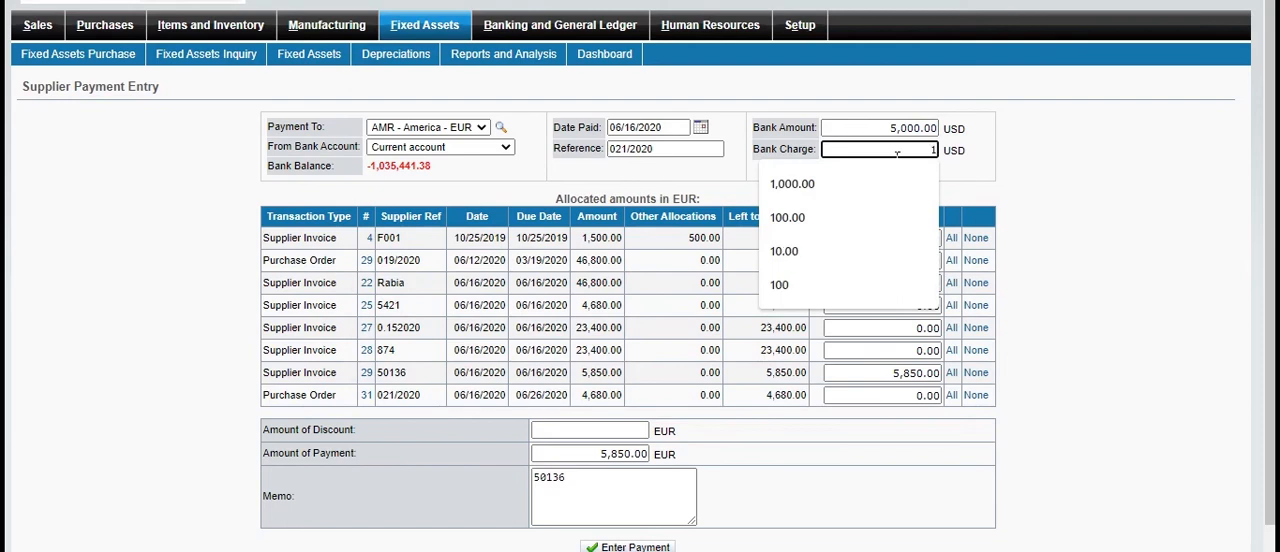
type("00")
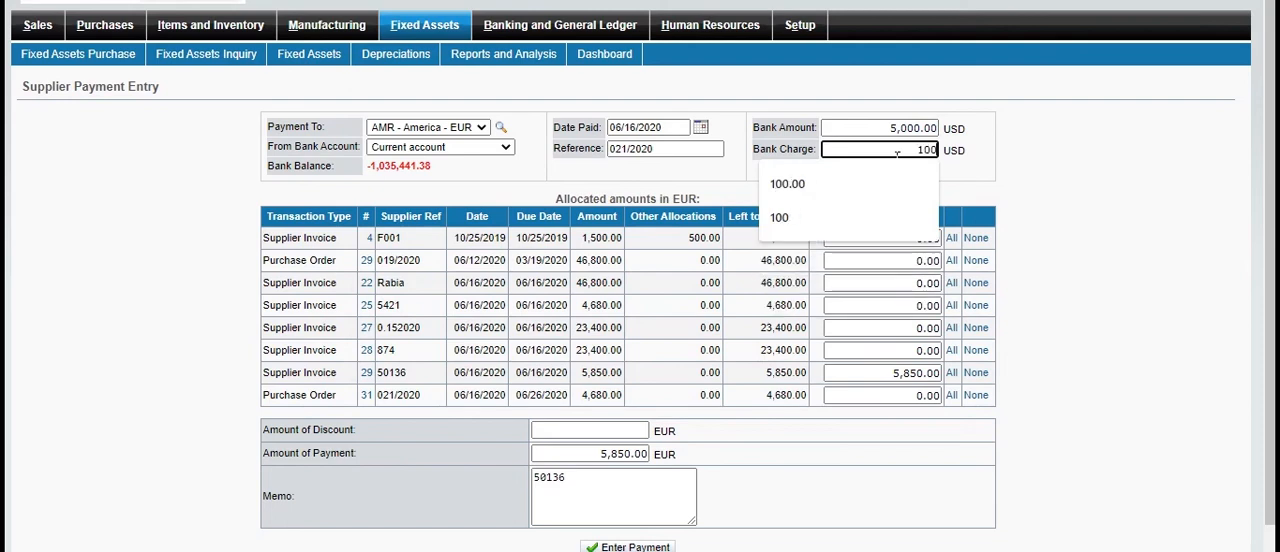
left_click(1169, 341)
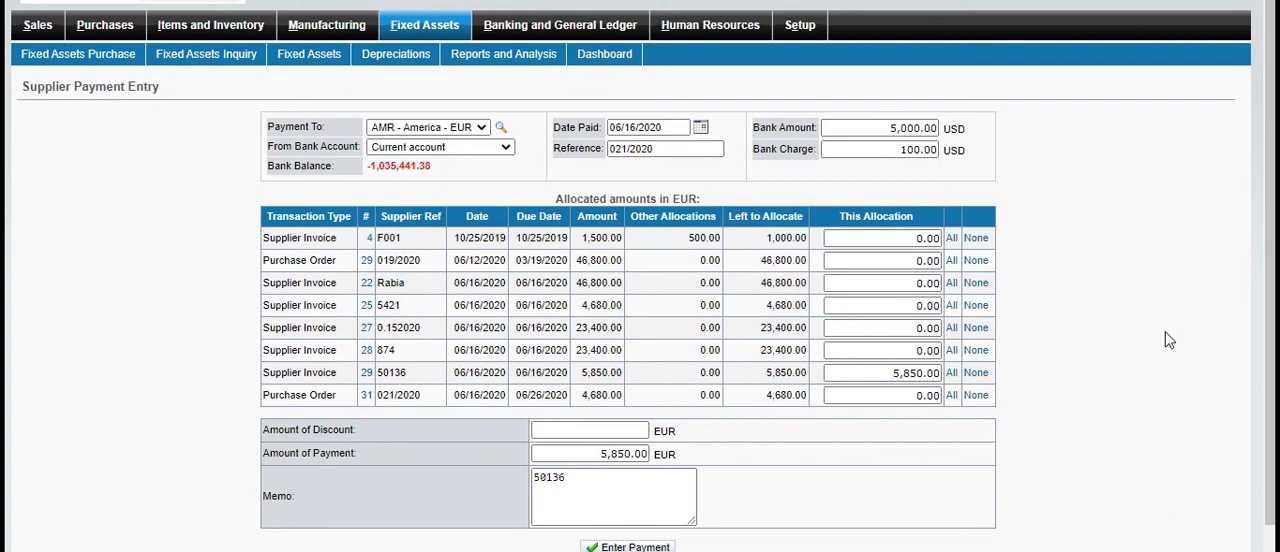
Set the payment's discount to 50 EUR and enter the payment
scroll(1161, 487, "down", 1)
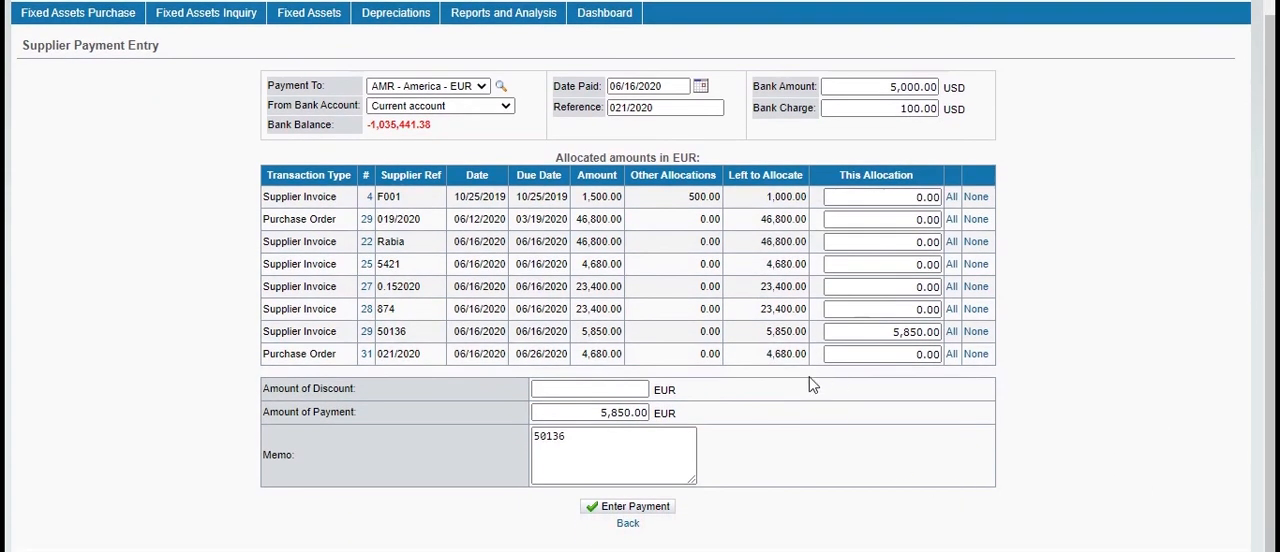
left_click(634, 390)
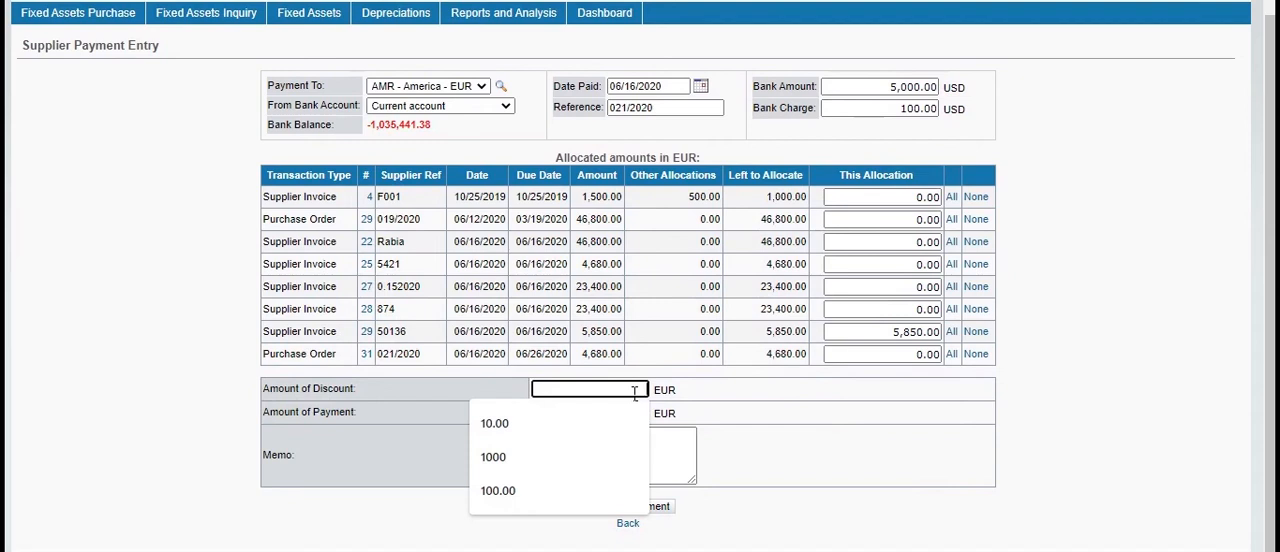
type("50")
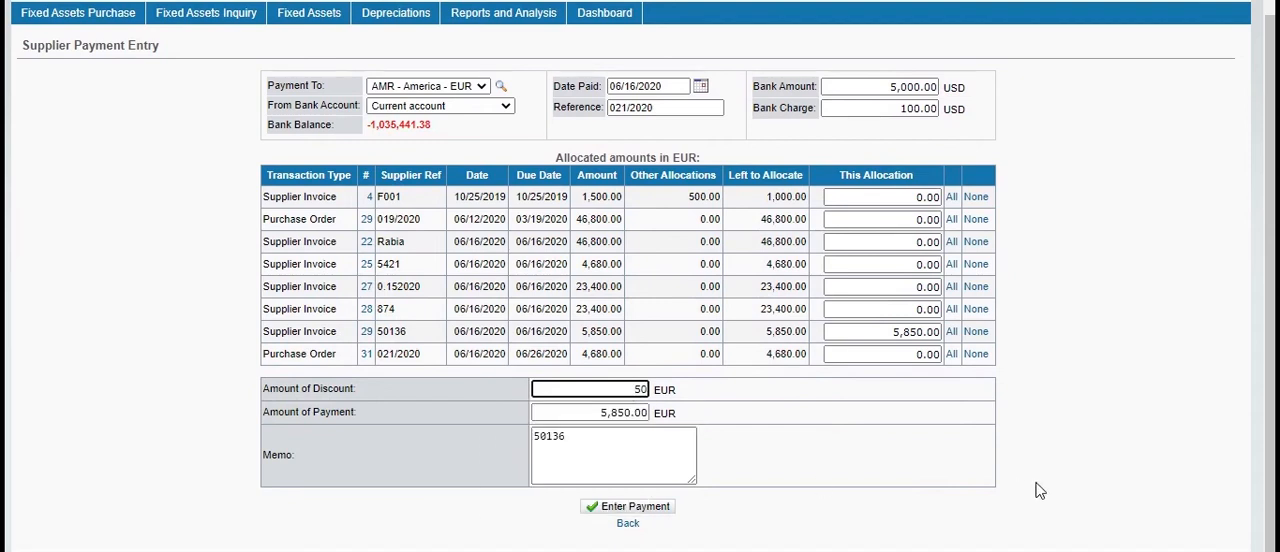
left_click(1090, 481)
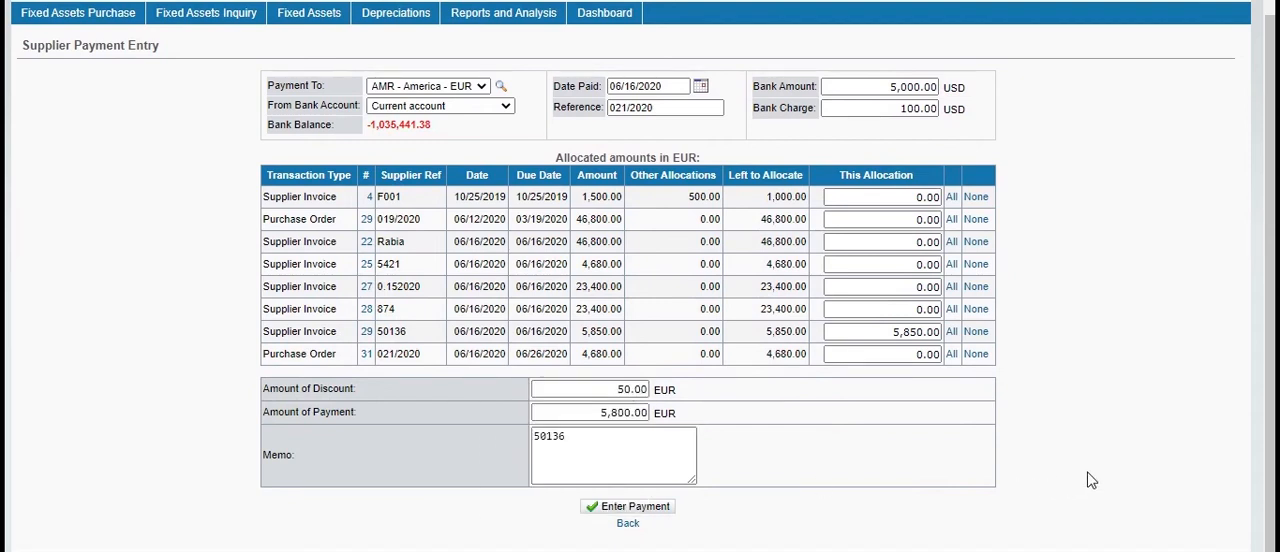
left_click(650, 510)
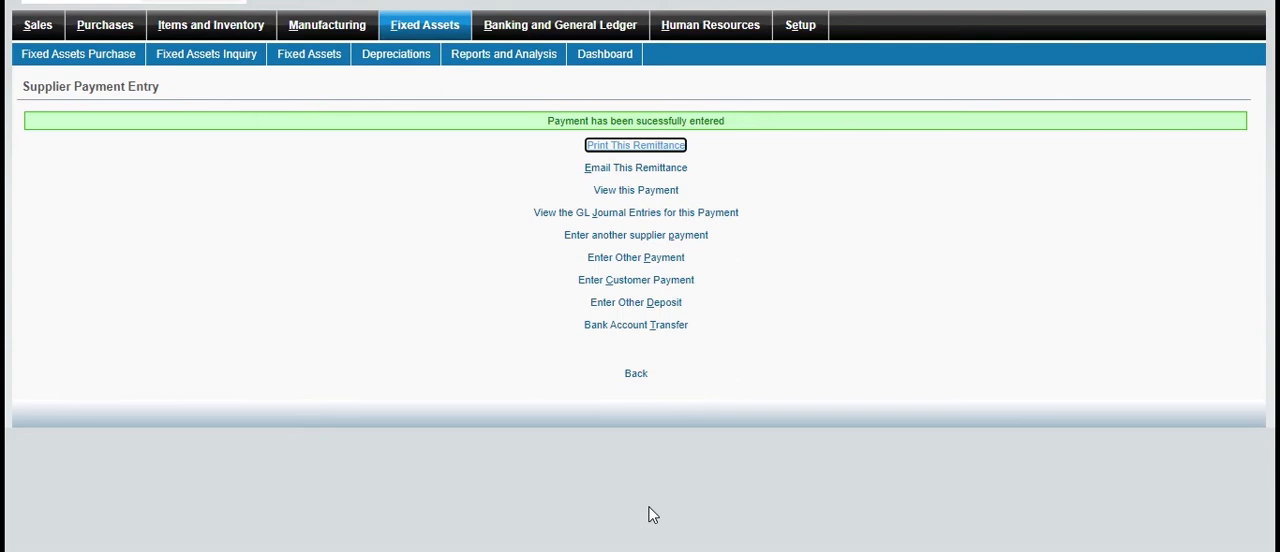
Generate the payment's printable remittance, view it and close it
left_click(658, 148)
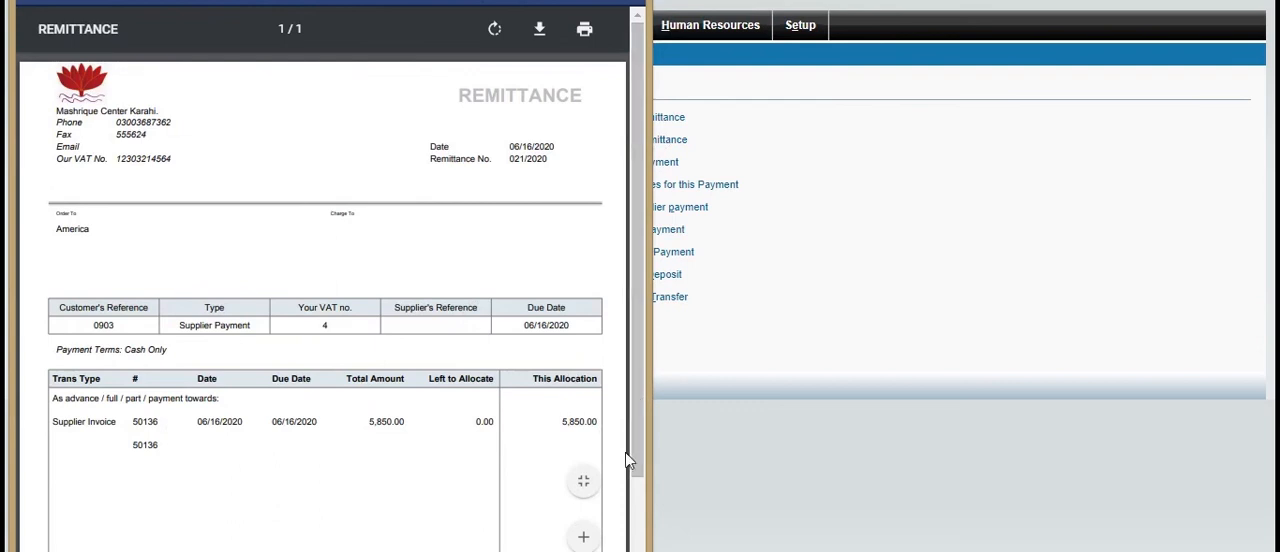
left_click(640, 534)
left_click(681, 505)
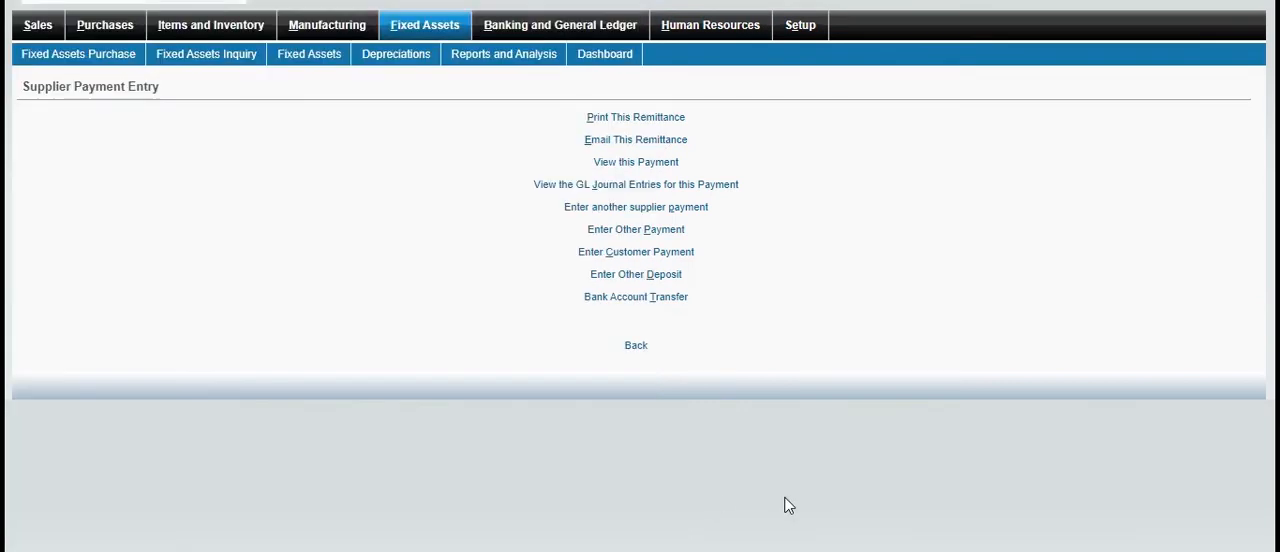
Review the supplier payment's details and its GL journal entries
left_click(672, 162)
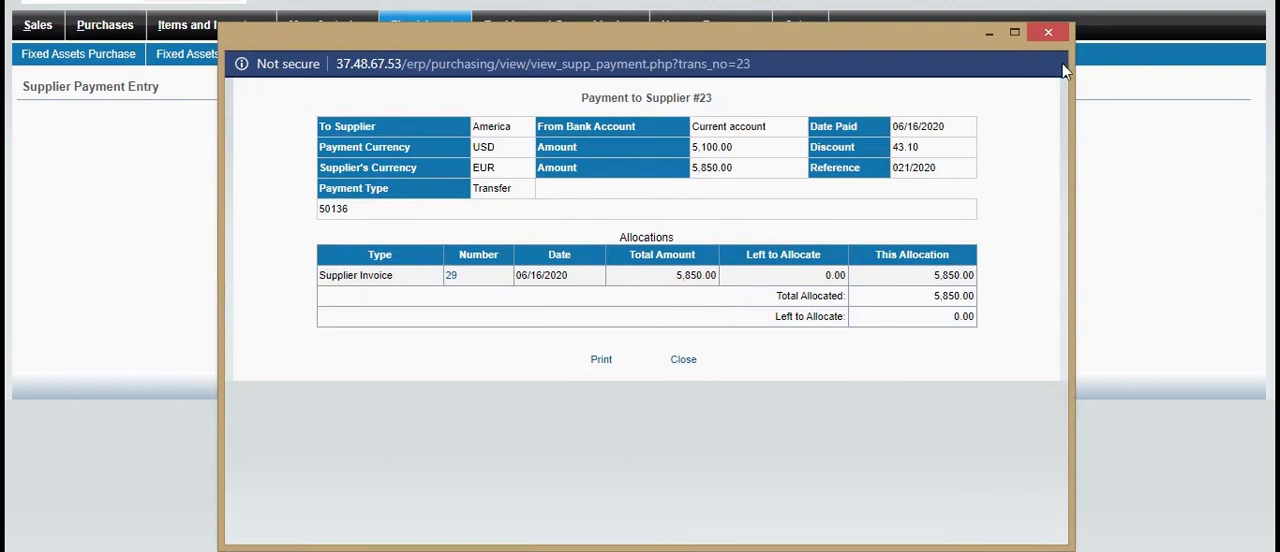
left_click(1050, 30)
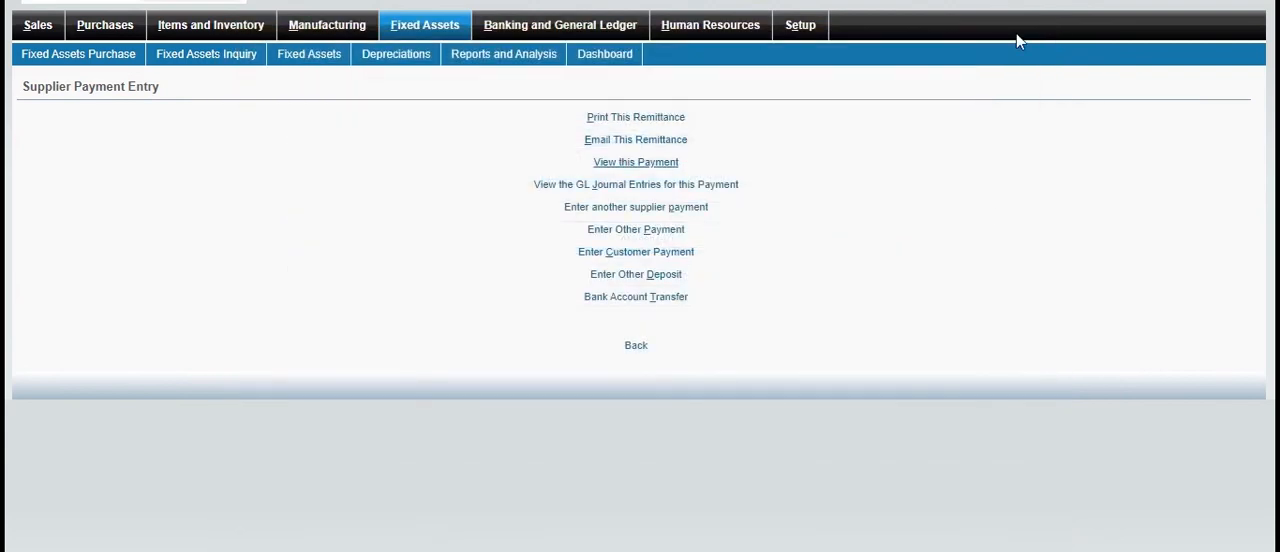
left_click(726, 189)
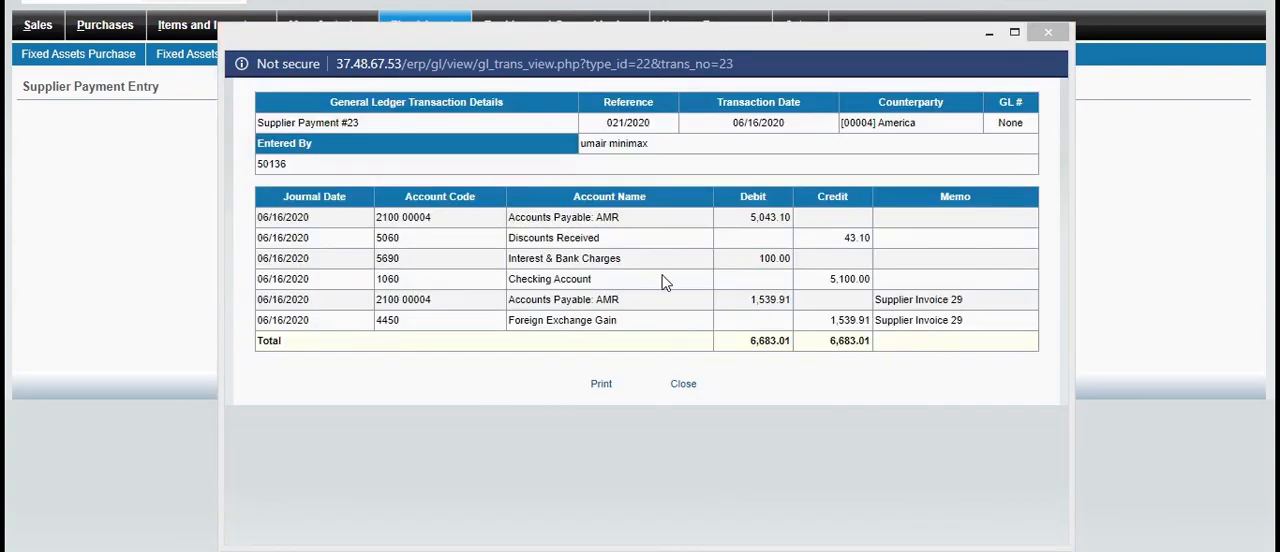
left_click(1048, 32)
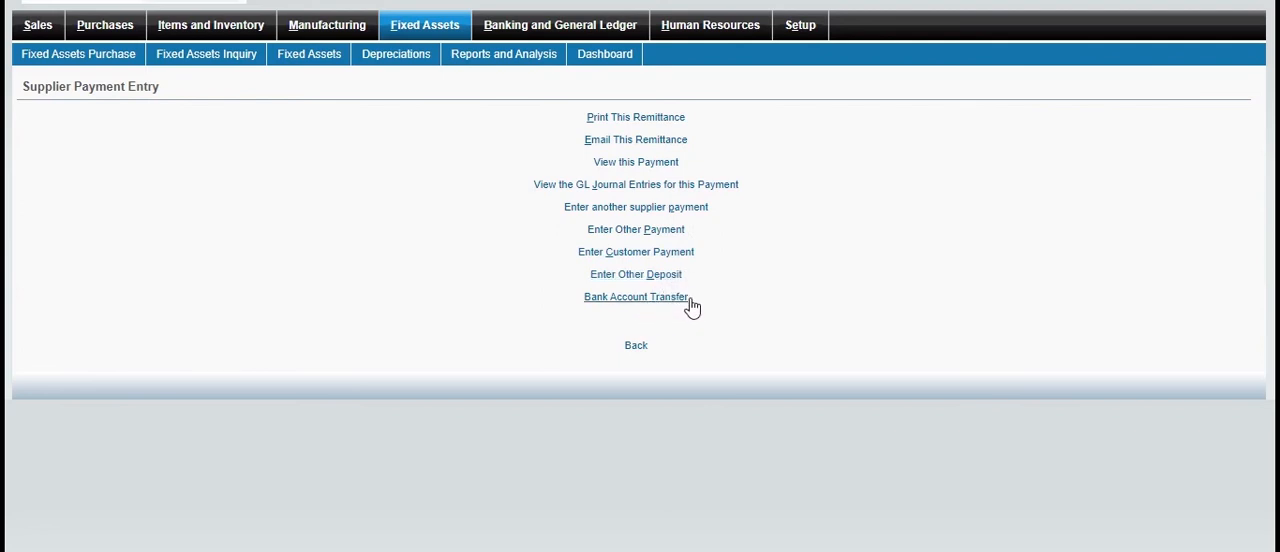
Start a fixed assets location transfer with "transfer" as its memo
left_click(444, 31)
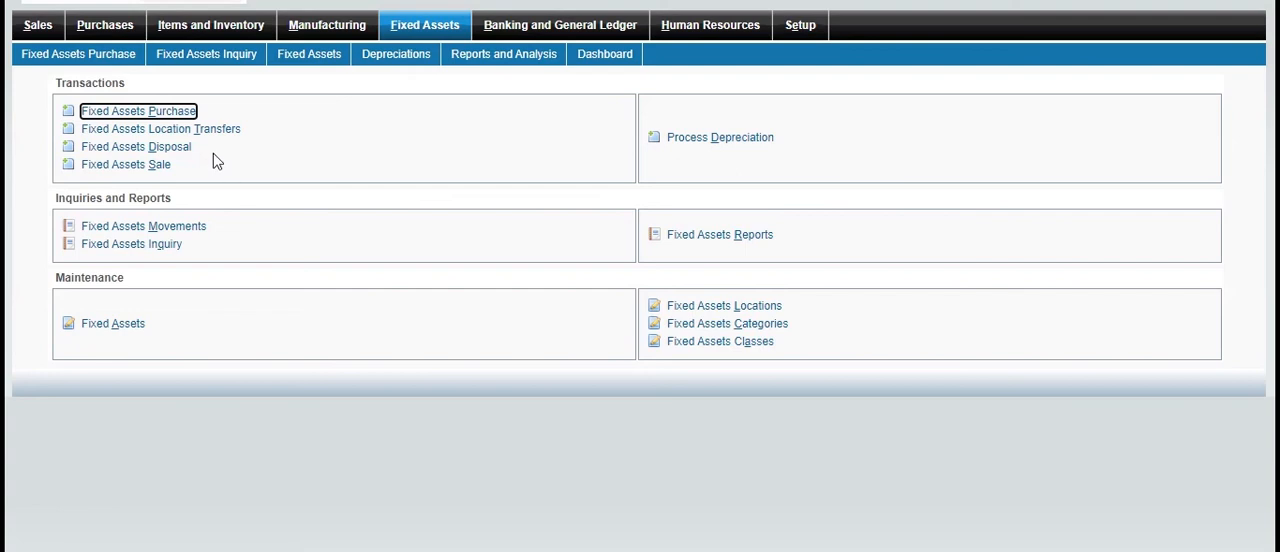
left_click(234, 131)
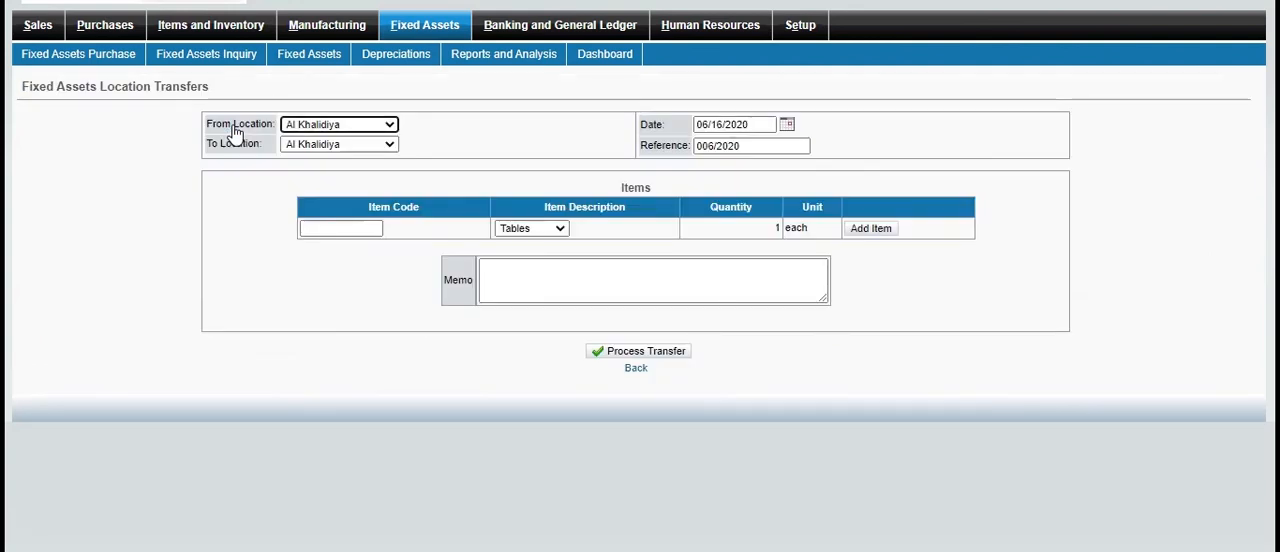
left_click(600, 299)
type("tra")
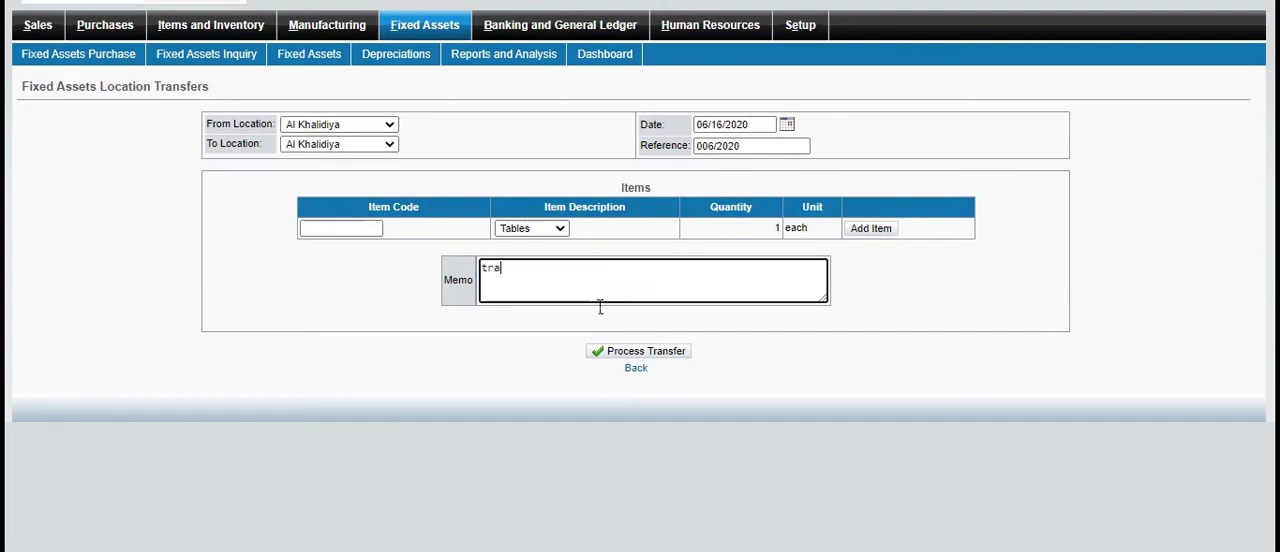
type("nsfer")
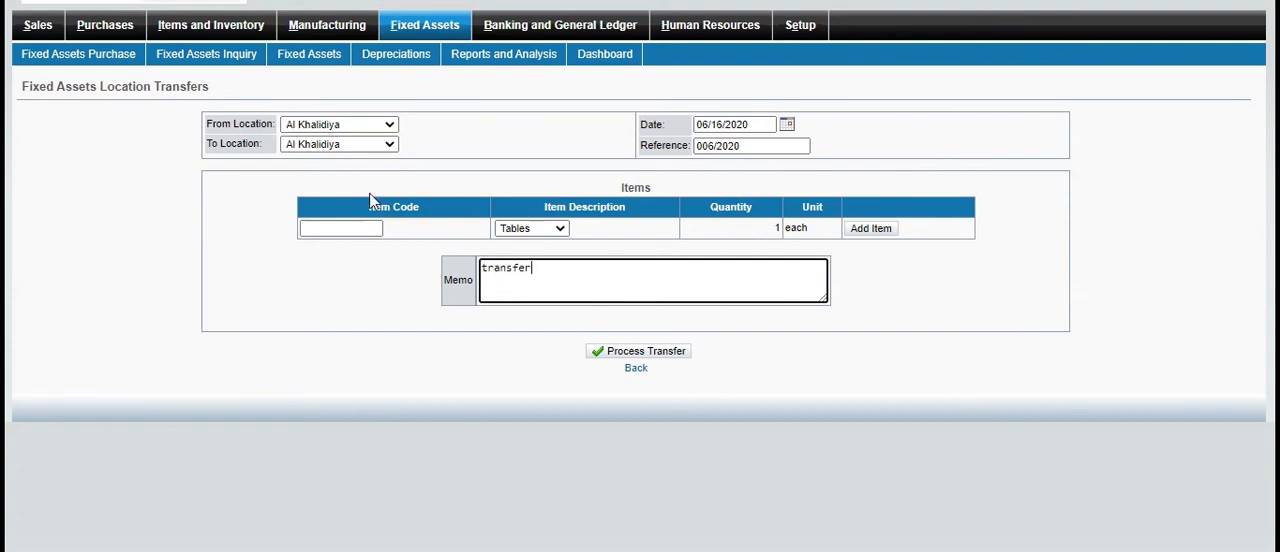
Set the transfer's source location to Canada and its destination to Karachi, and try to process it
left_click(391, 146)
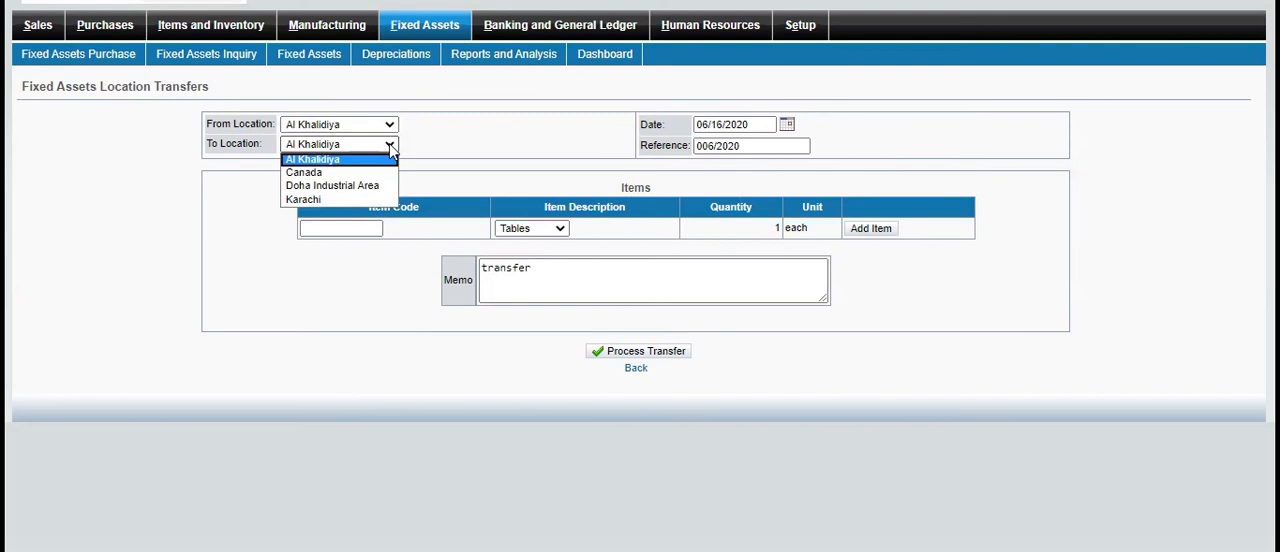
left_click(391, 126)
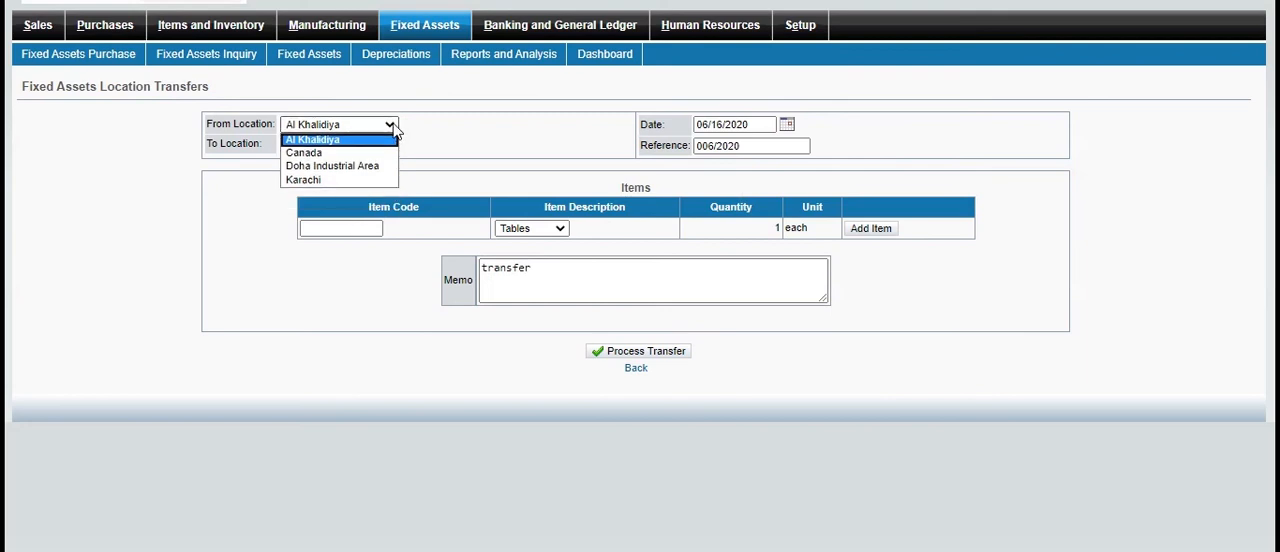
left_click(354, 154)
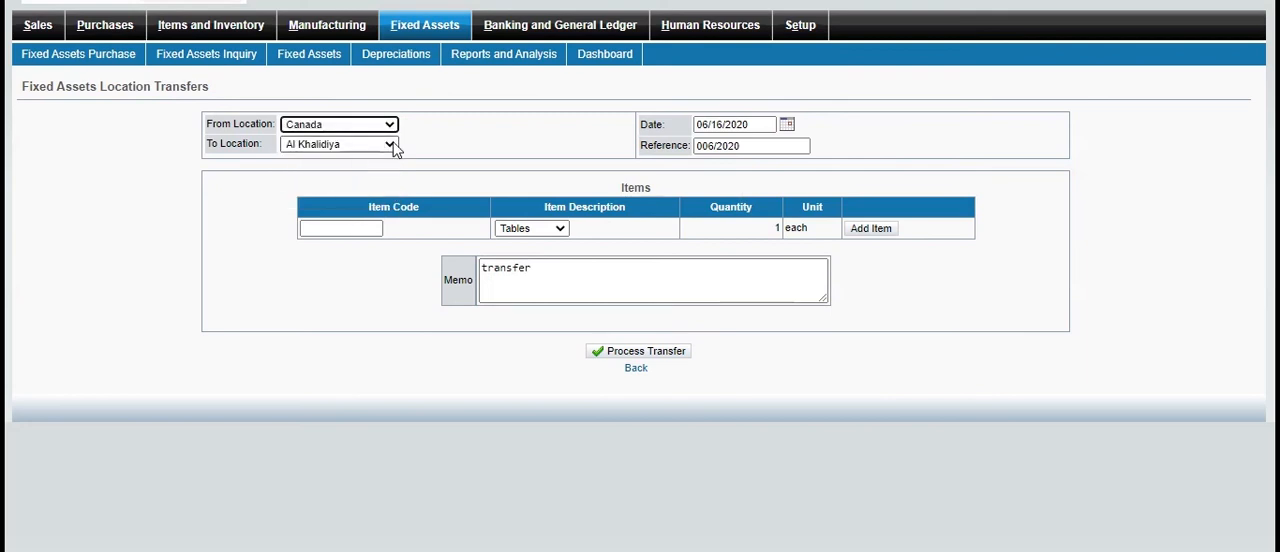
left_click(390, 148)
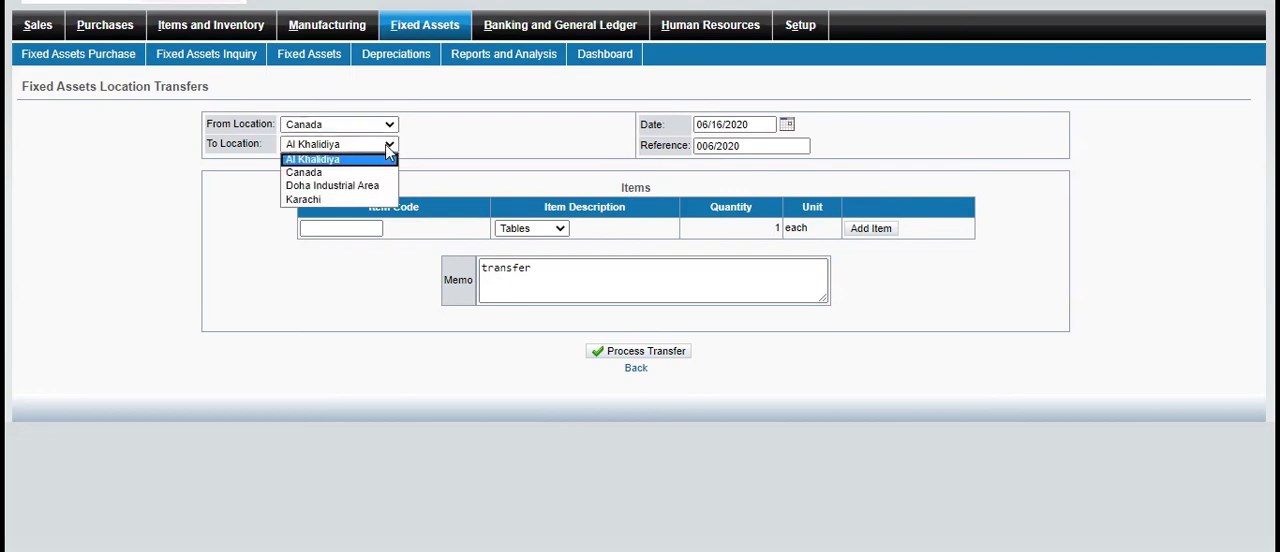
left_click(330, 199)
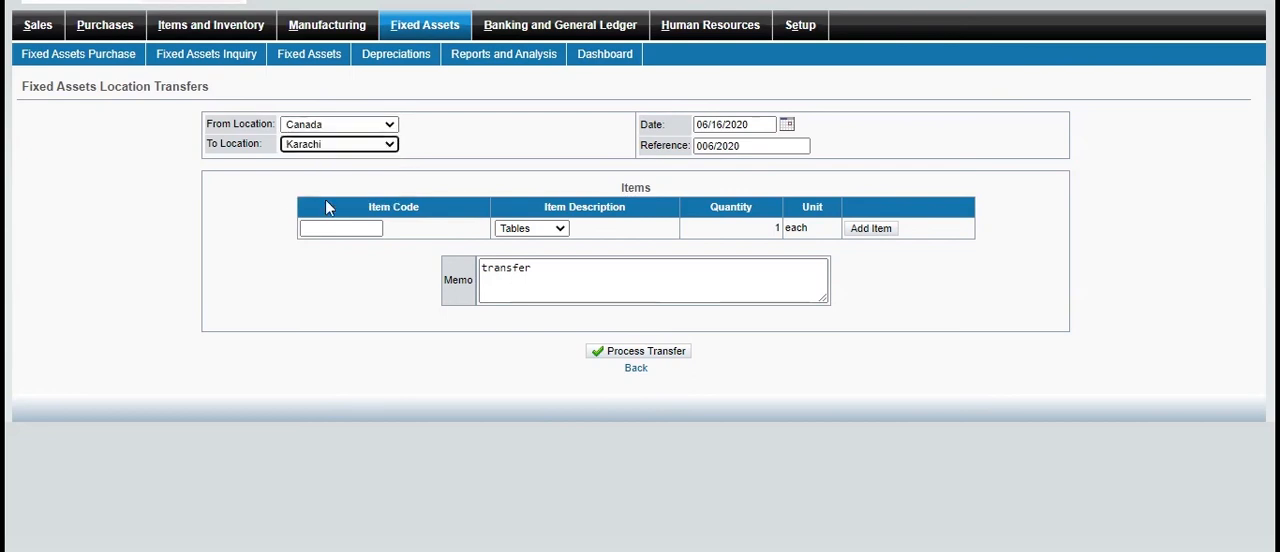
left_click(636, 352)
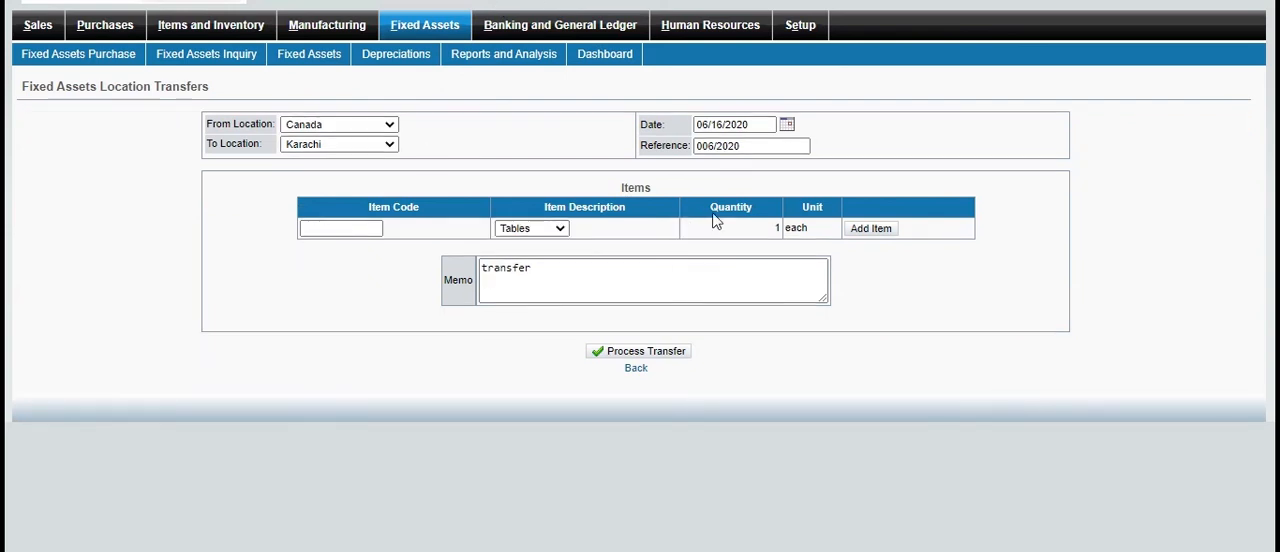
Try to add the Tables asset to the Canada-to-Karachi transfer, then process it with Printers selected instead
left_click(872, 230)
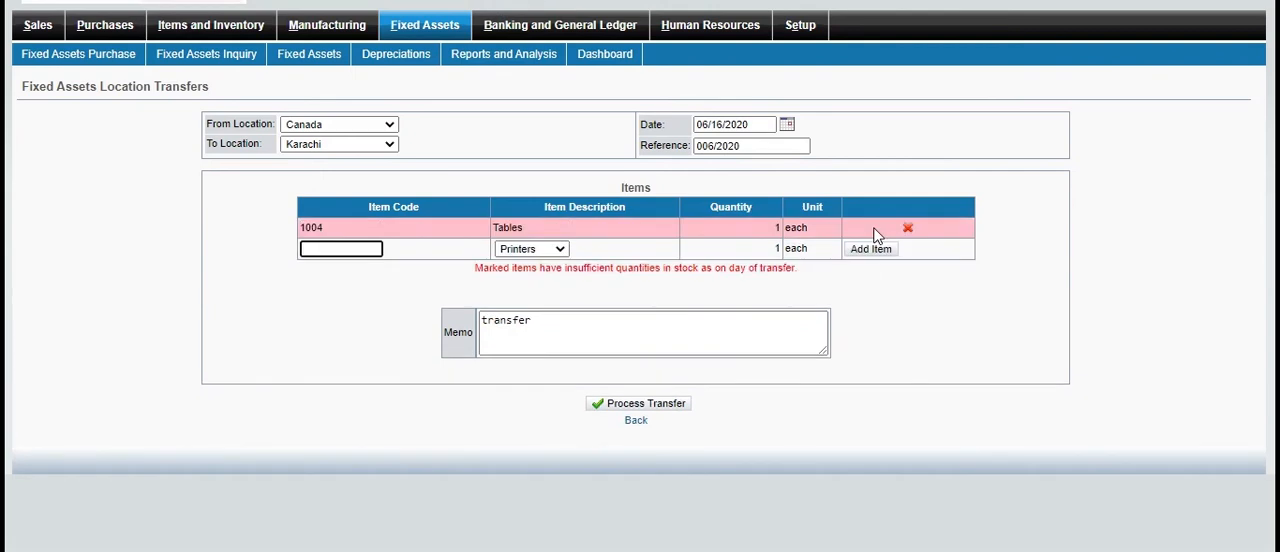
key("F5")
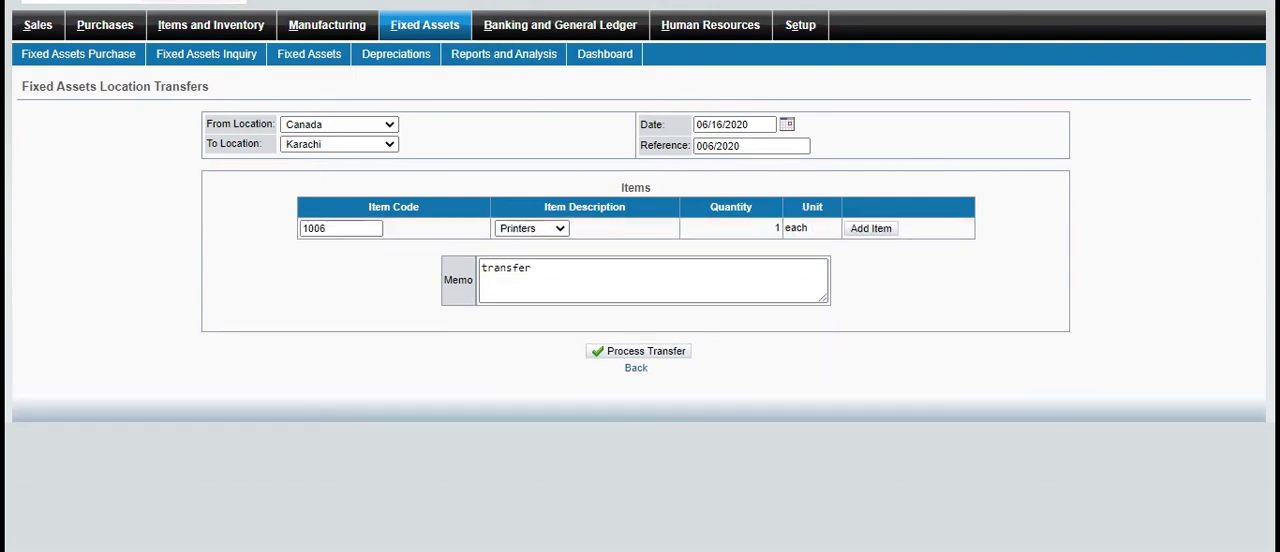
left_click(561, 229)
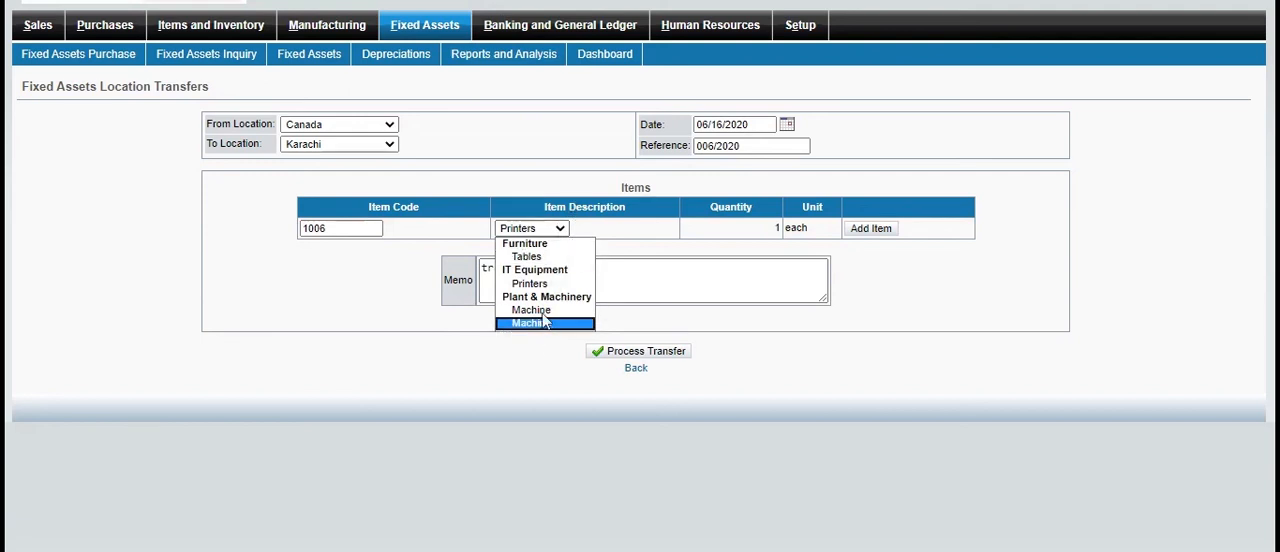
left_click(563, 286)
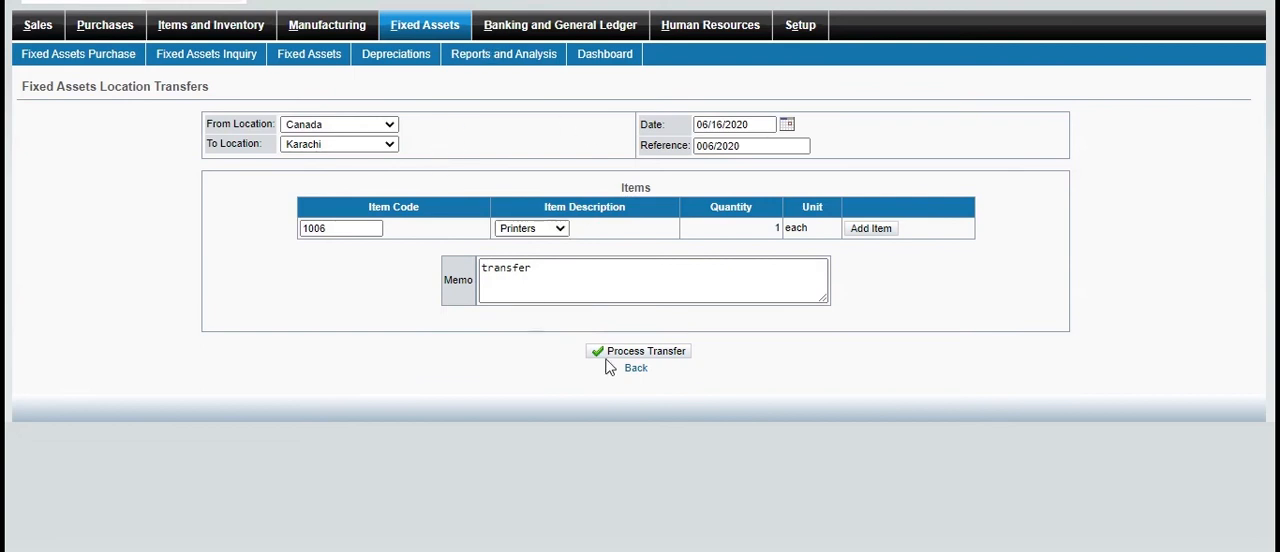
left_click(612, 353)
left_click(578, 52)
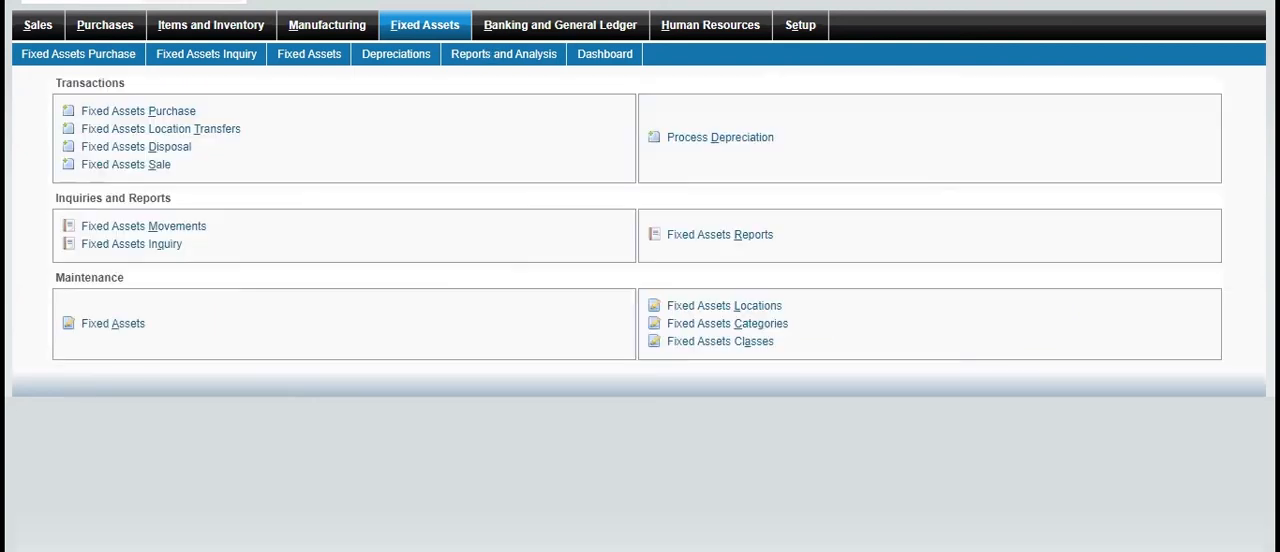
Start a fixed assets disposal at the Canada location and try to add the Tables asset
left_click(169, 148)
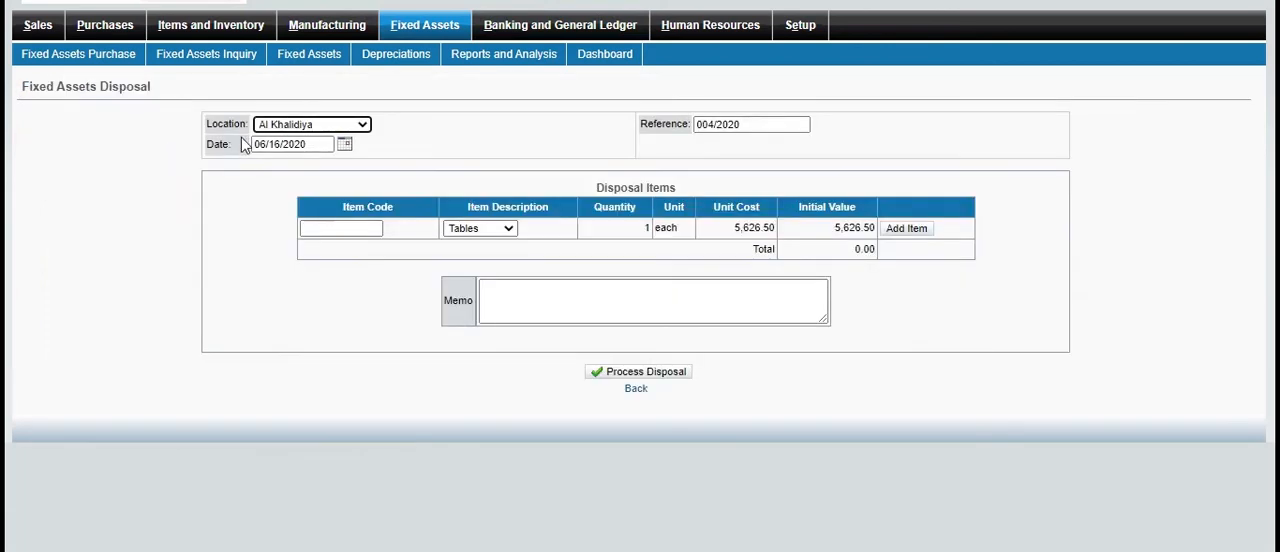
left_click(365, 124)
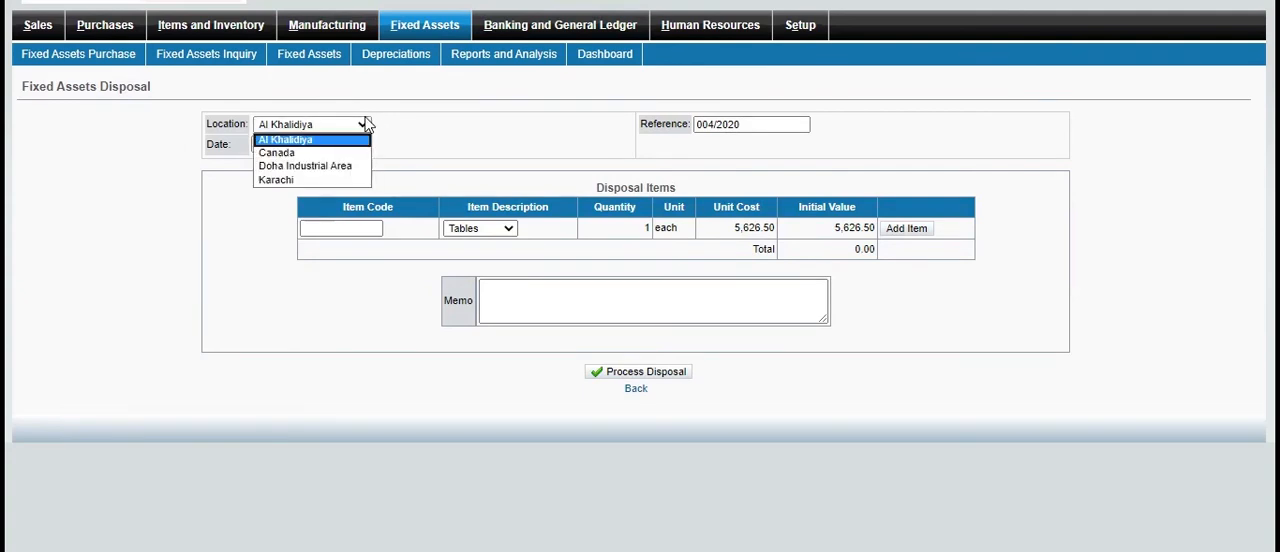
left_click(303, 155)
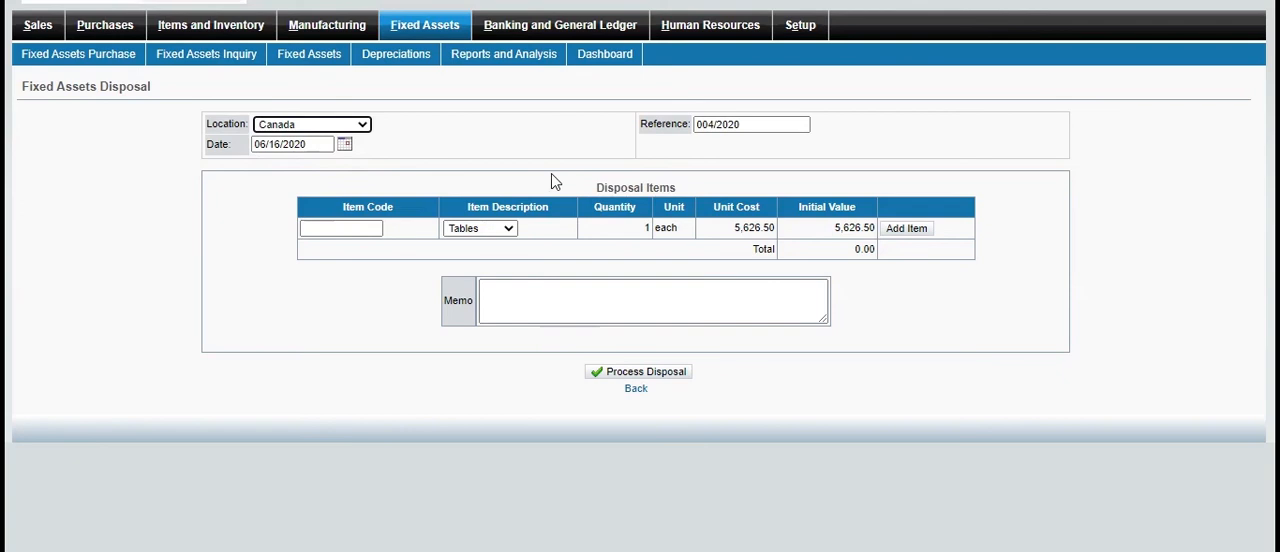
left_click(910, 228)
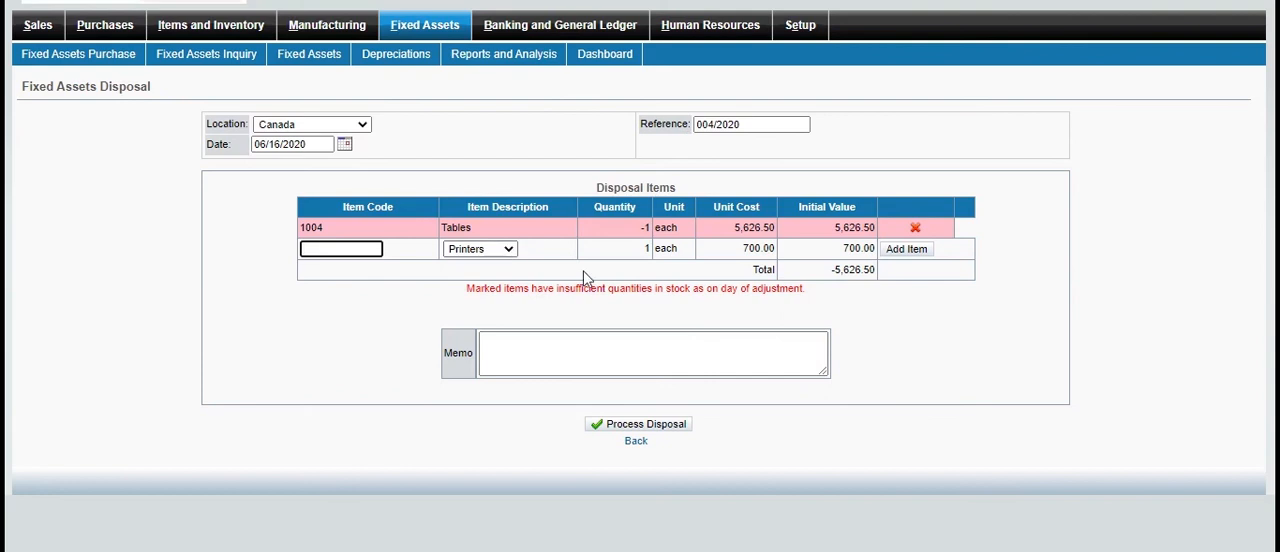
Remove Tables from the disposal items, try adding Printers instead, and leave the disposal unprocessed
left_click(918, 230)
left_click(509, 230)
left_click(510, 231)
left_click(905, 229)
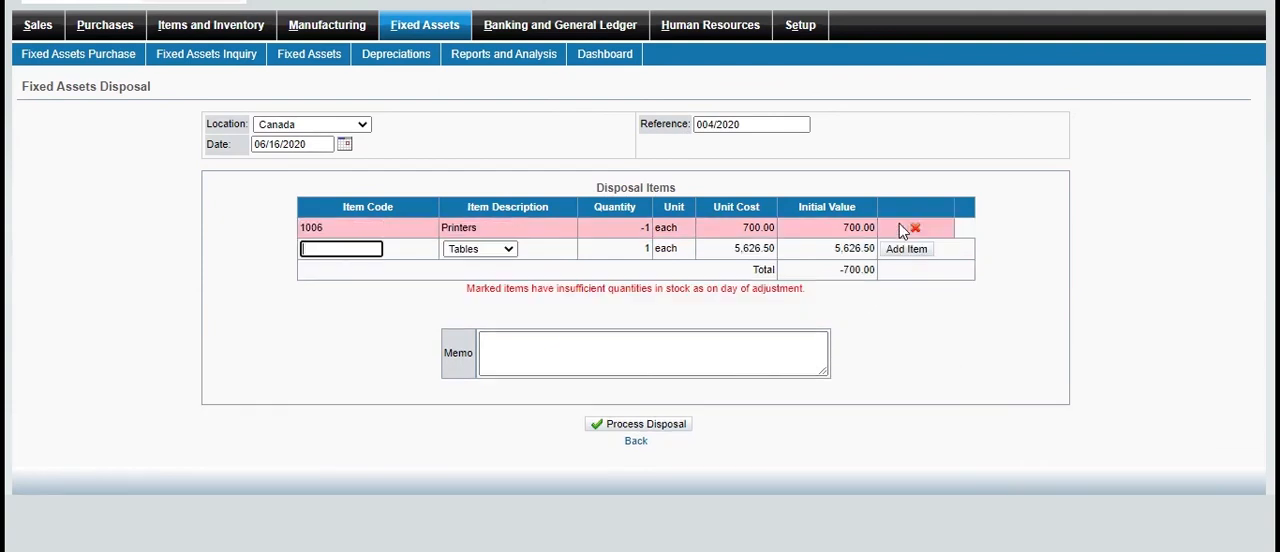
left_click(672, 205)
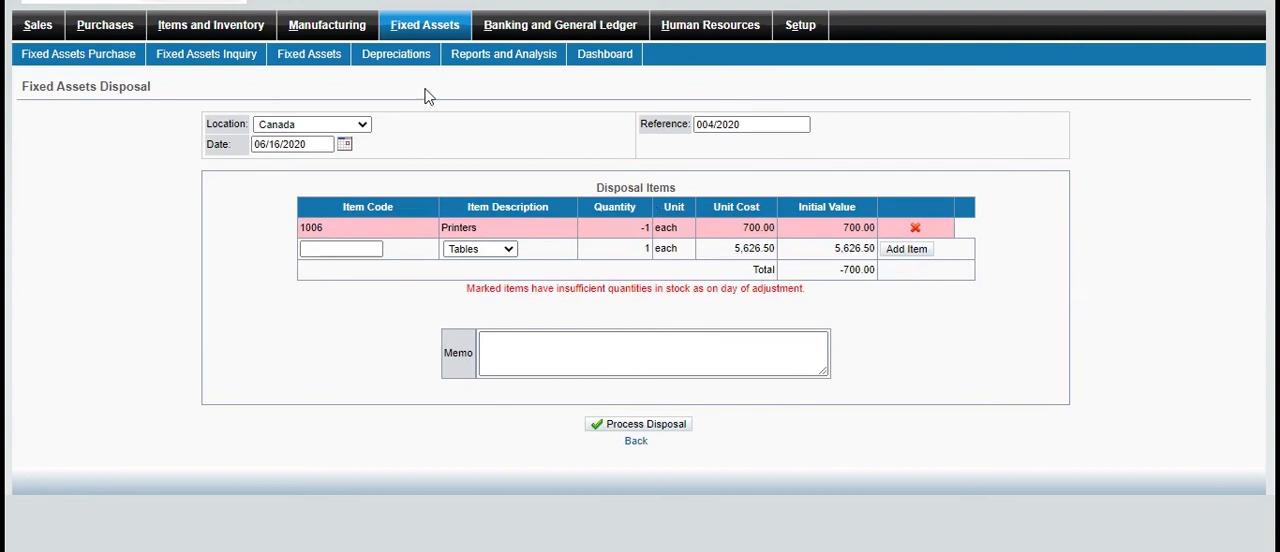
left_click(450, 27)
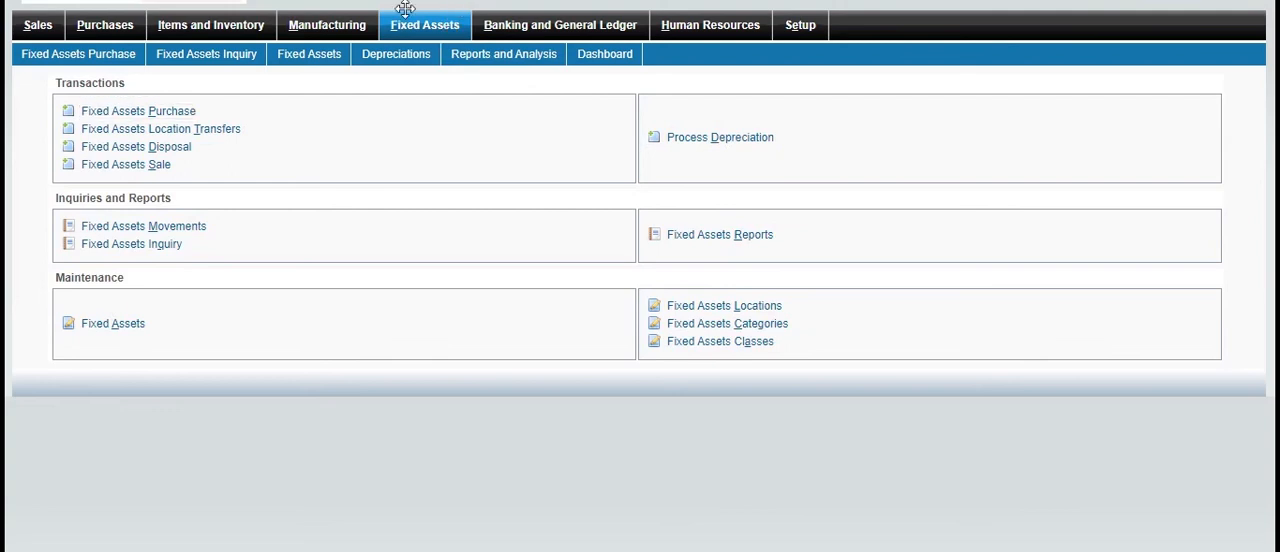
Start a fixed assets sale and choose Atlas Honda from the customer list
left_click(162, 167)
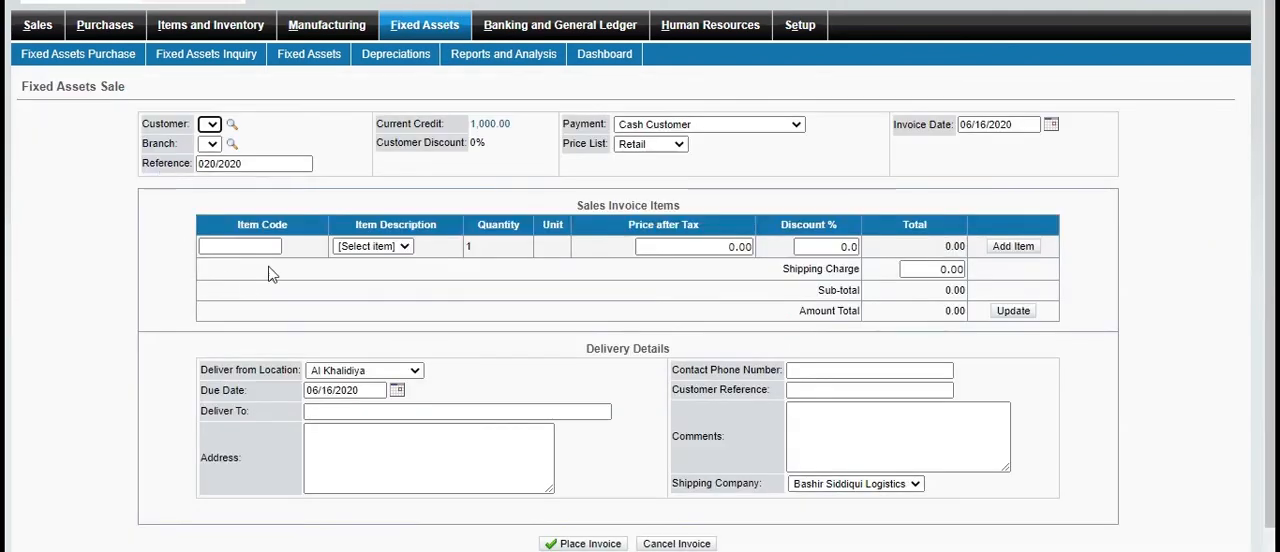
left_click(231, 126)
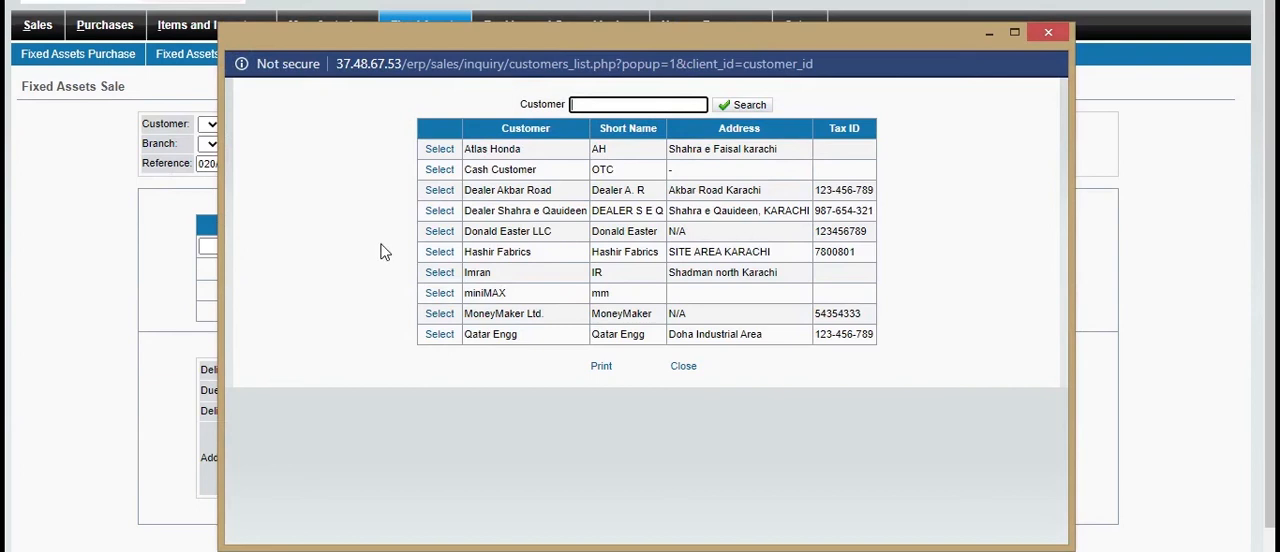
left_click(439, 272)
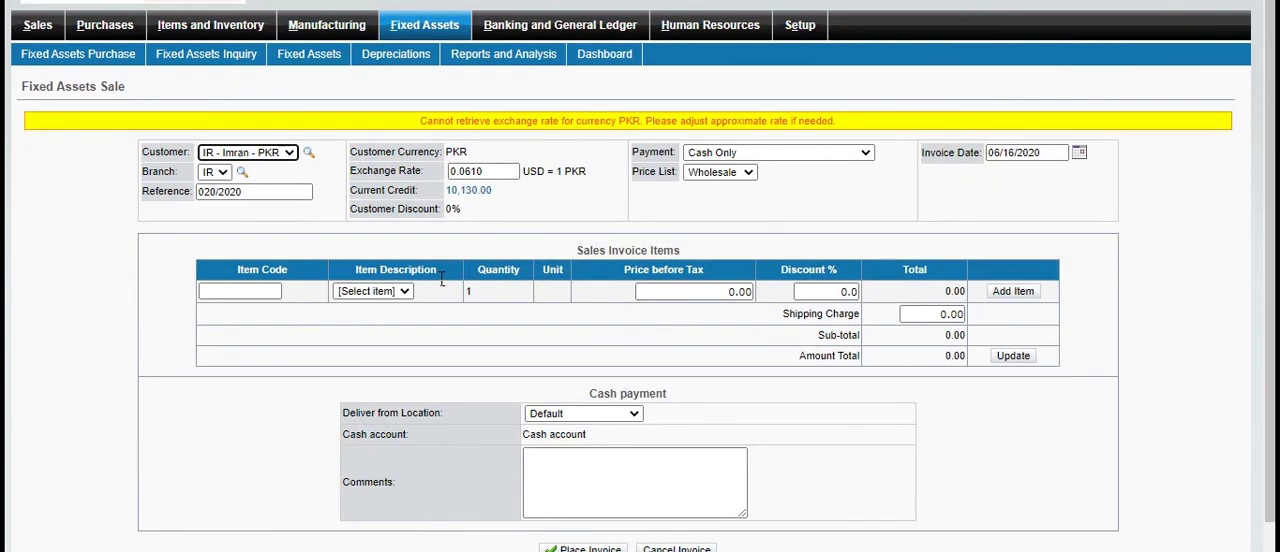
left_click(309, 153)
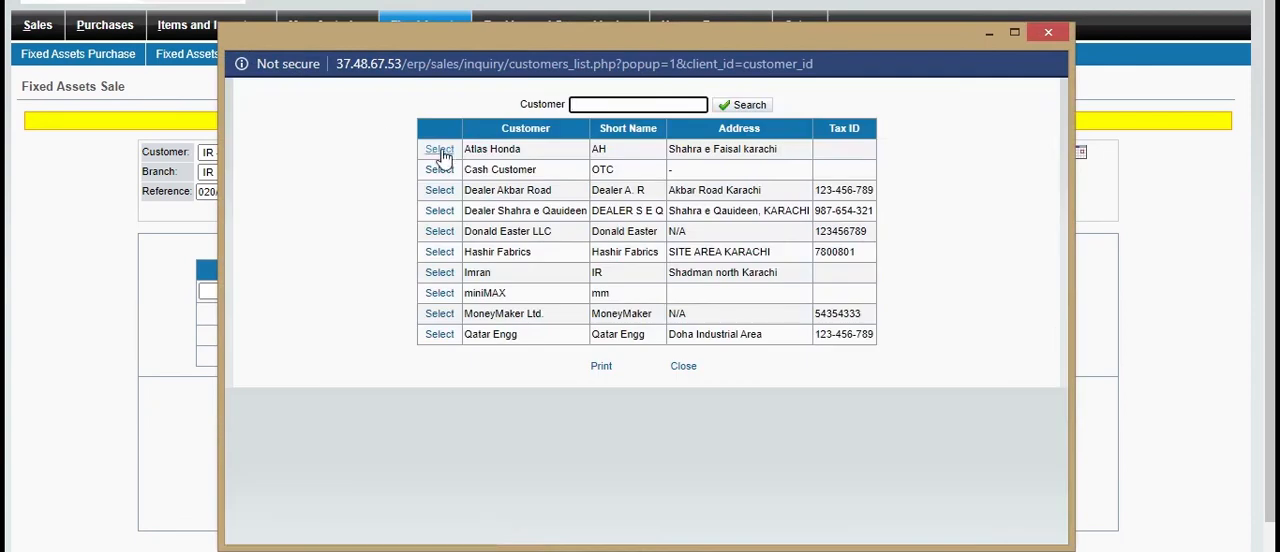
left_click(439, 150)
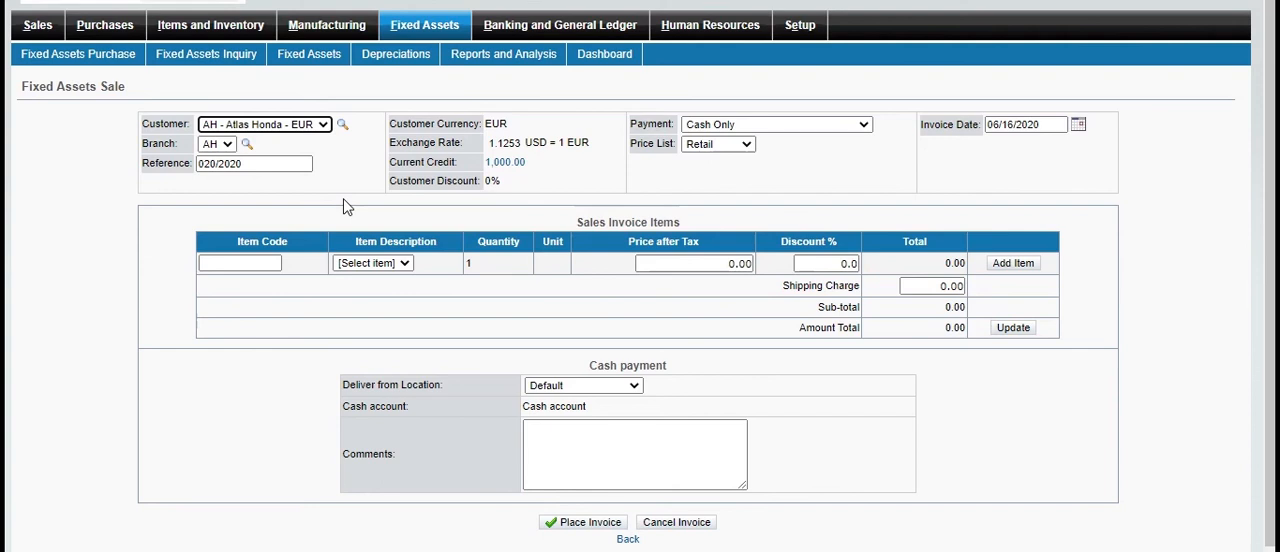
Select Tables as the asset being sold and enter "sold" in the sale's comments
left_click(405, 264)
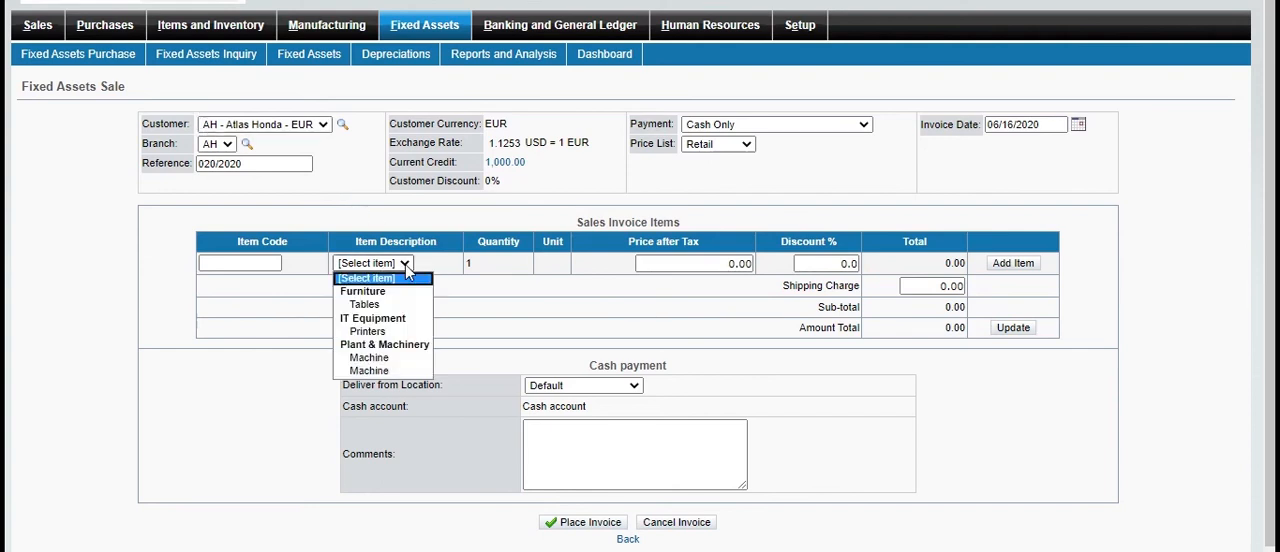
left_click(371, 305)
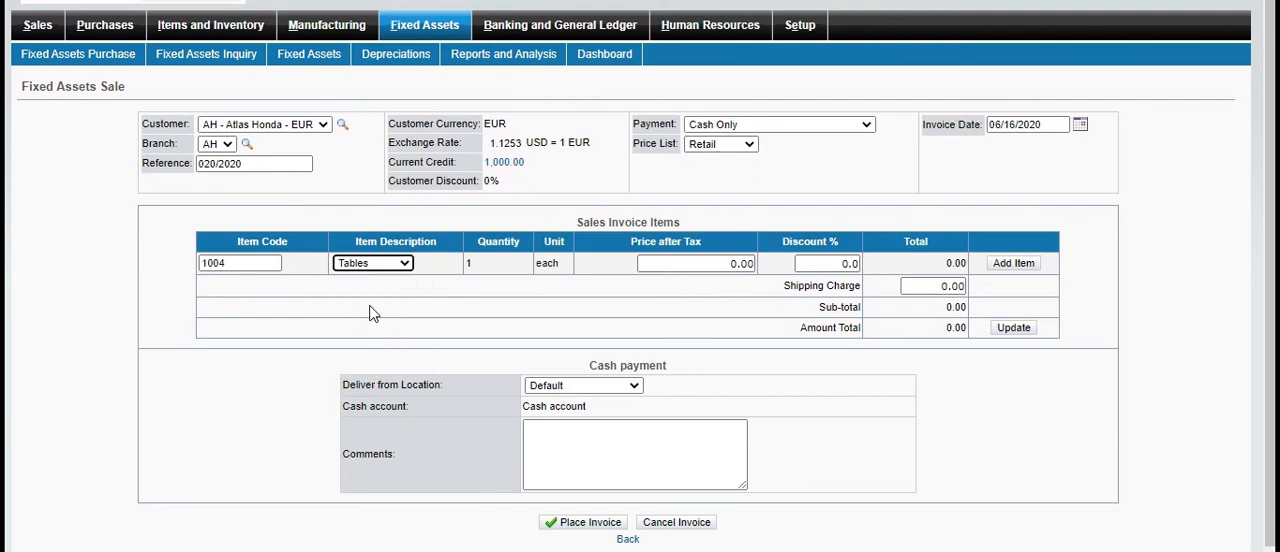
left_click(551, 453)
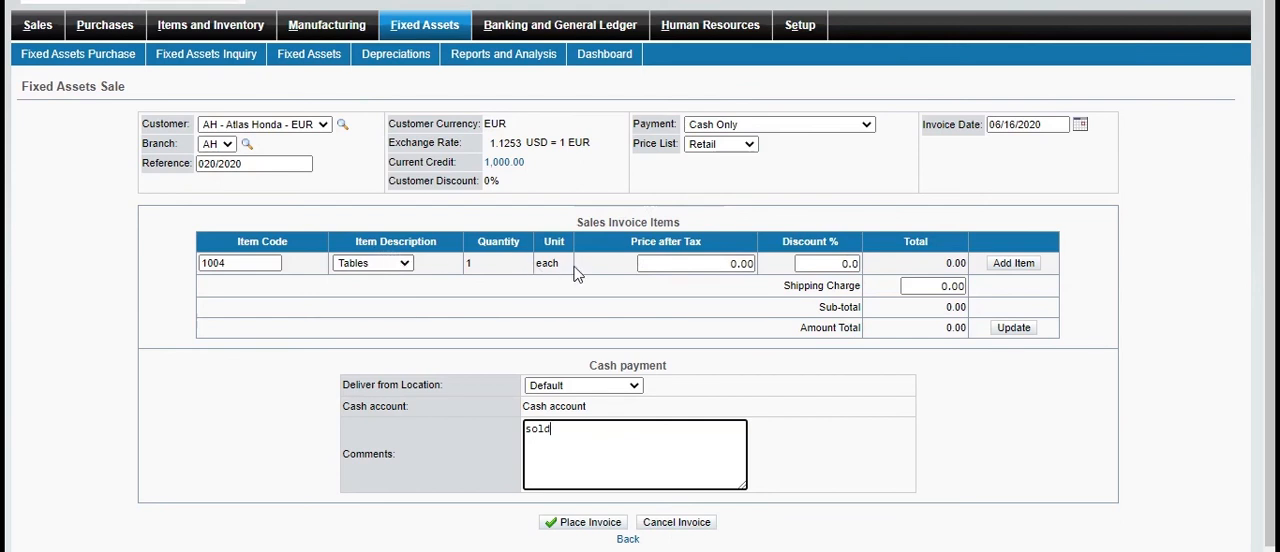
Add the Tables line to the sale at a price of 5,000.00 and place the invoice
left_click(732, 272)
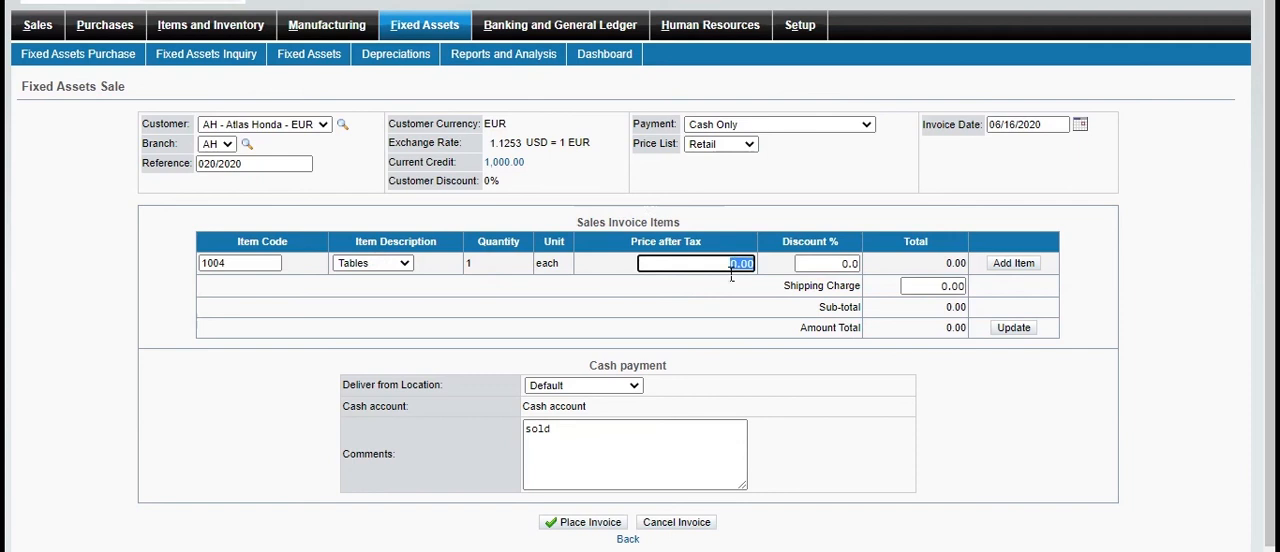
type("7")
type("00")
type("0")
left_click(585, 525)
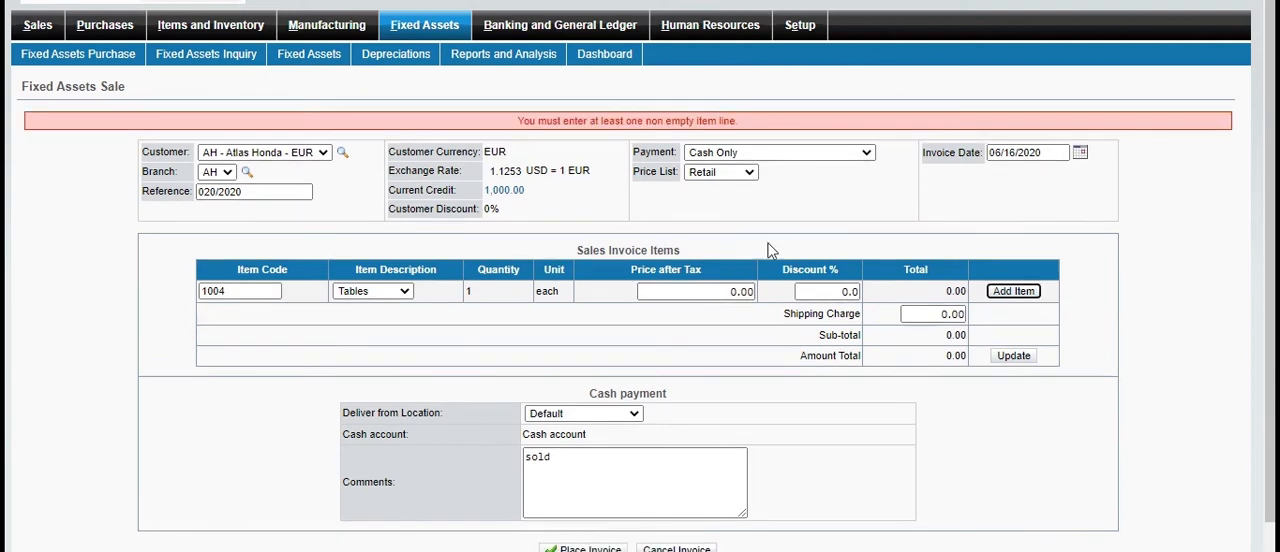
left_click(1026, 292)
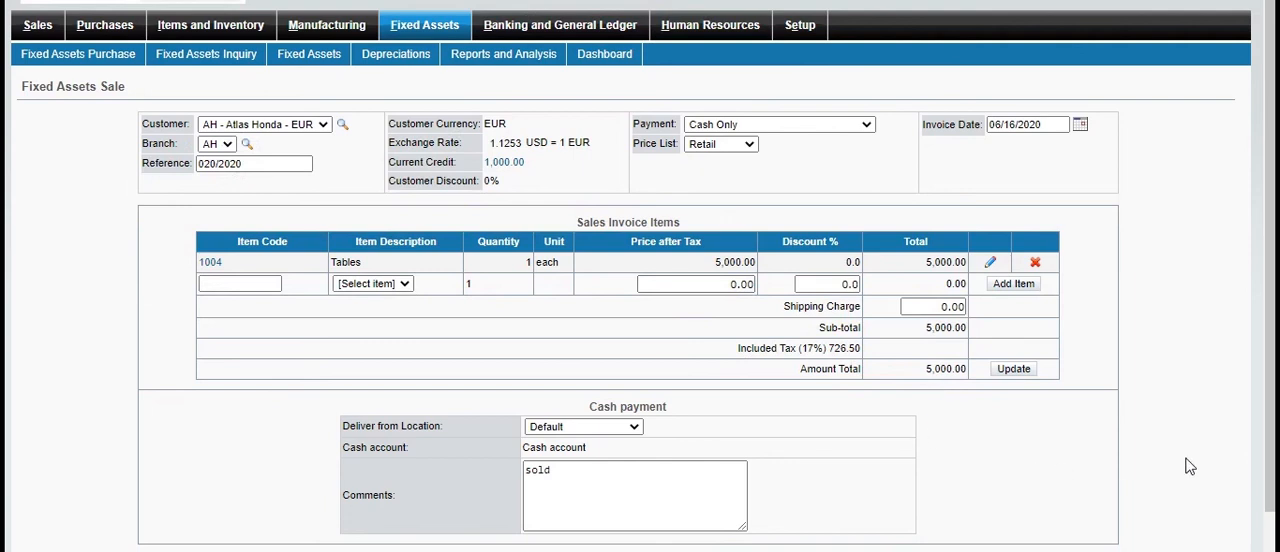
scroll(1190, 467, "down", 1)
left_click(567, 507)
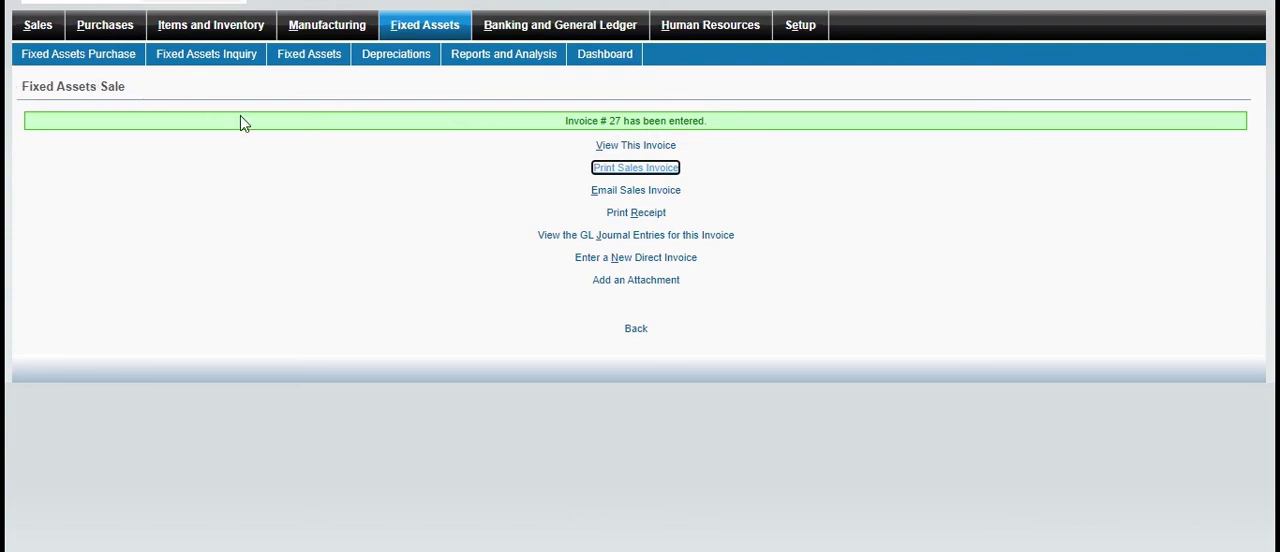
Generate the printable sales invoice, view it down to its totals and close it
left_click(626, 170)
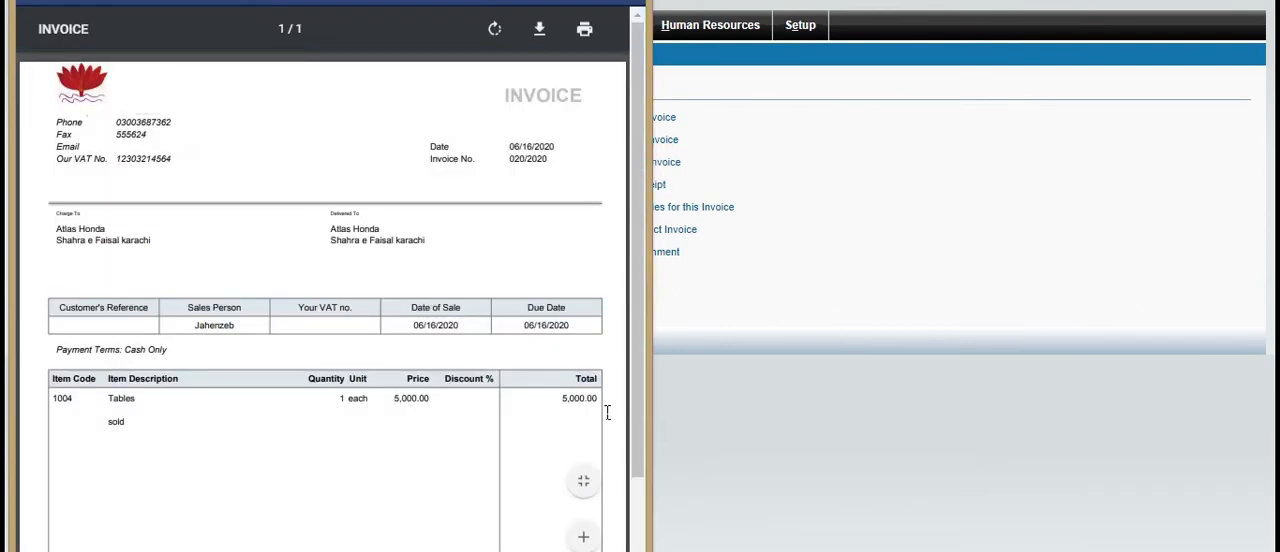
left_click(643, 500)
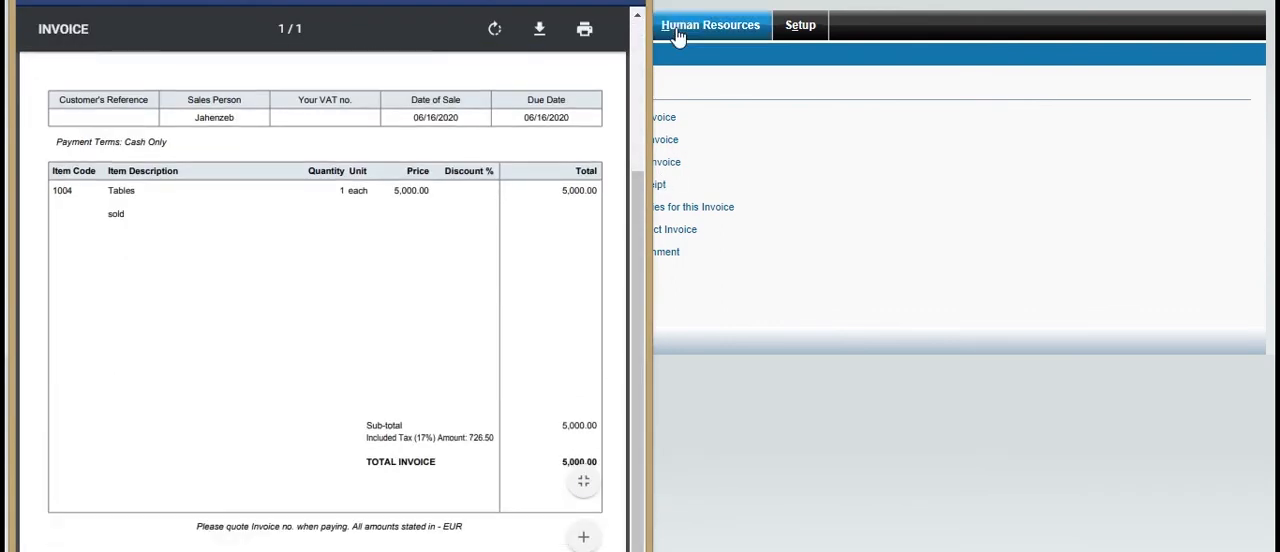
left_click(862, 269)
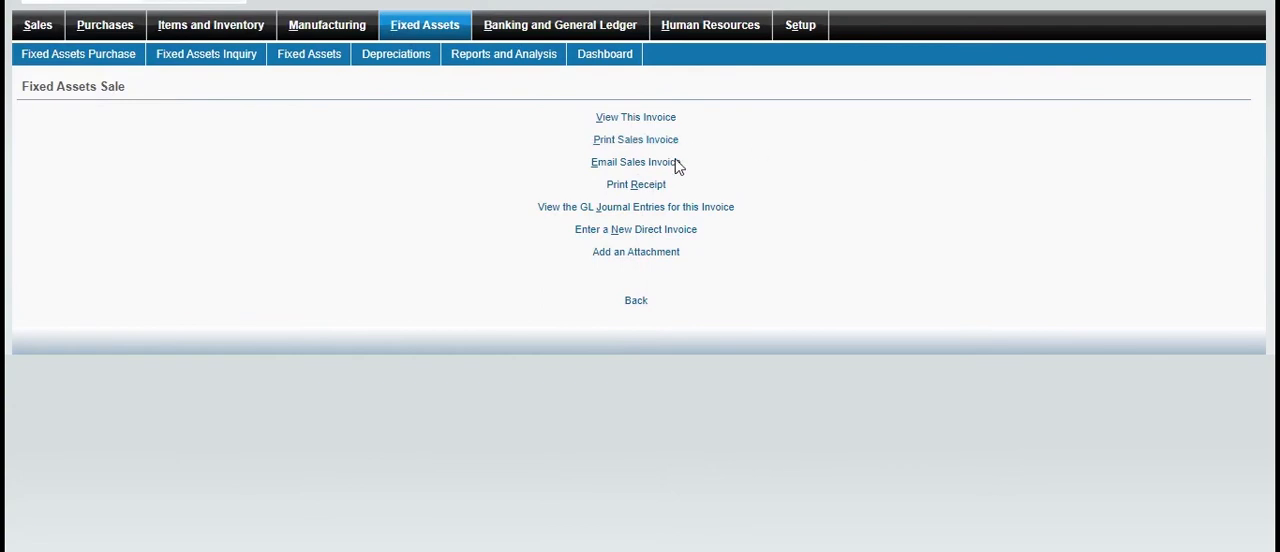
Review the GL journal entries for the sales invoice and return to the Fixed Assets overview
left_click(676, 210)
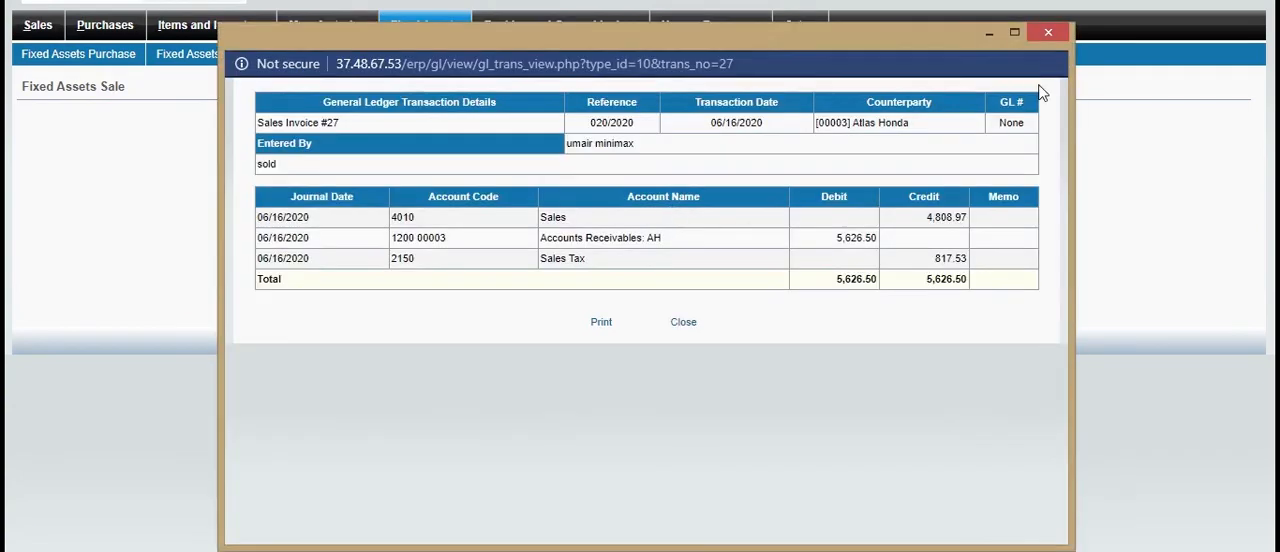
left_click(1048, 32)
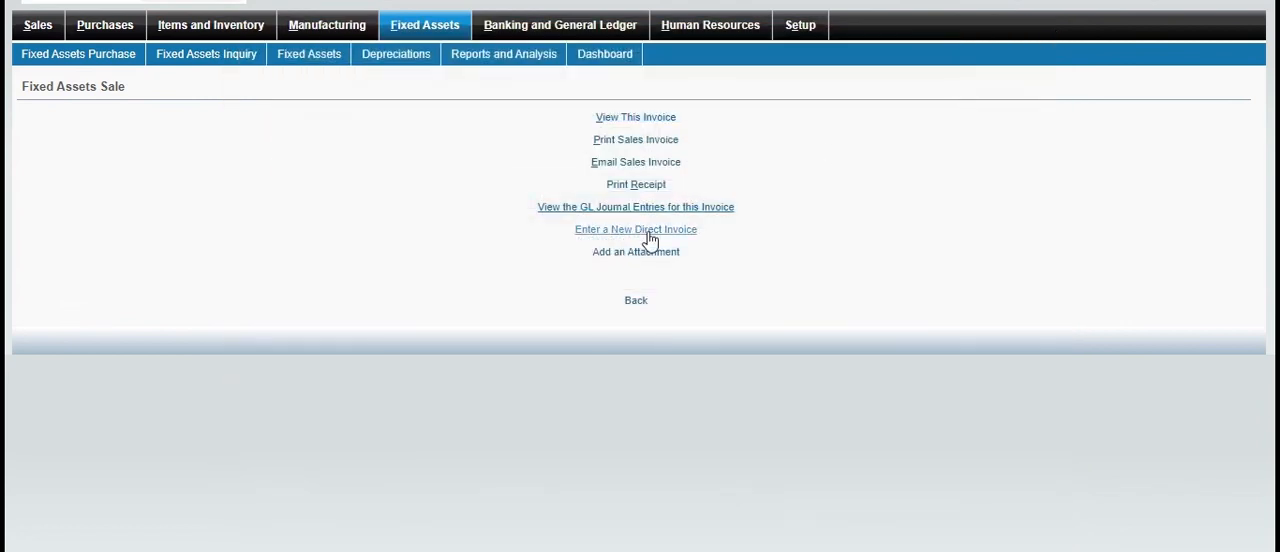
left_click(638, 303)
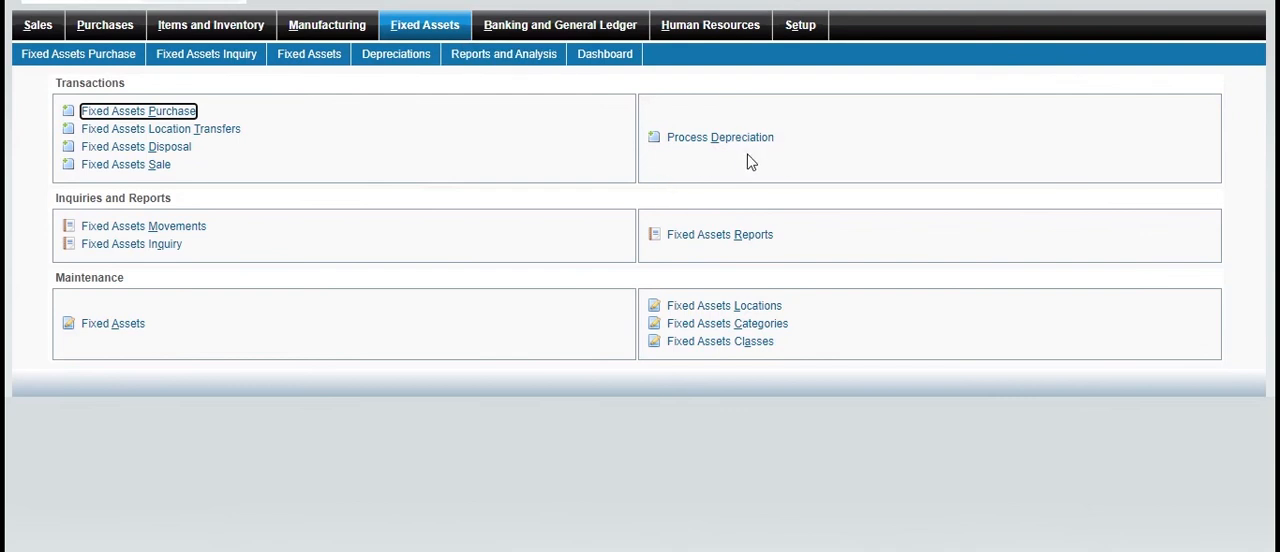
Preview the GL rows for depreciating Printers, item 1006, with "dep" as the memo, and back out without processing
left_click(716, 140)
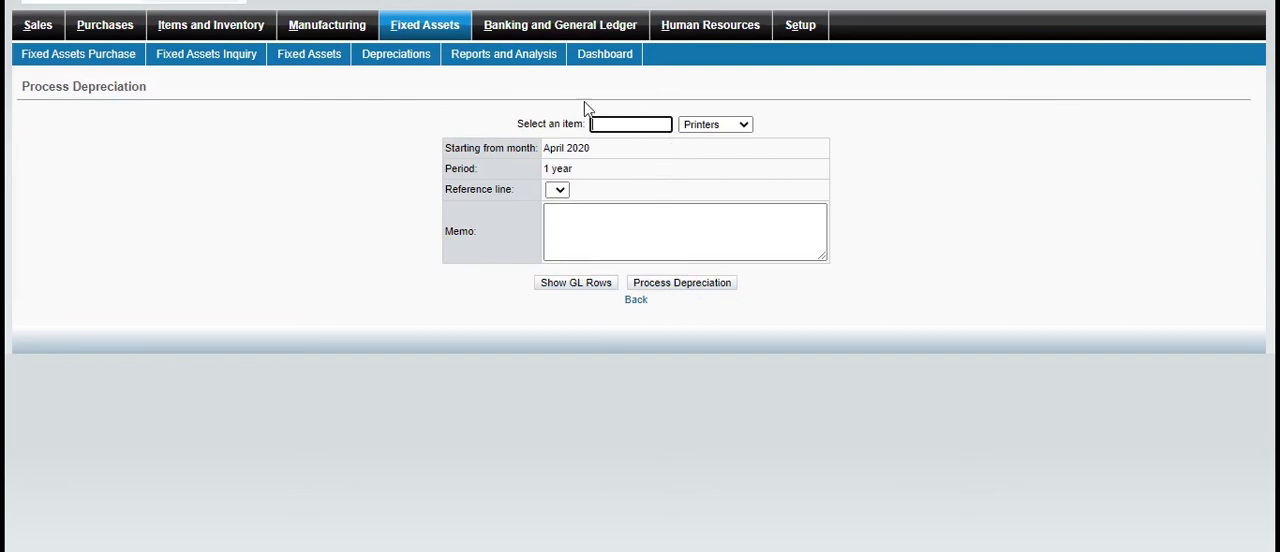
type("1006")
left_click(685, 231)
type("dep")
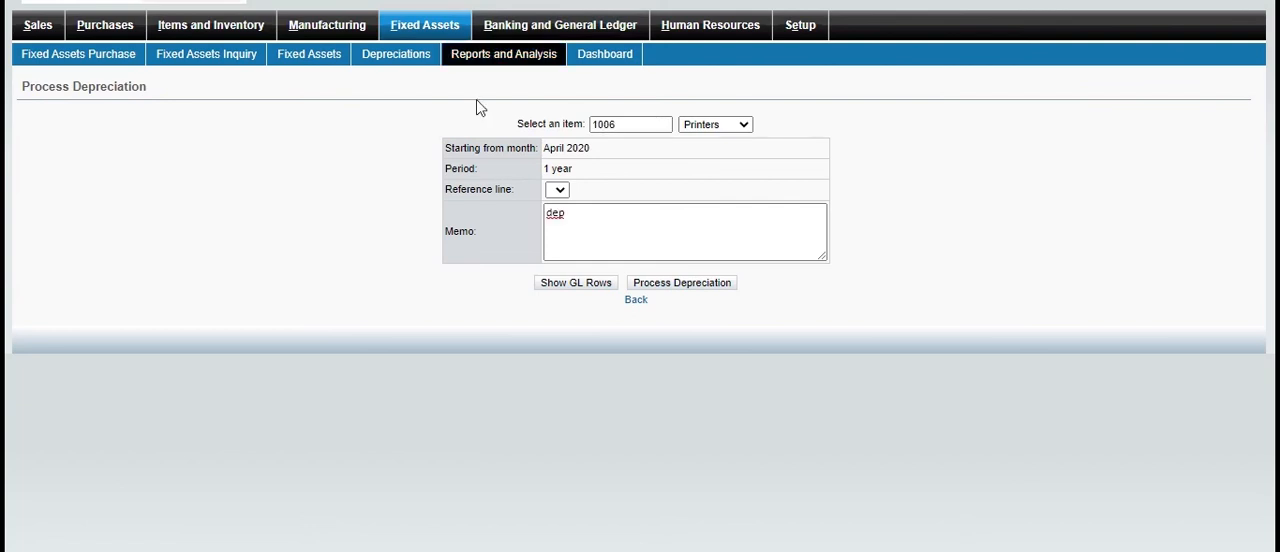
left_click(580, 283)
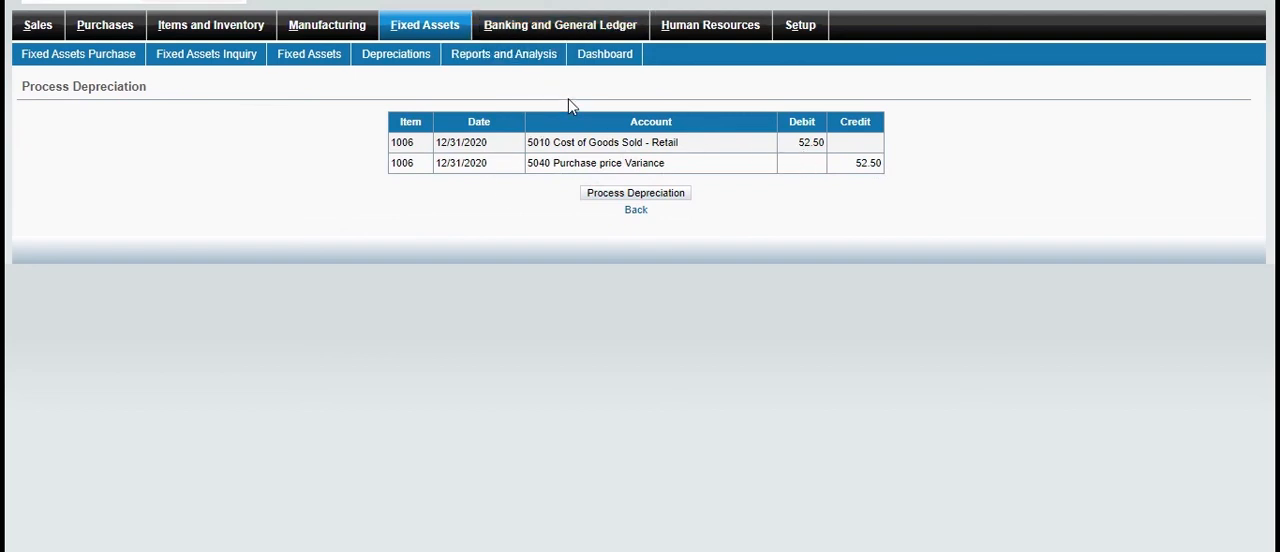
left_click(636, 211)
left_click(637, 211)
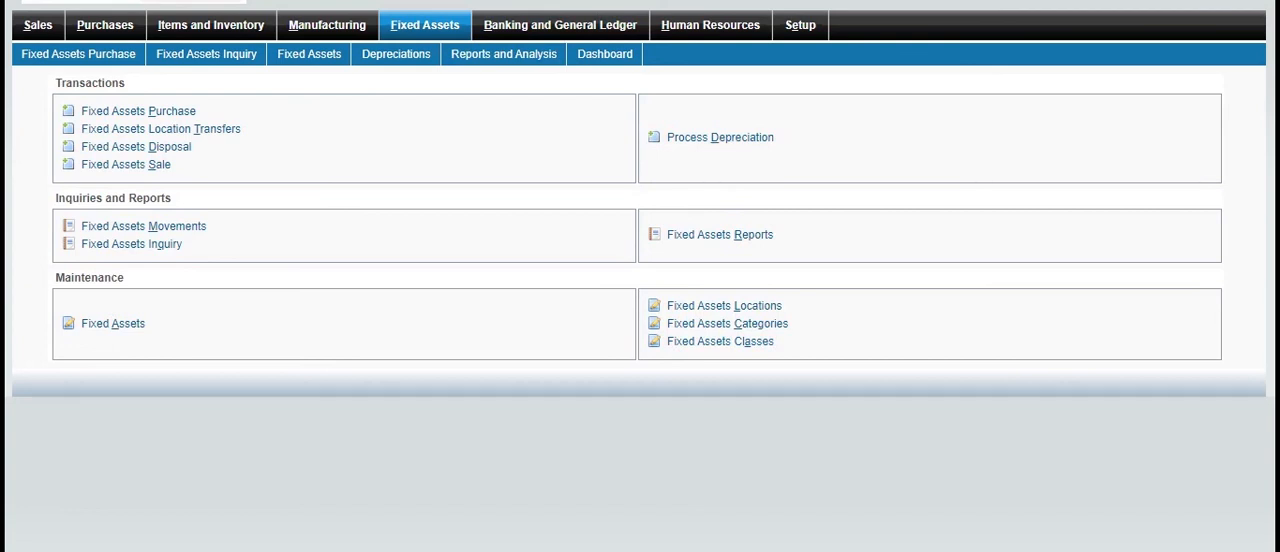
Display the Fixed Assets Valuation report, read it down to the grand total, close it and return to the Fixed Assets overview
left_click(762, 238)
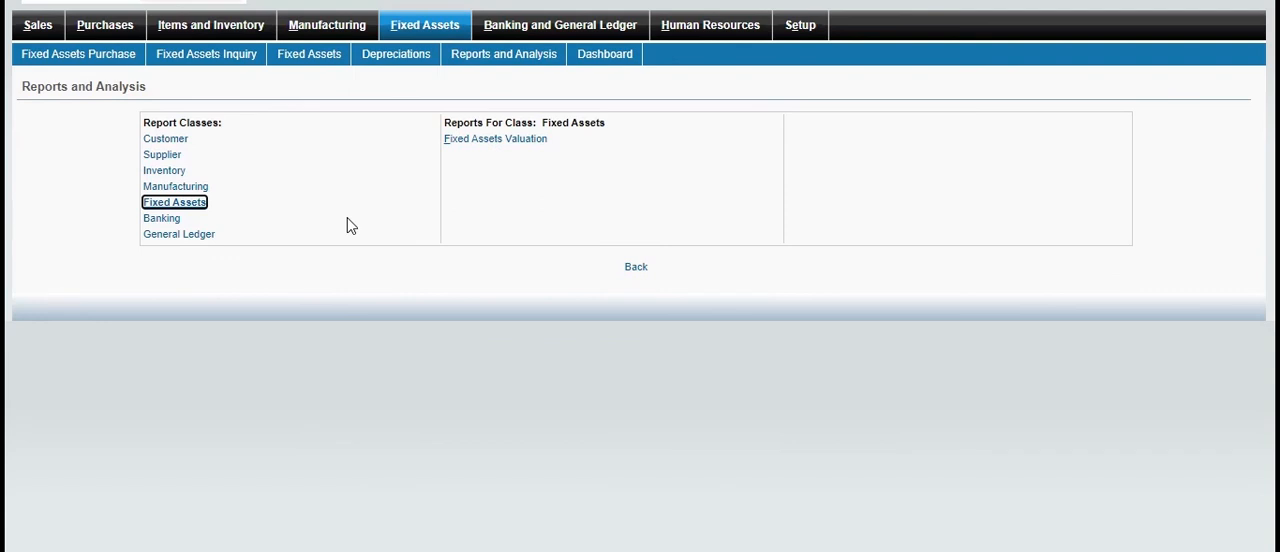
left_click(508, 146)
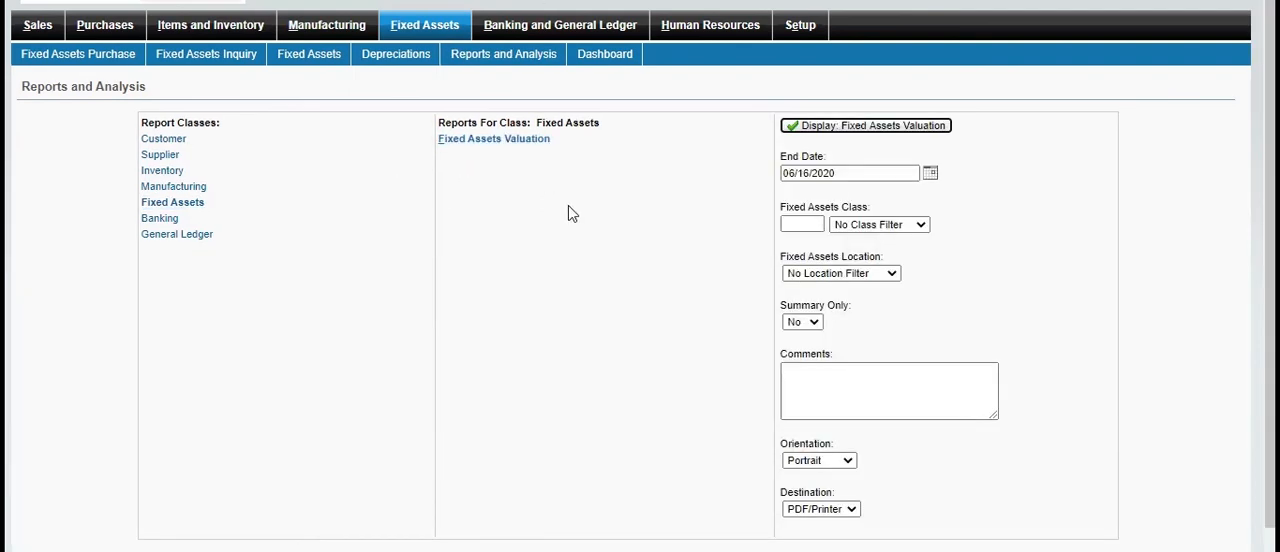
left_click(840, 131)
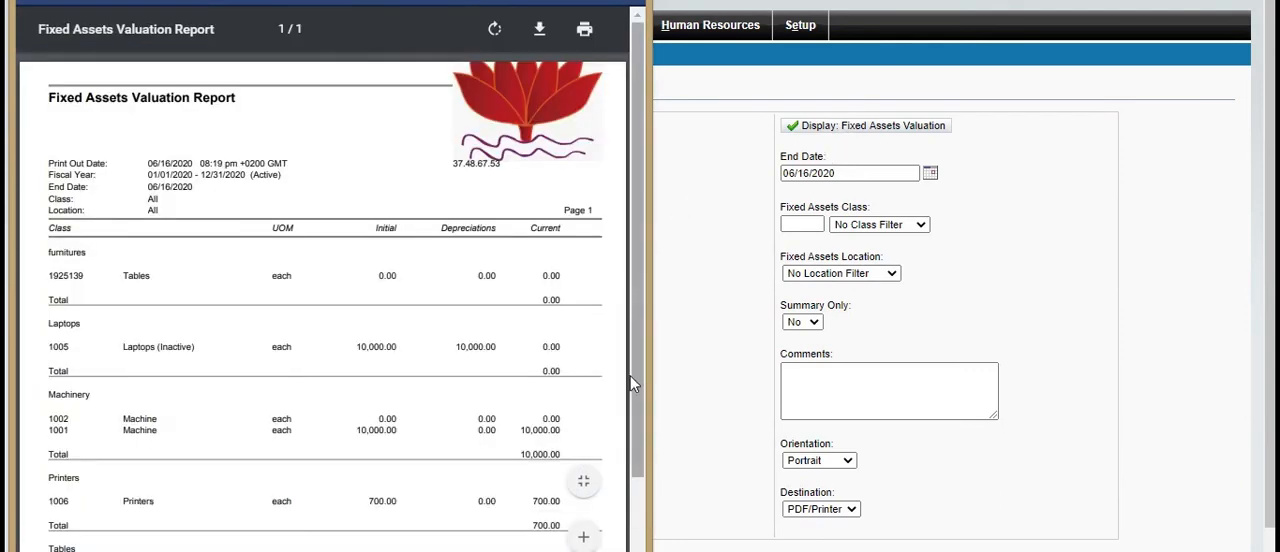
scroll(634, 508, "down", 5)
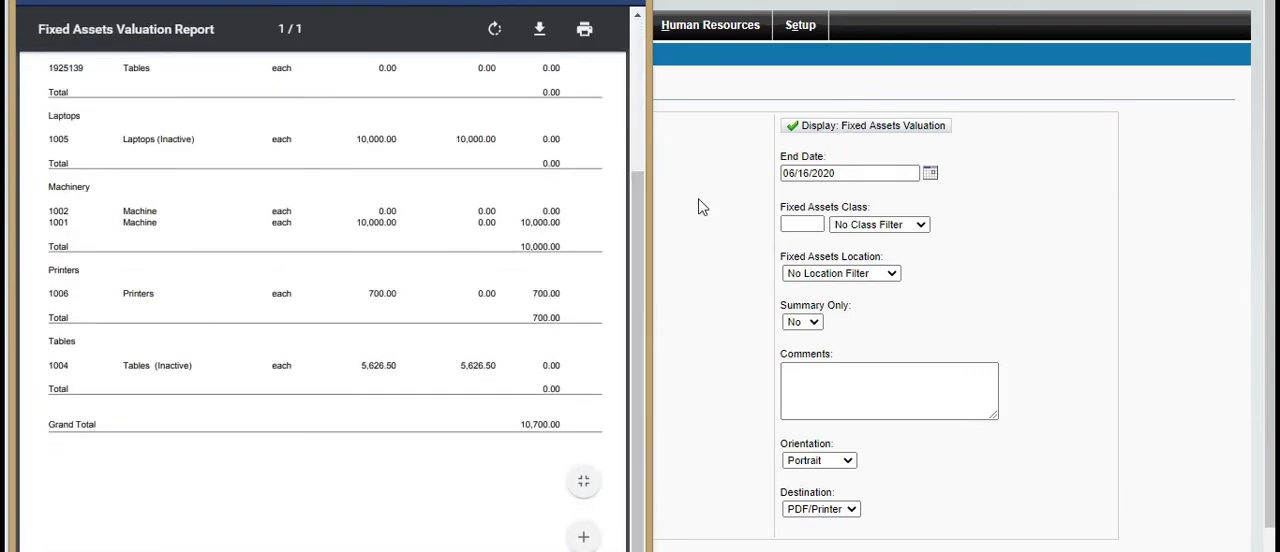
left_click(703, 207)
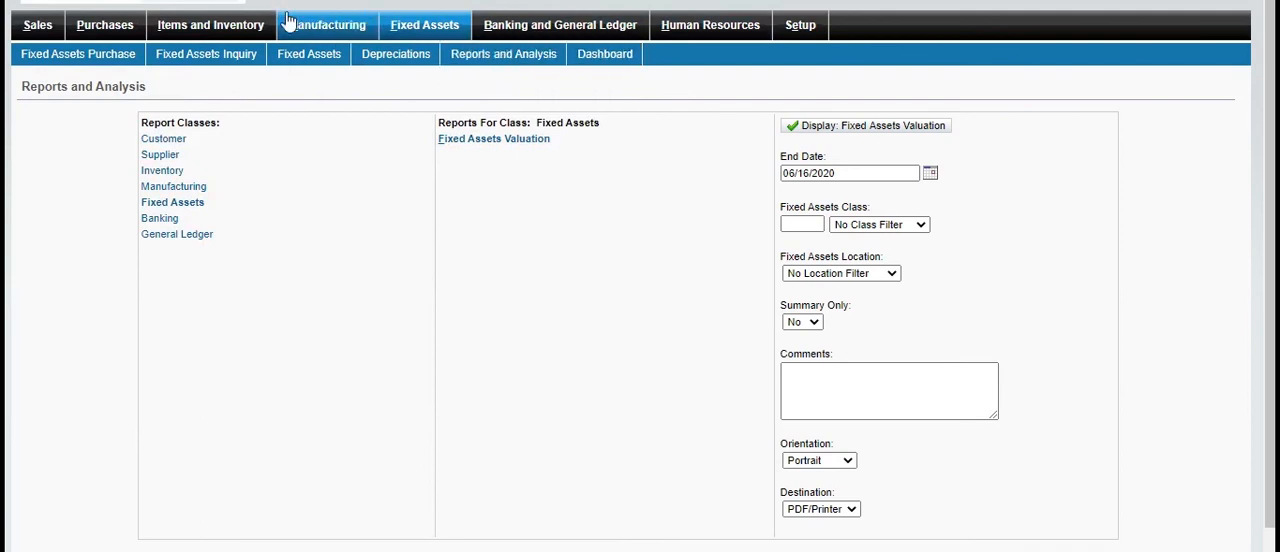
left_click(418, 30)
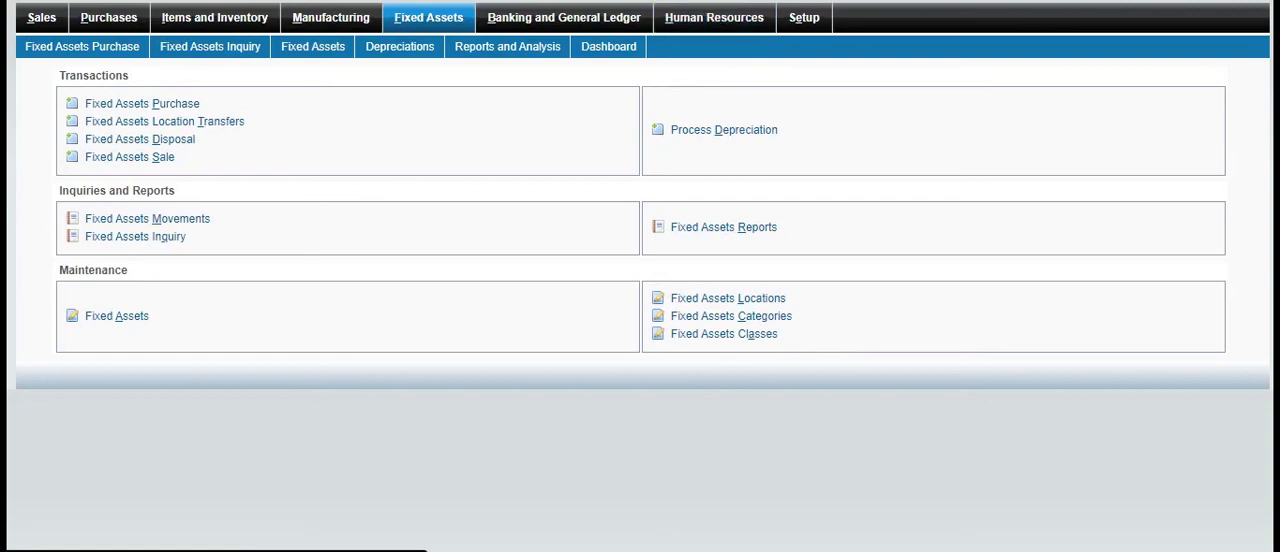
Start a new employee record in Human Resources with the employee's first name, last name and gender Male
left_click(714, 18)
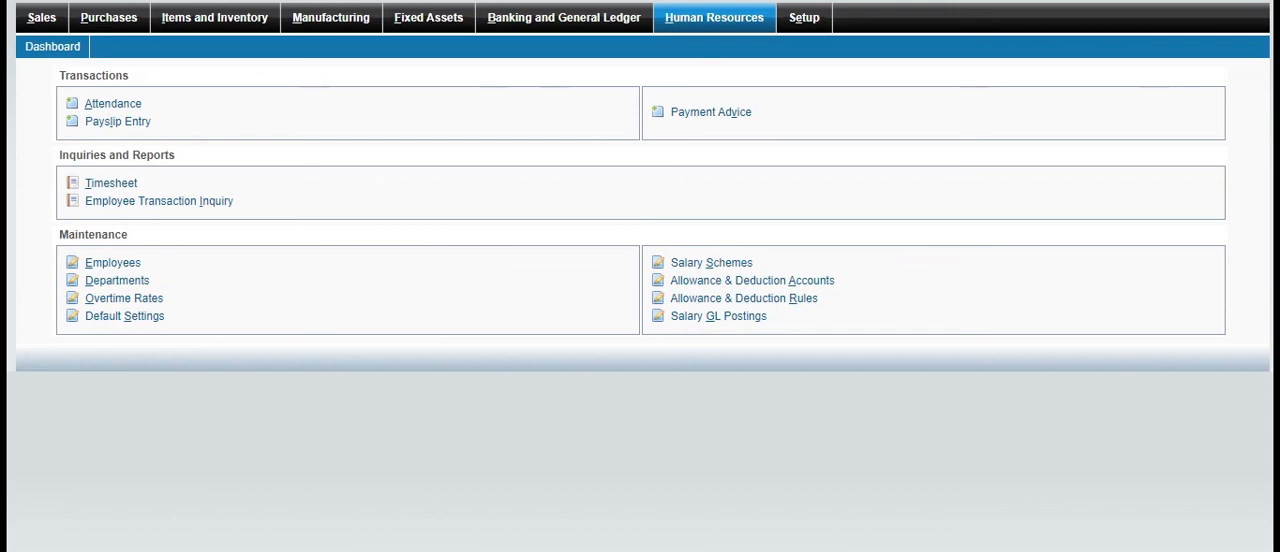
left_click(123, 266)
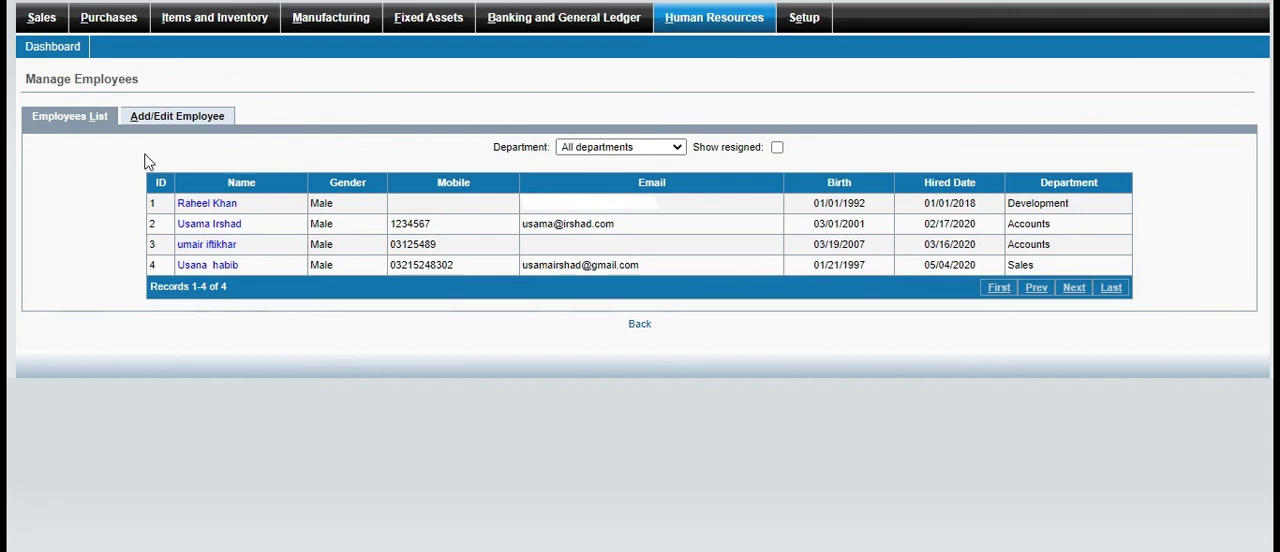
left_click(172, 118)
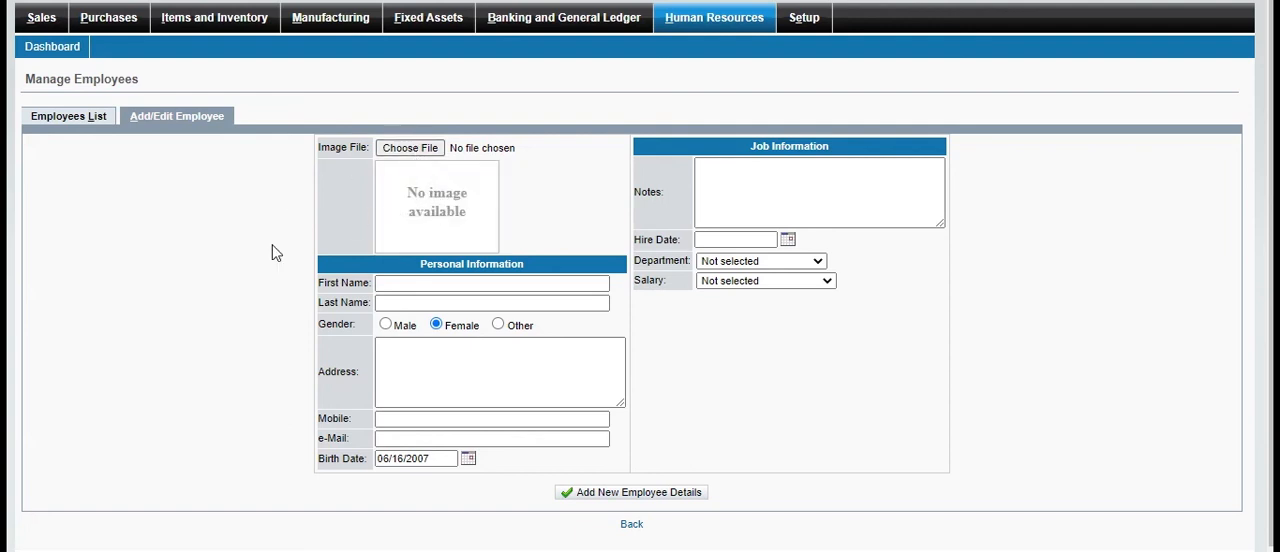
left_click(421, 288)
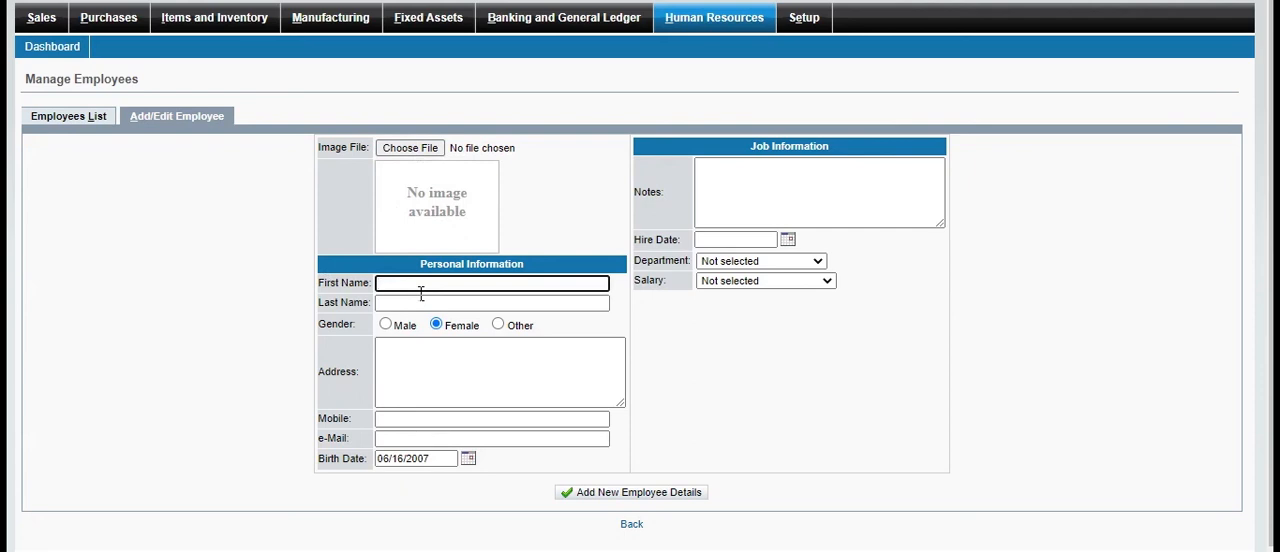
left_click(420, 305)
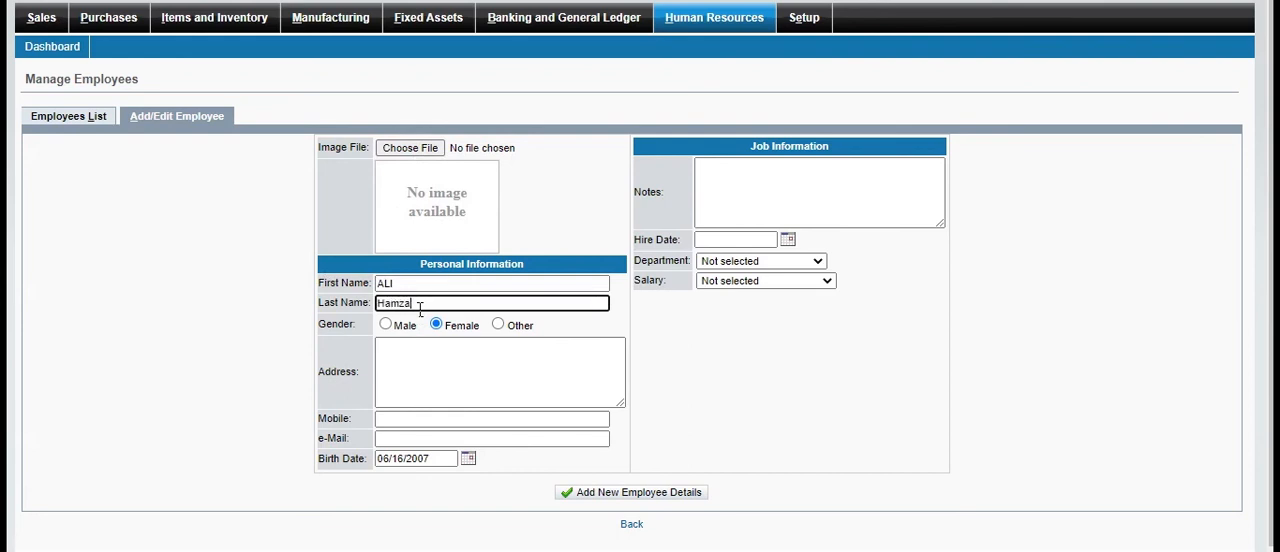
left_click(385, 326)
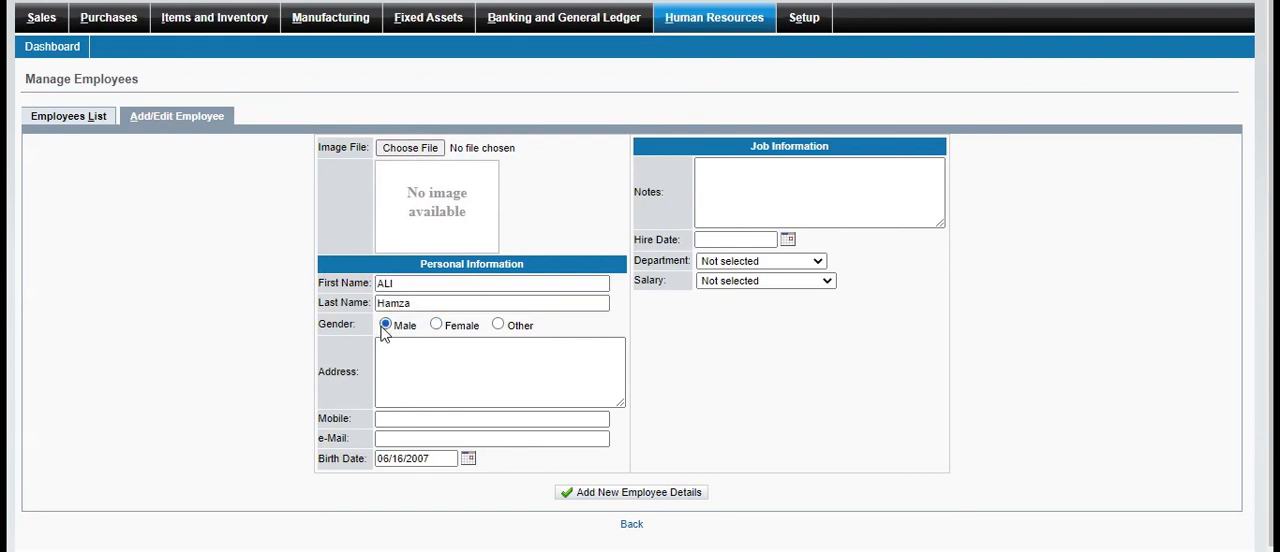
Fill in the new employee's postal address and mobile number
left_click(401, 377)
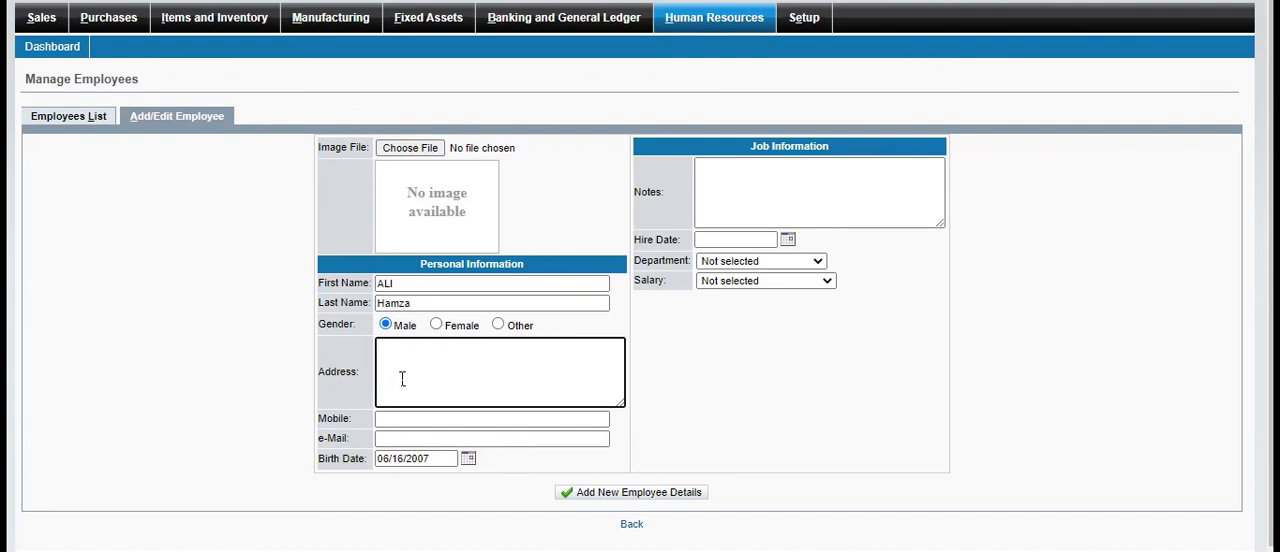
type("Sh")
type("adaman Karachi")
key("Tab")
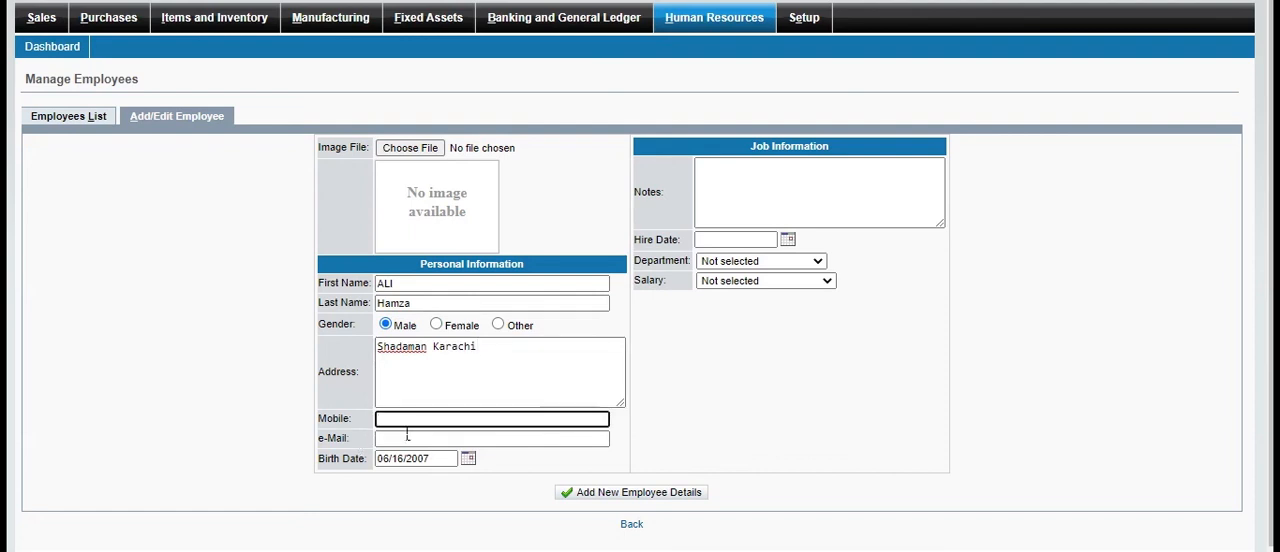
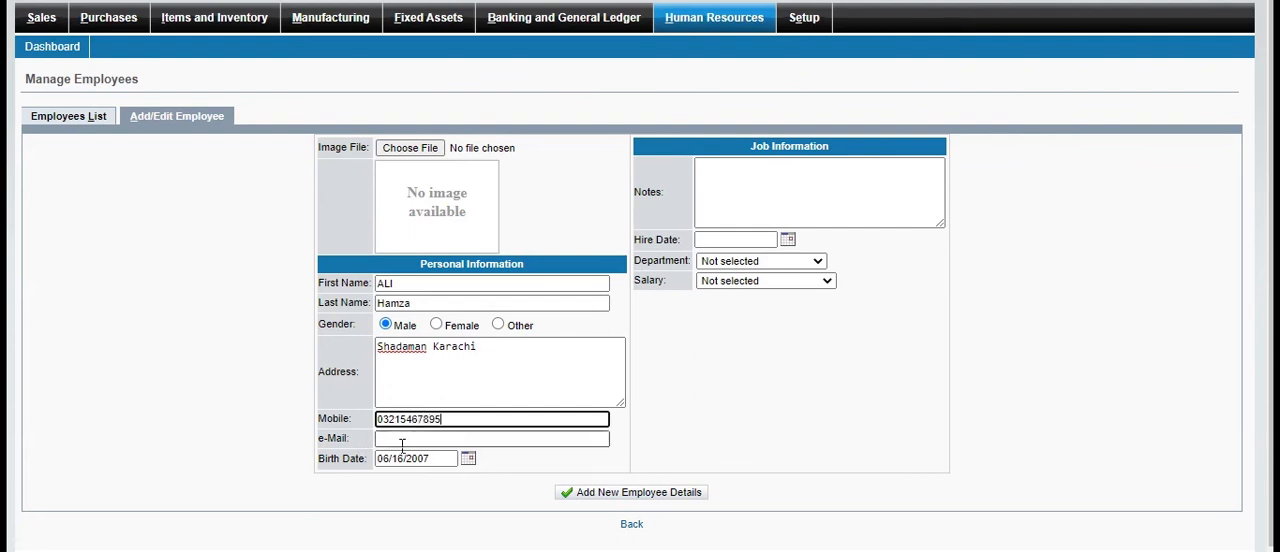
Fill in the new employee's e-mail address
left_click(401, 440)
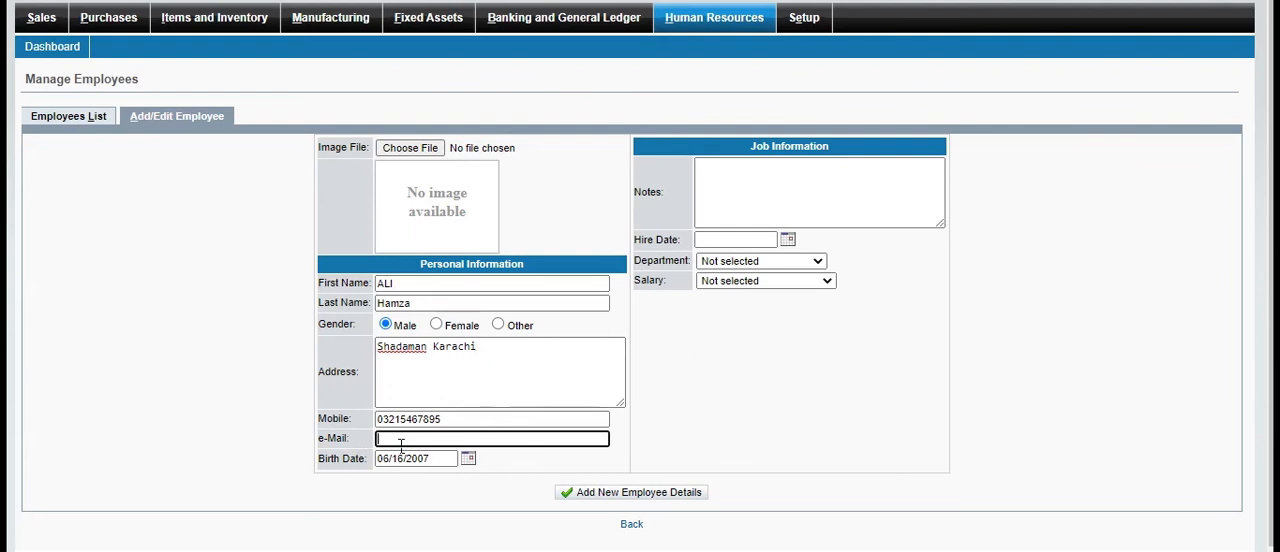
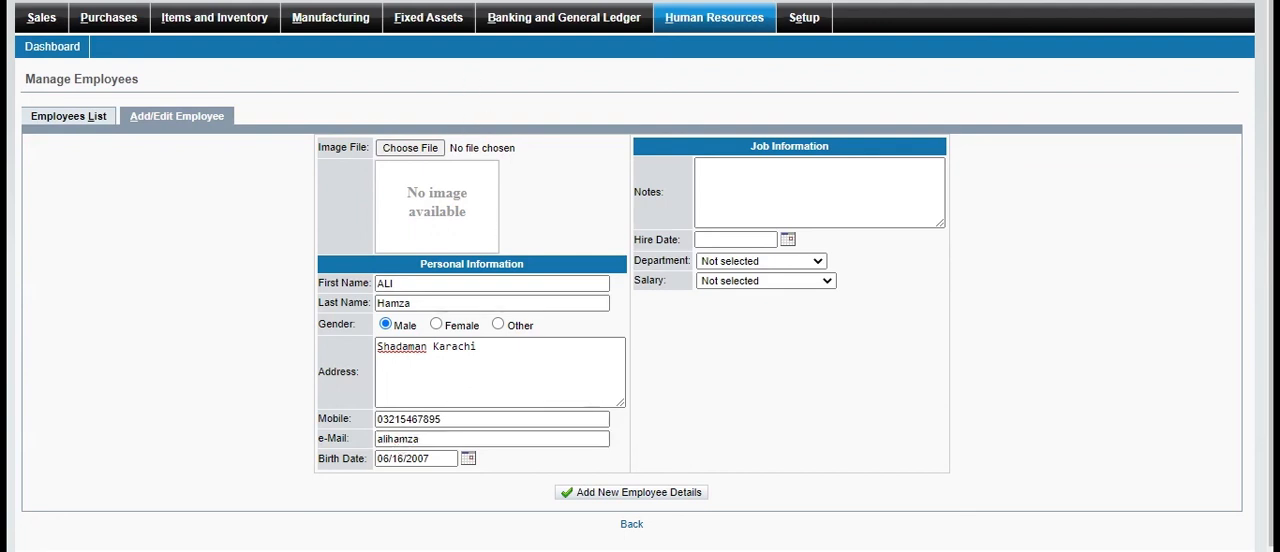
left_click(472, 445)
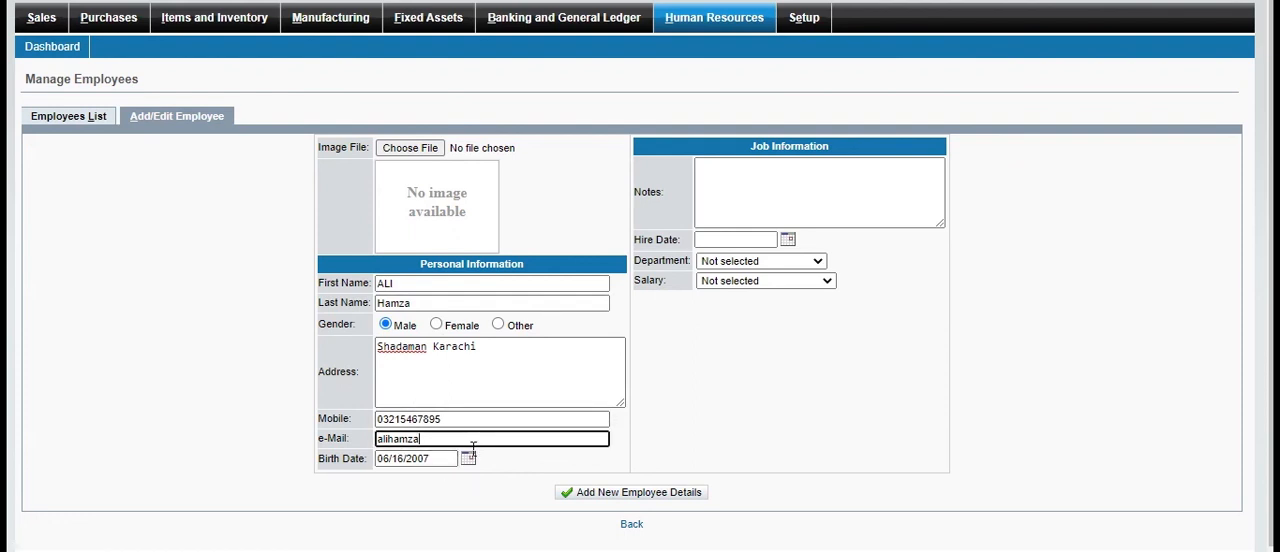
Set the hire date to 06/15/2020, the department to HR and the salary to interne, and add the employee
left_click(784, 204)
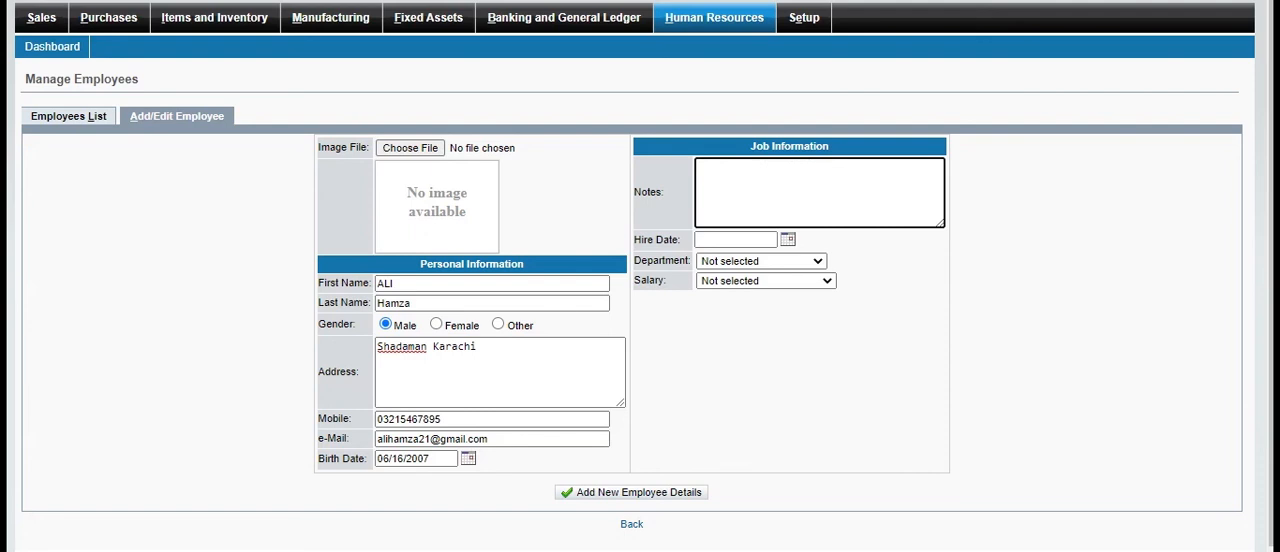
left_click(754, 244)
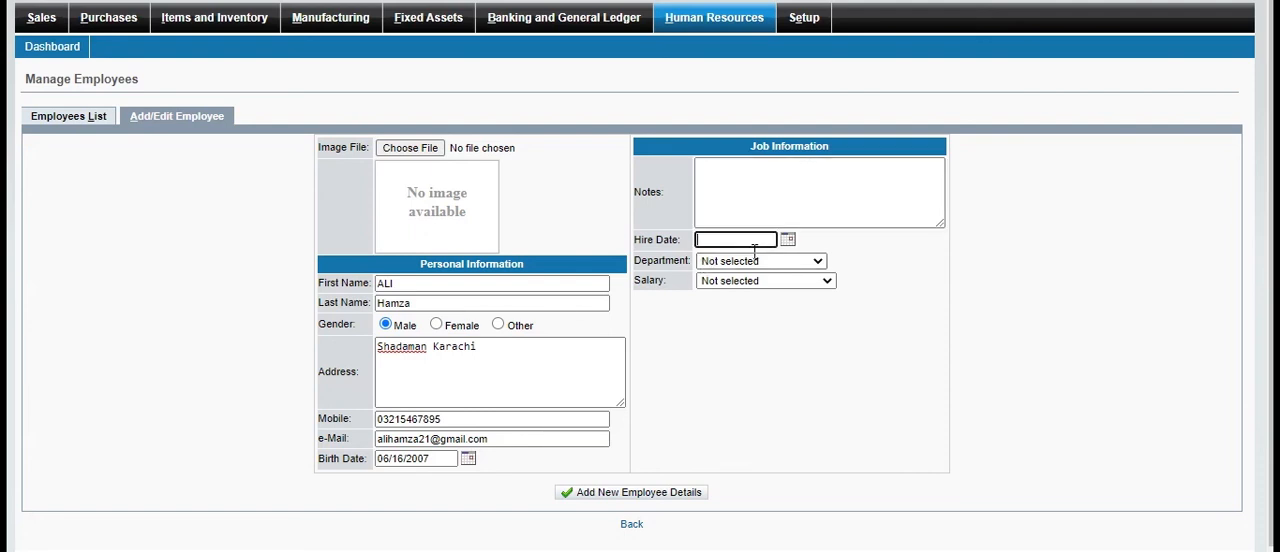
left_click(788, 239)
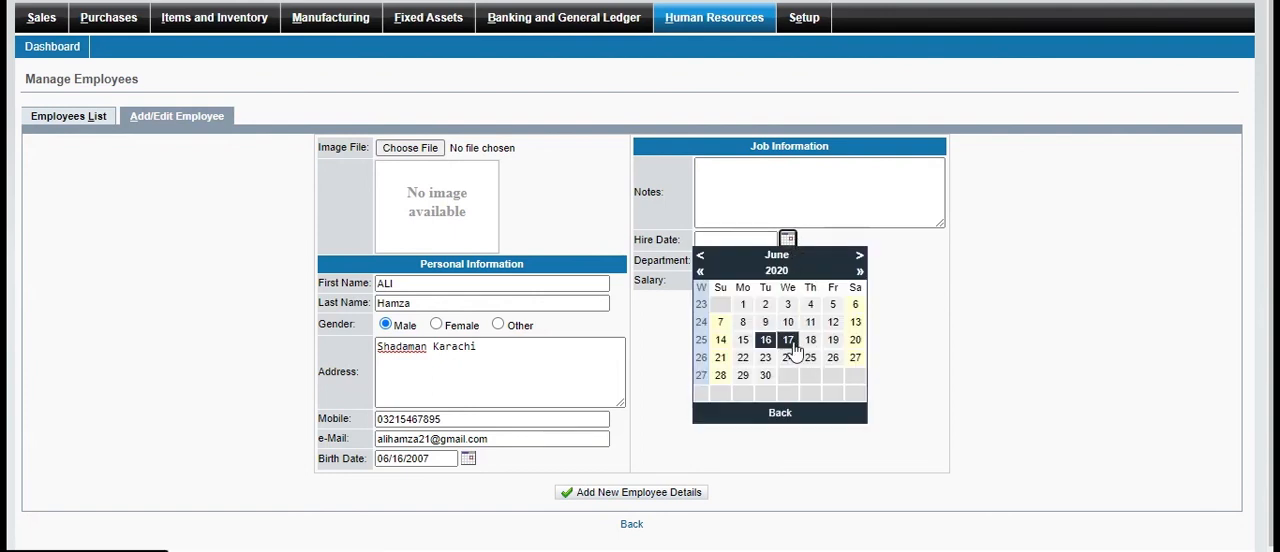
left_click(743, 340)
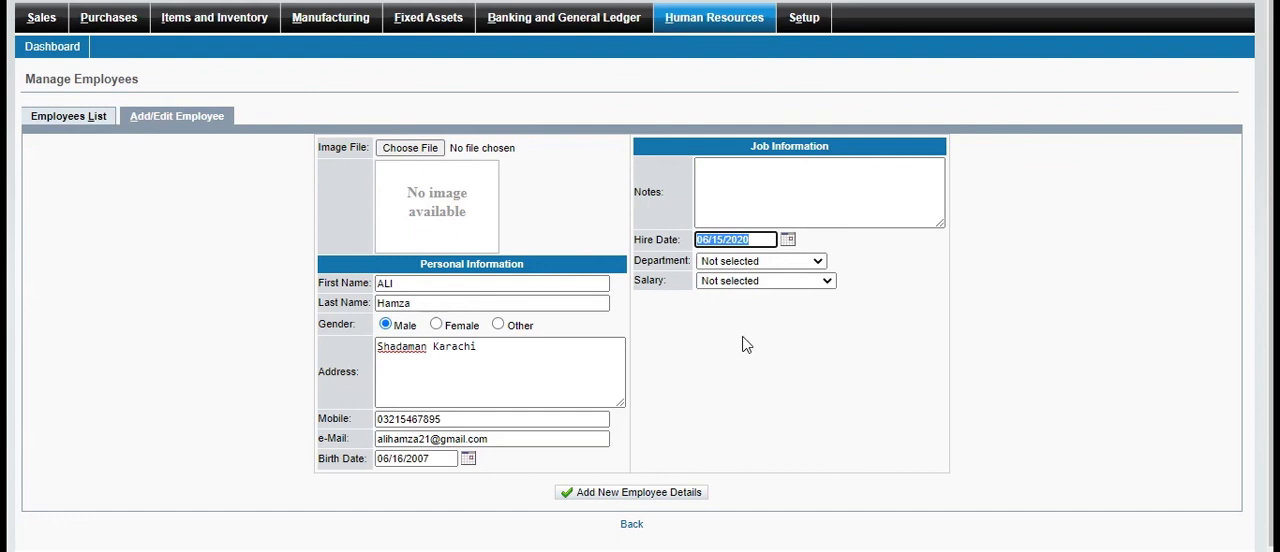
left_click(816, 261)
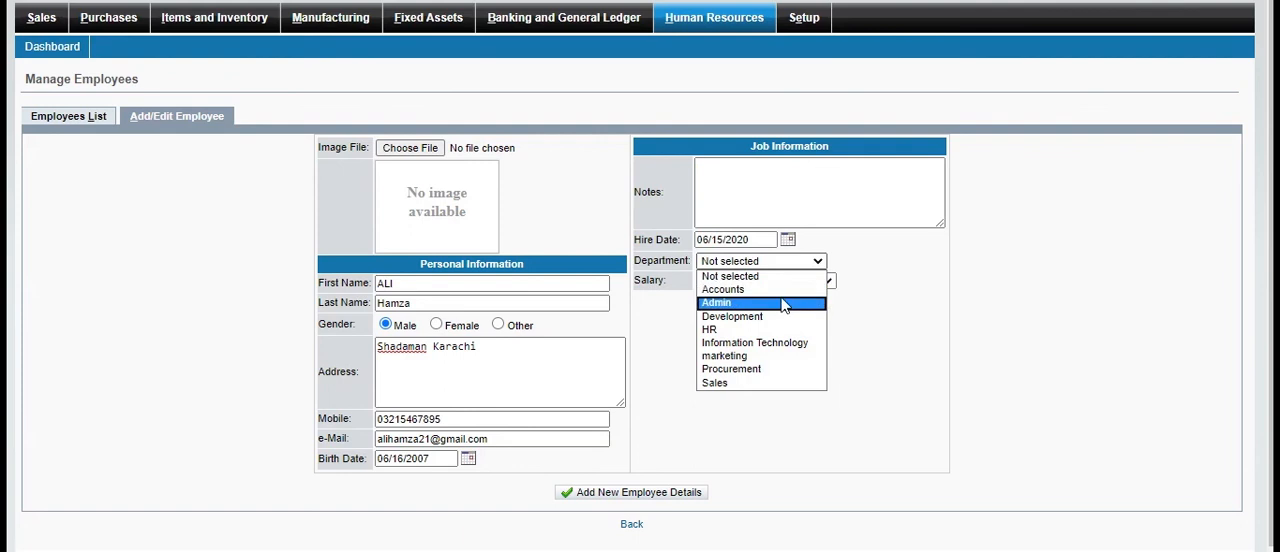
left_click(742, 330)
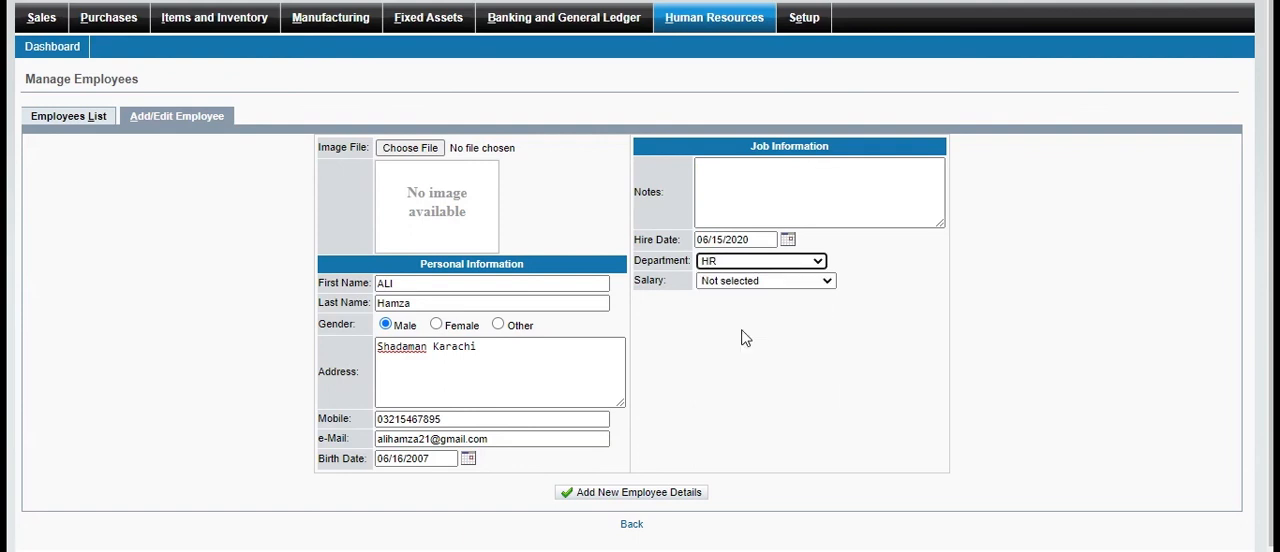
left_click(824, 283)
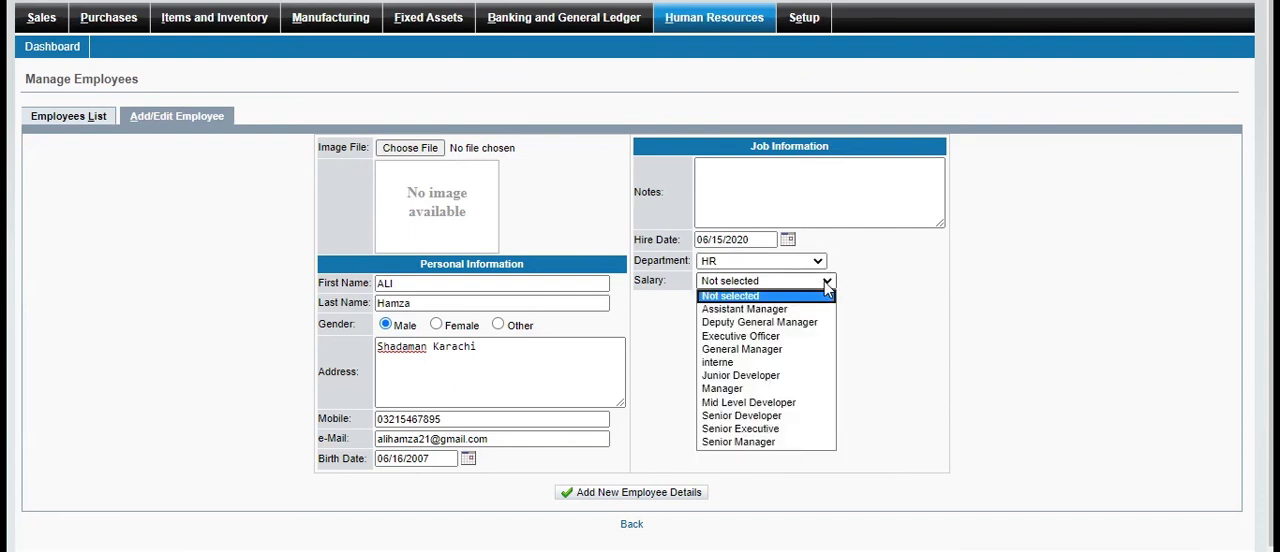
left_click(741, 363)
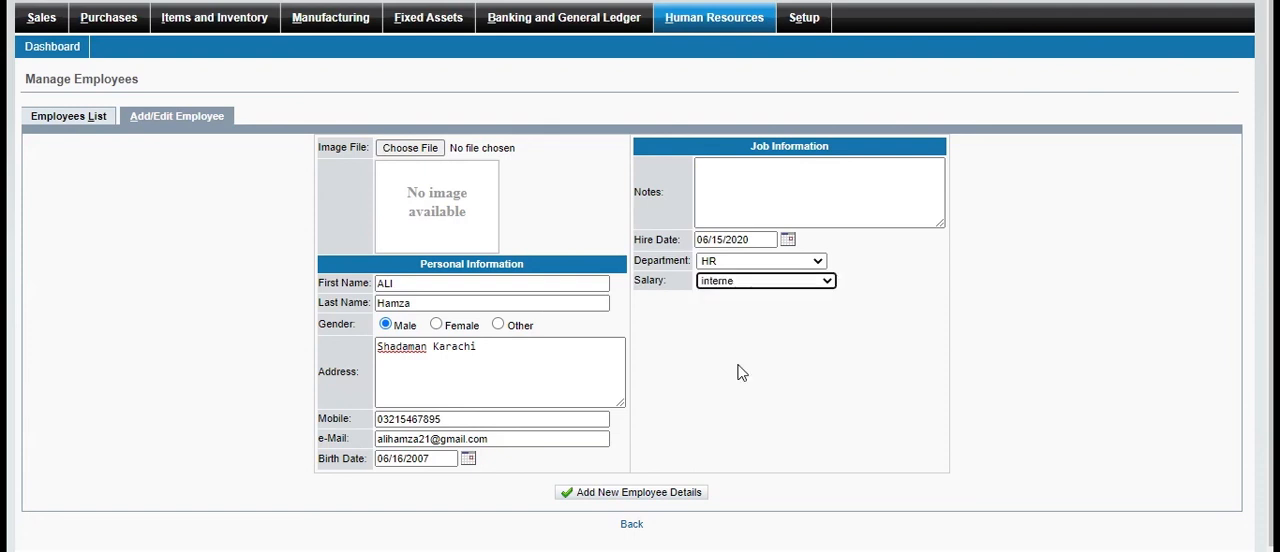
left_click(665, 497)
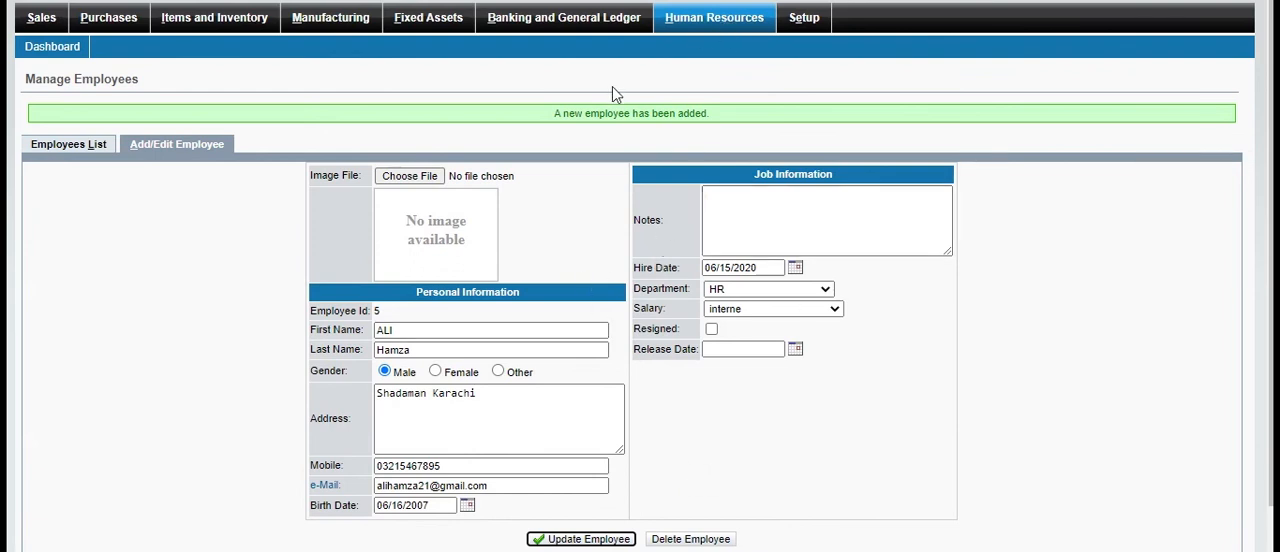
View the employees list and the departments list, and return to the Human Resources overview
left_click(60, 150)
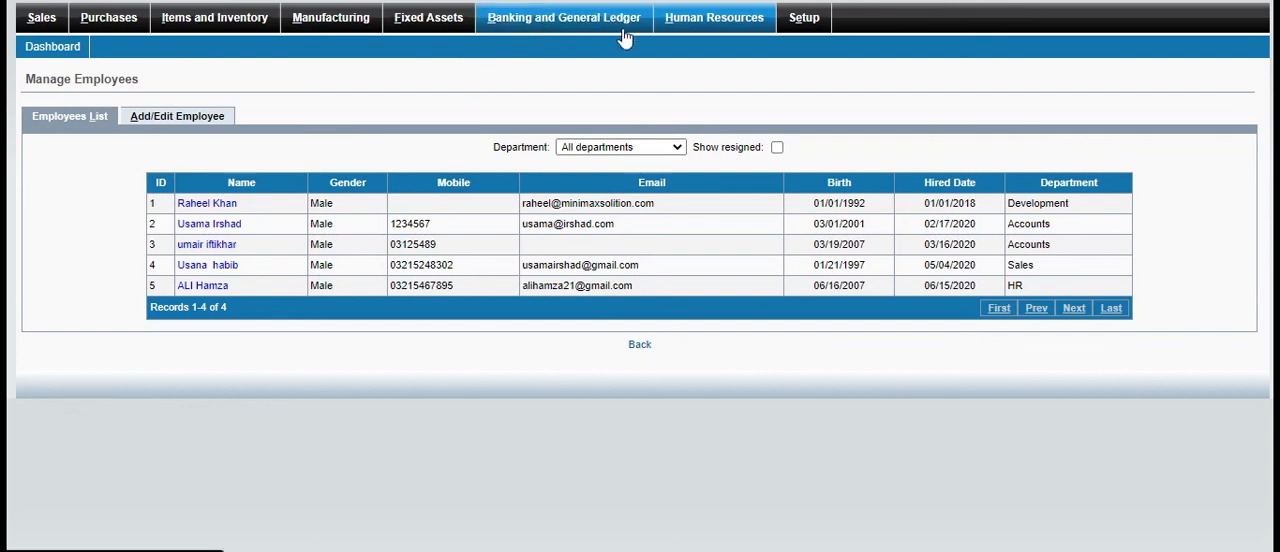
left_click(719, 16)
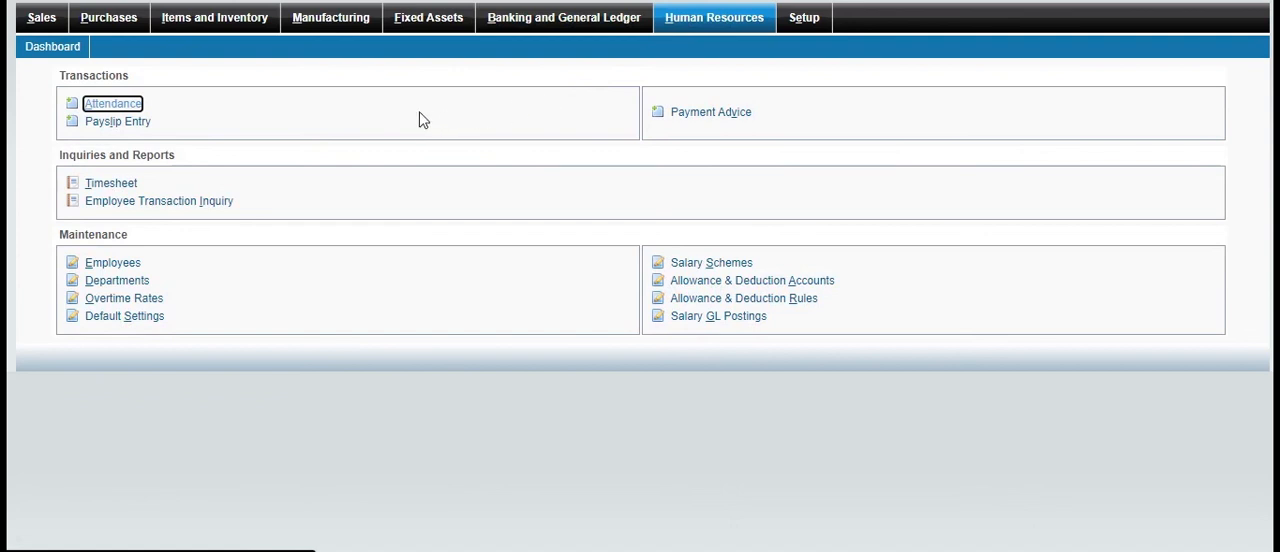
left_click(135, 286)
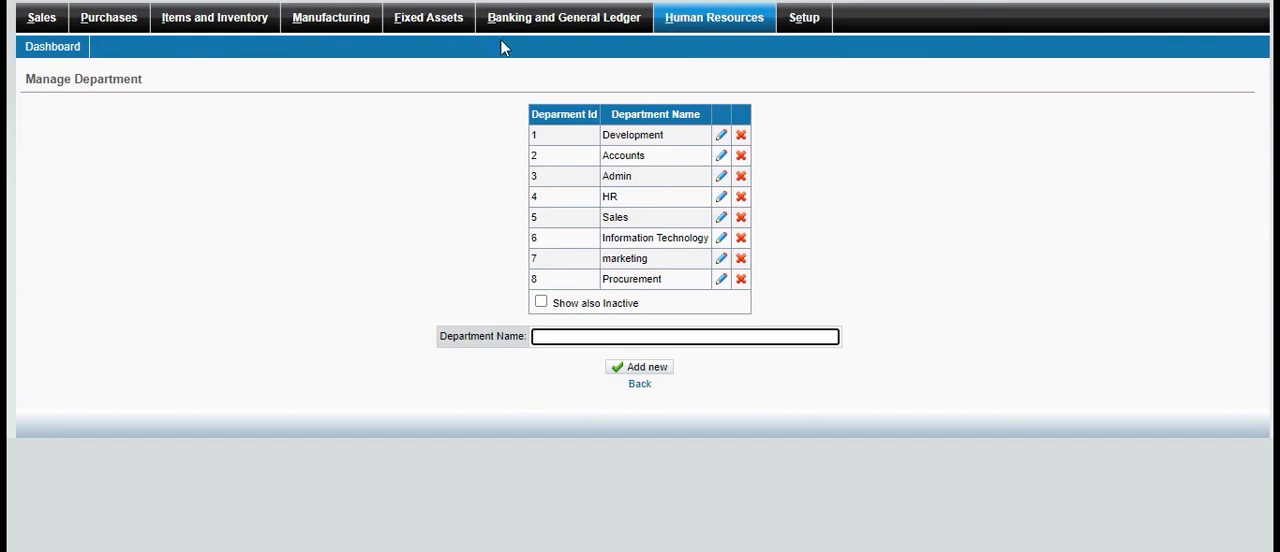
left_click(731, 31)
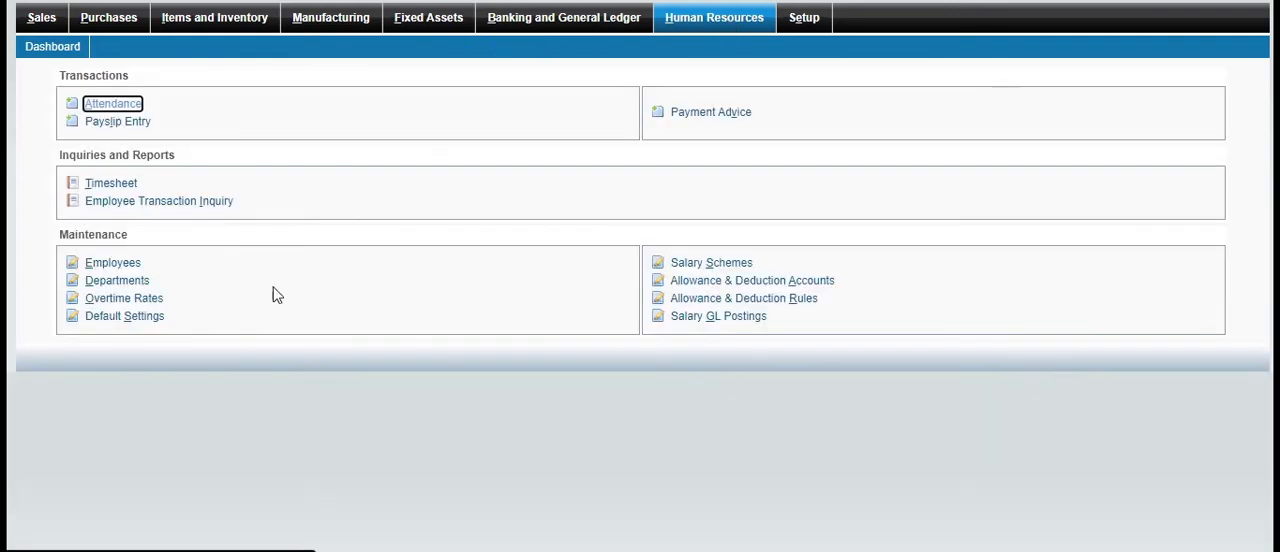
Add an overtime rate of 1000 named selling and return to the Human Resources overview
left_click(156, 302)
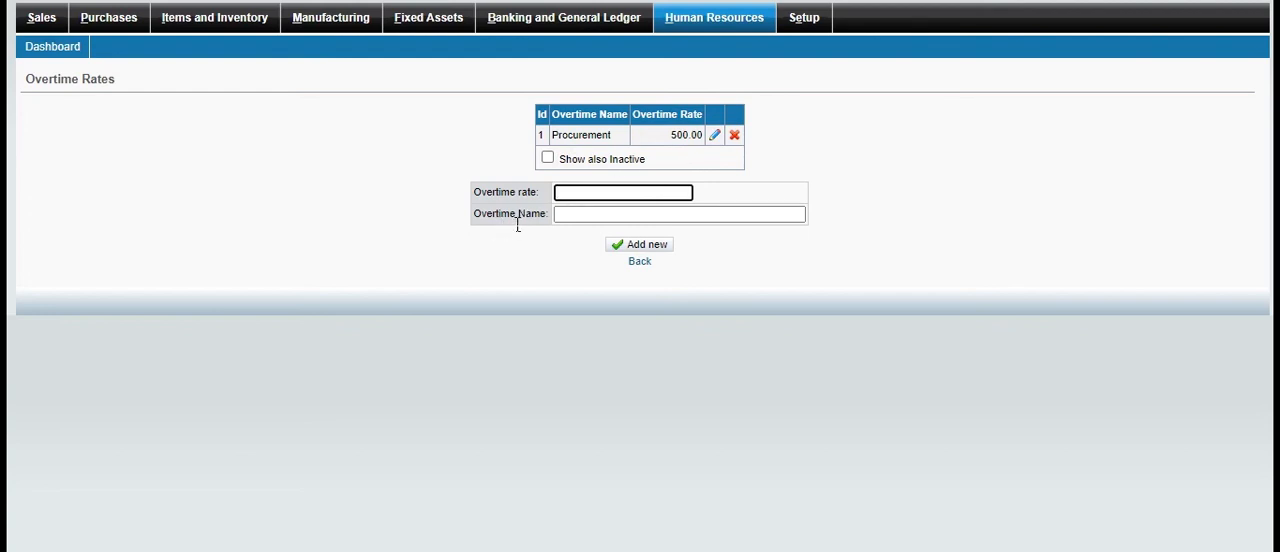
type("1000")
left_click(635, 216)
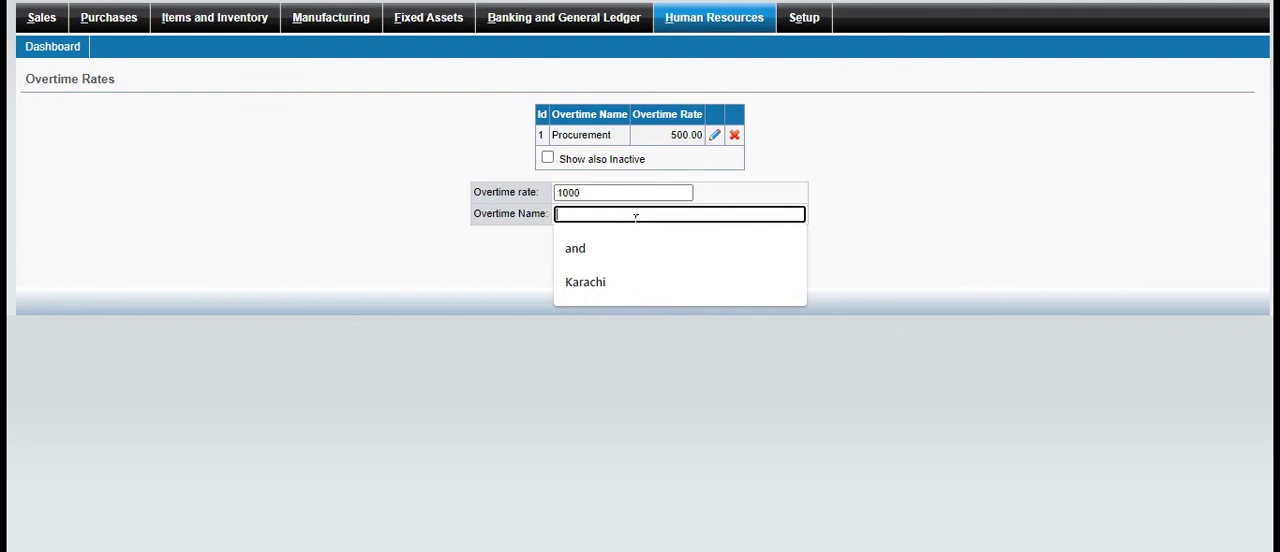
type("selling")
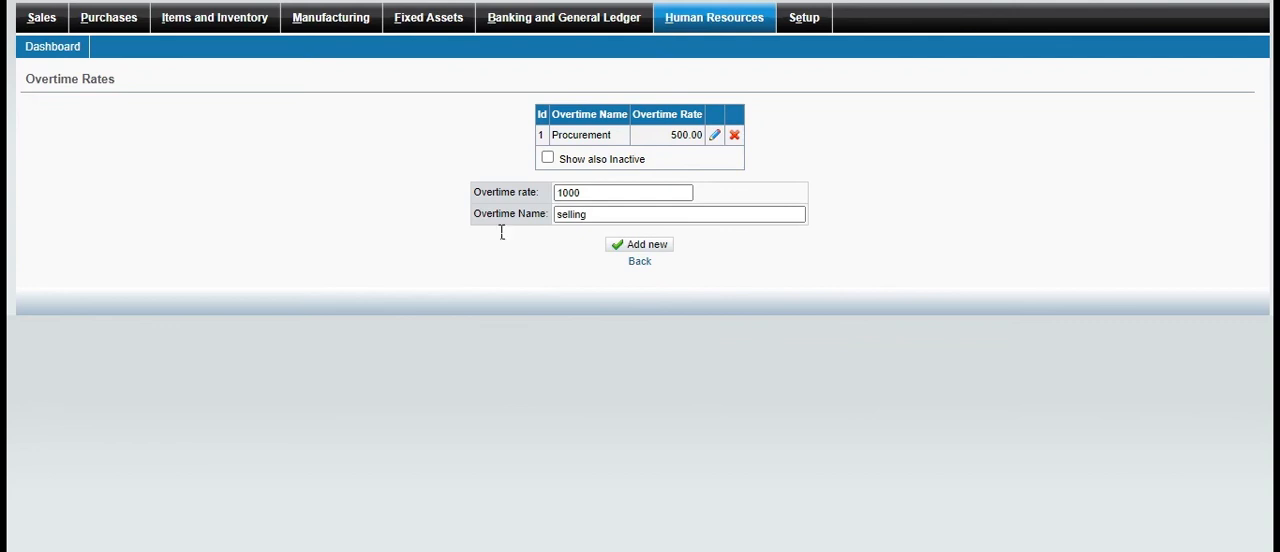
left_click(628, 244)
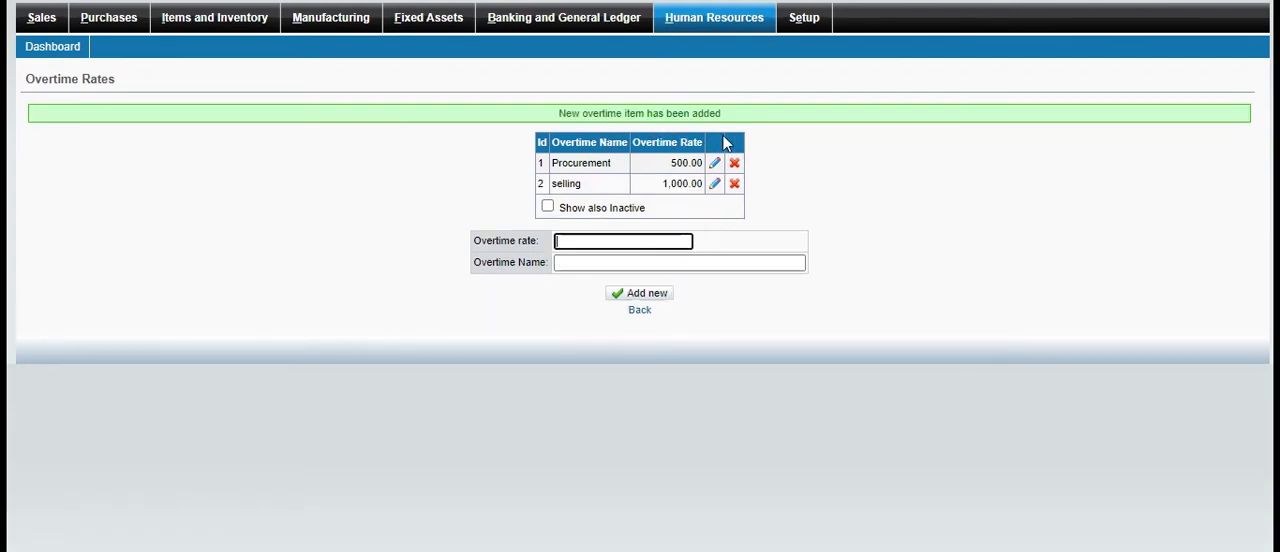
left_click(643, 310)
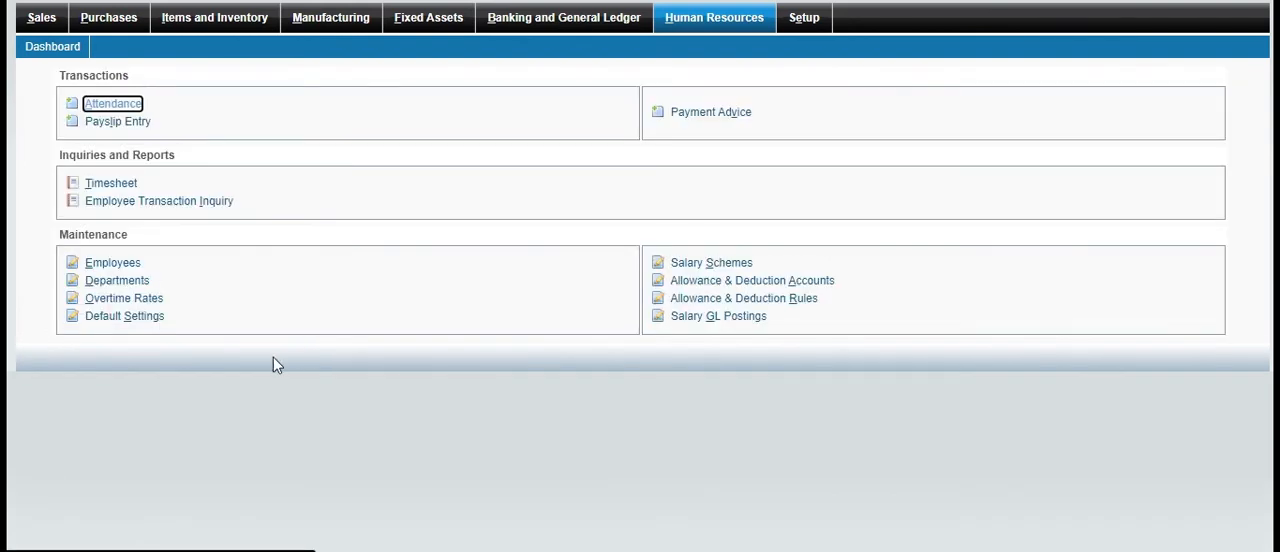
View the payroll default settings and return to the Human Resources overview
left_click(156, 319)
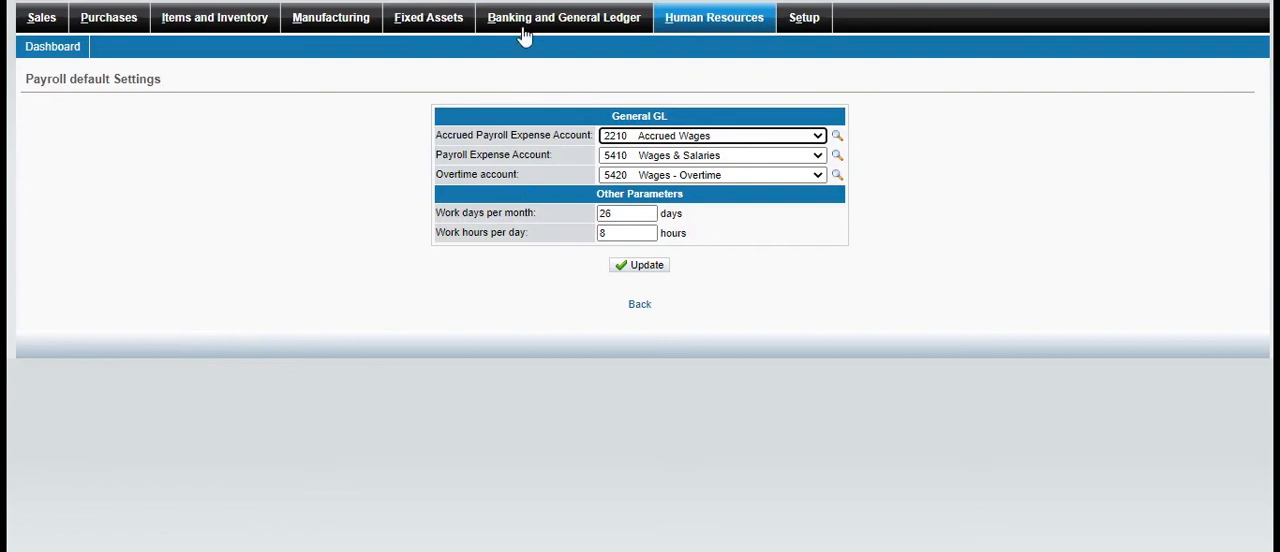
left_click(688, 28)
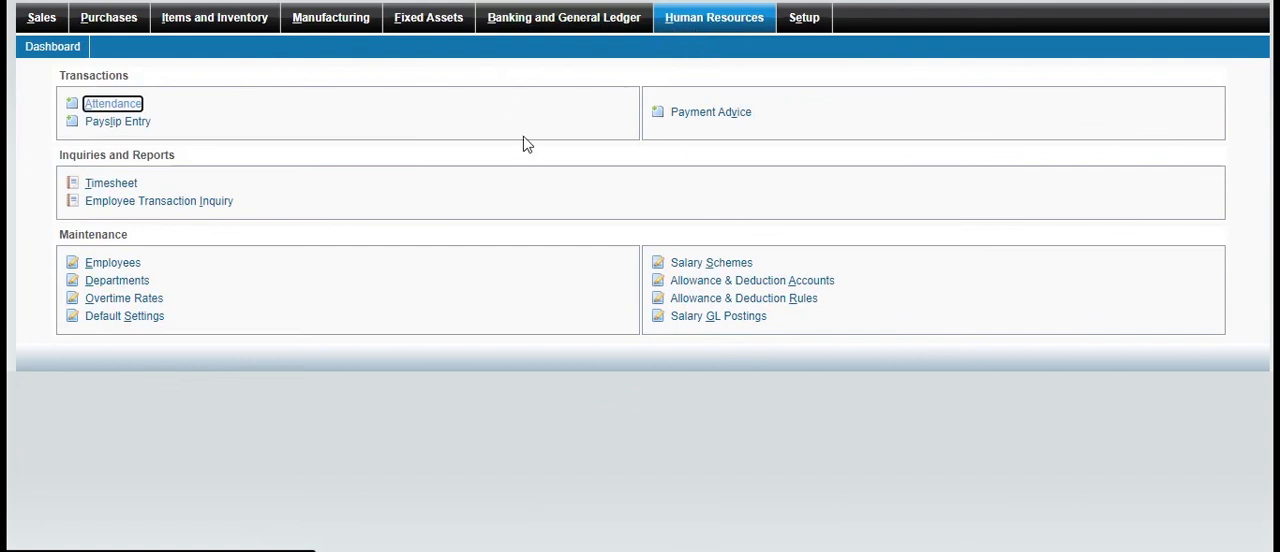
Examine the dashboard's customer, supplier and class balance tables and charts, and return to the Human Resources overview
left_click(55, 52)
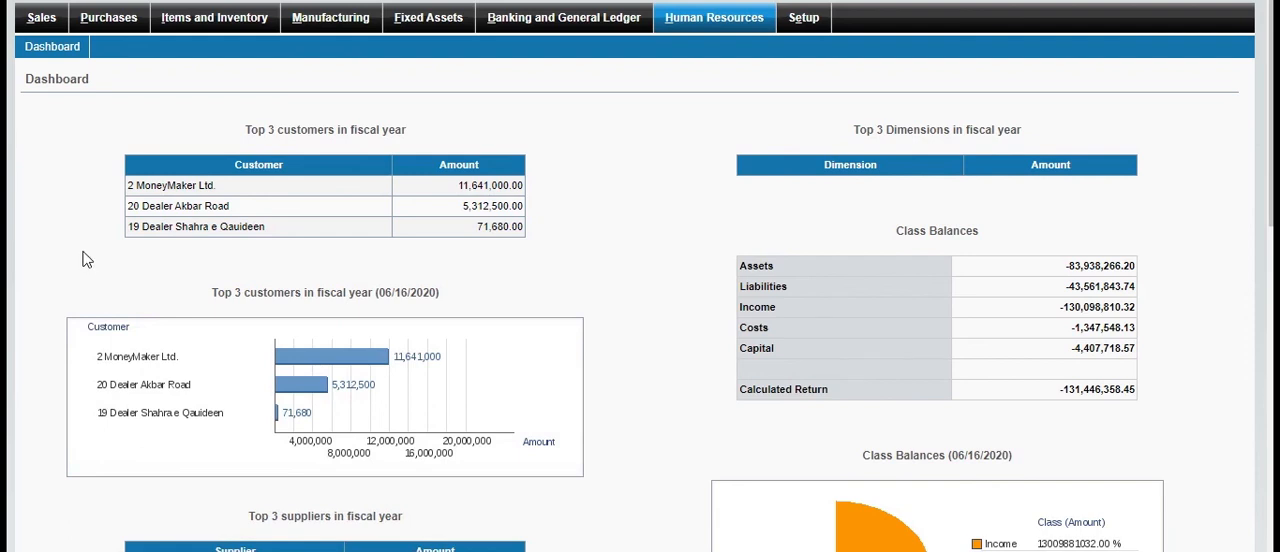
scroll(85, 259, "down", 10)
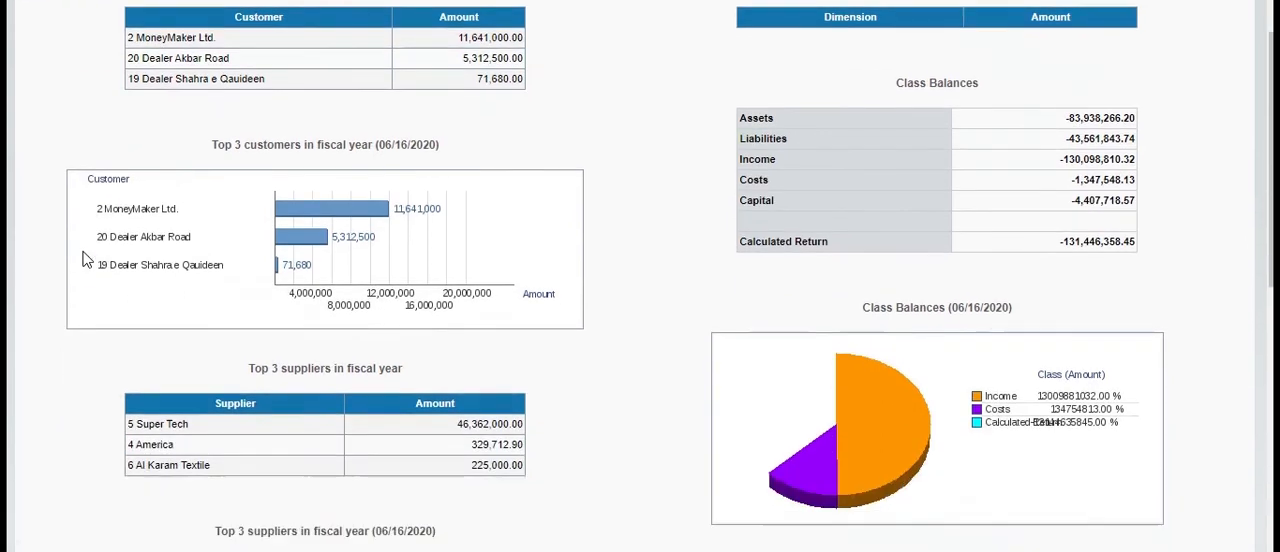
scroll(85, 259, "up", 5)
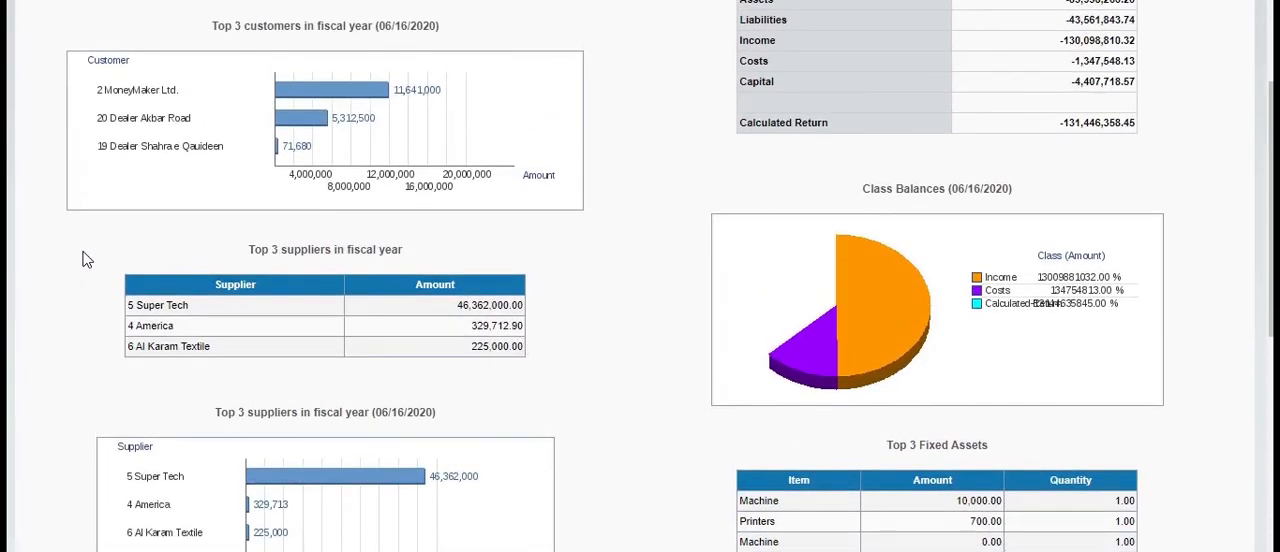
scroll(85, 259, "up", 3)
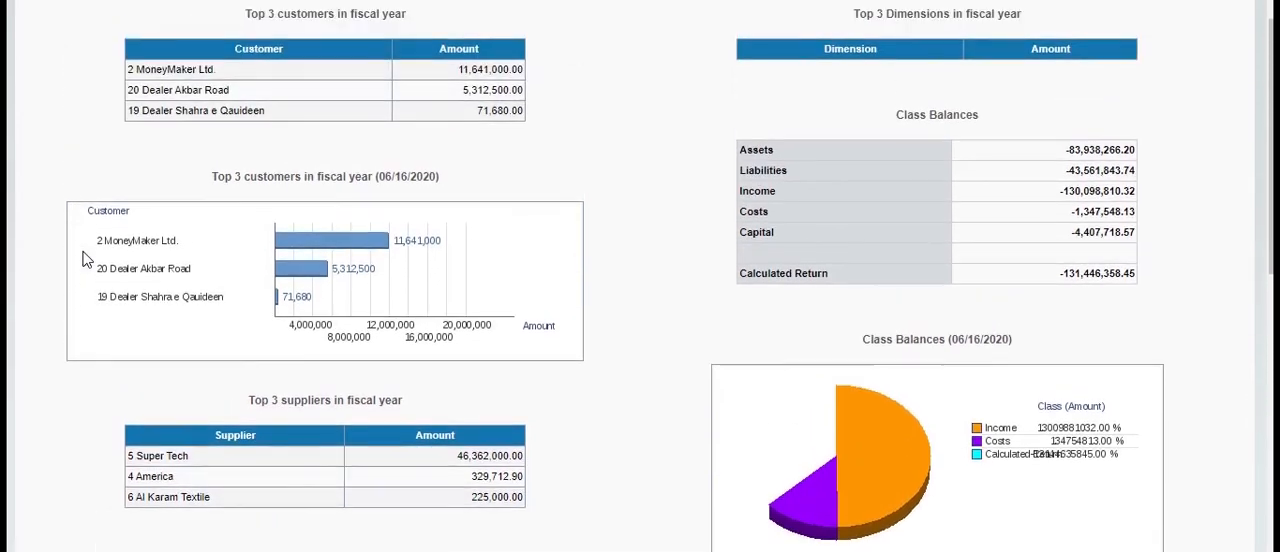
scroll(85, 259, "down", 8)
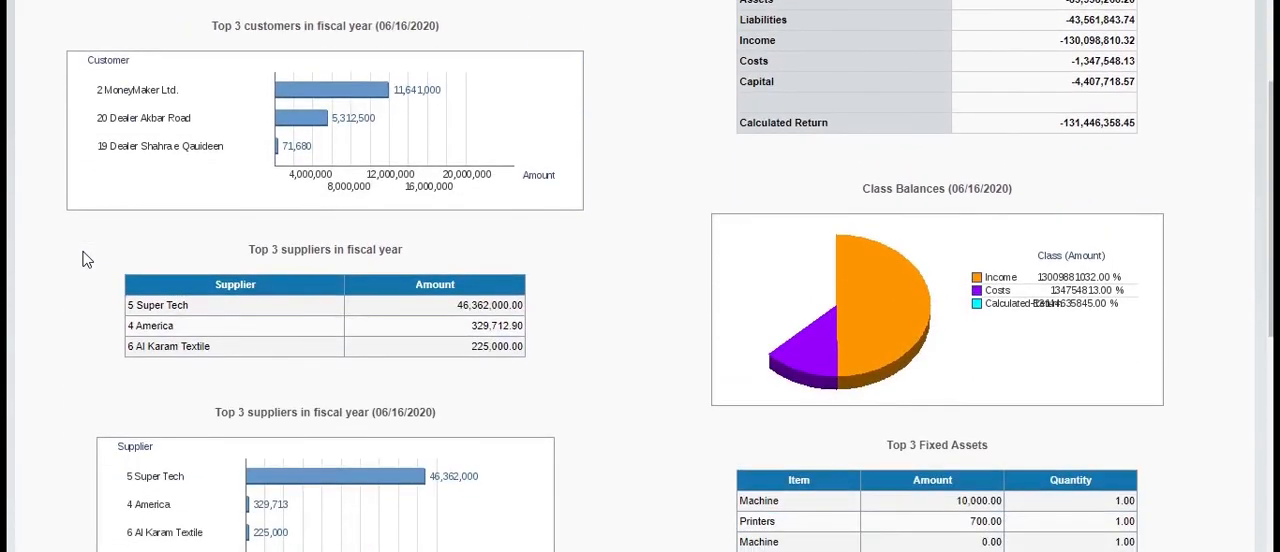
scroll(85, 259, "up", 10)
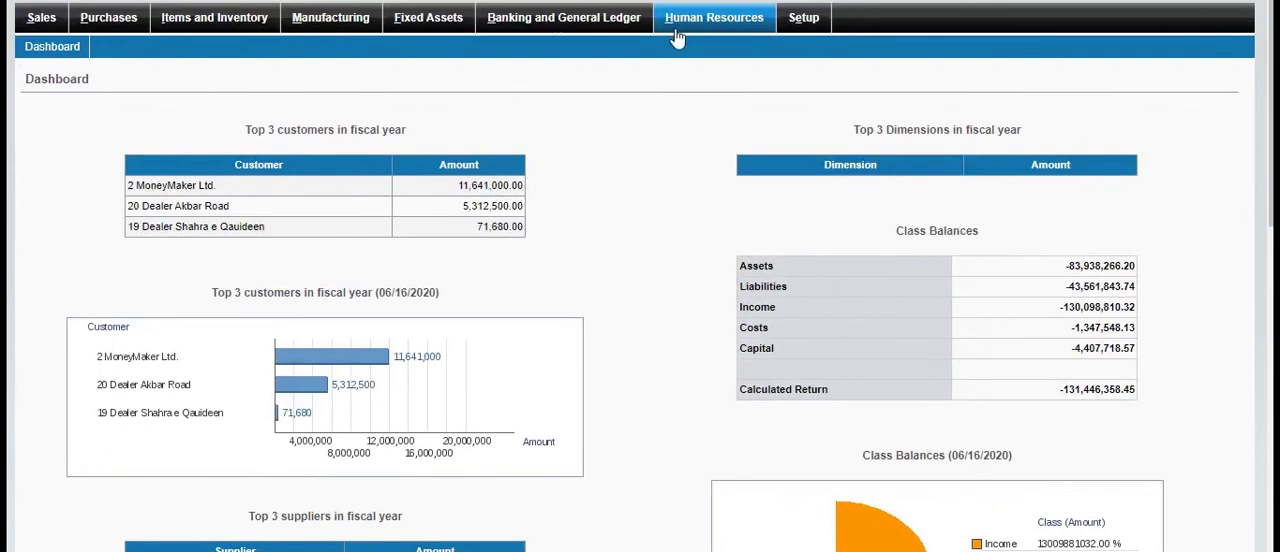
left_click(680, 33)
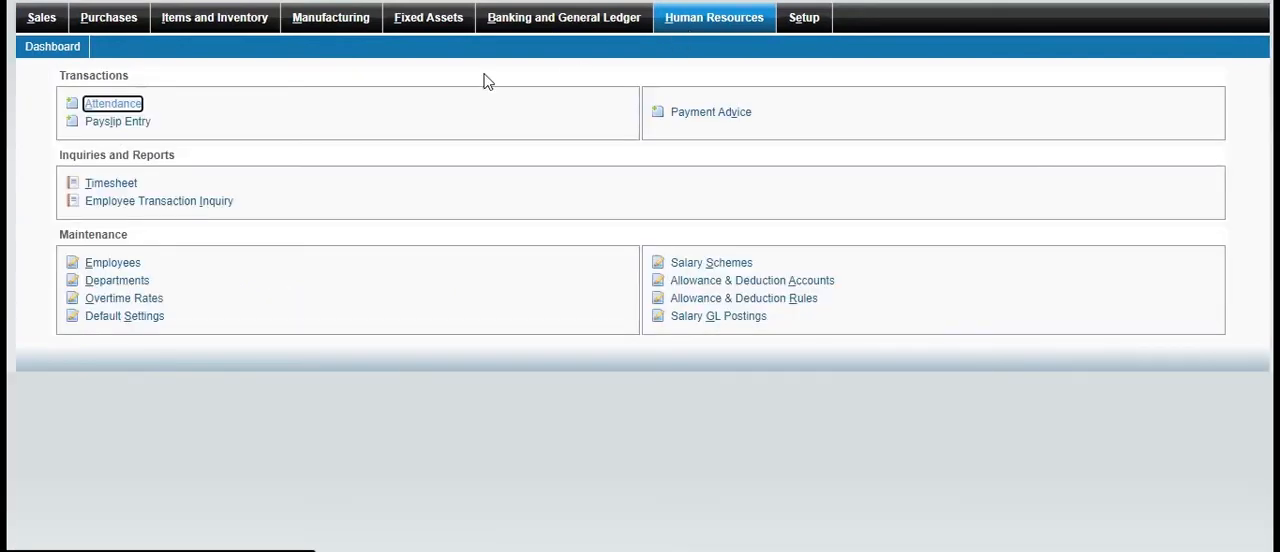
Open the employees attendance sheet and enter 10am as the regular time for employee ID 5
left_click(113, 104)
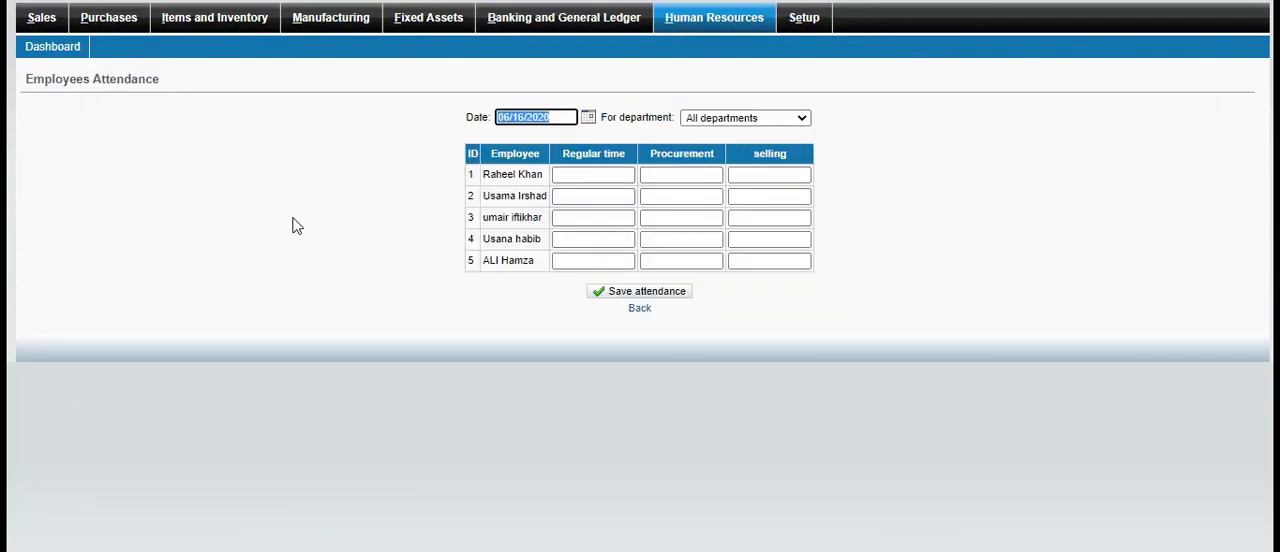
left_click(575, 268)
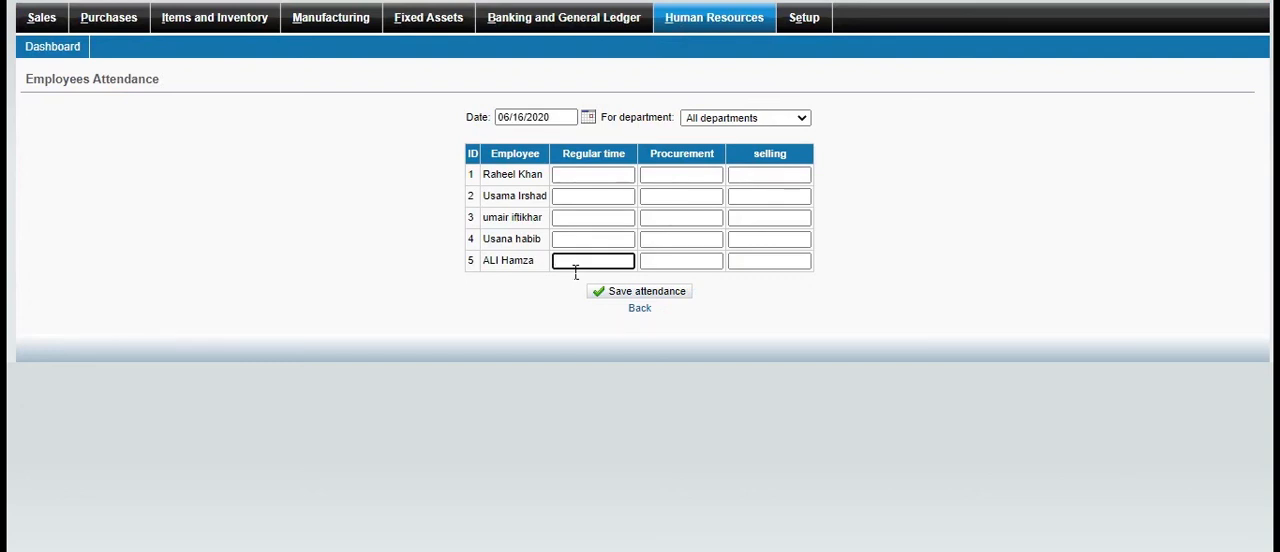
type("10am")
left_click(595, 176)
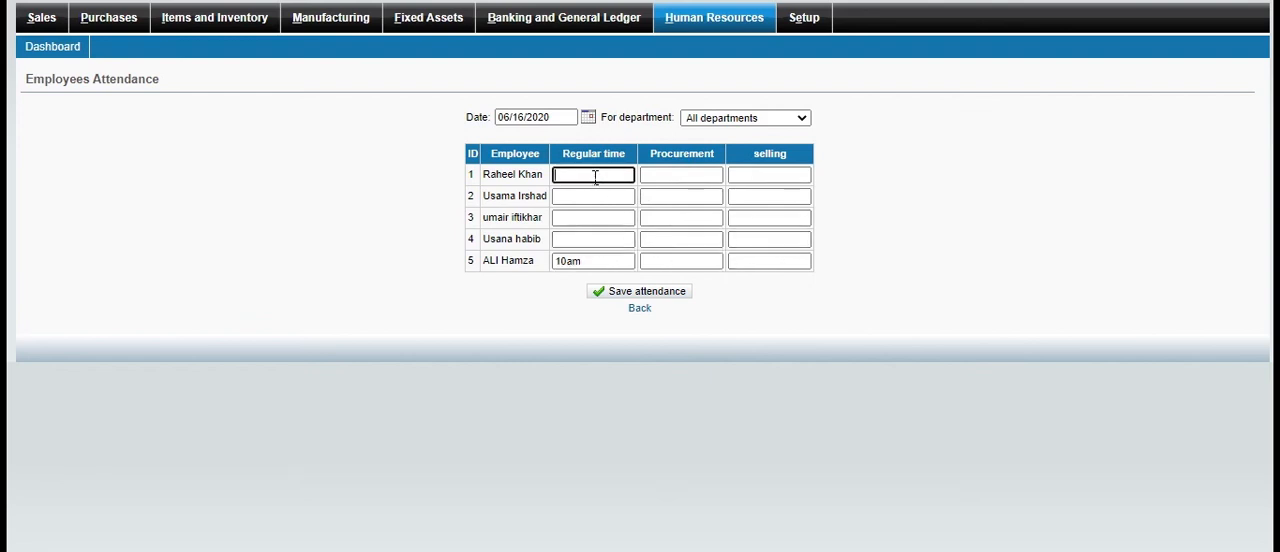
left_click(605, 263)
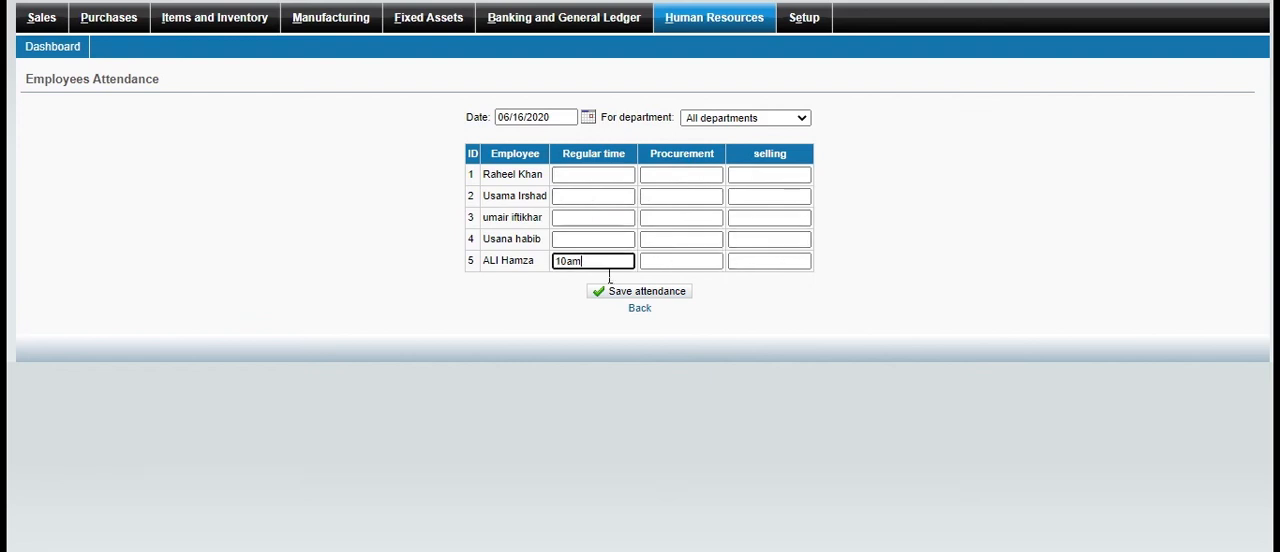
left_click(677, 264)
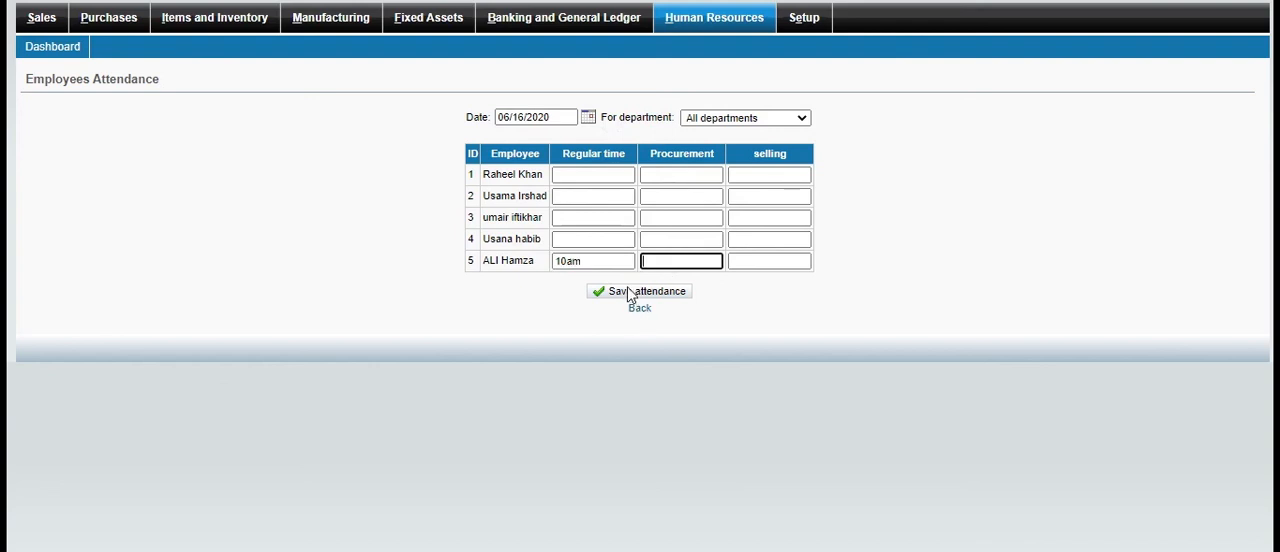
Enter regular times of 9am for employee ID 1 and 11am for employee ID 2
left_click(625, 178)
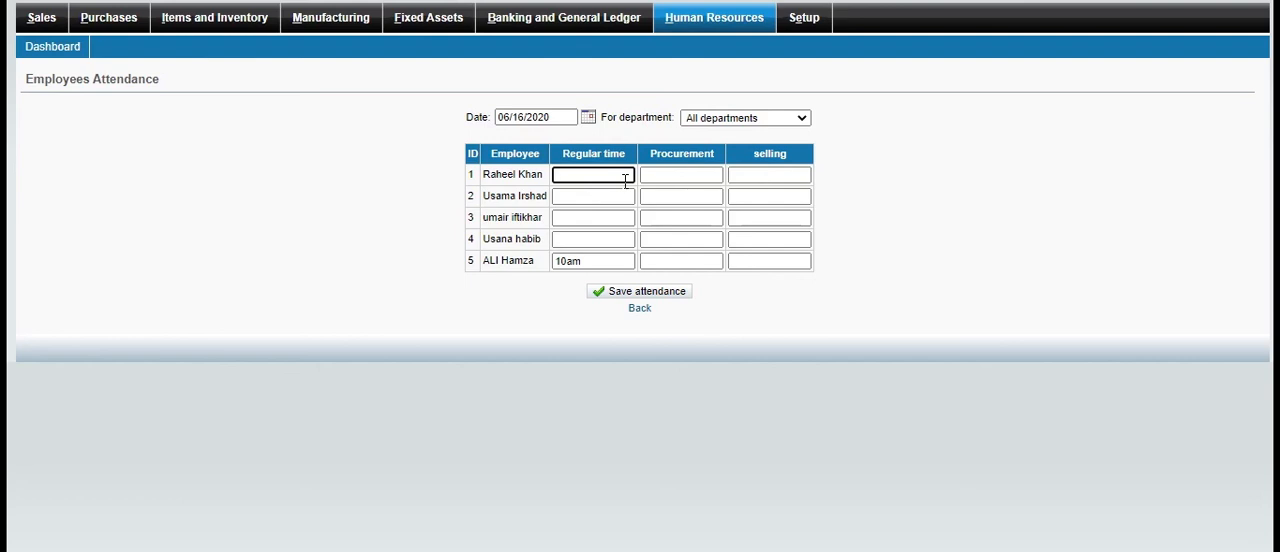
type("9am")
left_click(603, 203)
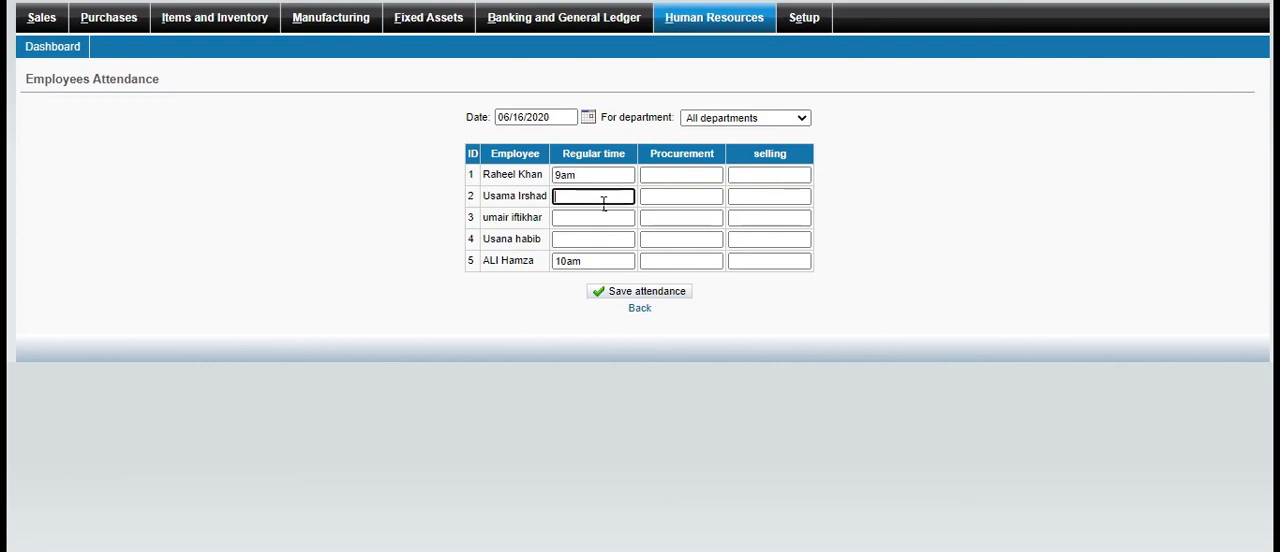
type("11am")
Enter regular times of 8am for employee ID 3 and 11am for employee ID 4, save the attendance and return to the overview
left_click(590, 223)
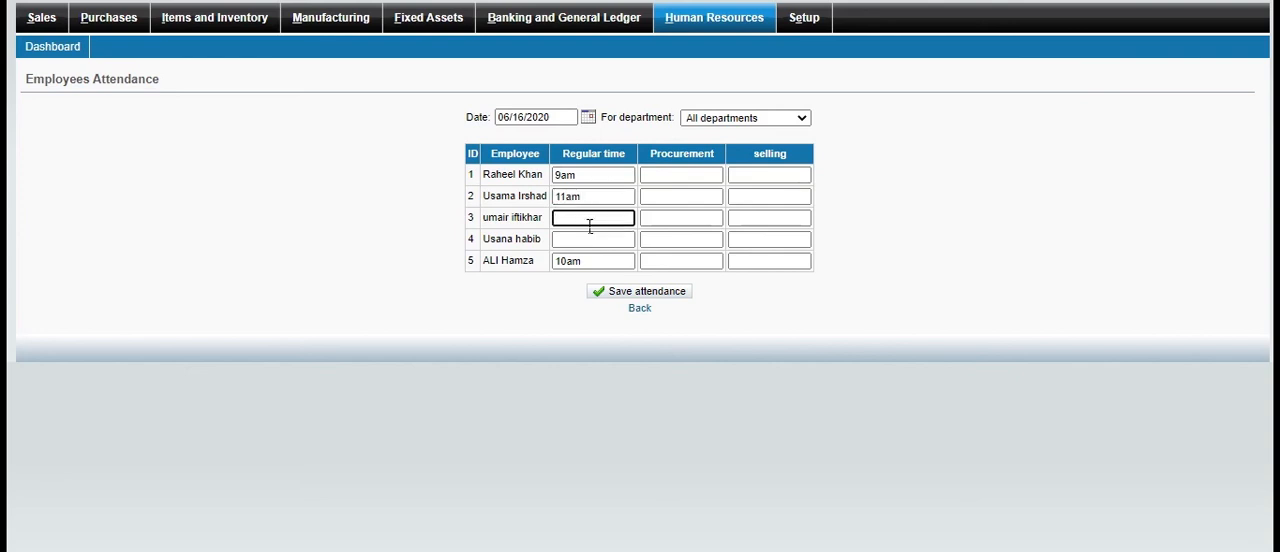
type("8am")
key("Tab")
type("11am")
left_click(676, 294)
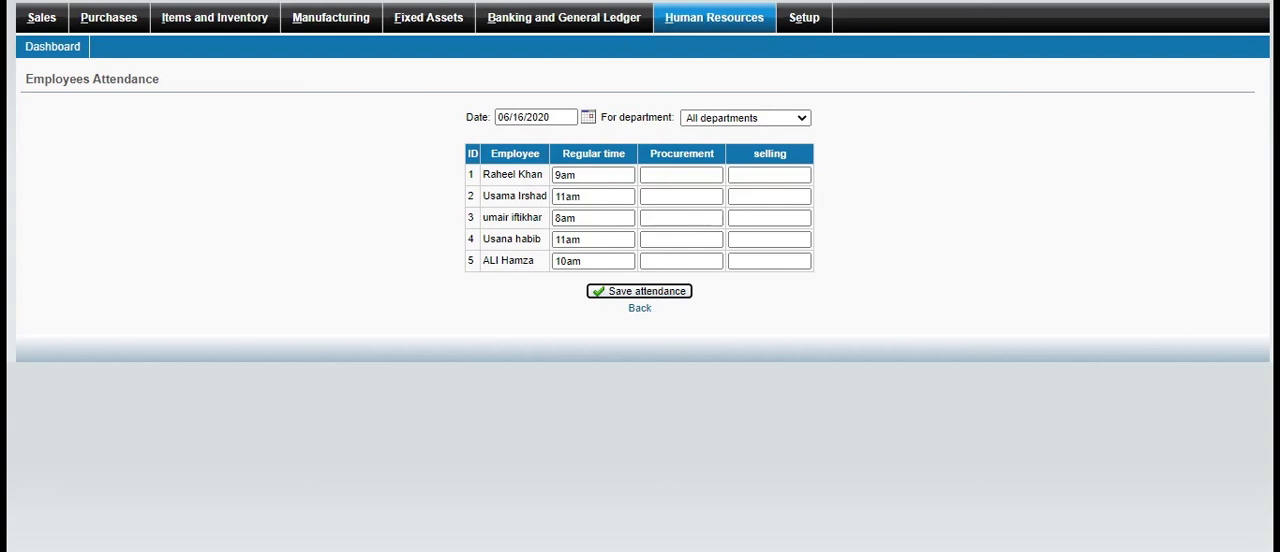
key("alt+Left")
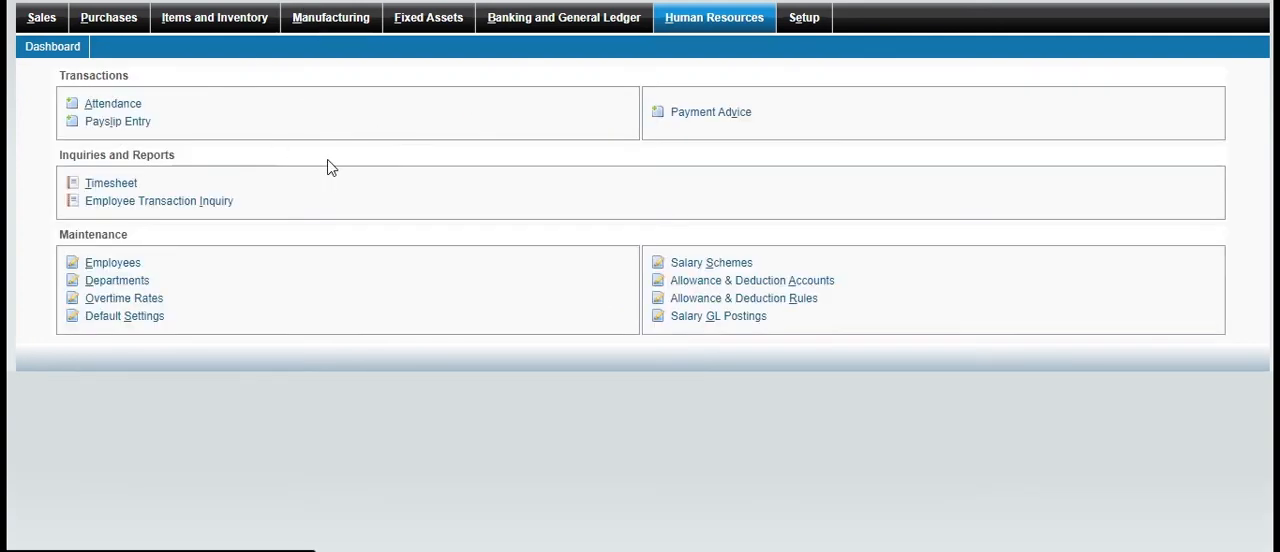
Start a payslip entry, select the first listed employee as payee and check the work days
left_click(122, 121)
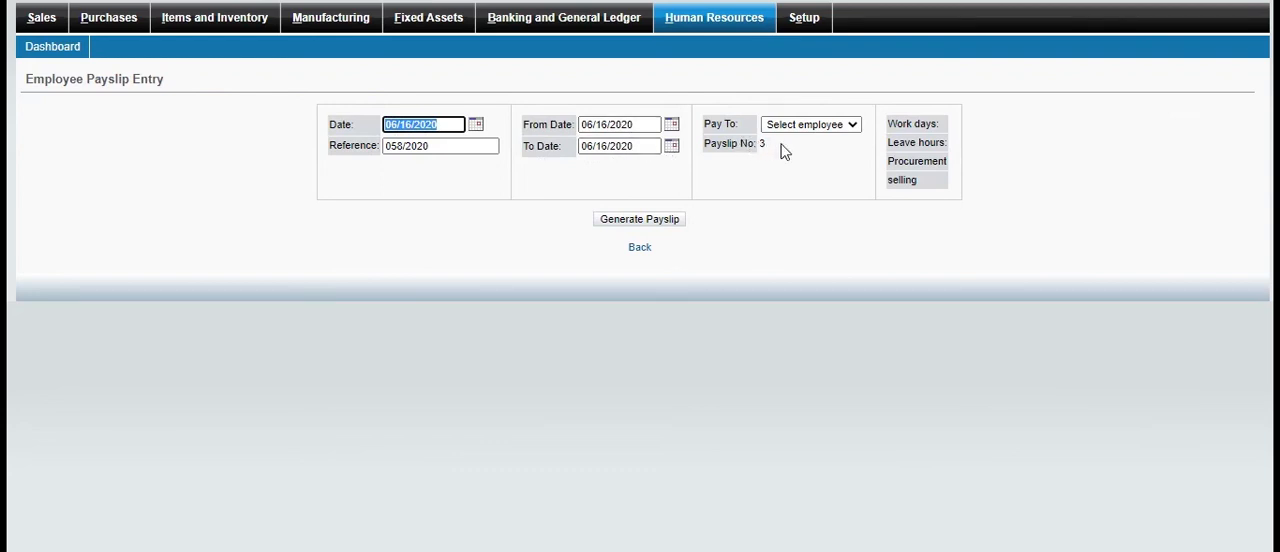
left_click(852, 126)
left_click(853, 126)
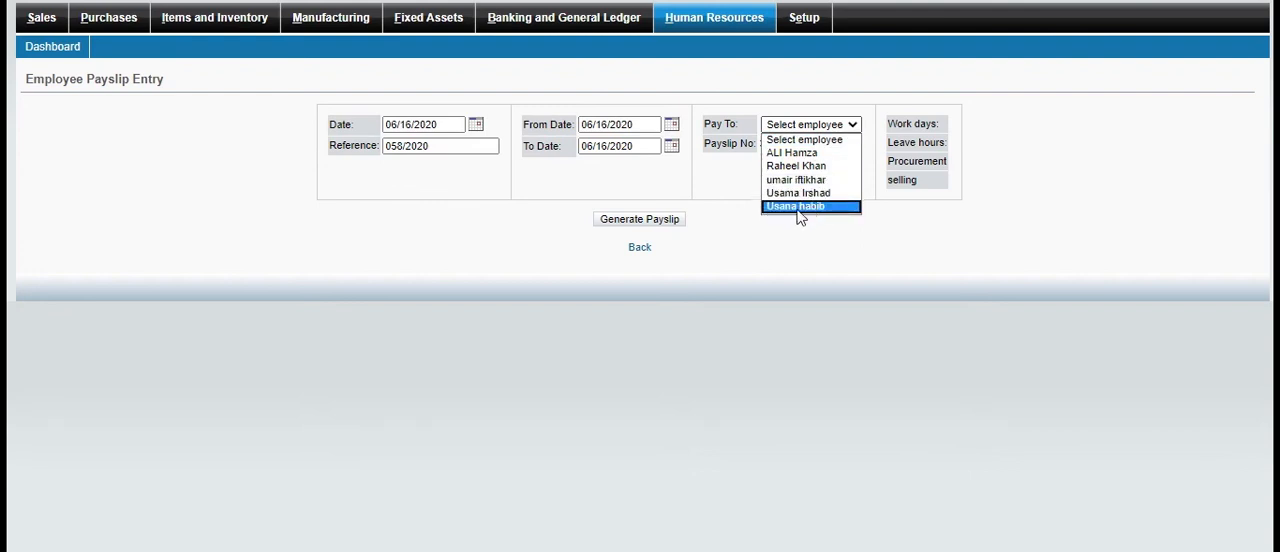
left_click(820, 155)
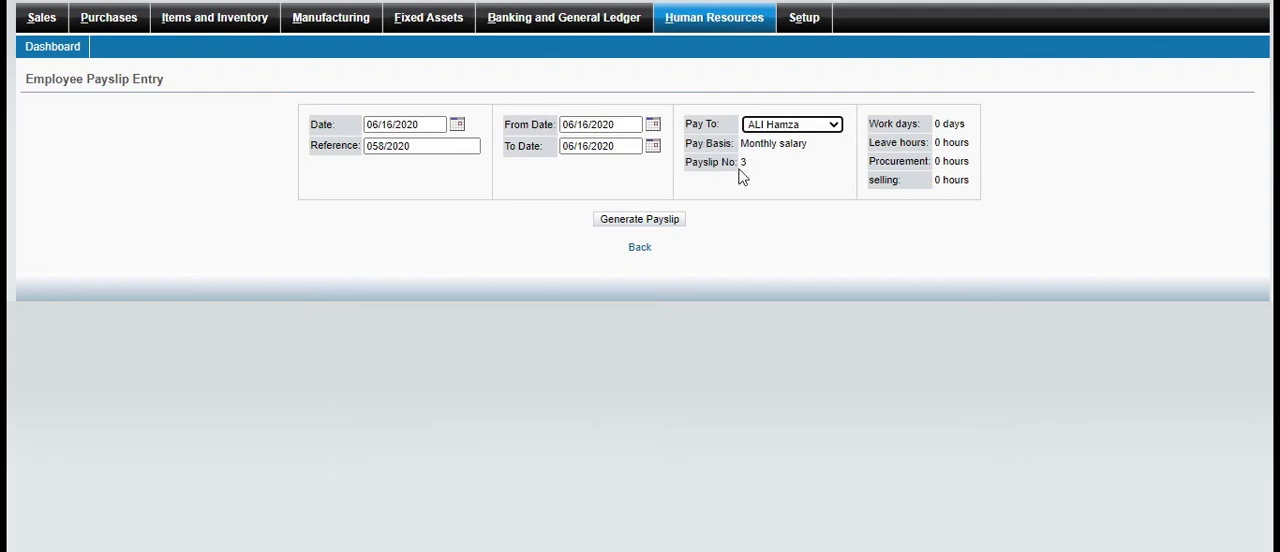
triple_click(952, 133)
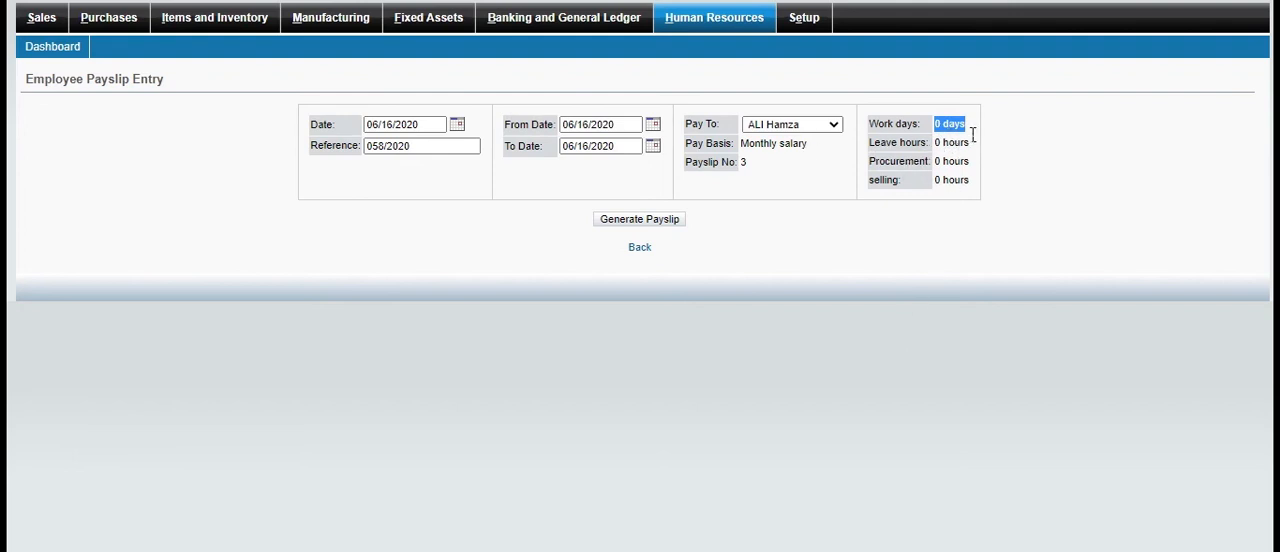
Switch the payslip's payee to the third listed employee
left_click(835, 126)
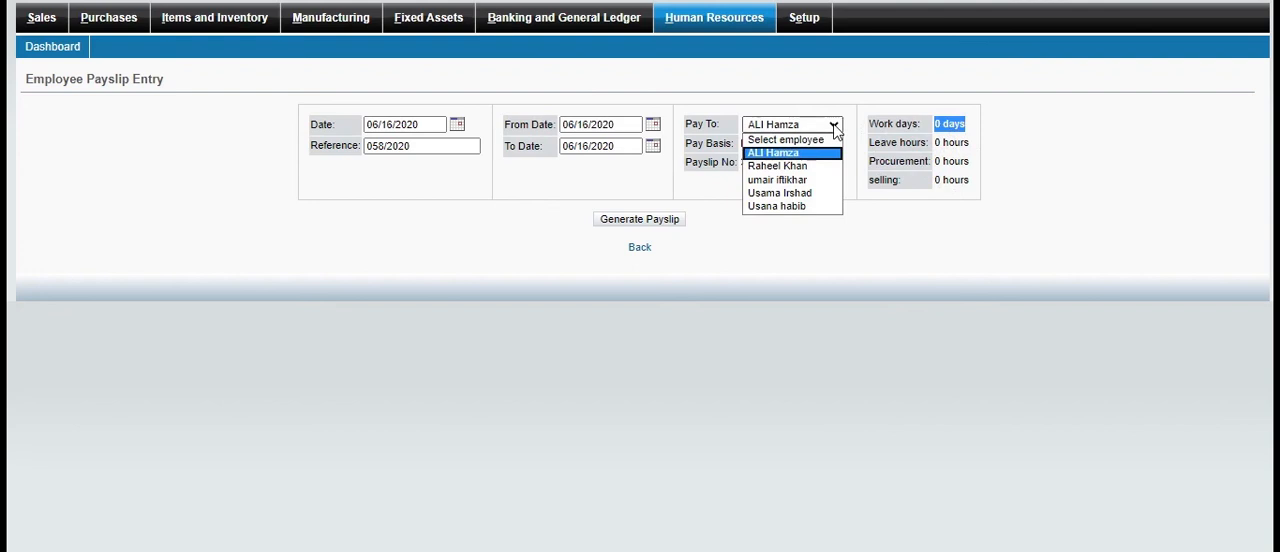
left_click(790, 180)
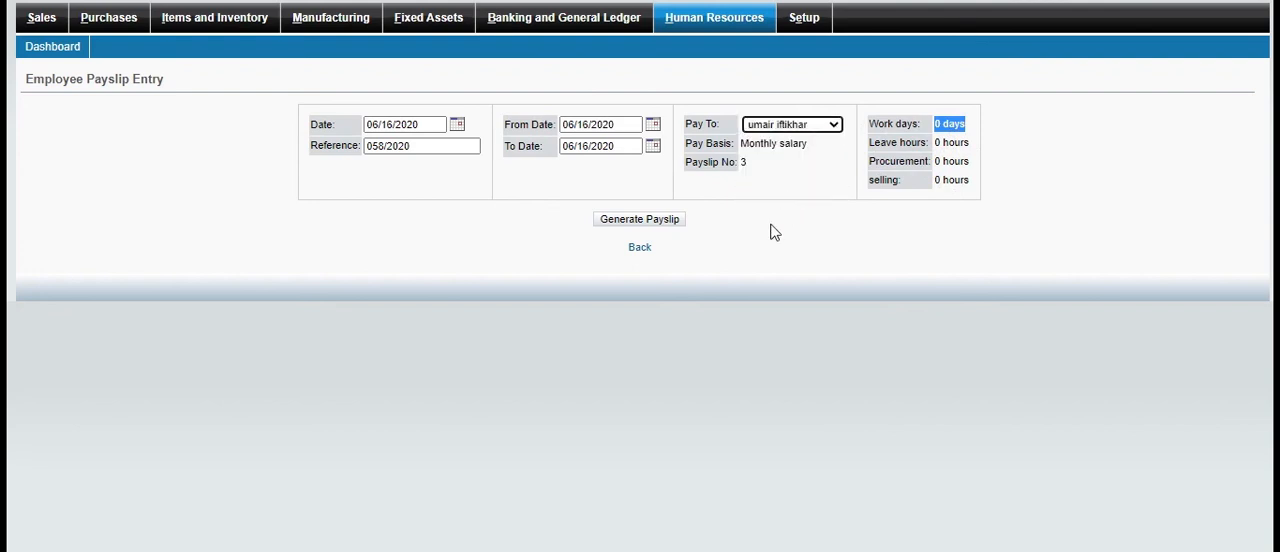
left_click(772, 254)
left_click_drag(769, 247, 793, 213)
left_click(793, 213)
Set the payee back to the first listed employee and try to generate the payslip
left_click(772, 127)
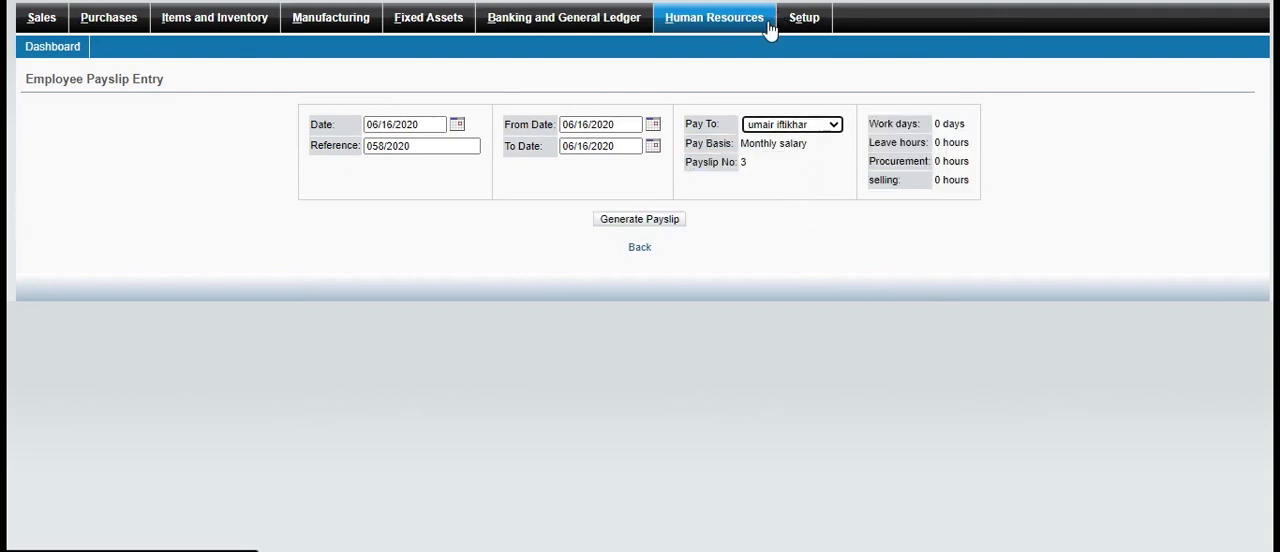
left_click(776, 145)
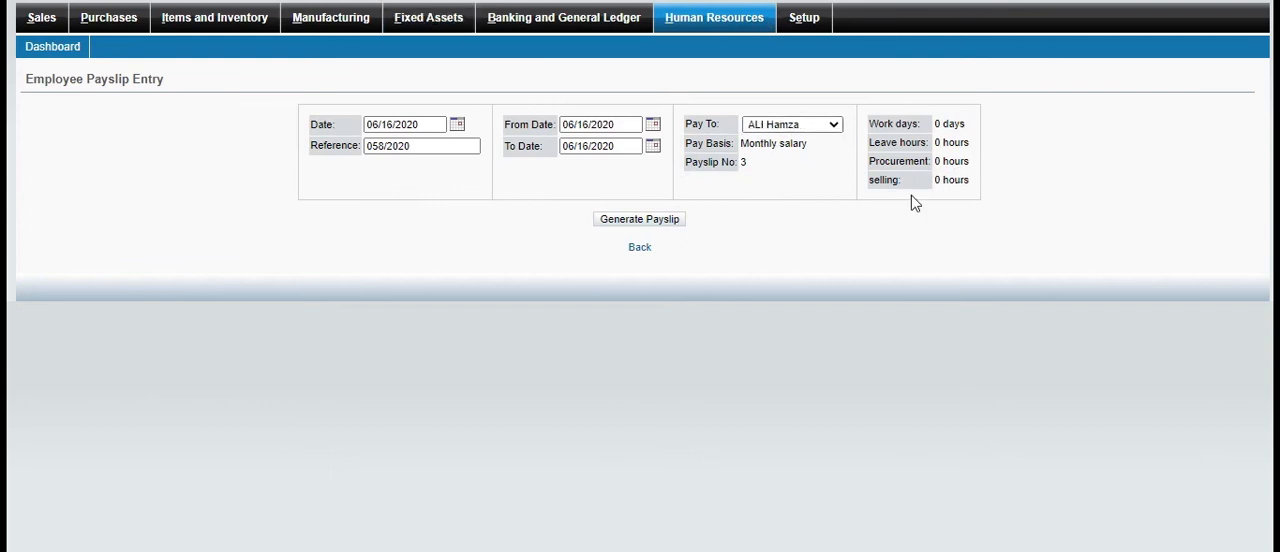
left_click(670, 226)
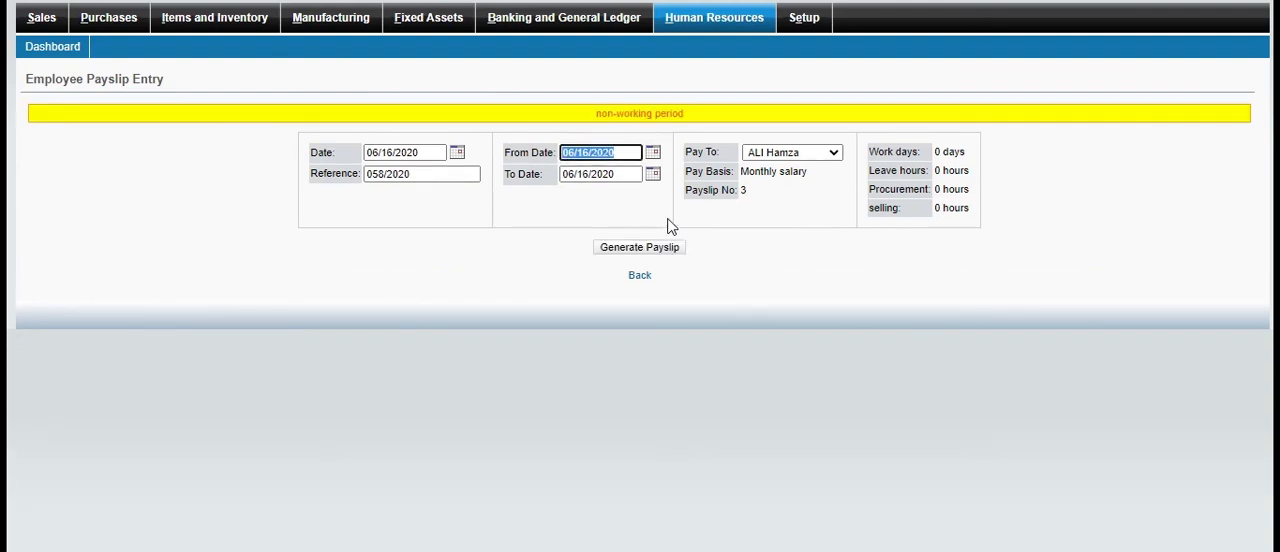
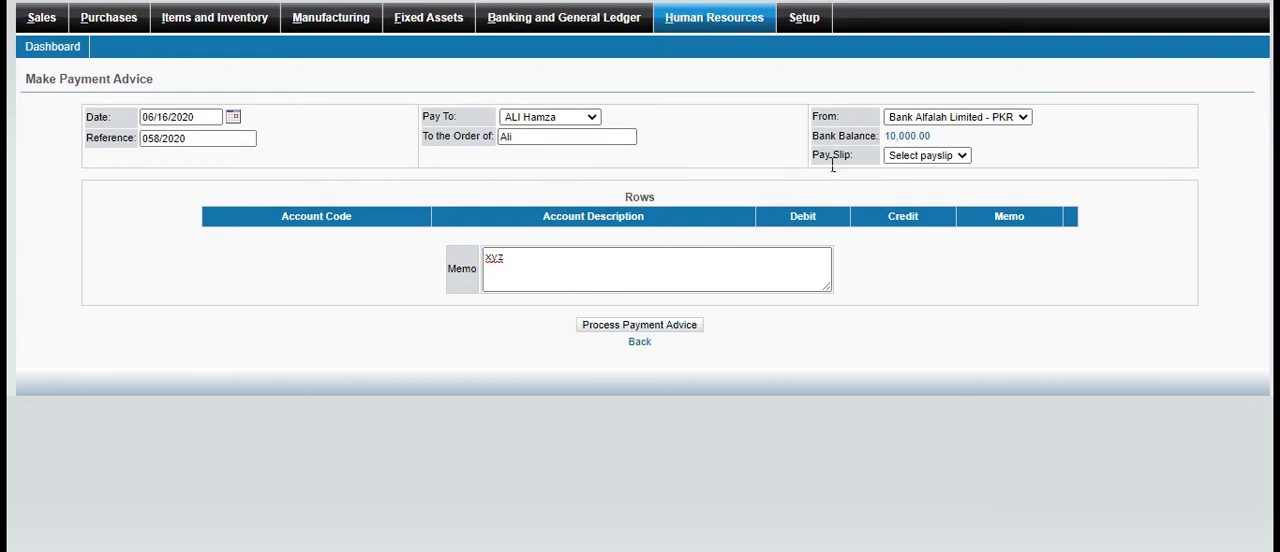
Try to process the employee payment advice, using Meezan - PKR as the paying account
left_click(637, 327)
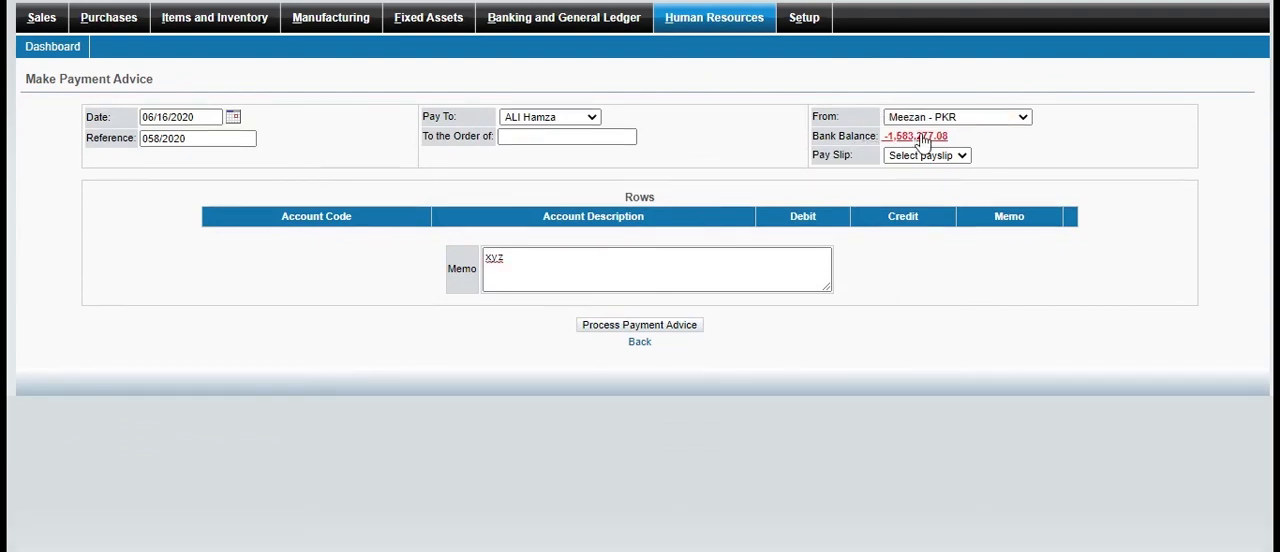
left_click(1025, 120)
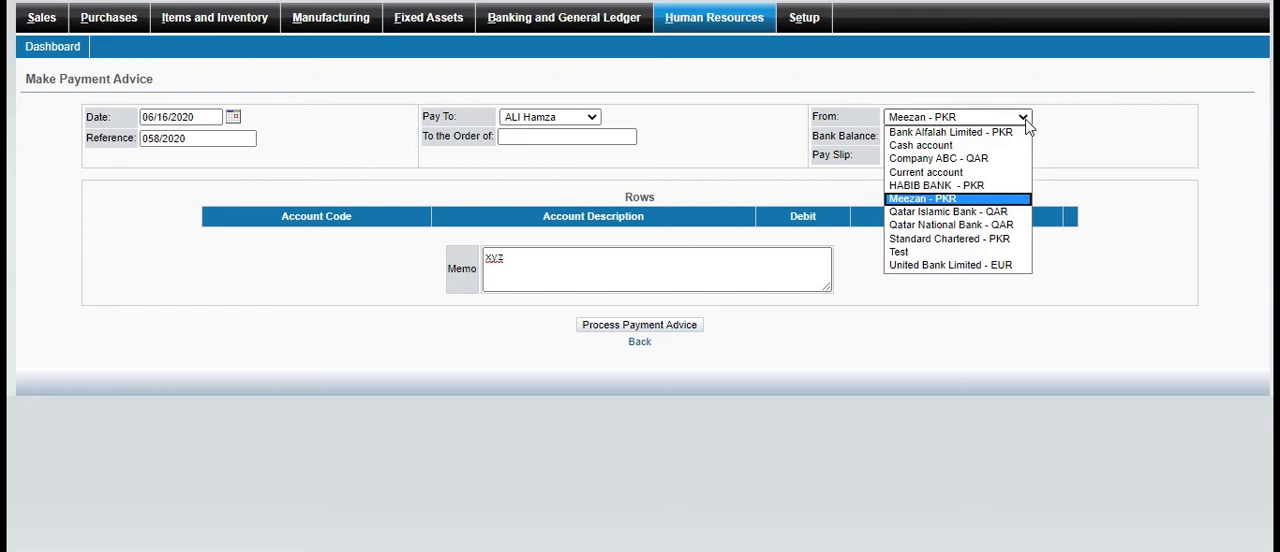
left_click(1027, 124)
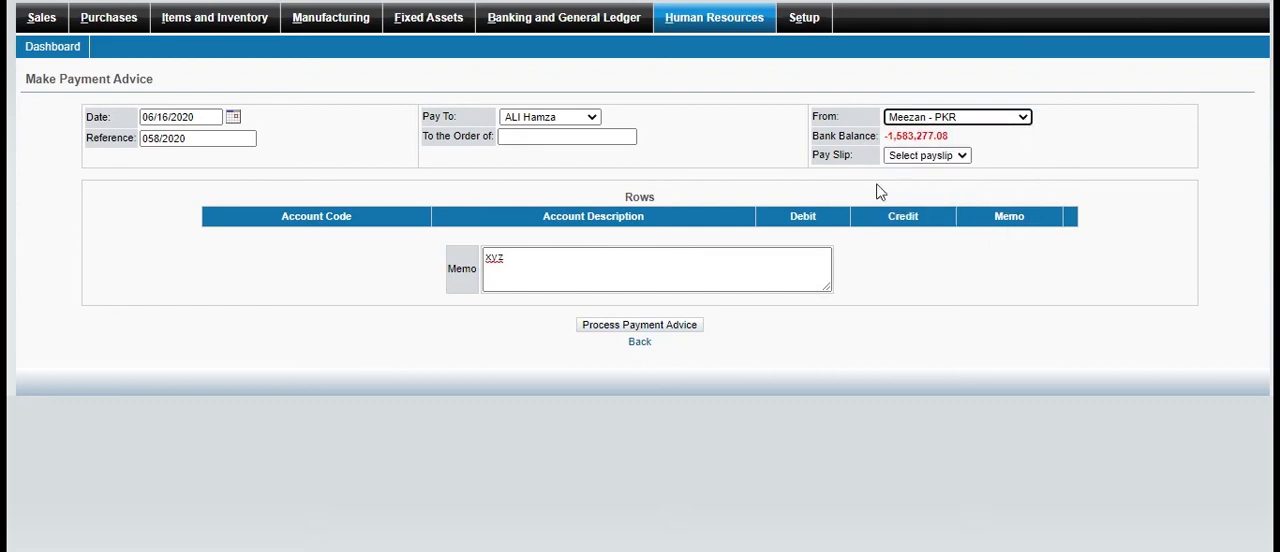
left_click(658, 331)
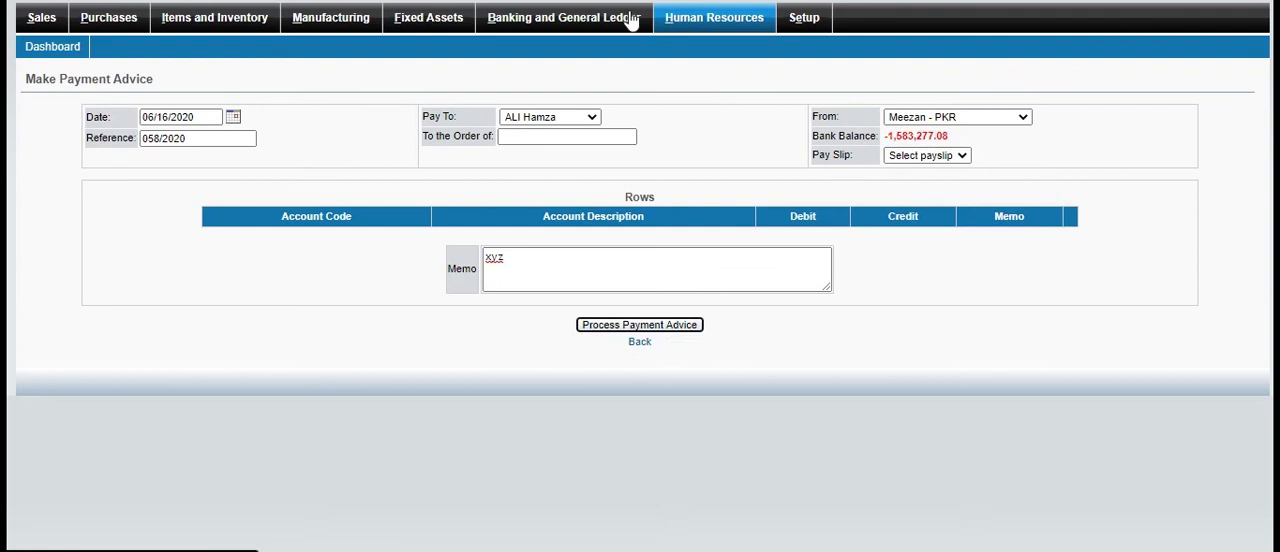
View the Timesheet inquiry in Human Resources for all departments and employees
left_click(714, 18)
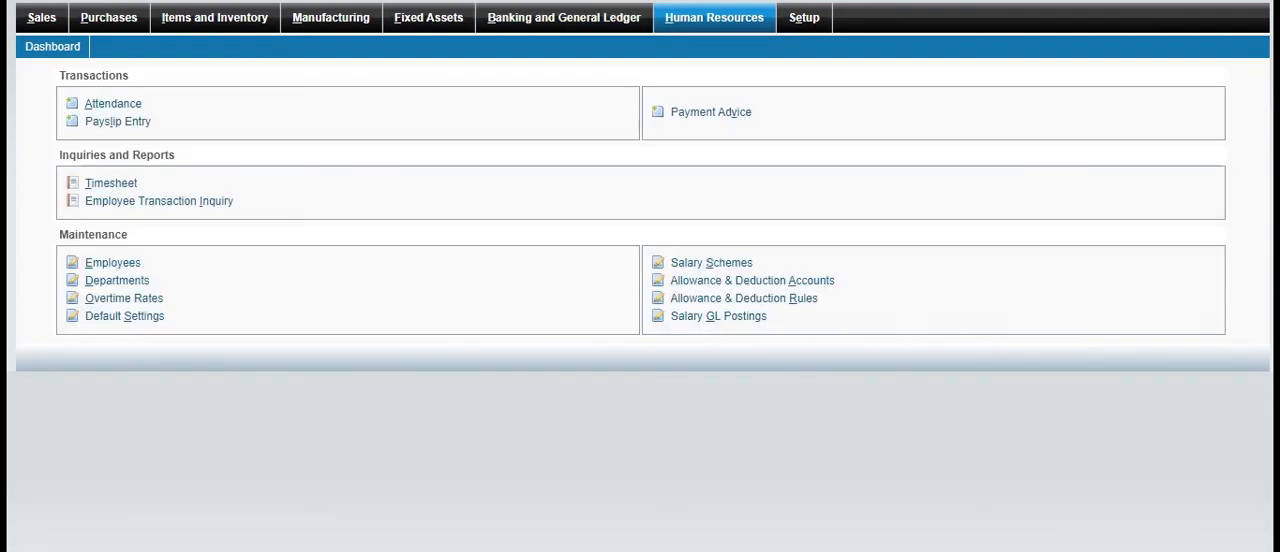
left_click(122, 187)
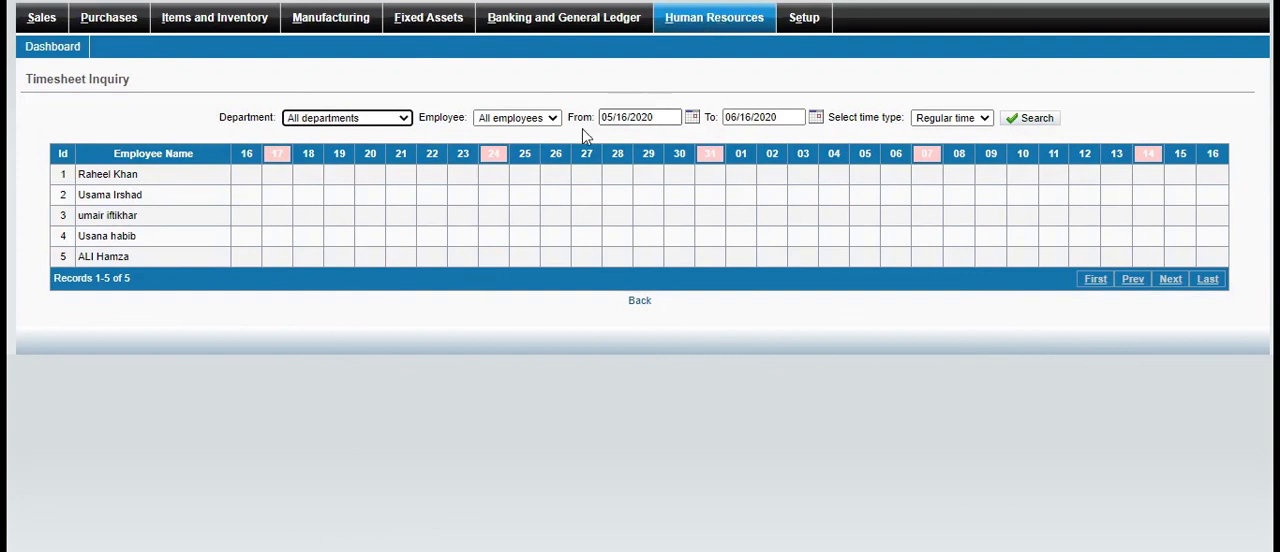
left_click(722, 21)
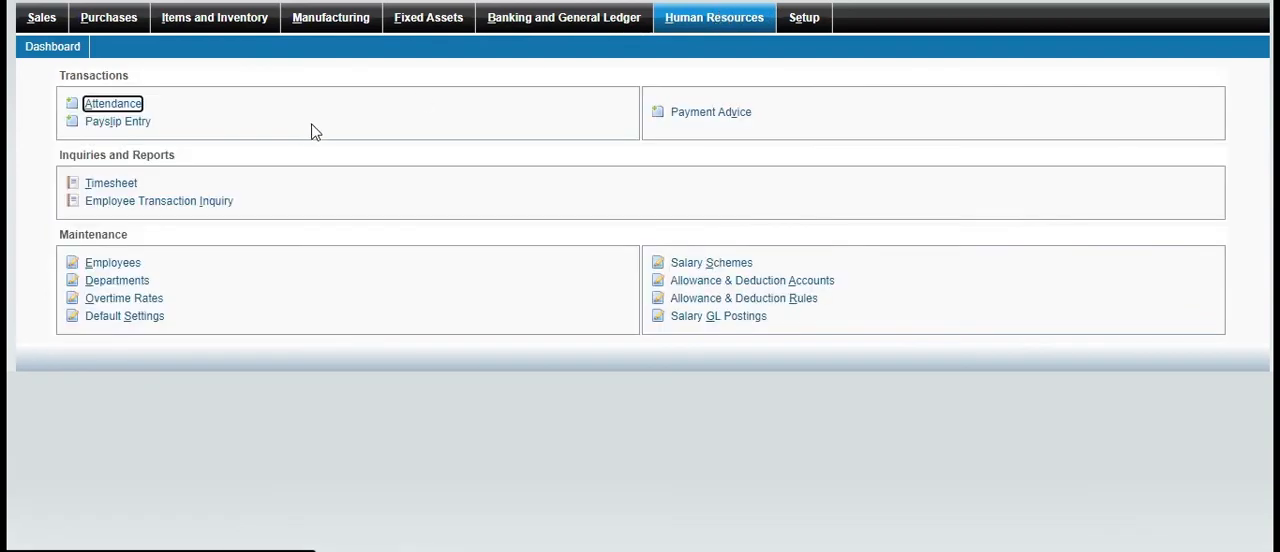
Search the Employee Transaction Inquiry for a single employee's transactions
left_click(184, 204)
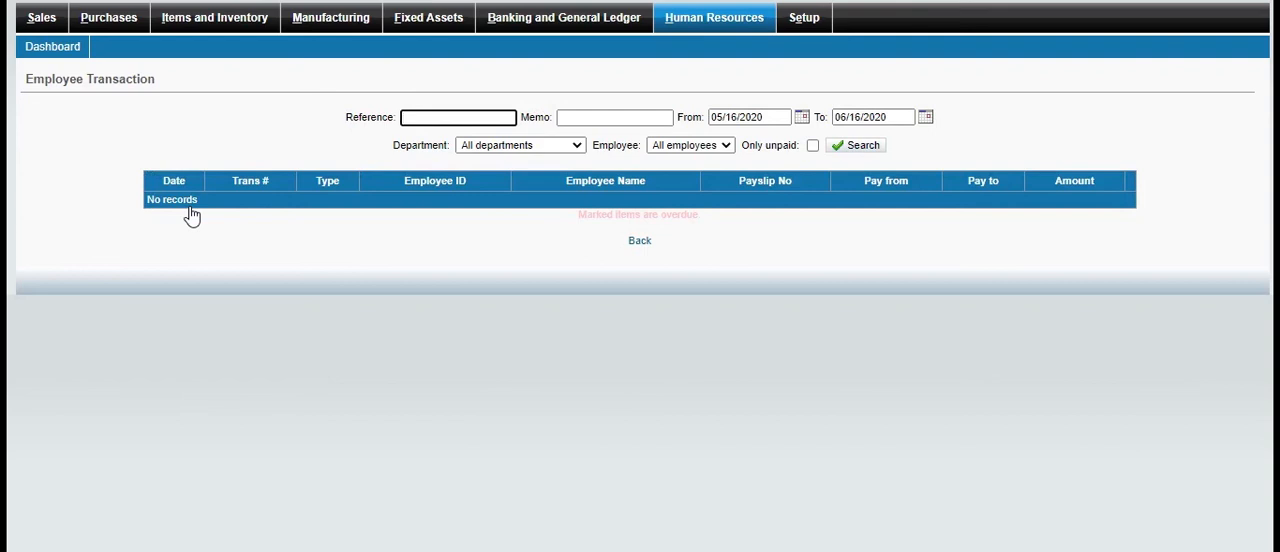
left_click(727, 146)
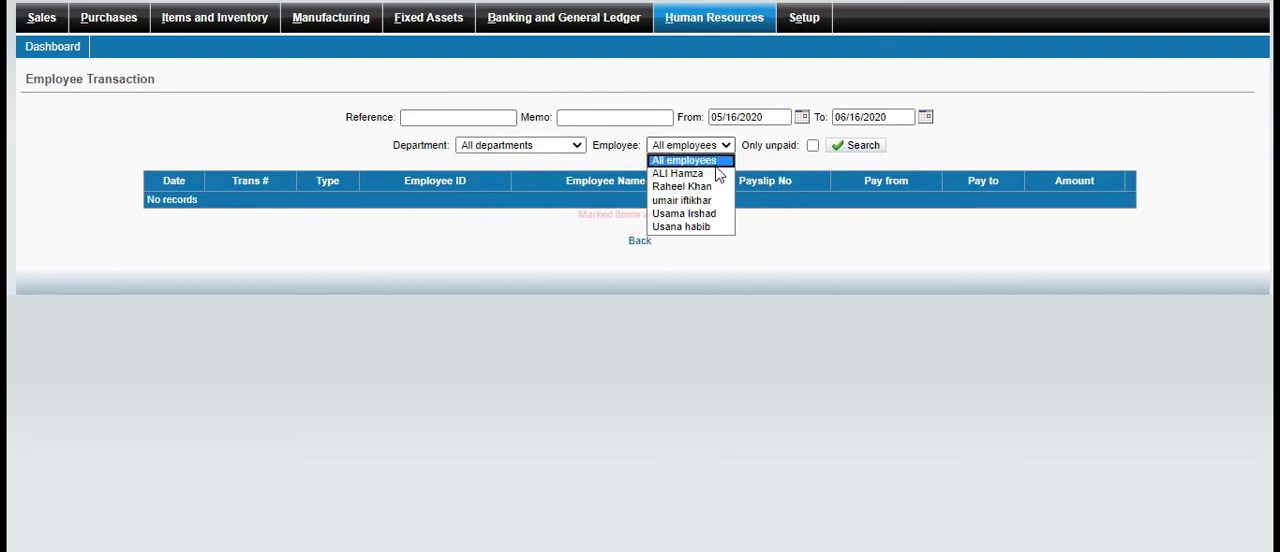
left_click(708, 186)
left_click(858, 147)
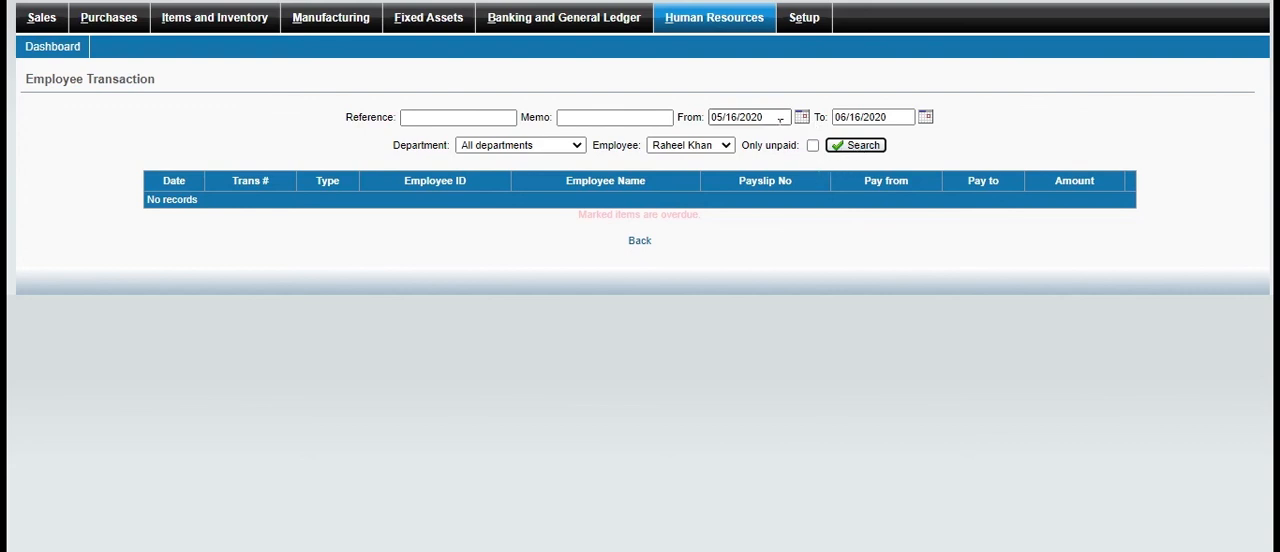
left_click(730, 20)
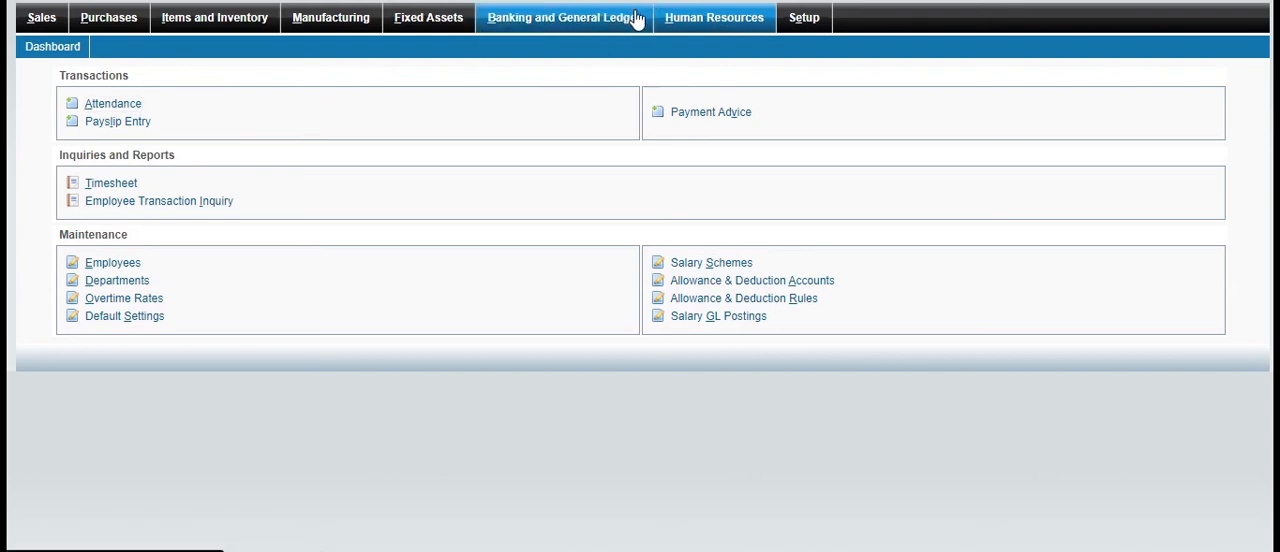
Start a bank account payment in Banking and General Ledger and add an item of 5000 to account 1055 CASH
left_click(636, 19)
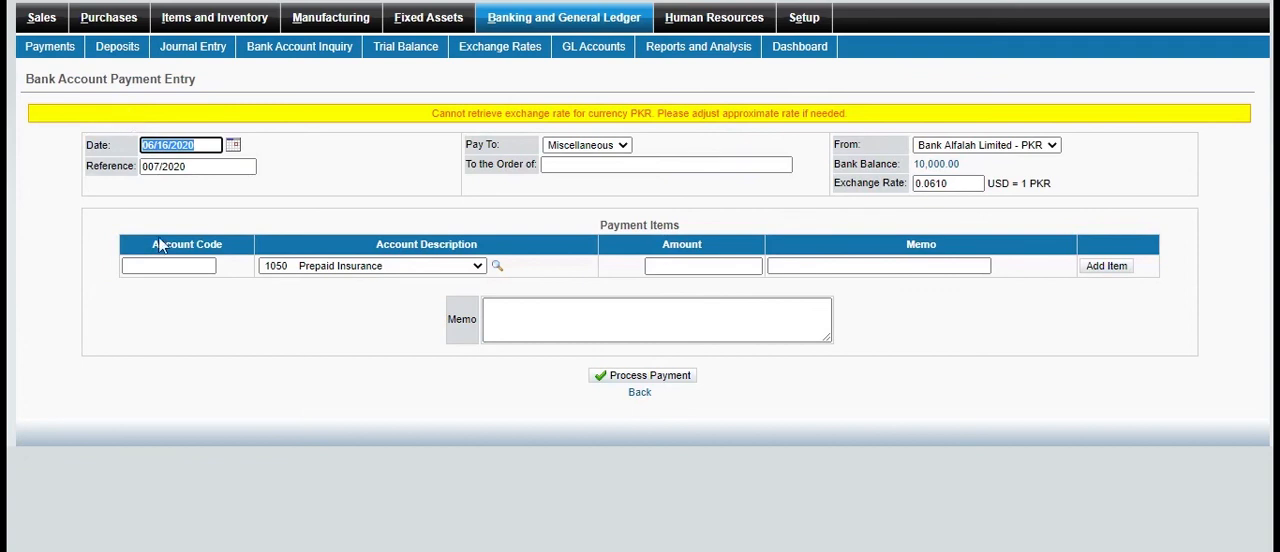
left_click(478, 268)
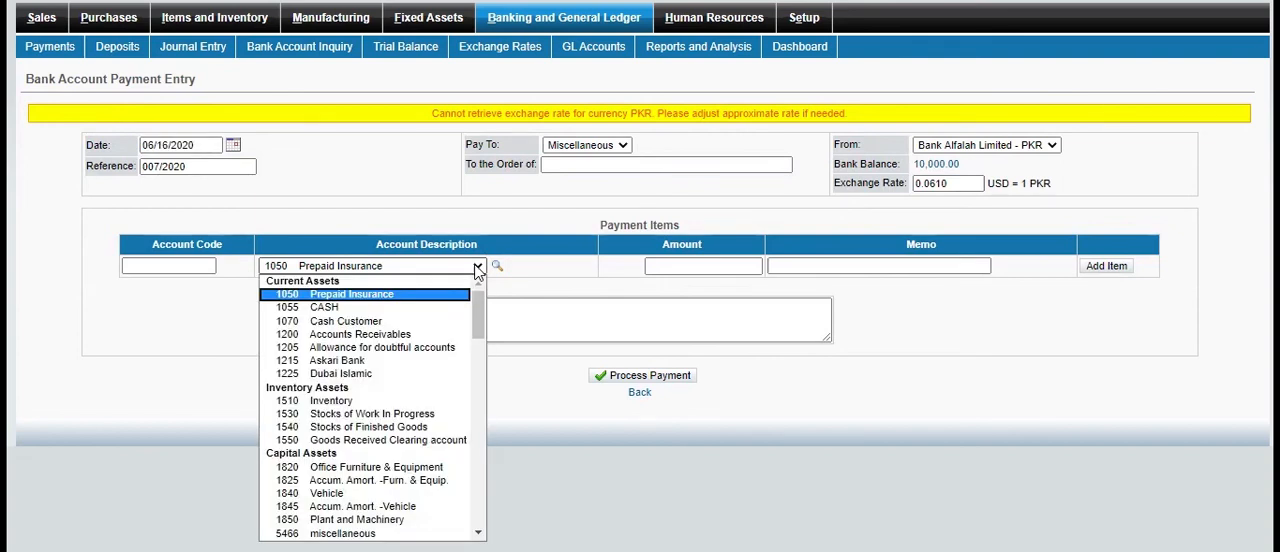
left_click(362, 310)
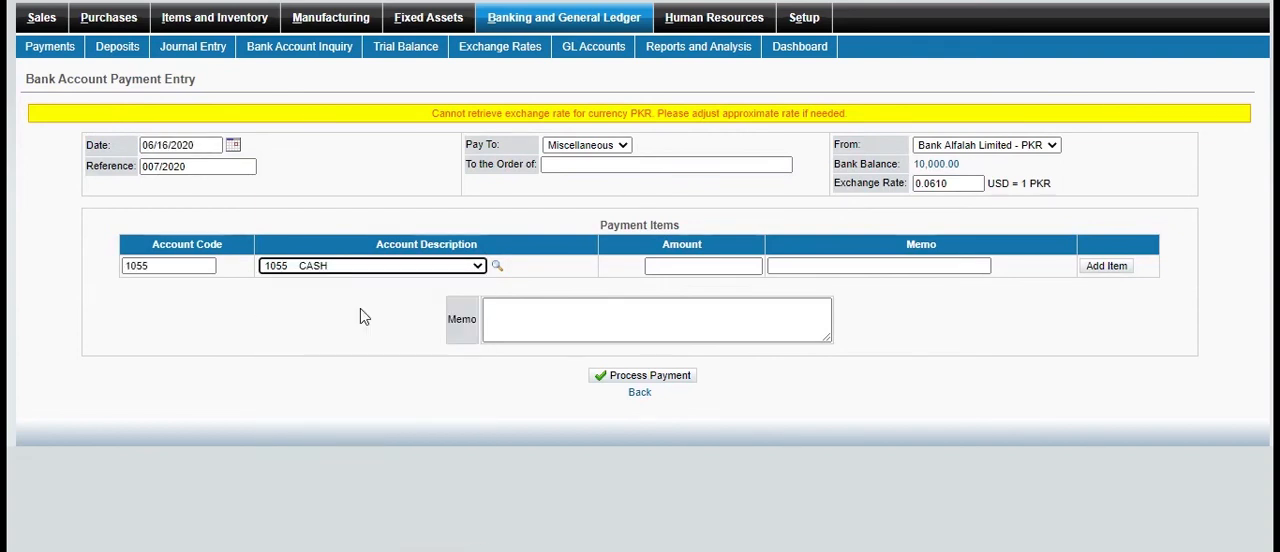
left_click(733, 266)
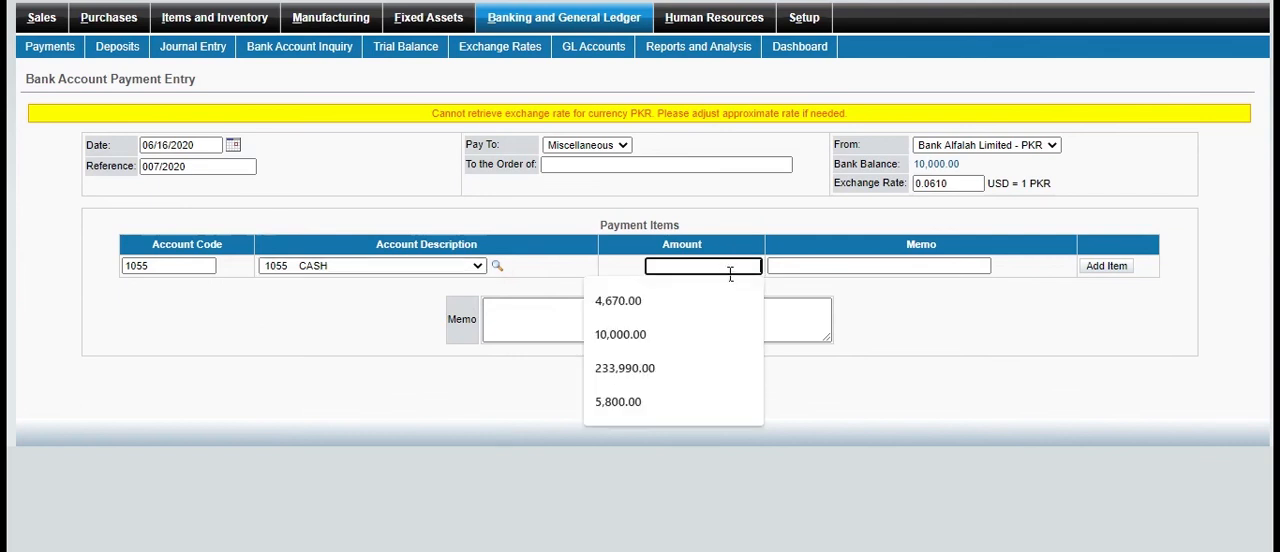
type("500")
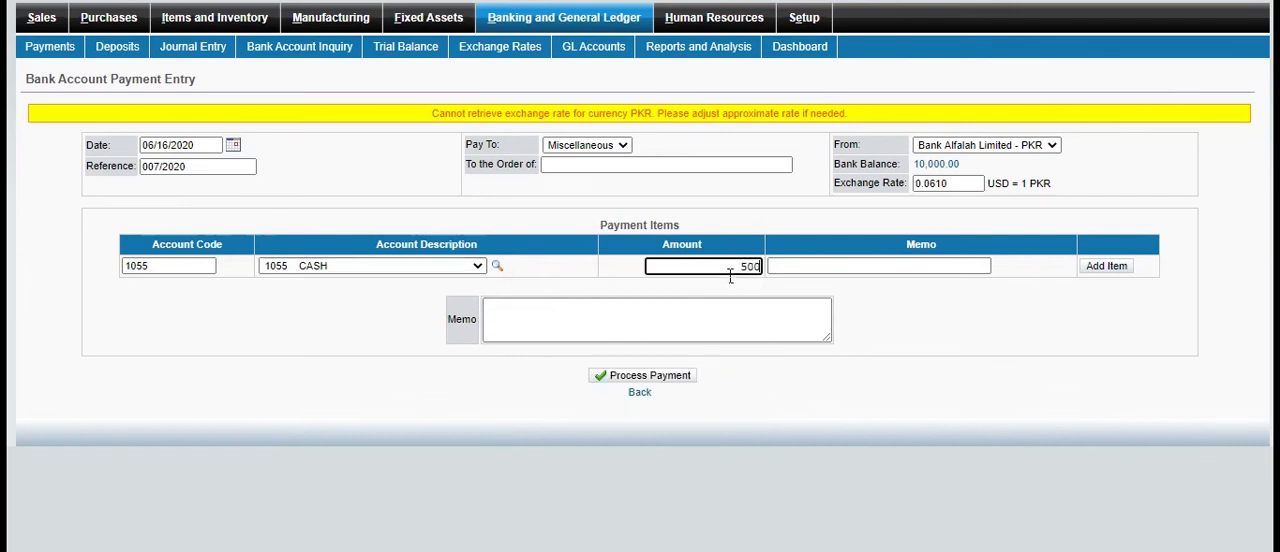
type("0")
left_click(1088, 272)
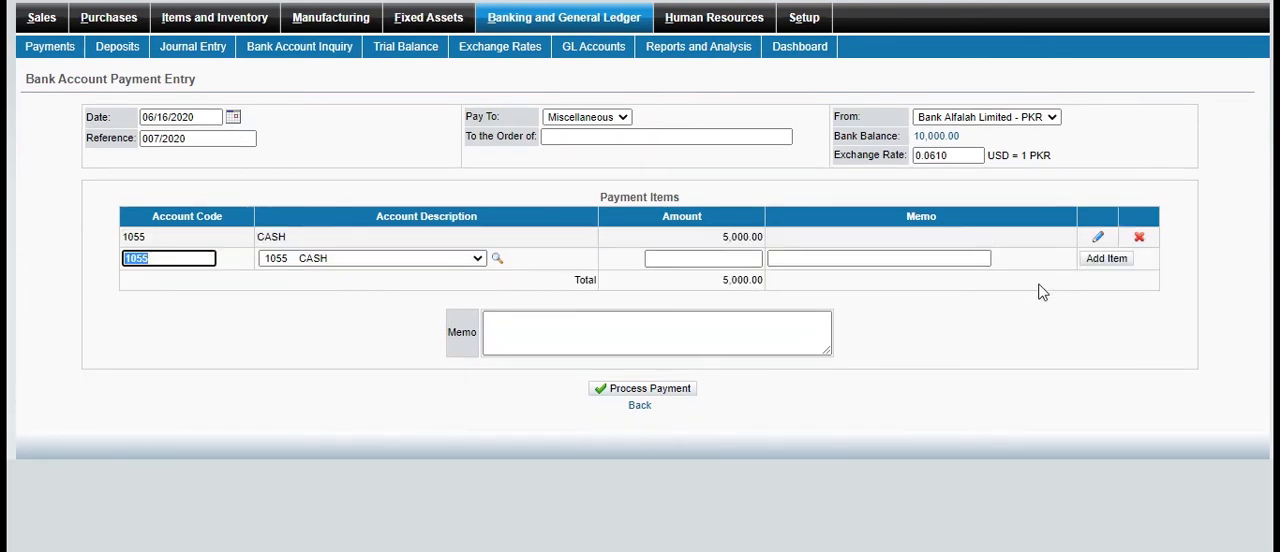
Enter the memo "depos" on the bank payment and process it
left_click(769, 342)
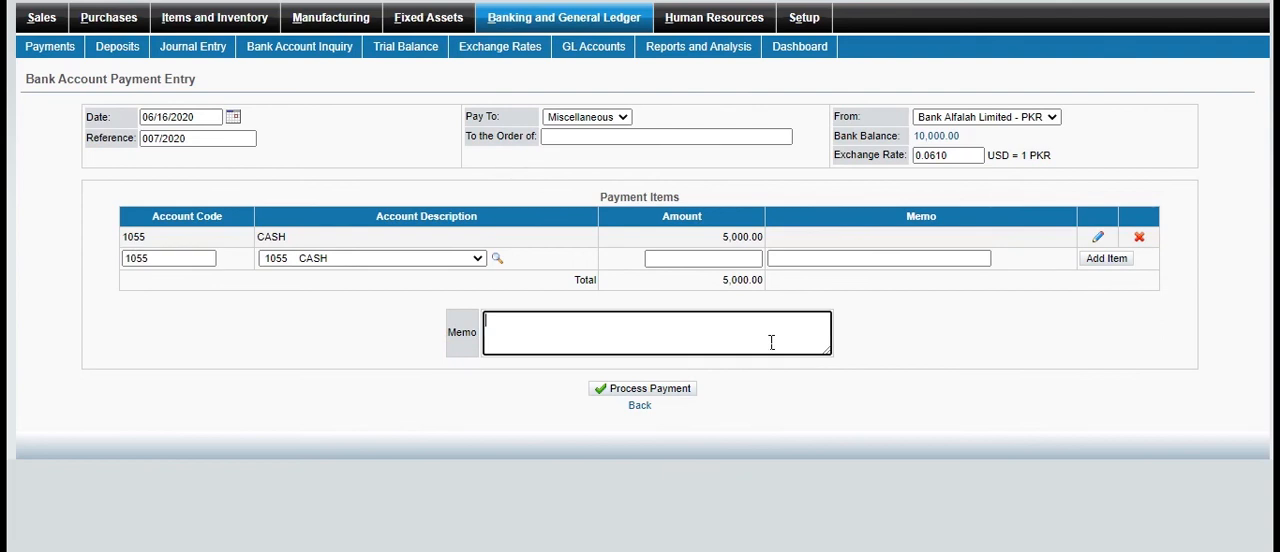
type("deposit")
left_click(686, 394)
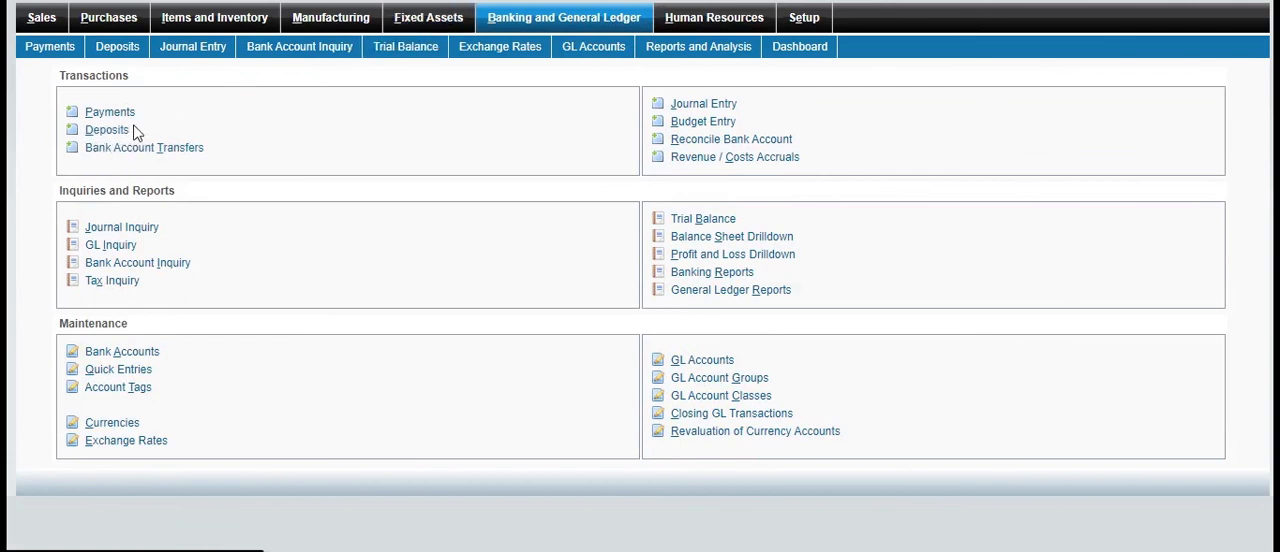
Start a miscellaneous bank account deposit into Meezan - PKR and fill in the payer's name
left_click(126, 134)
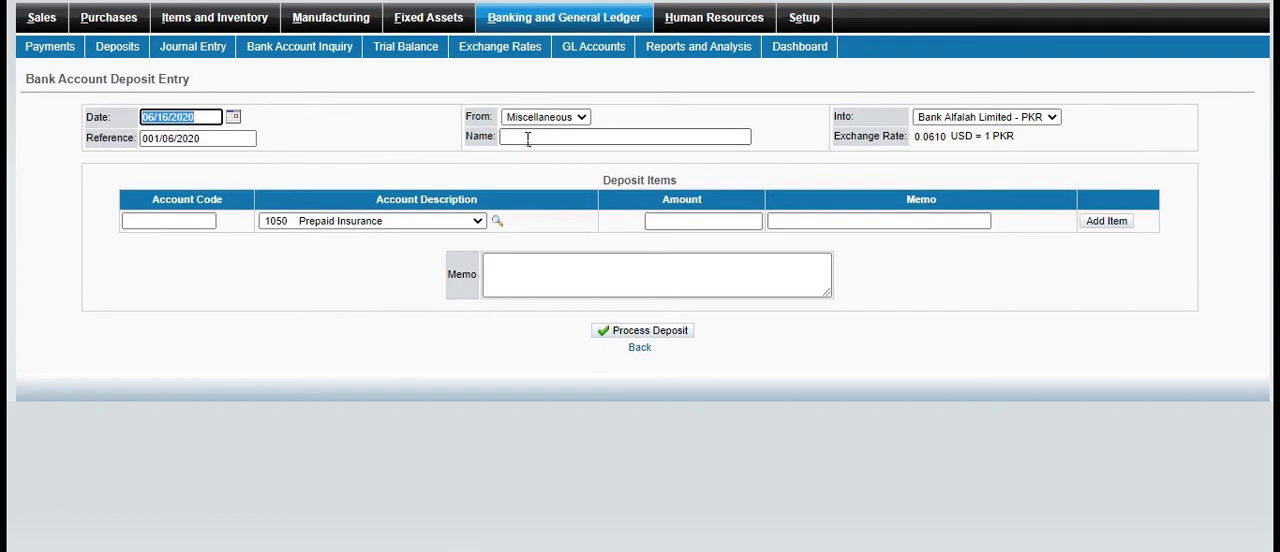
left_click(585, 118)
left_click(588, 118)
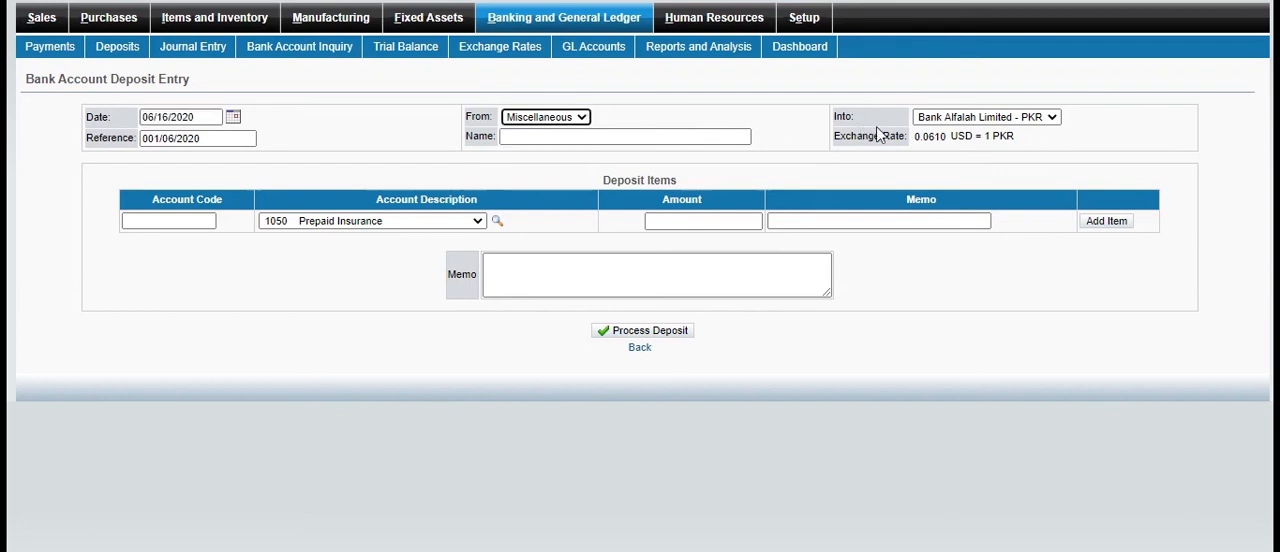
left_click(1052, 119)
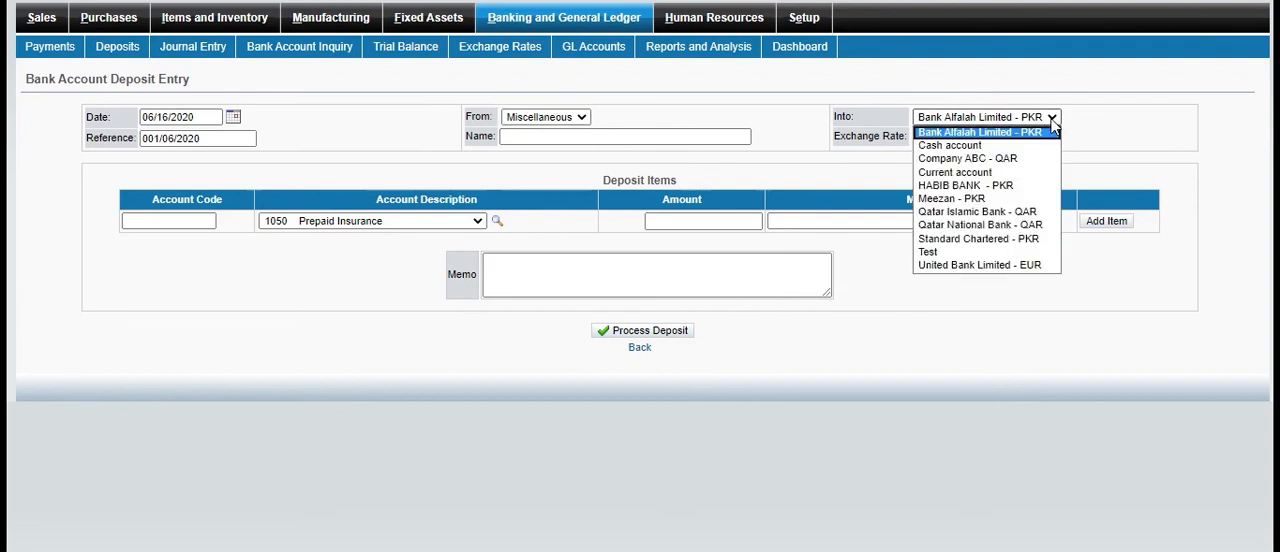
left_click(979, 203)
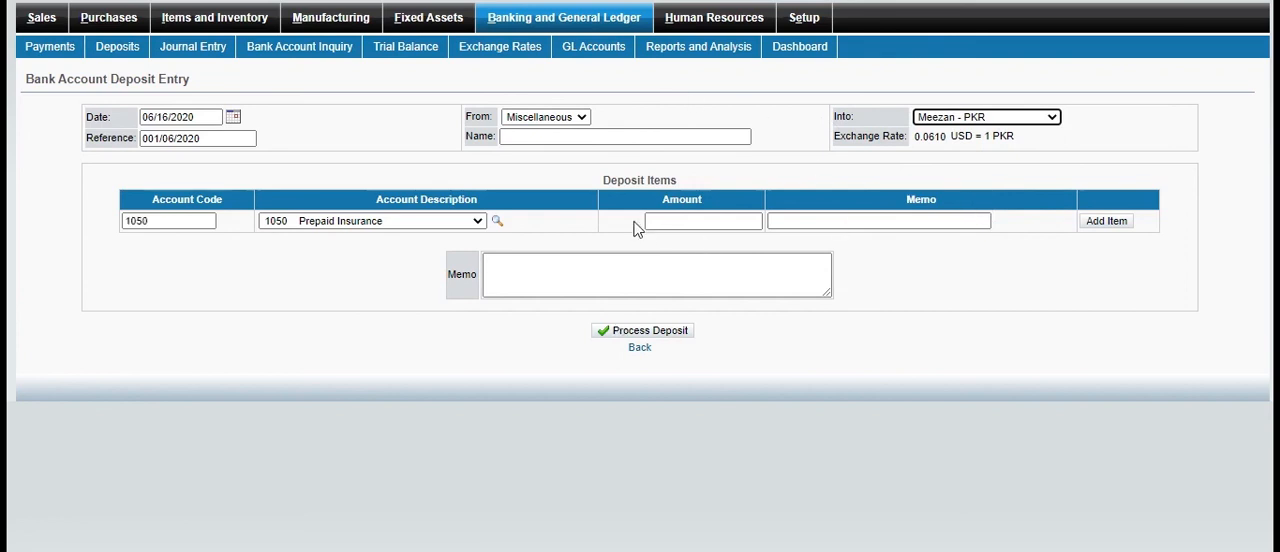
left_click(587, 142)
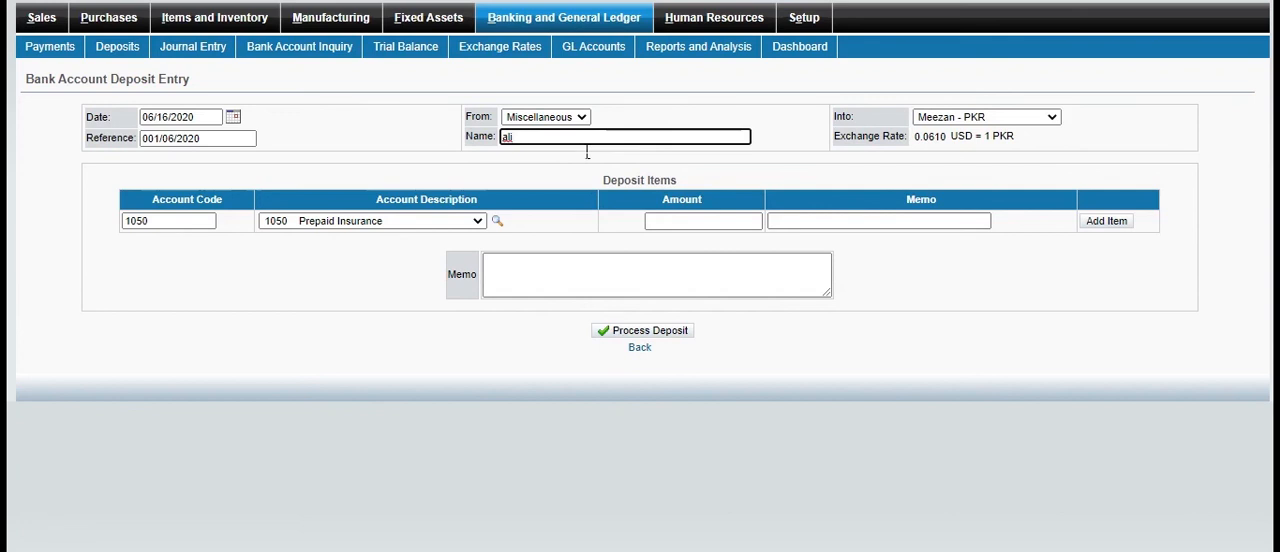
Add a deposit item of 2000 for account 1050 Prepaid Insurance and process the deposit
left_click(709, 224)
type("2000")
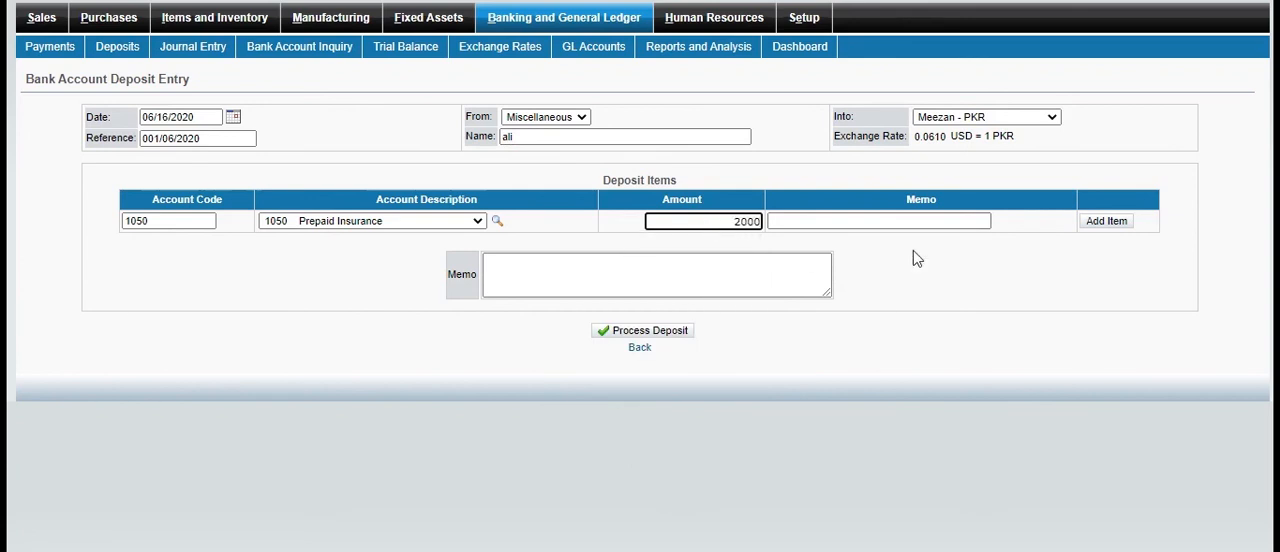
left_click(1130, 222)
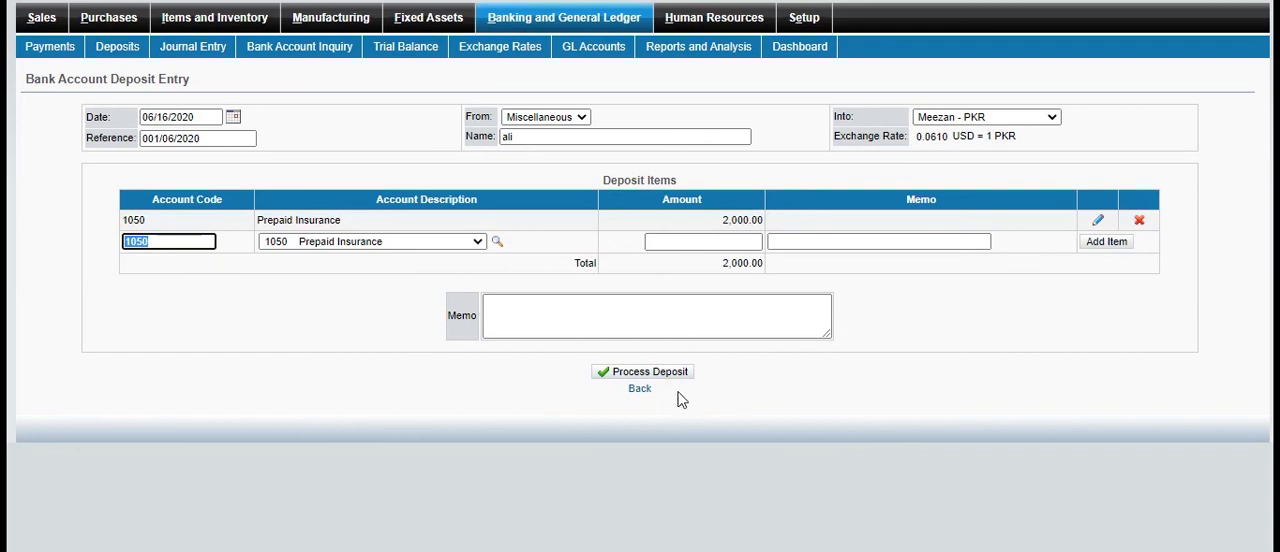
left_click(615, 378)
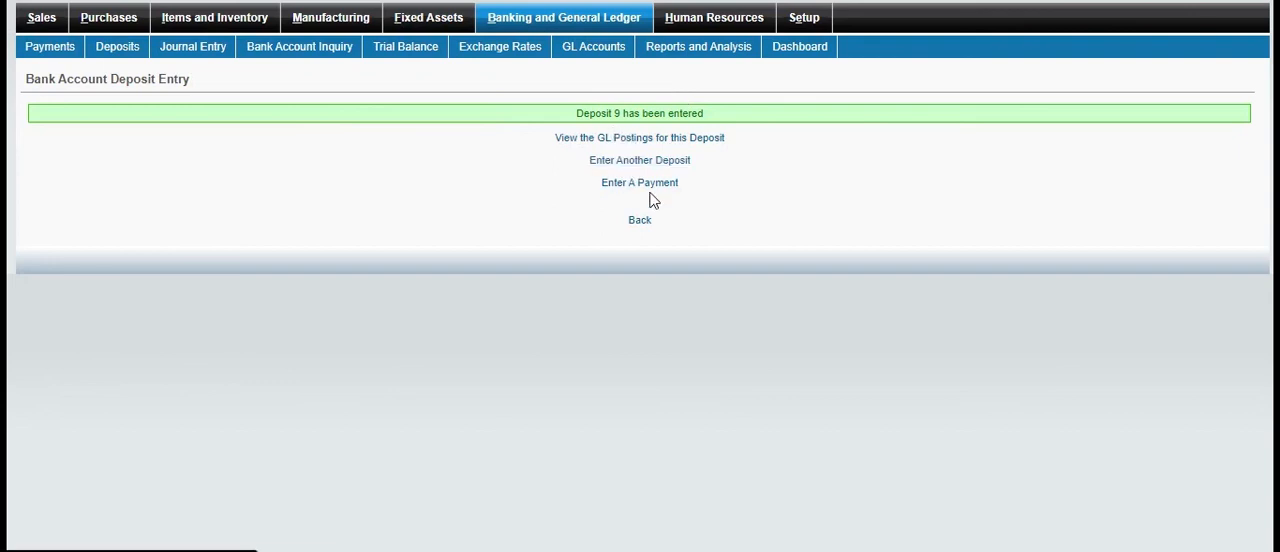
View the GL postings for the processed deposit and return to the Banking and General Ledger overview
left_click(662, 137)
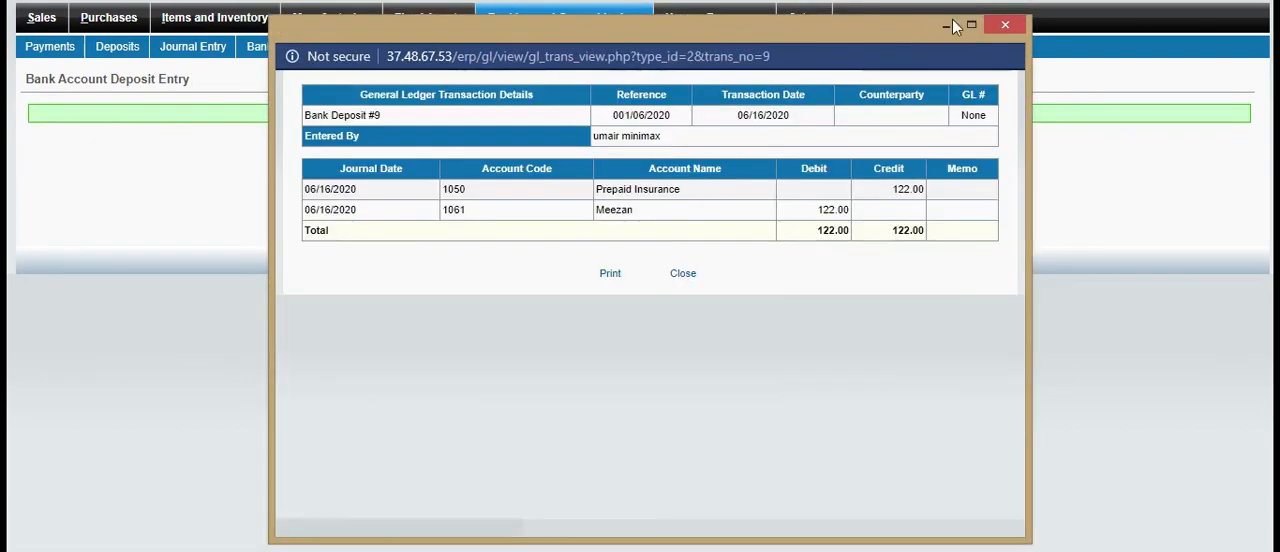
left_click(1005, 24)
left_click(603, 19)
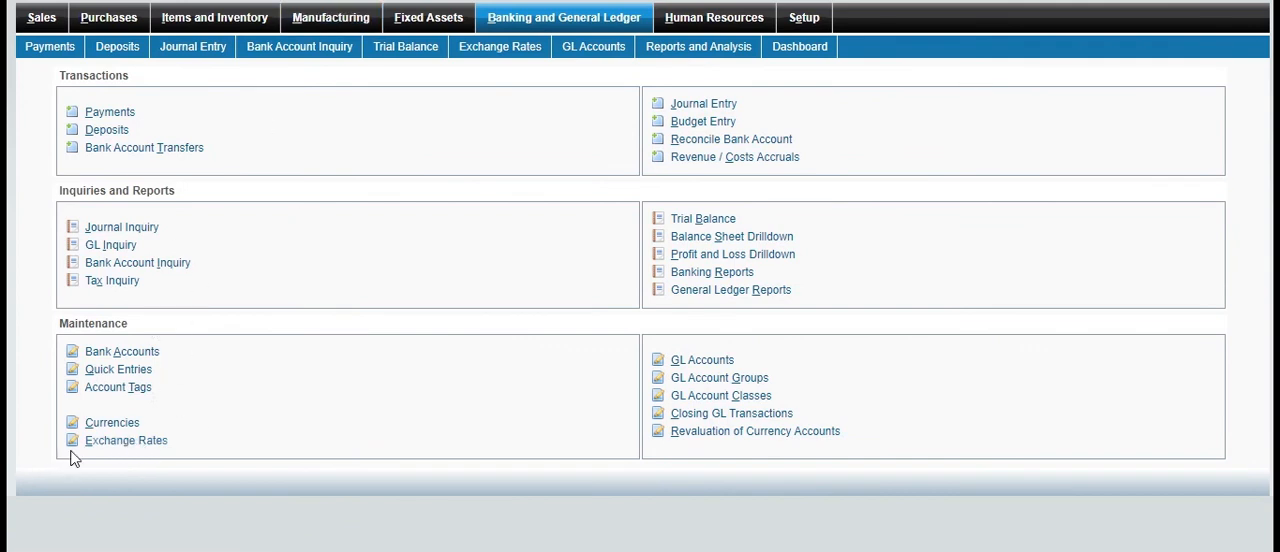
View the Currencies maintenance list and return to the Banking and General Ledger overview
left_click(135, 421)
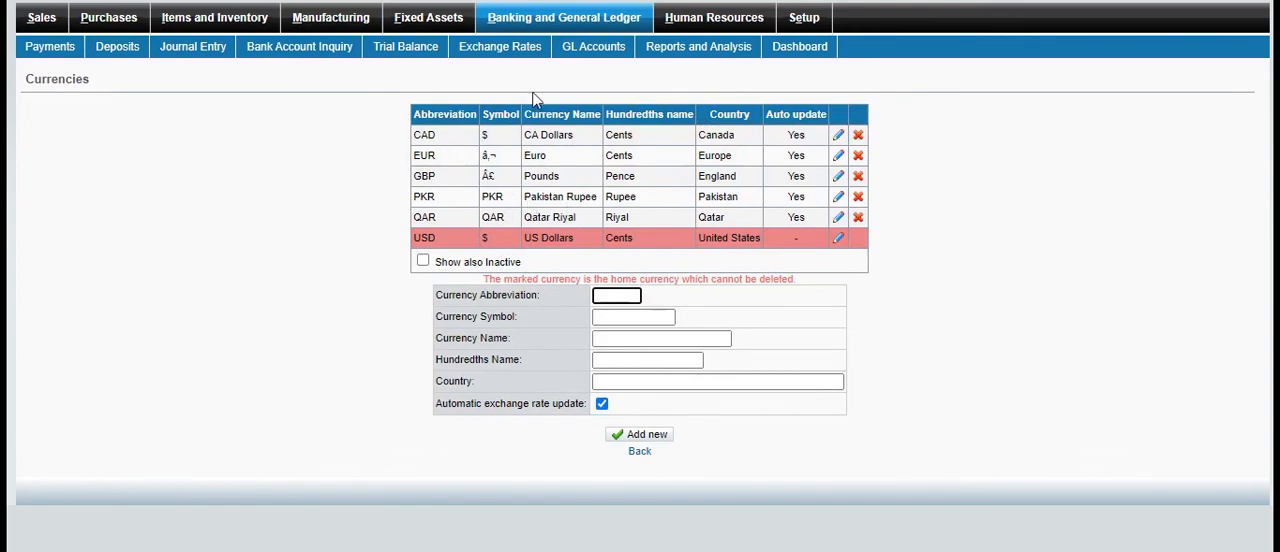
left_click(572, 29)
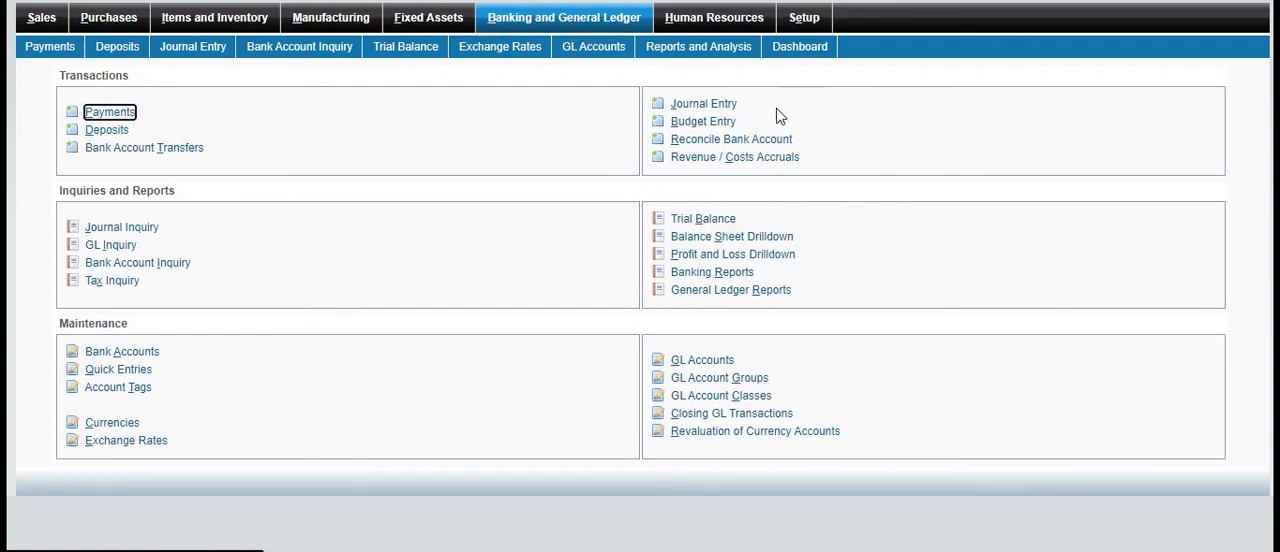
Open the Revenue / Costs Accruals transaction form
left_click(716, 160)
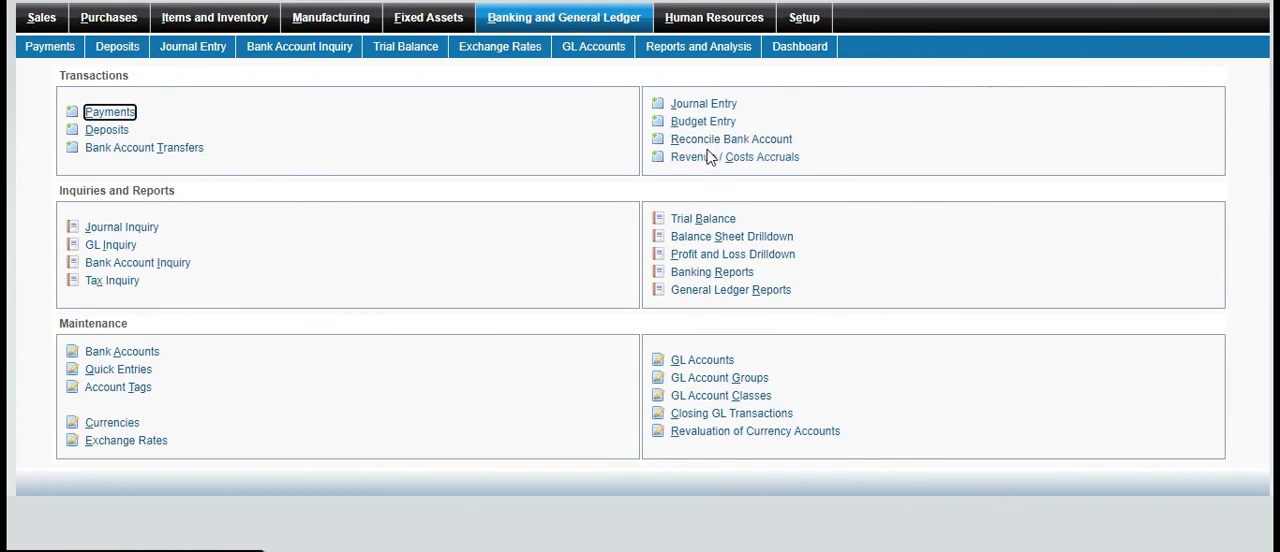